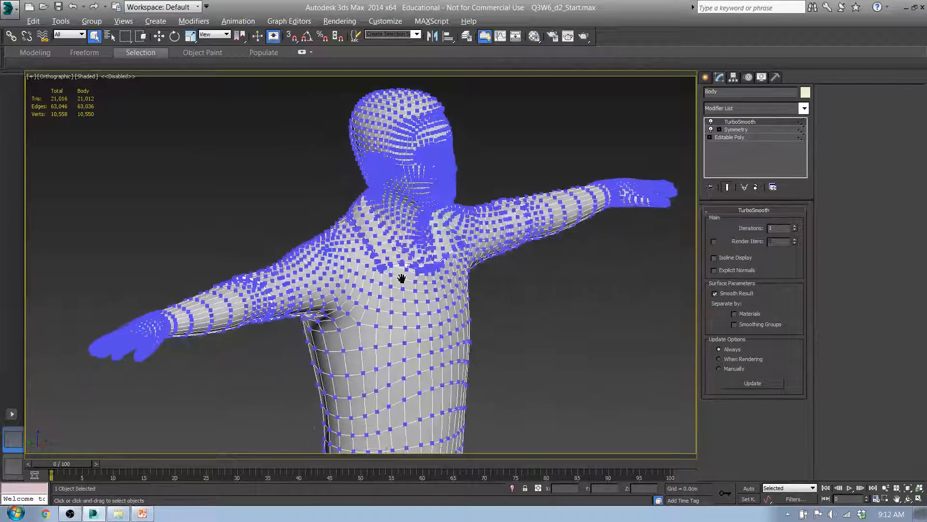
Step: Examine the smoothed body mesh around the head, neck and shoulders from several angles
middle_click_drag(410, 174, 435, 256)
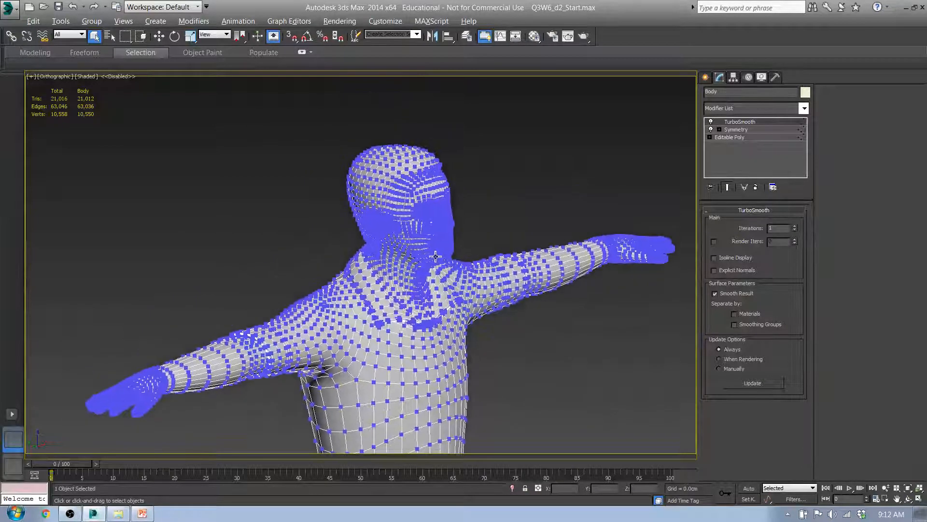
scroll(442, 198, "up", 4)
scroll(464, 227, "down", 3)
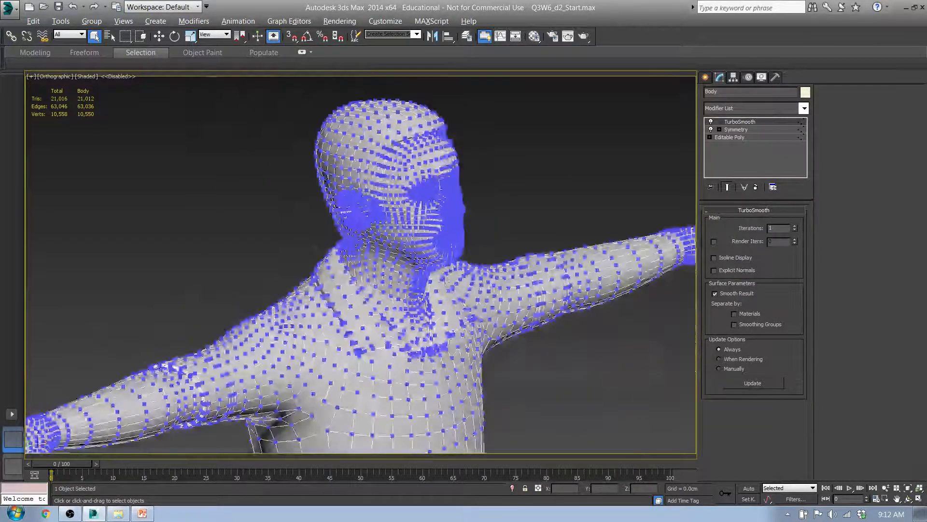
scroll(496, 219, "up", 2)
scroll(496, 219, "up", 2)
middle_click_drag(558, 160, 444, 303, "alt")
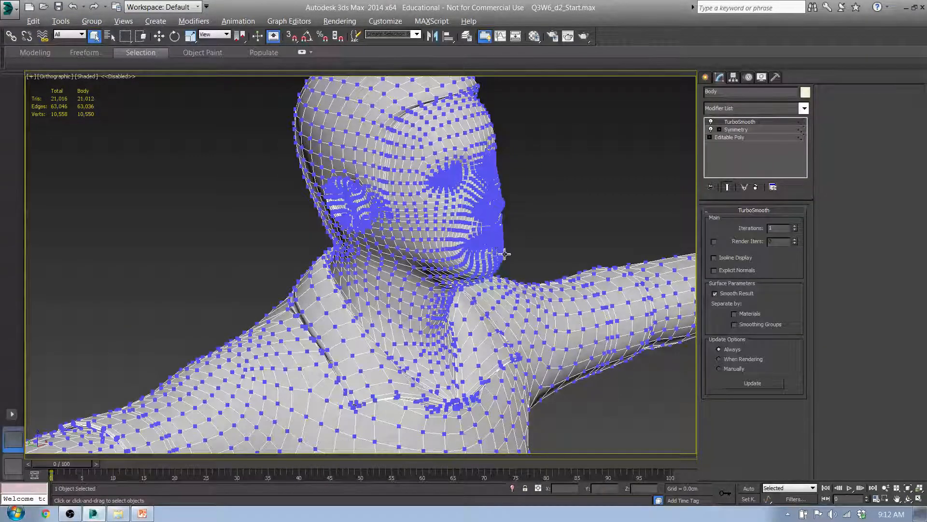
middle_click_drag(509, 303, 434, 284, "alt")
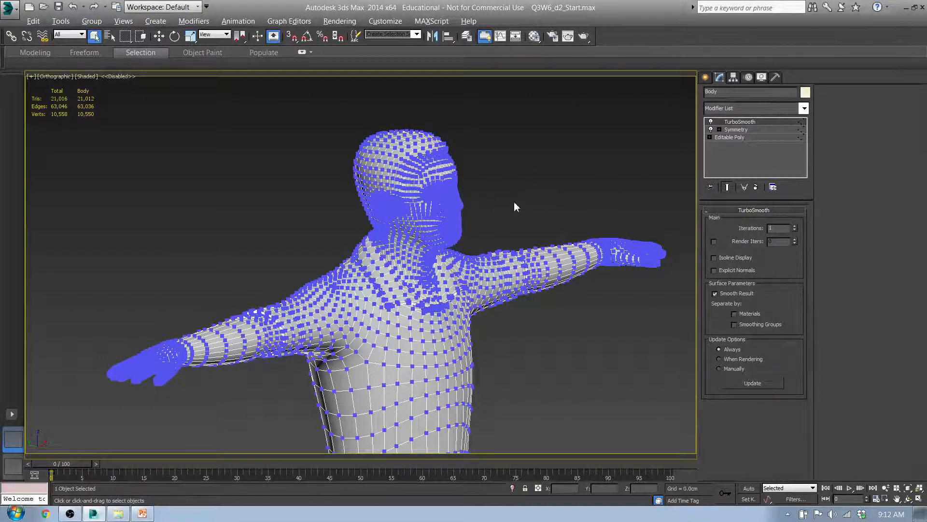
scroll(490, 224, "up", 8)
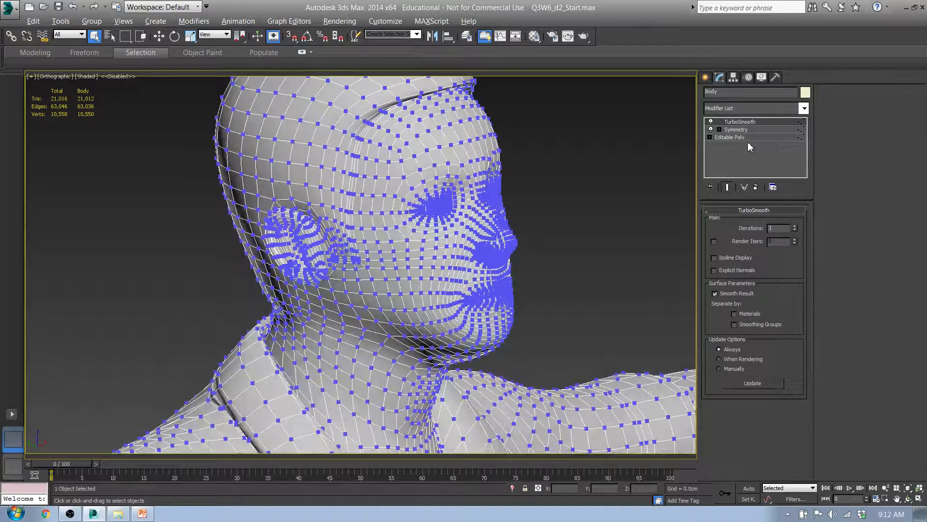
Step: Delete the TurboSmooth modifier from the body's modifier stack
left_click(741, 131)
left_click(741, 122)
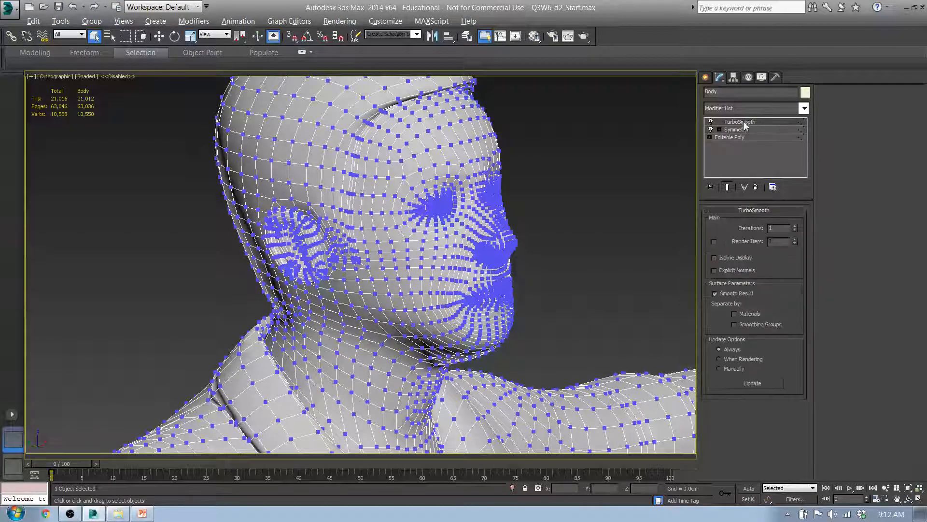
right_click(743, 123)
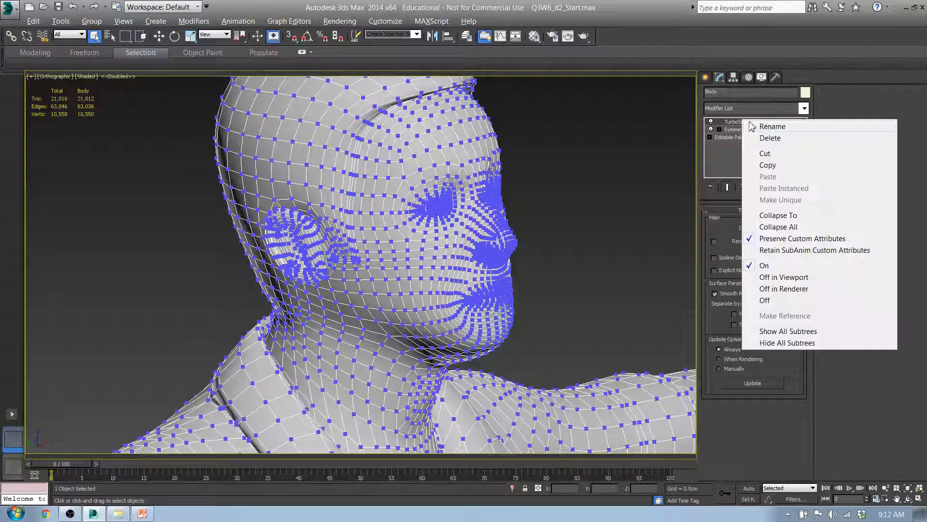
left_click(775, 139)
left_click(734, 122)
right_click(735, 126)
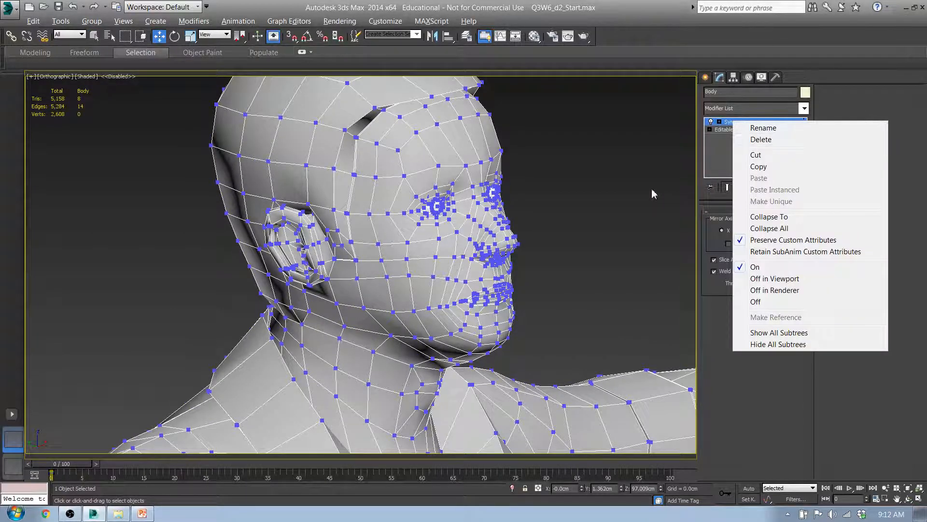
left_click(724, 160)
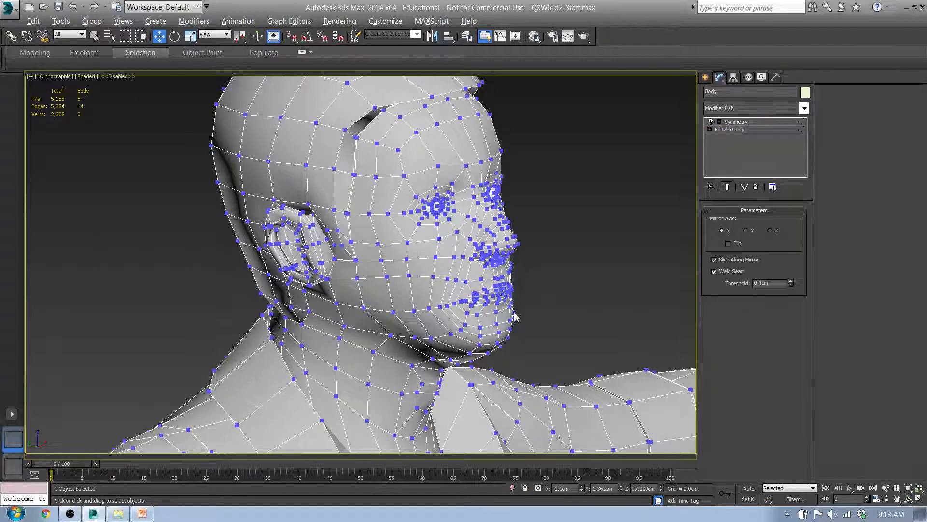
Step: Inspect the mesh at the centre seam of the lower lip up close
scroll(503, 266, "up", 10)
middle_click_drag(546, 265, 526, 261, "alt")
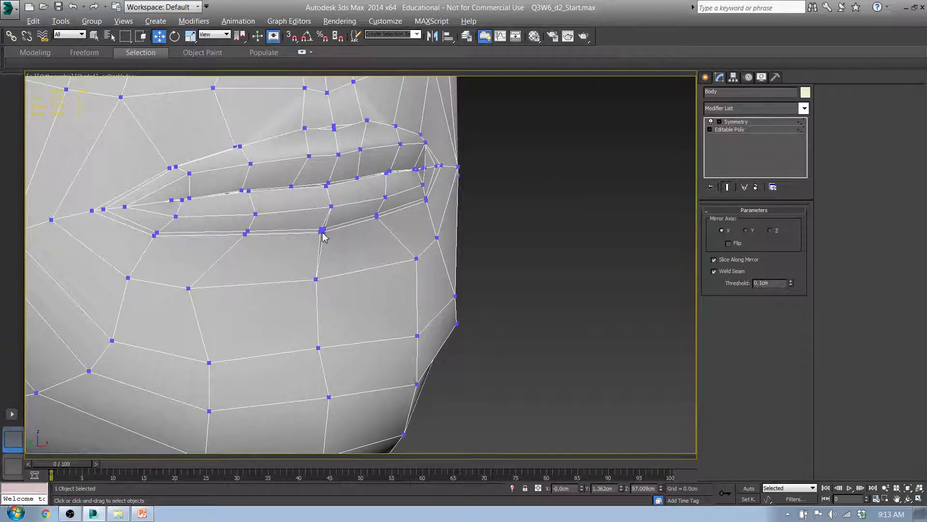
scroll(322, 242, "up", 8)
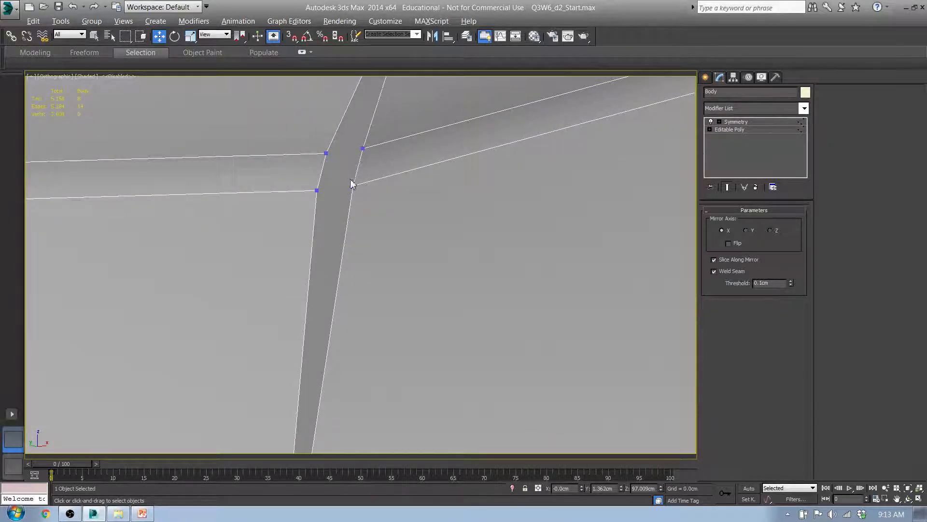
middle_click_drag(378, 184, 390, 190)
scroll(439, 244, "down", 5)
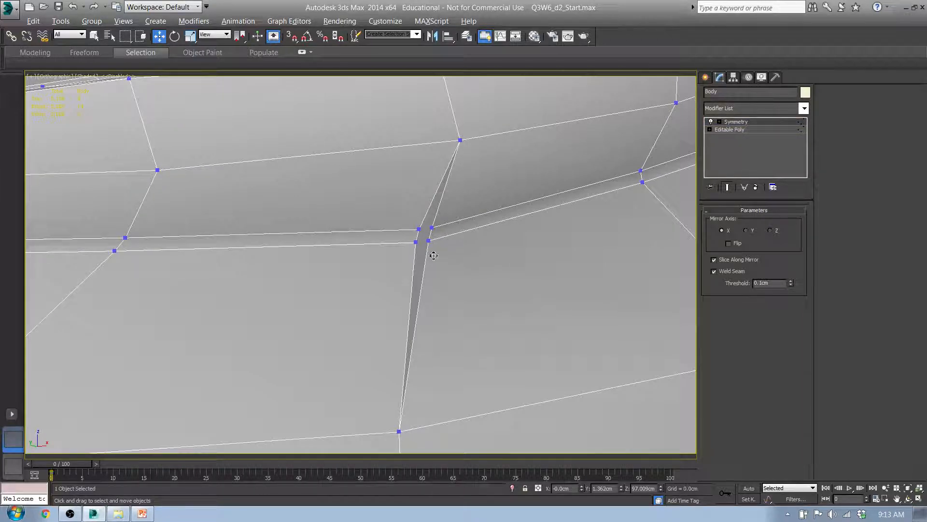
left_click(729, 124)
right_click(728, 124)
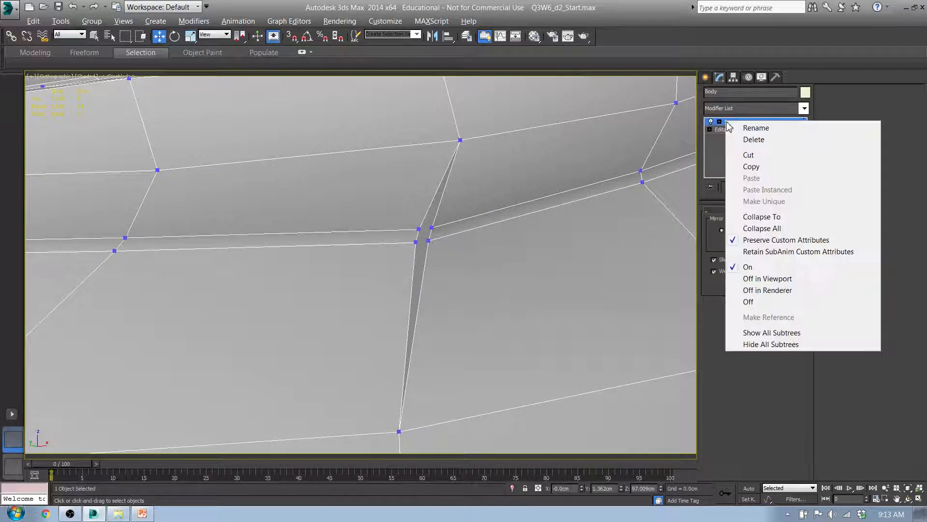
left_click(539, 251)
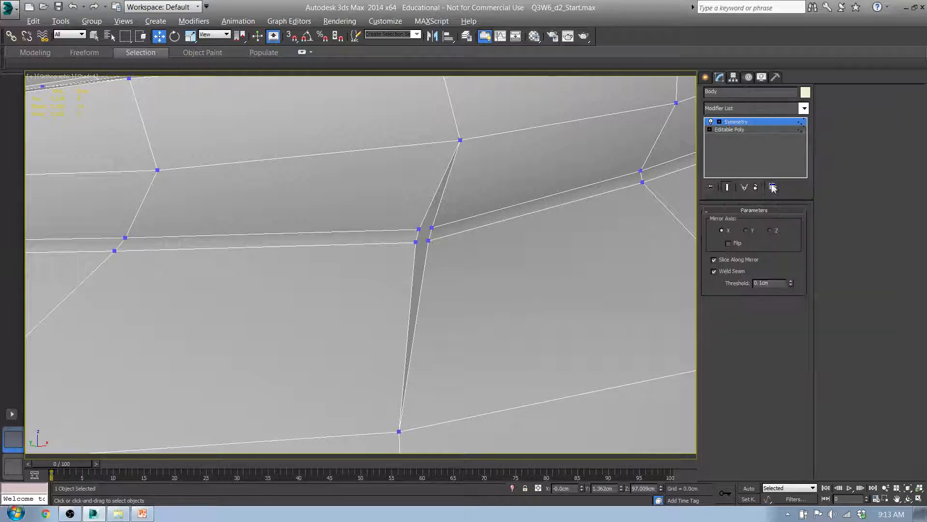
scroll(453, 254, "down", 5)
scroll(452, 254, "down", 8)
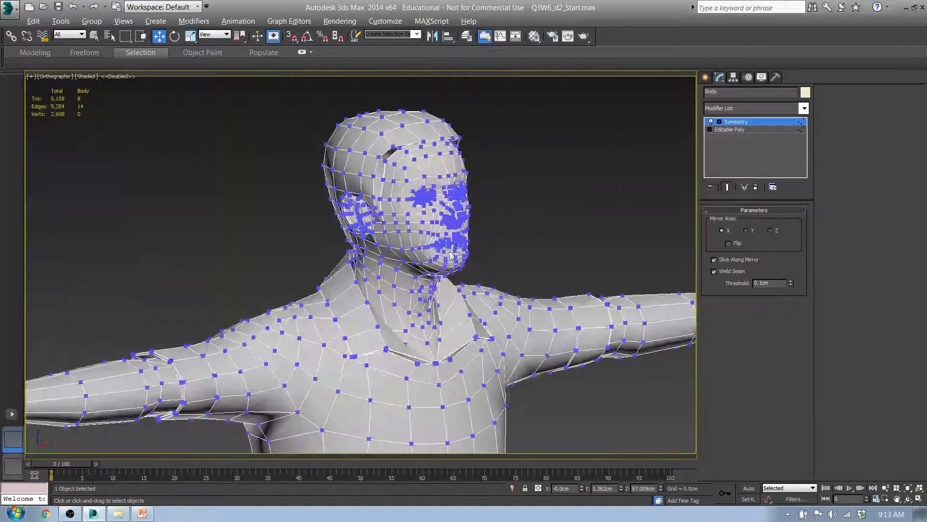
Step: Deselect the body and inspect the mouth's centre seam up close in the front view
left_click(705, 78)
left_click(588, 179)
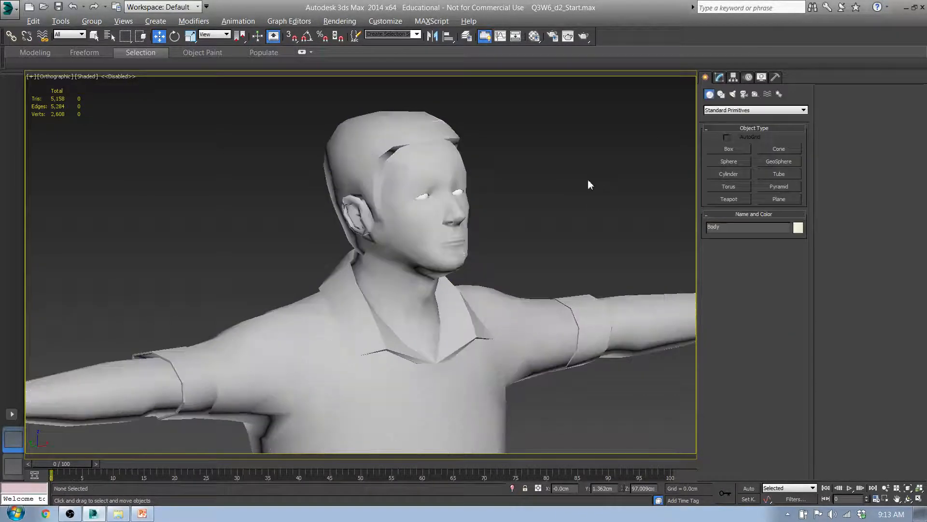
scroll(455, 254, "up", 5)
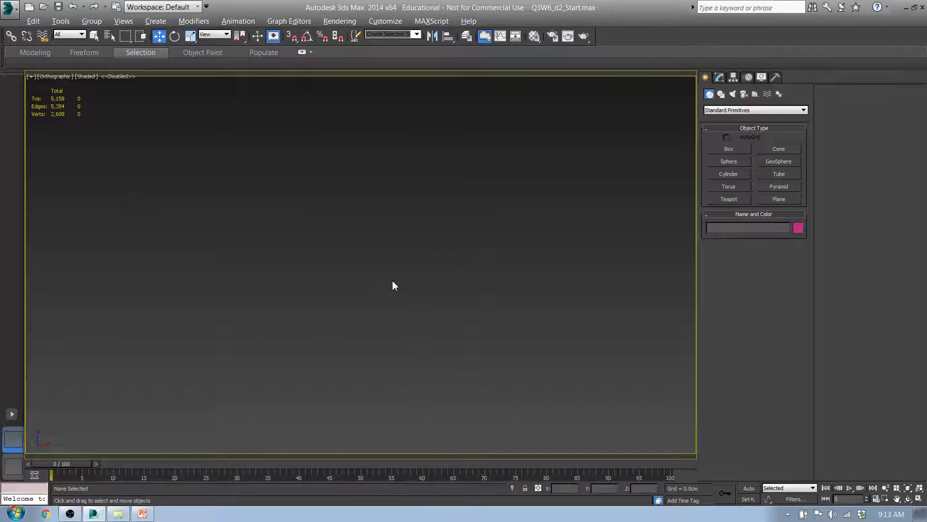
key("f")
scroll(353, 139, "up", 2)
middle_click_drag(353, 139, 353, 370)
scroll(385, 151, "up", 2)
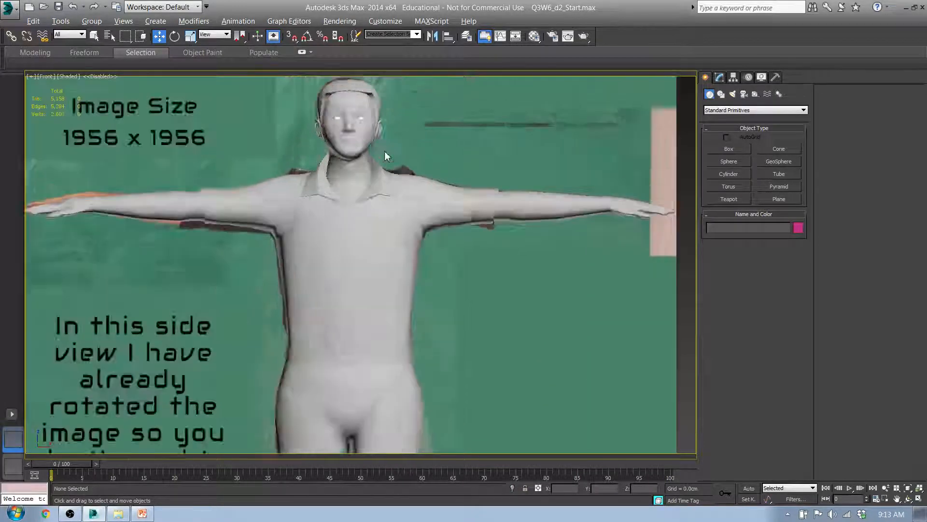
scroll(385, 154, "up", 12)
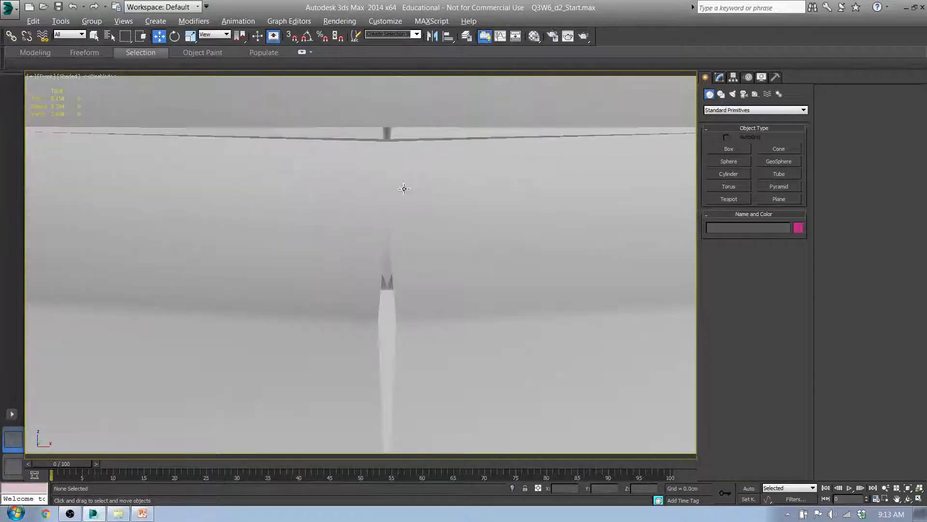
scroll(404, 236, "down", 5)
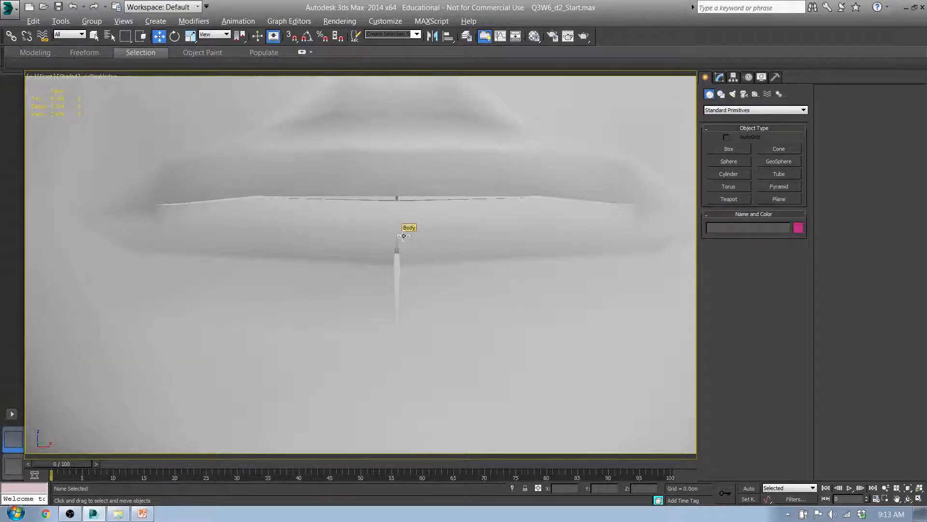
scroll(404, 236, "down", 2)
scroll(397, 260, "down", 6)
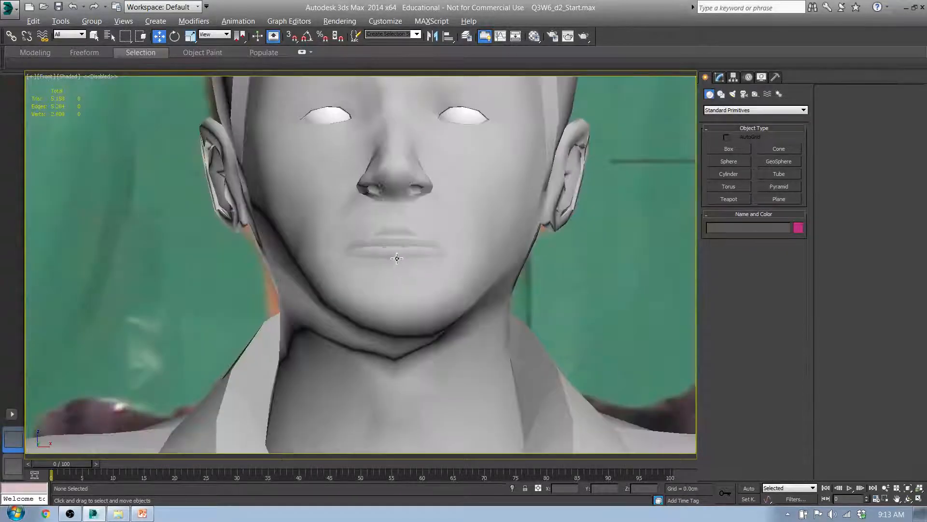
Step: Select the body and delete its Symmetry modifier, leaving only the Editable Poly half
scroll(397, 256, "up", 2)
left_click(396, 232)
middle_click_drag(443, 204, 443, 263)
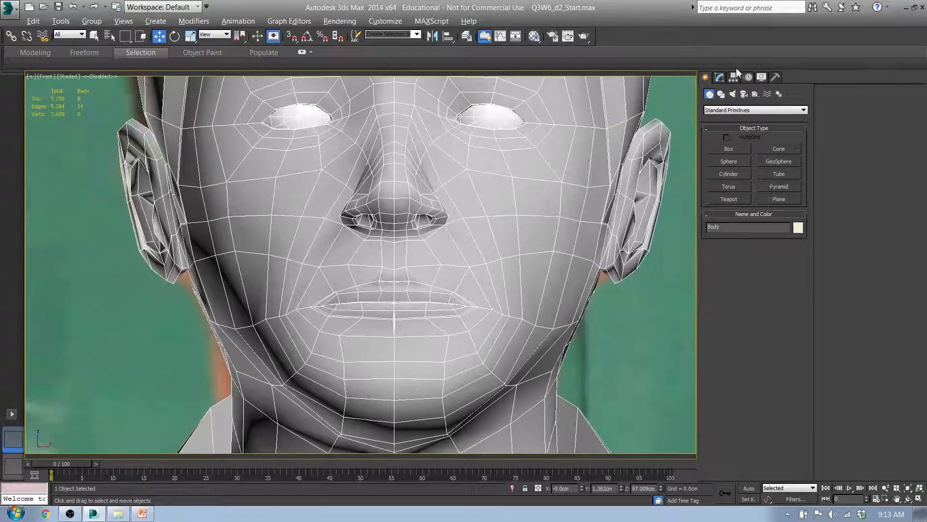
left_click(720, 79)
right_click(730, 125)
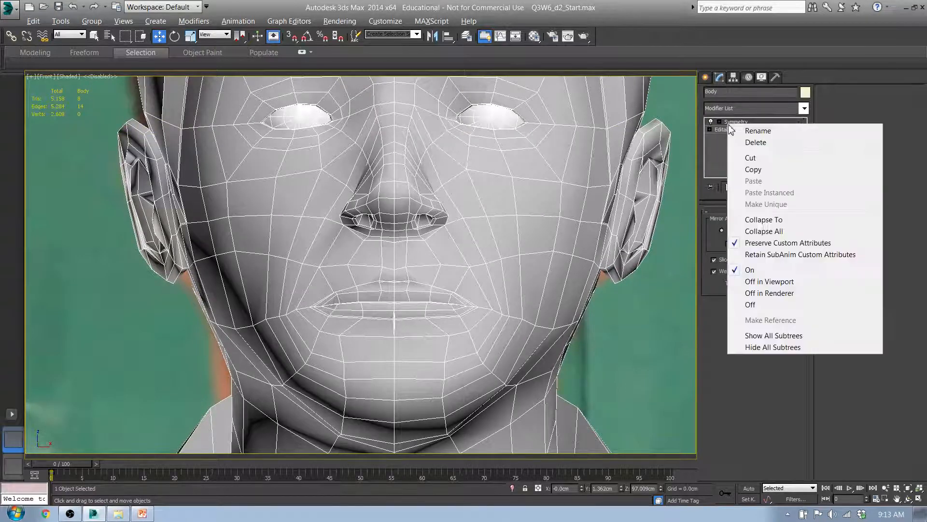
left_click(756, 142)
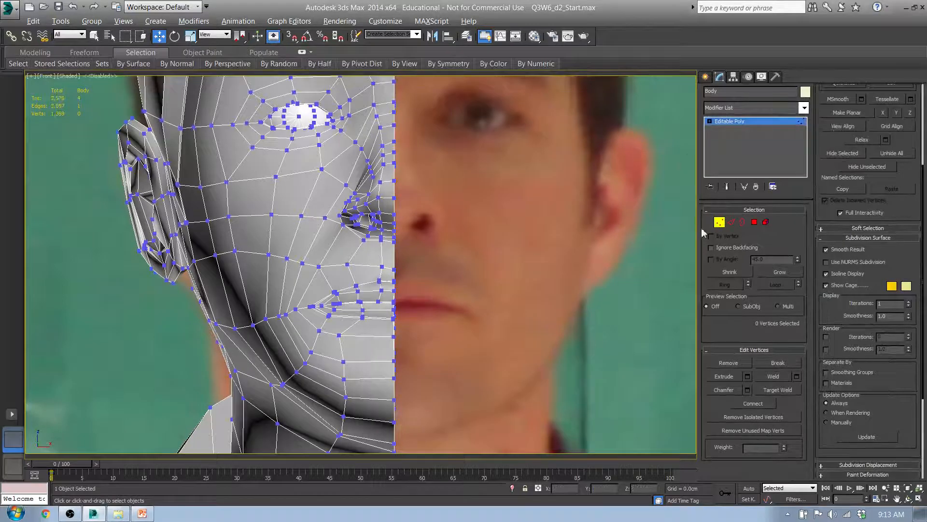
Step: Select the vertices along the half face's centre edge at the mouth and inspect them from inside the mouth
left_click(719, 222)
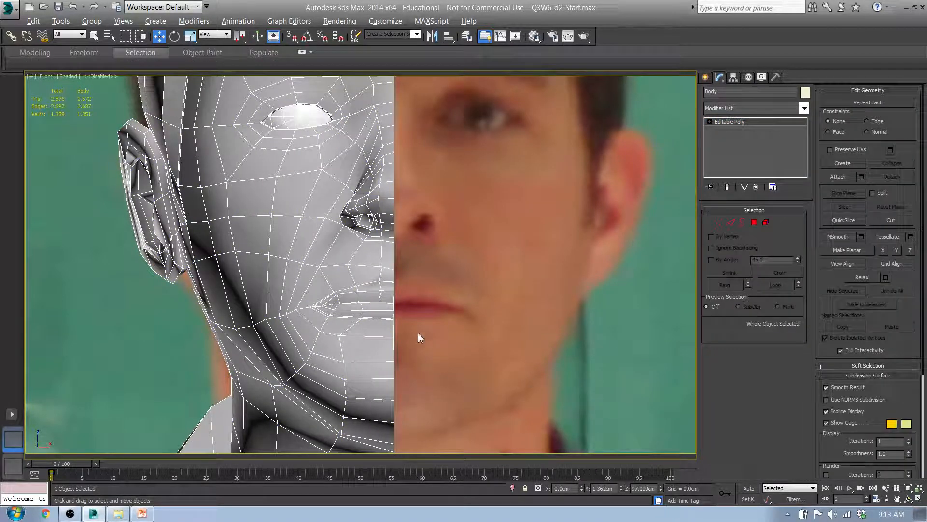
left_click(720, 223)
left_click_drag(403, 262, 392, 253)
key("r")
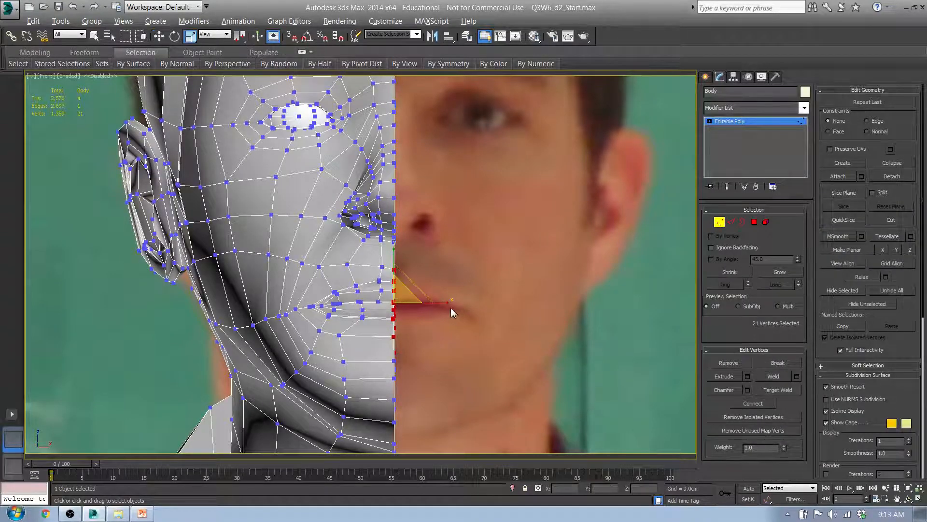
middle_click_drag(452, 309, 389, 337, "alt")
scroll(386, 337, "up", 4)
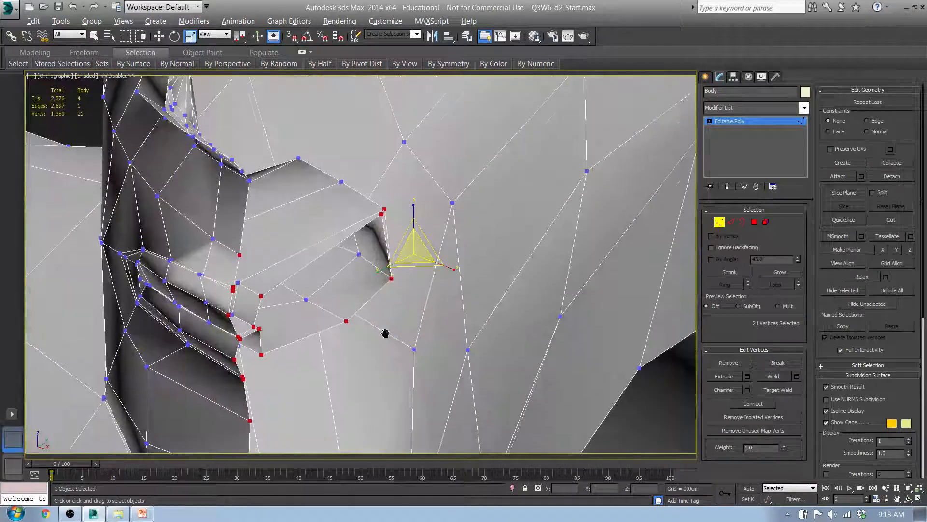
scroll(385, 333, "down", 2)
mouse_move(371, 294)
middle_mouse_down("alt")
mouse_move(356, 298)
mouse_move(337, 282)
mouse_move(381, 295)
middle_mouse_up("alt")
scroll(393, 269, "up", 5)
scroll(425, 273, "up", 4)
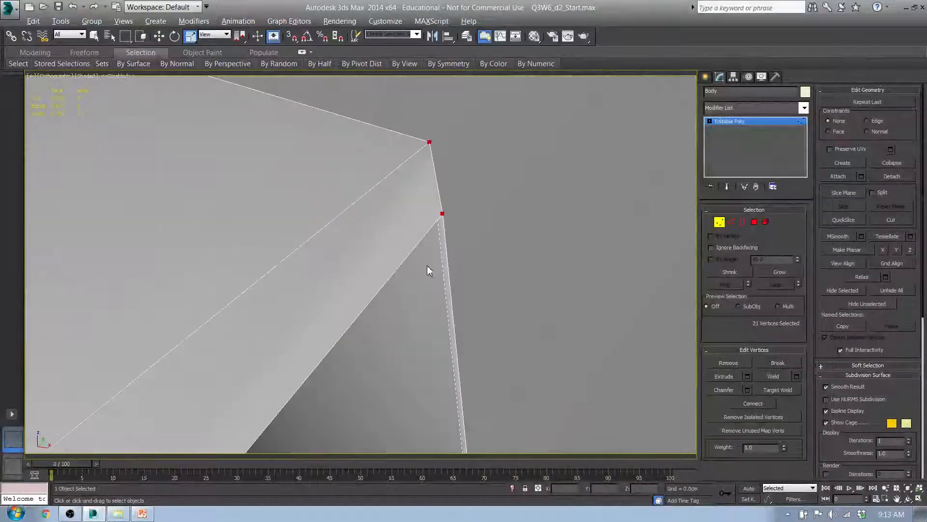
Step: Move the stray upper-lip vertex away from the centre edge, to about X -0.4, Y -12.9, Z 169.9 cm
scroll(428, 250, "down", 6)
middle_click_drag(410, 260, 397, 193, "alt")
left_click(407, 177)
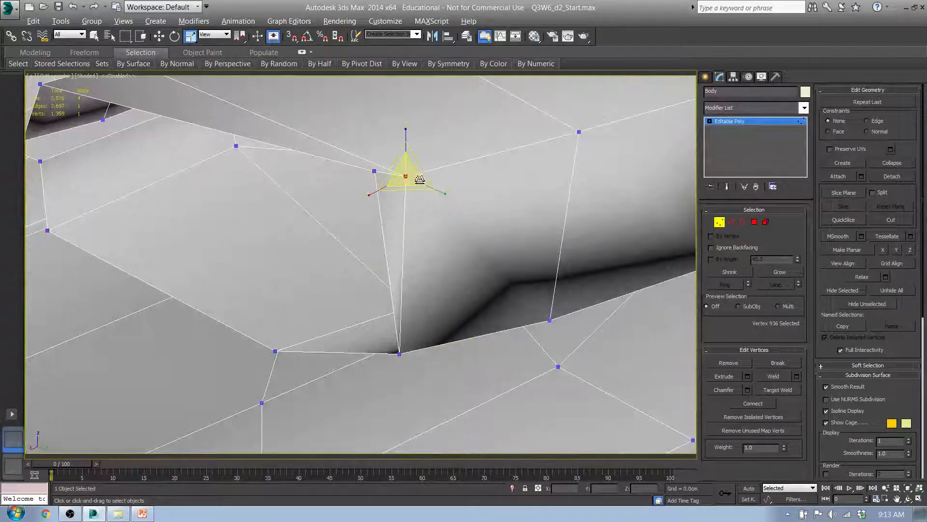
key("w")
left_click_drag(383, 192, 383, 176)
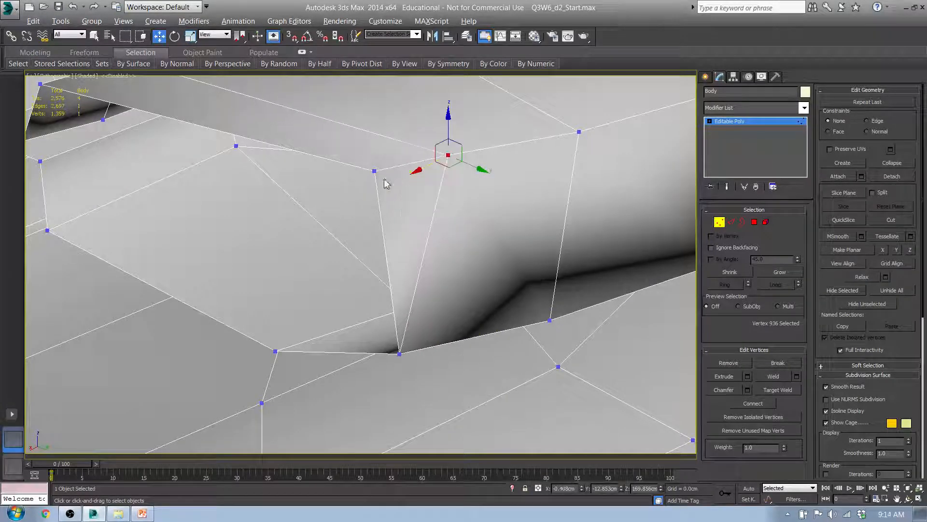
Step: In the front view, select the centre-edge vertices from the upper lip to the chin and flatten them by scaling X to 1%
scroll(306, 234, "down", 4)
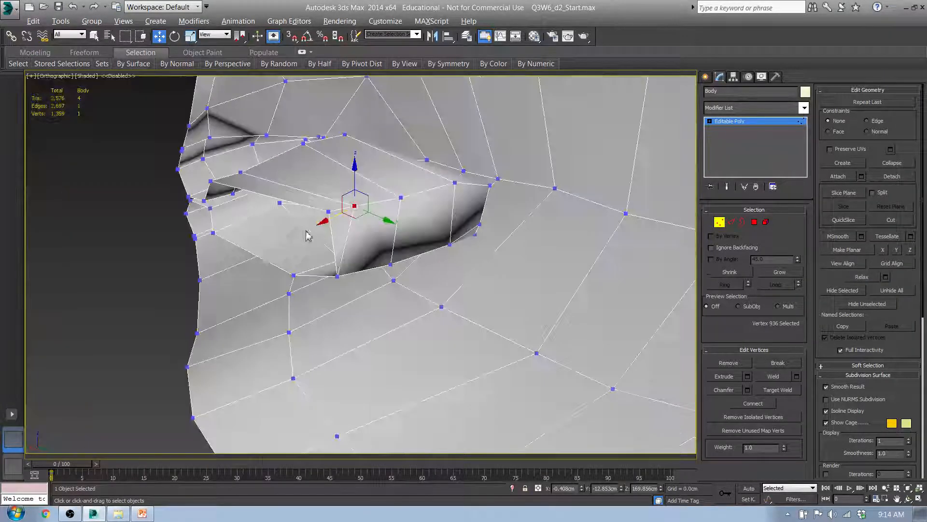
middle_click_drag(267, 240, 394, 221, "alt")
key("f")
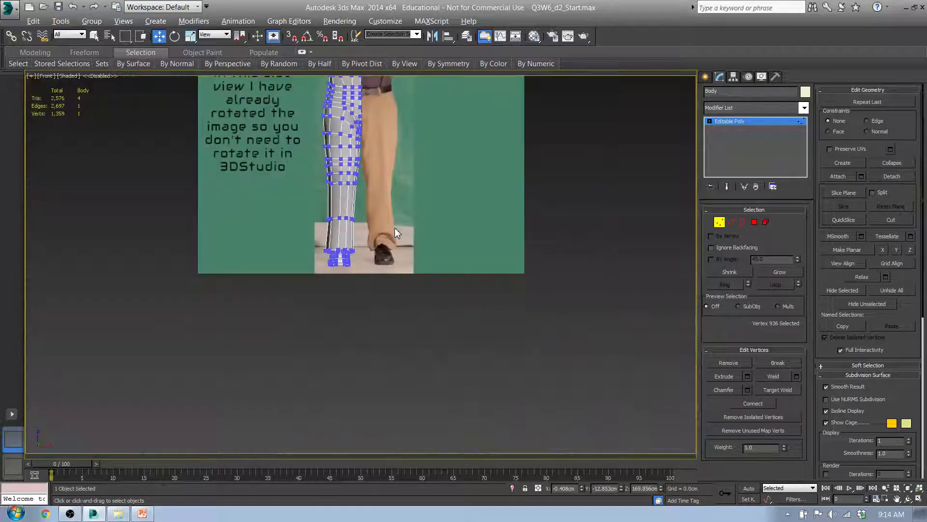
key("z")
scroll(371, 255, "up", 8)
scroll(371, 254, "up", 5)
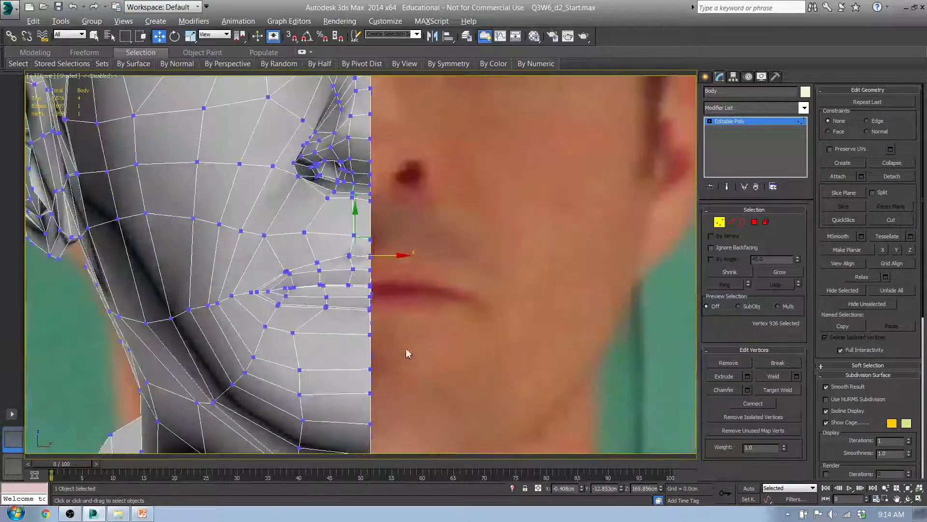
left_click_drag(400, 403, 370, 218)
key("r")
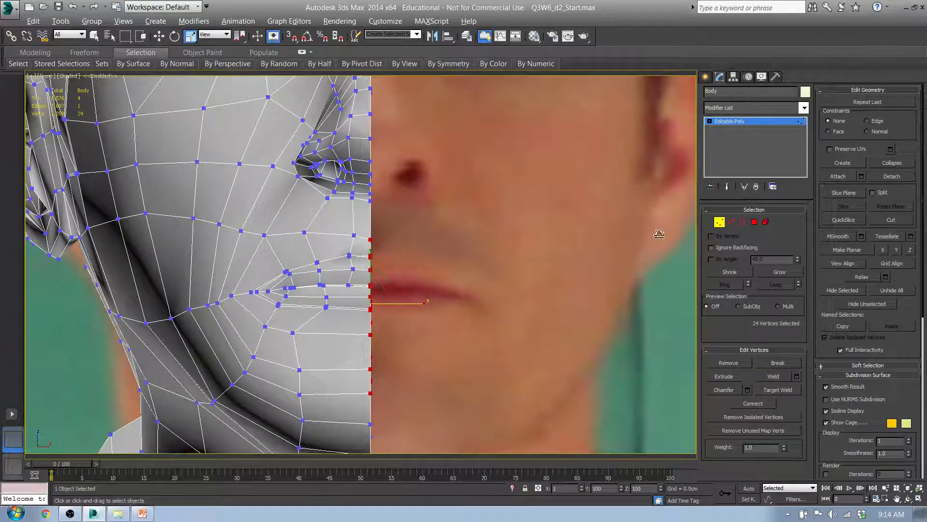
key("w")
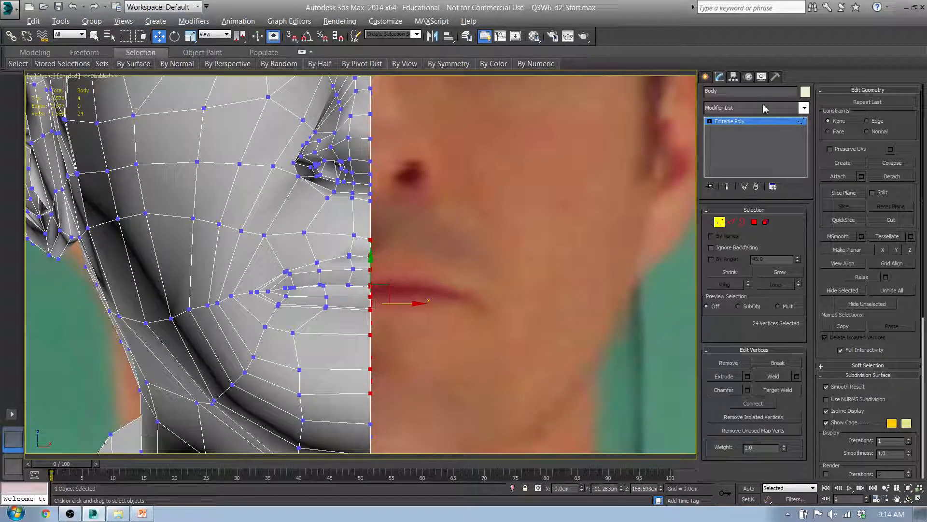
Step: Leave vertex editing and add a Symmetry modifier to the body
left_click(719, 222)
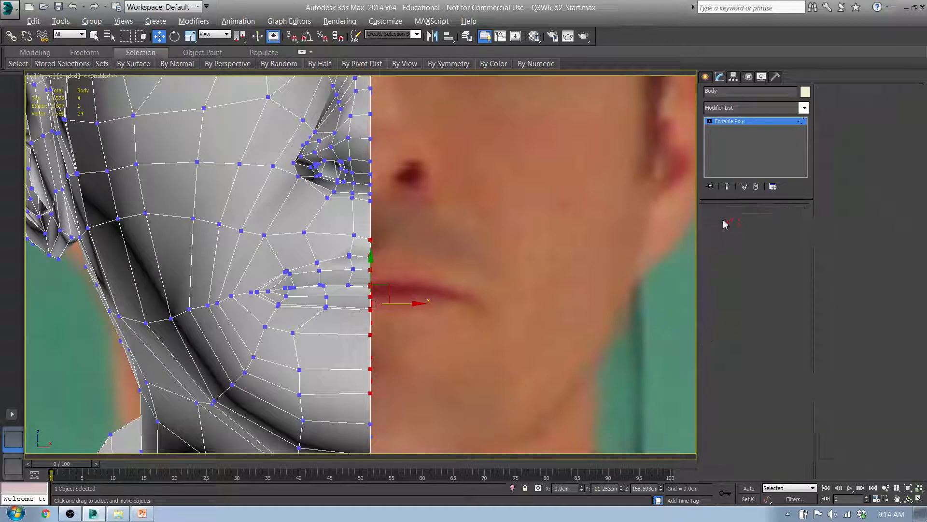
left_click(746, 109)
type("dst")
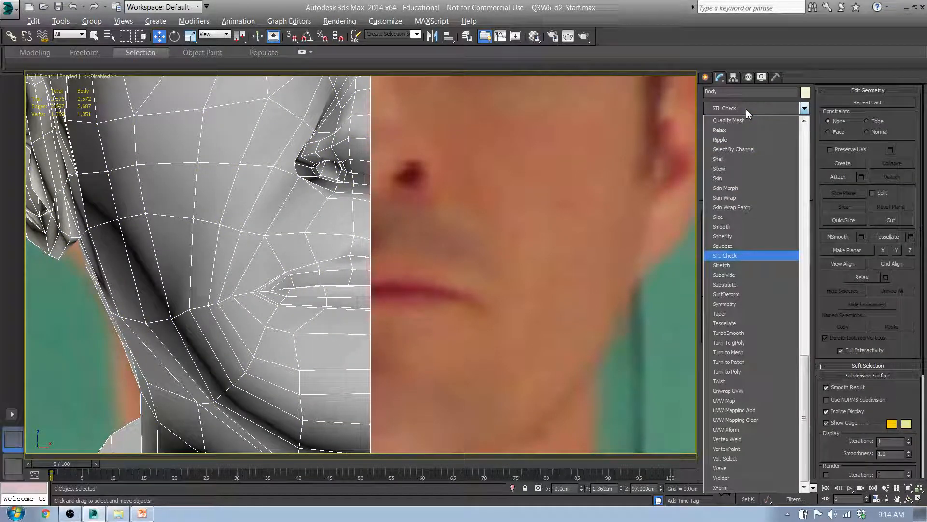
type("s")
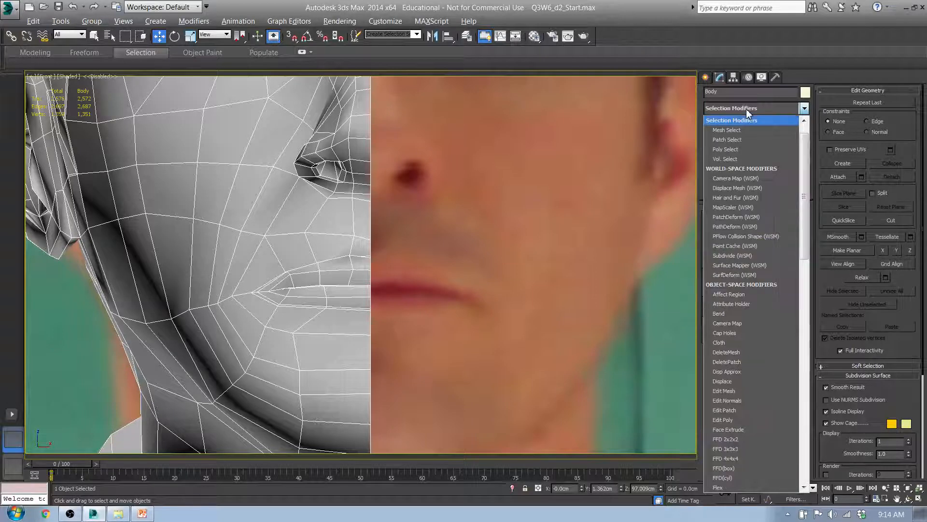
type("sy")
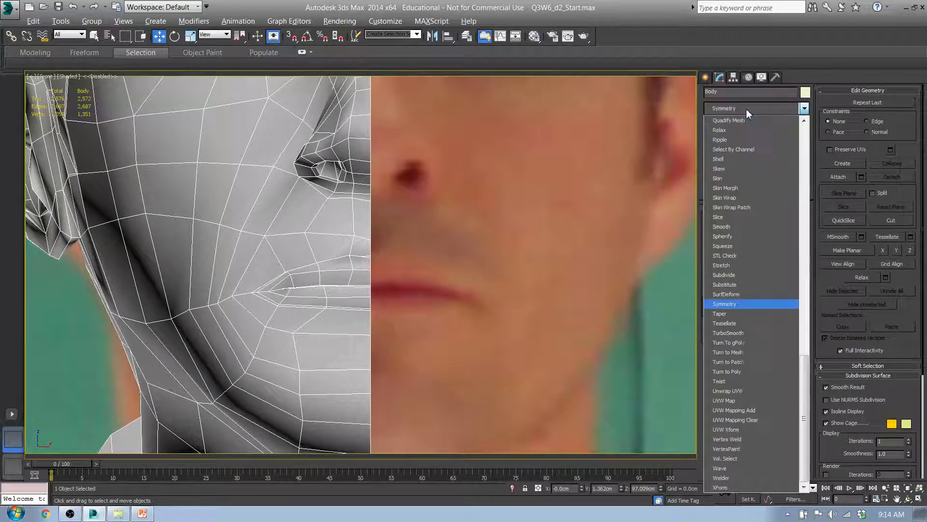
key("Return")
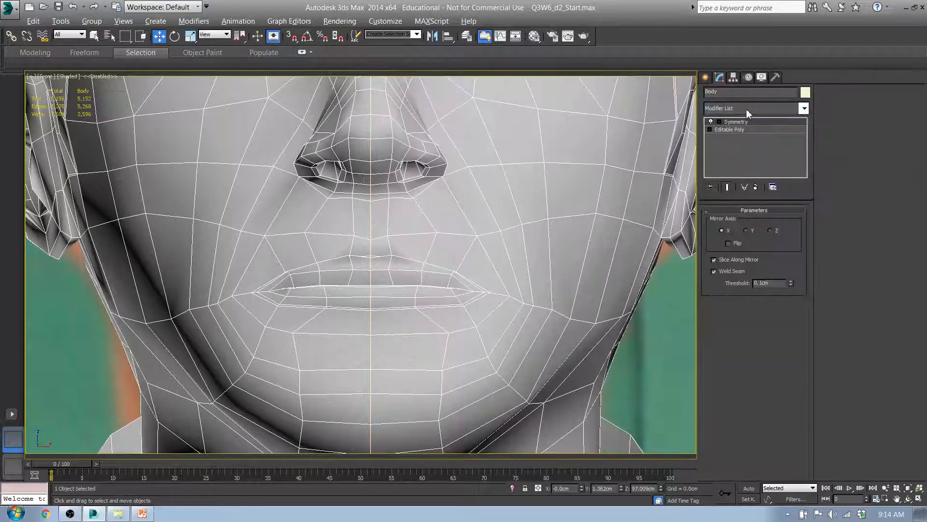
Step: Examine the mirrored body from the mouth down to the shirt collar and chest for remaining seam problems
scroll(393, 248, "down", 5)
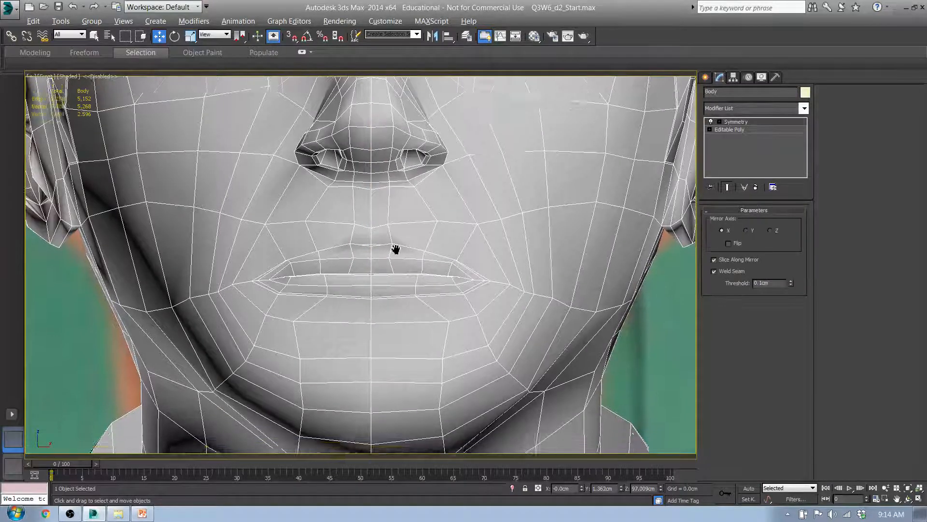
middle_click_drag(395, 243, 448, 254, "alt")
middle_click_drag(598, 296, 517, 290, "alt")
scroll(527, 282, "up", 6)
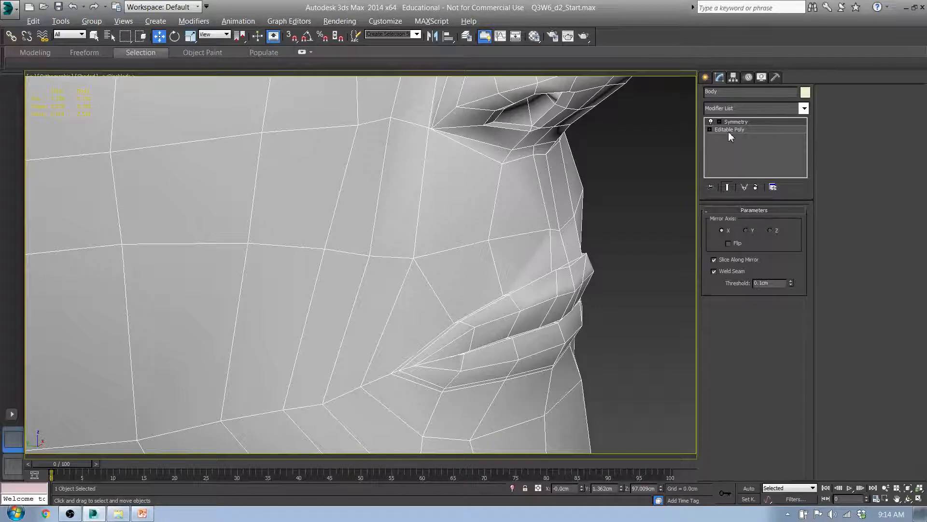
middle_click_drag(569, 194, 567, 217)
scroll(566, 217, "down", 5)
middle_click_drag(538, 297, 524, 209)
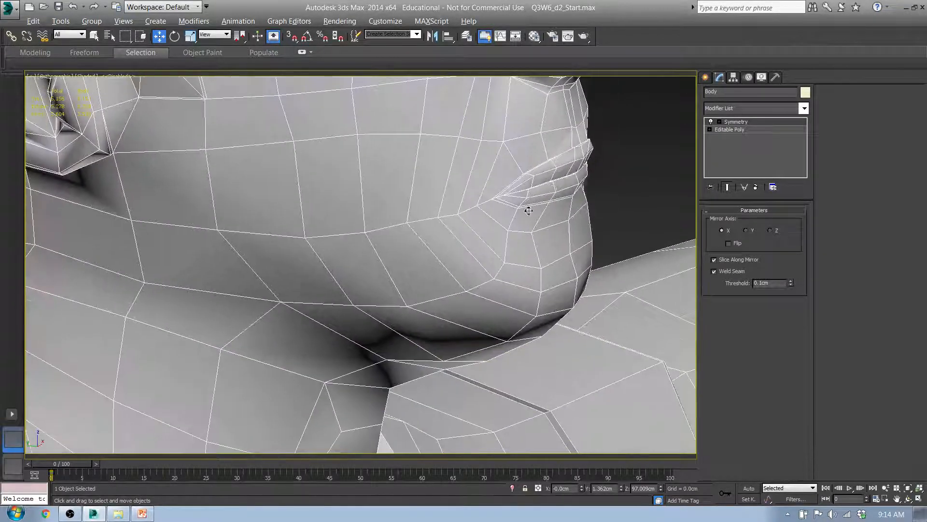
middle_click_drag(454, 318, 495, 170)
scroll(493, 171, "down", 4)
middle_click_drag(458, 303, 454, 216)
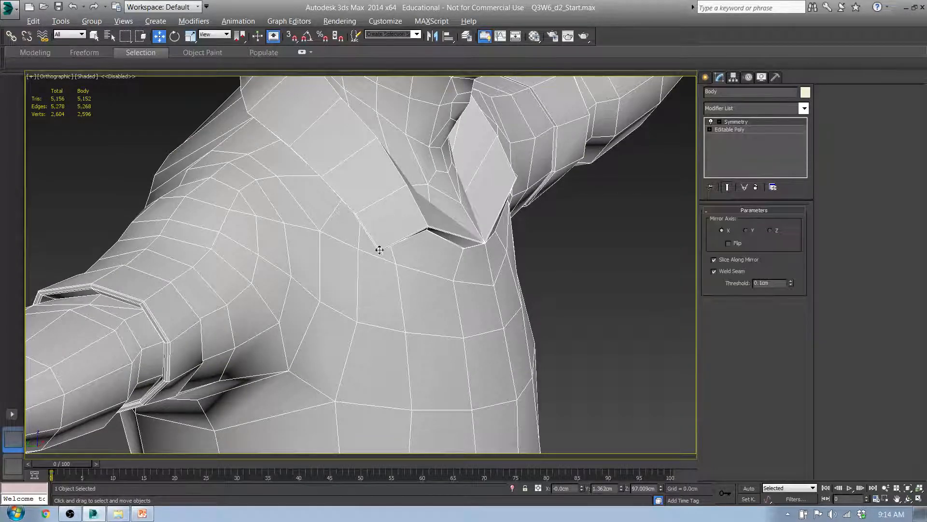
scroll(491, 253, "up", 8)
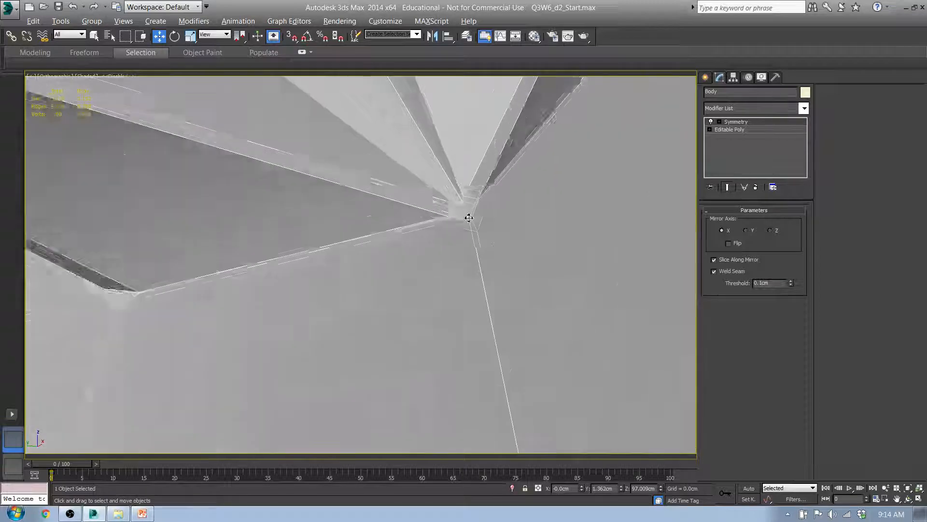
scroll(468, 216, "down", 6)
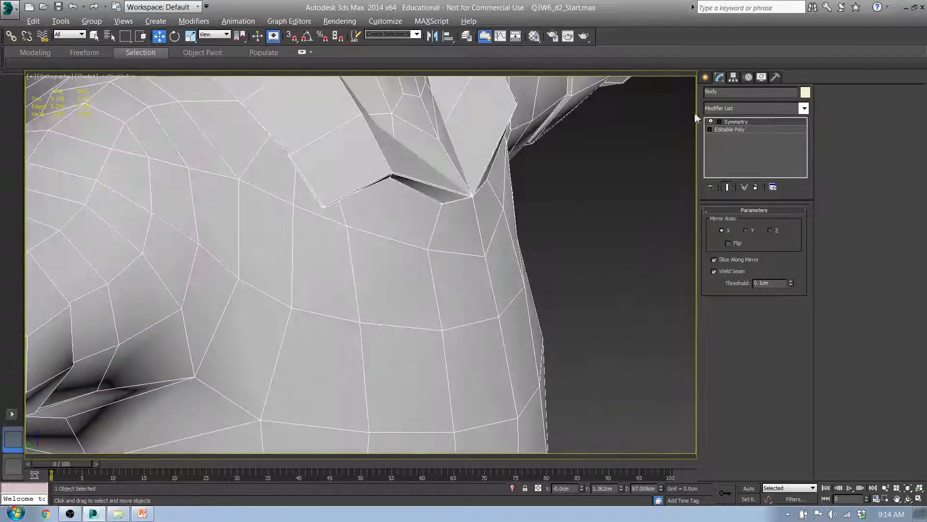
Step: Delete the Symmetry modifier from the body's stack
right_click(737, 124)
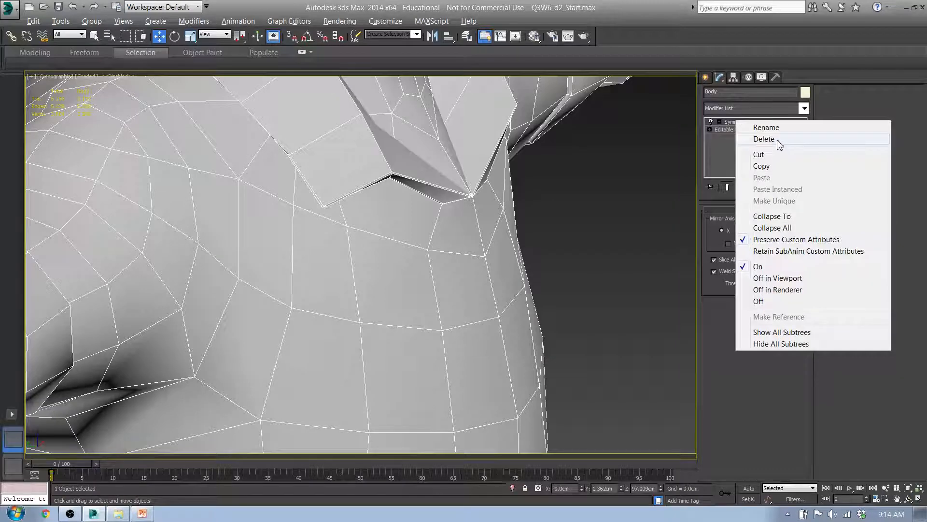
left_click(764, 139)
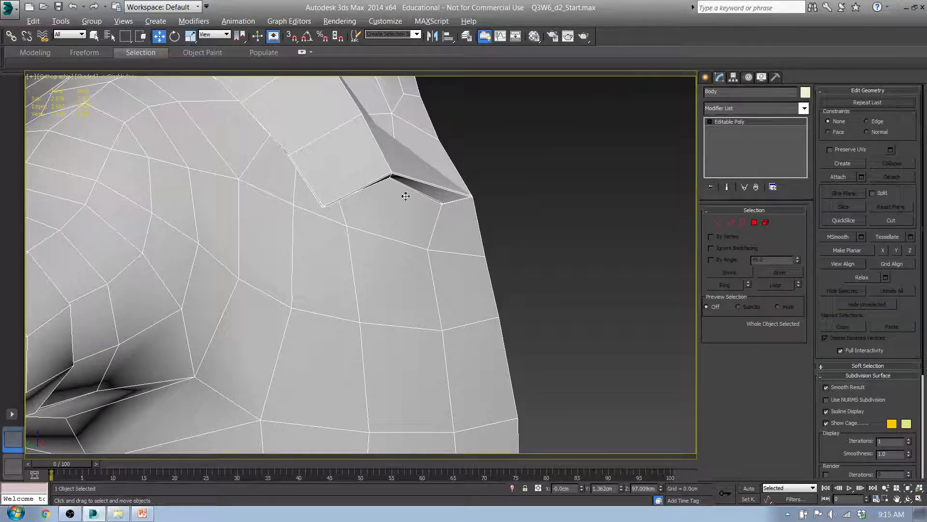
scroll(514, 193, "down", 5)
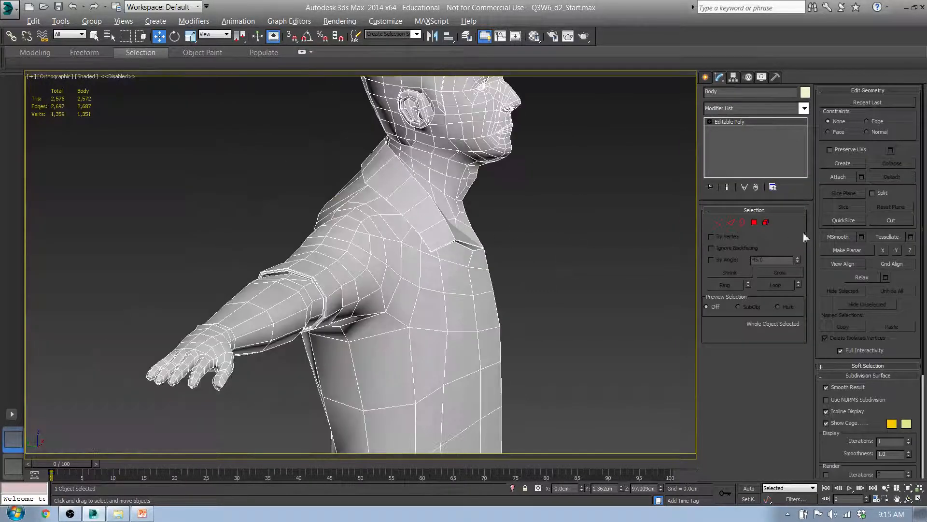
Step: In polygon mode, clear the current selection and select by number all polygons with more than 4 sides
left_click(755, 223)
middle_click_drag(492, 233, 490, 292, "alt")
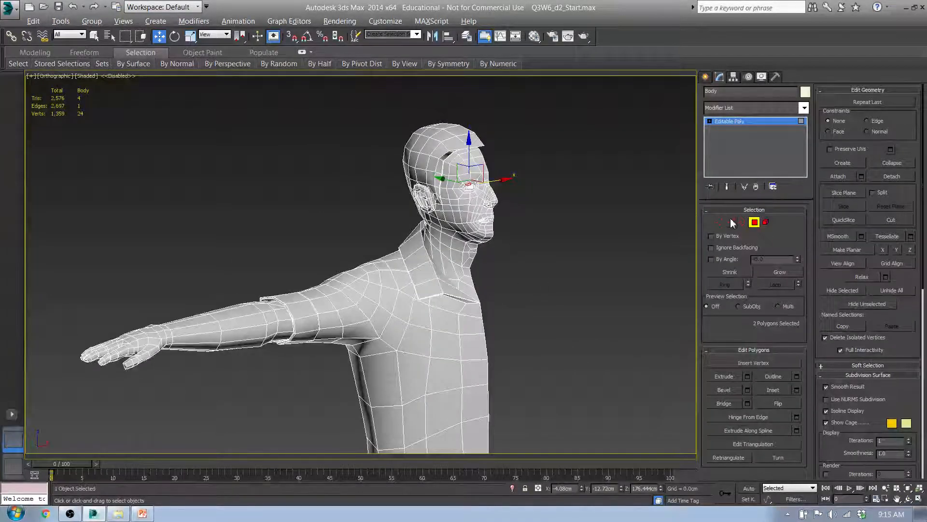
left_click(683, 212)
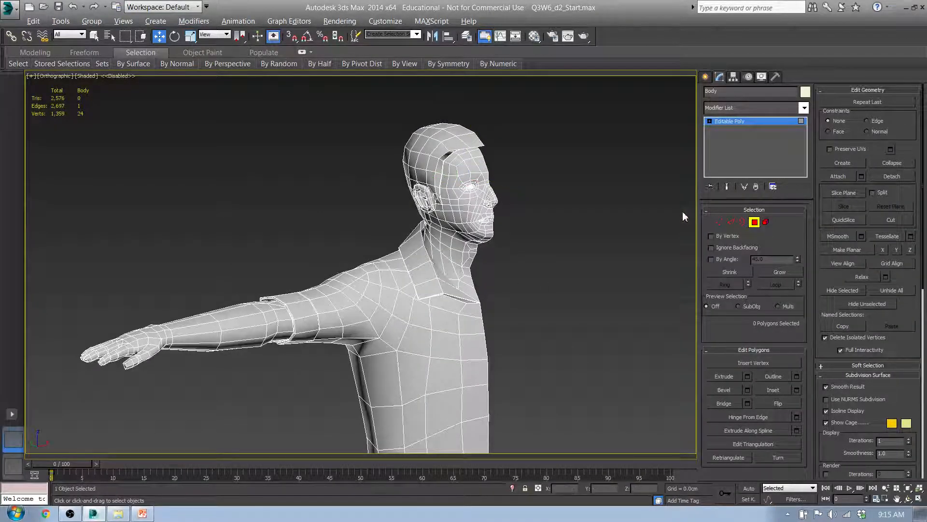
left_click(36, 52)
left_click(141, 52)
mouse_move(498, 64)
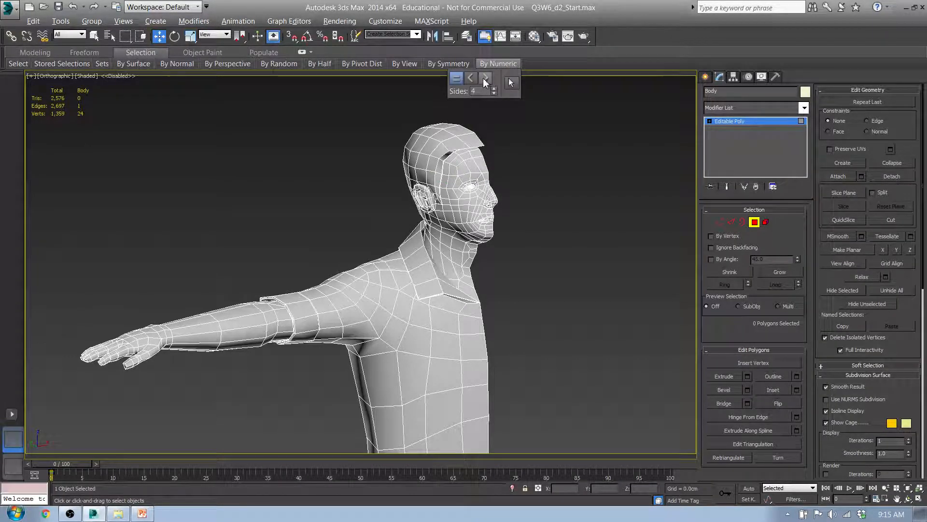
left_click(485, 78)
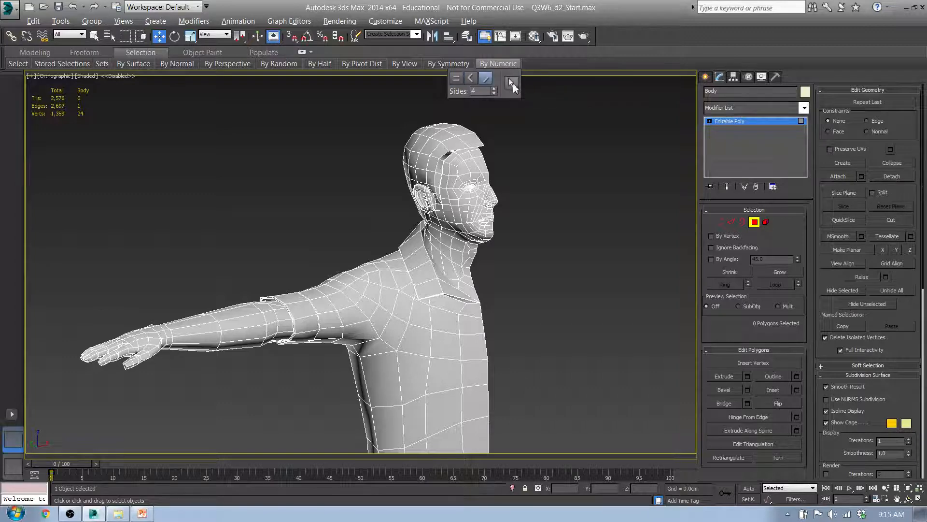
left_click(511, 83)
key("z")
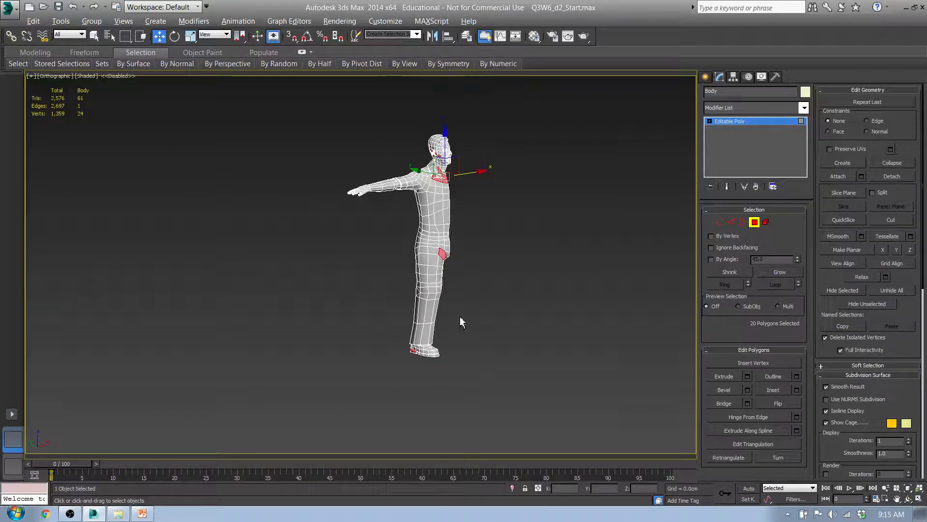
Step: Weld the two neighbouring vertices at the upper corner of the shoe heel, next to the selected many-sided polygon
middle_click_drag(460, 316, 336, 291, "alt")
middle_click_drag(460, 372, 422, 311)
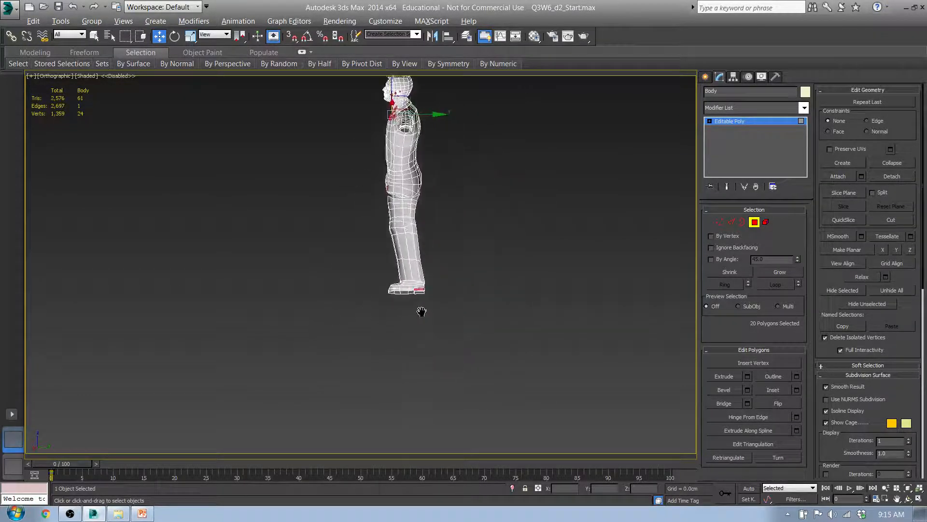
scroll(414, 289, "up", 8)
scroll(337, 338, "up", 1)
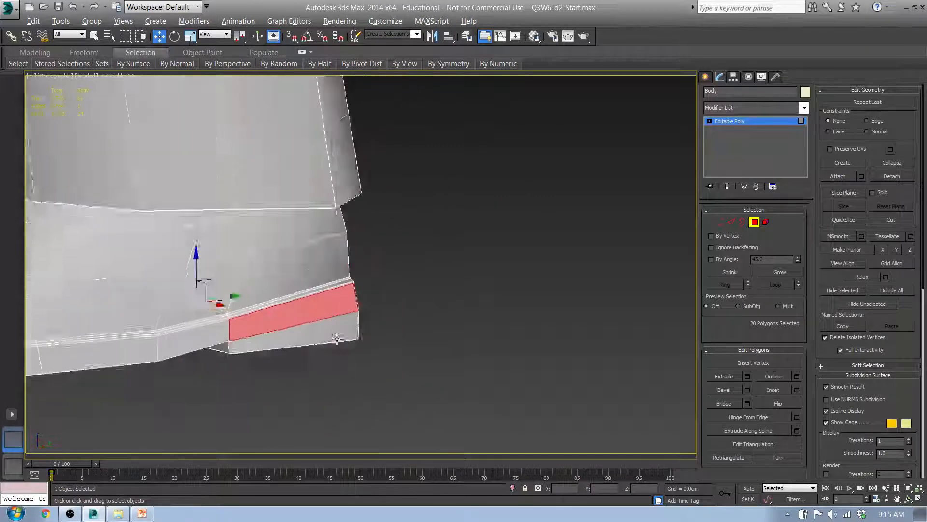
middle_click_drag(336, 338, 332, 349, "alt")
middle_click_drag(268, 295, 427, 282)
scroll(423, 231, "up", 5)
middle_click_drag(472, 208, 403, 291)
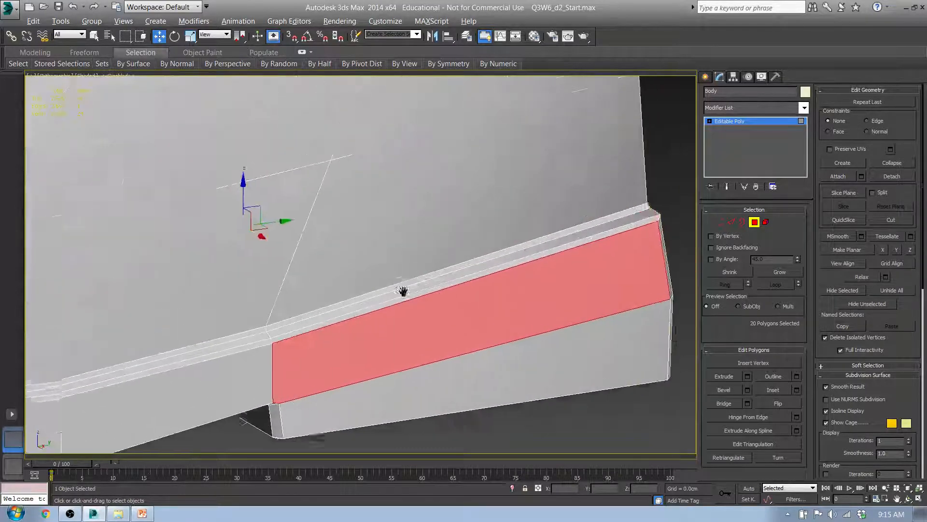
scroll(402, 290, "down", 6)
middle_click_drag(522, 285, 465, 295, "alt")
scroll(438, 321, "up", 6)
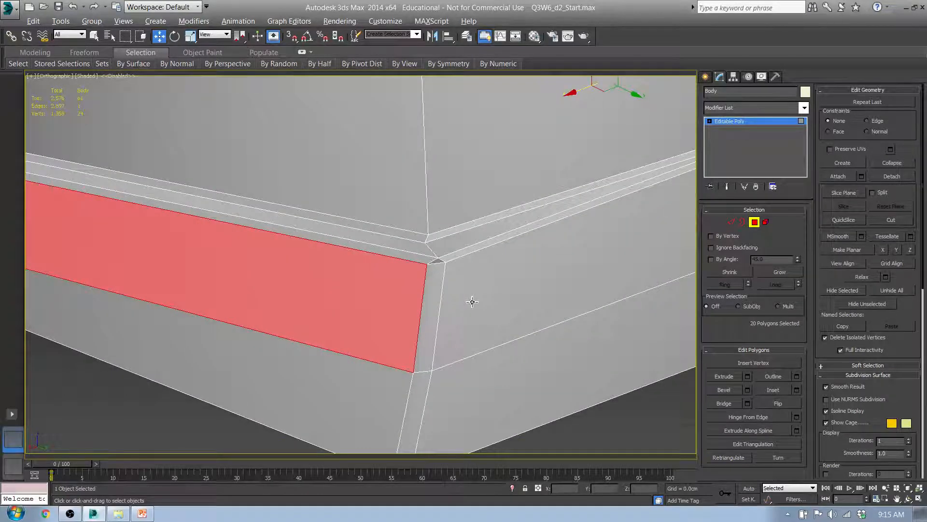
left_click(719, 221)
left_click_drag(417, 274, 435, 260)
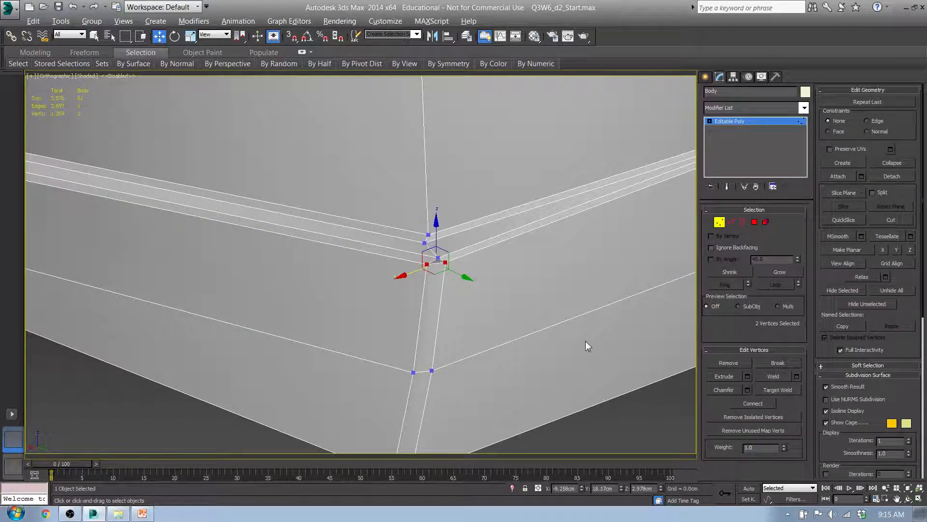
left_click(797, 376)
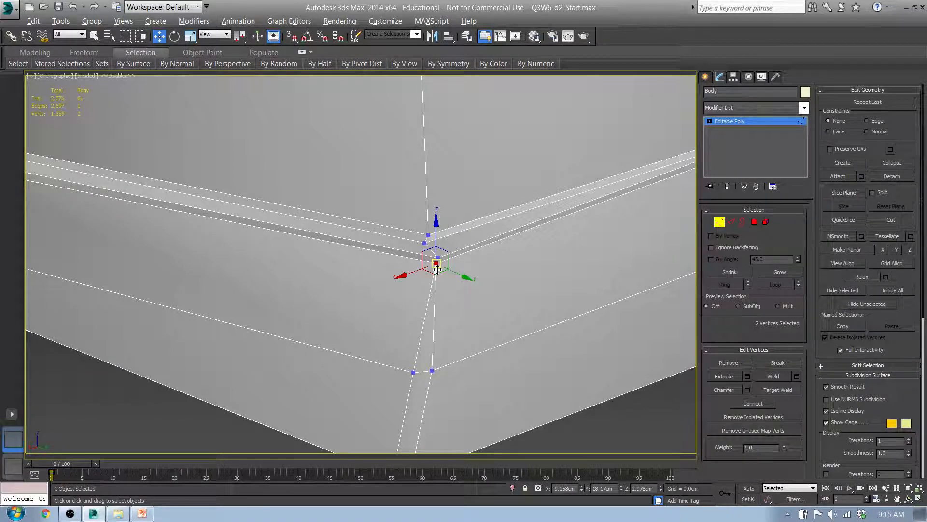
key("ctrl+z")
Step: Weld the middle and bottom vertex pairs along the same heel corner, selecting all four vertices together
middle_click_drag(390, 346, 392, 289)
scroll(393, 289, "down", 2)
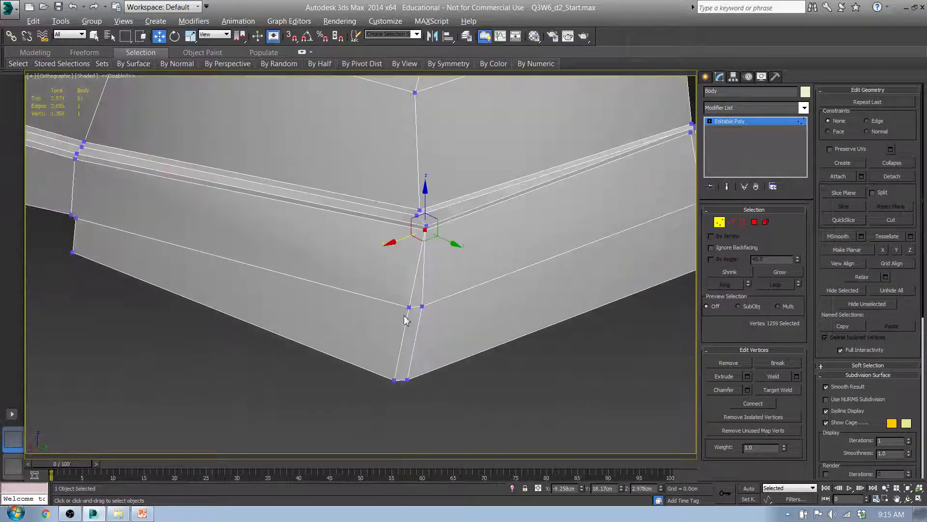
middle_click_drag(409, 376, 408, 355, "alt")
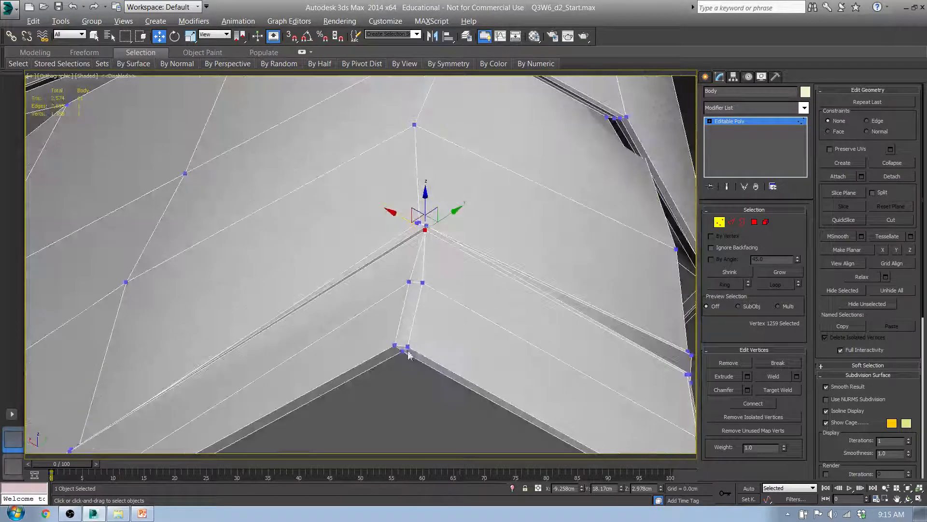
left_click(396, 346)
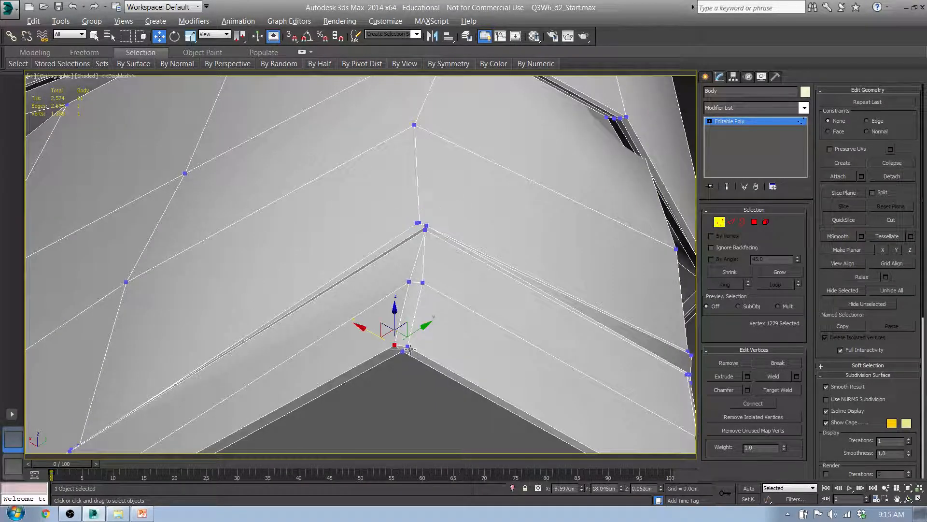
left_click(408, 347, "ctrl")
left_click(410, 281, "ctrl")
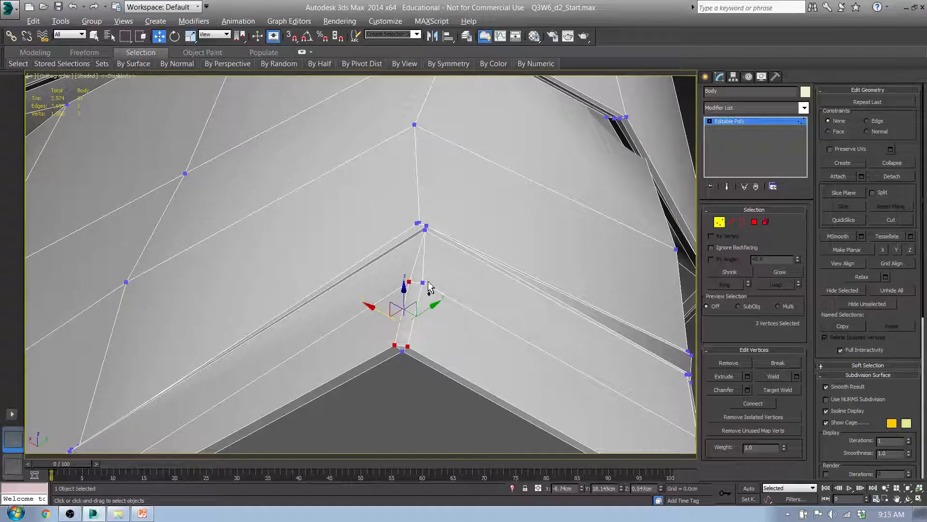
left_click(423, 282, "ctrl")
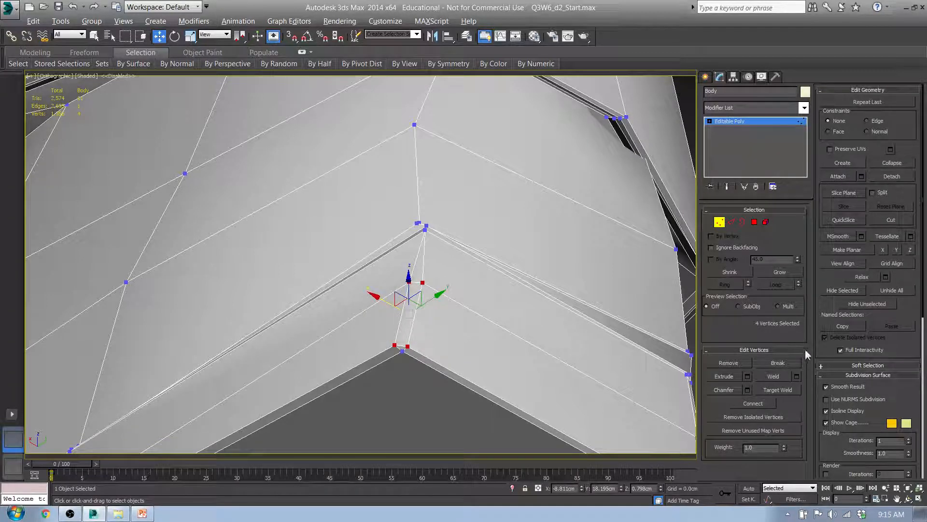
left_click(785, 379)
Step: Weld the top, middle and bottom vertex pairs along the opposite rear corner of the shoe heel, selecting all six vertices together
middle_click_drag(507, 338, 445, 385, "alt")
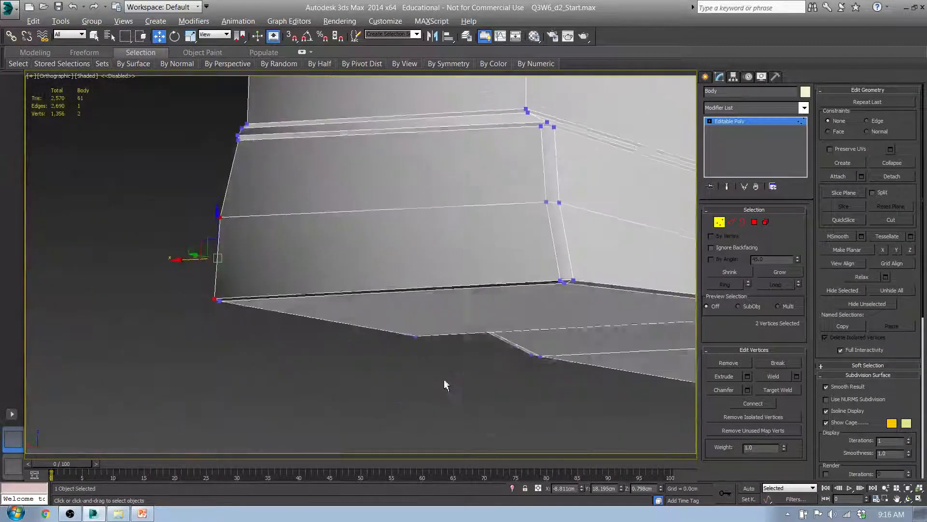
middle_click_drag(542, 116, 504, 165, "alt")
scroll(504, 165, "up", 3)
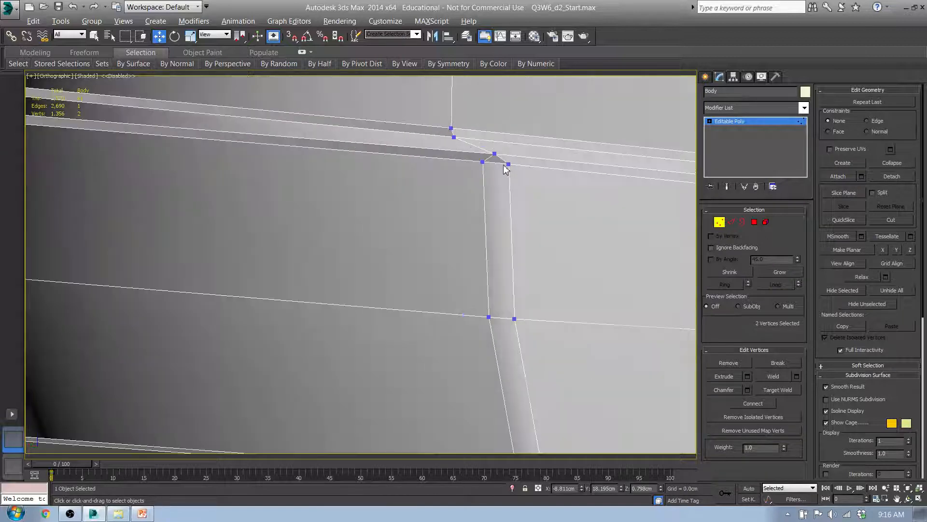
scroll(484, 171, "down", 2)
left_click(491, 163)
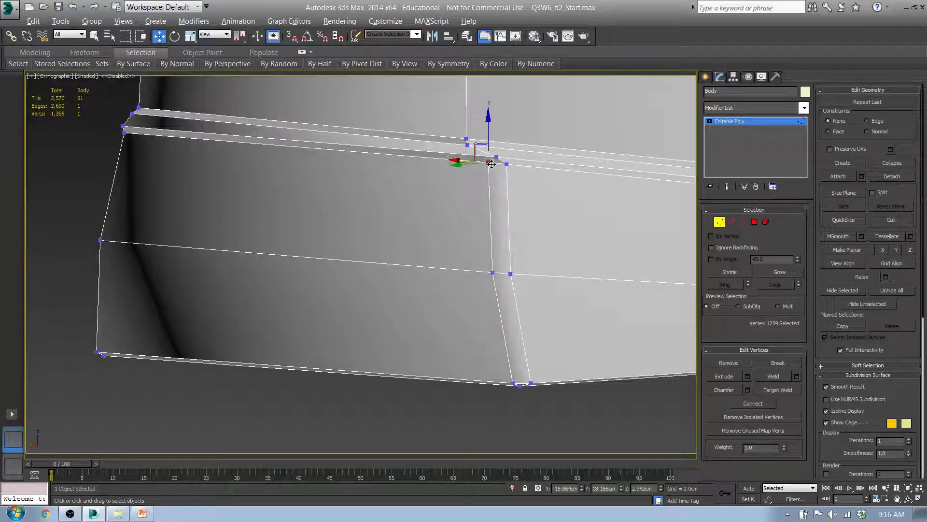
left_click(507, 164, "ctrl")
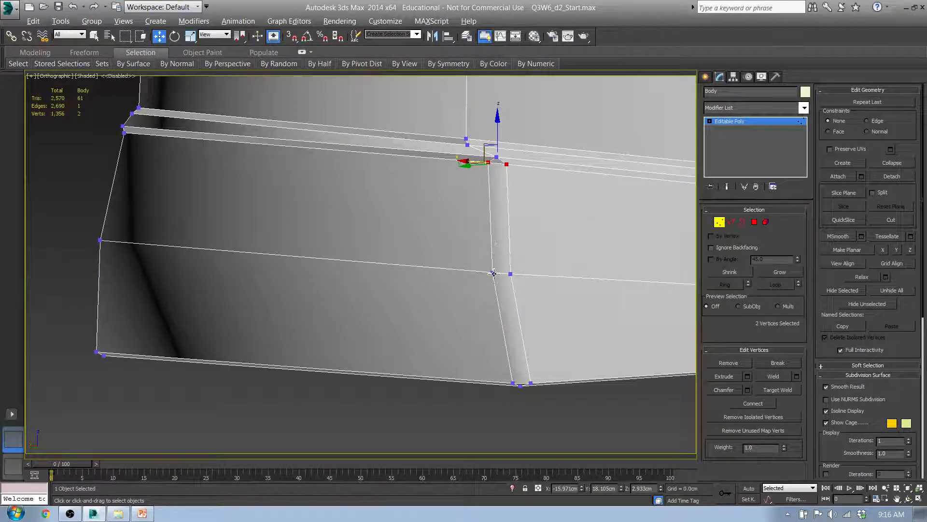
left_click(494, 274, "ctrl")
left_click(511, 274, "ctrl")
middle_click_drag(511, 274, 529, 376, "alt")
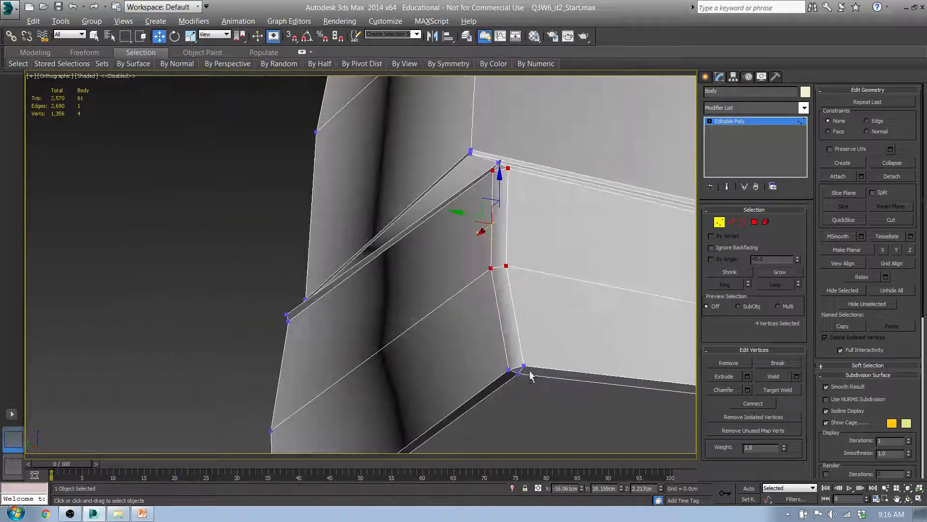
left_click(509, 369, "ctrl")
left_click(524, 366, "ctrl")
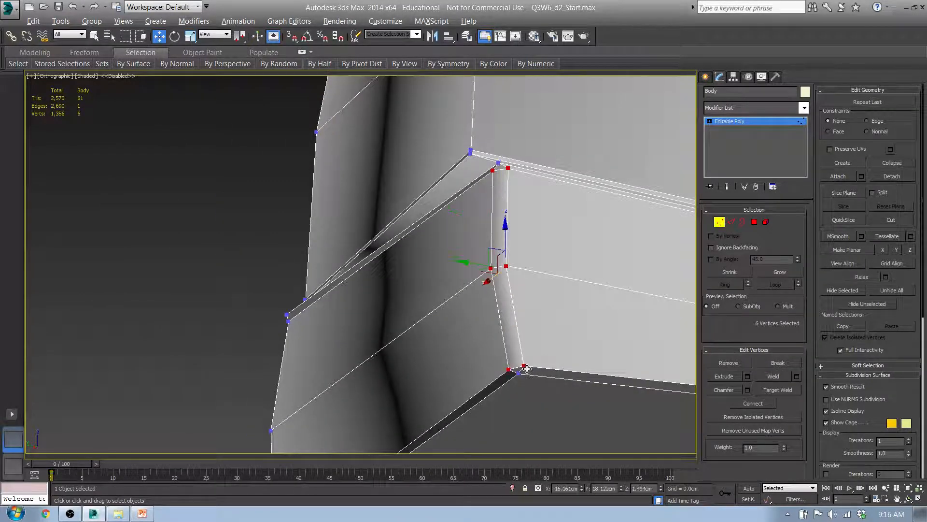
left_click(780, 375)
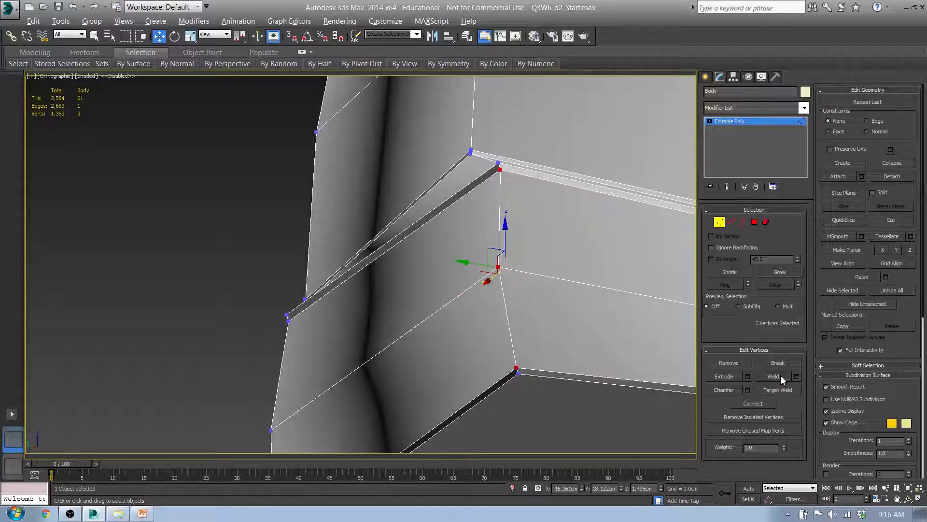
Step: Target-weld the surplus vertex at the heel's front upper corner onto the neighbouring vertex where the side edge meets the sole
middle_click_drag(551, 284, 431, 246)
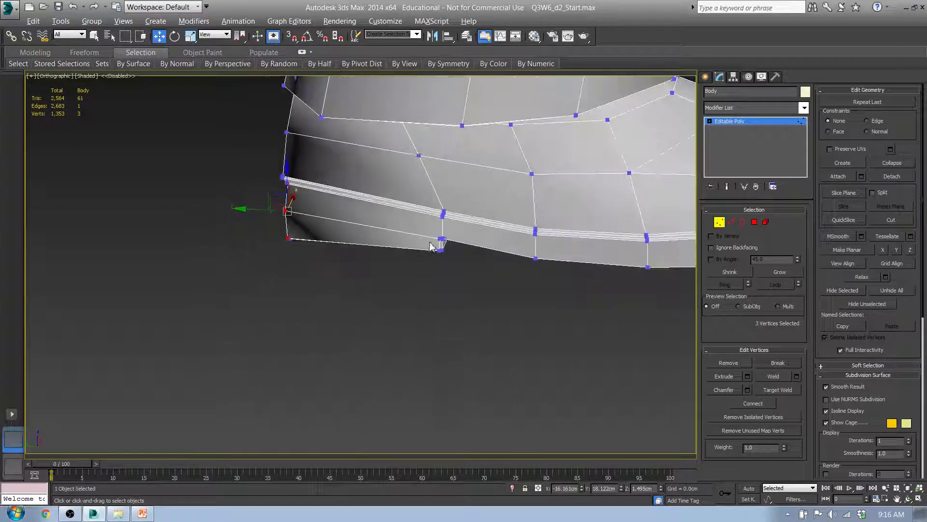
scroll(439, 245, "up", 4)
middle_click_drag(364, 251, 385, 204, "alt")
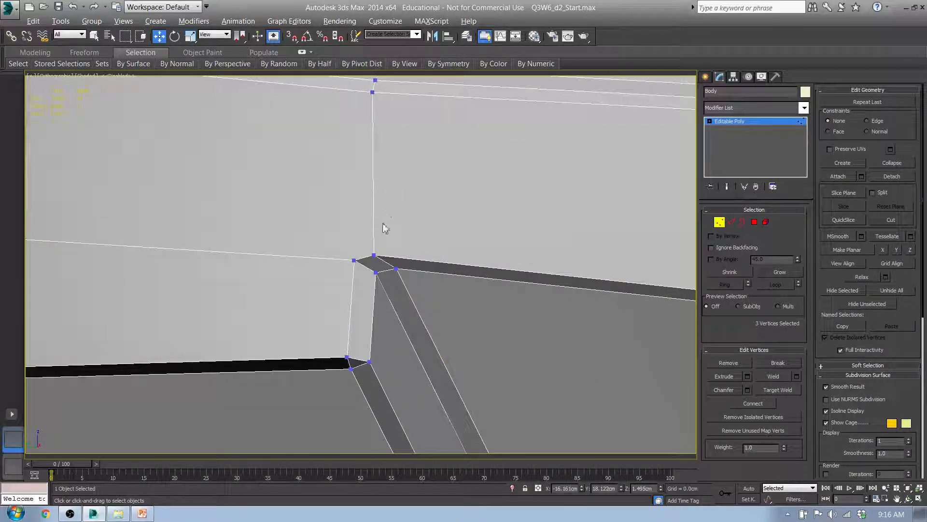
middle_click_drag(406, 288, 474, 326, "alt")
middle_click_drag(405, 314, 222, 213)
scroll(245, 275, "up", 4)
scroll(245, 274, "down", 2)
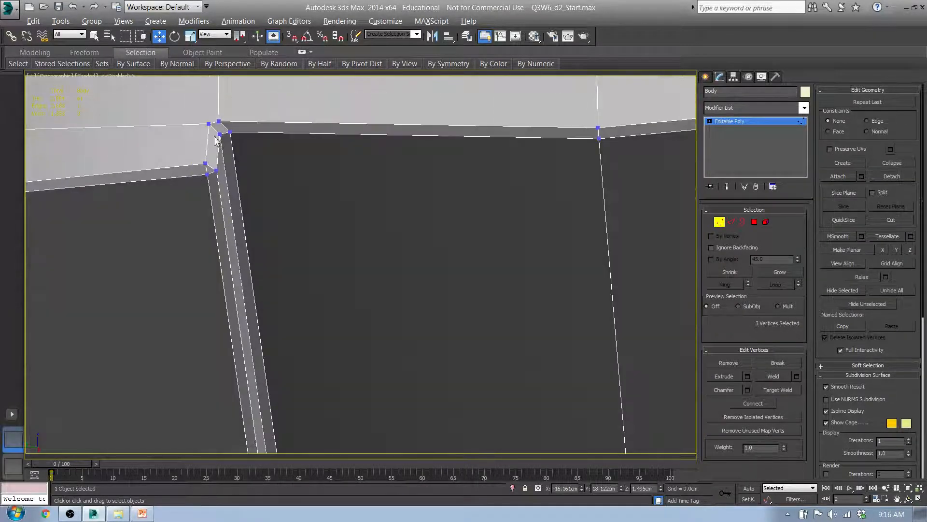
middle_click_drag(273, 159, 226, 197)
scroll(244, 229, "down", 2)
scroll(211, 251, "up", 2)
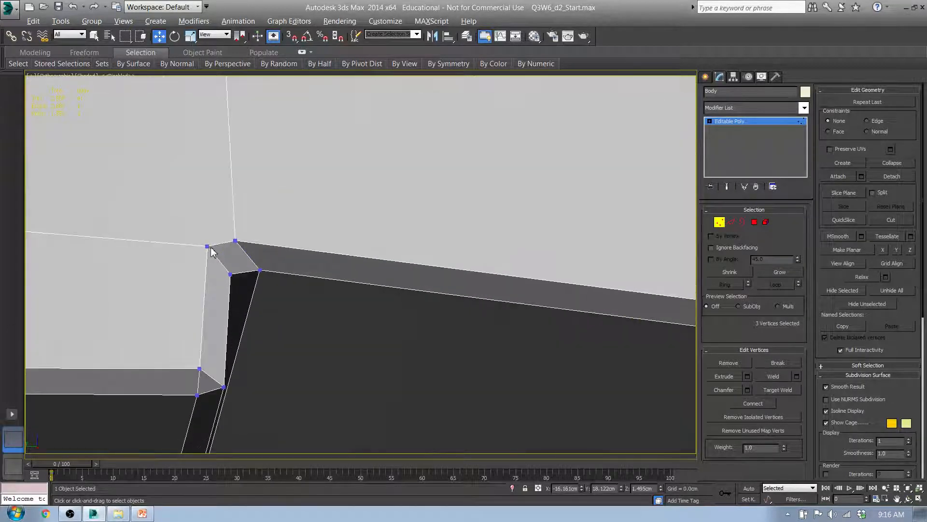
left_click(779, 390)
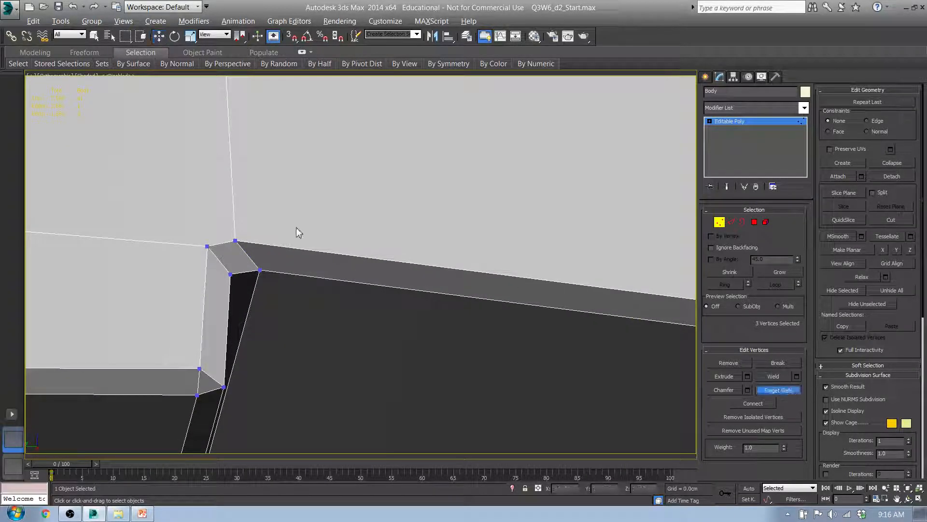
left_click(235, 240)
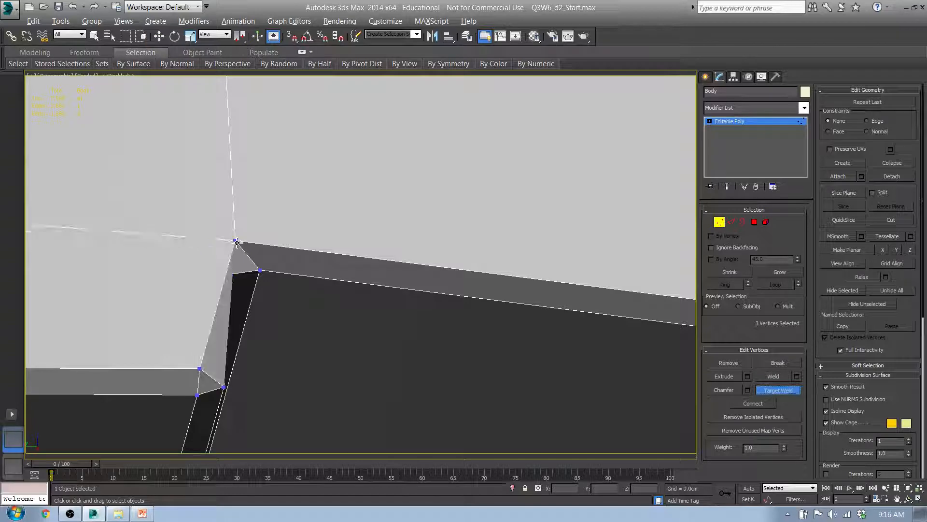
Step: Target-weld the matching surplus vertex on the opposite side of the shoe, at the heel's front upper corner, onto its neighbour
middle_click_drag(324, 262, 385, 393)
middle_click_drag(297, 300, 276, 283)
scroll(270, 278, "down", 7)
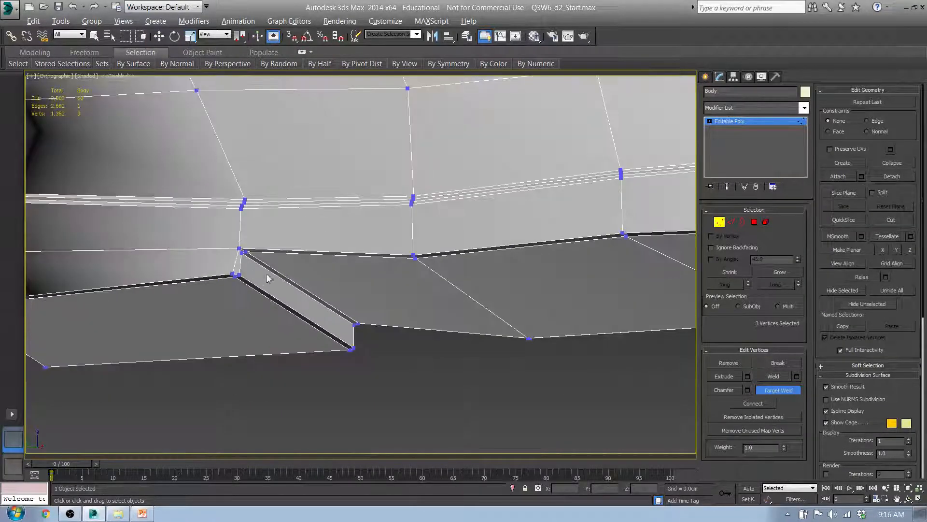
middle_click_drag(373, 288, 180, 302)
scroll(203, 292, "down", 3)
middle_click_drag(516, 291, 371, 300, "alt")
middle_click_drag(130, 300, 452, 303)
middle_click_drag(214, 301, 221, 270, "alt")
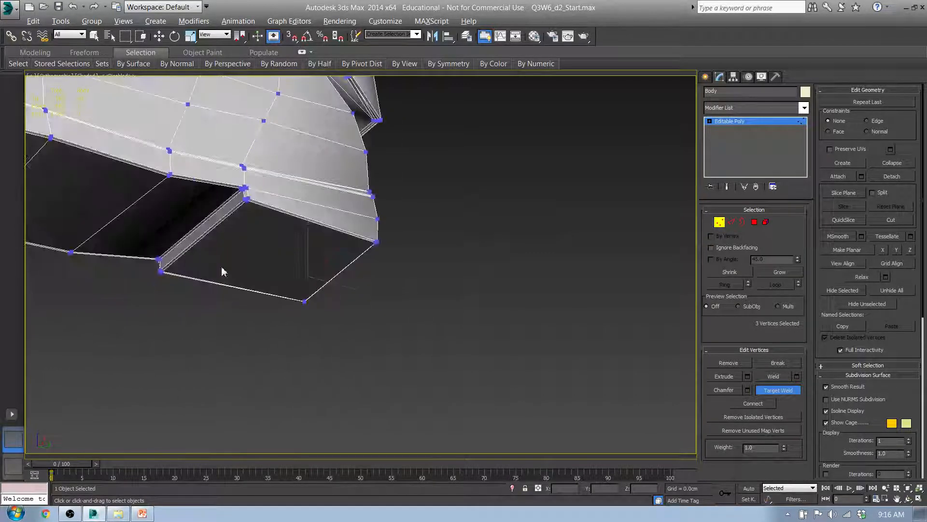
scroll(241, 185, "up", 10)
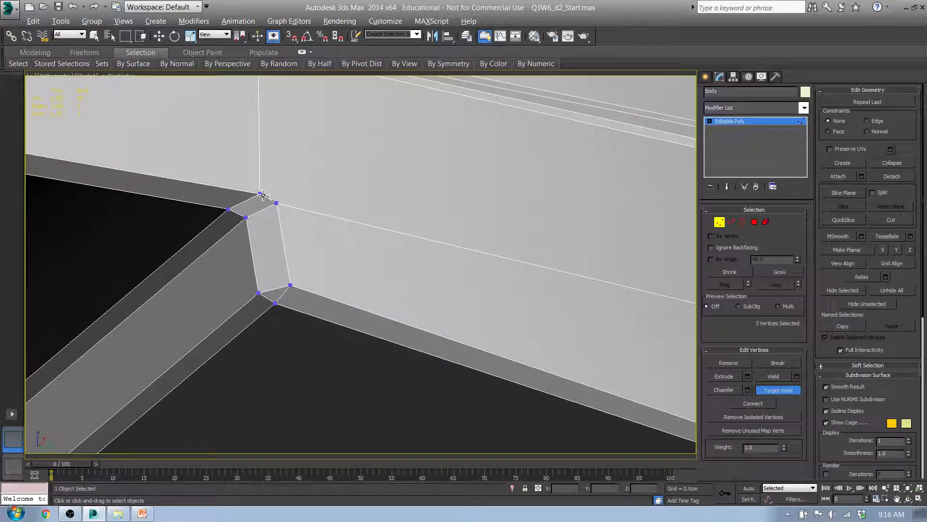
left_click(261, 194)
Step: Return to polygon mode and select by number all polygons with more than 4 sides again
scroll(305, 229, "down", 4)
middle_click_drag(308, 232, 400, 281, "alt")
scroll(400, 281, "down", 4)
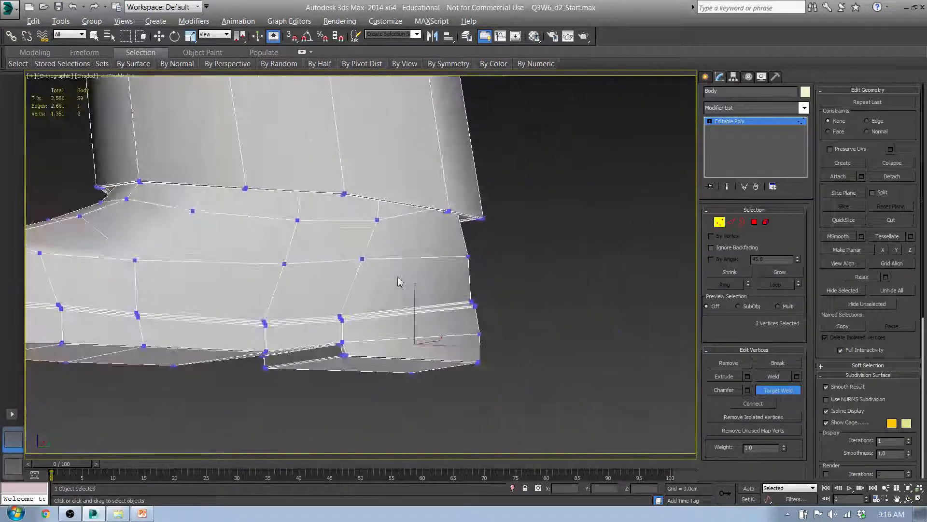
middle_click_drag(317, 232, 341, 243)
left_click(755, 222)
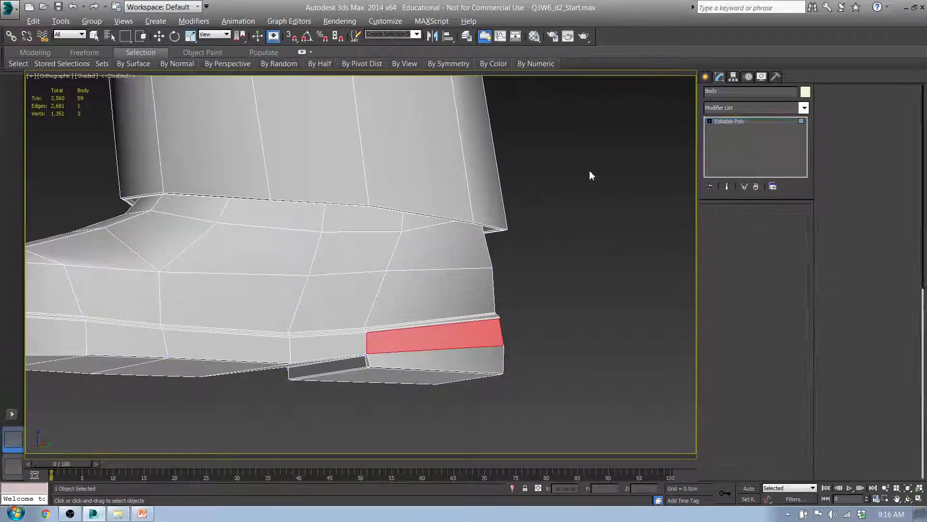
mouse_move(505, 65)
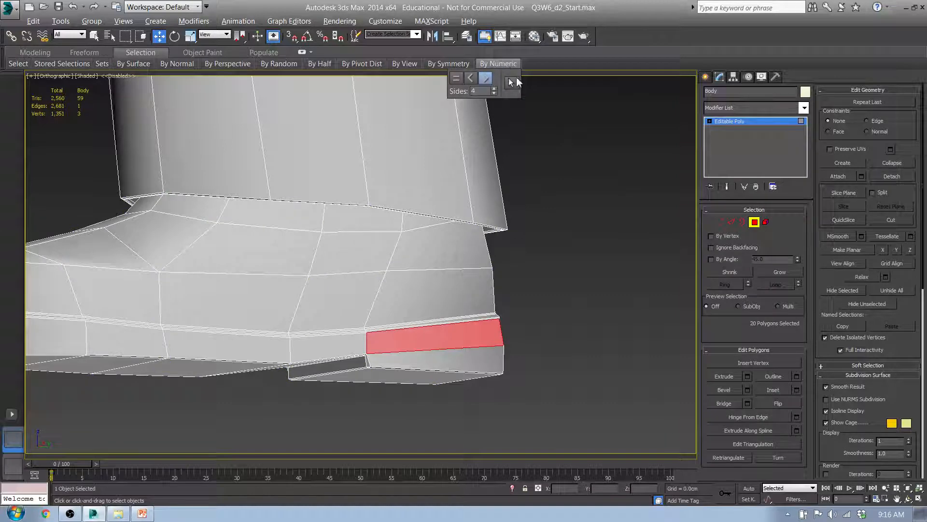
left_click(513, 82)
Step: Examine the five-sided polygon at the front of the hip beside the crotch and the polygons around it
middle_click_drag(539, 128, 580, 147, "alt")
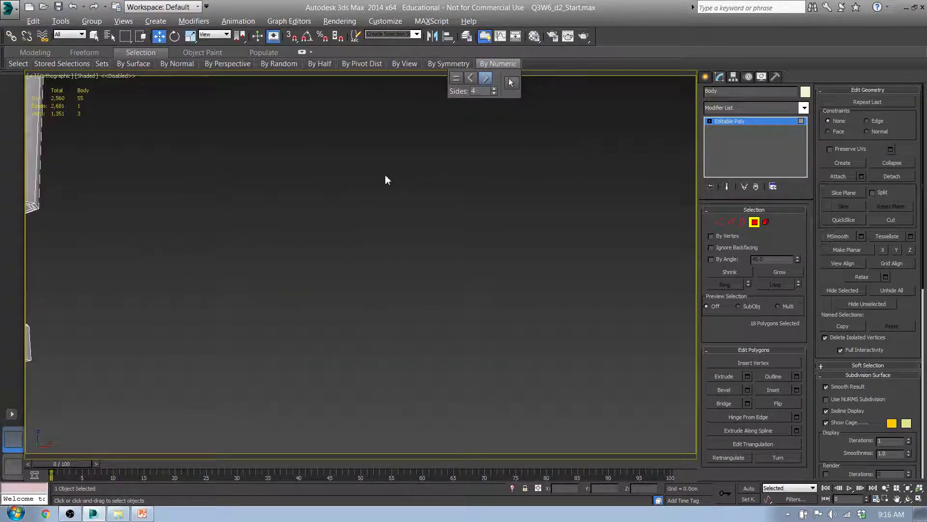
middle_click_drag(186, 198, 563, 208)
middle_click_drag(357, 212, 338, 198, "alt")
scroll(337, 197, "up", 5)
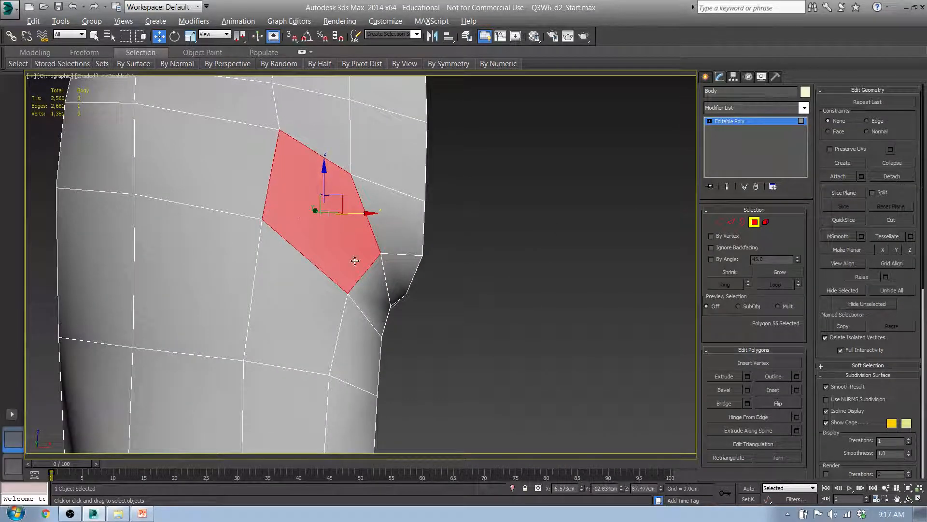
left_click(527, 293)
left_click(314, 239)
scroll(295, 232, "down", 4)
middle_click_drag(222, 232, 588, 222)
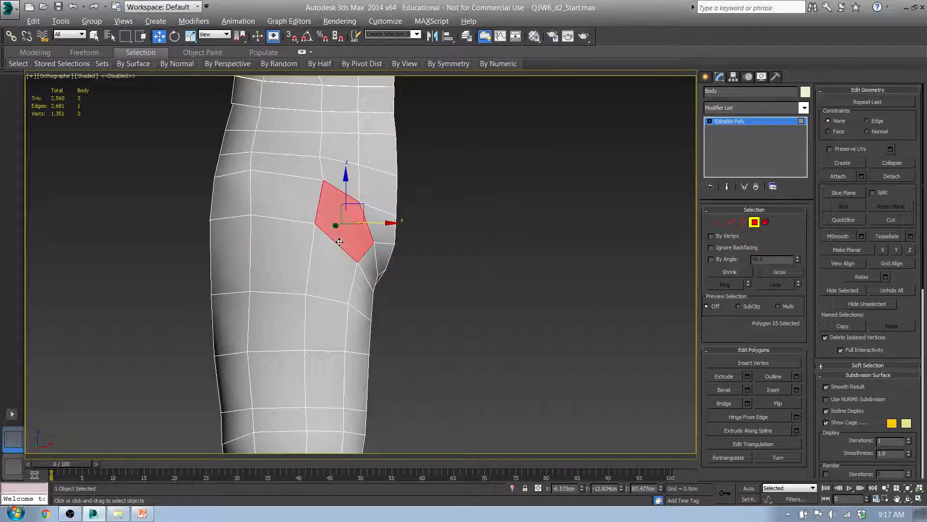
left_click(318, 227)
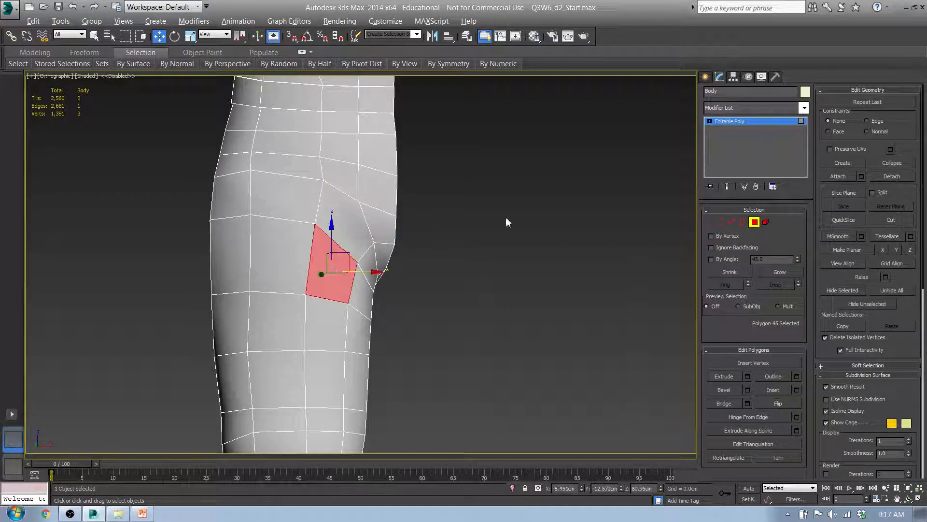
Step: Connect the five-sided polygon's crotch-side edge to the neighbouring centre-seam edge with a new edge
left_click(732, 221)
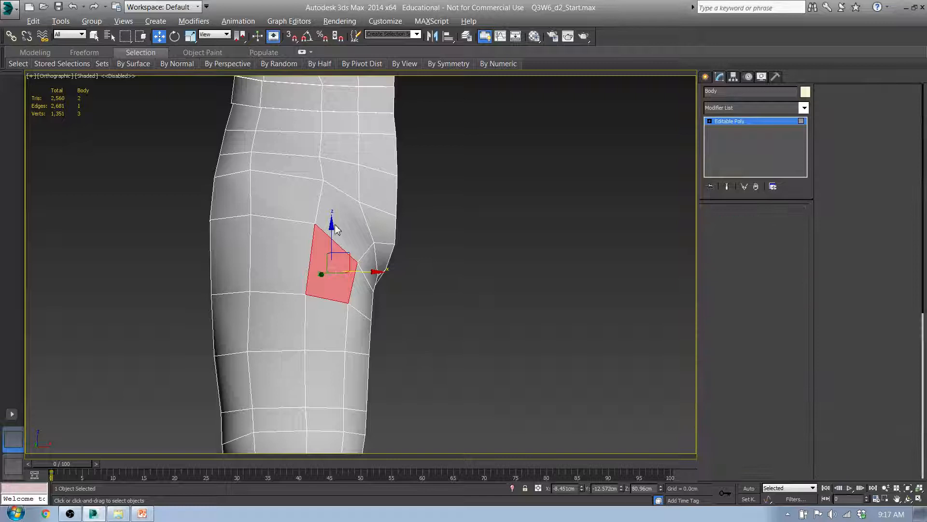
left_click(368, 227)
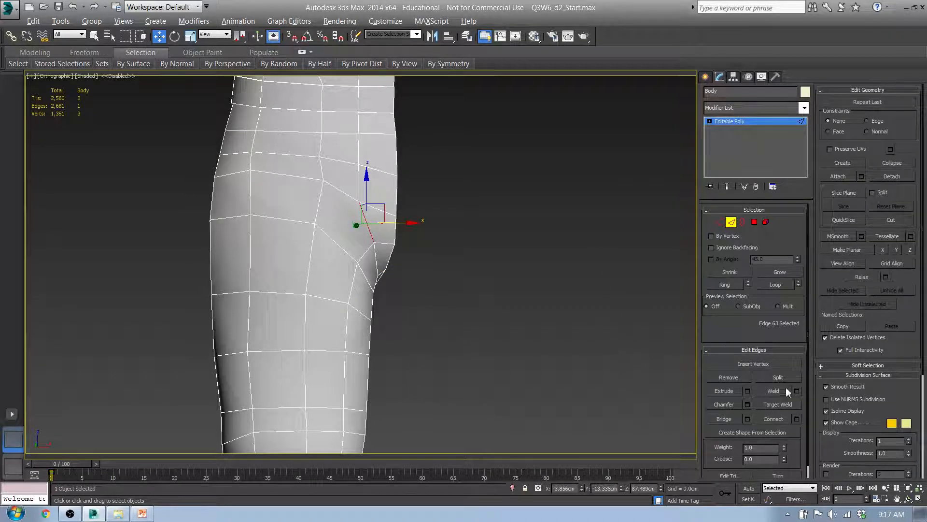
left_click(396, 230, "ctrl")
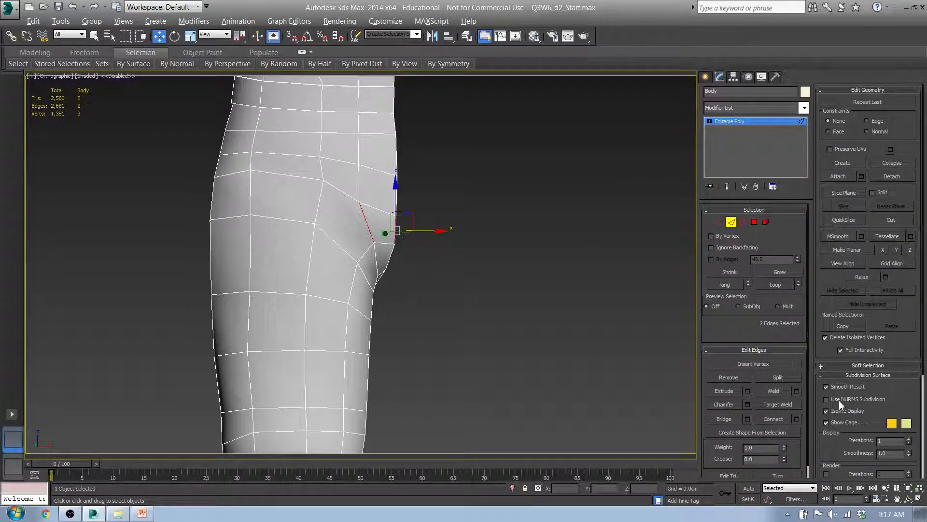
left_click(770, 419)
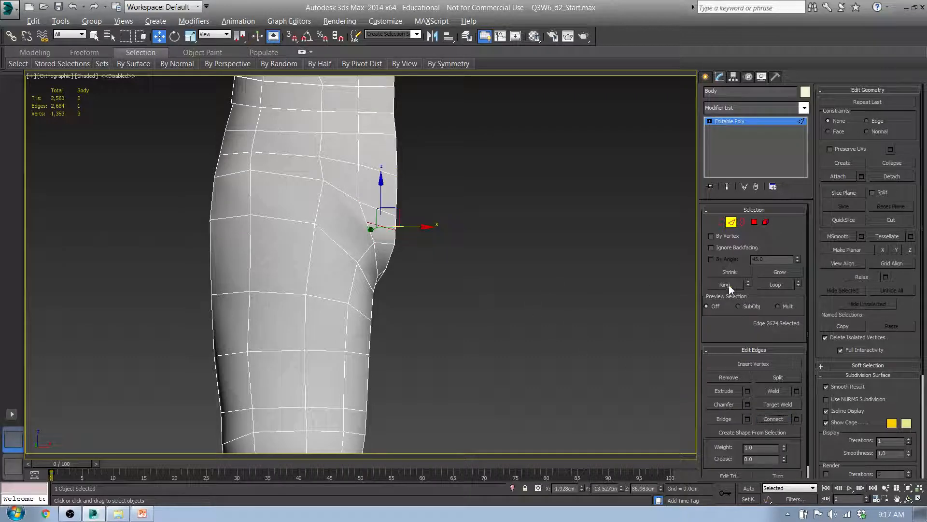
Step: Connect the new vertex on the crotch-side edge to the opposite hip corner vertex, splitting the five-sided polygon
left_click(719, 222)
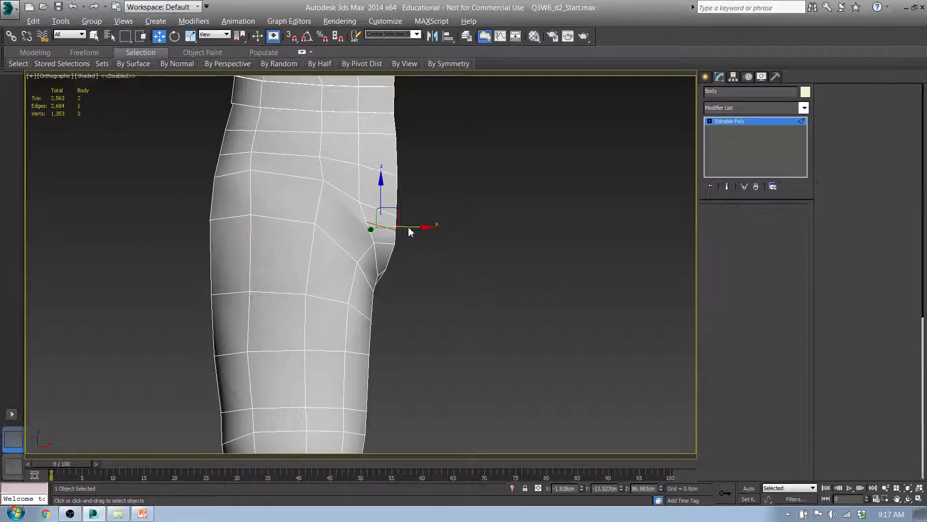
left_click(367, 222)
left_click(315, 224, "ctrl")
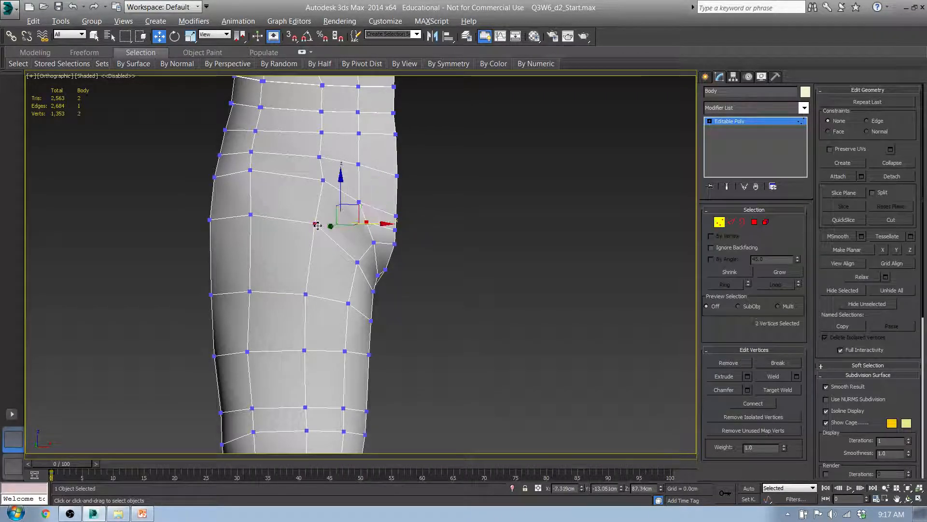
left_click(754, 404)
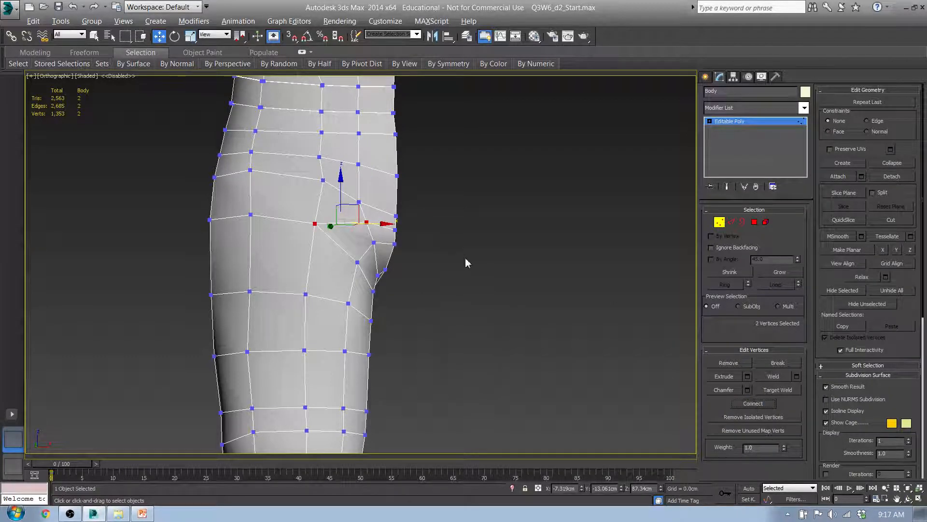
left_click(466, 263)
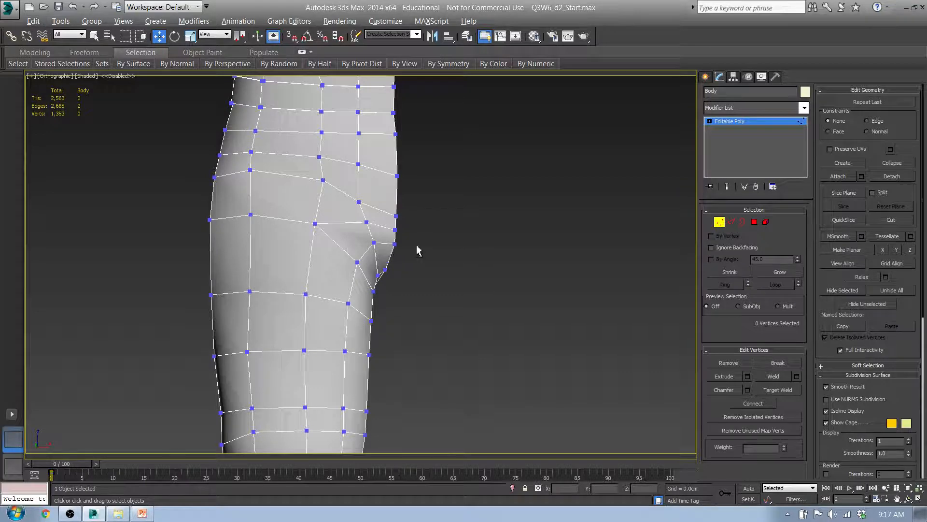
Step: Move the new crotch vertex about -0.25 cm and the adjacent centre-seam vertex about 0.35 cm along the Y axis
middle_click_drag(417, 248, 347, 238, "alt")
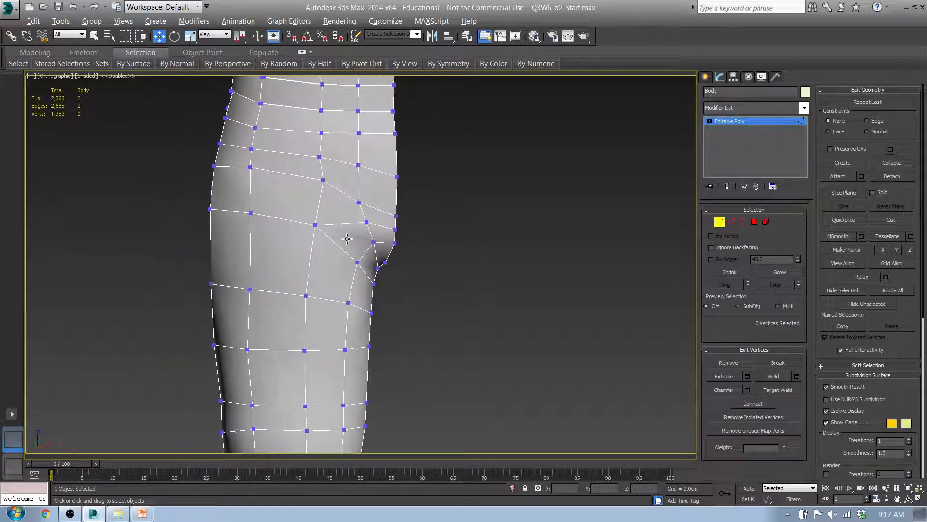
left_click(367, 223)
scroll(320, 232, "up", 10)
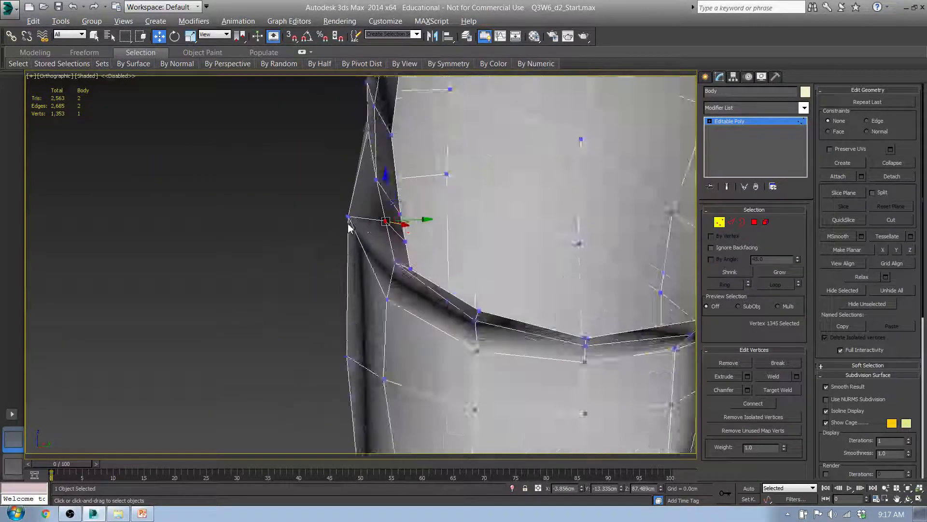
left_click_drag(439, 220, 433, 220)
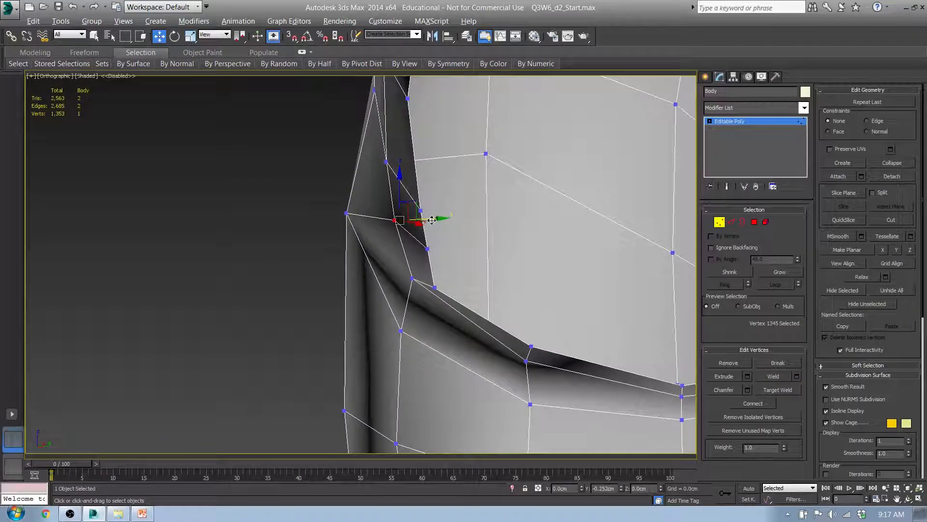
left_click(347, 213)
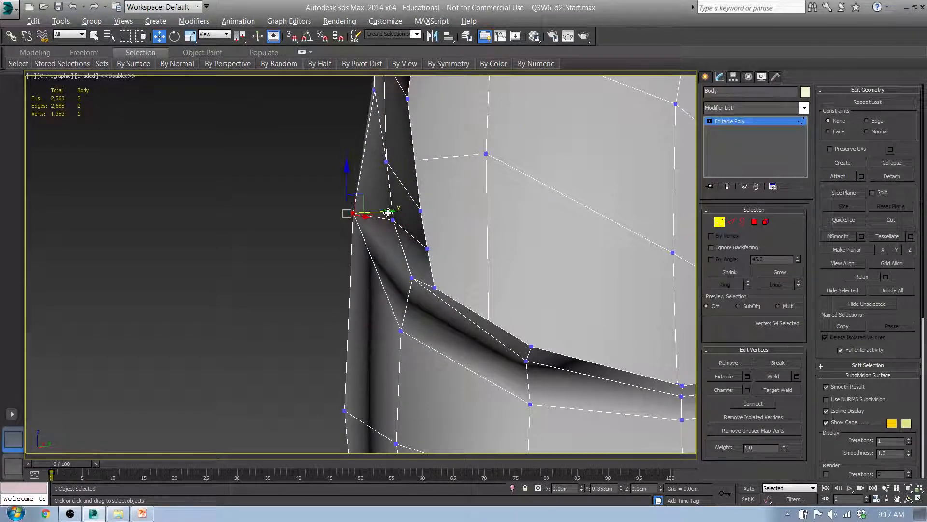
Step: Shift the vertex just above the crotch fold slightly along the Y axis to even out the profile
scroll(382, 213, "down", 10)
middle_click_drag(410, 276, 369, 215, "alt")
scroll(367, 208, "up", 6)
left_click(304, 134)
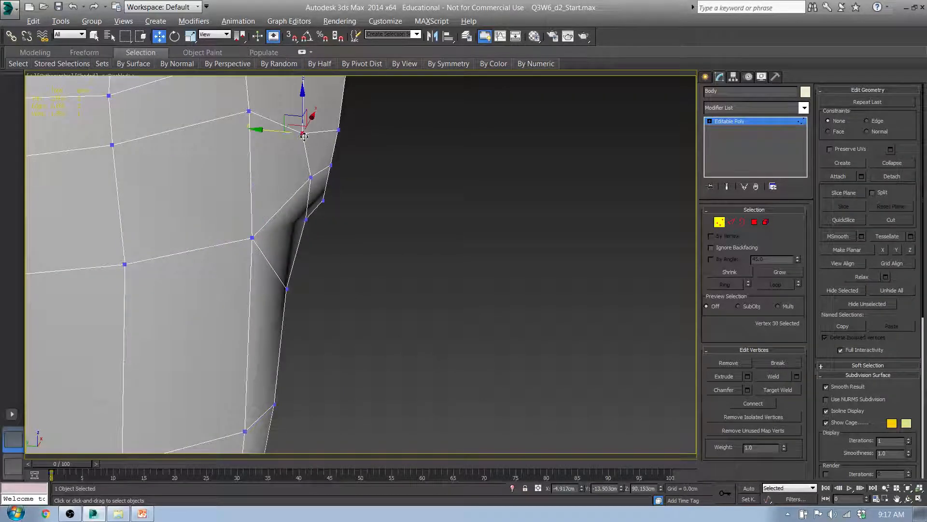
scroll(338, 145, "down", 5)
middle_click_drag(373, 149, 309, 147, "alt")
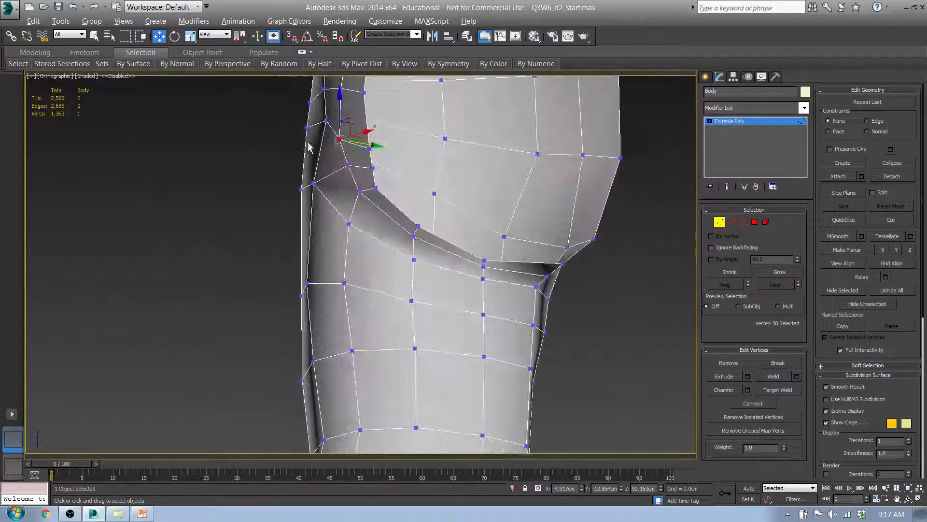
Step: Return to polygon level and select all polygons with more than 4 sides by number
left_click(754, 223)
middle_click_drag(382, 201, 574, 251, "alt")
left_click(575, 251)
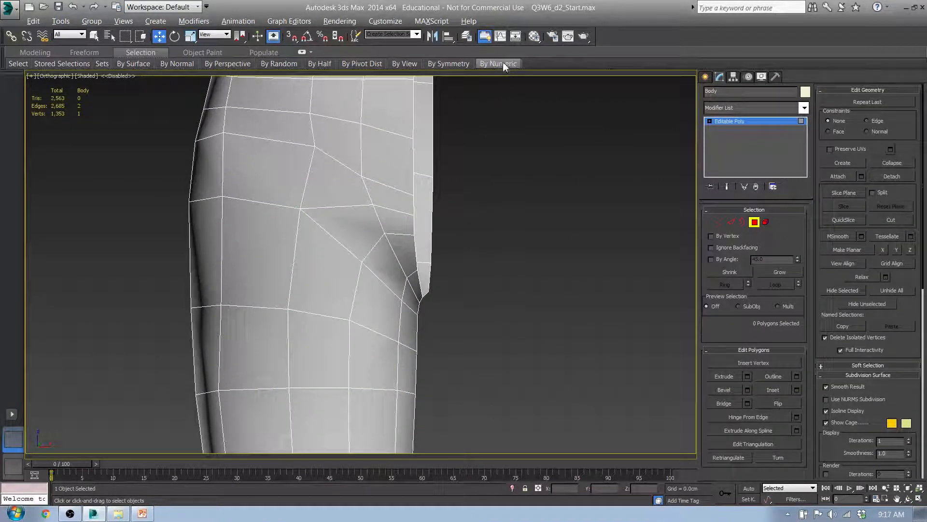
left_click(499, 65)
left_click(485, 78)
left_click(510, 83)
Step: Inspect the selected polygon in front of the ear and its clustered corner vertices at vertex level
scroll(486, 199, "down", 10)
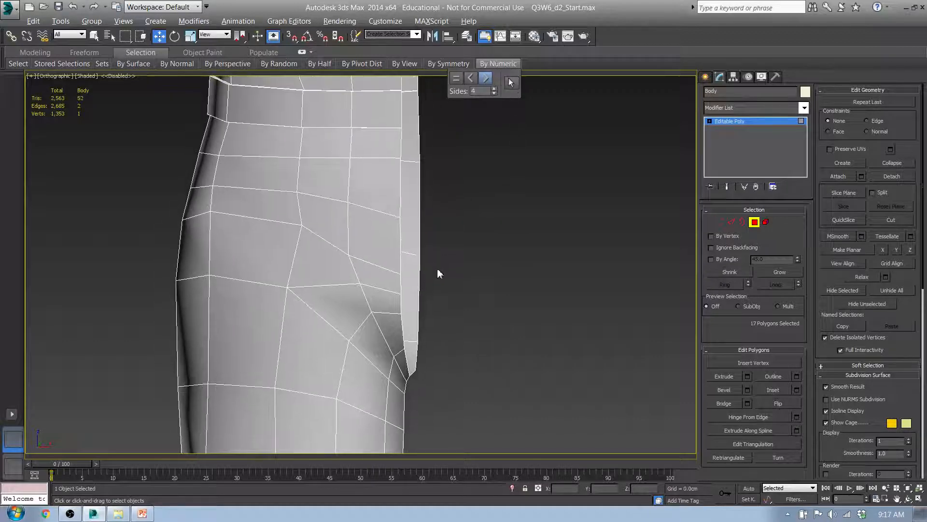
middle_click_drag(429, 232, 425, 263, "alt")
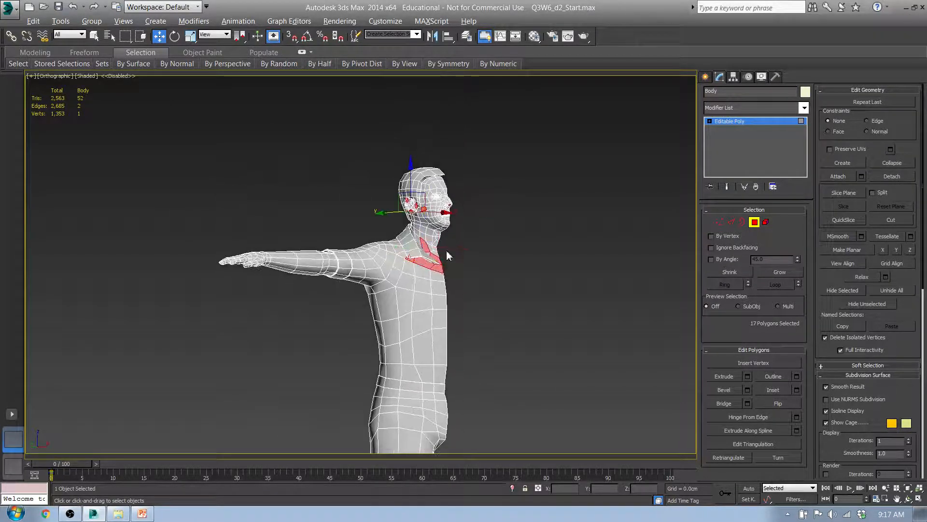
scroll(440, 245, "up", 9)
middle_click_drag(400, 174, 481, 370)
scroll(425, 231, "up", 5)
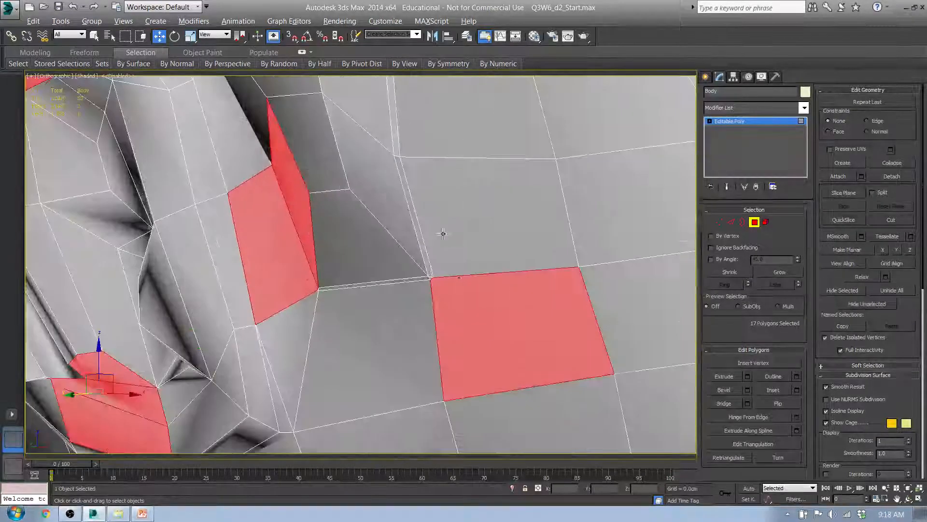
scroll(454, 266, "down", 2)
scroll(447, 288, "up", 5)
scroll(472, 281, "down", 3)
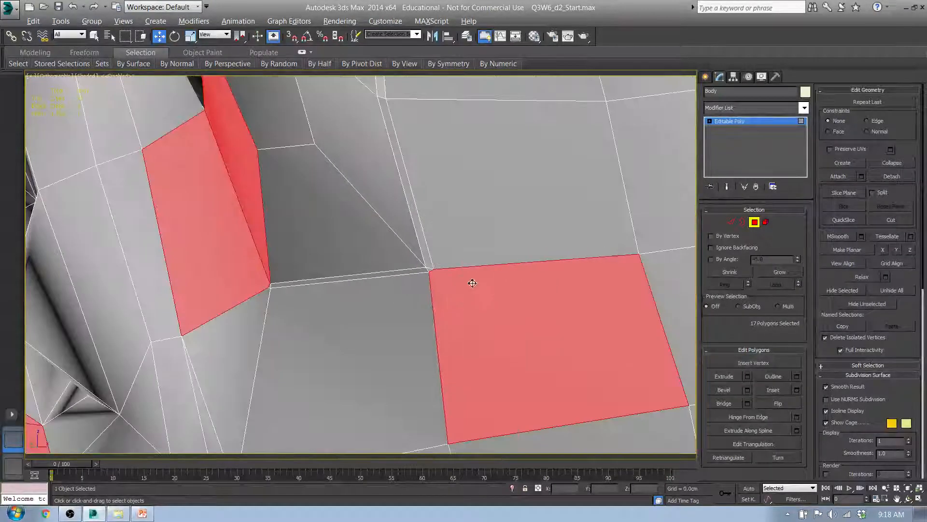
left_click(719, 222)
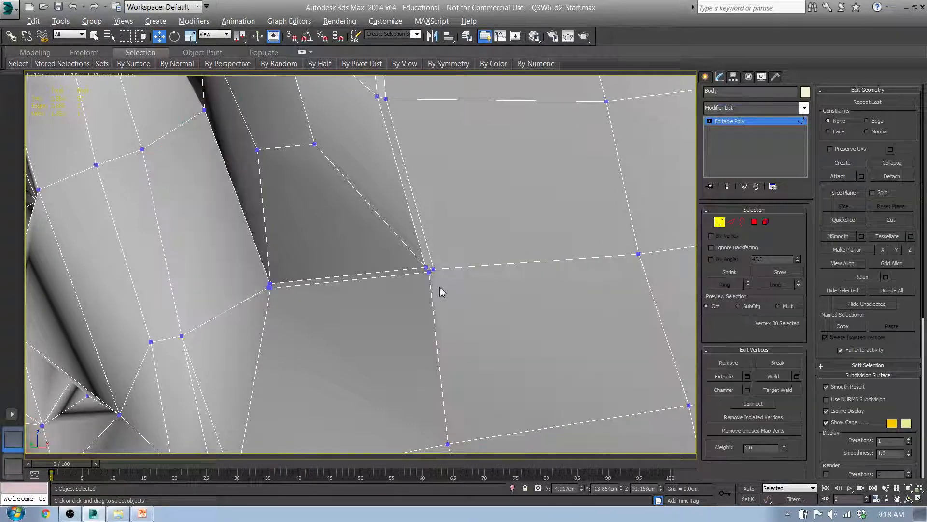
middle_click_drag(431, 279, 416, 295)
scroll(414, 294, "up", 6)
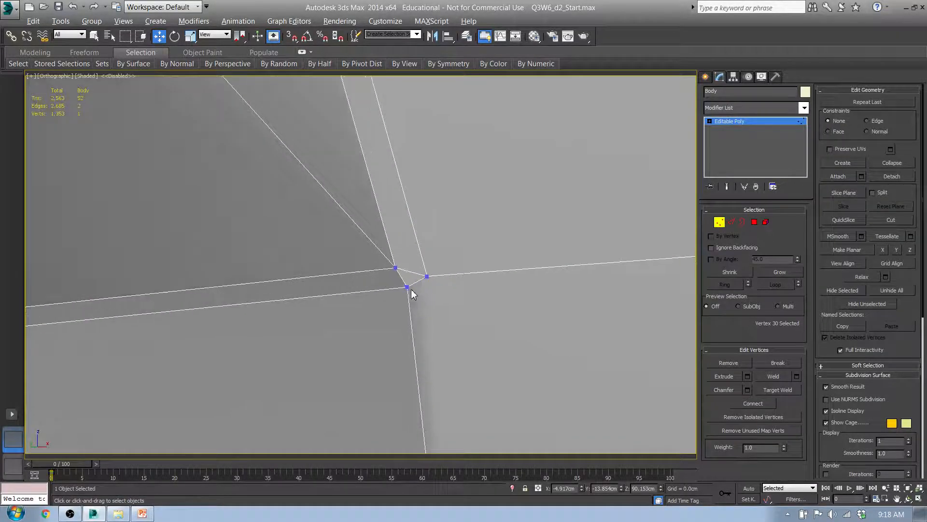
Step: Try welding the two outer vertices of the tiny triangle in front of the ear, and undo the weld
left_click(408, 288)
left_click(427, 276, "ctrl")
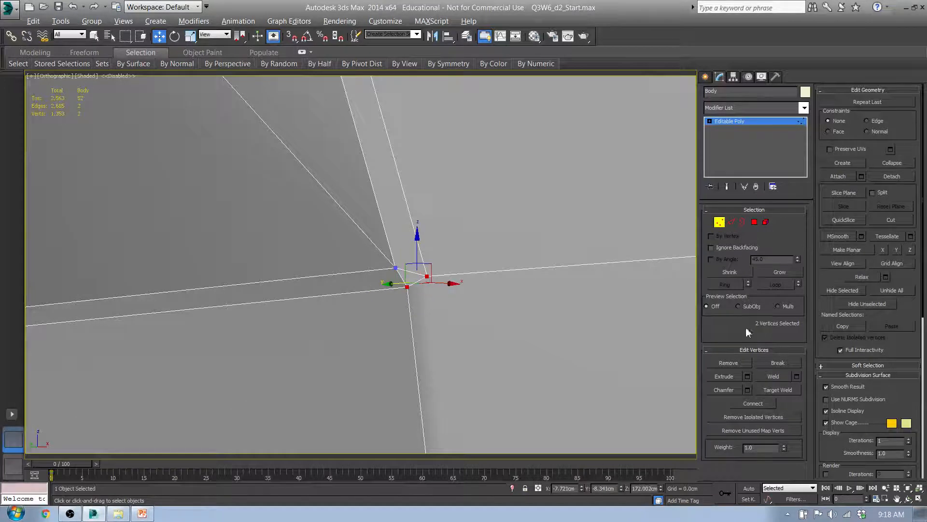
left_click(778, 390)
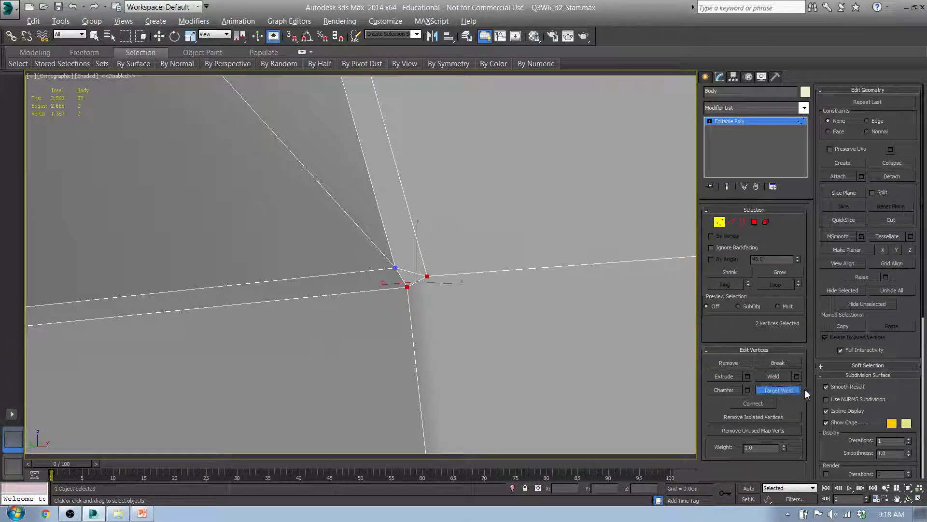
left_click(795, 390)
left_click(799, 376)
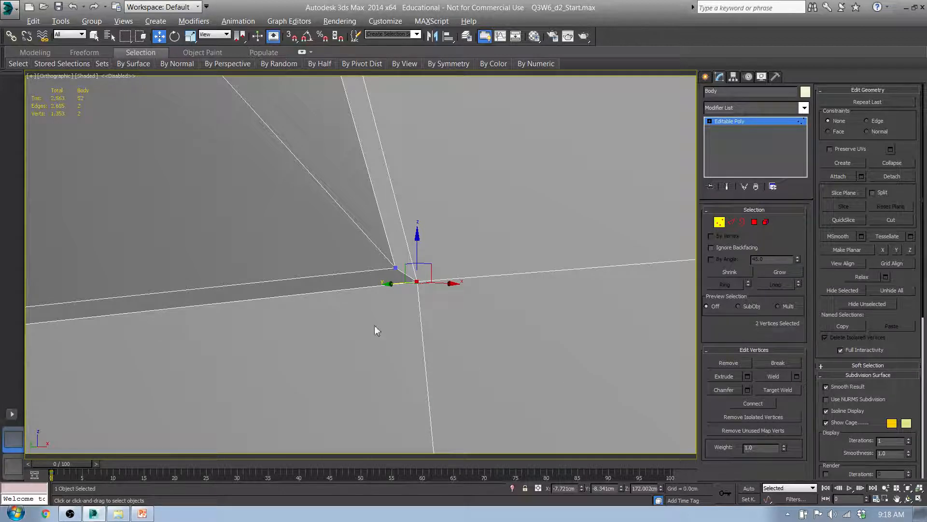
key("ctrl+z")
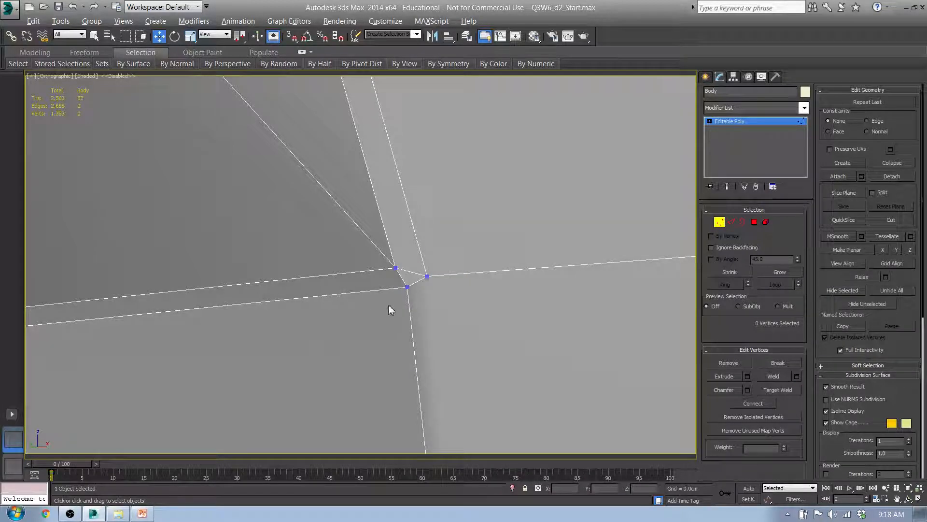
Step: Weld the tiny triangle's two outer vertices at the cheek end of the narrow strip in front of the ear
left_click(428, 276)
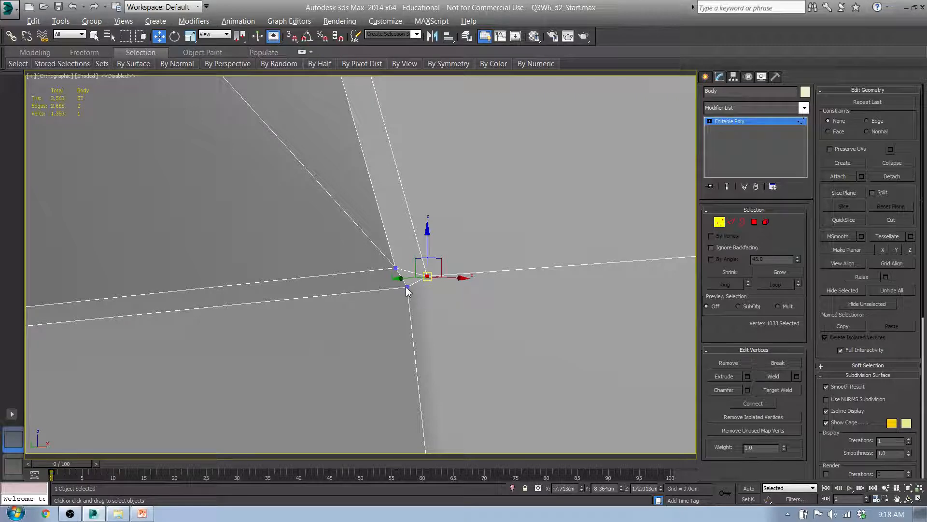
middle_click_drag(418, 316, 490, 337)
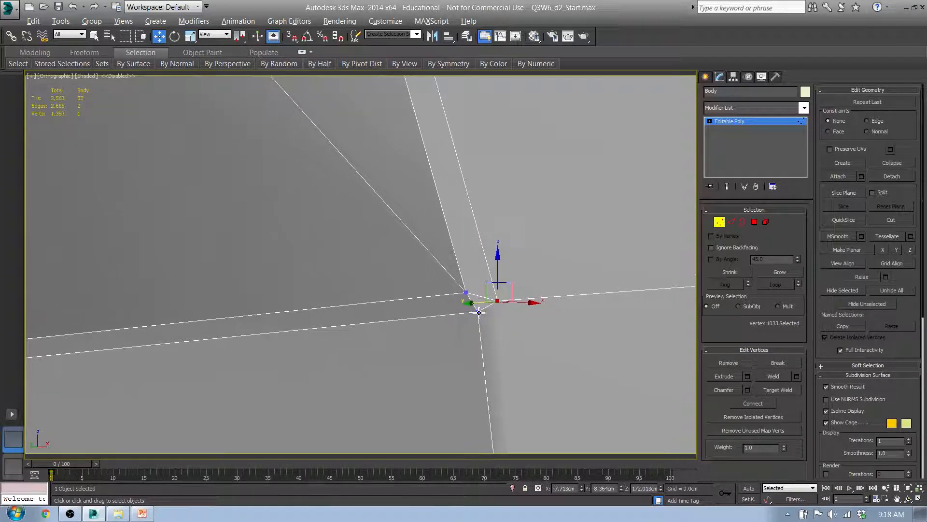
left_click(478, 312, "ctrl")
scroll(494, 311, "down", 5)
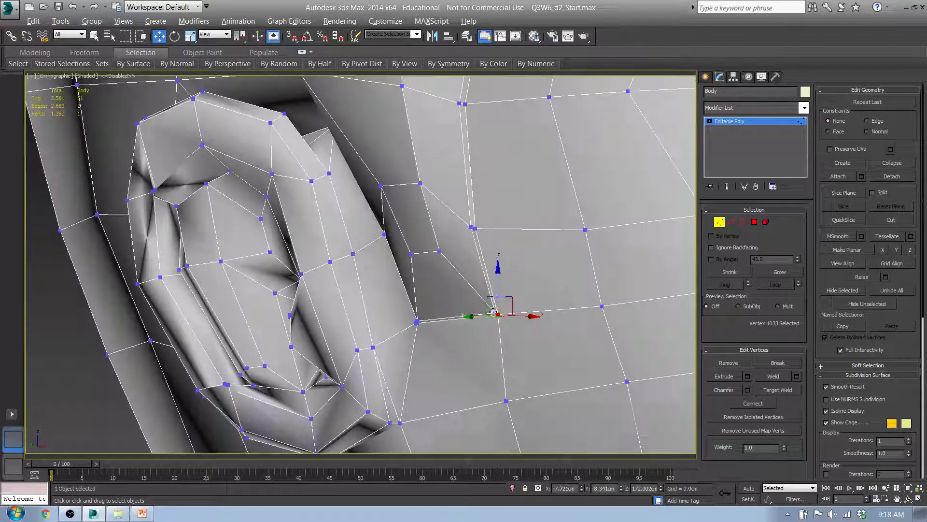
Step: Weld the two nearly coincident upper vertices at the ear end of the narrow strip
scroll(420, 329, "up", 10)
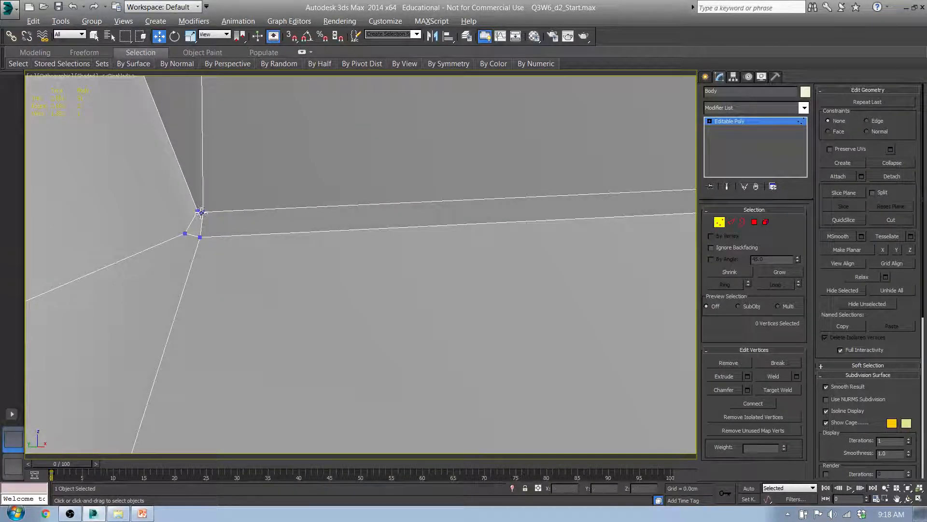
left_click(200, 212)
left_click(205, 214, "ctrl")
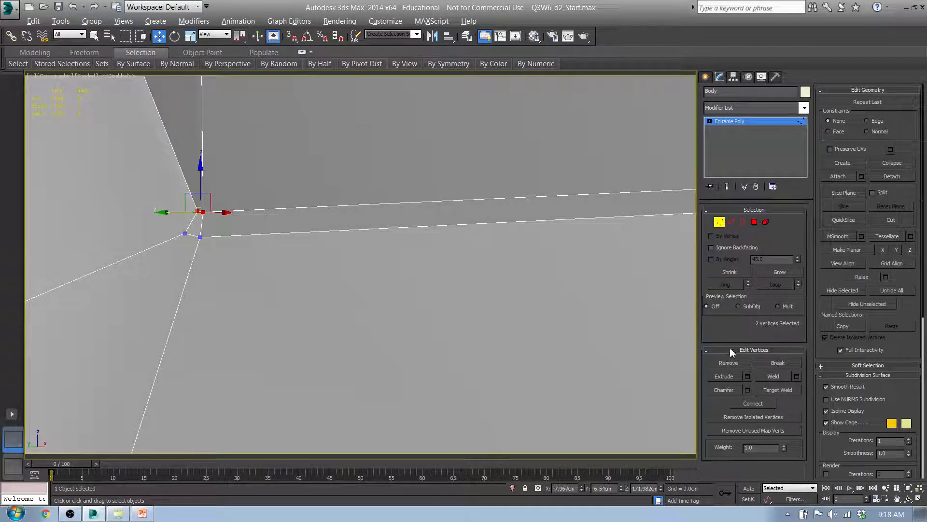
left_click(776, 376)
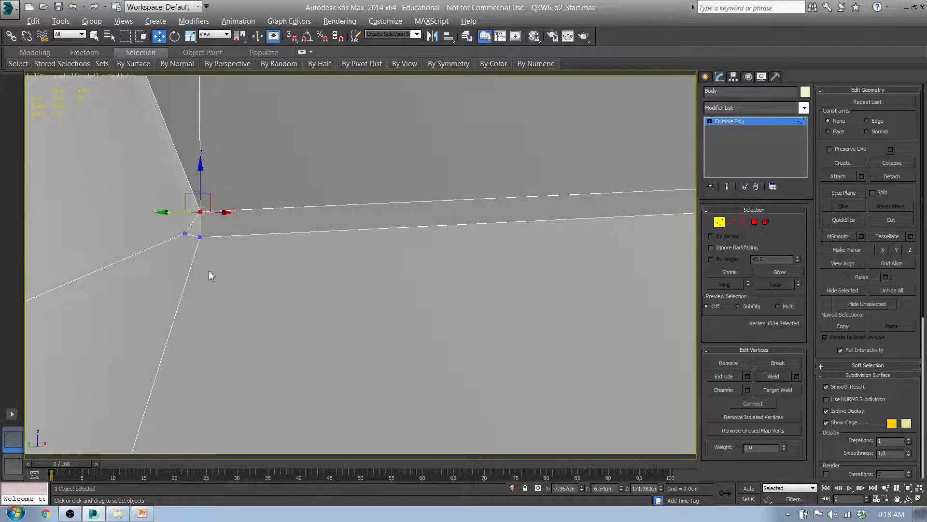
Step: Weld the two lower vertices at the ear end of the narrow strip
left_click(186, 235)
left_click(200, 238)
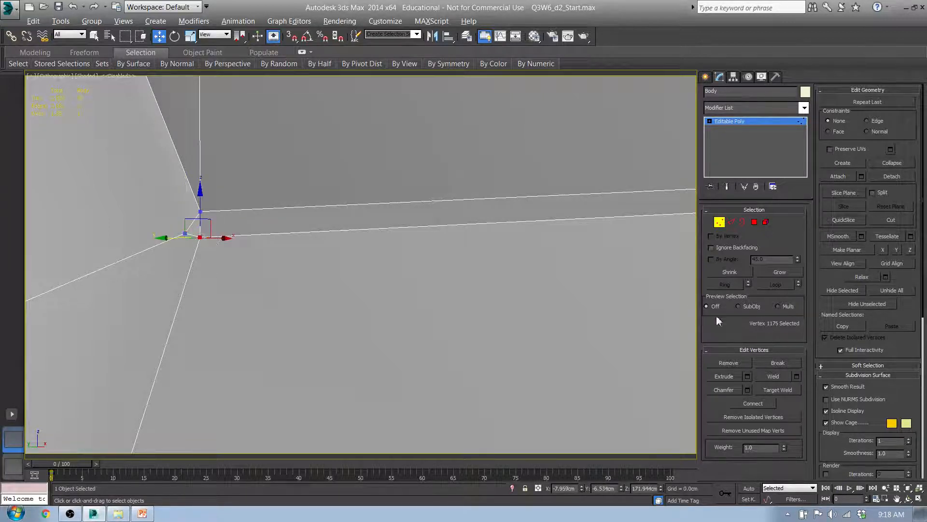
left_click(782, 376)
left_click(186, 234, "ctrl")
key("ctrl+alt+c")
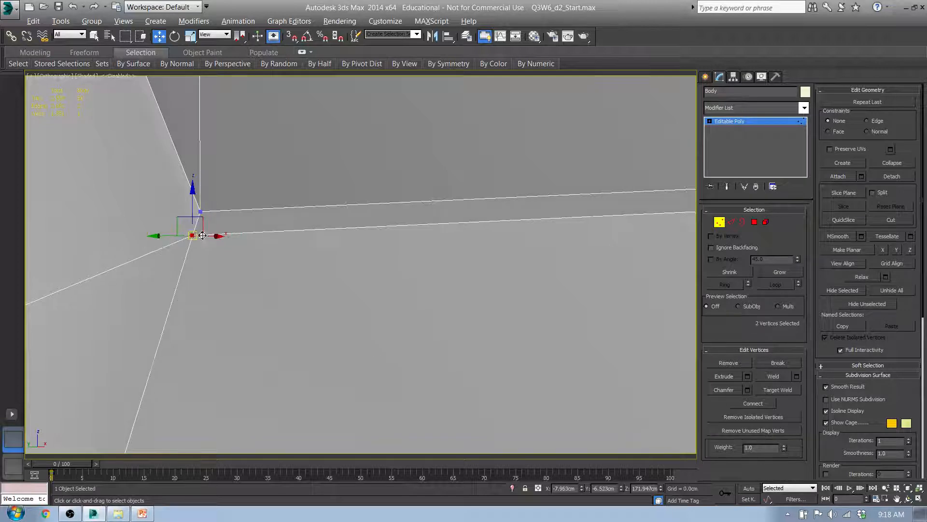
Step: Examine the ear's rim and inner folds from several sides for further surplus vertices
scroll(338, 301, "down", 6)
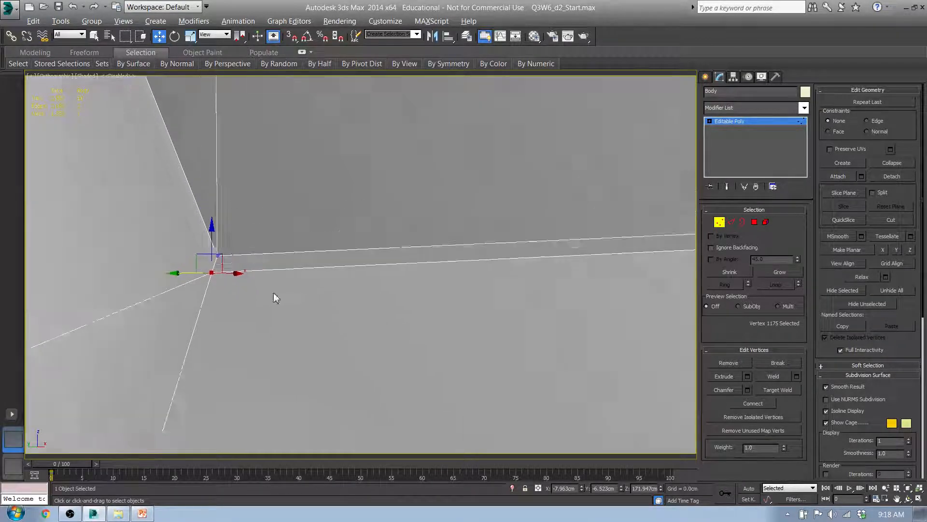
scroll(418, 297, "down", 3)
mouse_move(348, 292)
middle_mouse_down("alt")
mouse_move(407, 304)
mouse_move(370, 284)
mouse_move(352, 316)
mouse_move(365, 286)
middle_mouse_up("alt")
middle_click_drag(336, 351, 341, 291)
scroll(248, 240, "down", 4)
middle_click_drag(247, 239, 283, 163)
scroll(282, 163, "down", 3)
scroll(319, 109, "up", 4)
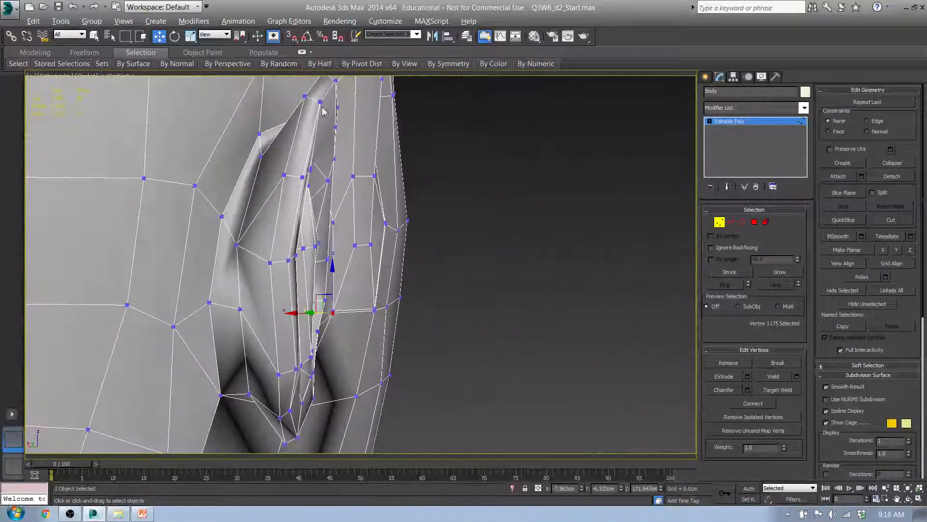
middle_click_drag(362, 164, 317, 179, "alt")
scroll(317, 180, "up", 8)
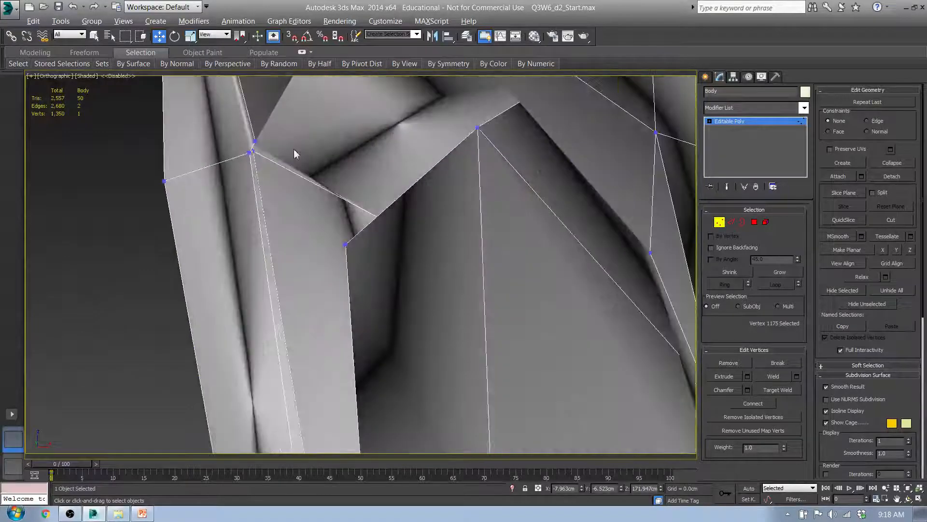
scroll(252, 158, "down", 7)
middle_click_drag(242, 179, 285, 195, "alt")
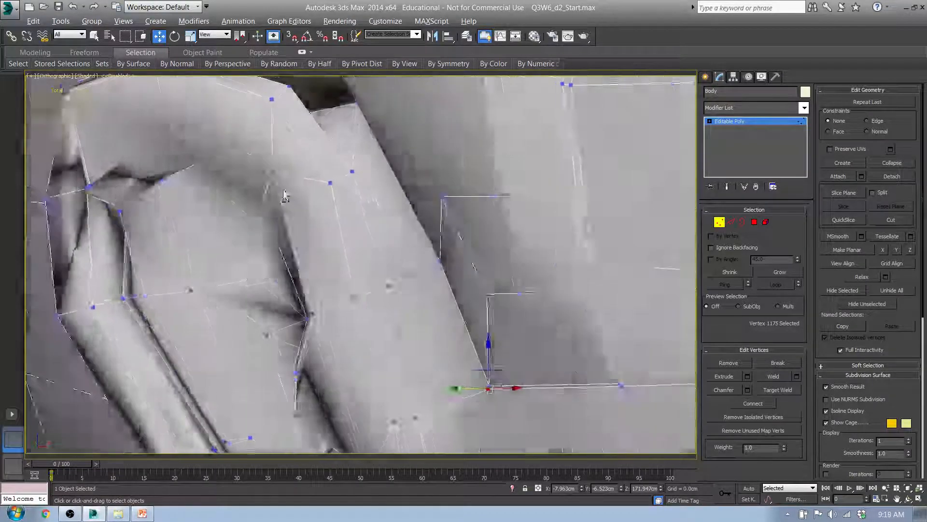
middle_click_drag(196, 213, 421, 240)
scroll(397, 203, "down", 3)
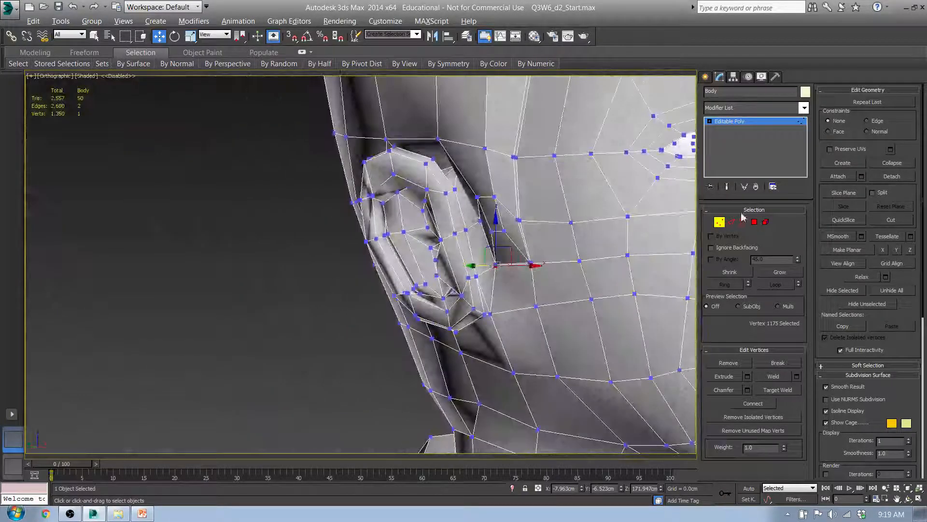
Step: Switch back to polygon level and reselect the polygons with more than 4 sides
left_click(754, 221)
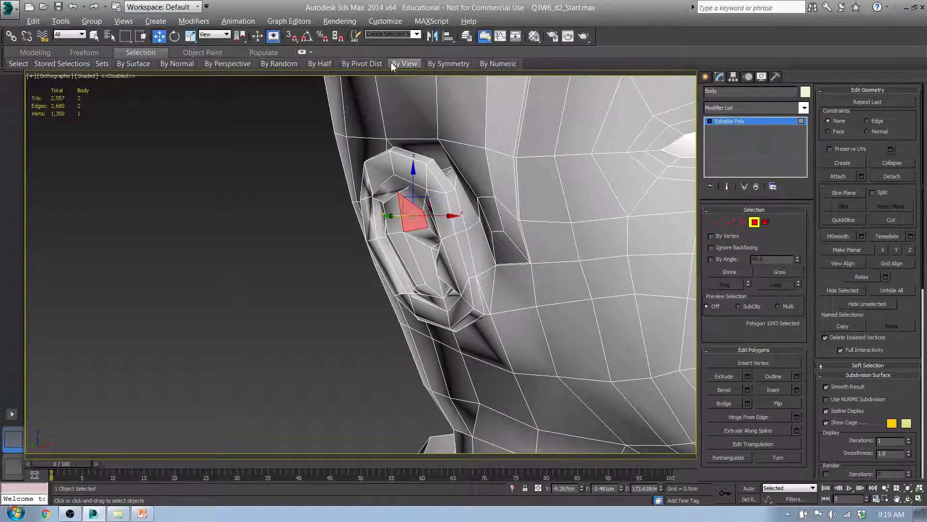
mouse_move(496, 63)
left_click(510, 83)
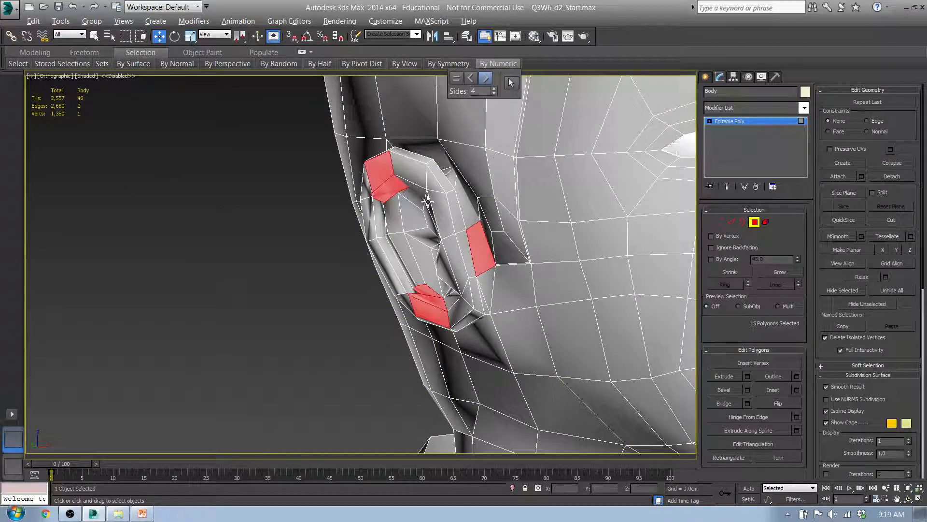
Step: Target-weld the two pairs of nearly coincident vertices at the end of the narrow strip inside the ear's upper rim
middle_click_drag(362, 198, 409, 232, "alt")
scroll(383, 233, "up", 6)
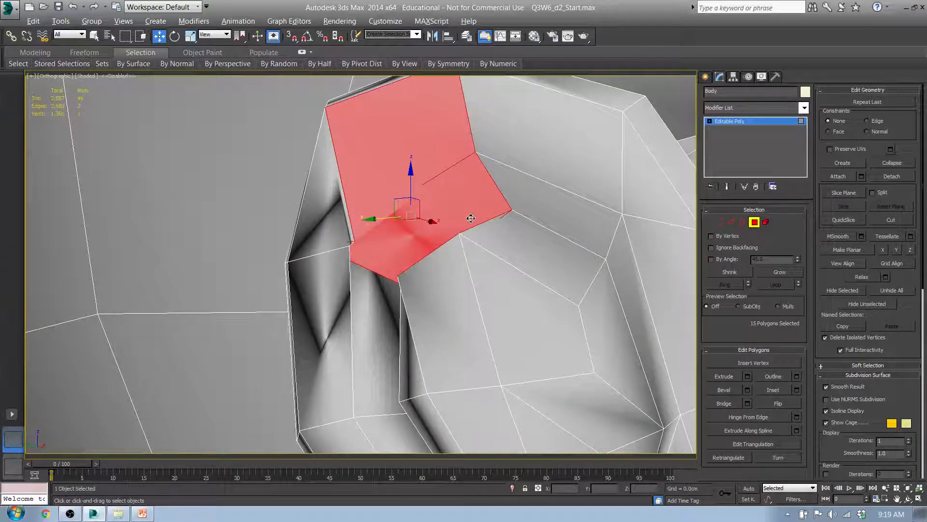
middle_click_drag(470, 219, 458, 263, "alt")
key("F3")
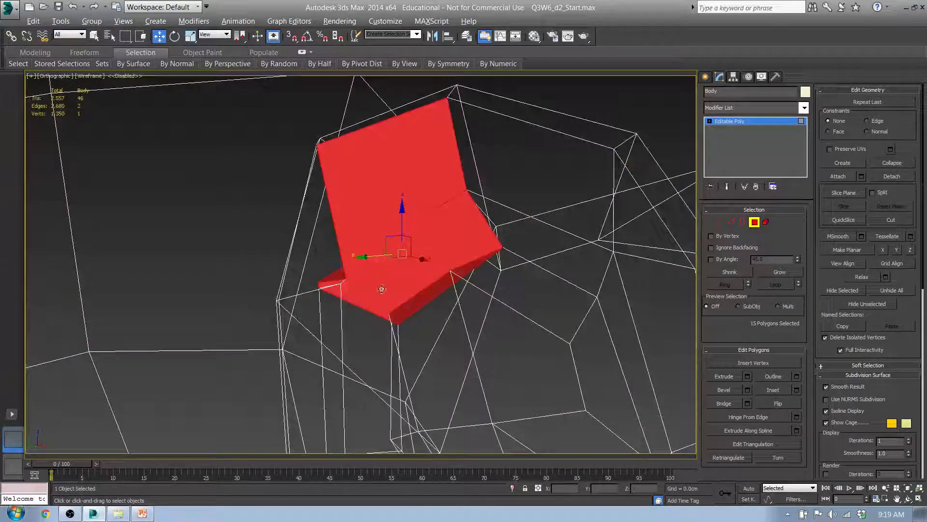
left_click(720, 222)
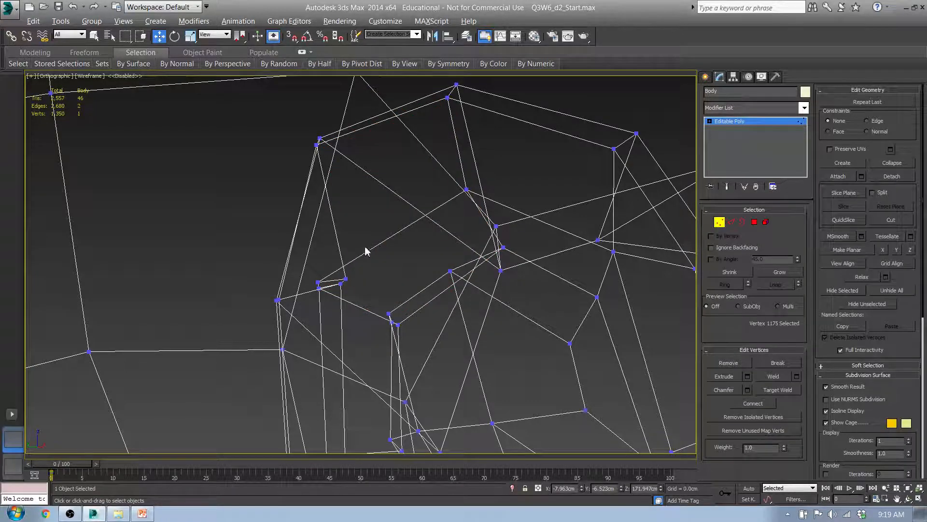
middle_click_drag(356, 283, 343, 309, "alt")
middle_click_drag(366, 236, 364, 251)
scroll(362, 250, "up", 5)
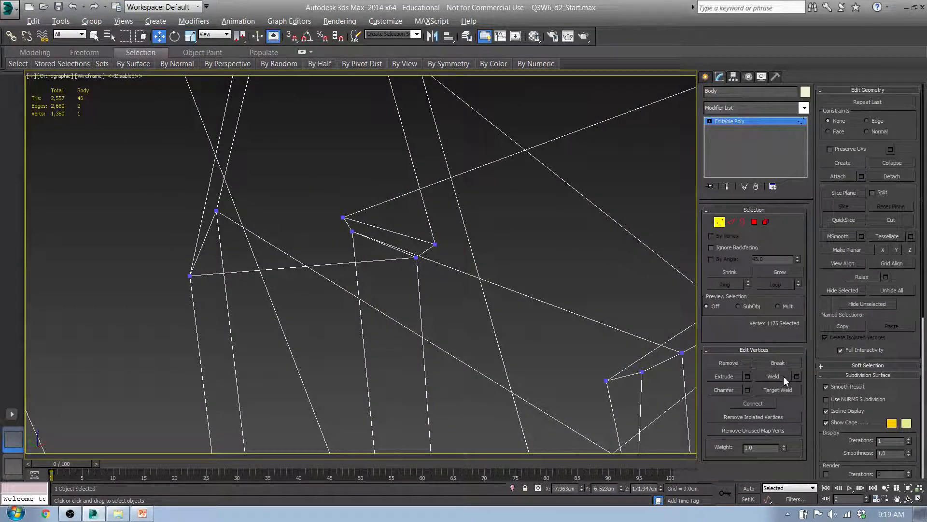
left_click(783, 390)
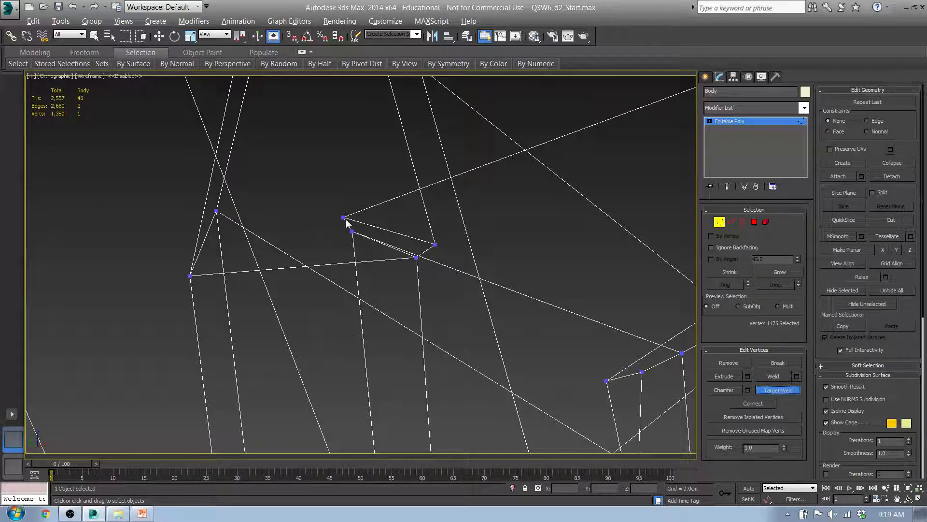
left_click_drag(351, 233, 352, 232)
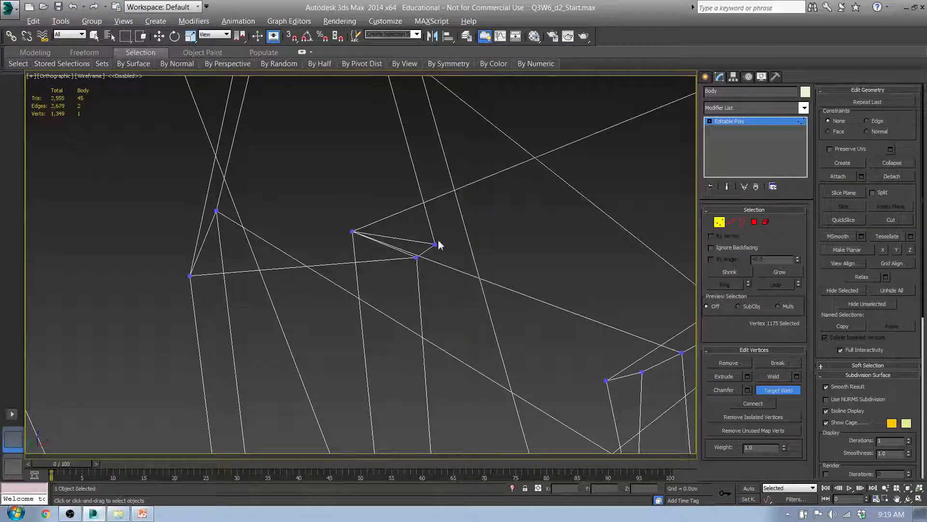
left_click_drag(436, 243, 415, 257)
scroll(433, 259, "down", 5)
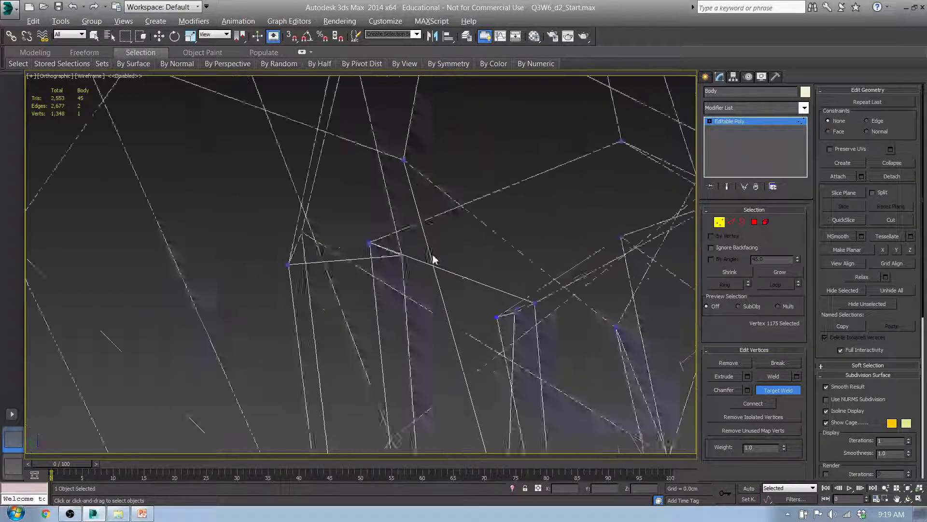
Step: Reposition the upper and lower vertices of the narrow strip inside the ear's upper rim to separate its crossing edges
mouse_move(408, 256)
middle_mouse_down("alt")
mouse_move(389, 260)
mouse_move(485, 268)
mouse_move(418, 258)
middle_mouse_up("alt")
mouse_move(565, 256)
middle_mouse_down("alt")
mouse_move(569, 244)
mouse_move(593, 244)
mouse_move(597, 226)
mouse_move(578, 215)
mouse_move(567, 247)
mouse_move(616, 247)
mouse_move(595, 227)
mouse_move(600, 253)
mouse_move(583, 257)
middle_mouse_up("alt")
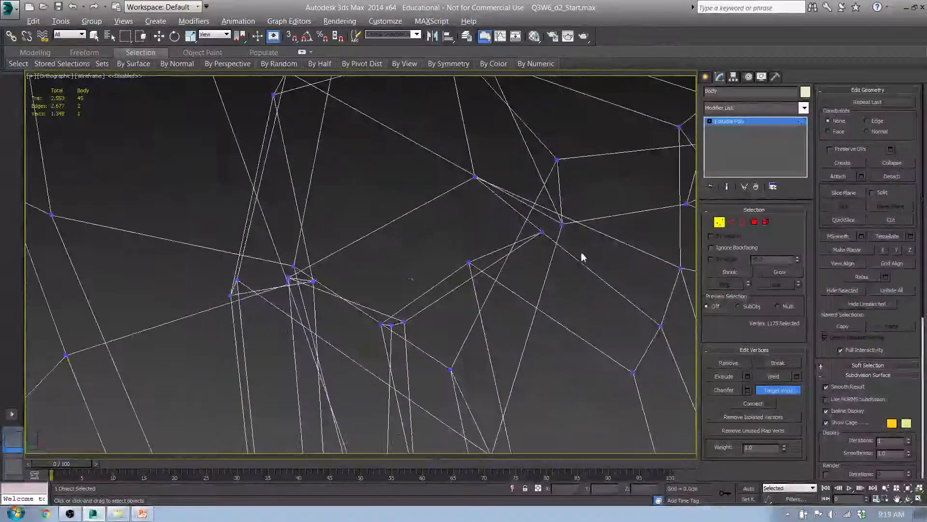
key("w")
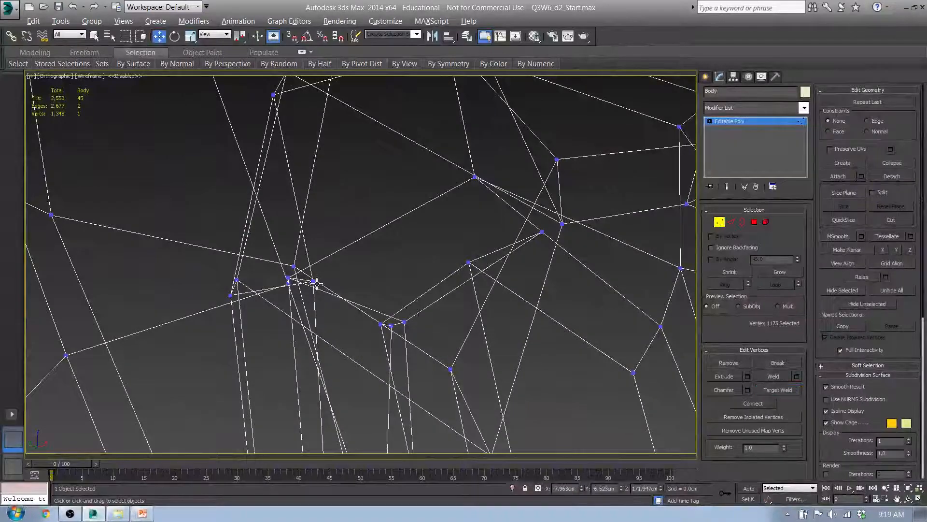
left_click(314, 282)
middle_click_drag(327, 282, 310, 332, "alt")
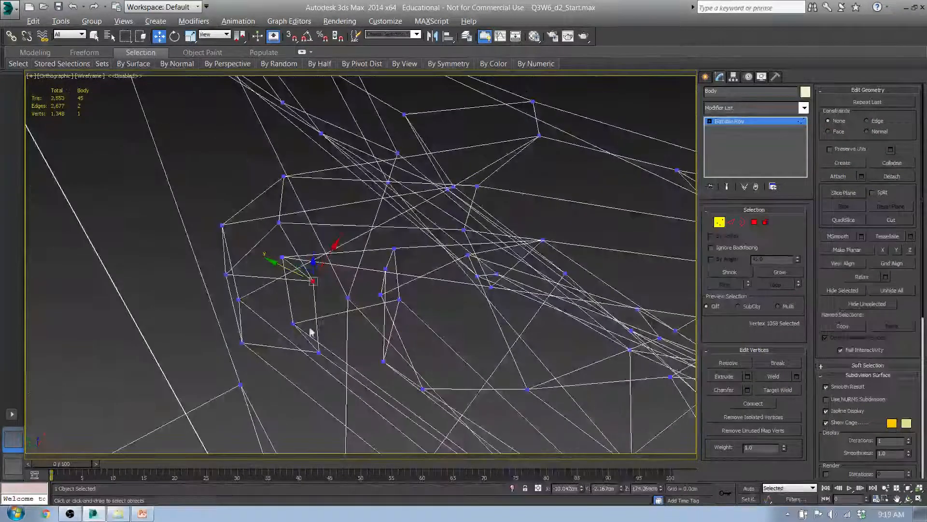
left_click_drag(273, 262, 302, 239)
left_click(284, 257)
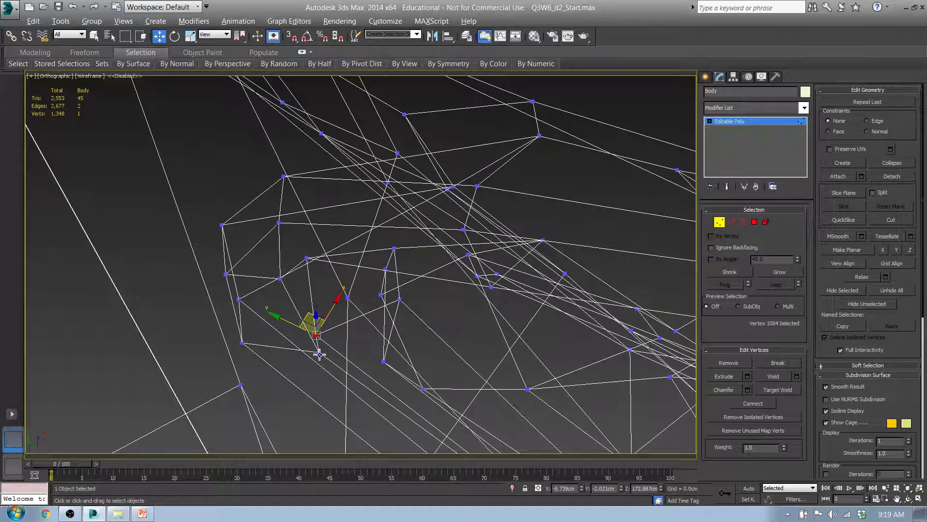
left_click_drag(320, 330, 297, 327)
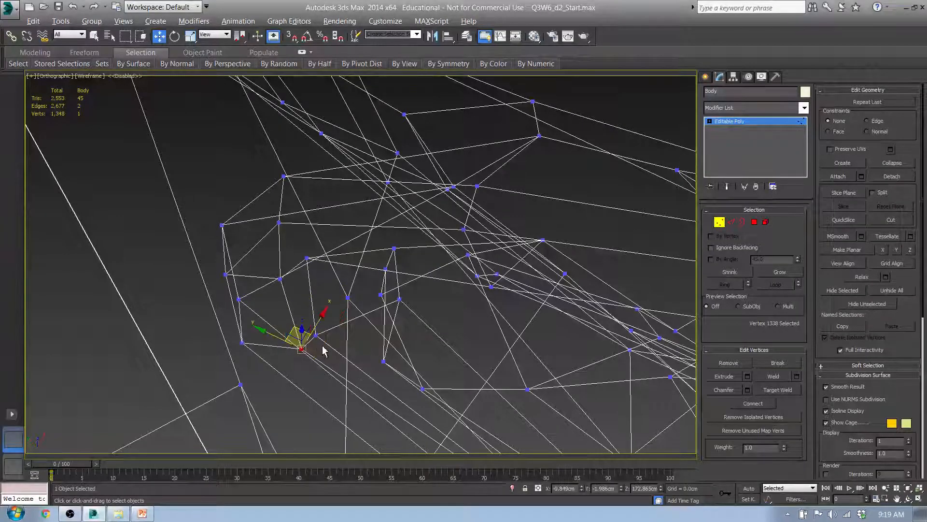
Step: Connect the strip's outer corner vertex to the upper inner rim vertex with a new edge across the large ear polygon
middle_click_drag(323, 351, 305, 336, "alt")
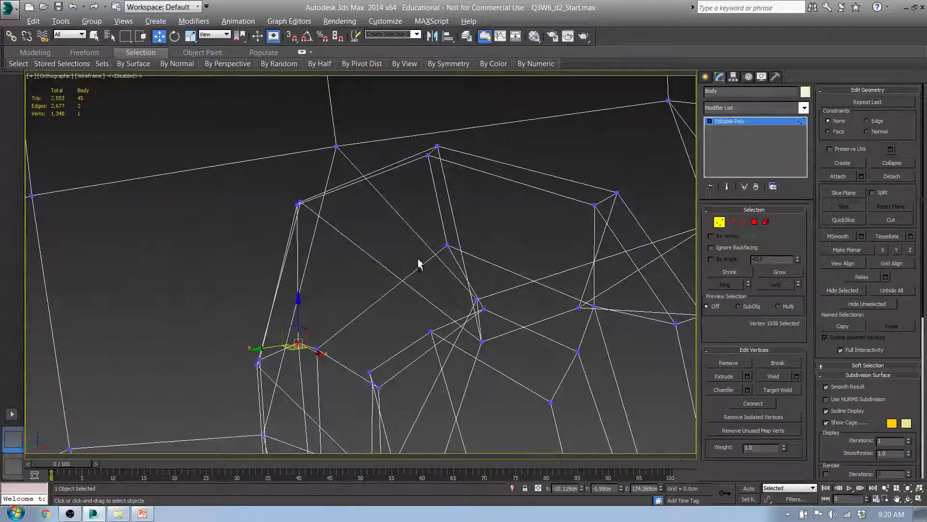
left_click(448, 247, "ctrl")
mouse_move(447, 253)
middle_mouse_down("alt")
mouse_move(443, 261)
mouse_move(456, 265)
mouse_move(399, 273)
mouse_move(457, 261)
mouse_move(420, 265)
mouse_move(436, 258)
middle_mouse_up("alt")
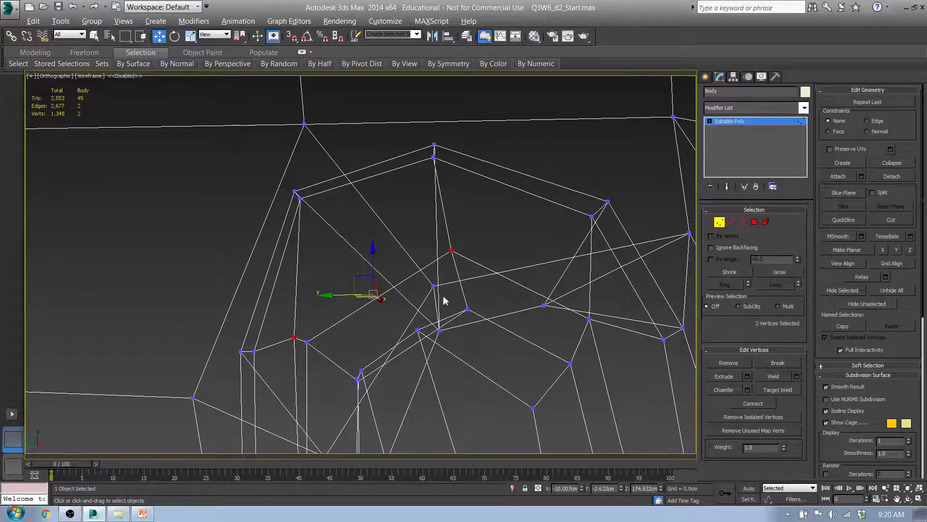
middle_click_drag(445, 300, 407, 319, "alt")
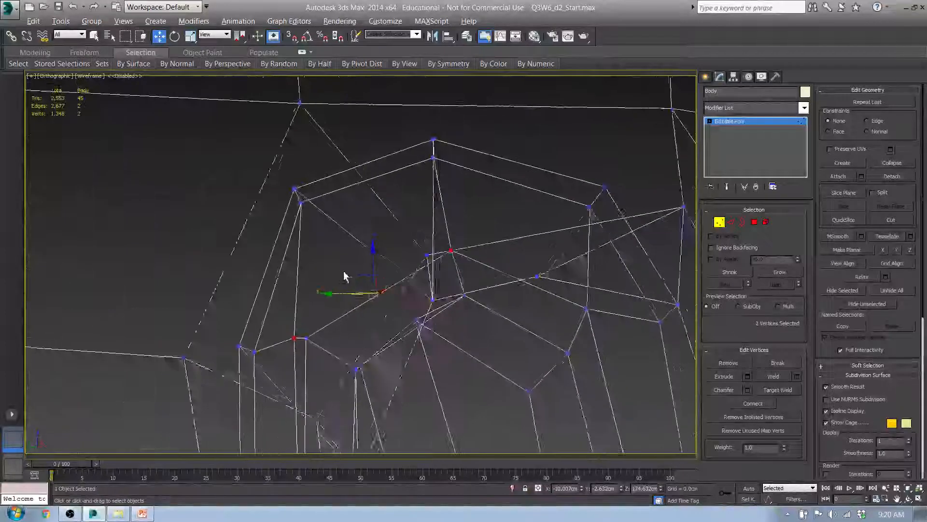
middle_click_drag(307, 319, 357, 295, "alt")
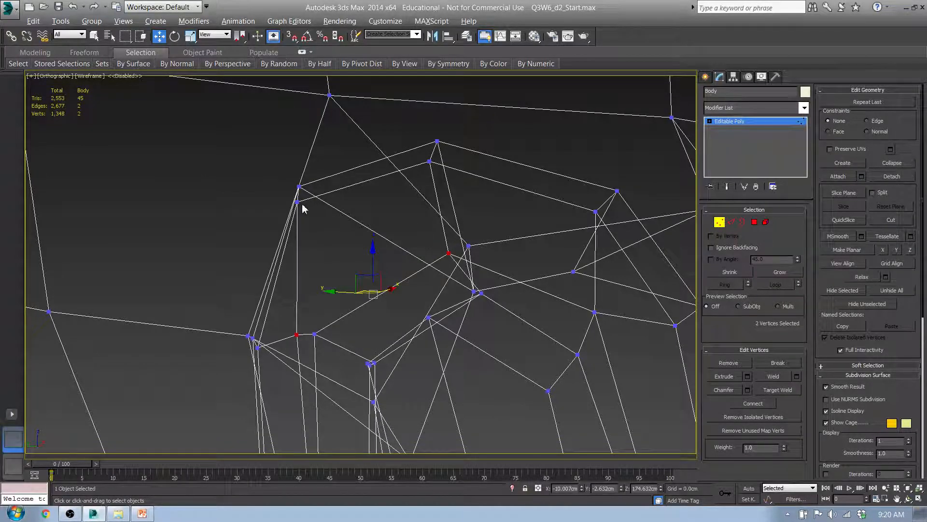
mouse_move(355, 264)
middle_mouse_down("alt")
mouse_move(331, 264)
mouse_move(343, 257)
middle_mouse_up("alt")
middle_click_drag(418, 263, 452, 253, "alt")
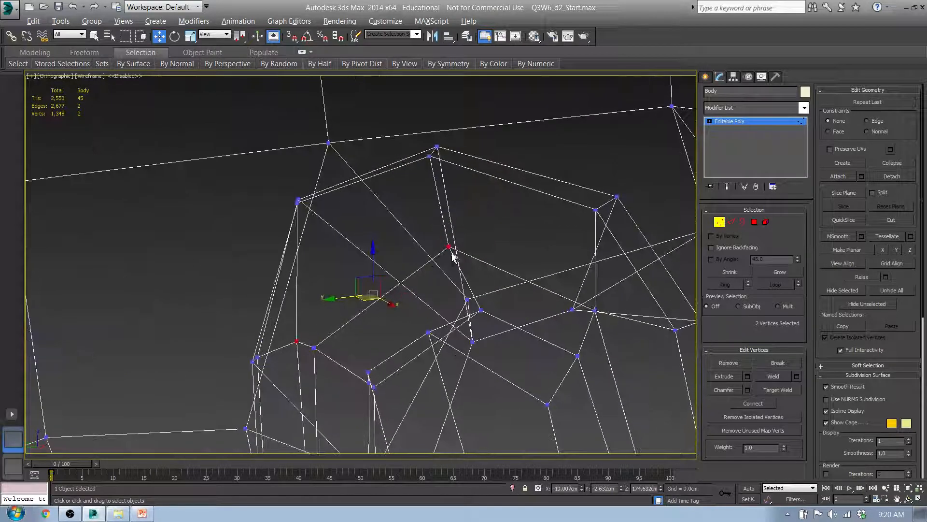
left_click(764, 403)
middle_click_drag(395, 273, 452, 269, "alt")
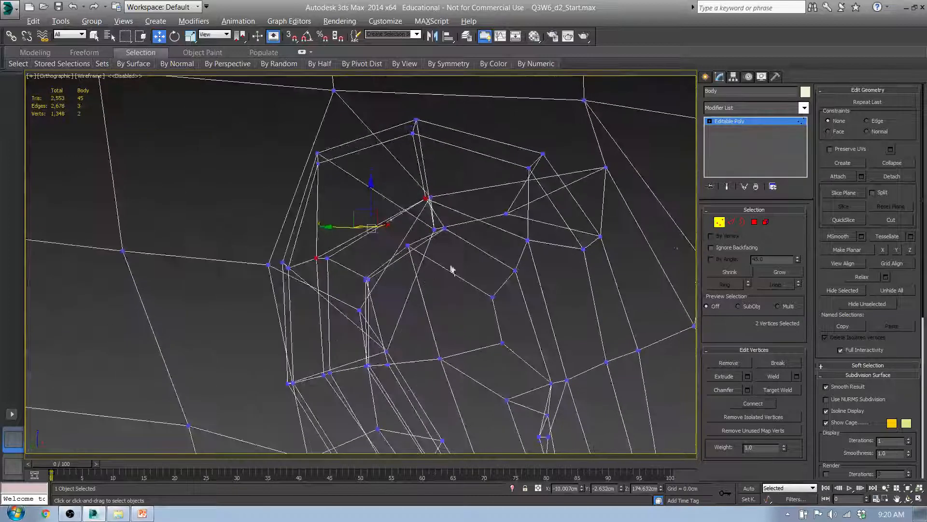
Step: Return to shaded polygon level and reselect all polygons with more than 4 sides
left_click(753, 223)
key("F3")
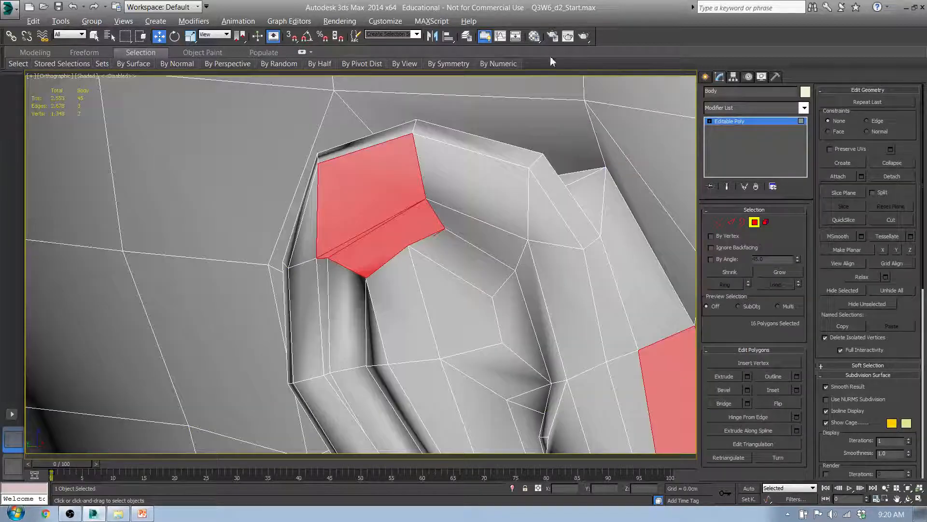
mouse_move(504, 65)
left_click(510, 81)
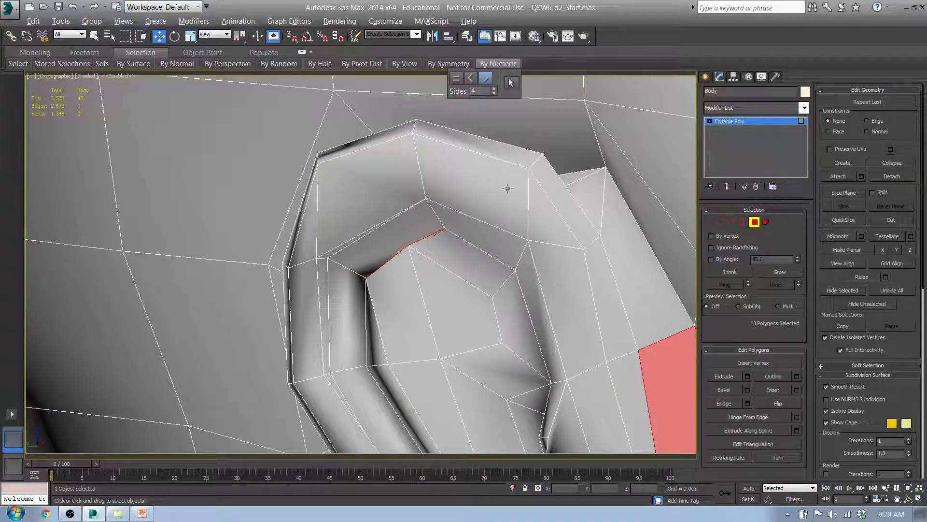
Step: Target-weld the surplus middle vertex at the ear's inner fold corner to its neighbour, then check the shaded result
mouse_move(431, 260)
middle_mouse_down("alt")
mouse_move(427, 222)
mouse_move(389, 286)
mouse_move(363, 273)
mouse_move(362, 306)
mouse_move(363, 285)
middle_mouse_up("alt")
key("F3")
left_click(719, 222)
scroll(360, 285, "up", 6)
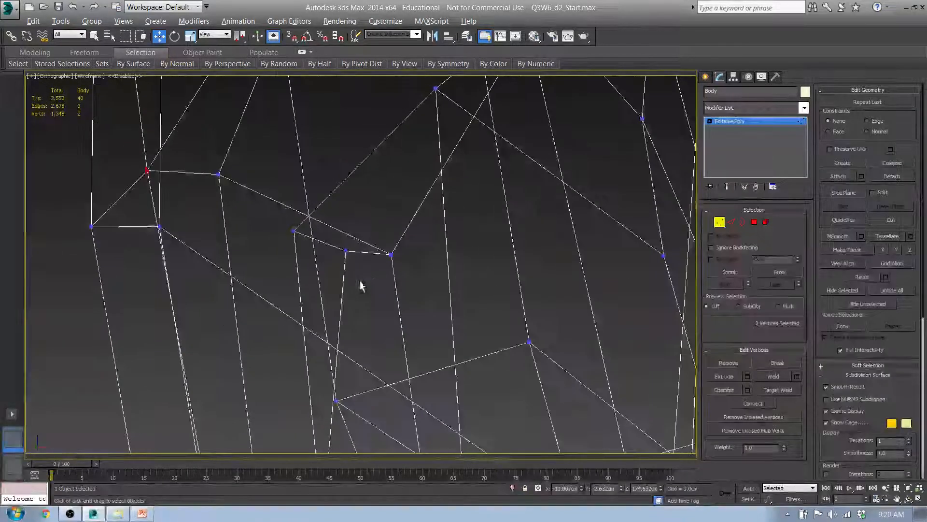
left_click(778, 390)
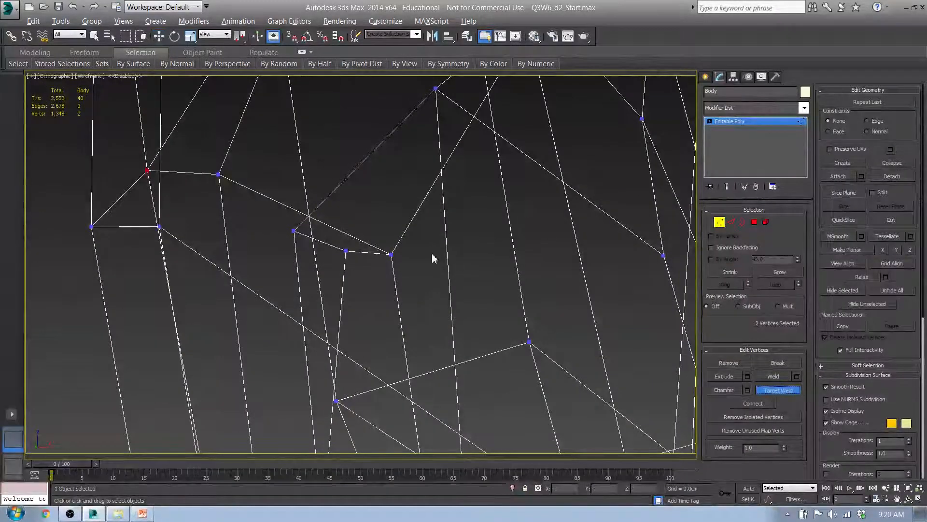
left_click(347, 252)
mouse_move(371, 257)
middle_mouse_down("alt")
mouse_move(356, 284)
mouse_move(382, 302)
mouse_move(382, 327)
mouse_move(369, 317)
mouse_move(391, 314)
mouse_move(399, 275)
mouse_move(373, 276)
mouse_move(389, 317)
mouse_move(358, 321)
mouse_move(389, 323)
middle_mouse_up("alt")
key("F3")
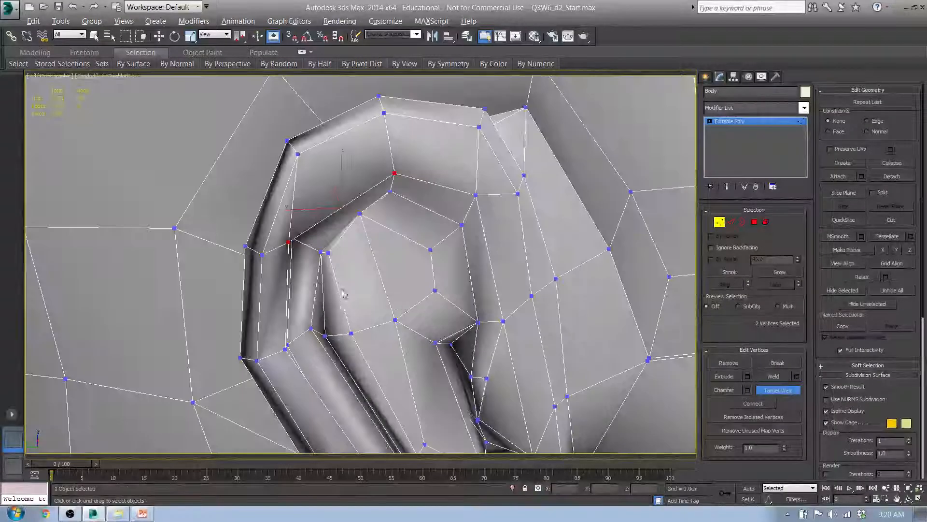
mouse_move(342, 293)
middle_mouse_down("alt")
mouse_move(352, 269)
mouse_move(322, 267)
middle_mouse_up("alt")
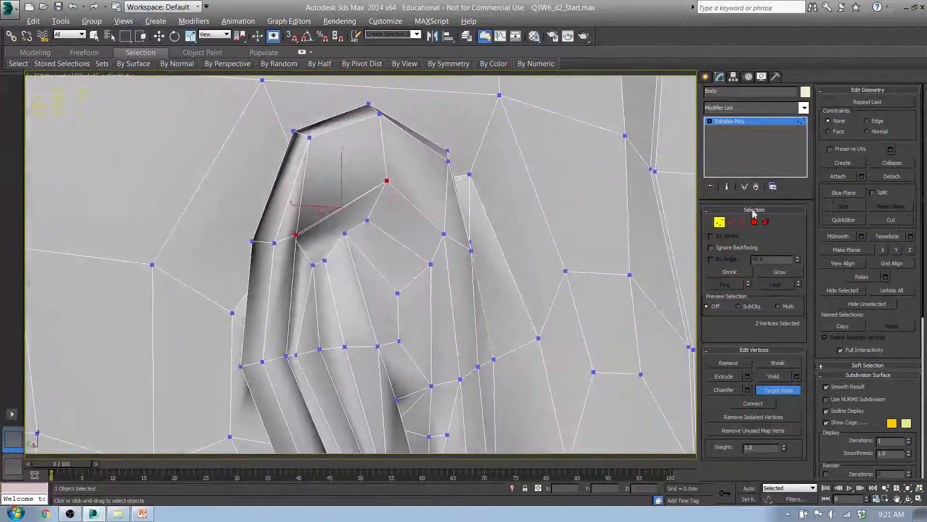
Step: Select the two vertices on the upper edge of the ear's inner fold and shift them slightly to even out the fold
right_click(313, 265)
key("w")
left_click(313, 265)
mouse_move(313, 280)
middle_mouse_down("alt")
mouse_move(310, 318)
mouse_move(313, 236)
mouse_move(379, 236)
mouse_move(337, 253)
mouse_move(336, 275)
mouse_move(300, 273)
mouse_move(350, 252)
mouse_move(379, 215)
mouse_move(379, 266)
mouse_move(404, 338)
mouse_move(353, 357)
middle_mouse_up("alt")
scroll(313, 285, "up", 4)
key("F3")
key("F3")
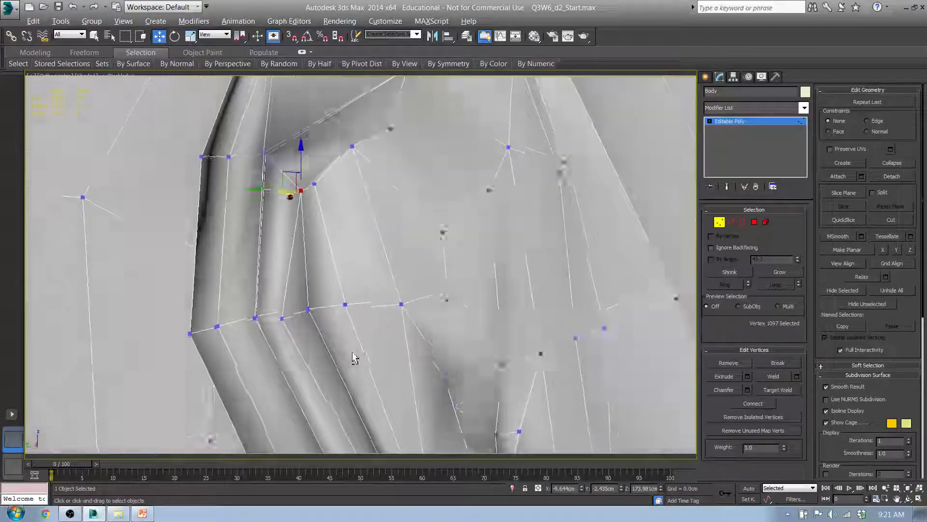
mouse_move(315, 220)
middle_mouse_down("alt")
mouse_move(375, 170)
mouse_move(336, 154)
mouse_move(314, 176)
middle_mouse_up("alt")
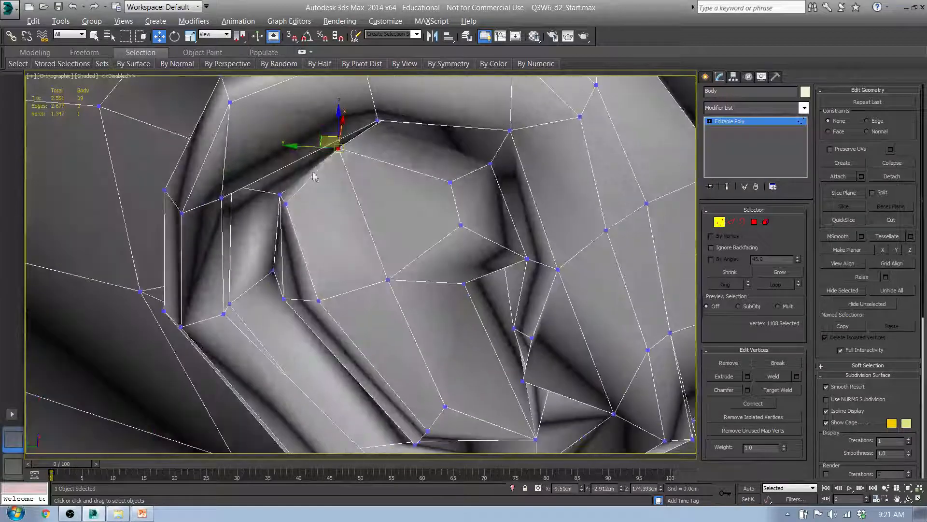
middle_click_drag(329, 138, 402, 134, "alt")
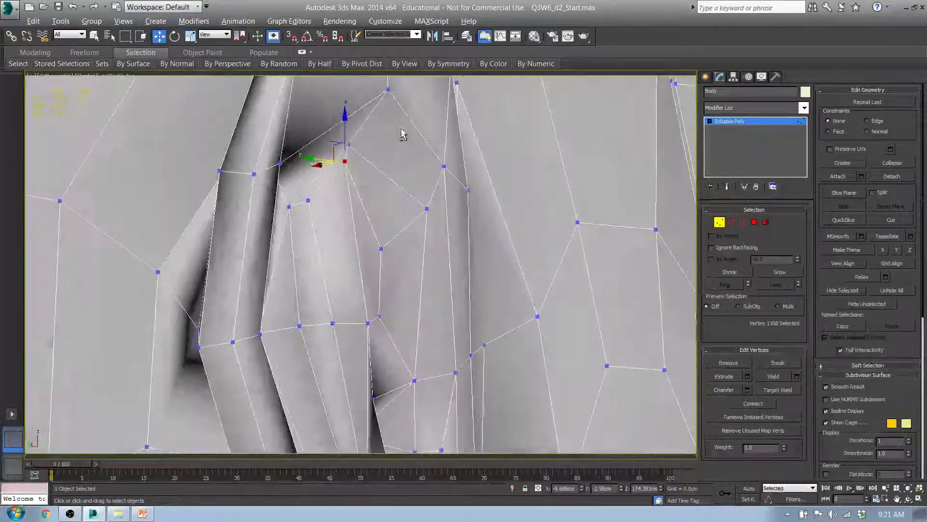
left_click(311, 201, "ctrl")
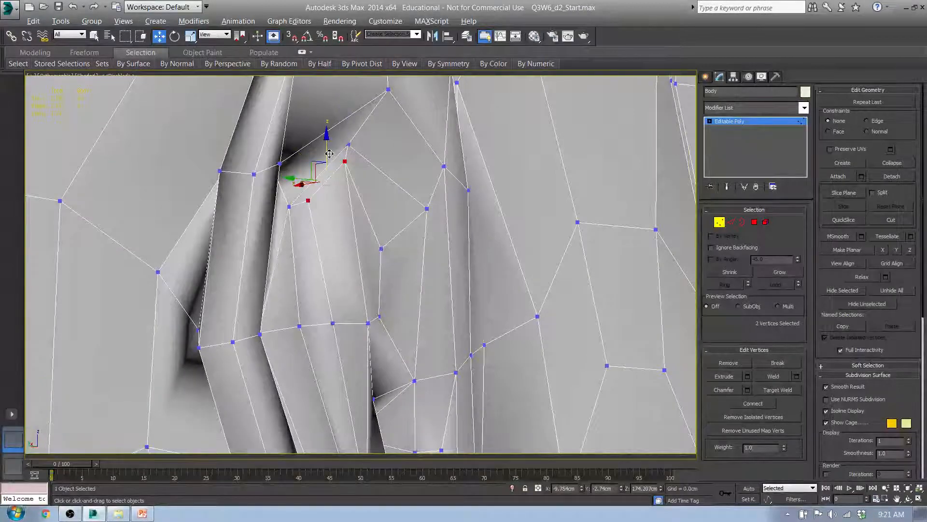
middle_click_drag(329, 154, 300, 189, "alt")
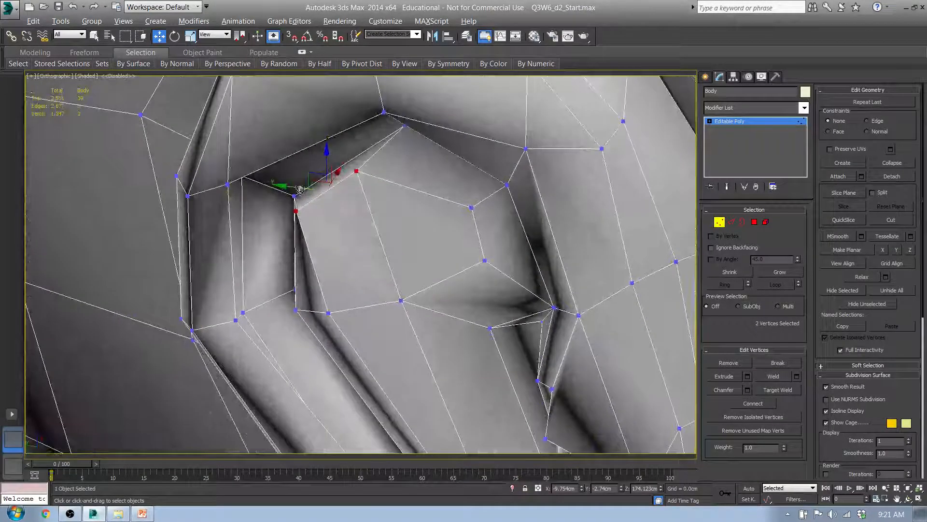
left_click_drag(299, 188, 316, 189)
Step: Target-weld the upper vertex of the narrow strip along the ear's outer groove to the adjacent rim vertex
middle_click_drag(348, 188, 603, 230, "alt")
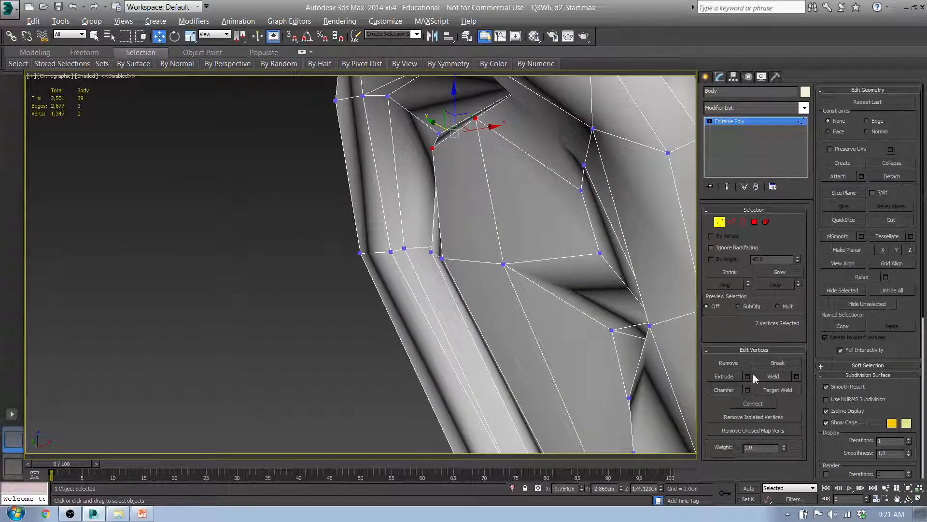
left_click(776, 389)
middle_click_drag(483, 270, 438, 206, "alt")
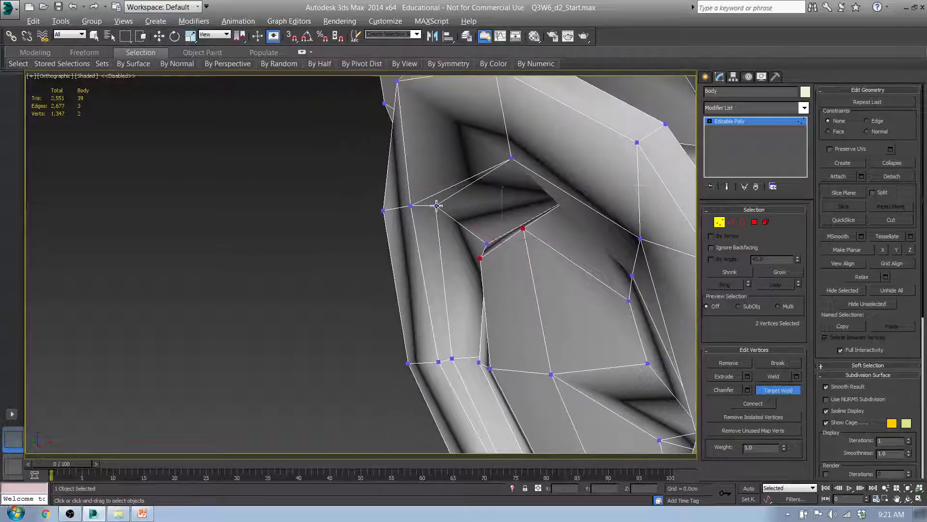
left_click(414, 207)
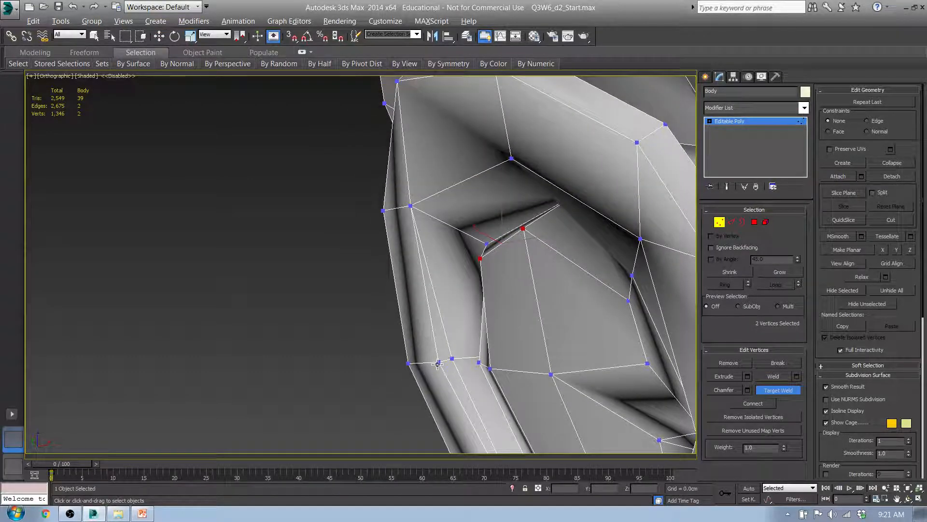
Step: Target-weld the remaining doubled vertices down the narrow strip towards the lower end of the ear's outer groove
middle_click_drag(438, 363, 440, 251, "alt")
scroll(479, 272, "up", 5)
left_click(439, 254)
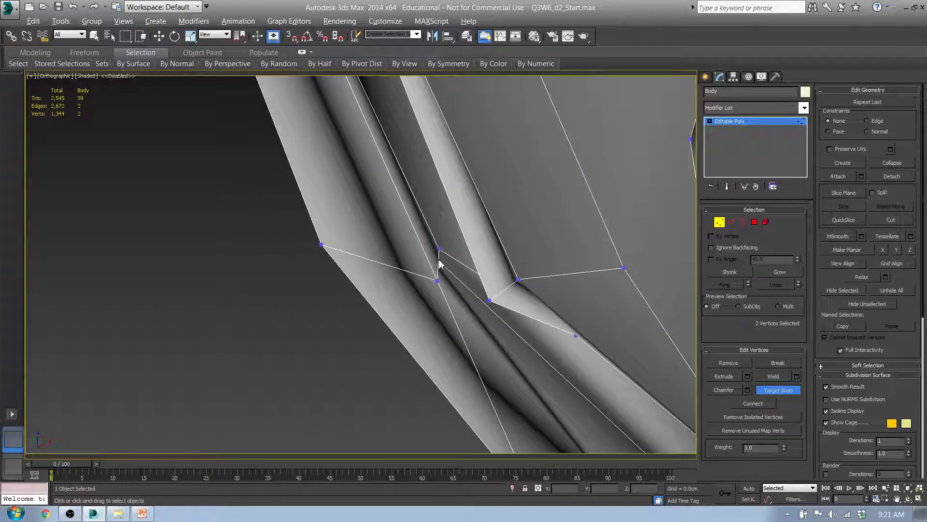
key("F3")
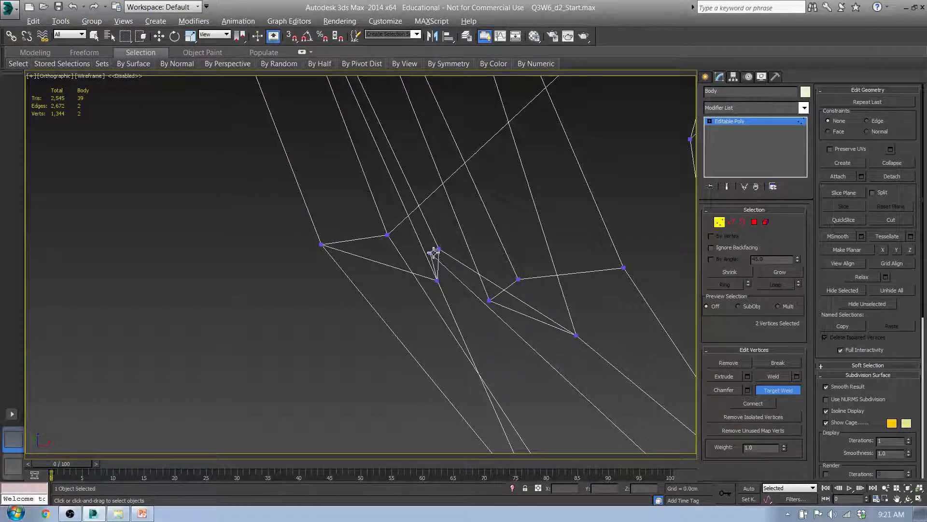
left_click(433, 252)
middle_click_drag(490, 299, 514, 288, "alt")
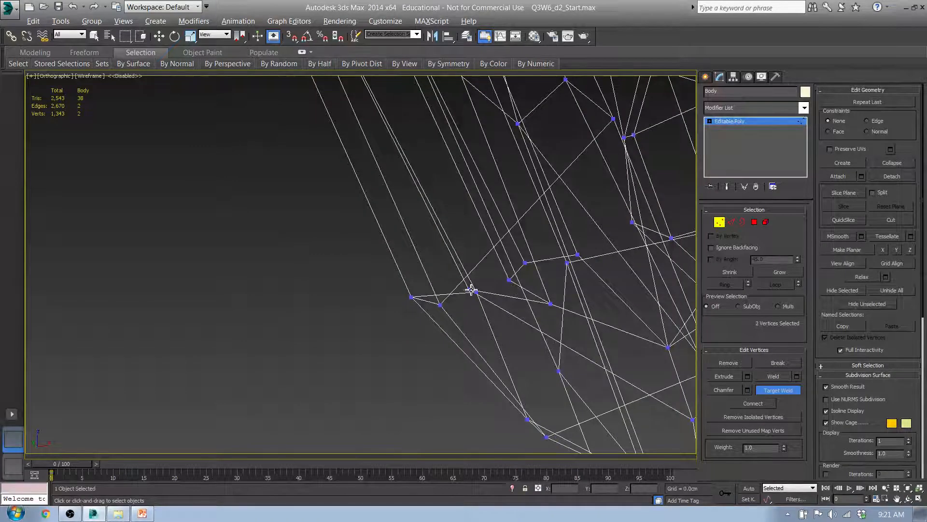
Step: Select the single vertex at the lower end of the ear's outer fold and shift it slightly sideways to space it out
key("w")
left_click(471, 290)
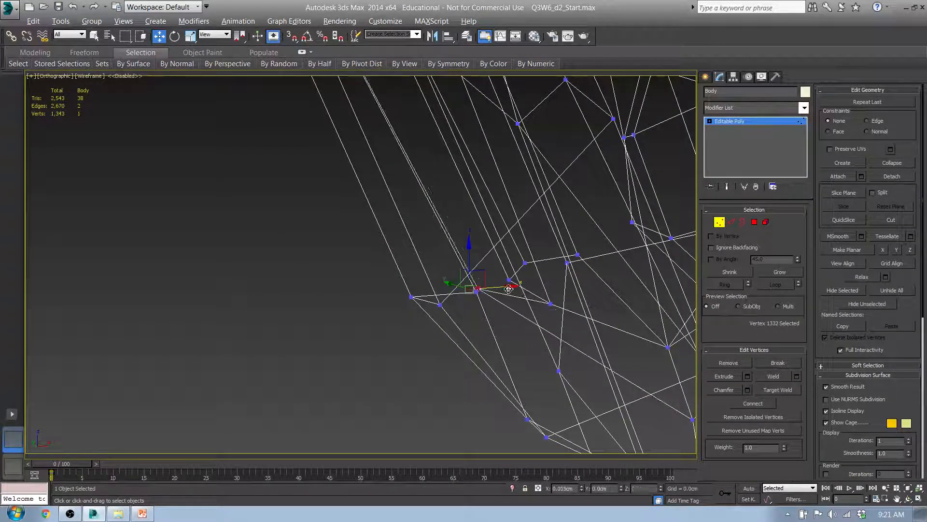
middle_click_drag(500, 293, 540, 315, "alt")
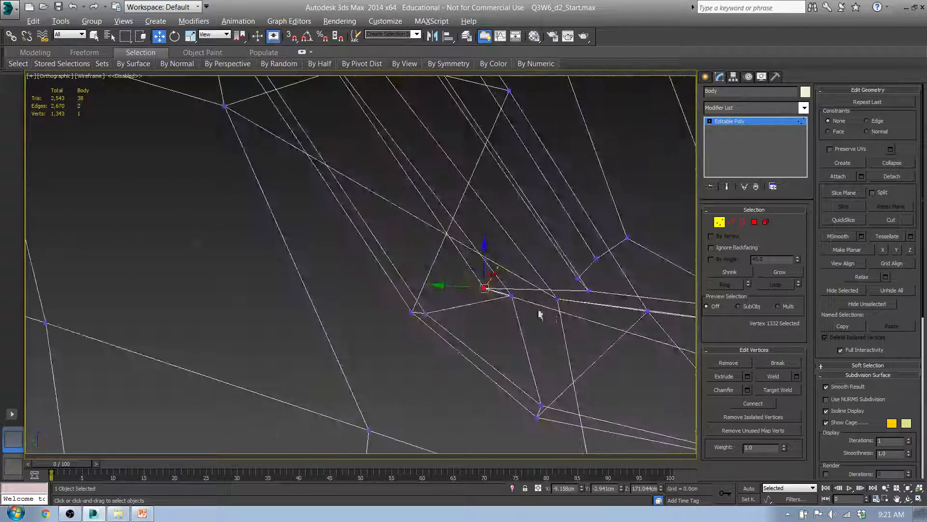
left_click_drag(461, 288, 496, 289)
middle_click_drag(541, 301, 595, 270, "alt")
Step: Show the mesh shaded and reselect all polygons with more than 4 sides
left_click(754, 221)
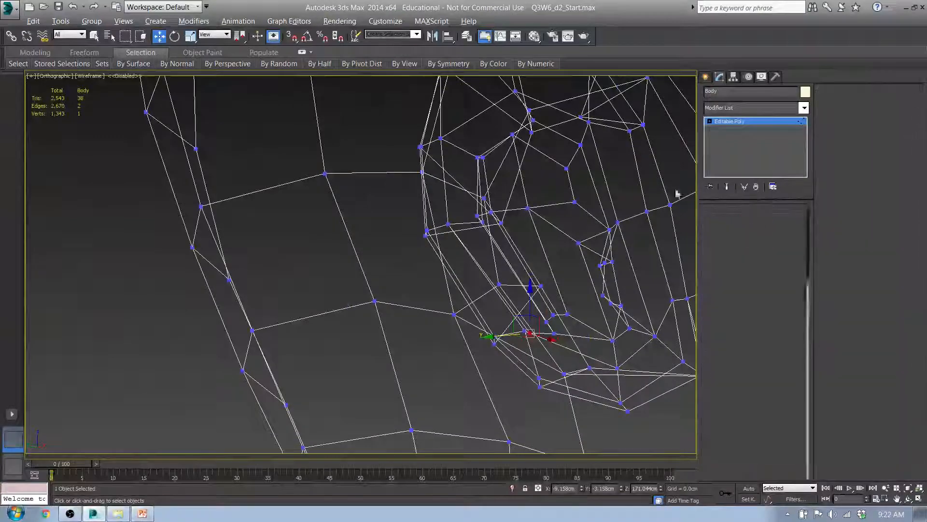
key("F3")
left_click(498, 64)
left_click(511, 83)
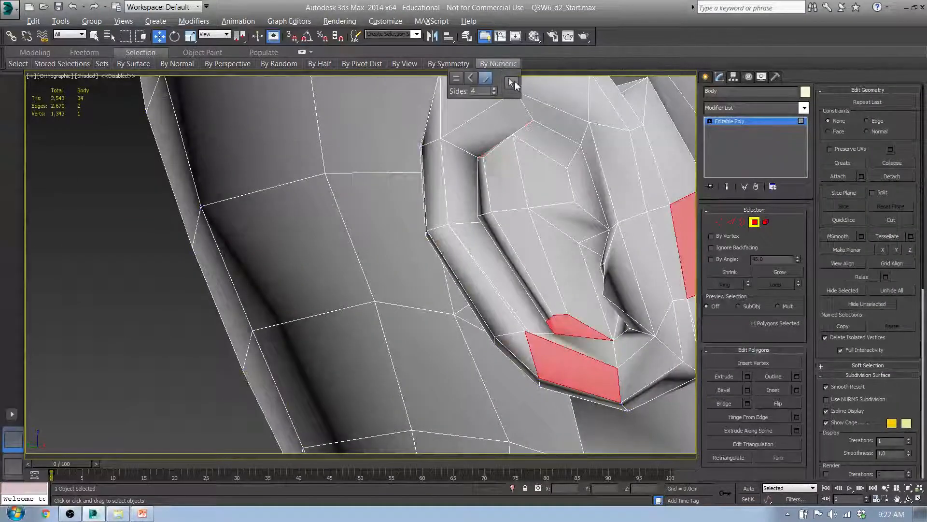
Step: Connect the two vertices on the blunt end of the small ear-fold polygon to its pointed far corner
mouse_move(599, 175)
middle_mouse_down("alt")
mouse_move(502, 160)
mouse_move(480, 283)
mouse_move(478, 265)
middle_mouse_up("alt")
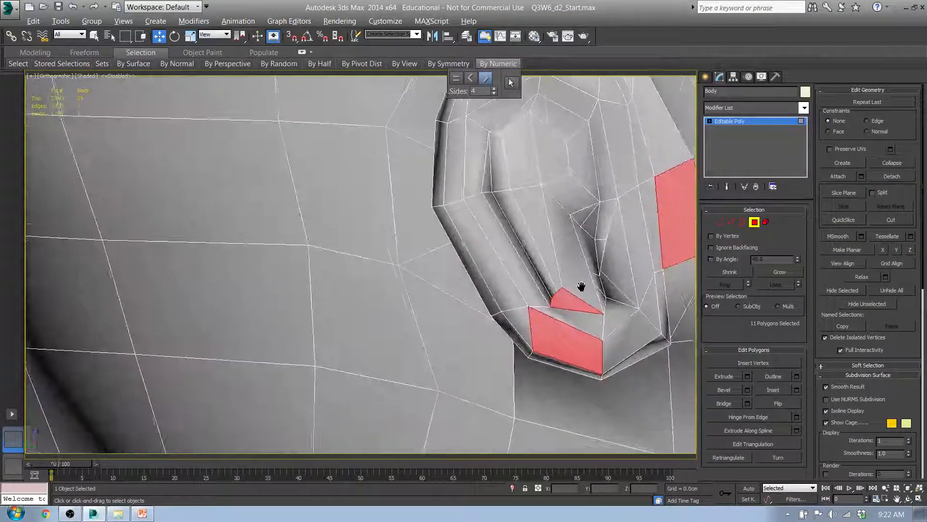
scroll(541, 250, "up", 7)
middle_click_drag(561, 303, 484, 237)
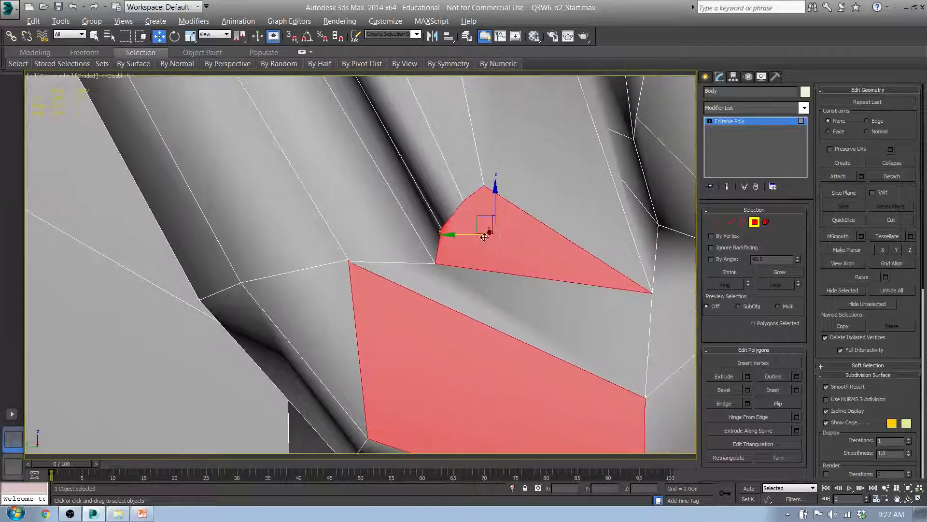
left_click(719, 221)
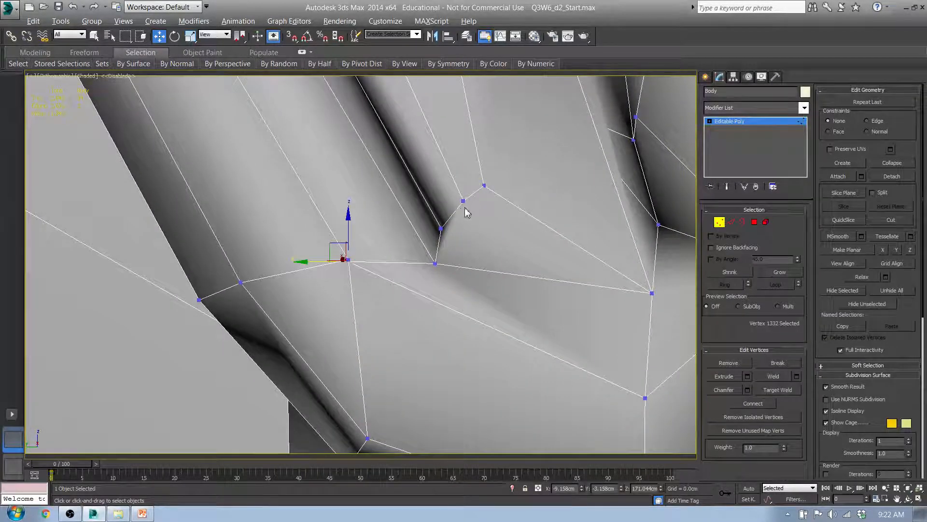
left_click(443, 230)
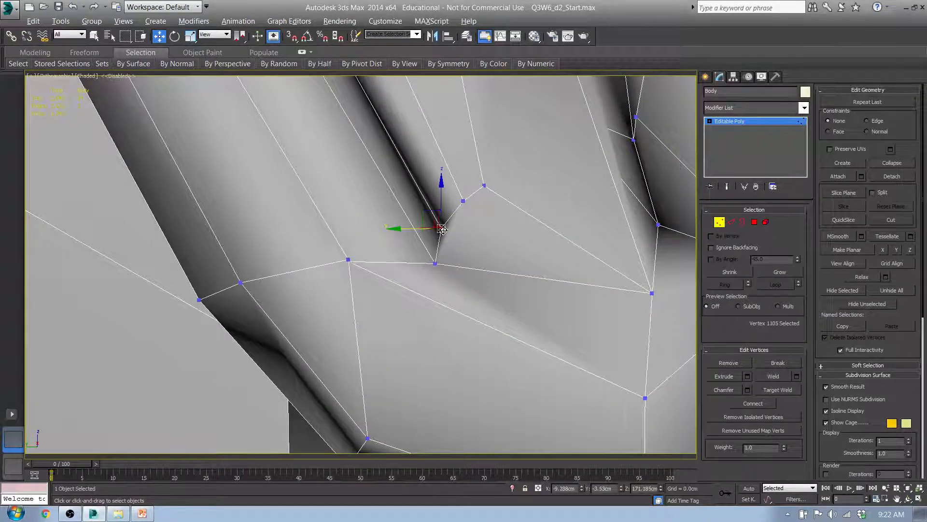
left_click(463, 201, "ctrl")
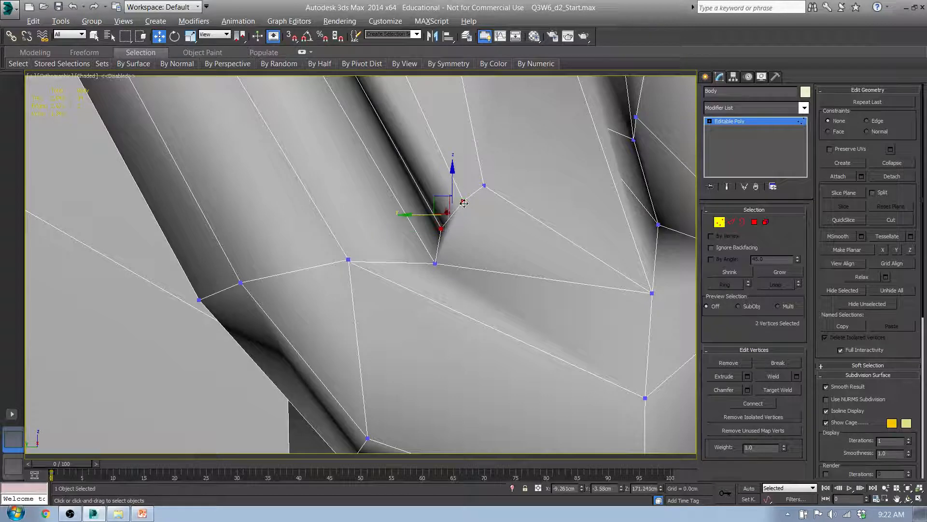
left_click(653, 293, "ctrl")
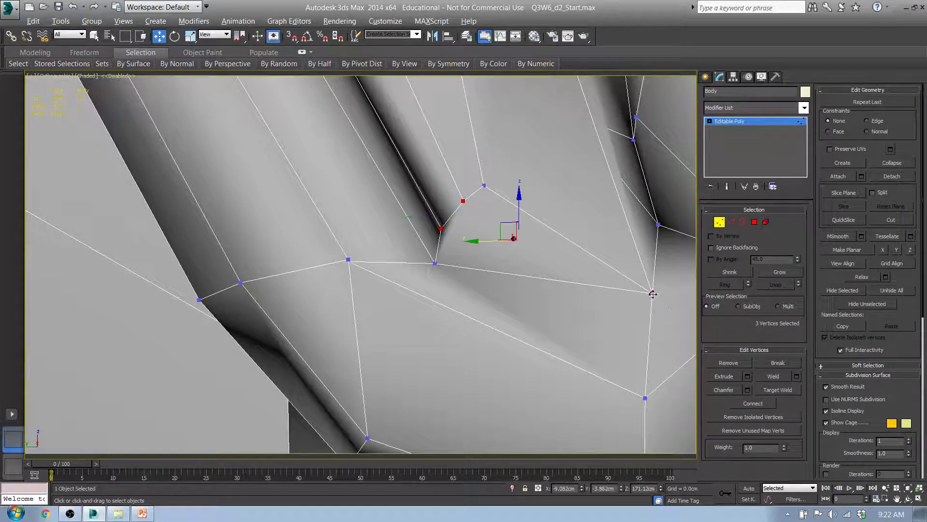
left_click(754, 405)
Step: Target-weld the upper of the two close vertices at the corner of the large highlighted polygon above the earlobe to the lower one
scroll(471, 296, "down", 4)
middle_click_drag(580, 295, 465, 300)
left_click(755, 221)
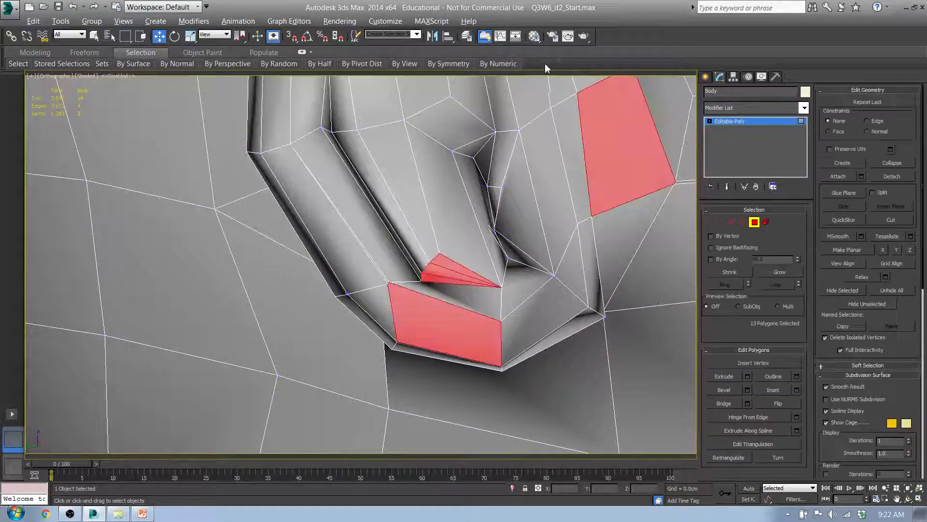
middle_click_drag(584, 124, 588, 202, "alt")
scroll(586, 210, "up", 6)
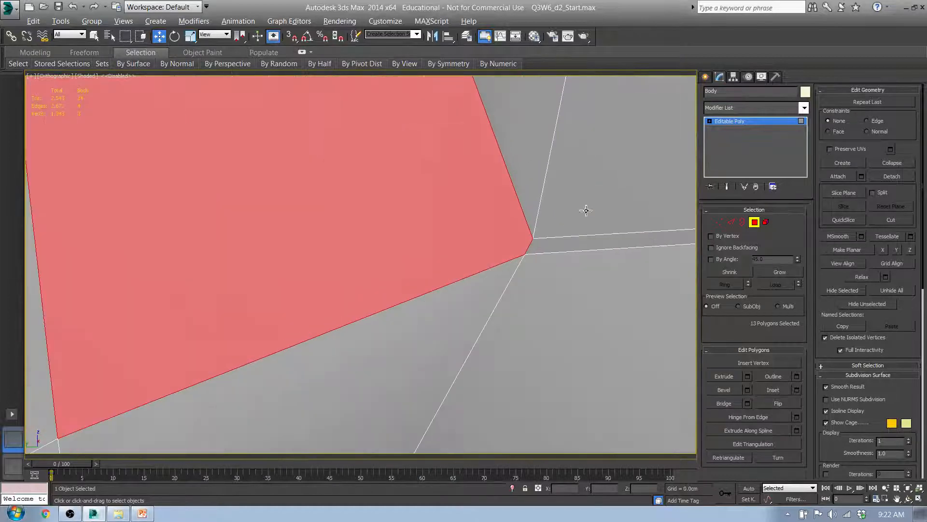
left_click(715, 223)
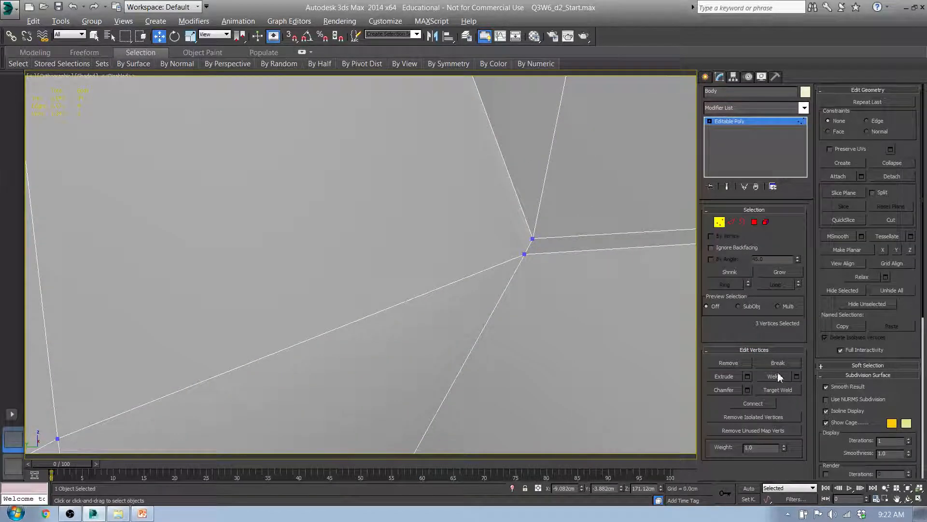
left_click(776, 391)
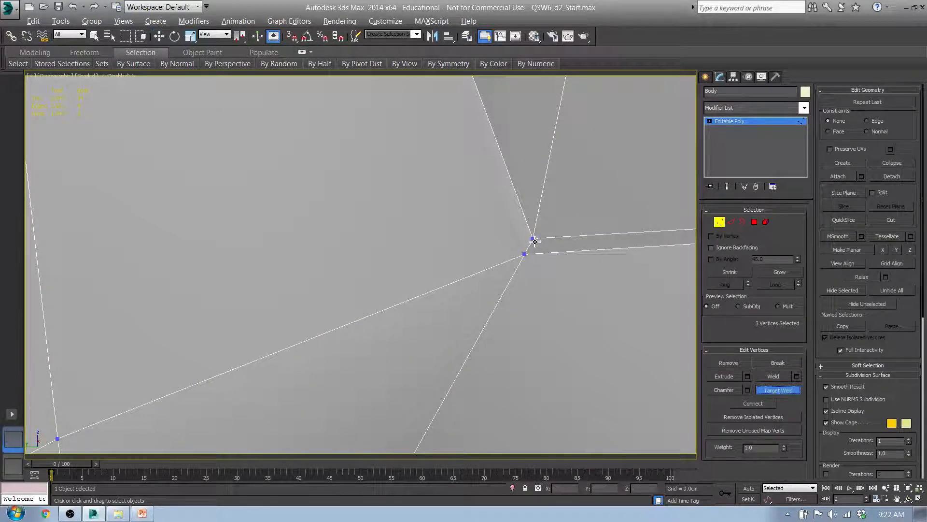
left_click(528, 255)
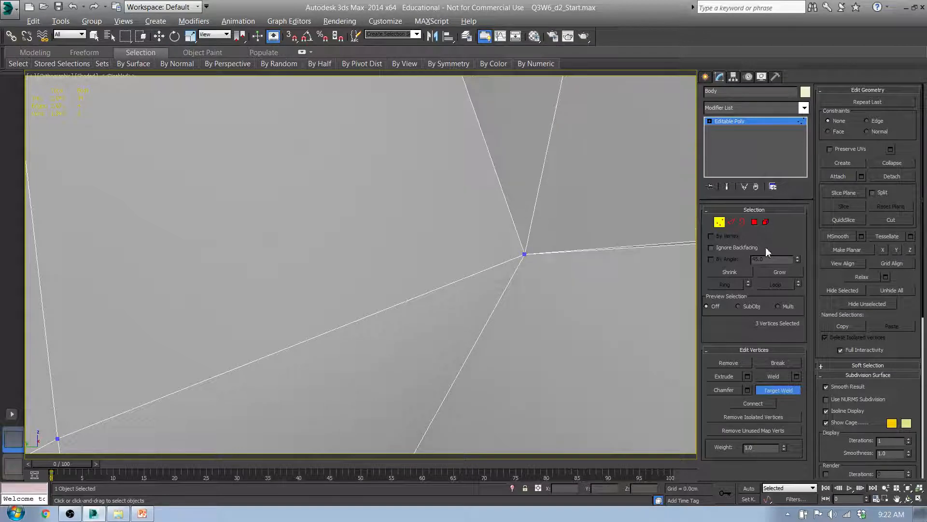
Step: Target-weld the doubled vertex at the upper corner of the large highlighted earlobe polygon to its neighbour
left_click(754, 221)
middle_click_drag(444, 256, 511, 255)
scroll(512, 254, "down", 5)
middle_click_drag(433, 293, 557, 164)
middle_click_drag(416, 399, 410, 343)
middle_click_drag(327, 228, 256, 227)
scroll(256, 228, "up", 4)
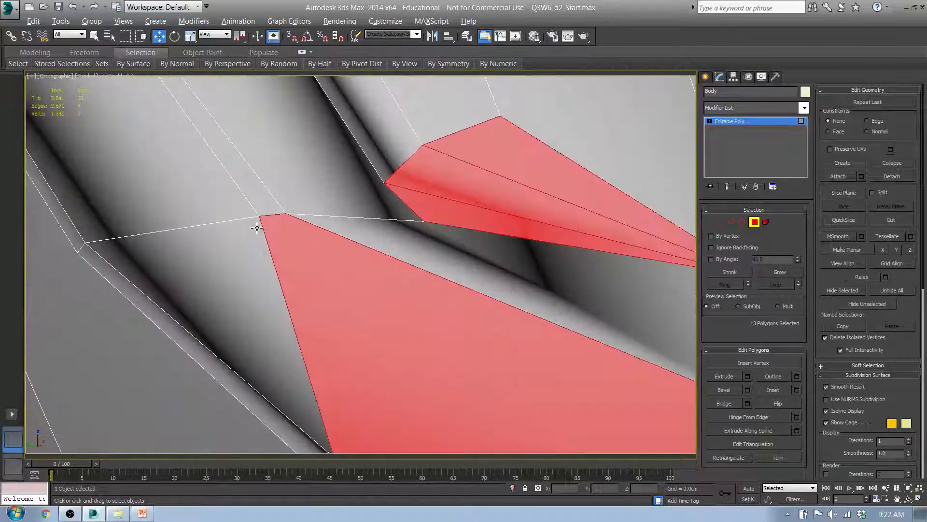
left_click(720, 221)
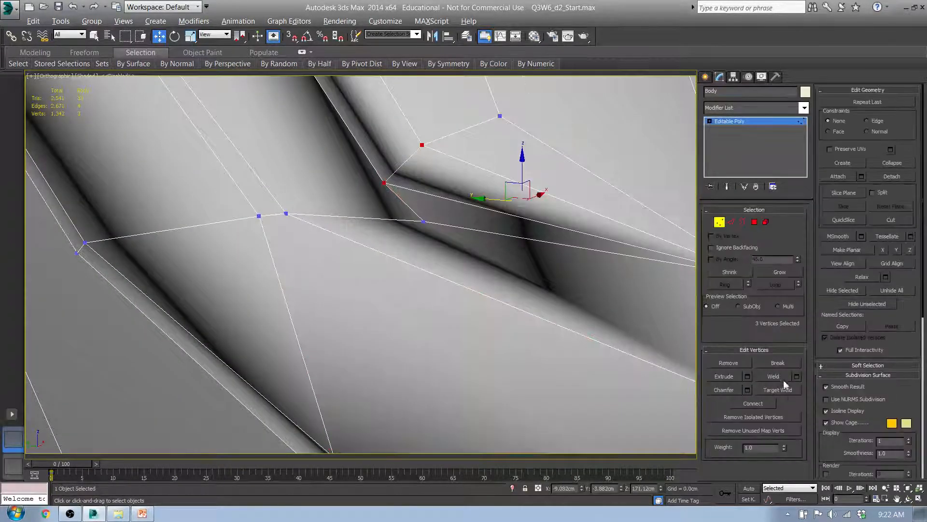
left_click(788, 392)
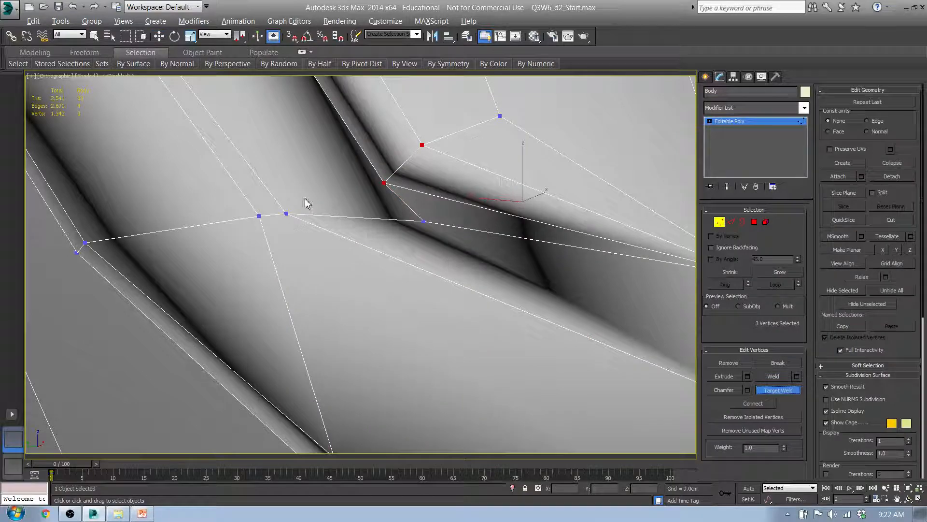
left_click(261, 215)
Step: Refresh the selection of polygons with more than 4 sides after the earlobe welds
scroll(405, 266, "down", 5)
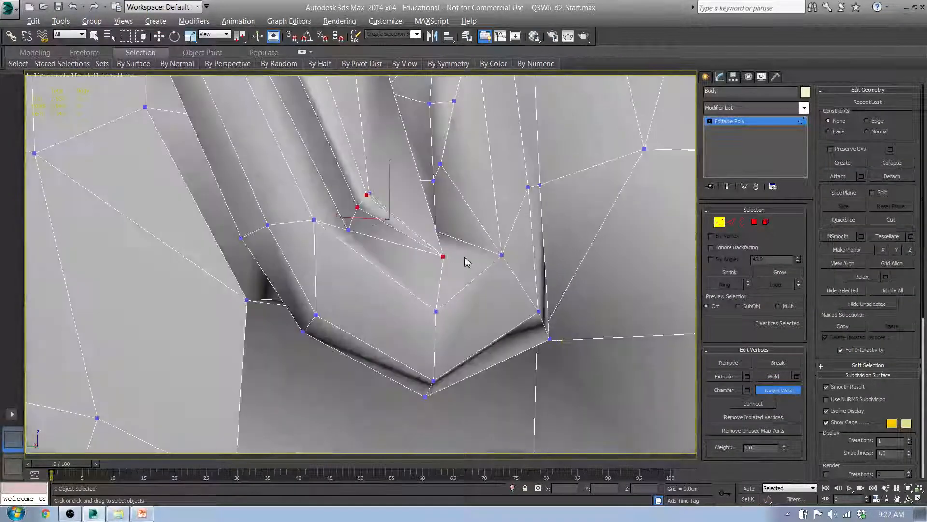
middle_click_drag(468, 262, 422, 273, "alt")
scroll(422, 272, "down", 3)
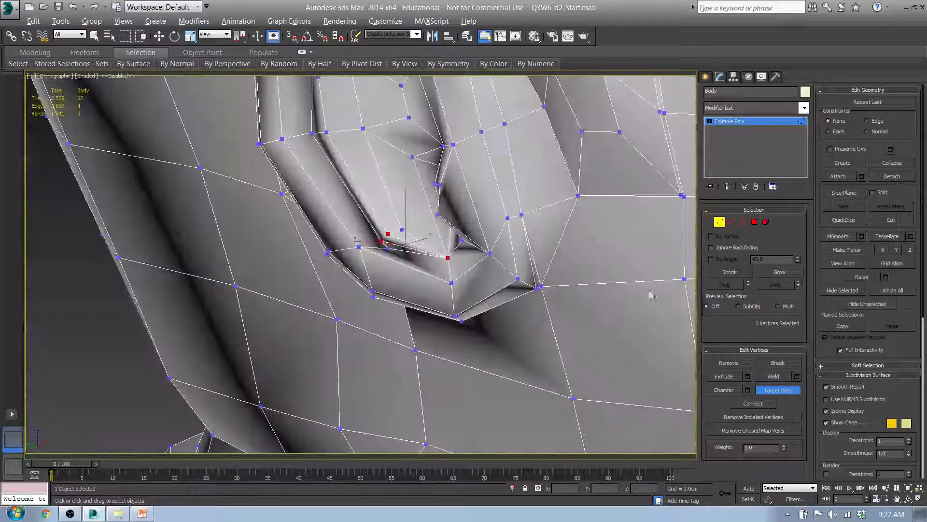
left_click(755, 222)
left_click(498, 63)
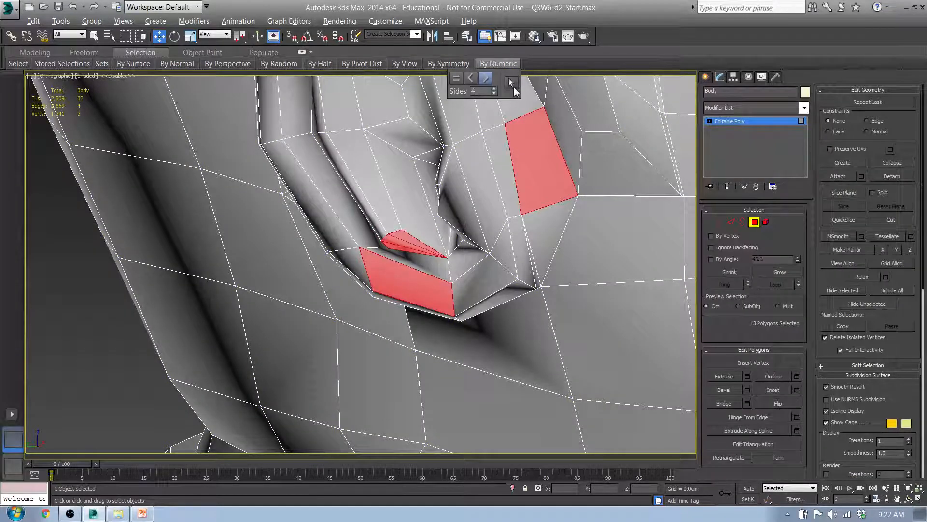
left_click(511, 82)
Step: Target-weld the two outer rim vertices at the nostril's upper corner, below the highlighted nose polygon
scroll(499, 190, "down", 8)
middle_click_drag(499, 190, 425, 229, "alt")
scroll(476, 257, "up", 6)
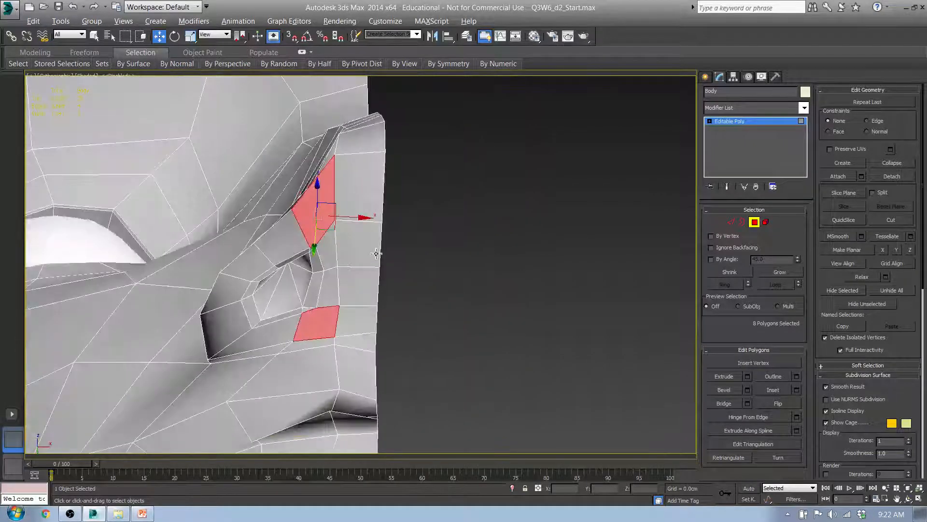
scroll(459, 269, "up", 8)
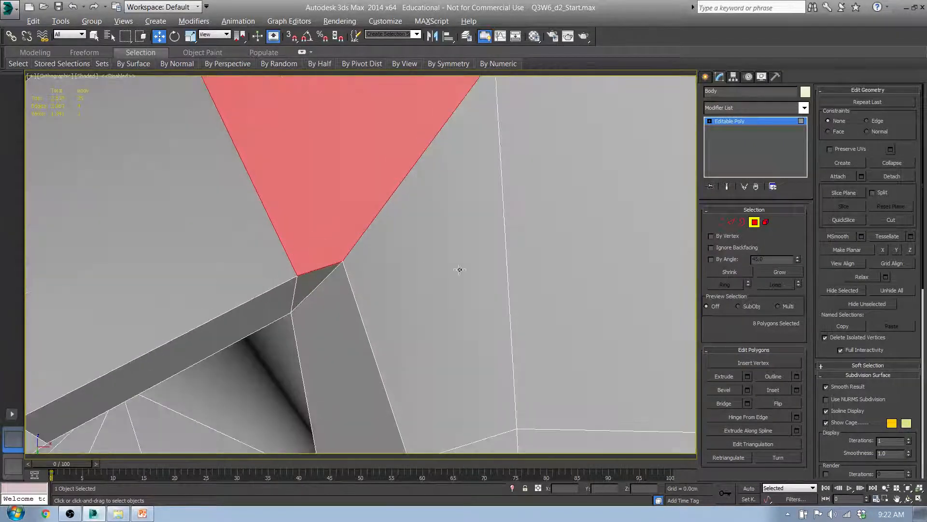
left_click(719, 221)
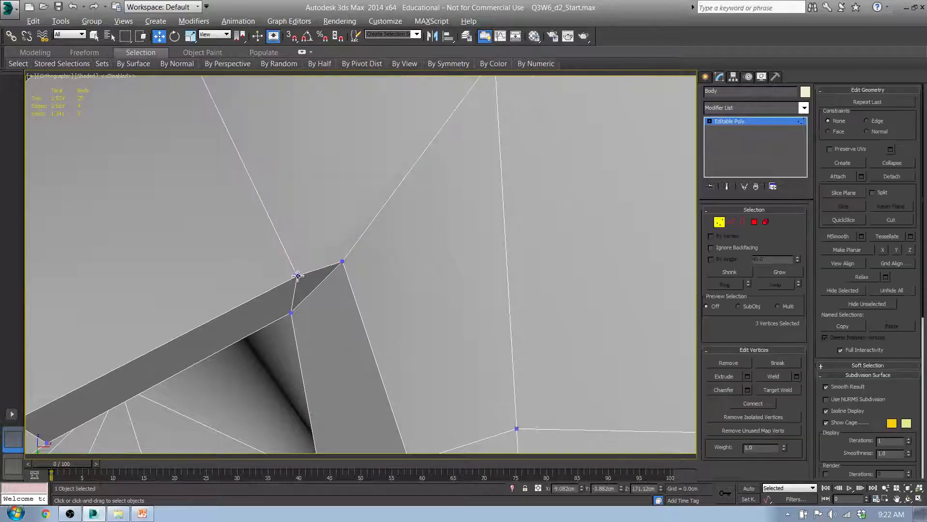
left_click(778, 390)
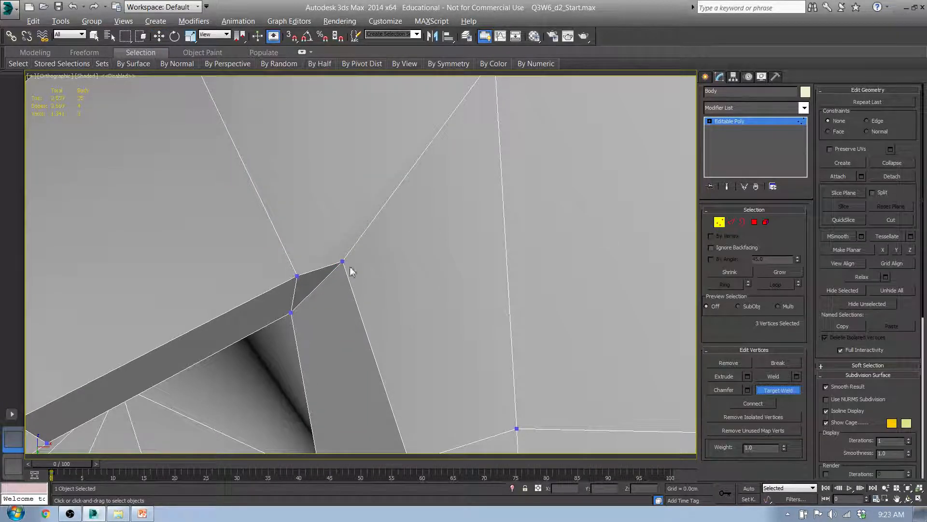
left_click(298, 278)
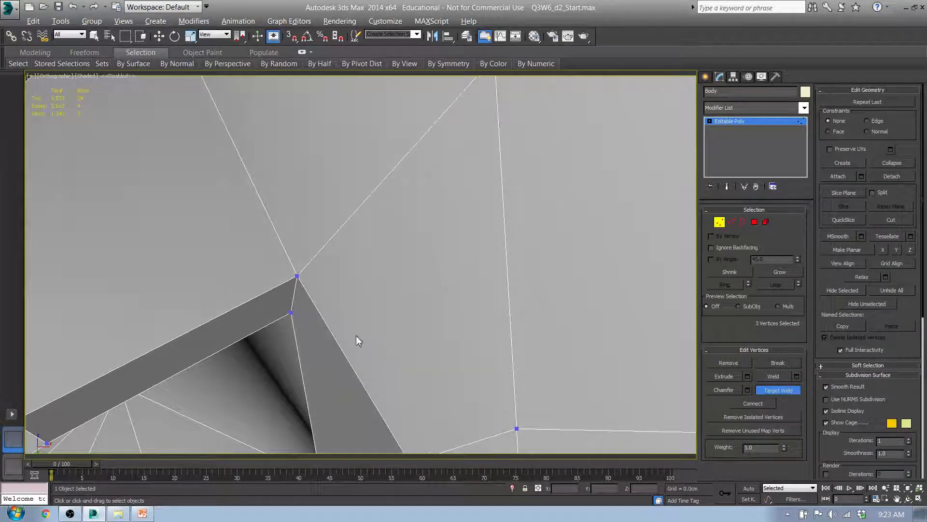
Step: Target-weld the doubled outer rim vertex at the nostril's lower inner corner to its neighbour, and shift the merged vertex slightly
scroll(358, 340, "down", 4)
middle_click_drag(363, 338, 368, 234)
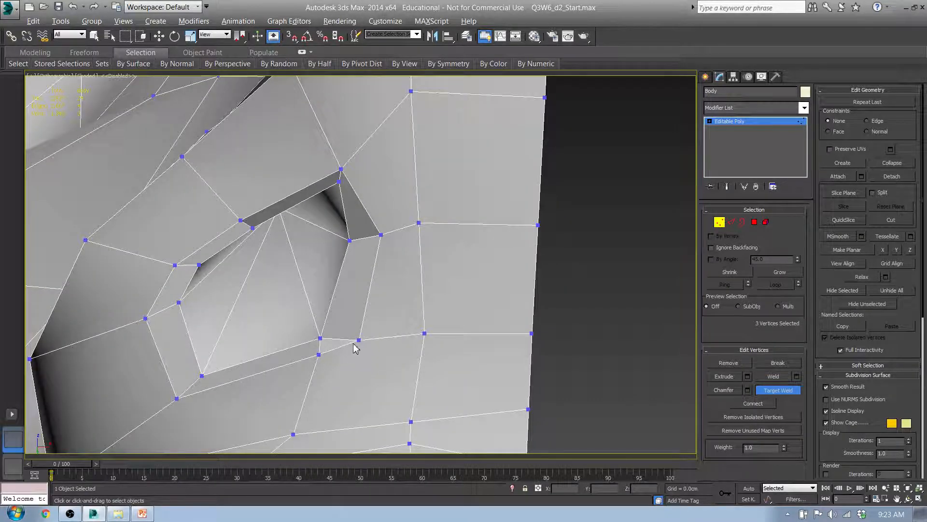
left_click(319, 356)
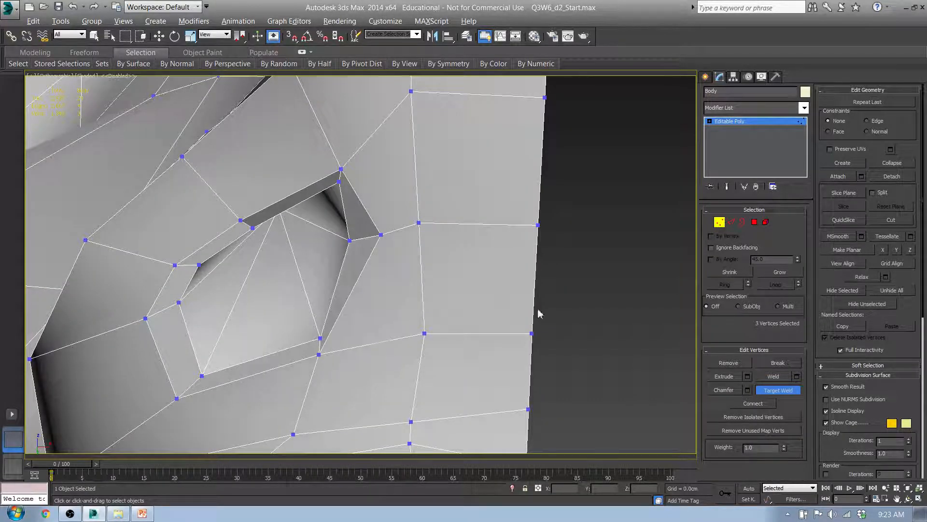
key("w")
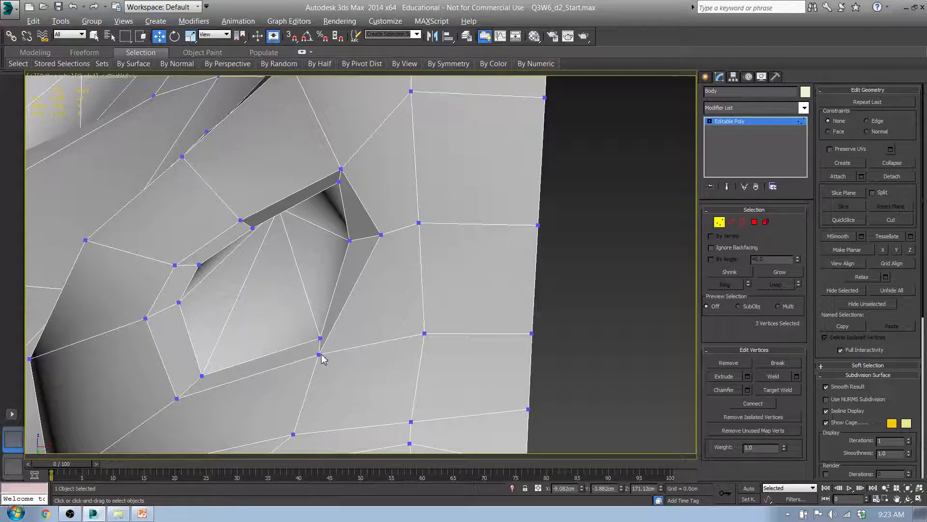
left_click(321, 354)
middle_click_drag(321, 354, 352, 311, "alt")
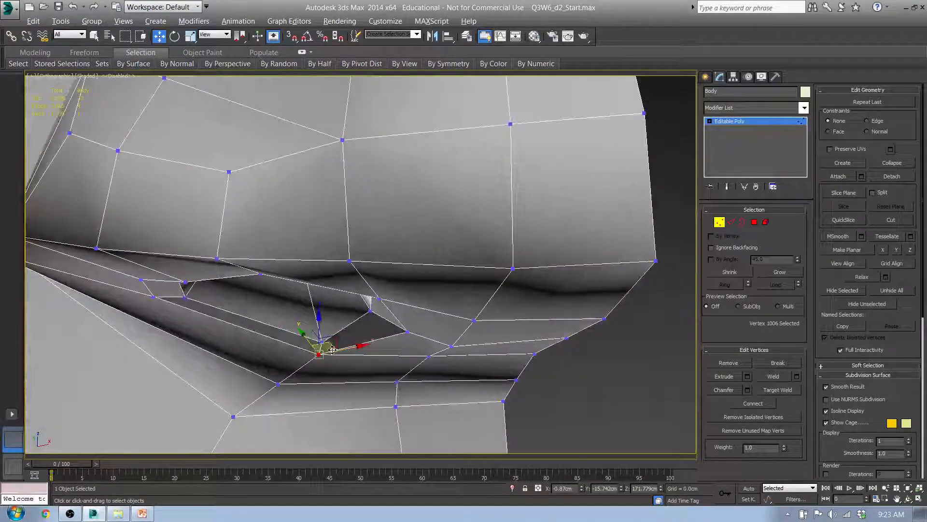
left_click_drag(332, 350, 342, 349)
middle_click_drag(342, 349, 377, 241, "alt")
Step: Select another vertex on the nostril's rim and move it slightly to smooth the opening's shape
left_click(418, 215)
left_click(398, 213)
left_click_drag(409, 198, 405, 208)
scroll(406, 272, "down", 5)
scroll(598, 263, "up", 3)
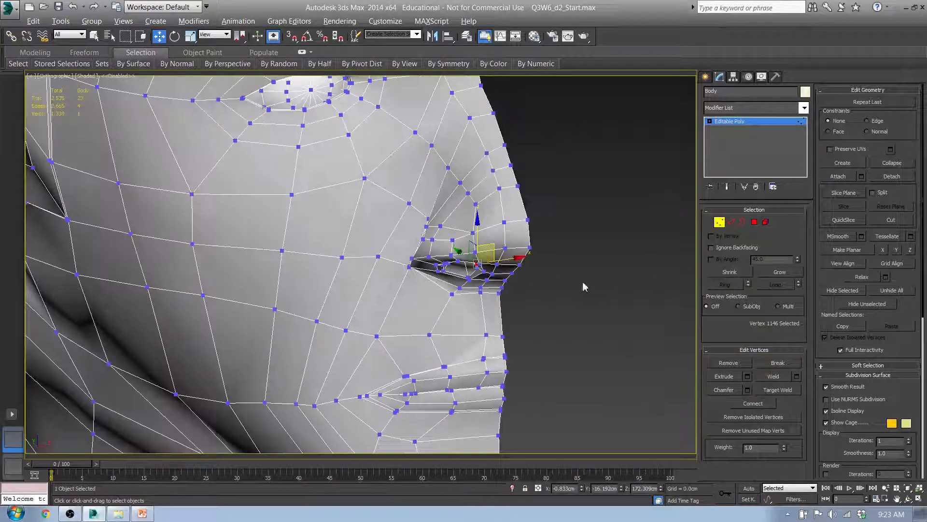
Step: Inspect the highlighted polygons on the torso and reselect those with more than 4 sides
left_click(755, 222)
scroll(534, 348, "down", 3)
middle_click_drag(534, 348, 470, 174, "alt")
middle_click_drag(427, 245, 446, 107)
middle_click_drag(355, 379, 418, 227)
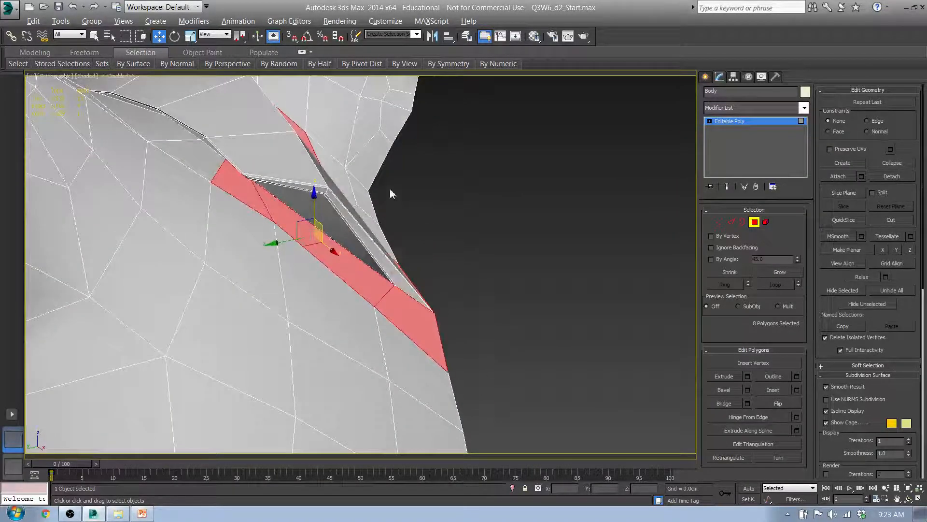
scroll(389, 189, "down", 4)
middle_click_drag(389, 189, 293, 249)
mouse_move(502, 68)
Step: Switch to vertex editing and examine the doubled vertices around the corners of the narrow collarbone fold
scroll(330, 396, "up", 3)
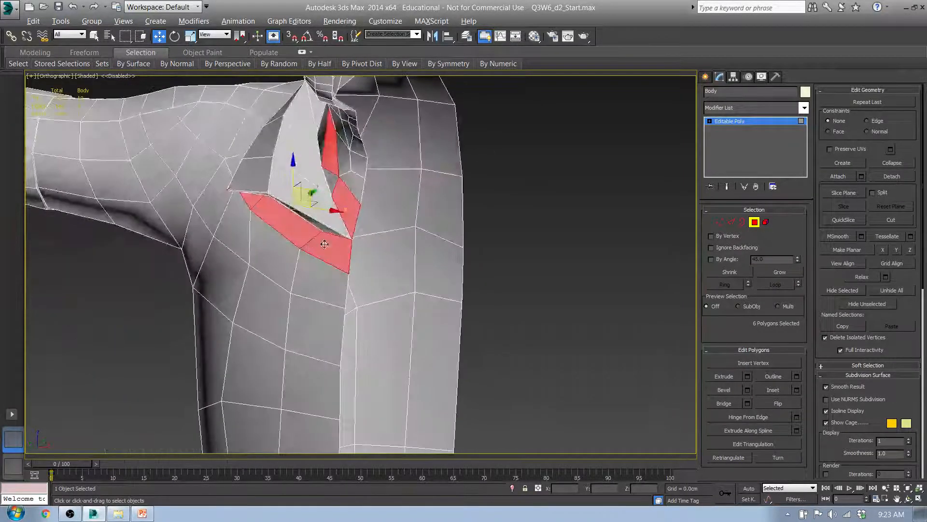
scroll(413, 280, "up", 10)
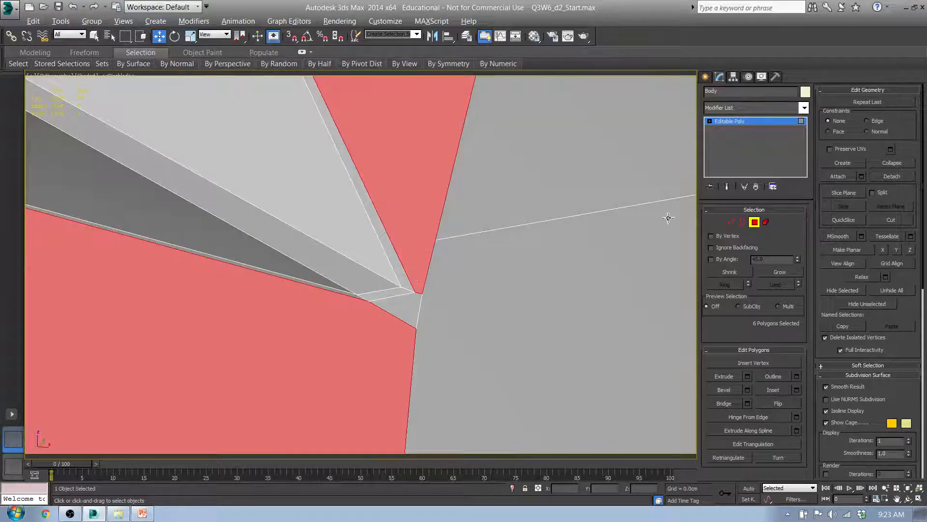
left_click(721, 223)
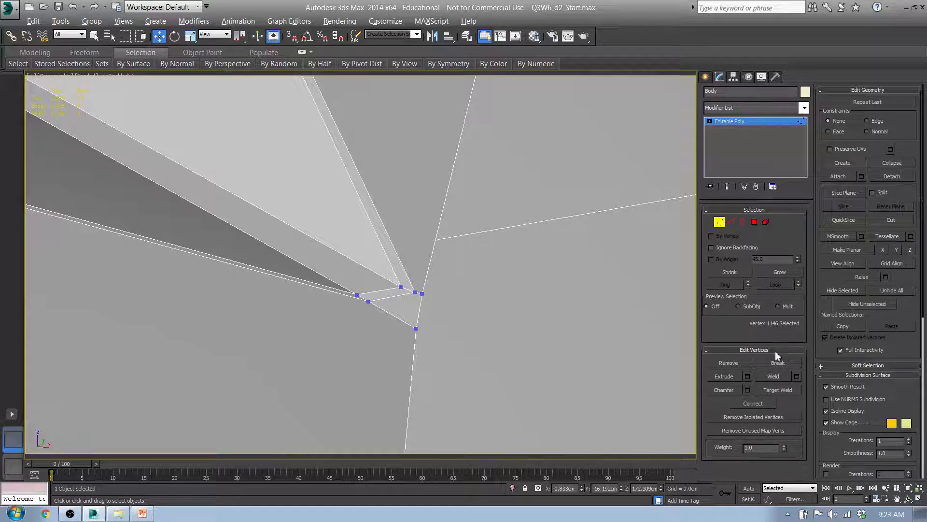
middle_click_drag(435, 282, 541, 323)
scroll(541, 323, "down", 5)
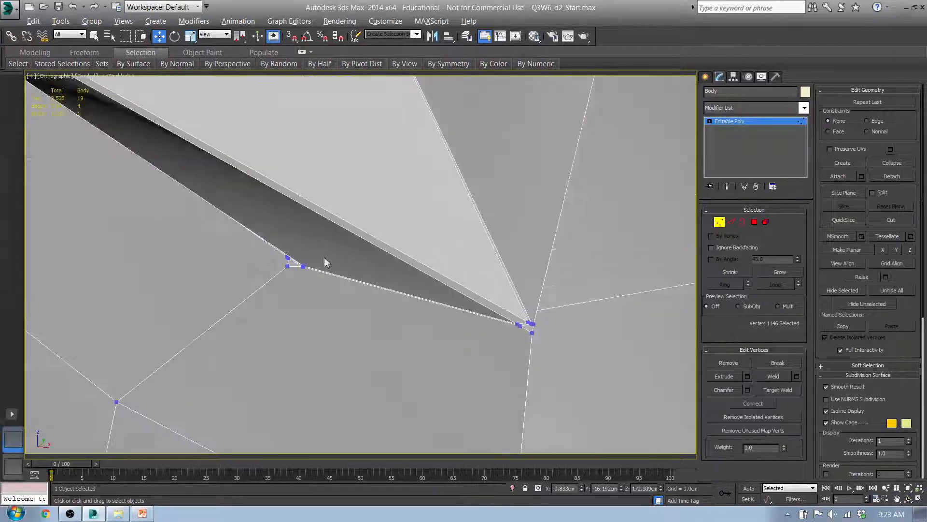
middle_click_drag(283, 244, 548, 425)
scroll(549, 422, "down", 5)
middle_click_drag(363, 338, 412, 229, "alt")
scroll(400, 325, "up", 8)
scroll(412, 229, "down", 3)
middle_click_drag(458, 255, 456, 236, "alt")
middle_click_drag(582, 211, 499, 207)
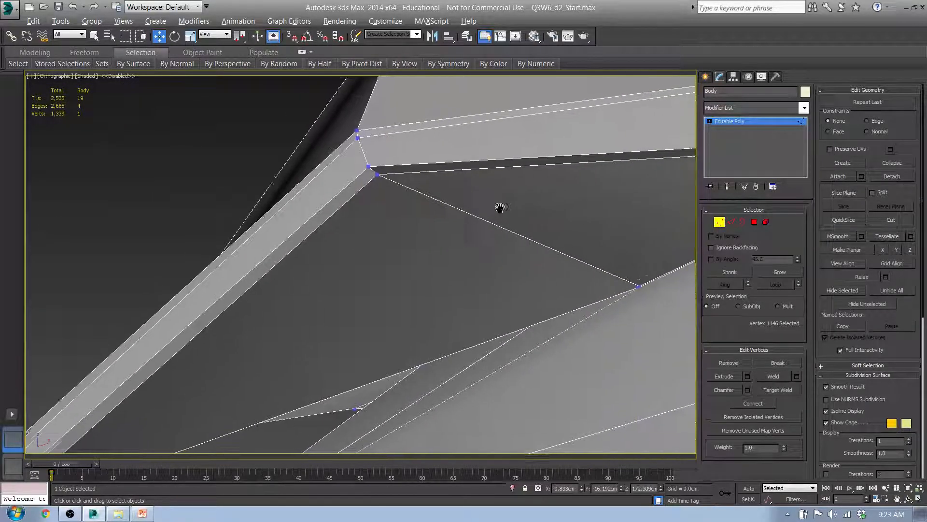
scroll(569, 245, "down", 5)
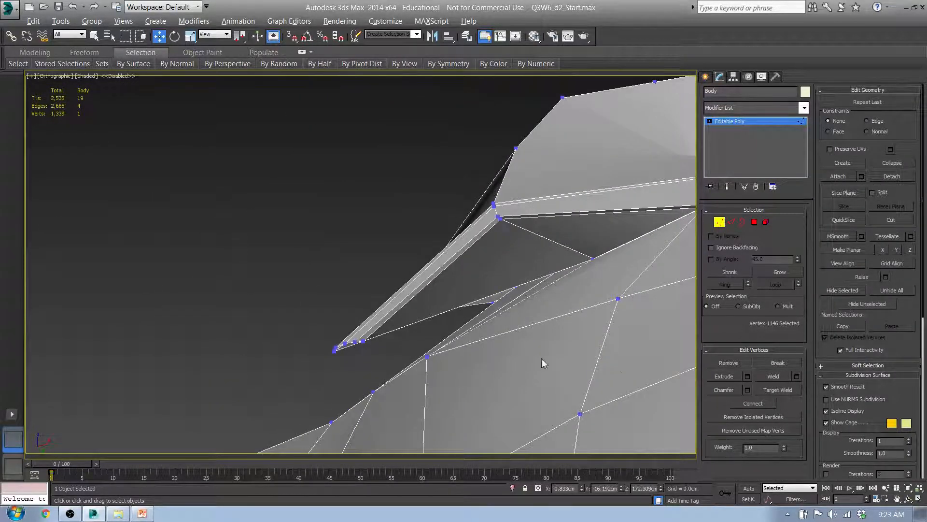
middle_click_drag(544, 363, 448, 305, "alt")
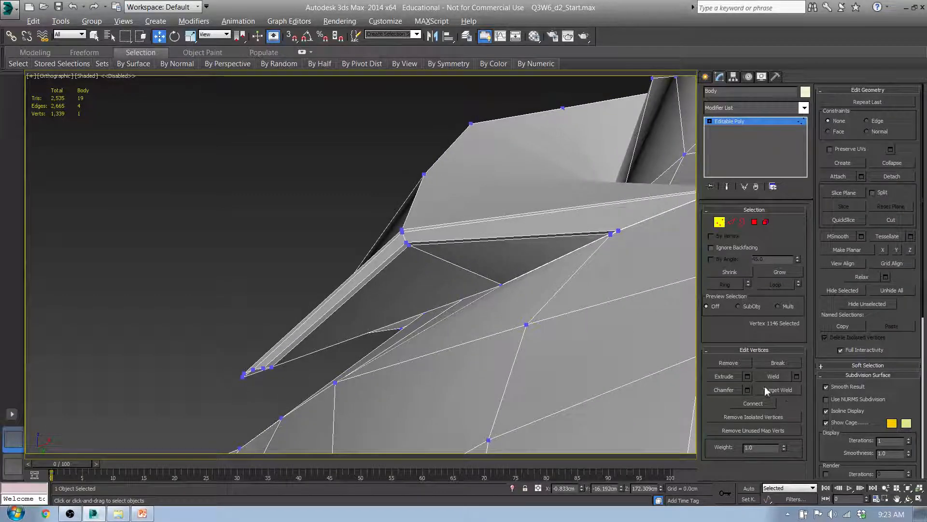
Step: Target-weld the two doubled vertex pairs at the collarbone fold's outer corner
left_click(792, 391)
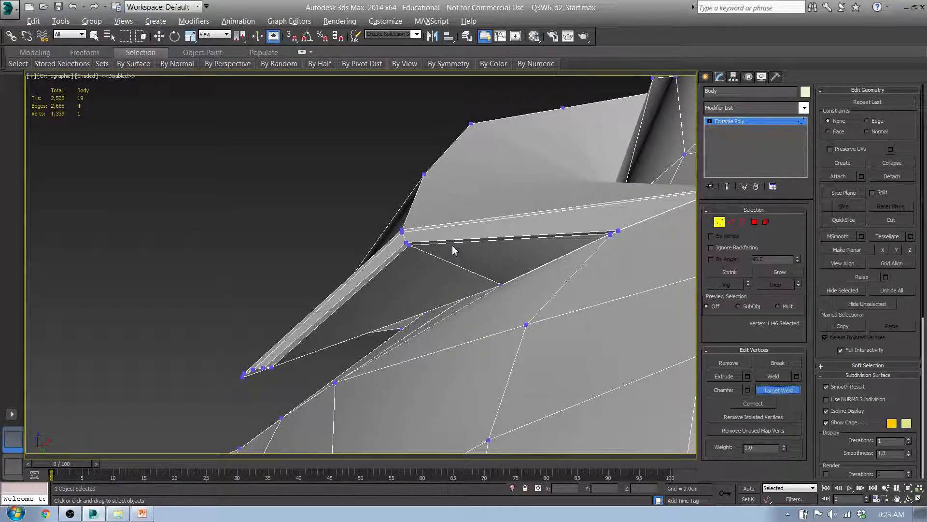
left_click(410, 245)
left_click(402, 231)
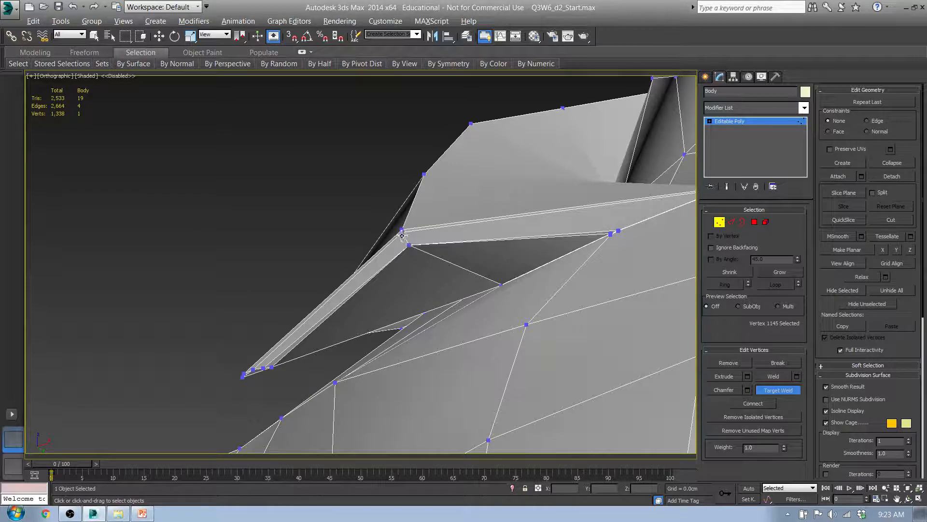
Step: Target-weld the nearly coincident rim vertices at the fold's next corners, ending with the pair beside its lower corner near the throat
scroll(403, 229, "up", 4)
middle_click_drag(434, 230, 285, 331, "alt")
scroll(439, 313, "up", 4)
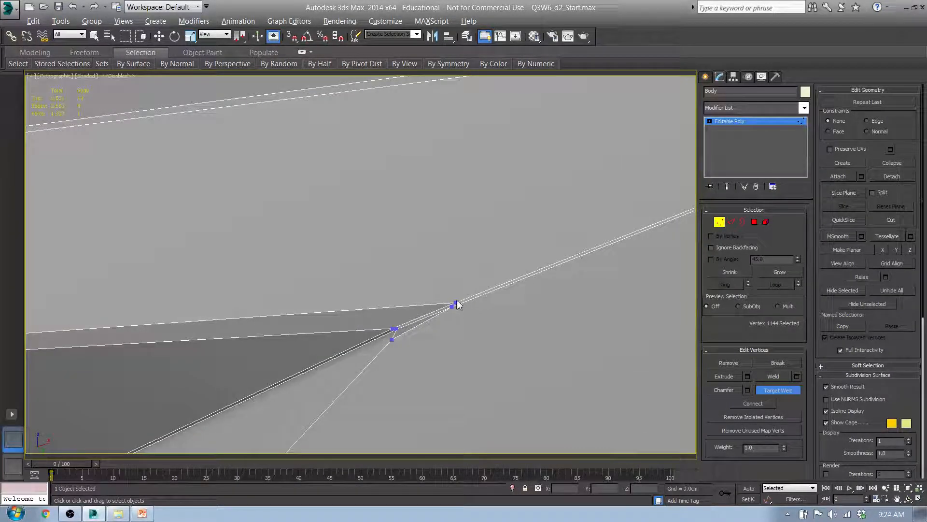
middle_click_drag(455, 308, 436, 328, "alt")
mouse_move(526, 313)
middle_mouse_down("alt")
mouse_move(599, 292)
mouse_move(502, 356)
mouse_move(460, 367)
mouse_move(522, 314)
middle_mouse_up("alt")
middle_click_drag(583, 309, 456, 312)
scroll(456, 312, "up", 2)
scroll(522, 286, "up", 6)
middle_click_drag(558, 229, 491, 317)
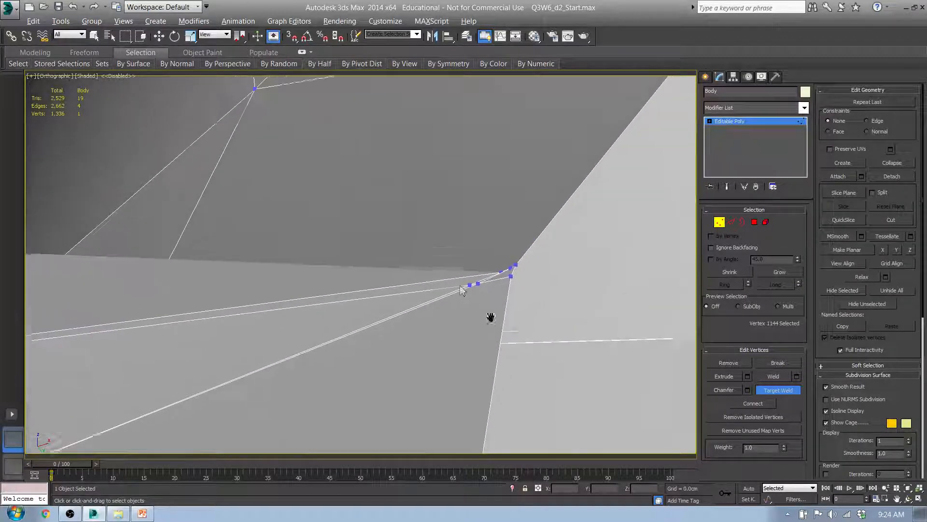
scroll(467, 291, "up", 8)
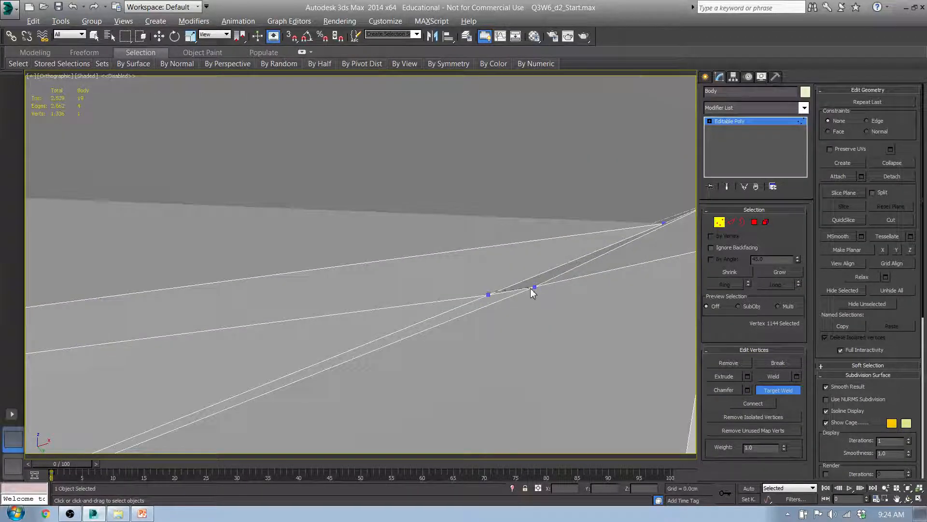
left_click(535, 287)
scroll(517, 315, "down", 3)
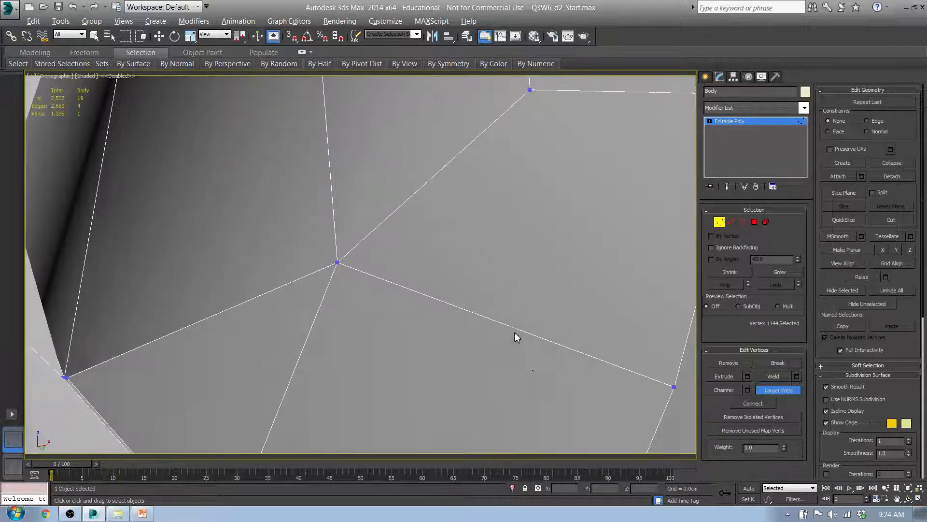
Step: Target-weld the middle vertex at the fold's lower throat corner to its neighbour on the adjoining chest edge
middle_click_drag(515, 335, 531, 256)
scroll(532, 256, "down", 4)
middle_click_drag(428, 228, 404, 253, "alt")
middle_click_drag(555, 256, 601, 309, "alt")
scroll(595, 297, "up", 2)
middle_click_drag(588, 277, 533, 263)
scroll(511, 291, "up", 6)
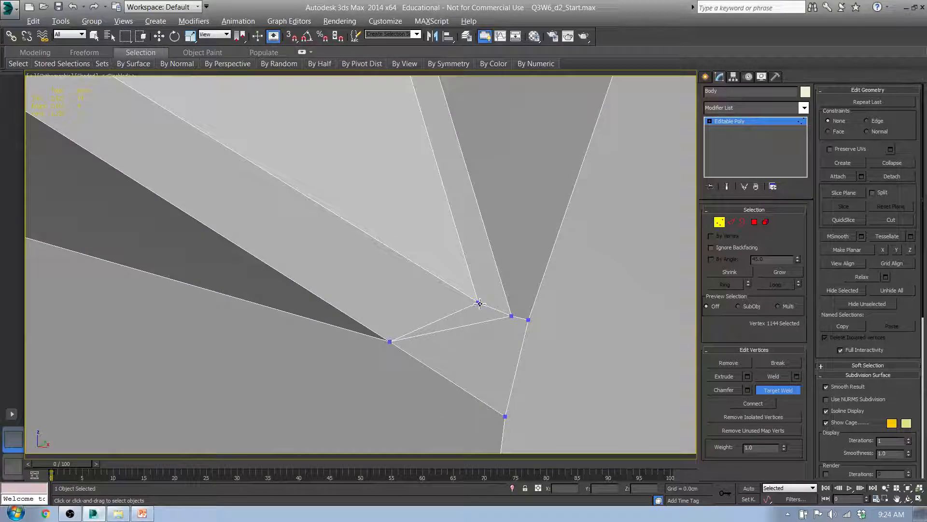
left_click(529, 320)
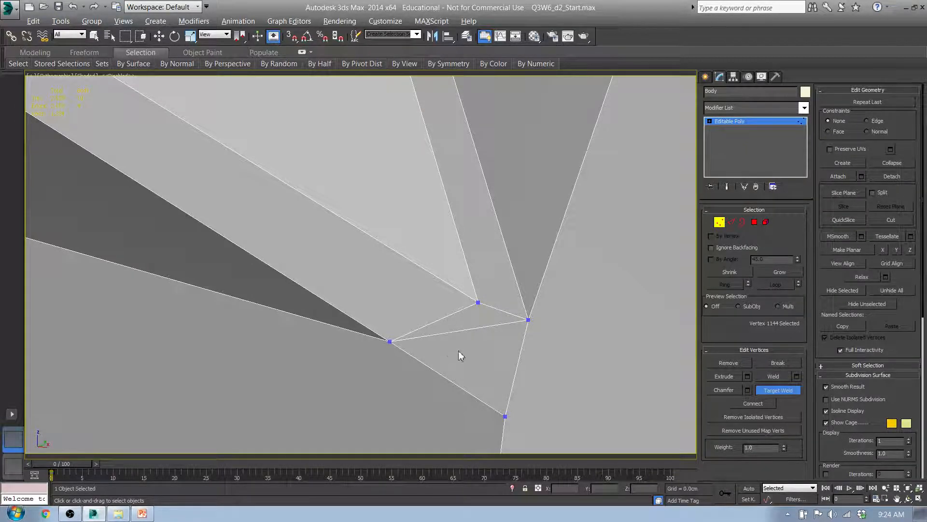
Step: Target-weld the fold's lower rim vertex to the chest vertex below the corner, and the remaining inner vertex to the corner vertex
scroll(460, 338, "down", 4)
scroll(437, 327, "up", 6)
scroll(437, 328, "down", 6)
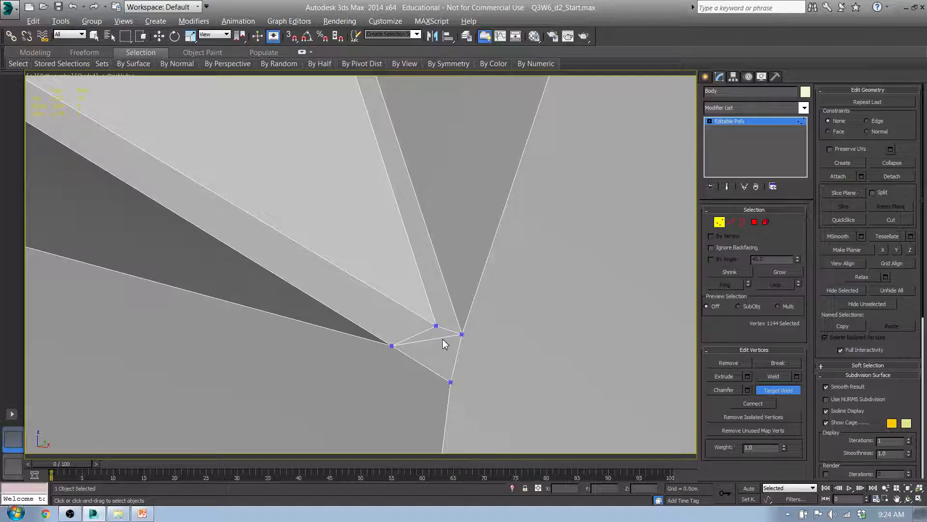
middle_click_drag(449, 358, 448, 315)
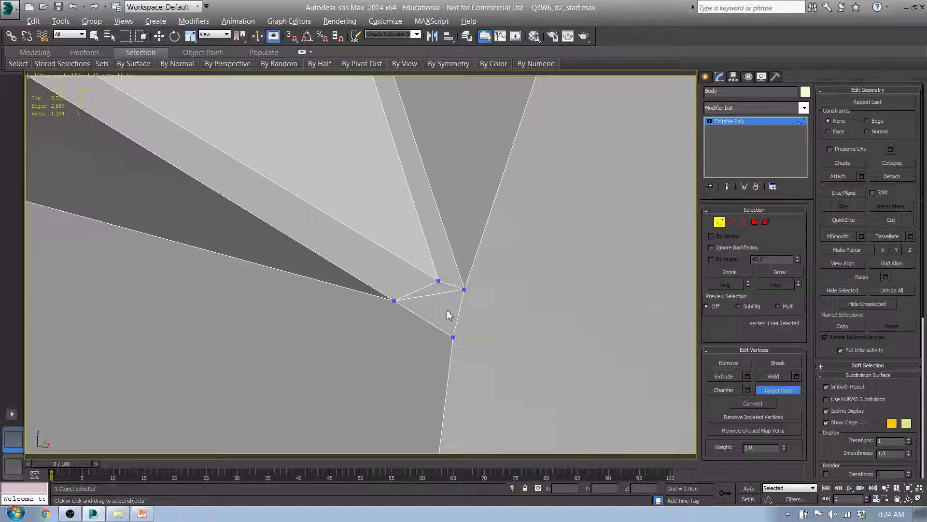
left_click(454, 338)
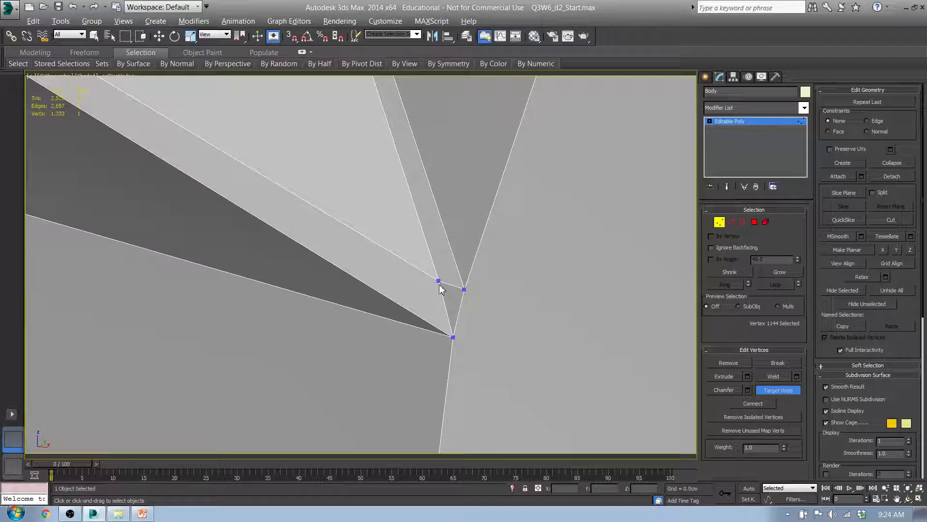
left_click(464, 290)
Step: Target-weld the doubled vertices partway up the neck-side edge of the fold into one
middle_click_drag(471, 309, 442, 302)
scroll(441, 301, "down", 4)
scroll(391, 139, "down", 3)
middle_click_drag(390, 139, 381, 209)
scroll(381, 208, "up", 10)
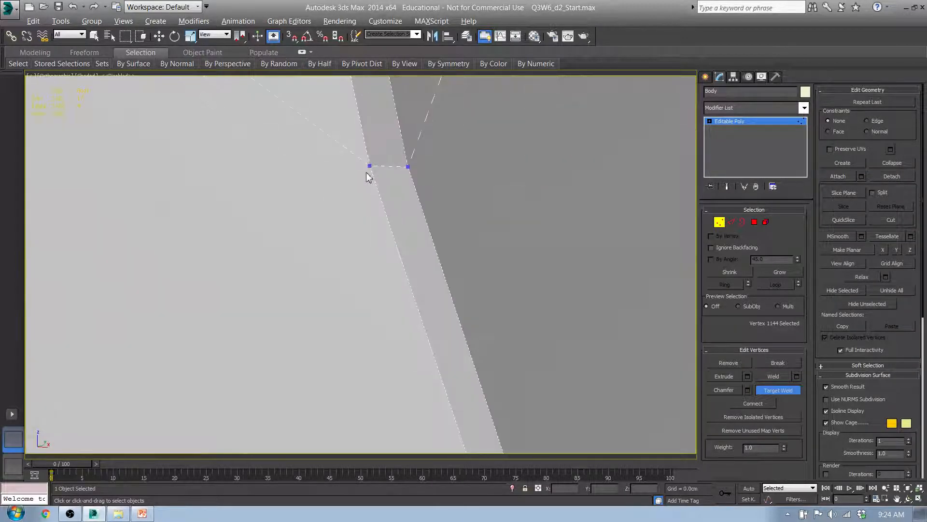
left_click(409, 167)
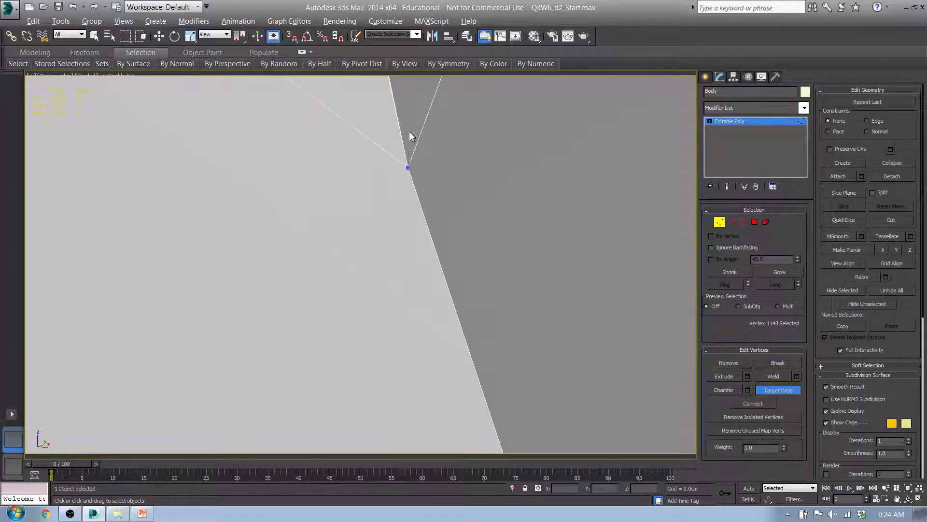
Step: Target-weld the stray vertex at the next bend up the neck-side edge to the rim, and merge the rim's doubled pair
middle_click_drag(410, 137, 407, 434)
scroll(406, 435, "down", 3)
scroll(339, 149, "up", 6)
middle_click_drag(340, 133, 342, 277)
scroll(357, 255, "up", 8)
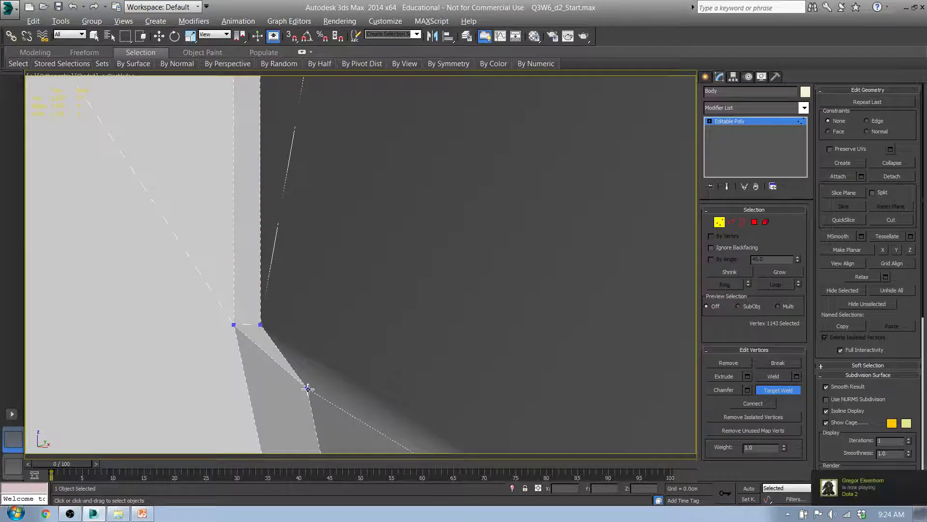
left_click(262, 325)
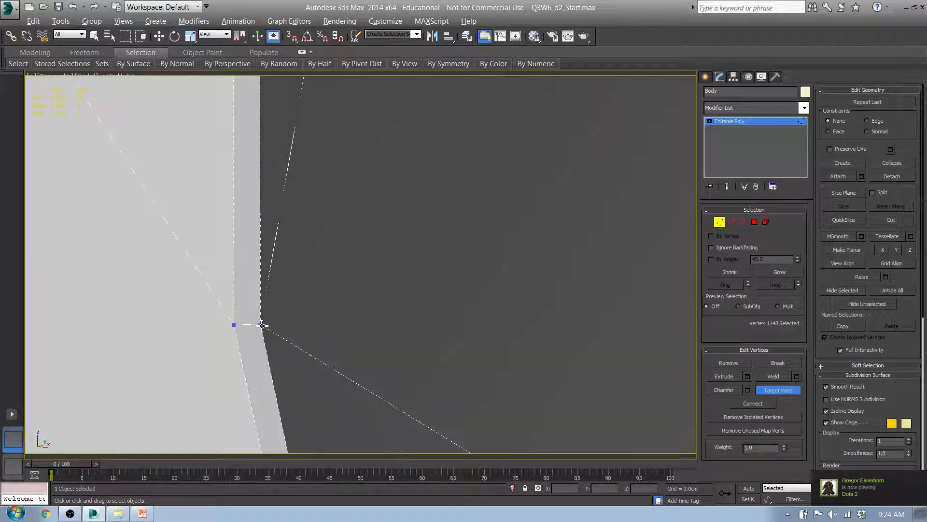
left_click(234, 325)
Step: Target-weld the next doubled vertex pair higher up the neck in wireframe display, and restore shaded display
scroll(242, 321, "down", 10)
middle_click_drag(230, 182, 248, 213)
scroll(239, 193, "up", 10)
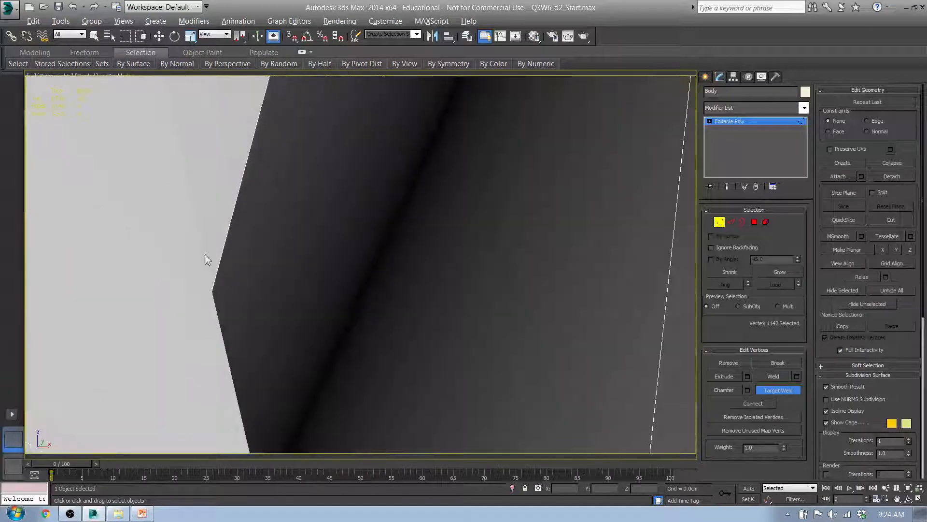
key("F3")
scroll(228, 290, "up", 4)
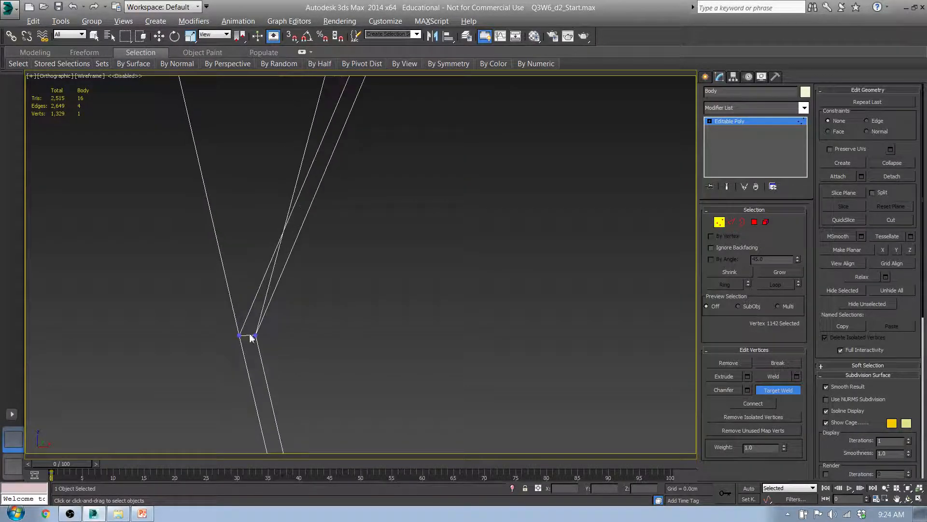
left_click(256, 338)
left_click(239, 335)
scroll(257, 317, "down", 4)
scroll(263, 292, "down", 5)
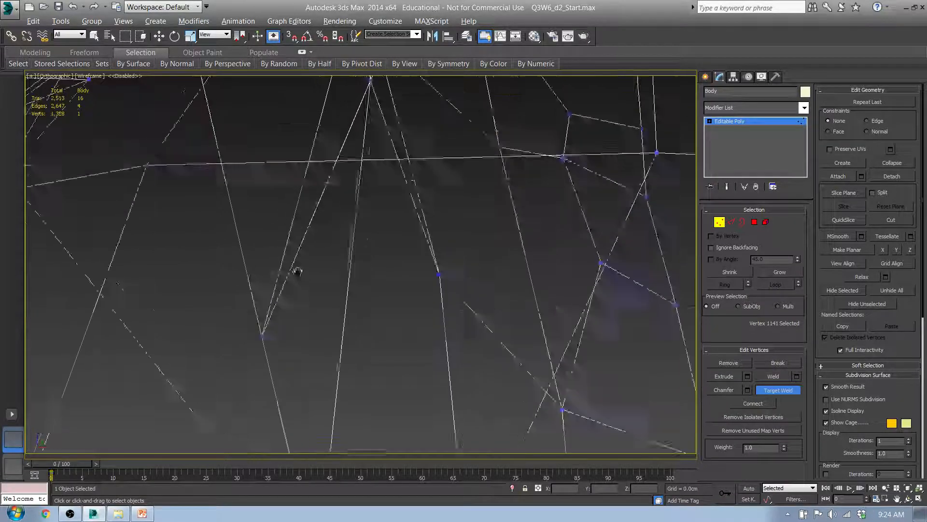
middle_click_drag(297, 269, 292, 420)
middle_click_drag(367, 268, 354, 213, "alt")
scroll(287, 267, "down", 4)
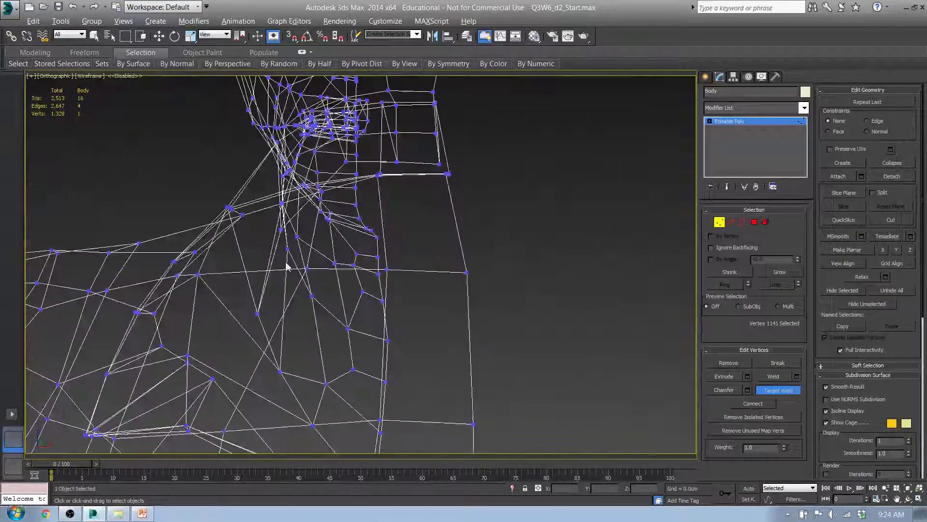
key("F3")
Step: Target-weld the doubled vertices hidden behind the strip beside the neck in wireframe display, and return to shaded display
mouse_move(286, 262)
middle_mouse_down("alt")
mouse_move(265, 232)
mouse_move(196, 240)
mouse_move(361, 228)
mouse_move(351, 210)
middle_mouse_up("alt")
mouse_move(298, 220)
middle_mouse_down("alt")
mouse_move(331, 265)
mouse_move(314, 267)
middle_mouse_up("alt")
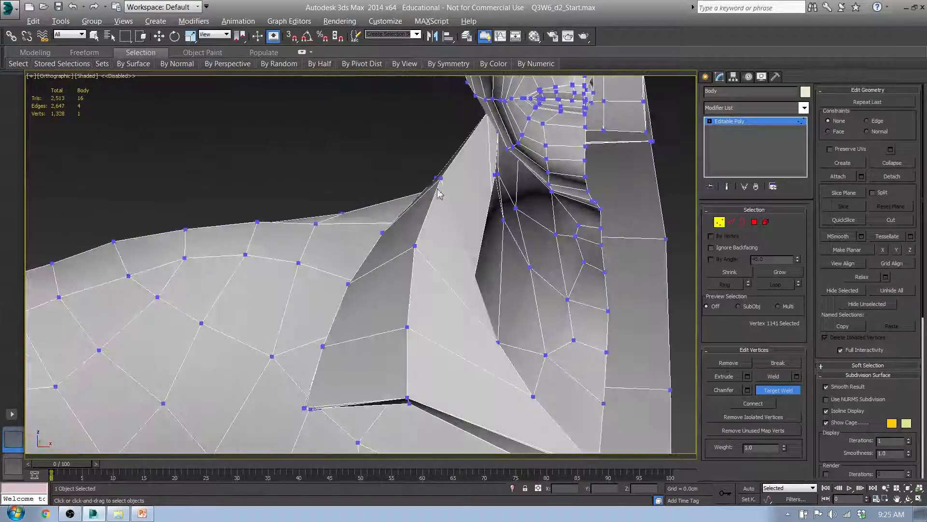
scroll(439, 193, "up", 6)
scroll(435, 213, "down", 2)
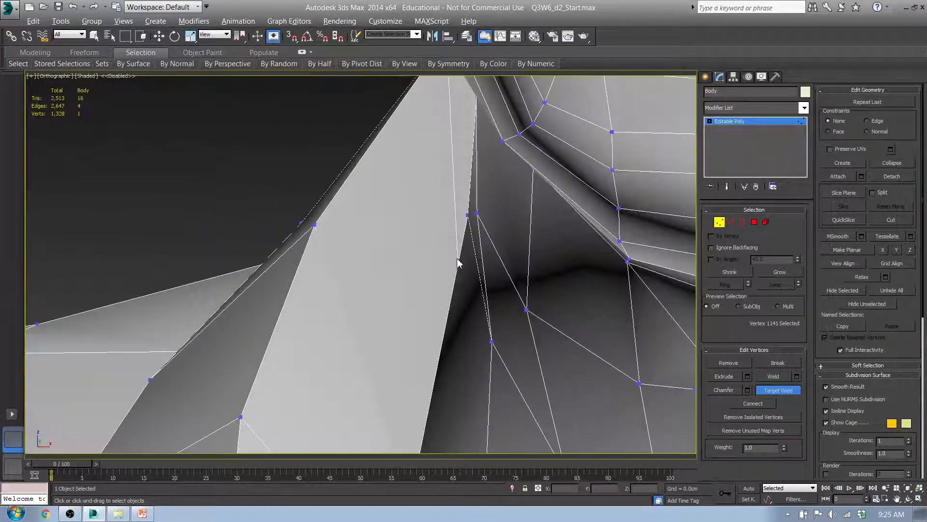
key("F3")
middle_click_drag(445, 265, 457, 263, "alt")
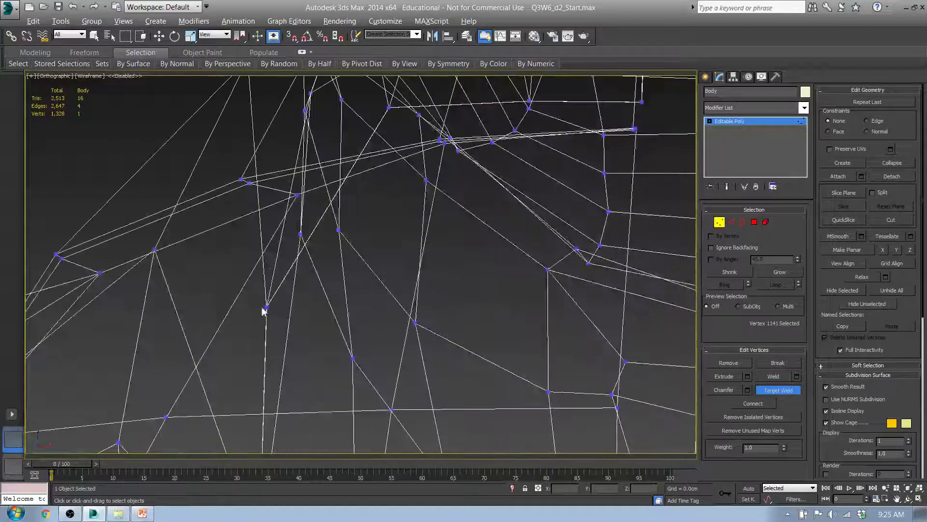
scroll(265, 308, "up", 8)
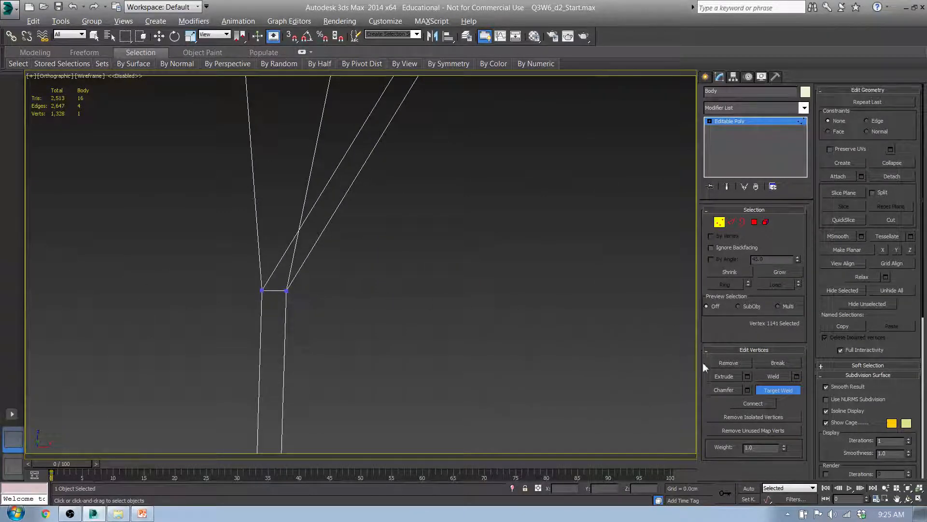
left_click(288, 290)
scroll(281, 282, "down", 6)
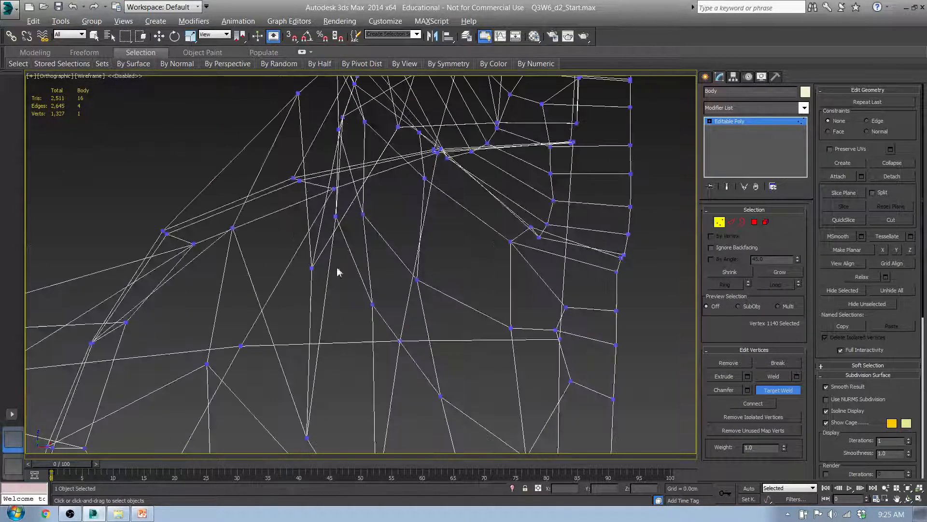
scroll(337, 272, "down", 10)
key("F3")
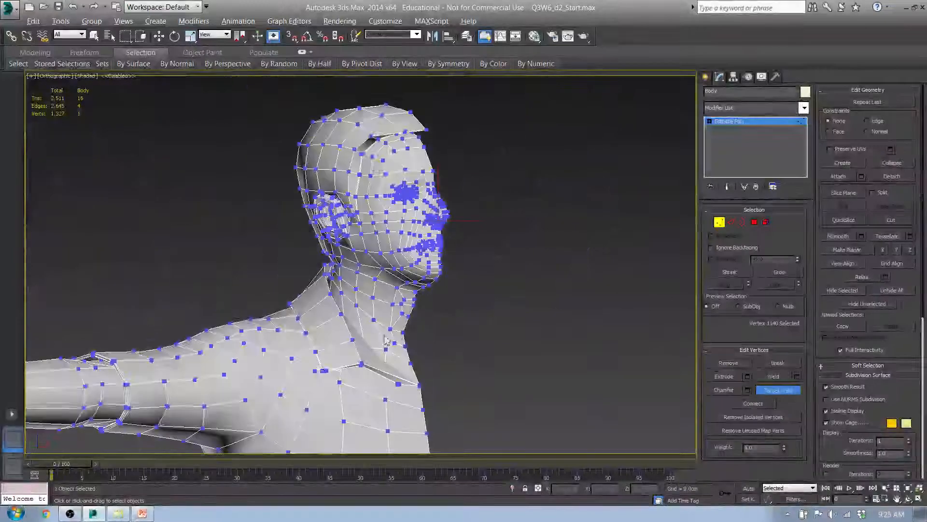
Step: Target-weld one of the doubled vertices at the front tip of the collarbone gap onto the lower neighbouring vertex
scroll(385, 336, "down", 3)
mouse_move(385, 333)
middle_mouse_down("alt")
mouse_move(343, 325)
mouse_move(414, 323)
mouse_move(392, 344)
mouse_move(511, 319)
middle_mouse_up("alt")
scroll(399, 335, "up", 8)
middle_click_drag(586, 331, 482, 318)
scroll(482, 318, "up", 8)
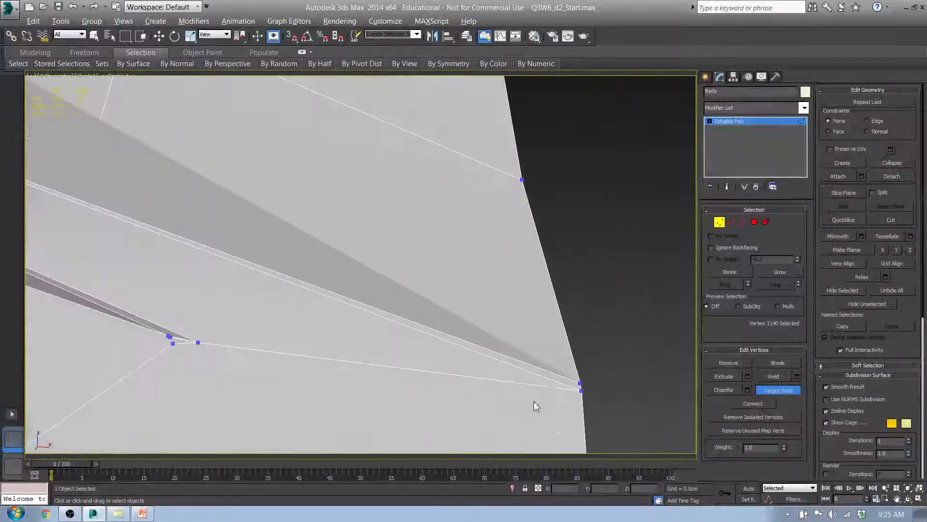
middle_click_drag(533, 401, 467, 357)
scroll(473, 356, "up", 3)
mouse_move(382, 356)
middle_mouse_down()
mouse_move(528, 367)
mouse_move(550, 392)
middle_mouse_up()
scroll(548, 390, "down", 5)
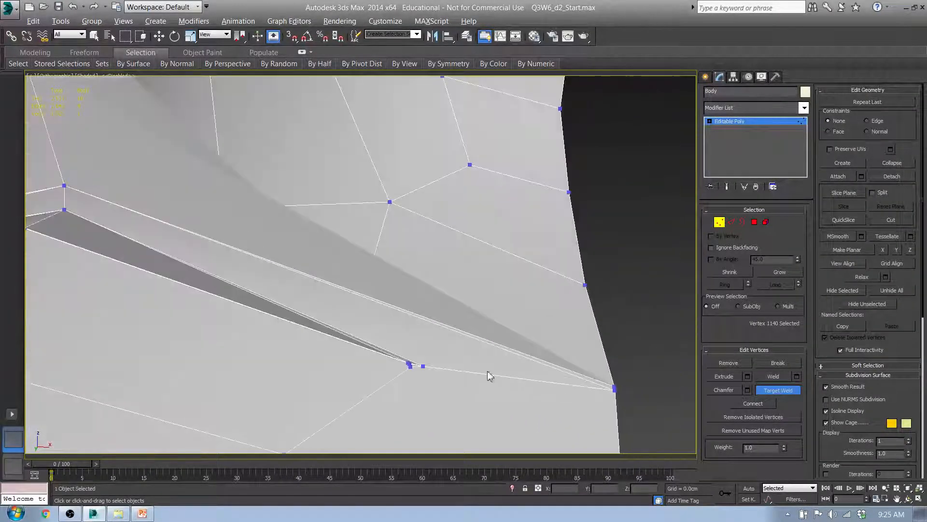
scroll(427, 376, "up", 8)
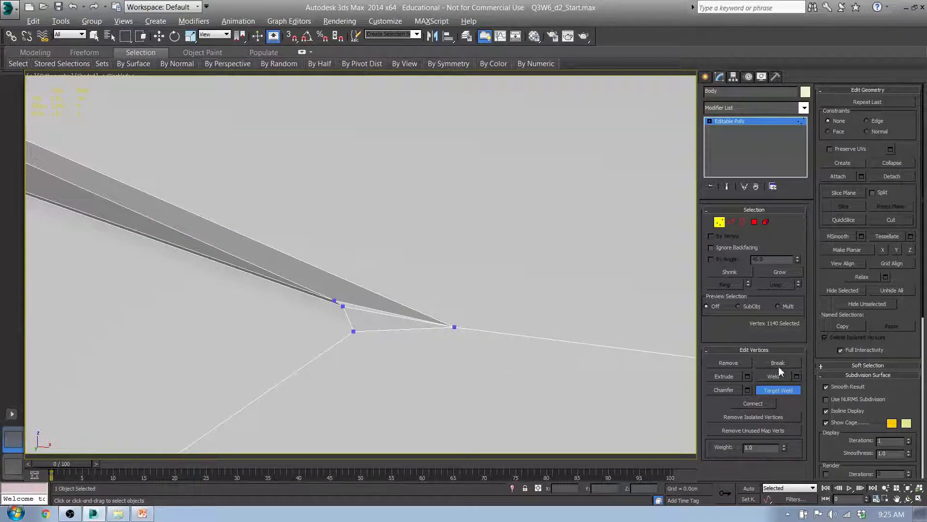
left_click(356, 331)
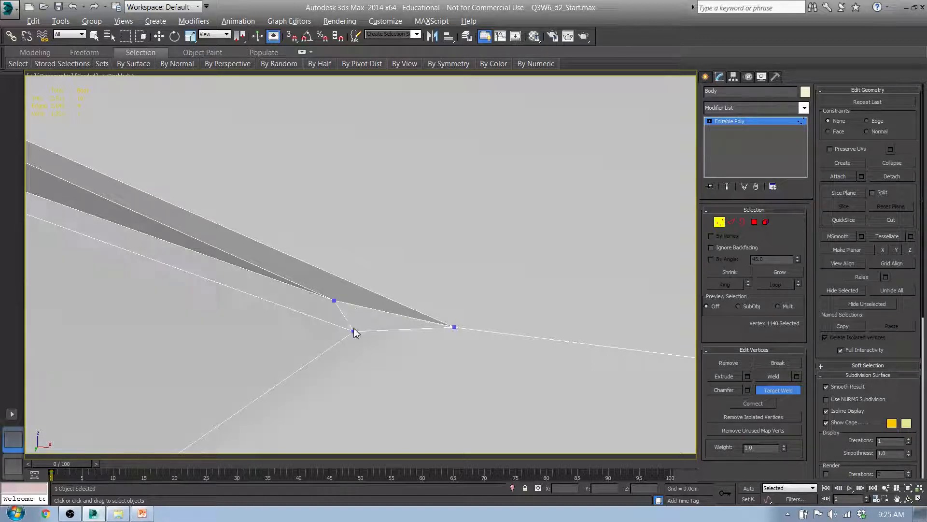
Step: Target-weld the remaining doubled vertices at the front tip of the collarbone gap together
left_click(336, 302)
middle_click_drag(336, 303, 333, 315, "alt")
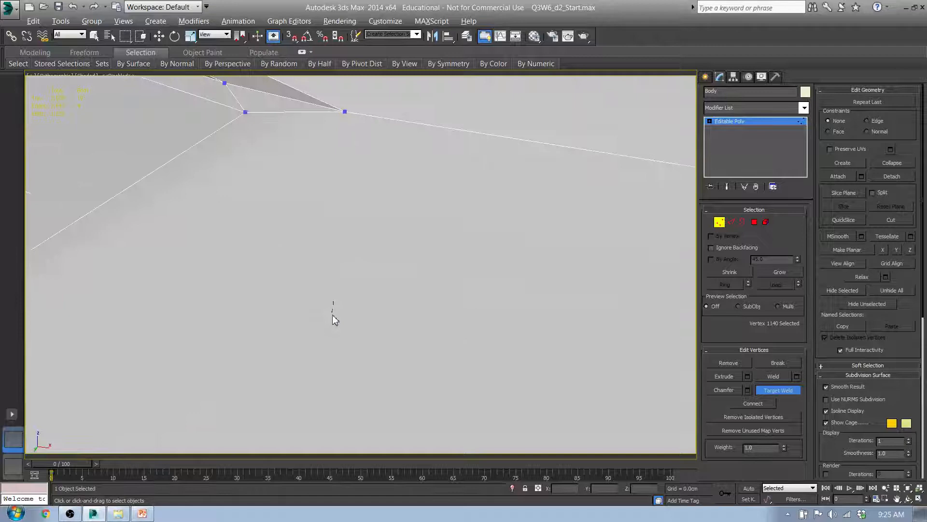
left_click(246, 112)
middle_click_drag(244, 114, 255, 141)
scroll(369, 242, "up", 5)
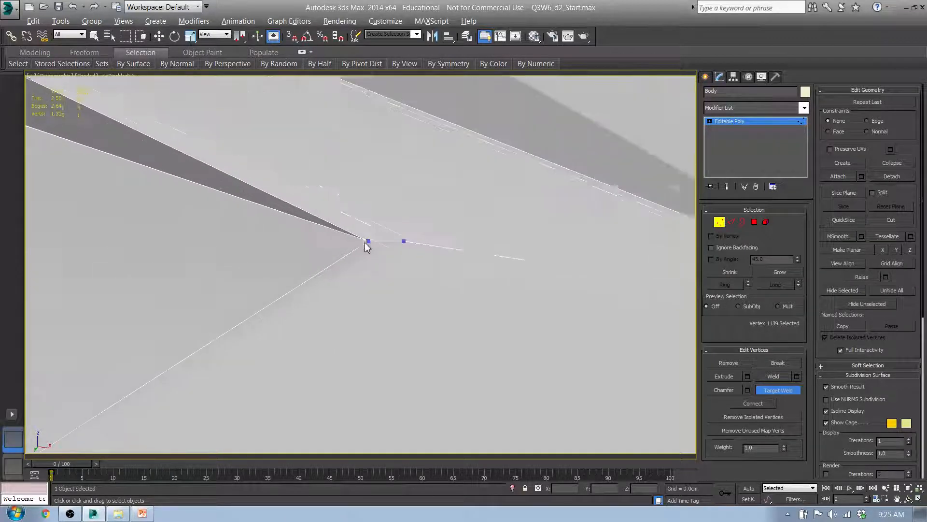
scroll(335, 235, "down", 4)
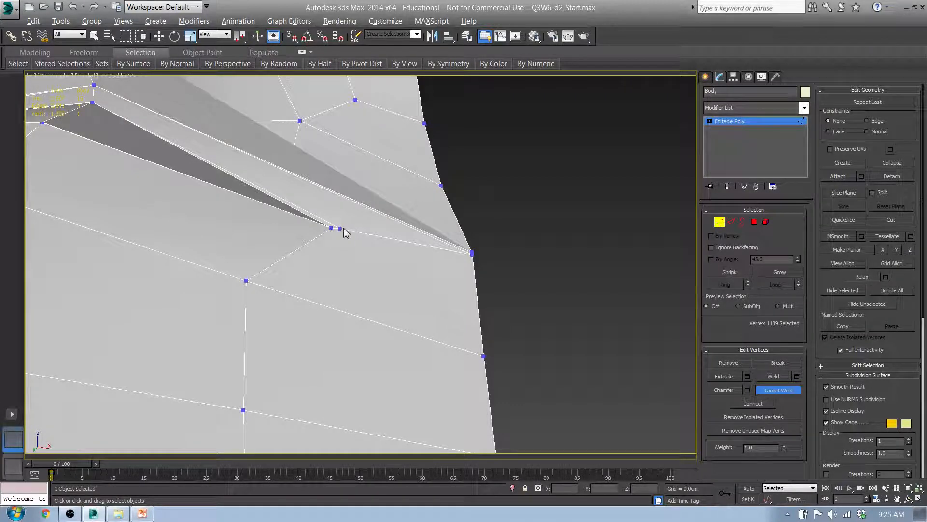
Step: Target-weld the doubled vertices along the short edge at the shoulder-side bend of the collarbone fold
middle_click_drag(280, 223, 437, 337)
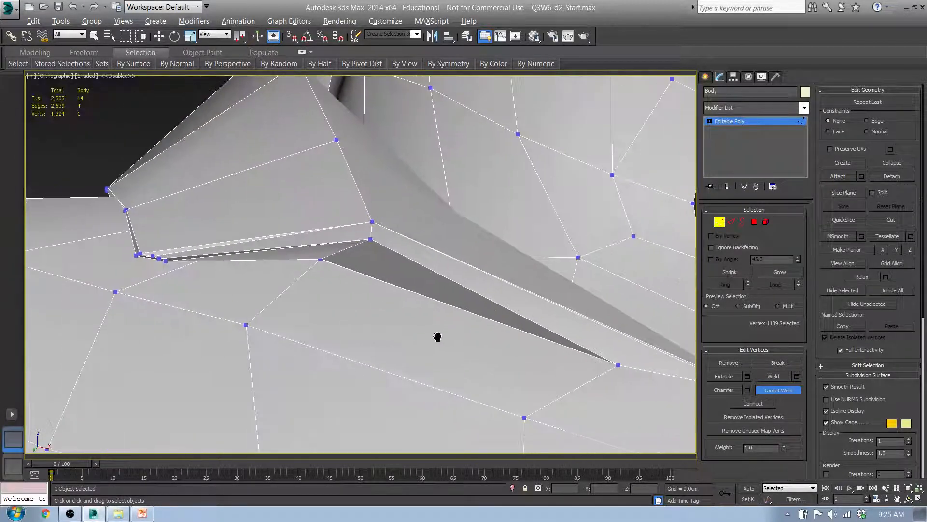
scroll(367, 235, "up", 2)
middle_click_drag(134, 230, 332, 229)
scroll(275, 259, "up", 4)
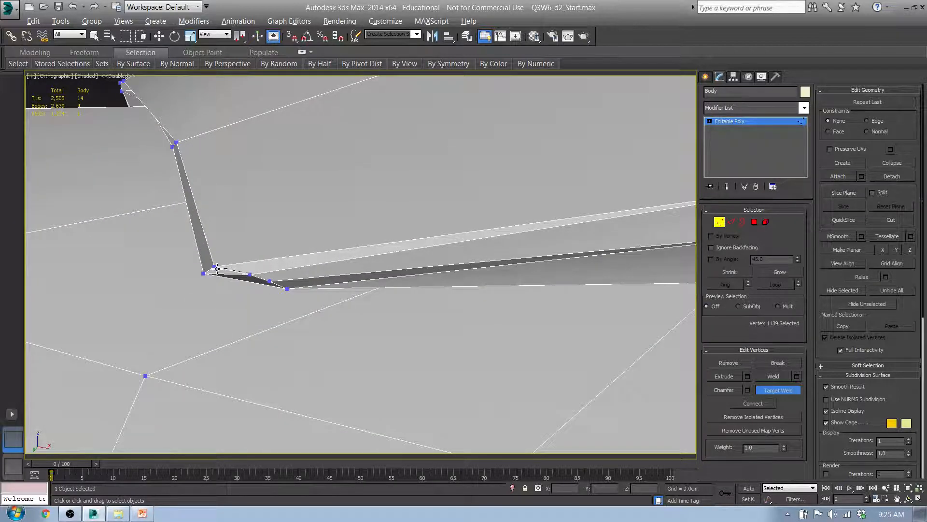
left_click(217, 268)
middle_click_drag(216, 275, 378, 350, "alt")
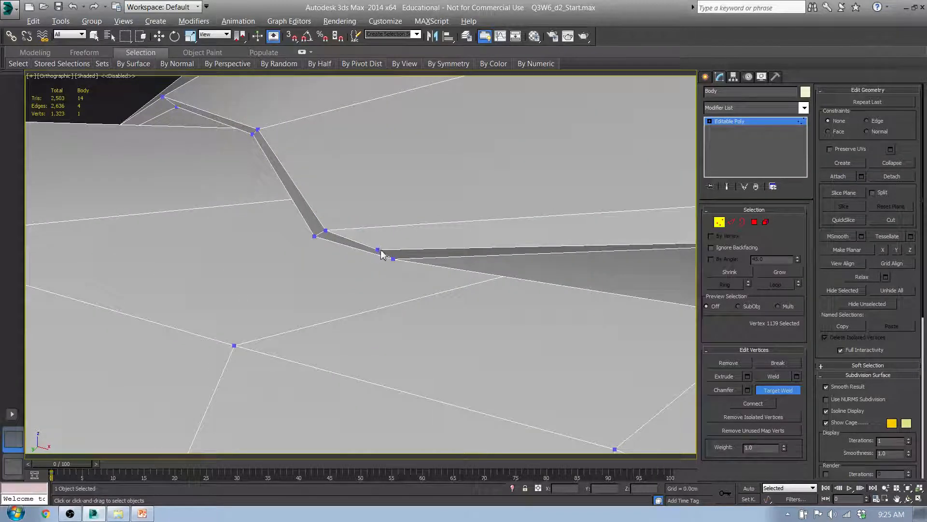
left_click(394, 261)
Step: Target-weld the lower vertex of the doubled pair at the shoulder-side bend onto the corner vertex where the gap begins
middle_click_drag(369, 272, 176, 307, "alt")
scroll(177, 307, "down", 6)
scroll(295, 296, "up", 6)
middle_click_drag(121, 269, 632, 280)
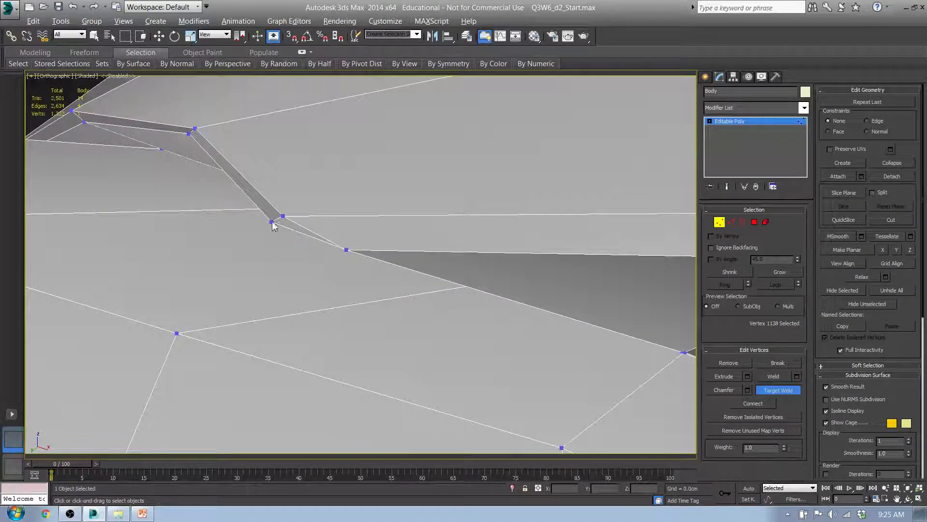
left_click(347, 251)
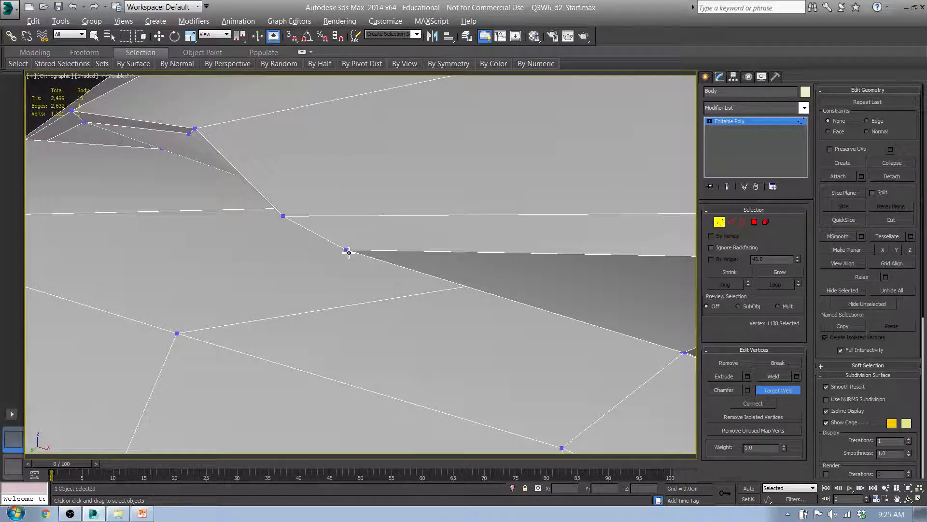
Step: Move the vertex at the shoulder-side corner of the collarbone gap outward along the fold toward the neighbouring bend vertex
key("w")
left_click(349, 253)
middle_click_drag(359, 242, 350, 271, "alt")
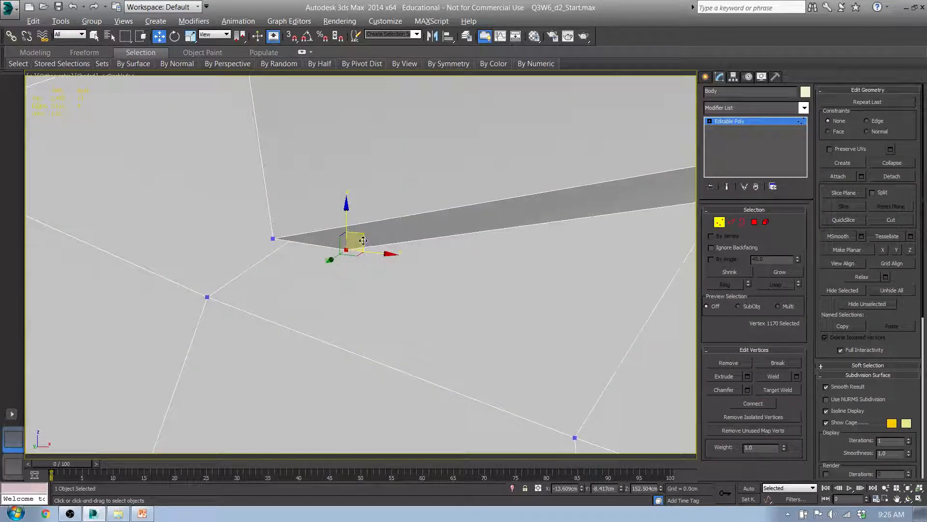
left_click_drag(362, 238, 305, 245)
middle_click_drag(305, 244, 356, 341, "alt")
Step: Examine the collarbone fold and the neck's front edge in wireframe display for leftover doubled vertices
scroll(382, 365, "up", 5)
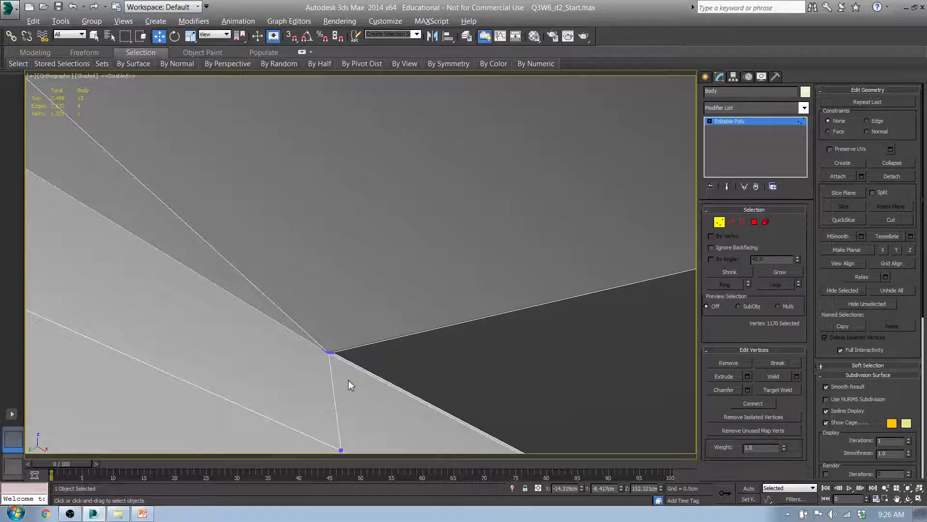
key("F3")
scroll(348, 382, "down", 4)
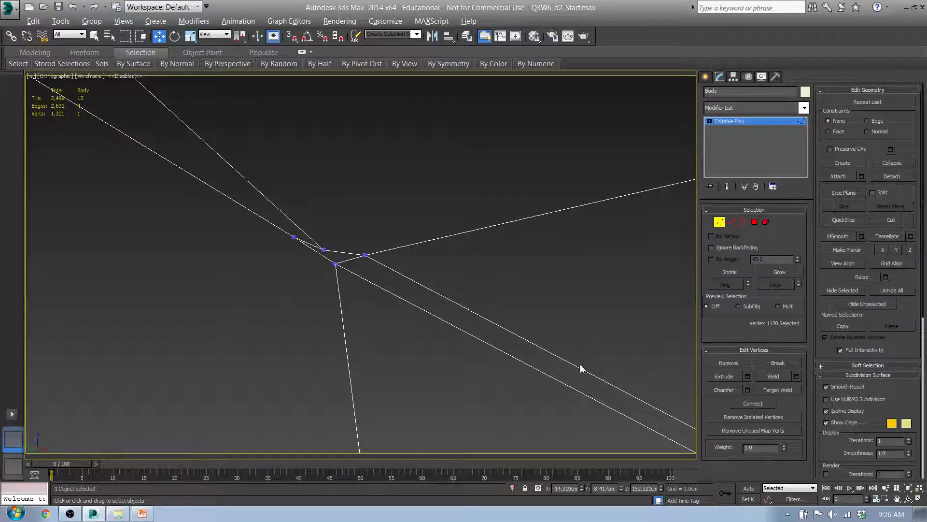
middle_click_drag(580, 368, 117, 183)
middle_click_drag(476, 318, 307, 250)
scroll(464, 379, "down", 5)
middle_click_drag(463, 378, 478, 392, "alt")
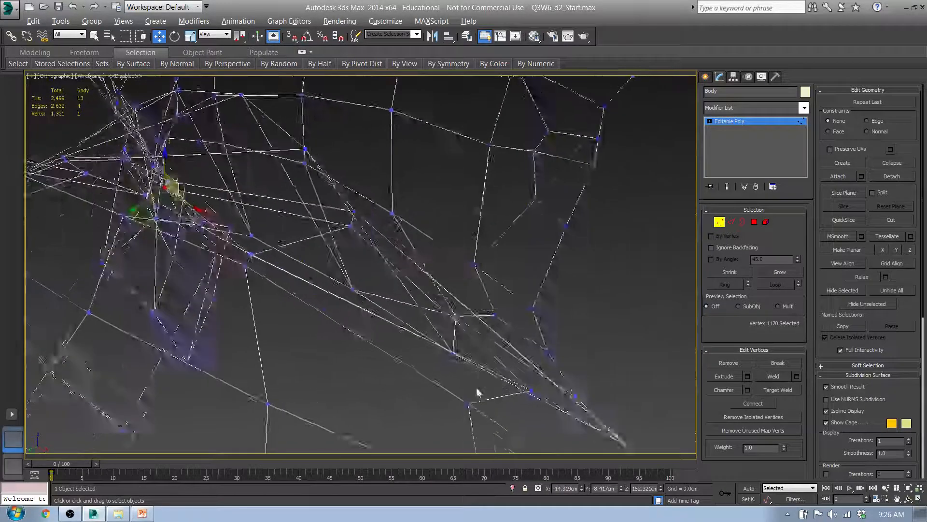
scroll(477, 392, "up", 8)
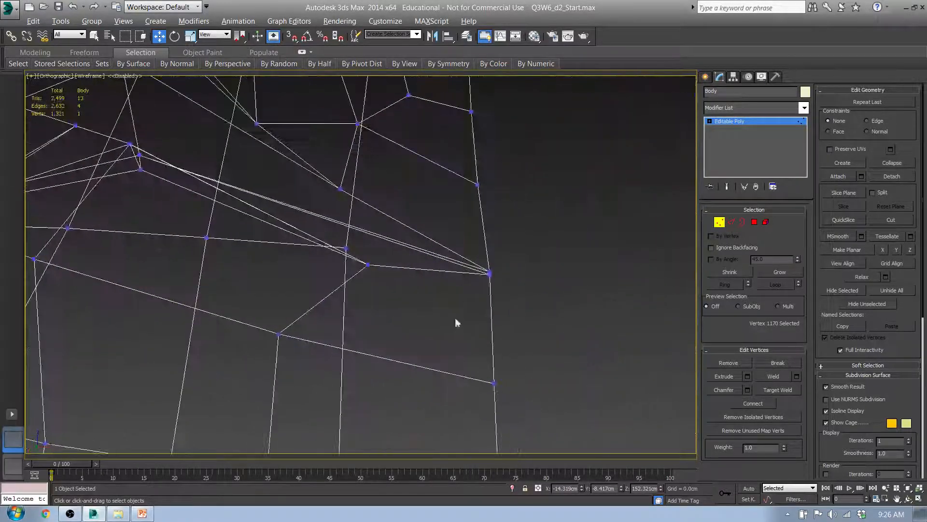
scroll(497, 263, "up", 4)
scroll(455, 320, "down", 6)
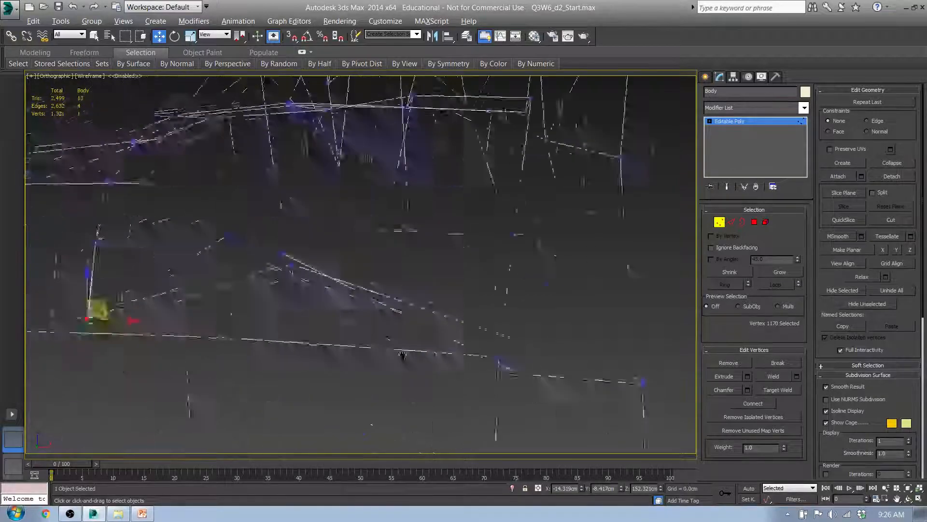
middle_click_drag(402, 354, 488, 334)
mouse_move(427, 325)
middle_mouse_down("alt")
mouse_move(435, 304)
mouse_move(458, 319)
mouse_move(461, 309)
mouse_move(413, 332)
middle_mouse_up("alt")
middle_click_drag(391, 391, 228, 296)
scroll(374, 371, "up", 8)
scroll(411, 395, "down", 3)
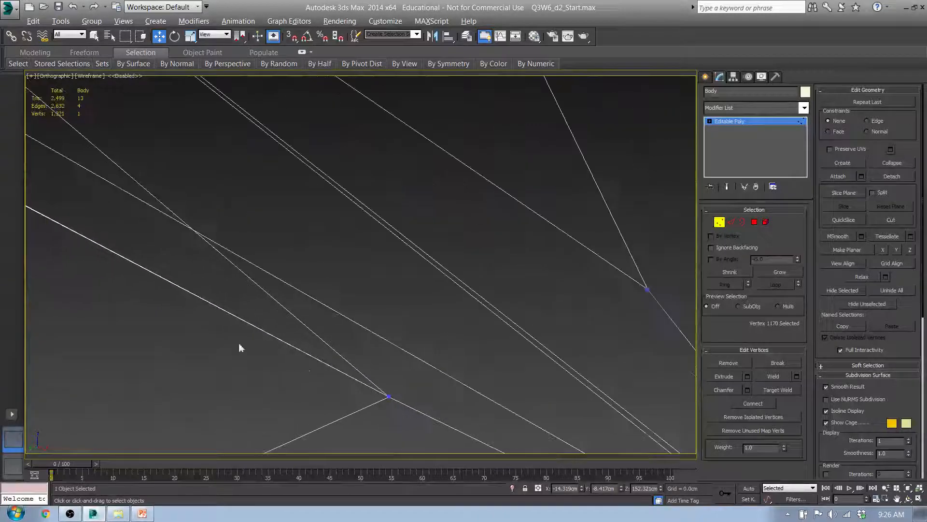
Step: Weld the cluster of four nearly coincident vertices on the collarbone fold into one, and restore shaded display
middle_click_drag(239, 344, 499, 400)
scroll(392, 347, "down", 6)
middle_click_drag(191, 282, 317, 367)
scroll(275, 292, "up", 8)
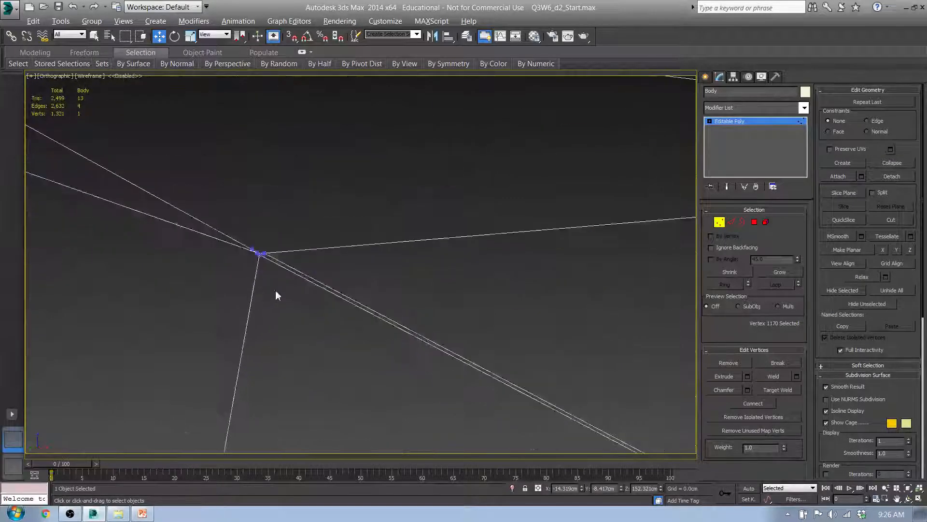
scroll(277, 295, "up", 5)
left_click_drag(270, 261, 581, 360)
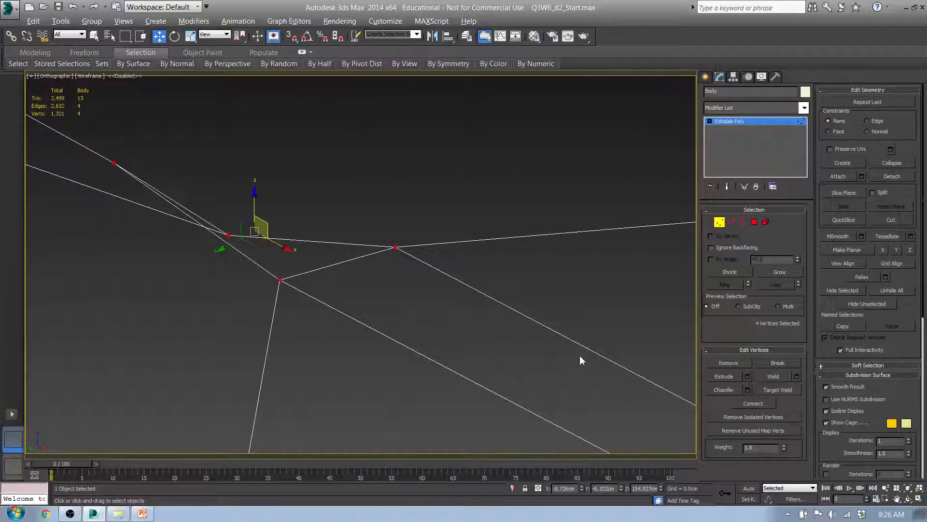
left_click(797, 376)
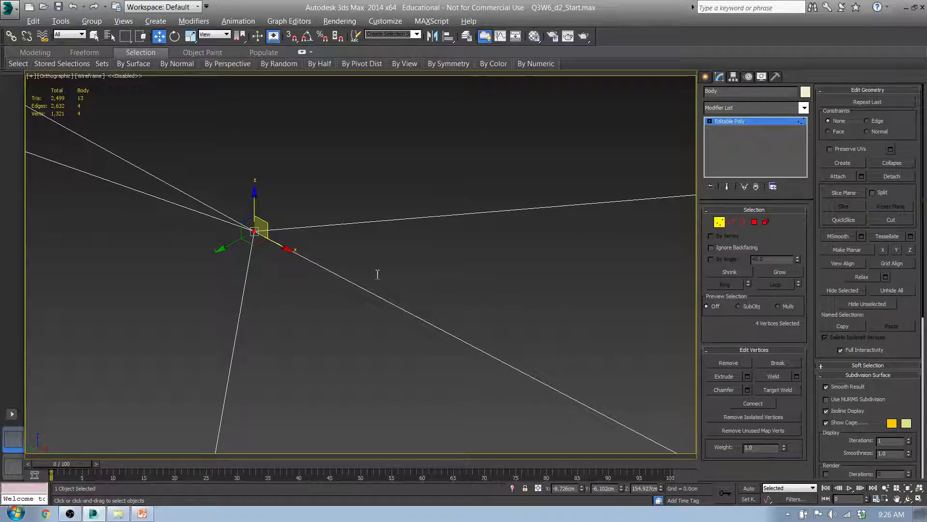
scroll(224, 312, "down", 5)
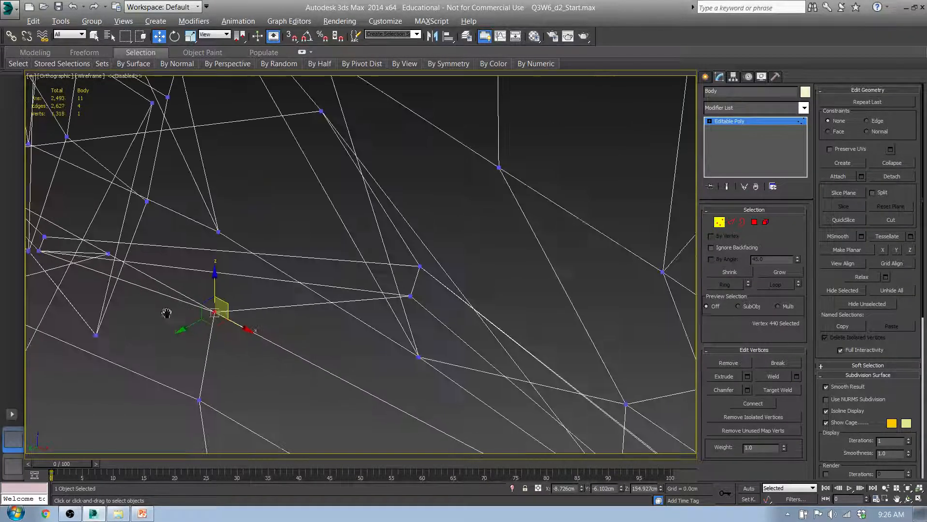
middle_click_drag(166, 314, 442, 326)
key("F3")
Step: Move the lower vertex of the near-coincident pair above the shoulder-side bend slightly down, away from the rim
scroll(327, 321, "up", 4)
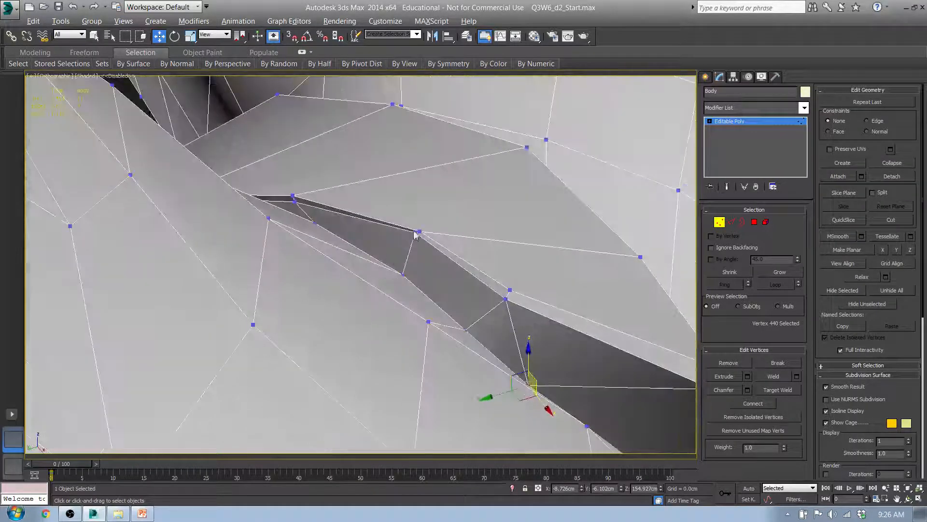
left_click(416, 234)
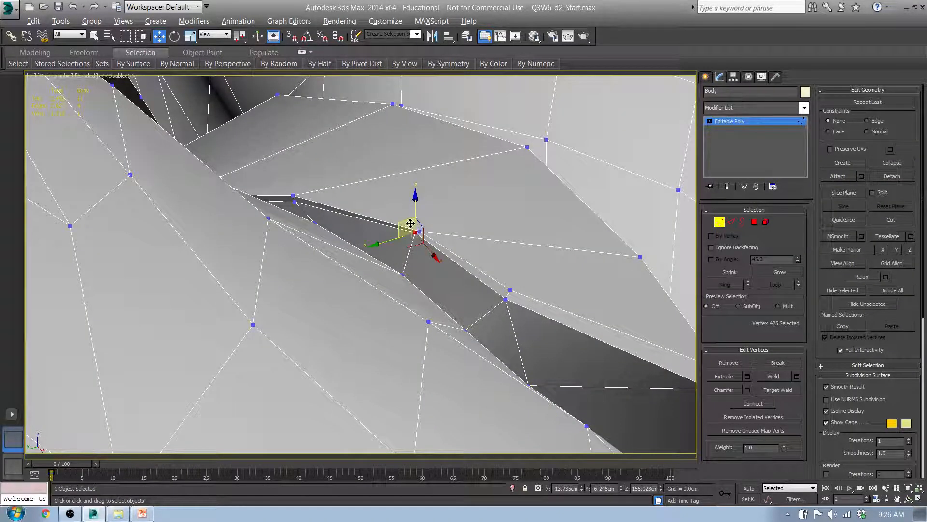
left_click_drag(410, 223, 410, 232)
middle_click_drag(394, 261, 449, 272, "alt")
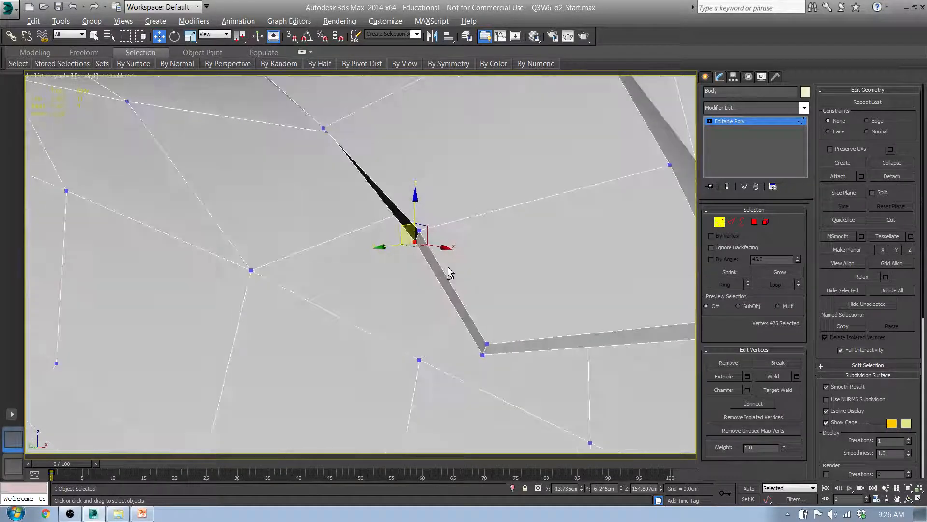
Step: Move the next vertex up the neck-side edge of the fold away from its near-coincident neighbour to widen the slit
left_click(324, 129)
left_click_drag(315, 113, 318, 133)
left_click(323, 128)
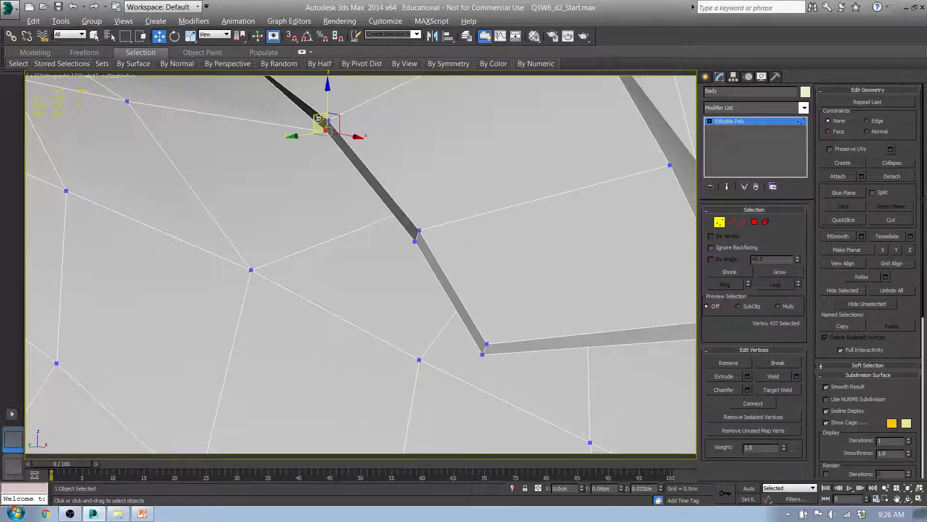
middle_click_drag(313, 124, 273, 264, "alt")
left_click_drag(282, 264, 297, 273)
Step: Move the rim vertex at the following bend up the neck-side edge slightly upward, away from its neighbour
left_click(98, 146)
middle_click_drag(103, 150, 327, 294)
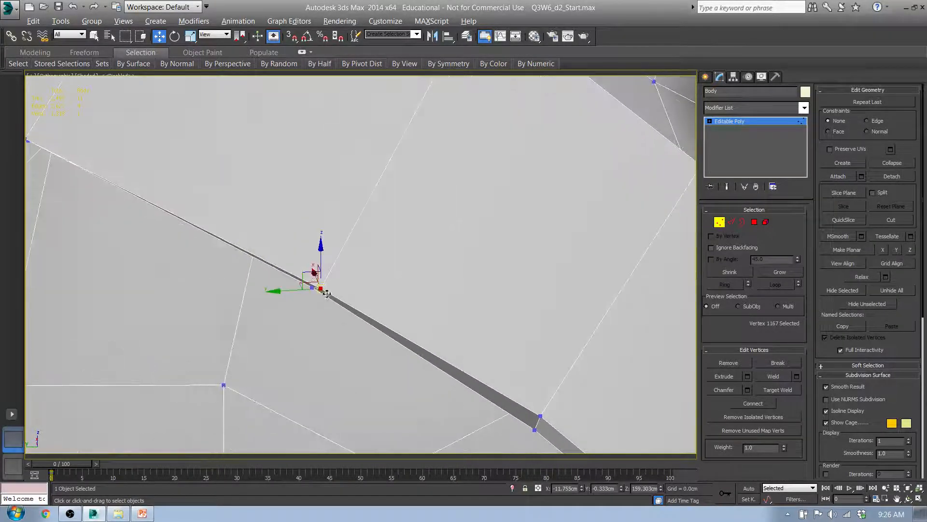
left_click_drag(312, 275, 301, 262)
middle_click_drag(196, 234, 478, 300)
middle_click_drag(310, 219, 426, 211, "alt")
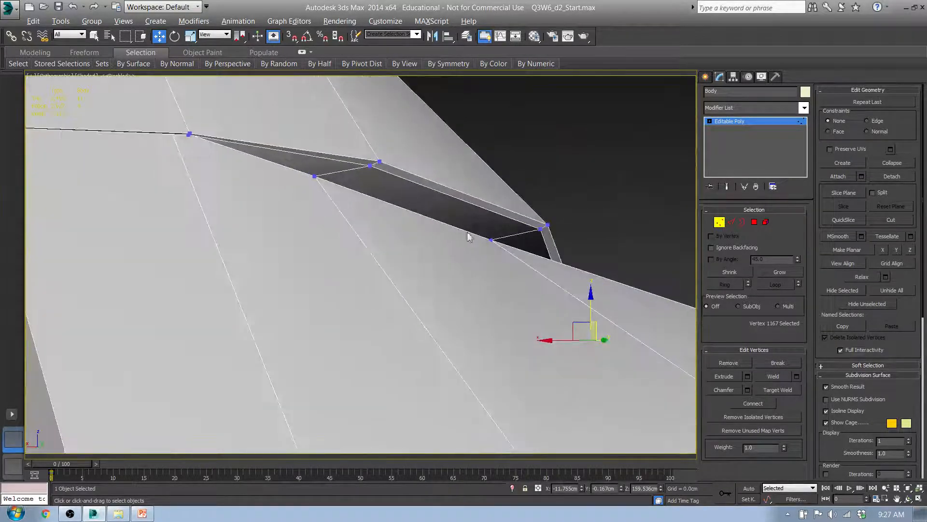
Step: Switch to polygon level and select all polygons with more than 4 sides
scroll(410, 207, "down", 5)
middle_click_drag(234, 170, 252, 215)
scroll(252, 215, "down", 4)
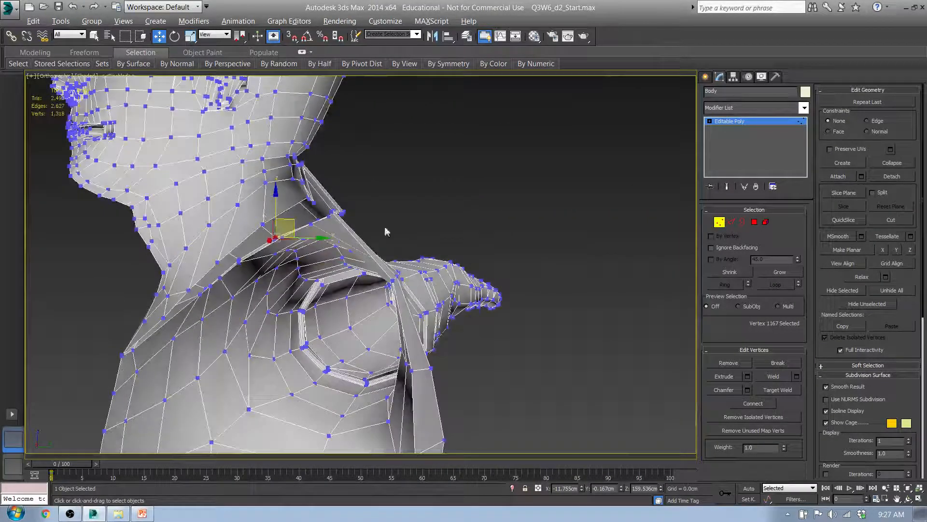
left_click(754, 222)
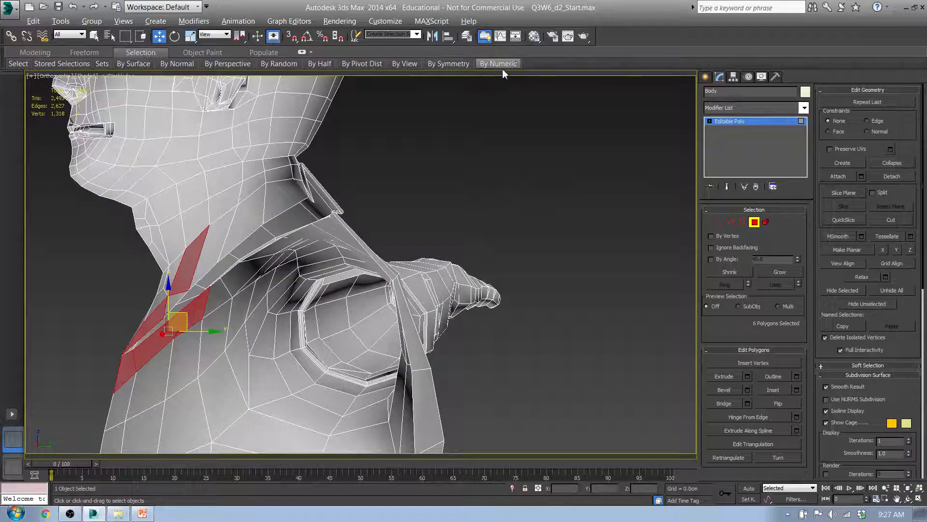
left_click(511, 83)
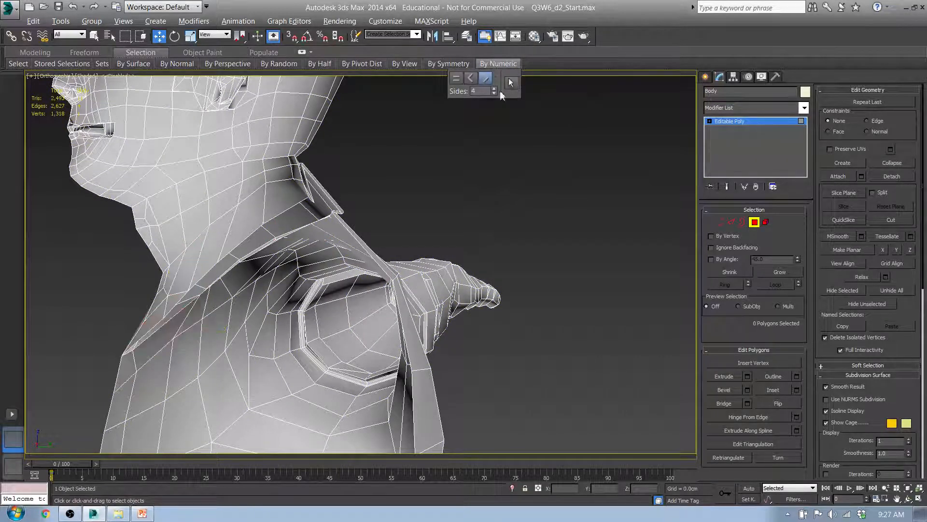
Step: Examine the half body's torso, arm, neck and head for any remaining selected polygons
middle_click_drag(328, 261, 215, 212, "alt")
scroll(472, 281, "up", 3)
key("z")
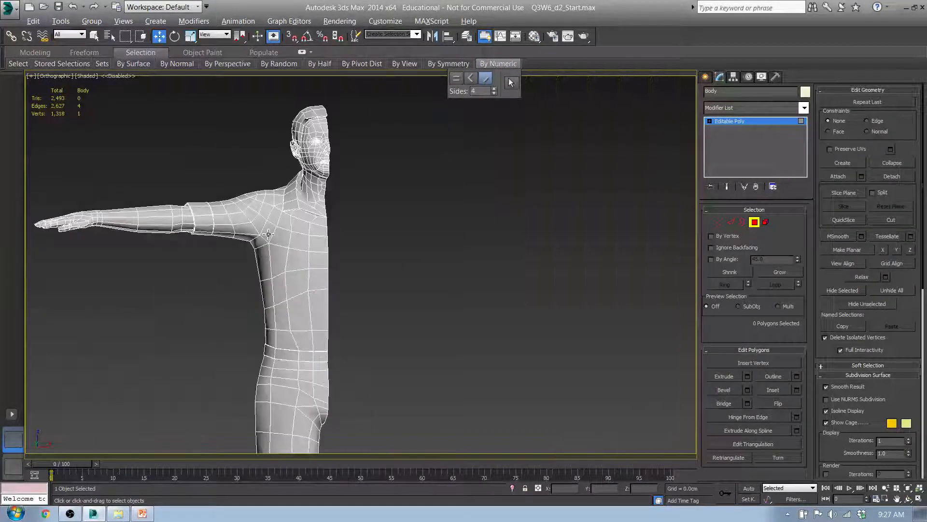
middle_click_drag(443, 126, 306, 227)
scroll(359, 206, "up", 7)
scroll(358, 205, "down", 1)
scroll(307, 226, "down", 3)
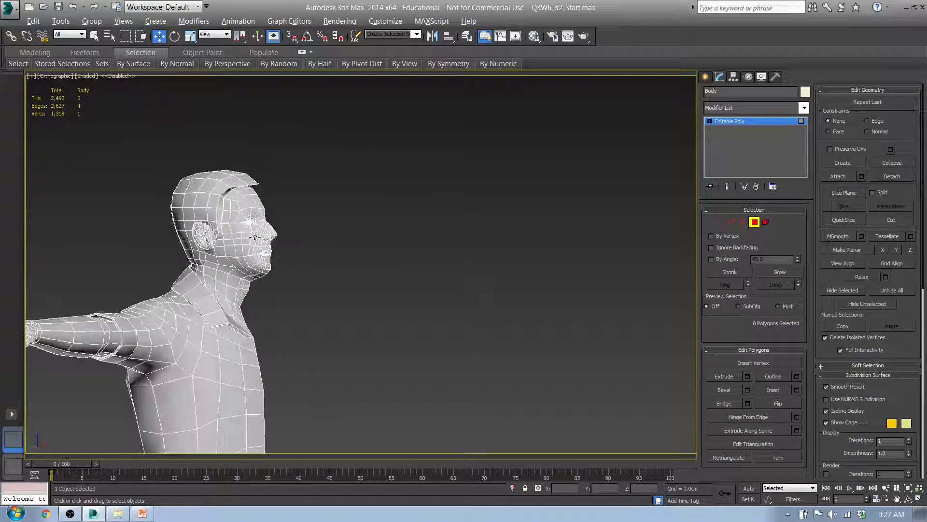
scroll(214, 251, "down", 6)
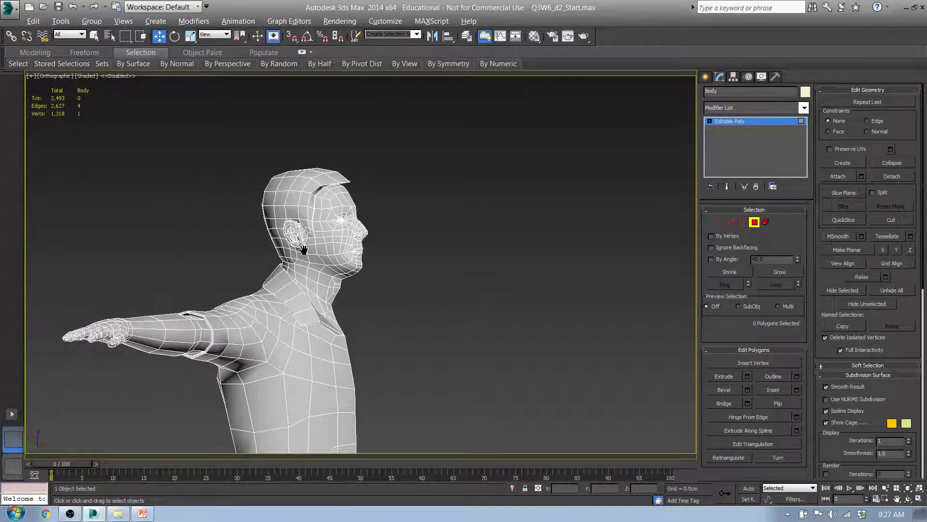
Step: Leave polygon level on the half body and reset its transform with the Reset XForm utility
scroll(349, 290, "up", 8)
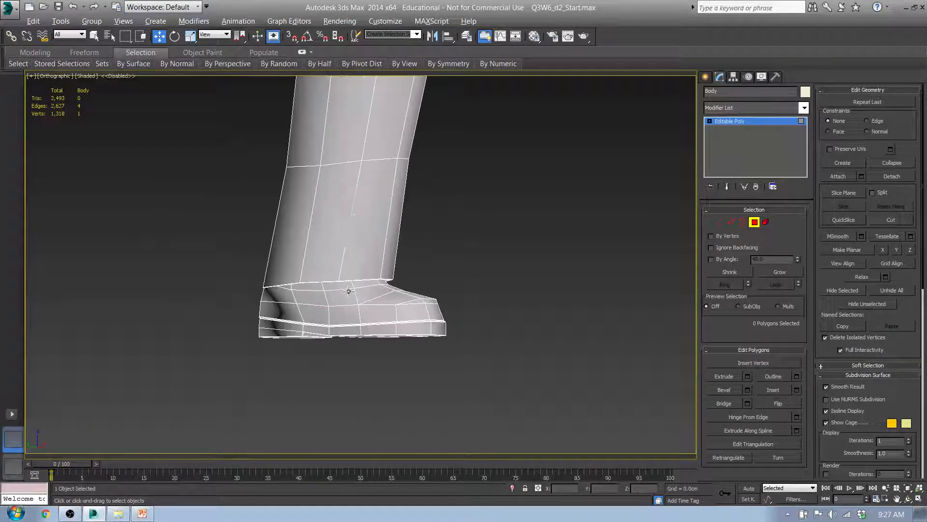
scroll(343, 279, "down", 8)
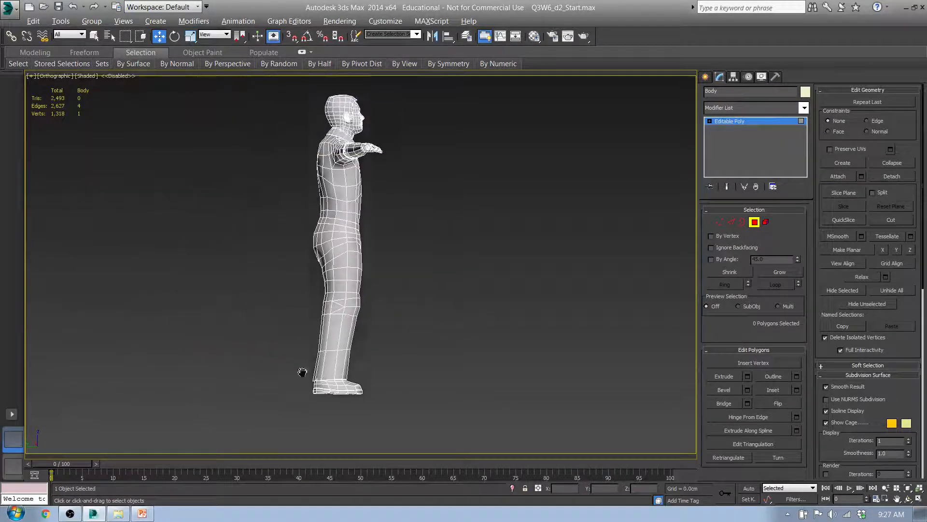
middle_click_drag(350, 250, 319, 252, "alt")
scroll(412, 205, "up", 10)
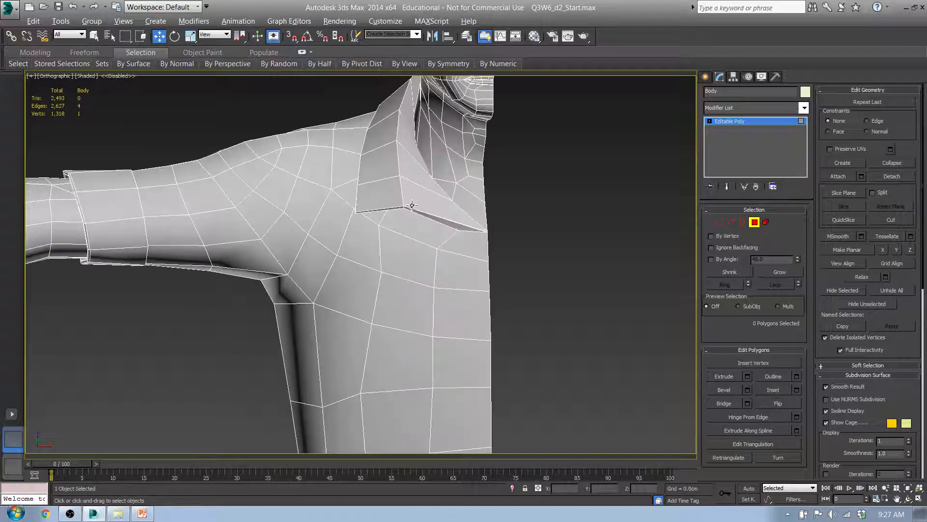
left_click(755, 222)
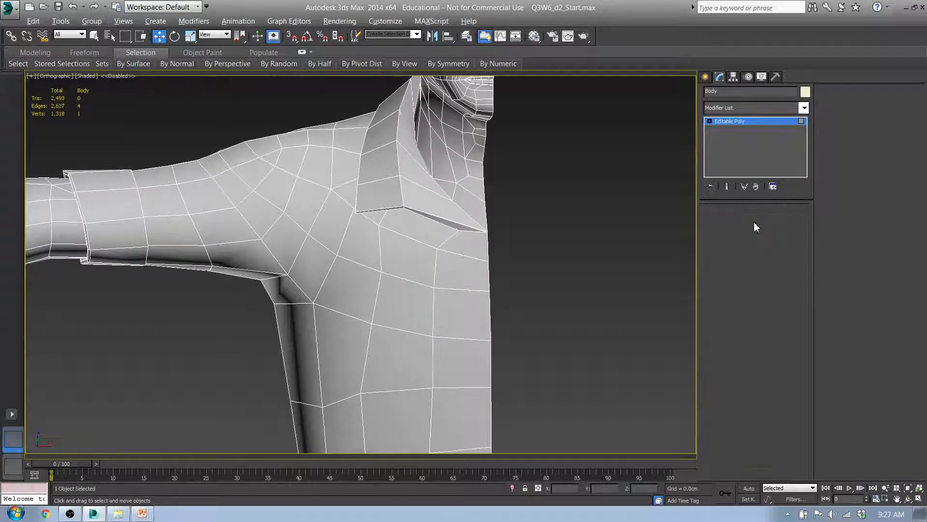
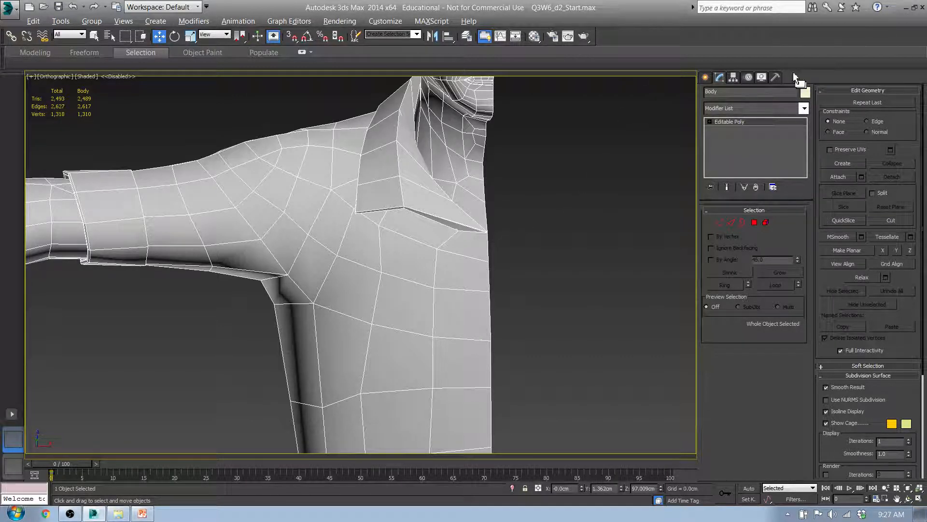
left_click(777, 77)
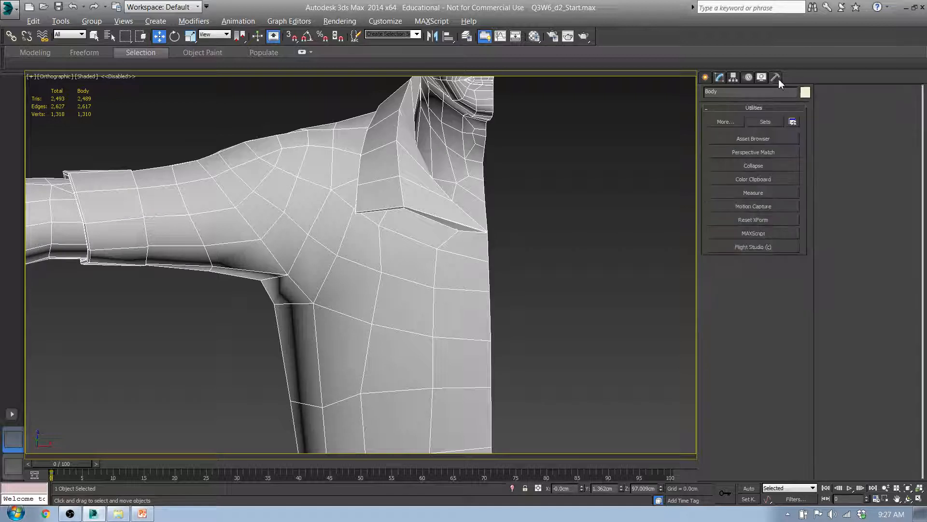
left_click(762, 223)
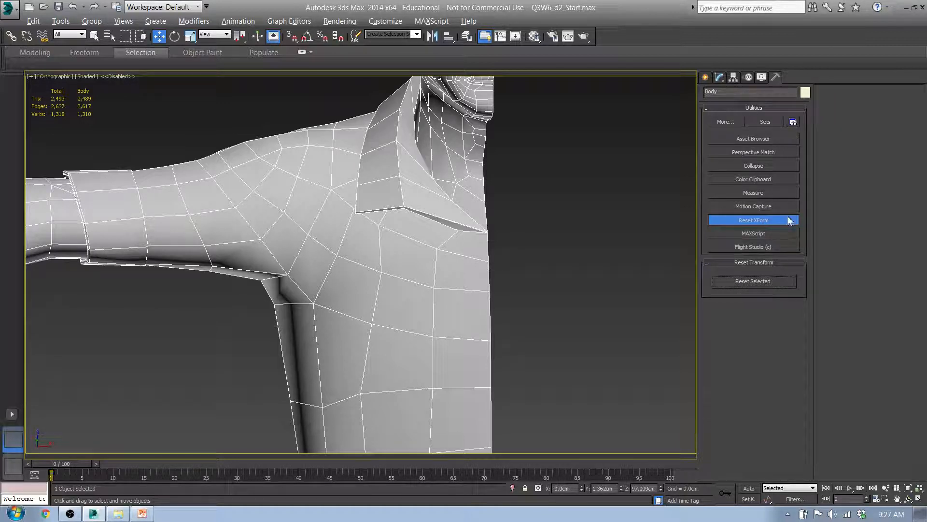
left_click(752, 281)
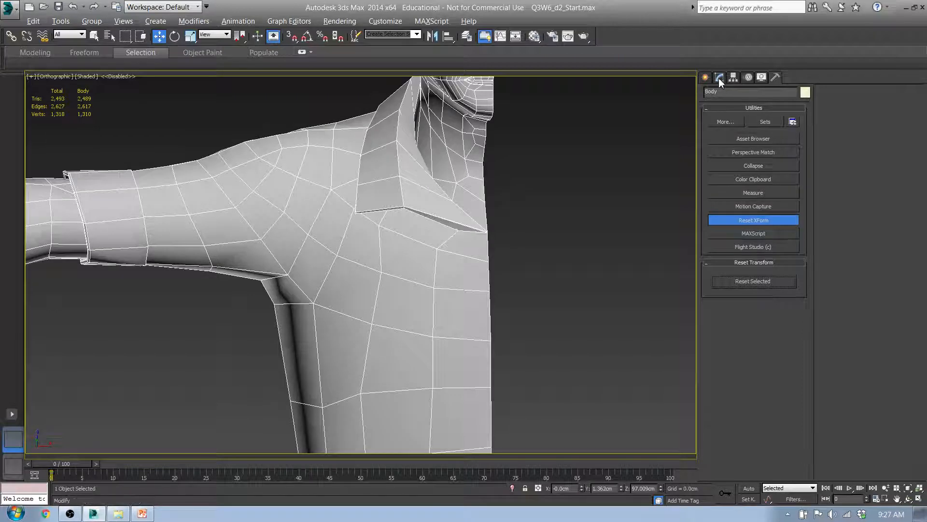
Step: Check the half body's shading with edged faces switched off, and restore the edge display
scroll(385, 222, "down", 6)
middle_click_drag(396, 176, 340, 252, "alt")
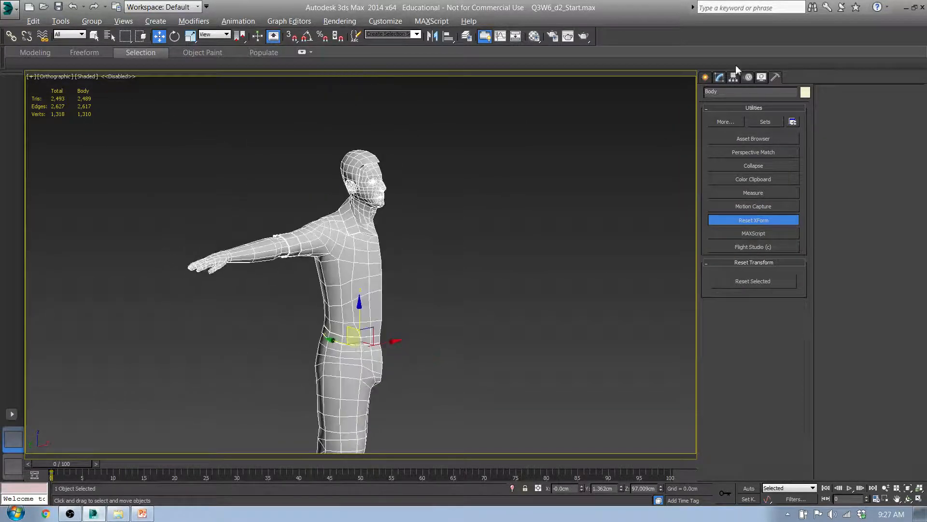
left_click(706, 77)
key("F4")
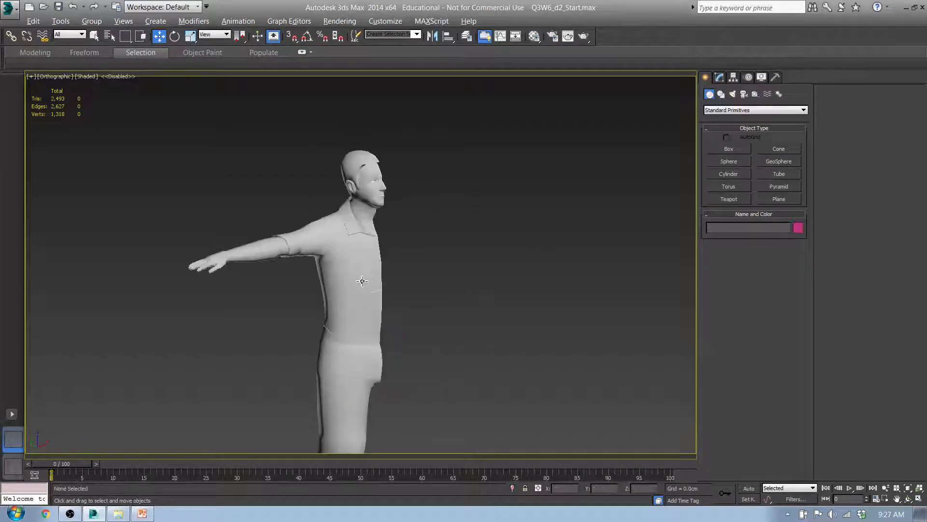
key("F4")
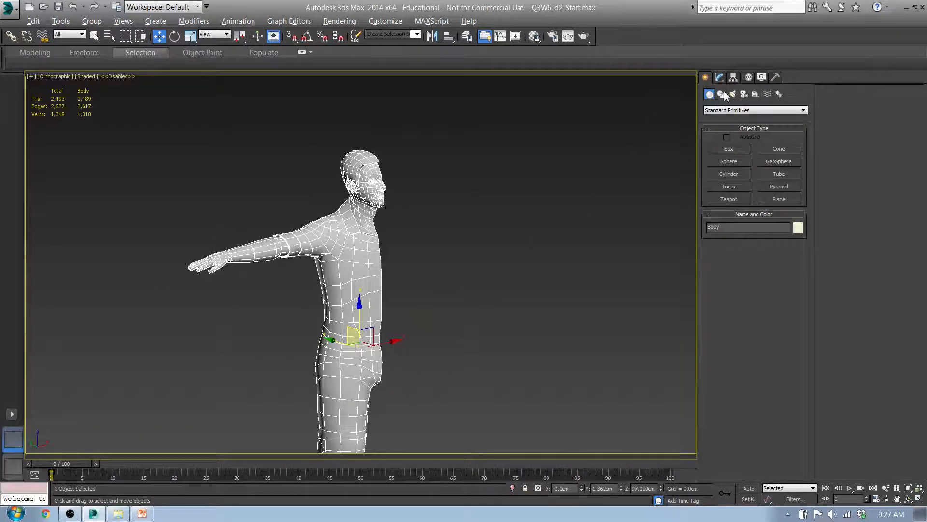
Step: Collapse the body's whole modifier stack, including XForm, into the editable poly
left_click(719, 78)
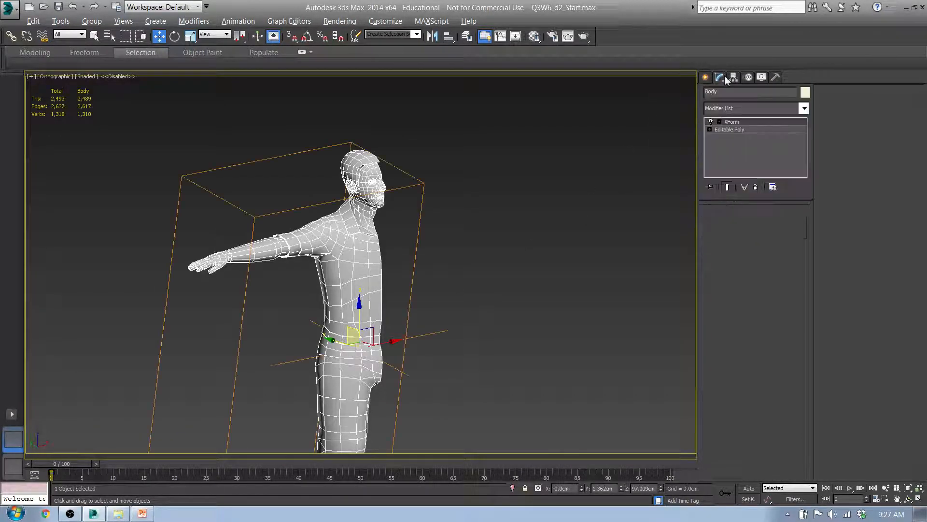
right_click(741, 124)
left_click(791, 230)
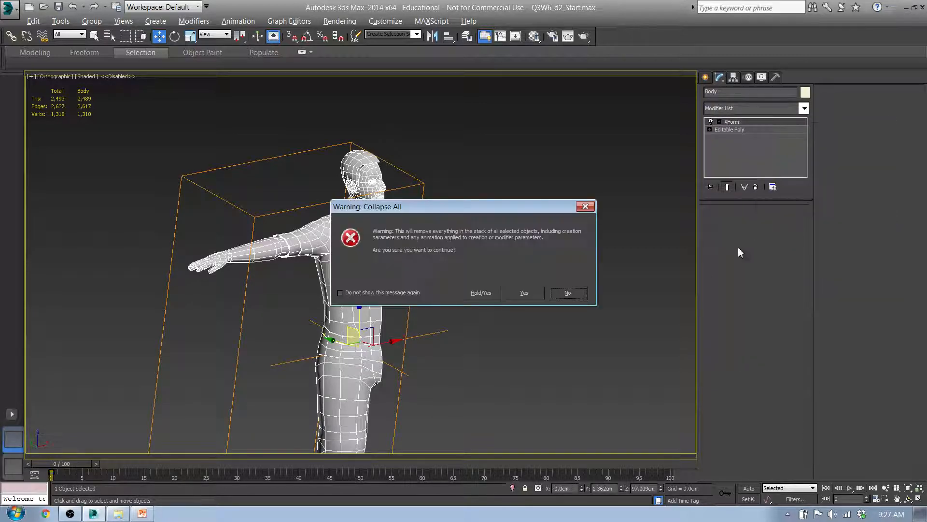
left_click(524, 293)
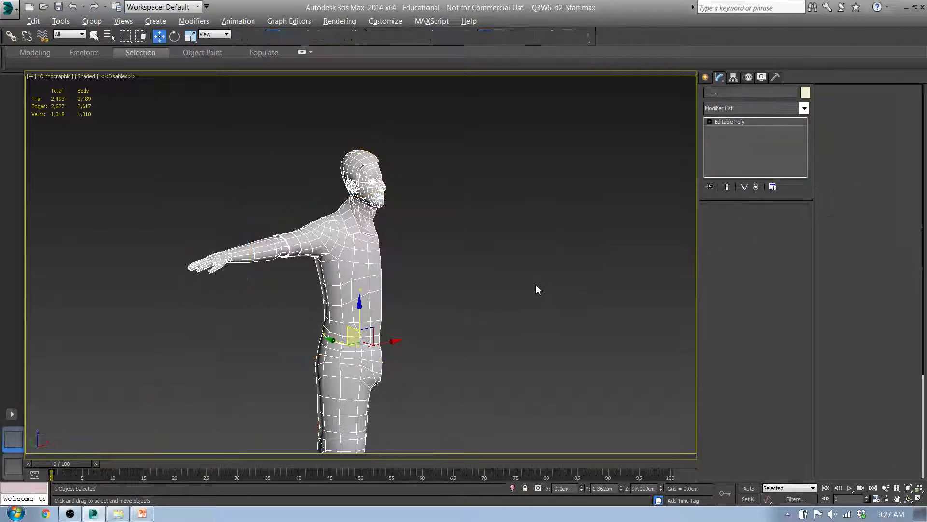
Step: Enter polygon level and select all polygons of the half body to inspect which way the faces point
left_click(304, 256)
left_click(356, 248)
scroll(355, 302, "up", 2)
scroll(355, 302, "down", 3)
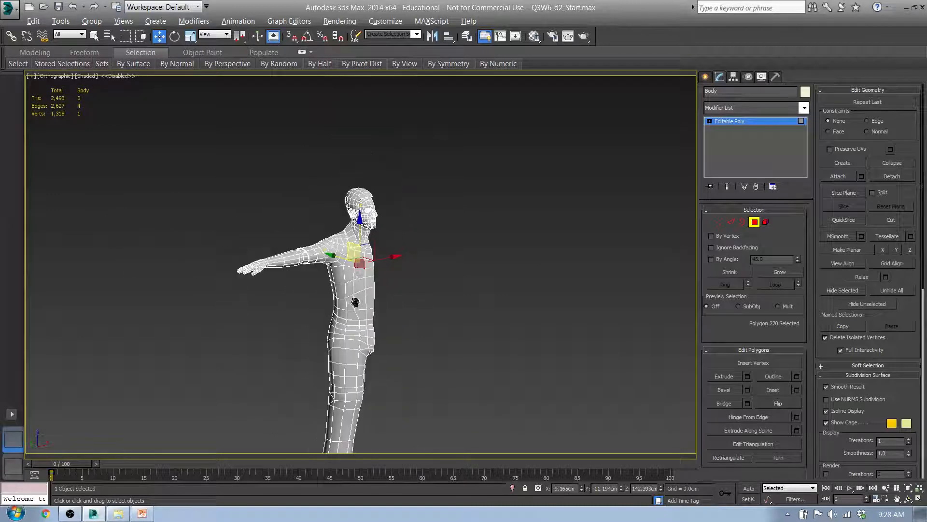
middle_click_drag(355, 302, 380, 224)
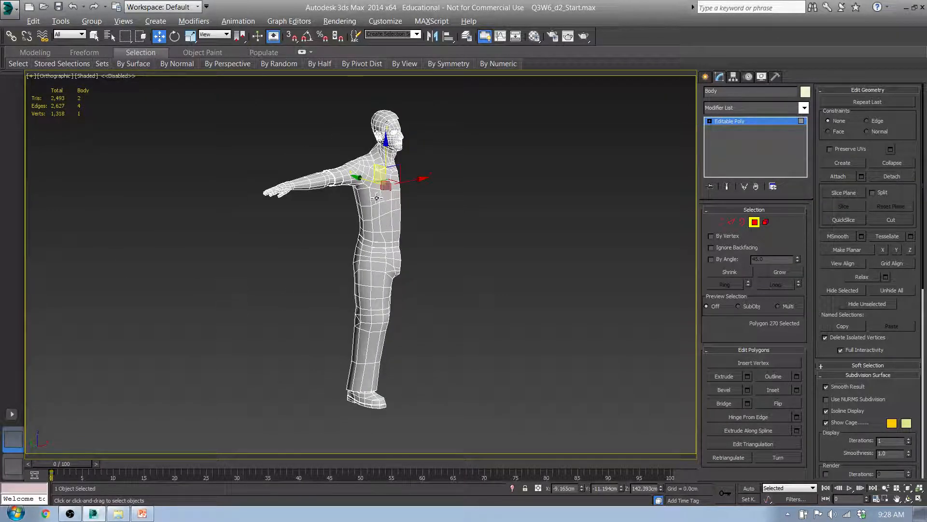
key("ctrl+a")
scroll(375, 195, "up", 4)
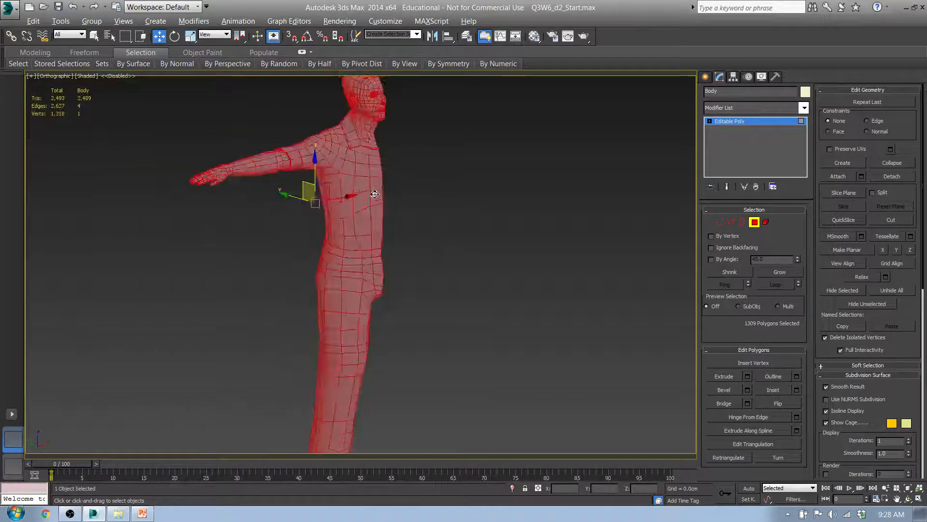
scroll(375, 194, "up", 5)
mouse_move(422, 223)
middle_mouse_down("alt")
mouse_move(372, 222)
mouse_move(321, 190)
mouse_move(329, 217)
mouse_move(425, 229)
middle_mouse_up("alt")
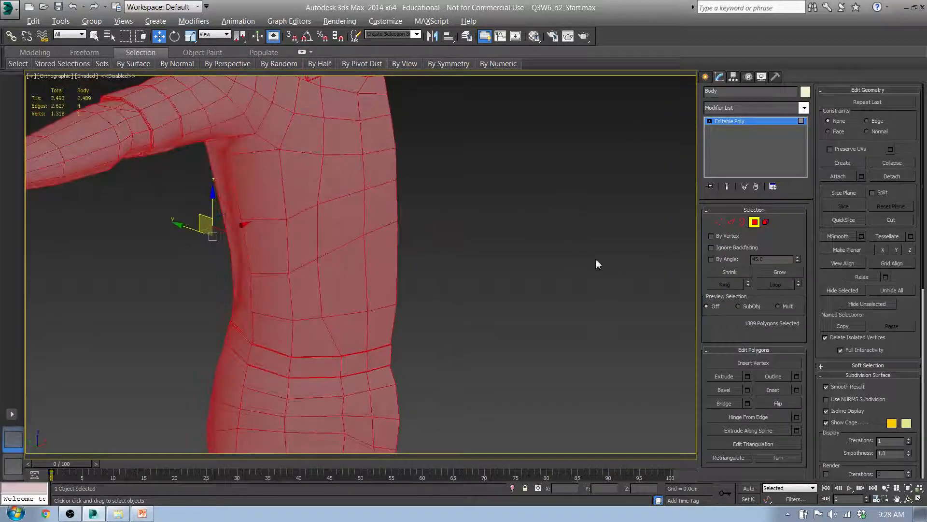
scroll(524, 264, "down", 5)
mouse_move(487, 237)
middle_mouse_down("alt")
mouse_move(491, 250)
mouse_move(499, 241)
middle_mouse_up("alt")
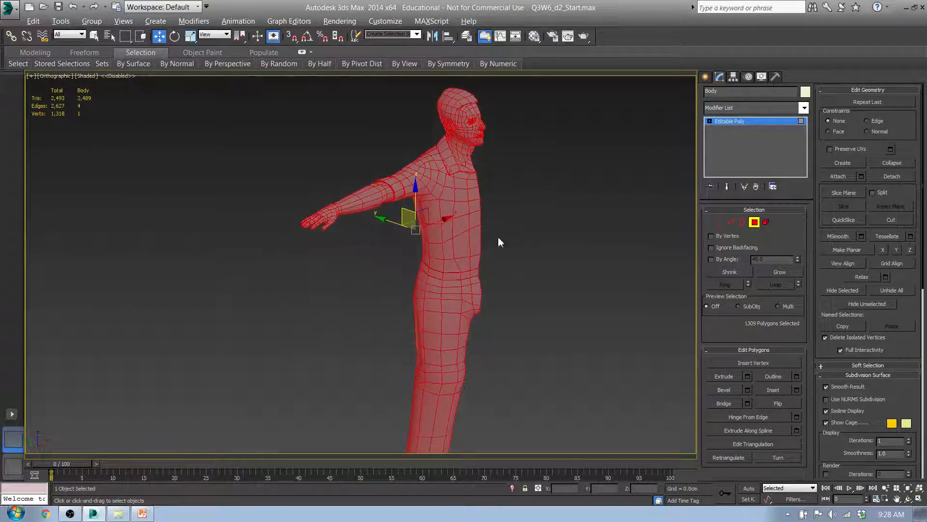
Step: Turn on Ignore Backfacing and select a few torso polygons to test the direction of the face normals
left_click(711, 247)
left_click(486, 211)
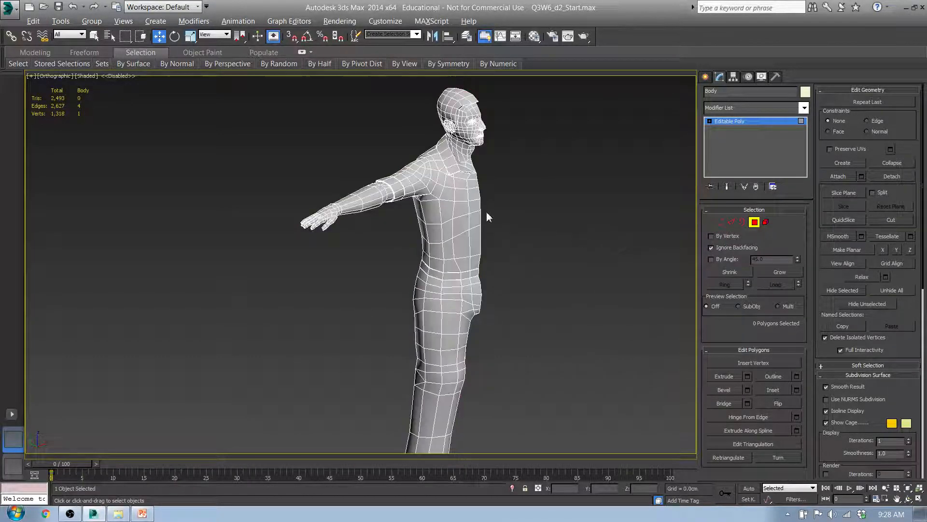
left_click_drag(466, 229, 471, 273)
mouse_move(497, 265)
middle_mouse_down("alt")
mouse_move(544, 280)
mouse_move(425, 284)
mouse_move(508, 268)
middle_mouse_up("alt")
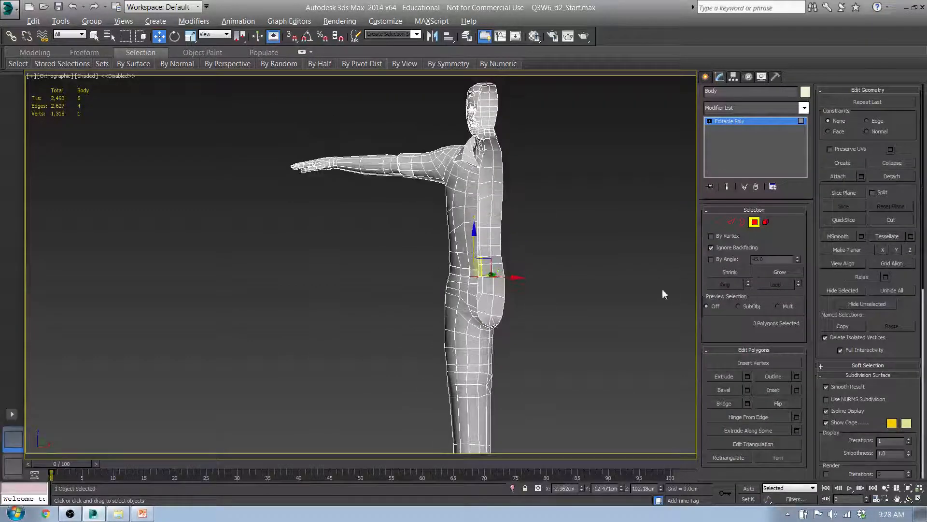
Step: Turn off Ignore Backfacing, select all polygons of the half body and flip their normals
left_click(711, 248)
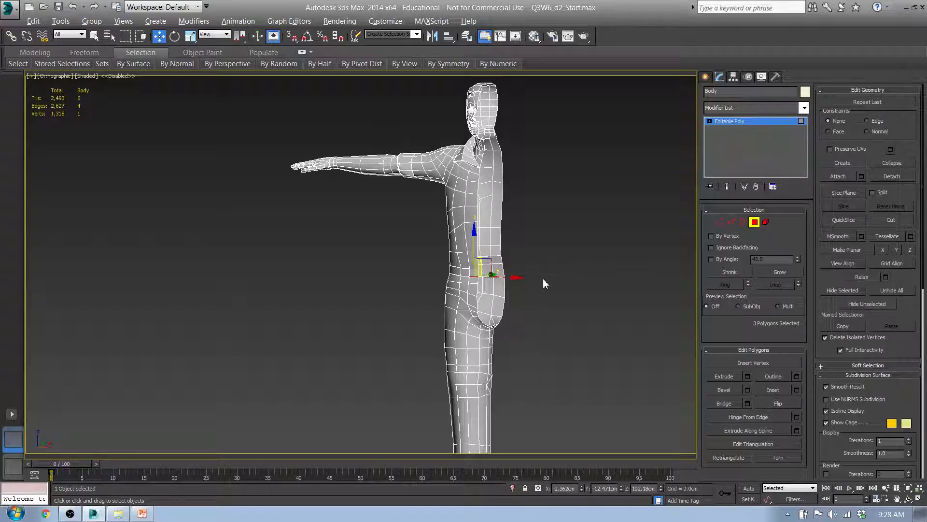
key("ctrl+a")
middle_click_drag(546, 283, 498, 328, "alt")
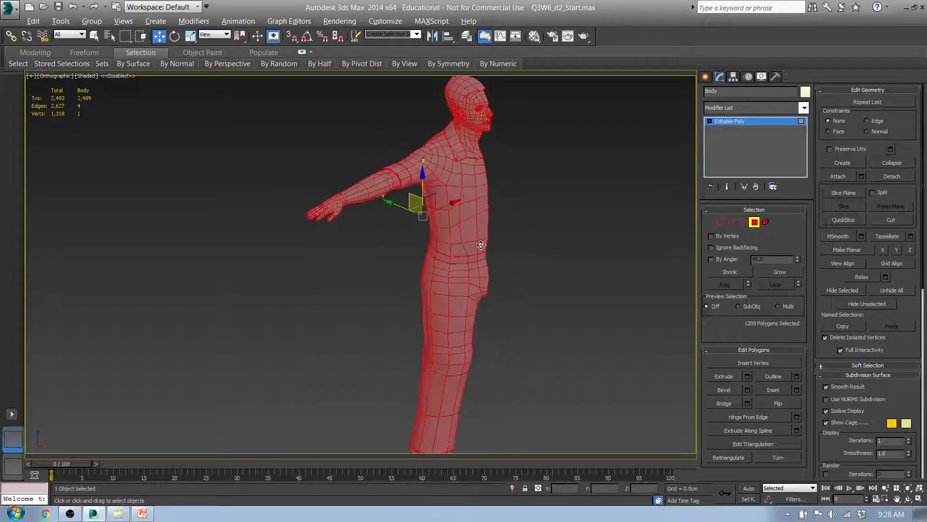
left_click(791, 402)
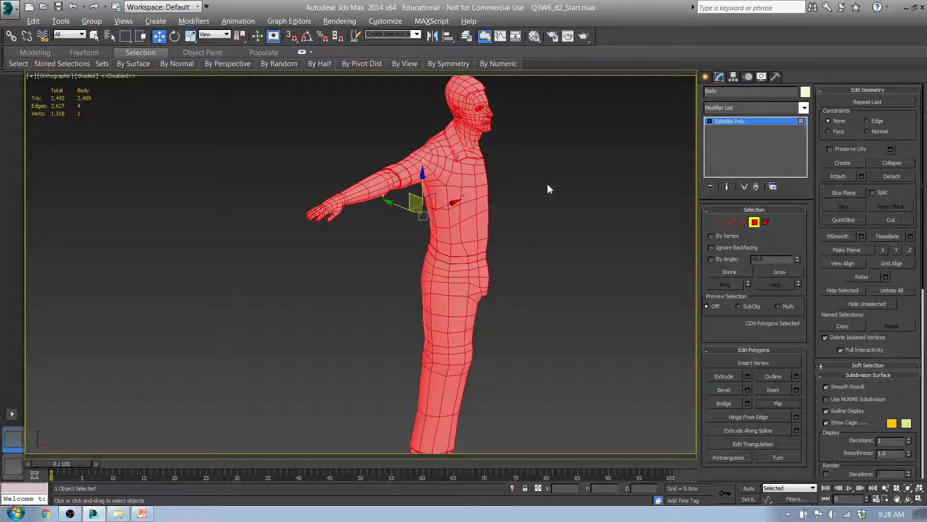
Step: Switch to vertex level and shift the doubled vertices at the collar fold's outer corner slightly so it overlaps the shoulder surface
middle_click_drag(482, 169, 423, 224)
scroll(475, 249, "up", 6)
scroll(474, 248, "down", 3)
left_click(714, 223)
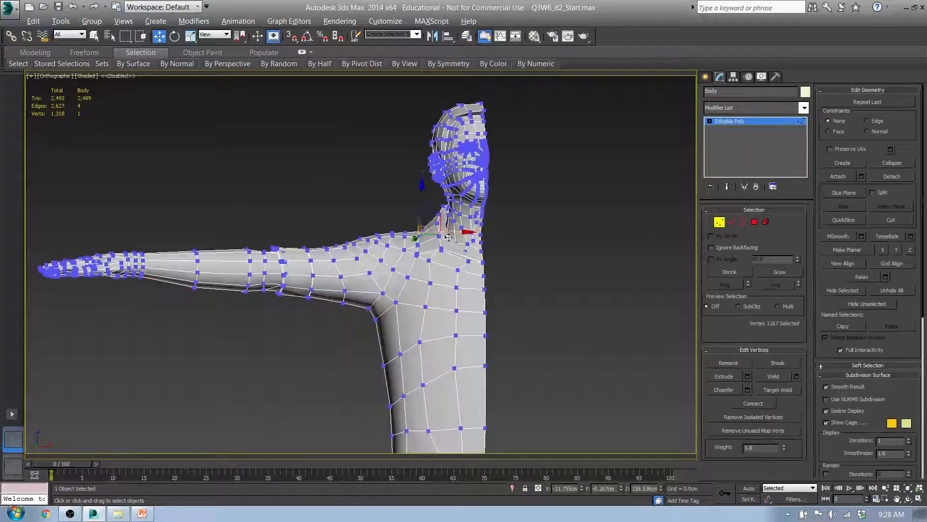
scroll(420, 260, "up", 8)
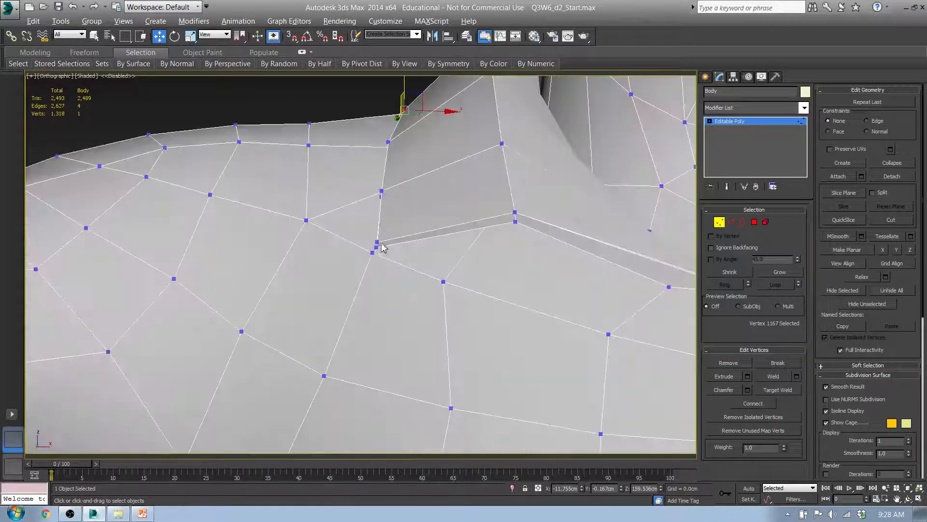
left_click(378, 244)
left_click(377, 248, "ctrl")
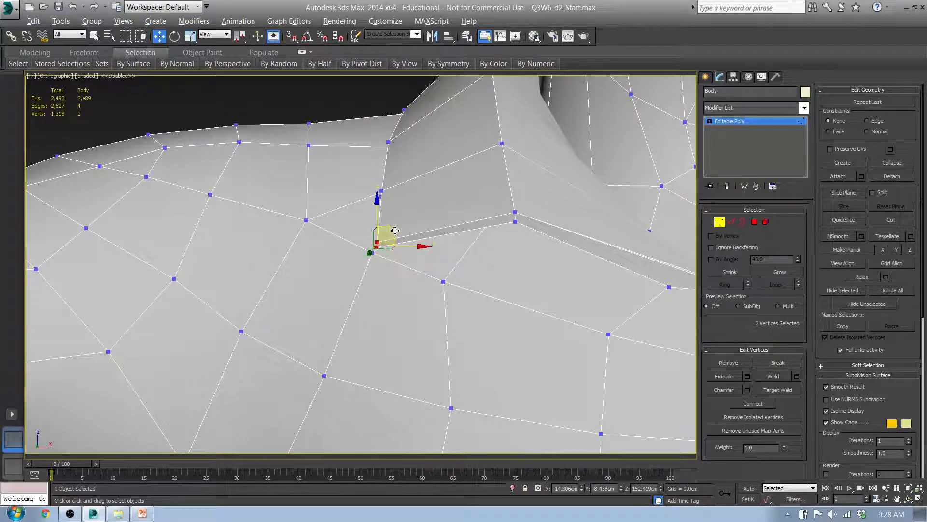
left_click_drag(395, 230, 407, 233)
middle_click_drag(370, 226, 423, 226, "alt")
left_click_drag(378, 230, 317, 190)
middle_click_drag(317, 190, 393, 169, "alt")
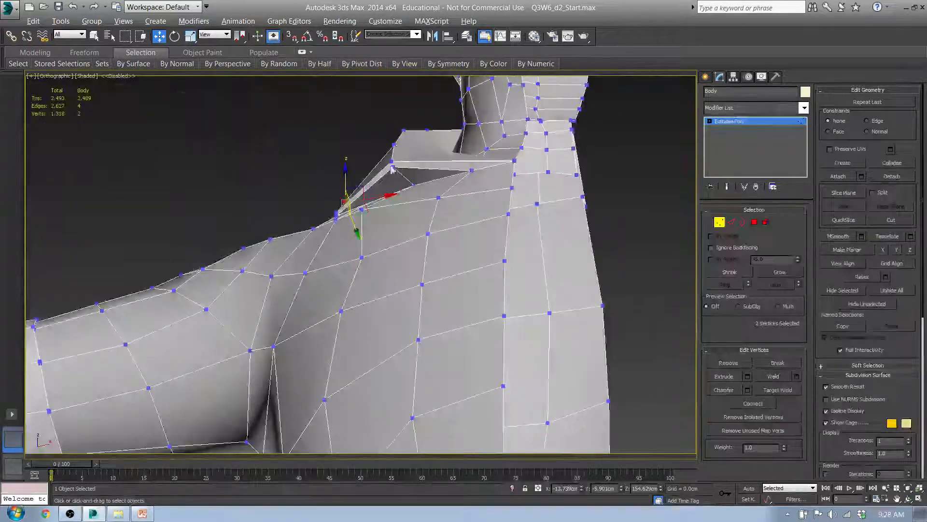
Step: Select the two vertices at the bend of the collar fold's lower edge and nudge them slightly
left_click_drag(389, 160, 397, 170)
middle_click_drag(397, 170, 411, 191, "alt")
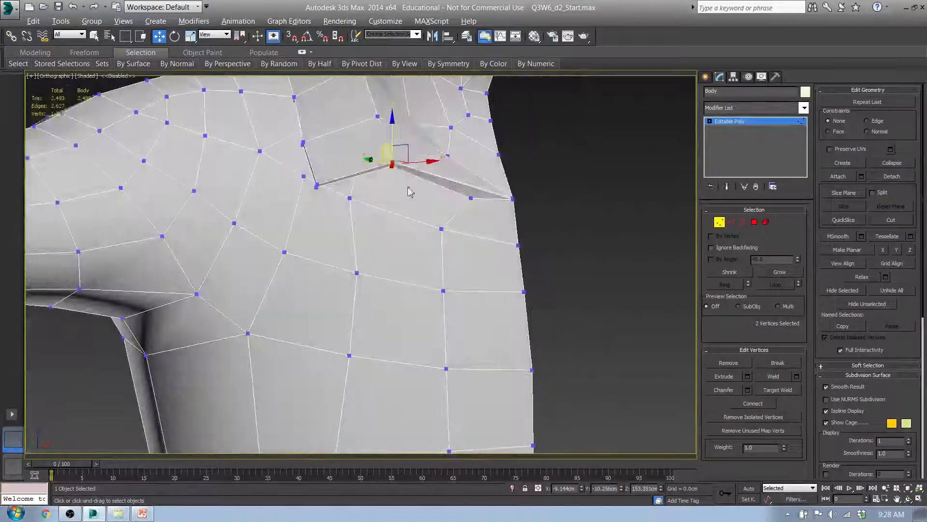
left_click_drag(407, 152, 411, 155)
Step: Move the two vertices at the collar fold's front tip on the body's centre line slightly forward and down
middle_click_drag(412, 156, 535, 220, "alt")
scroll(530, 218, "up", 6)
scroll(462, 226, "down", 2)
middle_click_drag(376, 257, 419, 227)
left_click(496, 190)
mouse_move(498, 187)
middle_mouse_down("alt")
mouse_move(483, 167)
mouse_move(499, 174)
middle_mouse_up("alt")
left_click_drag(515, 174, 509, 181)
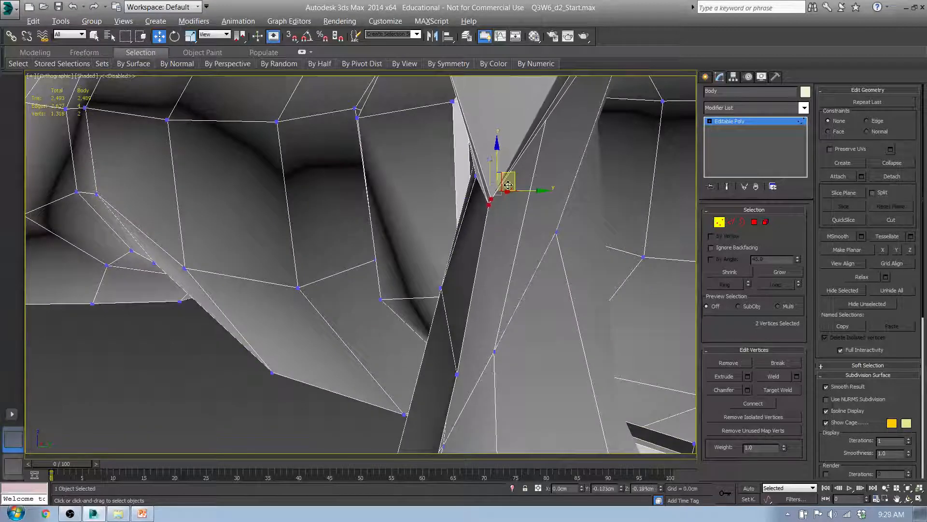
Step: Raise the vertex on the collar fold's inner rim beside the neck to a Z height of about 156 cm
scroll(435, 188, "down", 3)
middle_click_drag(435, 188, 486, 201, "alt")
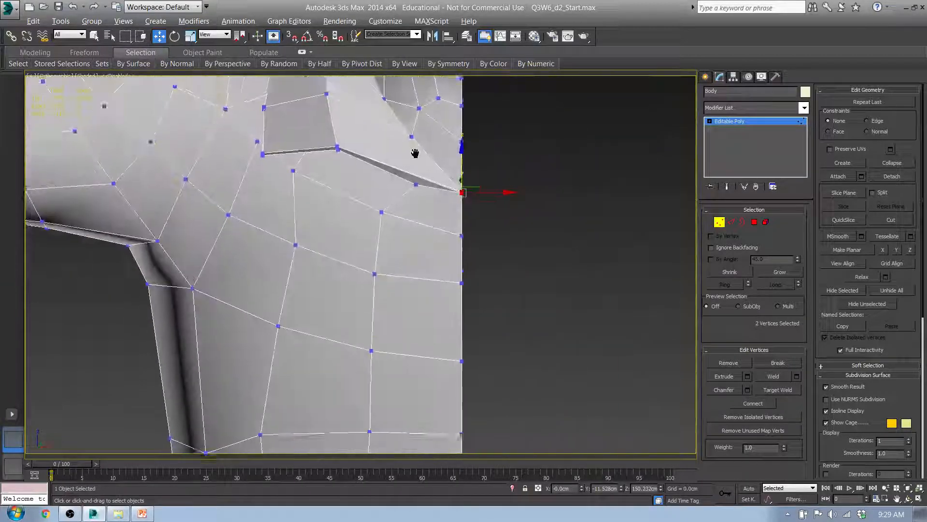
scroll(457, 271, "down", 2)
middle_click_drag(431, 221, 338, 270)
left_click(346, 266)
scroll(340, 270, "up", 5)
middle_click_drag(375, 276, 400, 293, "alt")
left_click_drag(354, 276, 332, 238)
middle_click_drag(346, 271, 328, 237, "alt")
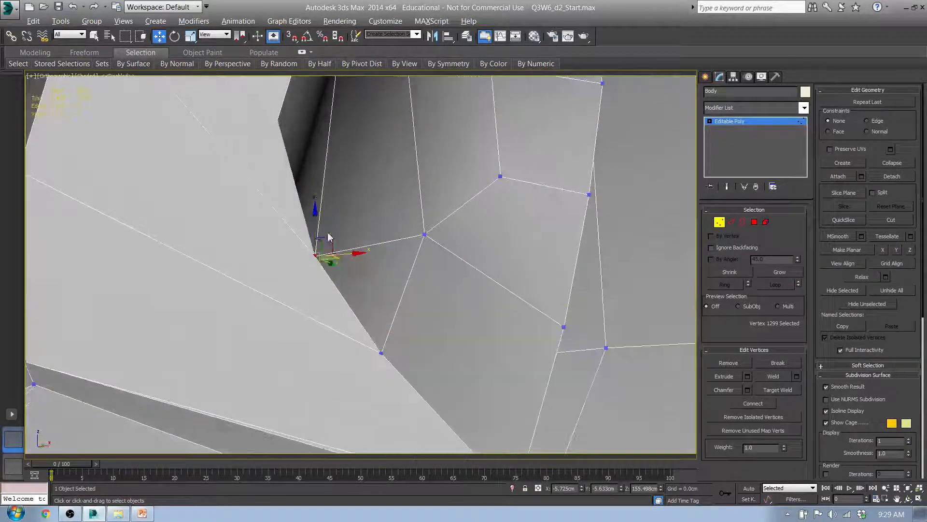
left_click_drag(319, 229, 320, 193)
scroll(319, 193, "down", 5)
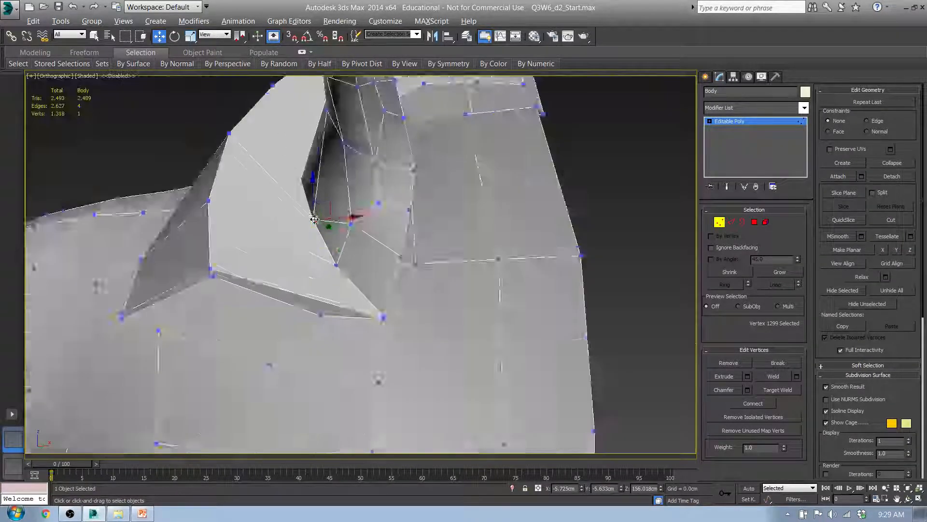
Step: Select the two vertices on the collar fold's upper crease beside the neck and shift them slightly outward along X
middle_click_drag(319, 193, 298, 241, "alt")
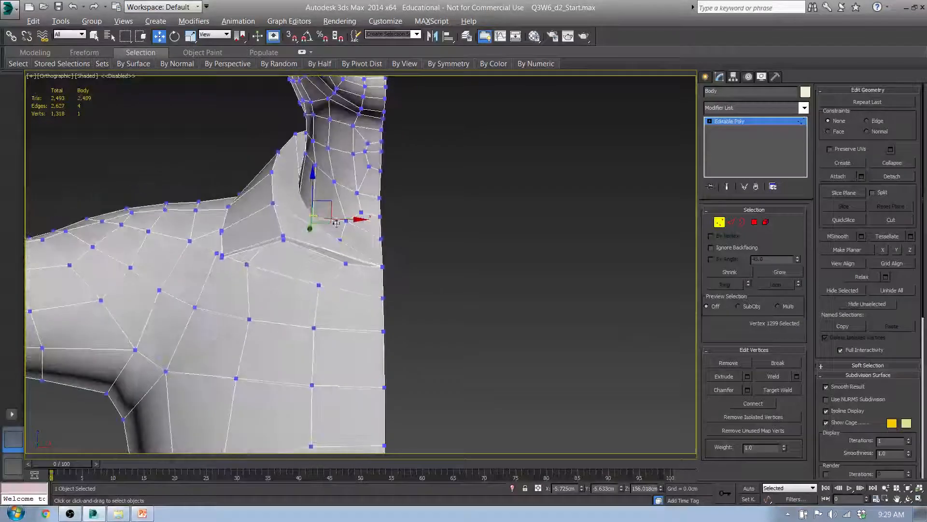
middle_click_drag(274, 166, 268, 151, "alt")
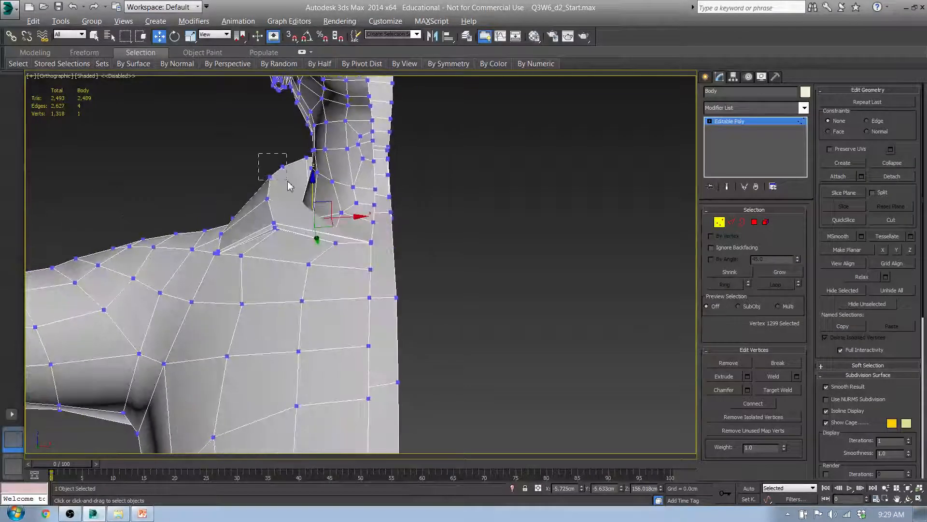
left_click_drag(287, 181, 285, 180)
middle_click_drag(286, 179, 295, 236, "alt")
left_click_drag(307, 169, 303, 169)
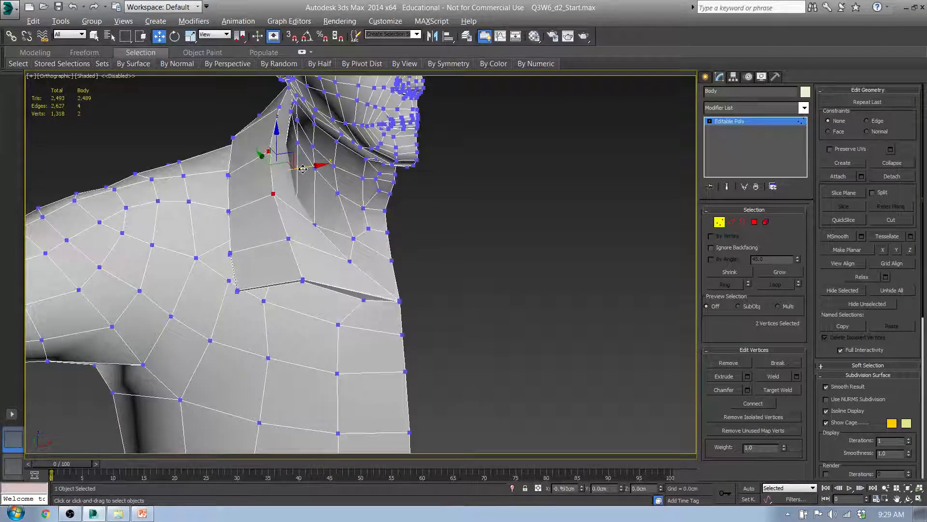
middle_click_drag(303, 169, 292, 209, "alt")
left_click(463, 241)
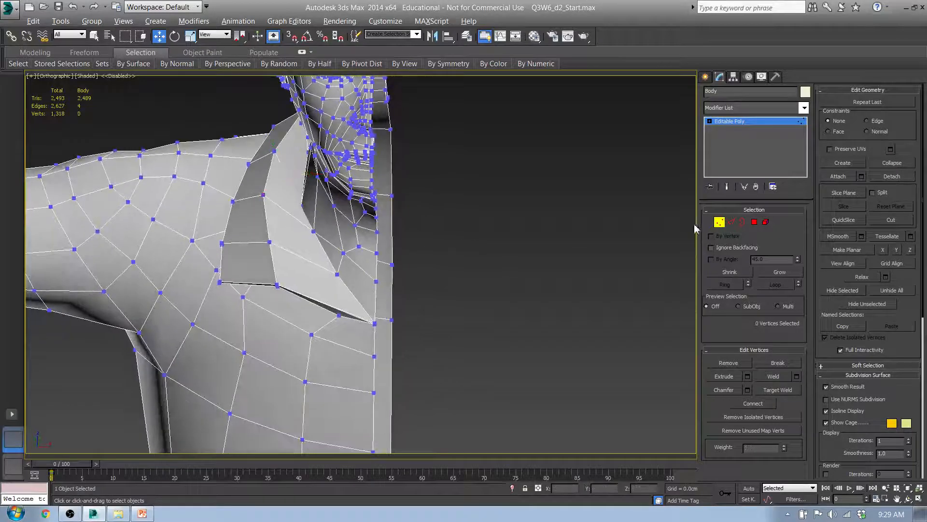
Step: Leave vertex level and apply Reset XForm to the Body mesh
left_click(719, 222)
left_click(774, 78)
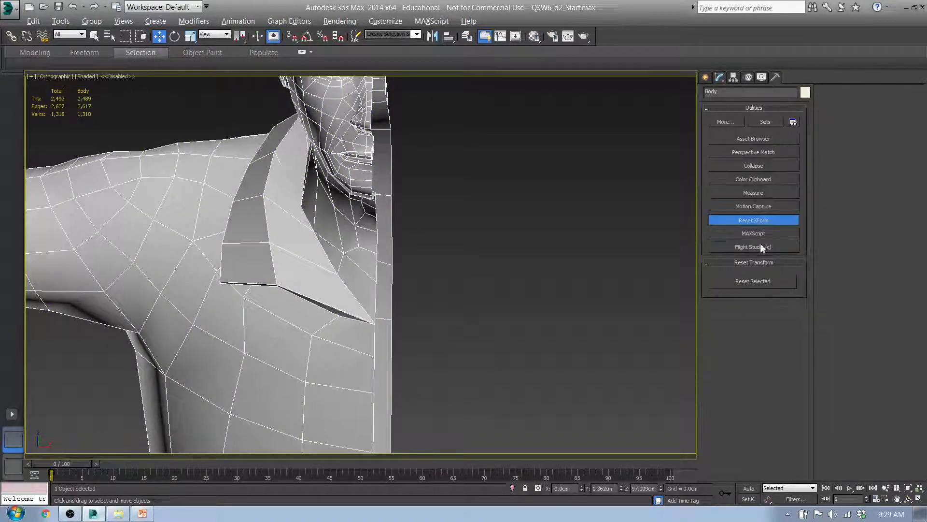
scroll(536, 232, "down", 4)
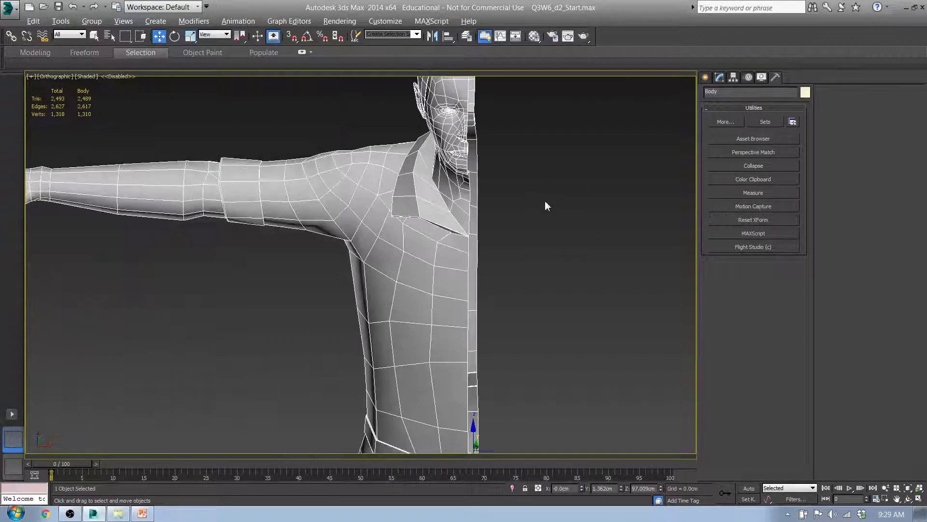
left_click(528, 236)
left_click(751, 219)
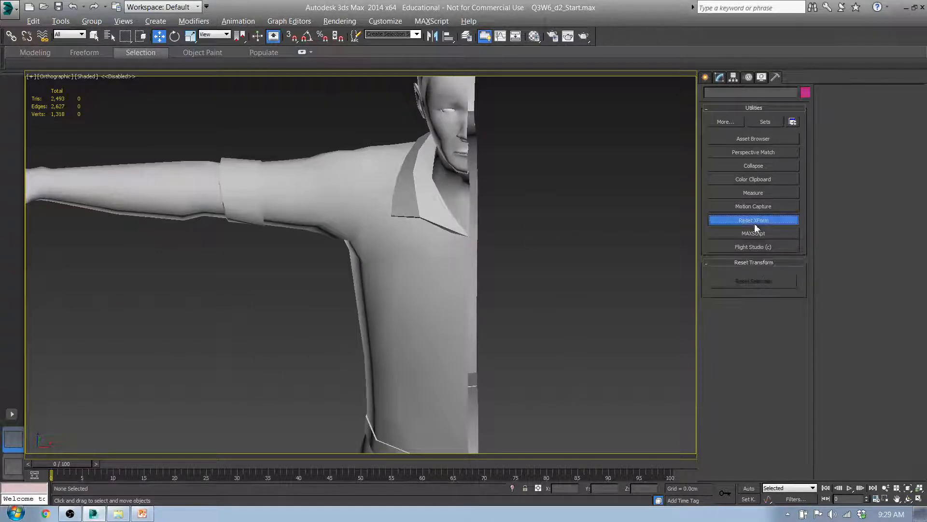
left_click(464, 211)
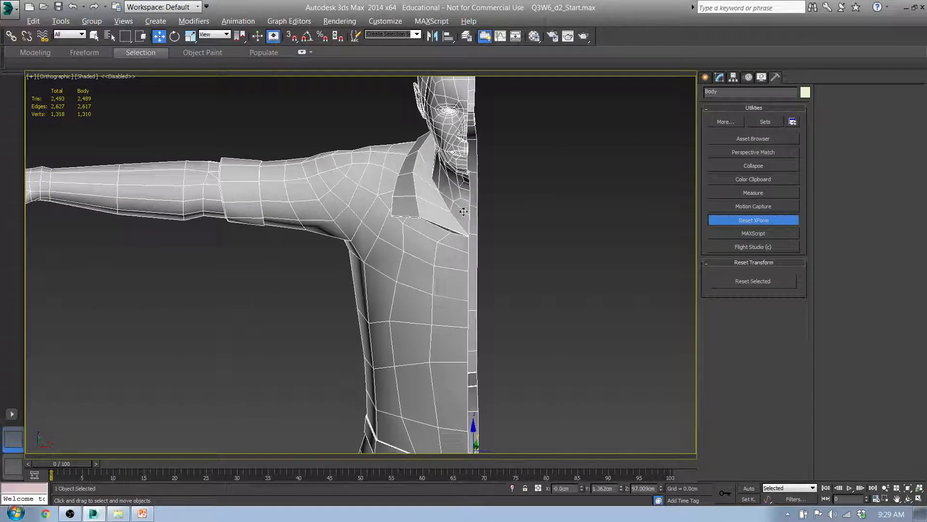
left_click(762, 282)
Step: Collapse the body's whole modifier stack so the XForm is baked into the Editable Poly
left_click(720, 78)
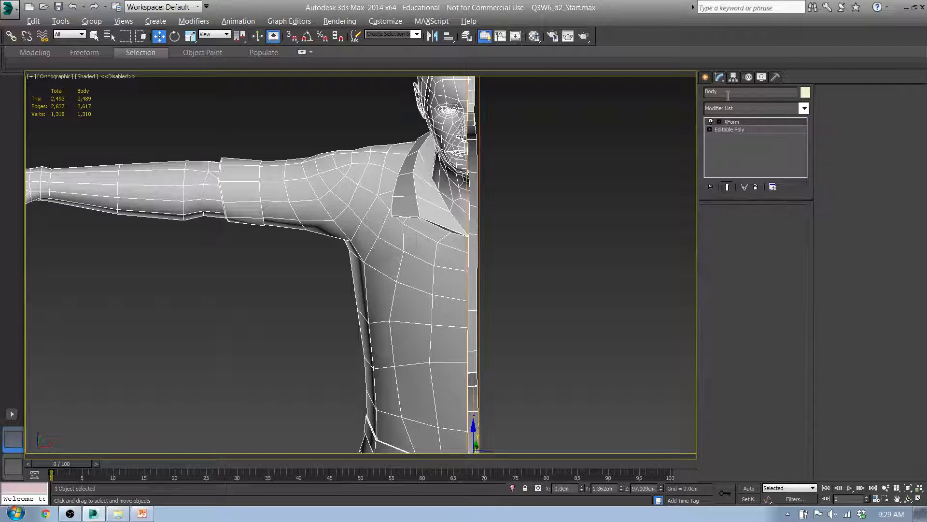
right_click(731, 122)
left_click(796, 234)
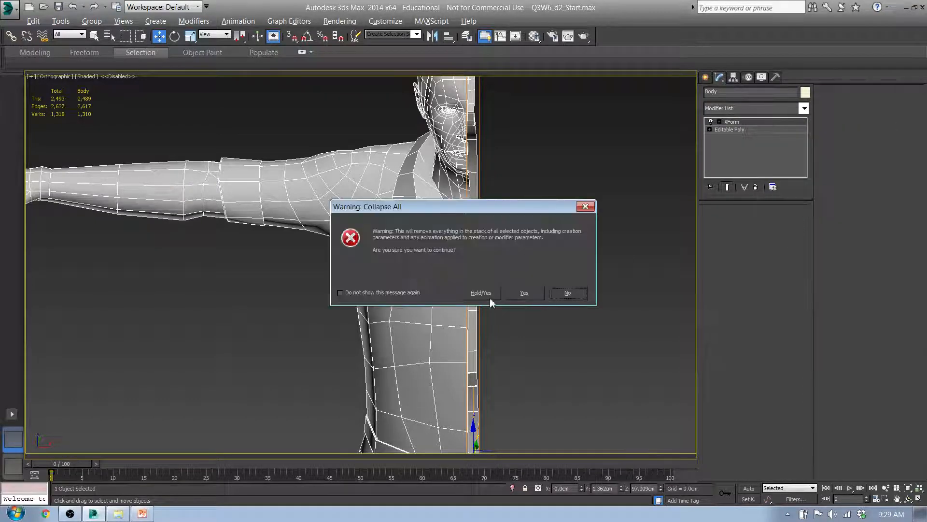
left_click(525, 293)
Step: Examine the head, neck and collar from the front against the reference image, and from an angled side view
key("f")
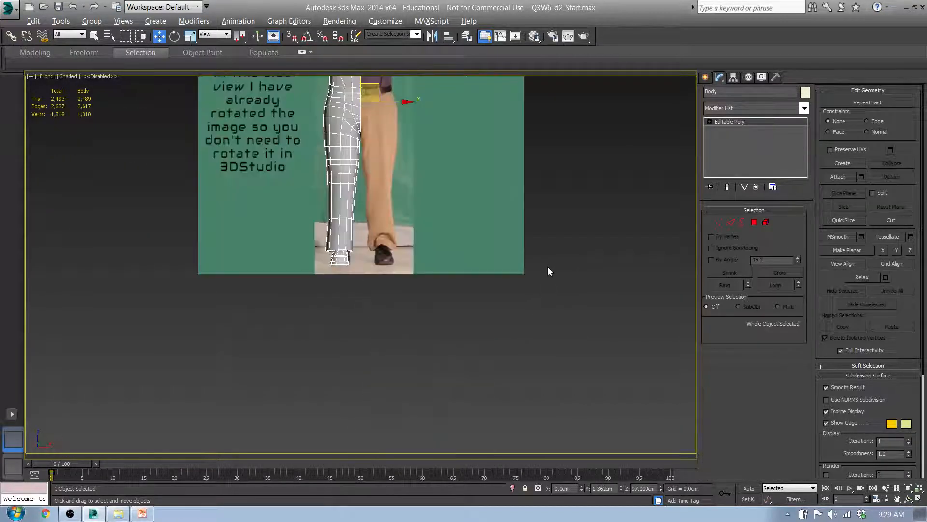
middle_click_drag(402, 160, 414, 362)
scroll(358, 185, "up", 8)
middle_click_drag(392, 175, 387, 284)
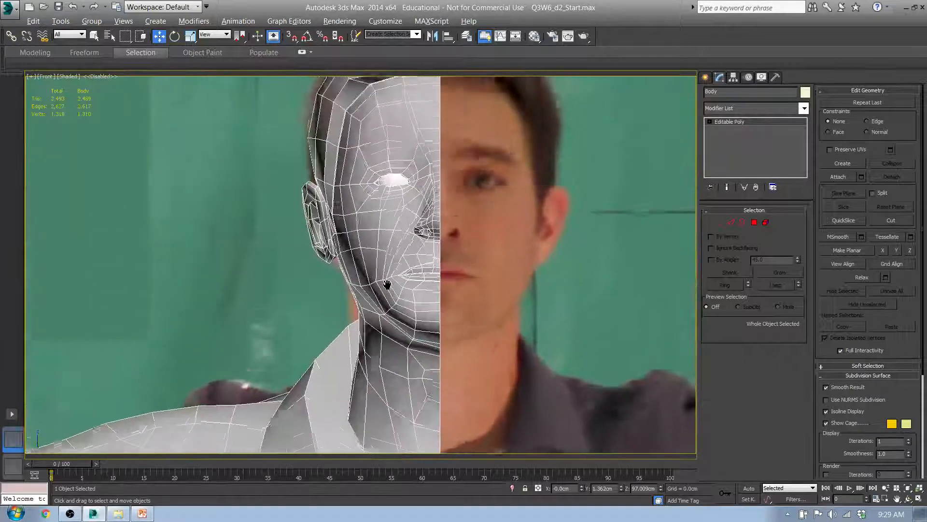
scroll(387, 279, "down", 4)
middle_click_drag(340, 266, 375, 280, "alt")
middle_click_drag(319, 278, 318, 267)
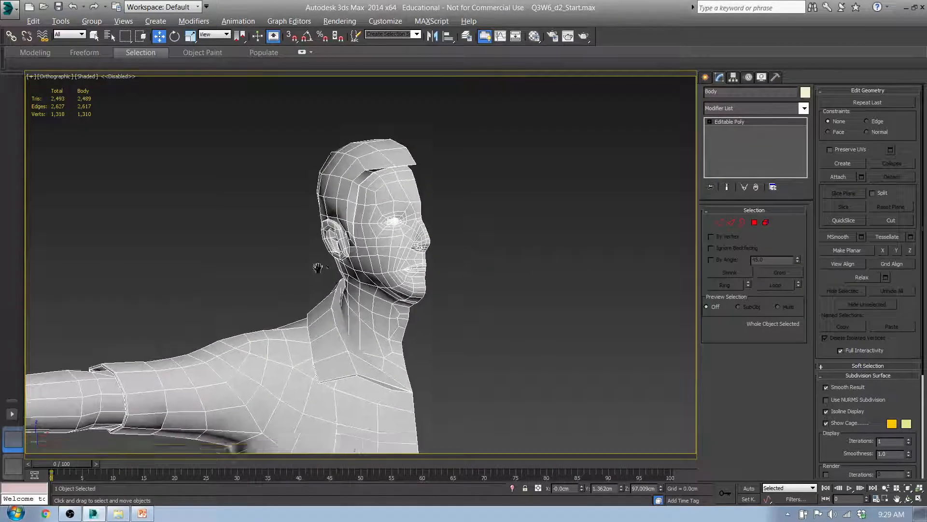
scroll(318, 267, "down", 4)
middle_click_drag(325, 328, 296, 278, "alt")
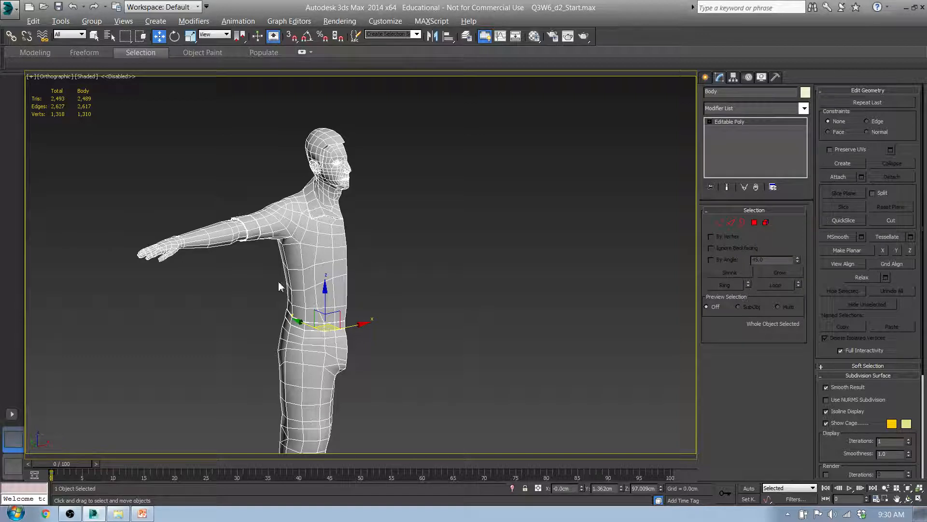
Step: Inspect the upper body and the rolled sleeve cuff's rim on the arm up close
middle_click_drag(385, 282, 387, 308)
scroll(356, 198, "down", 2)
scroll(364, 207, "up", 6)
scroll(360, 220, "up", 2)
middle_click_drag(327, 323, 428, 210)
scroll(427, 210, "down", 3)
middle_click_drag(396, 302, 394, 312)
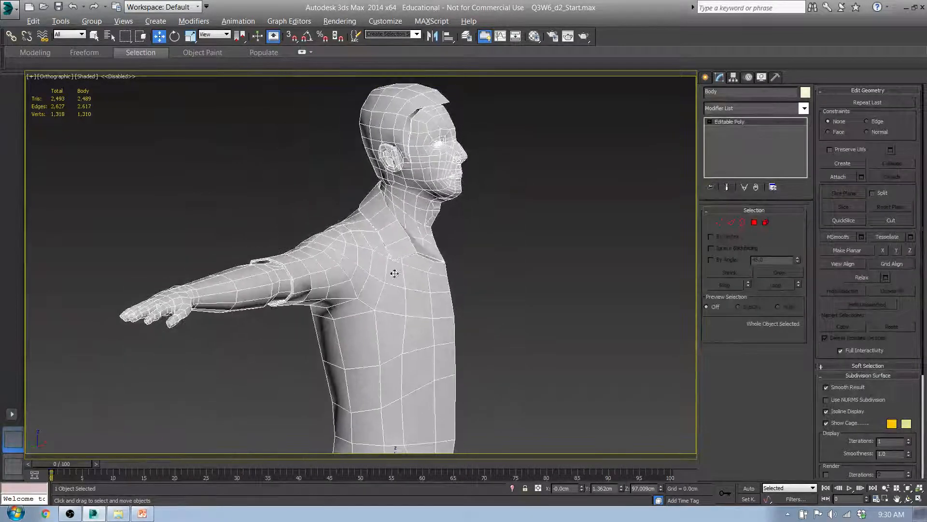
scroll(252, 283, "up", 5)
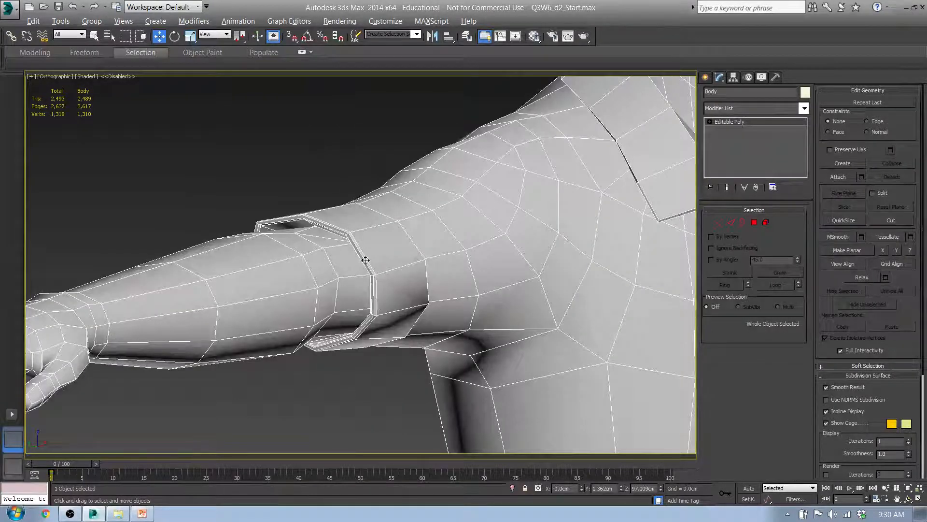
scroll(382, 309, "up", 6)
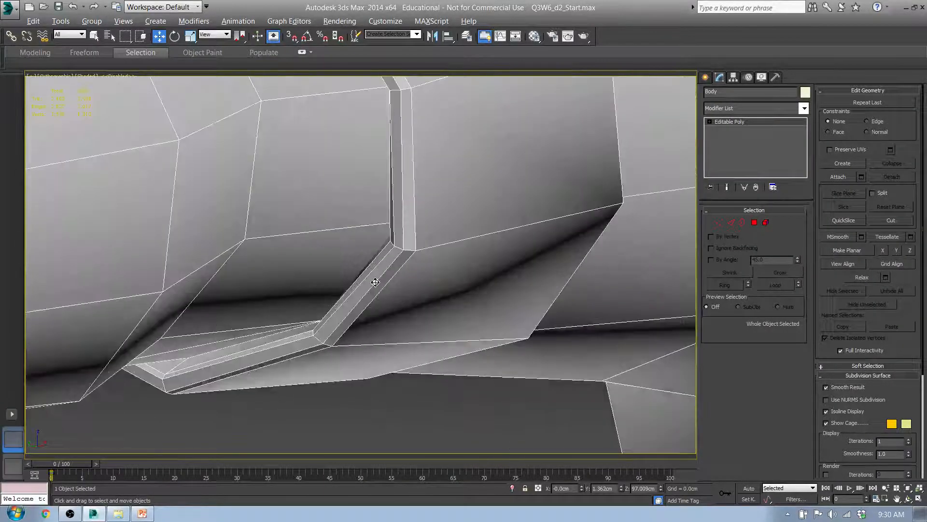
scroll(375, 282, "down", 10)
middle_click_drag(491, 248, 472, 330)
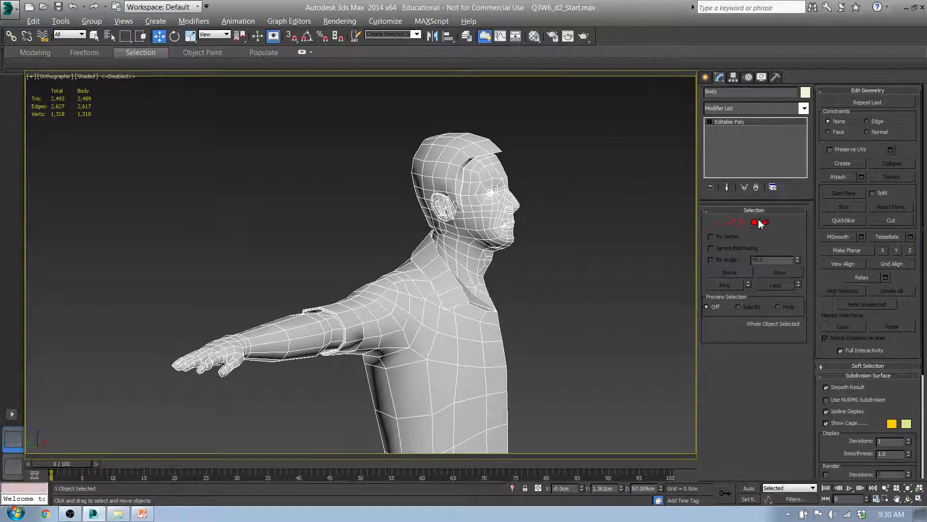
Step: Add an Unwrap UVW modifier to the body
left_click(731, 109)
key("u")
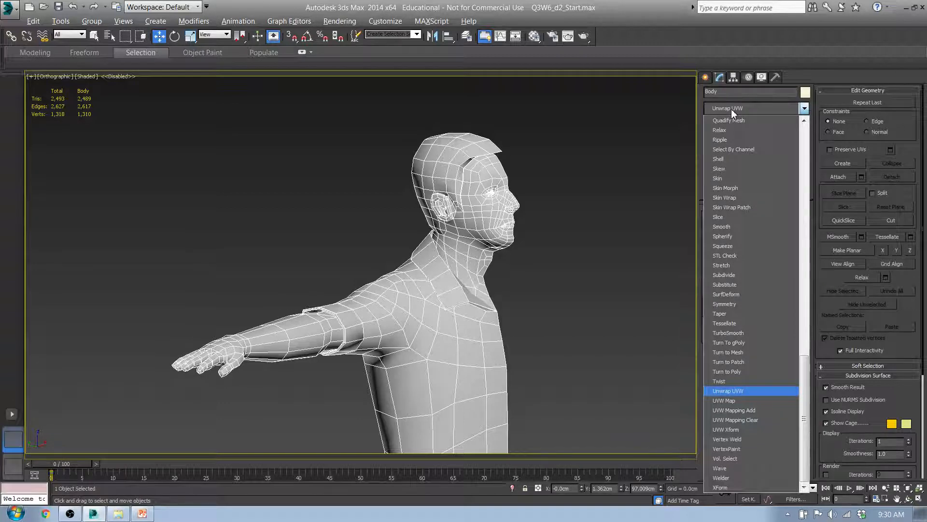
key("Return")
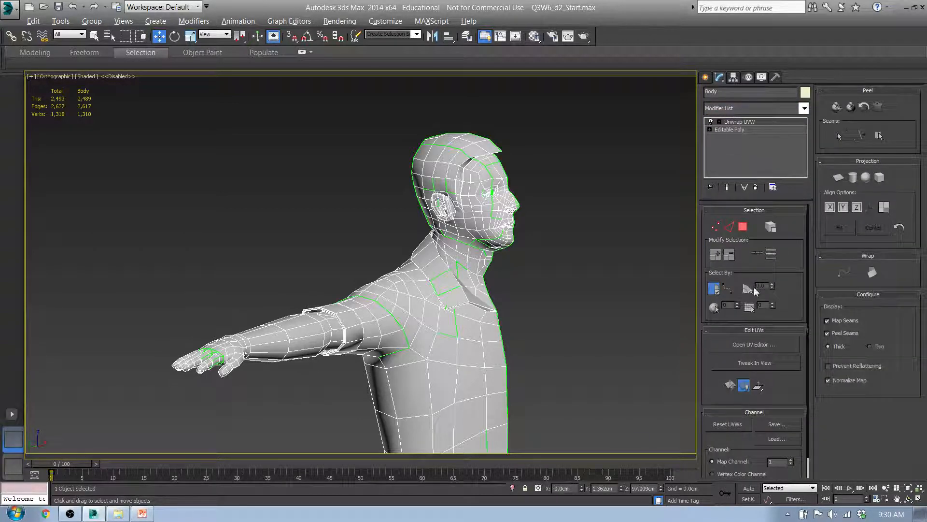
Step: Open the UV editor to look over the body's existing UV layout beside the model, and close it
left_click(755, 345)
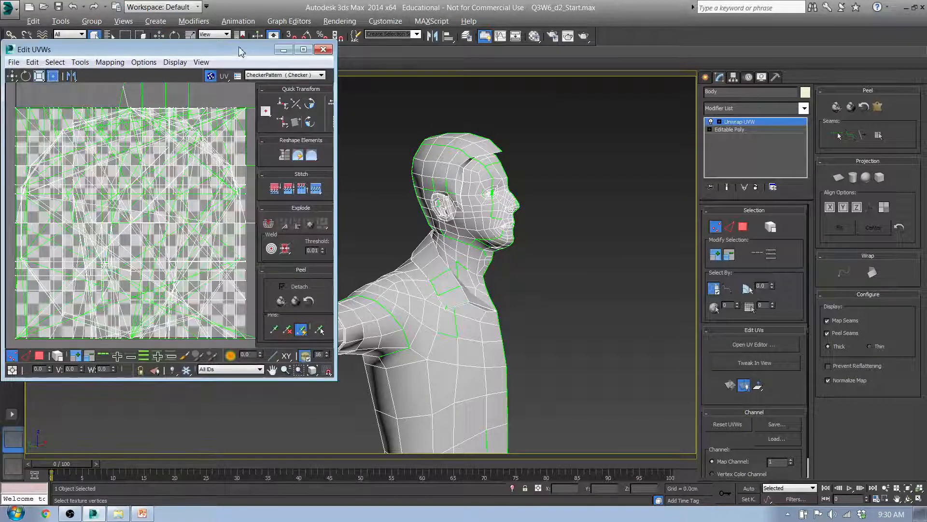
left_click_drag(241, 49, 813, 127)
middle_click_drag(435, 303, 367, 254)
scroll(368, 253, "up", 2)
scroll(368, 253, "down", 2)
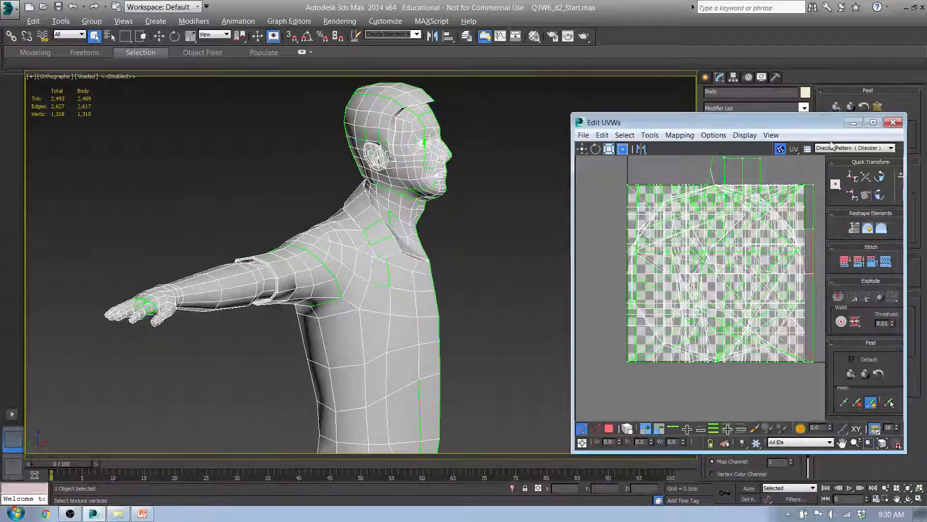
left_click(893, 123)
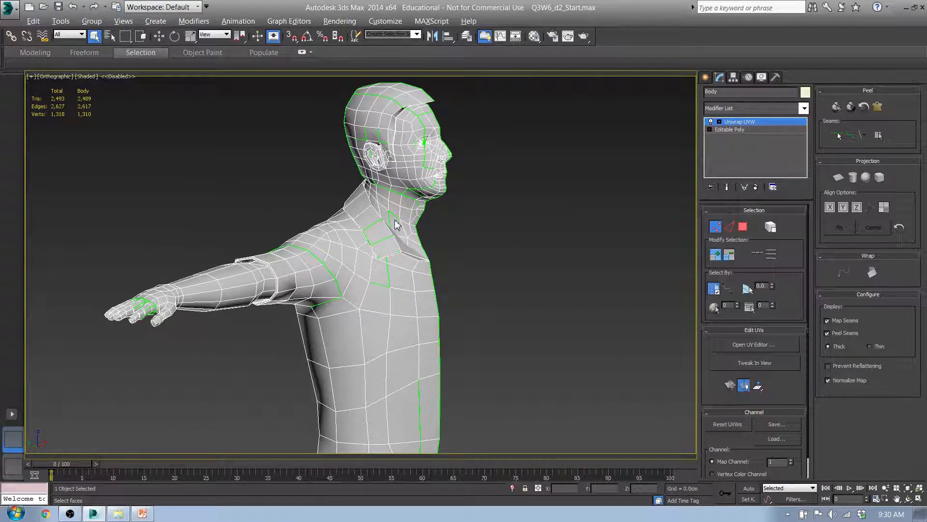
Step: Switch the Unwrap UVW modifier to polygon level and select all of the body's faces
middle_click_drag(325, 206, 393, 195, "alt")
middle_click_drag(243, 191, 365, 268)
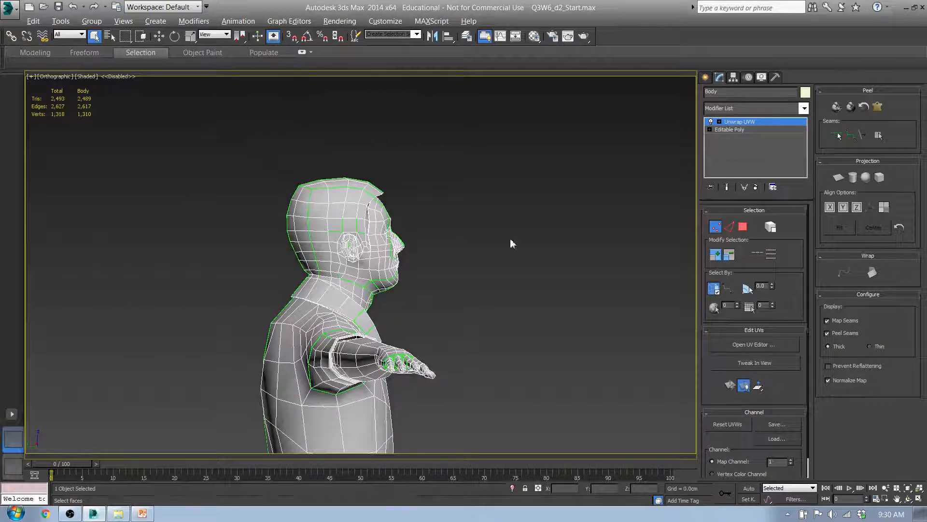
left_click(747, 229)
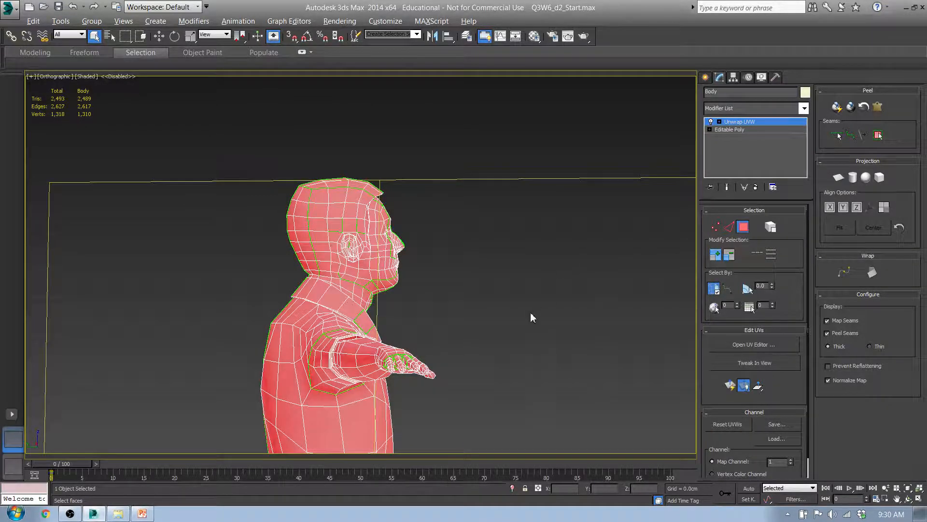
scroll(519, 365, "down", 3)
middle_click_drag(519, 365, 507, 178)
middle_click_drag(514, 266, 375, 337, "alt")
scroll(451, 225, "up", 2)
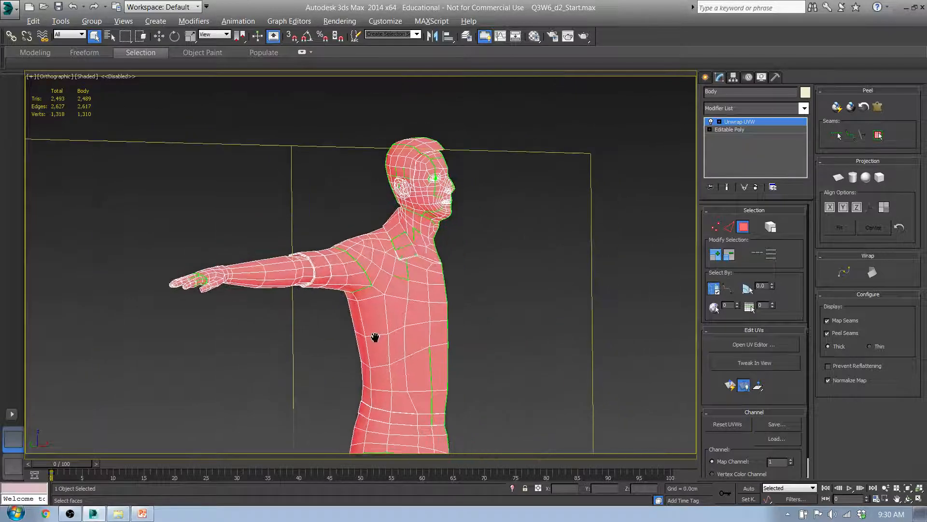
scroll(409, 177, "up", 5)
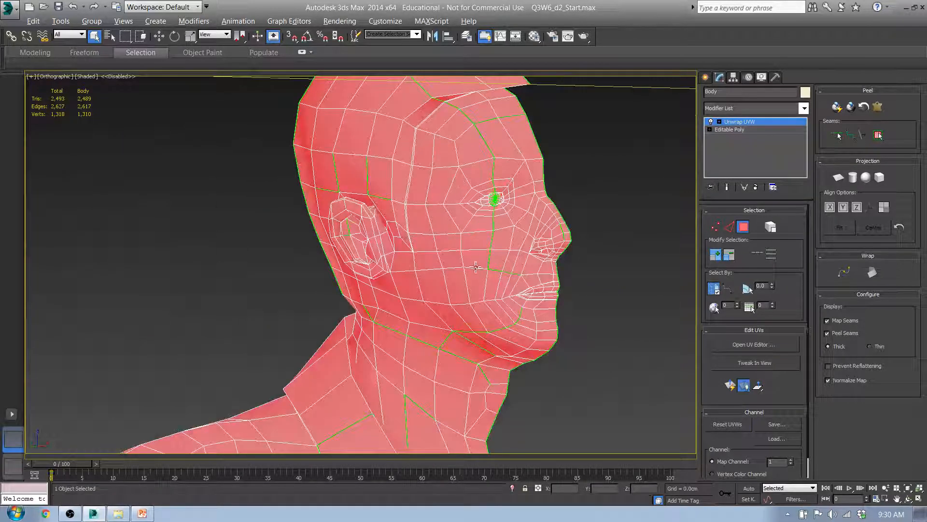
Step: Clear the face selection, pick a face on the eyeball and grow the selection to cover the visible eye
left_click(616, 223)
scroll(494, 200, "up", 5)
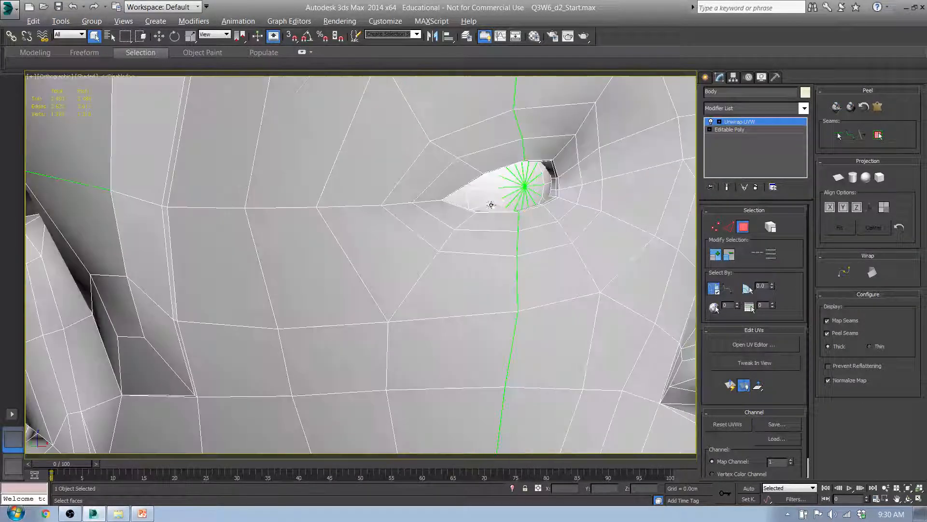
left_click(482, 197)
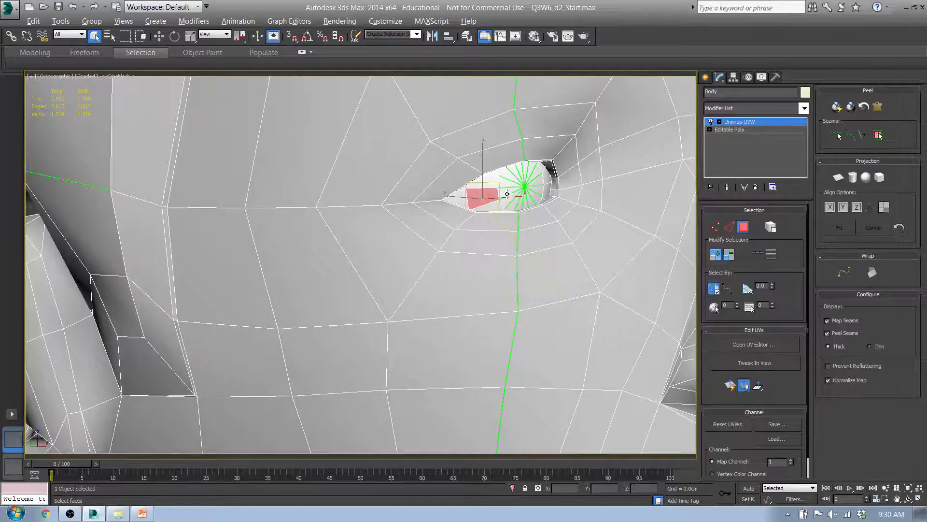
left_click(507, 193)
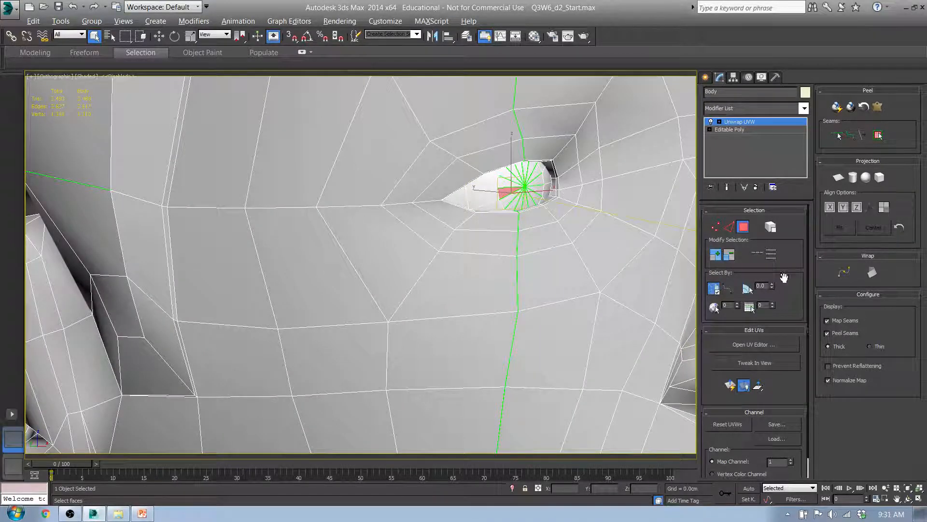
left_click(716, 255)
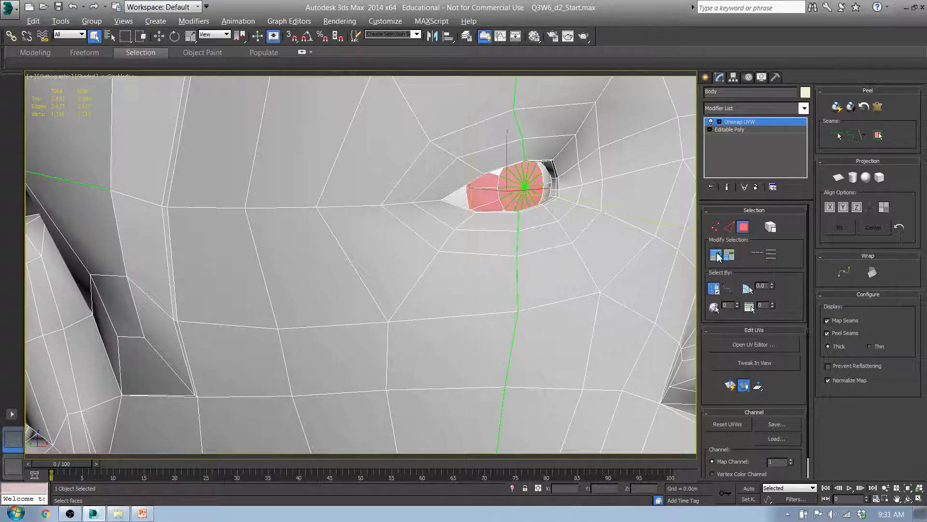
left_click(716, 255)
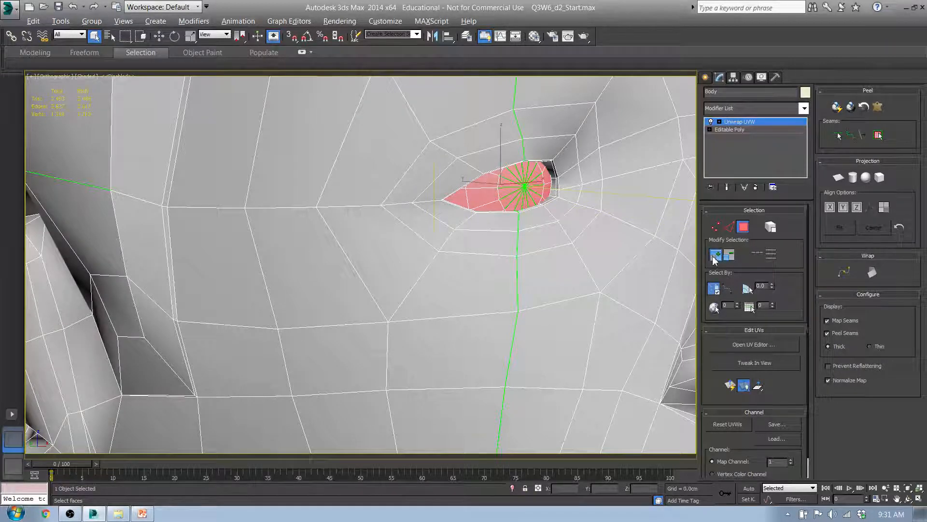
Step: Apply a planar projection aligned to the Y axis to the selected eye faces
scroll(447, 244, "down", 8)
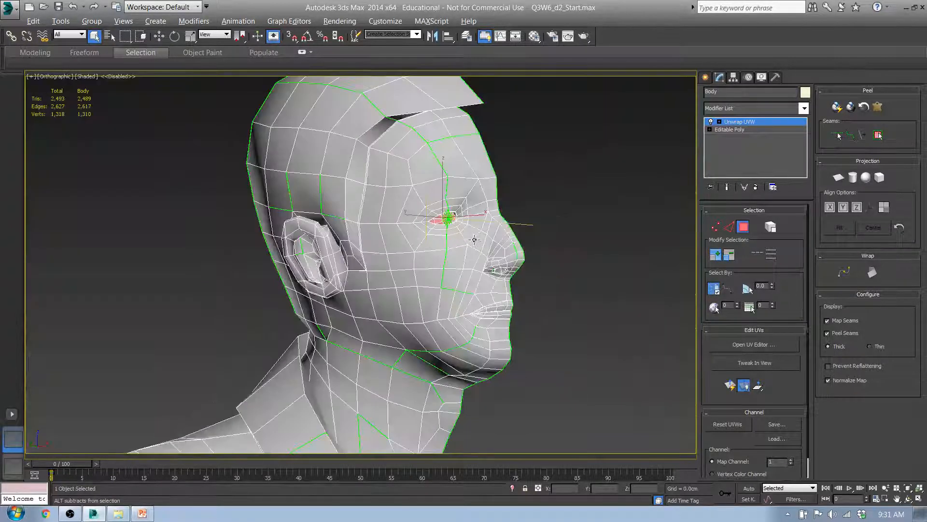
mouse_move(448, 245)
middle_mouse_down("alt")
mouse_move(304, 242)
mouse_move(327, 273)
mouse_move(459, 235)
mouse_move(441, 235)
middle_mouse_up("alt")
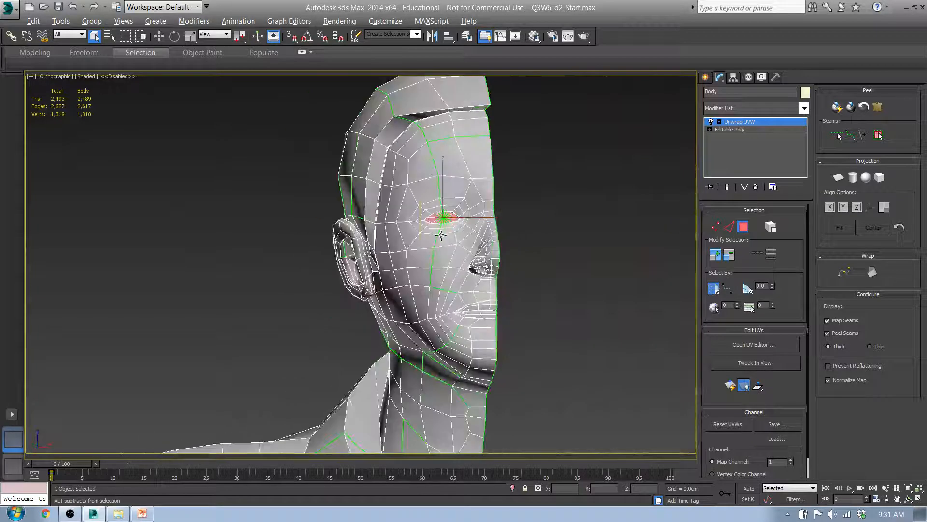
key("f")
middle_click_drag(392, 147, 410, 344)
scroll(370, 155, "up", 8)
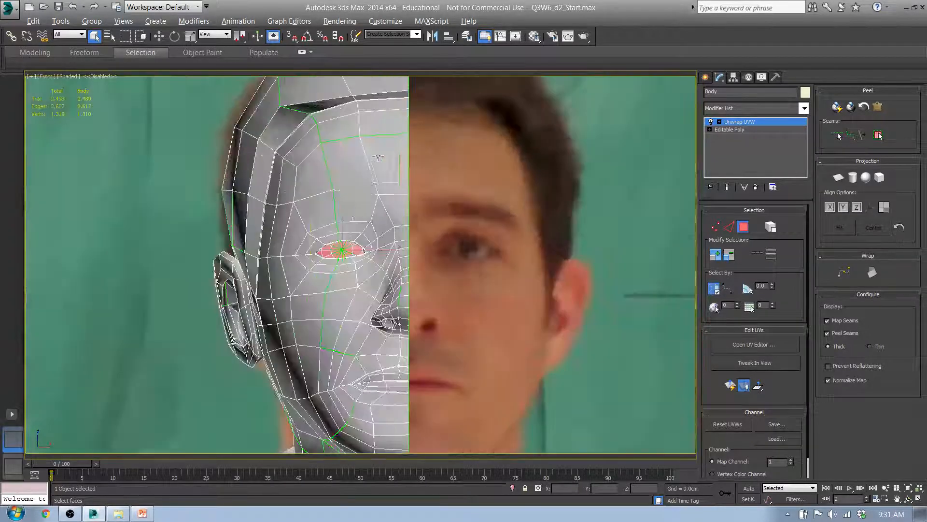
scroll(337, 257, "up", 3)
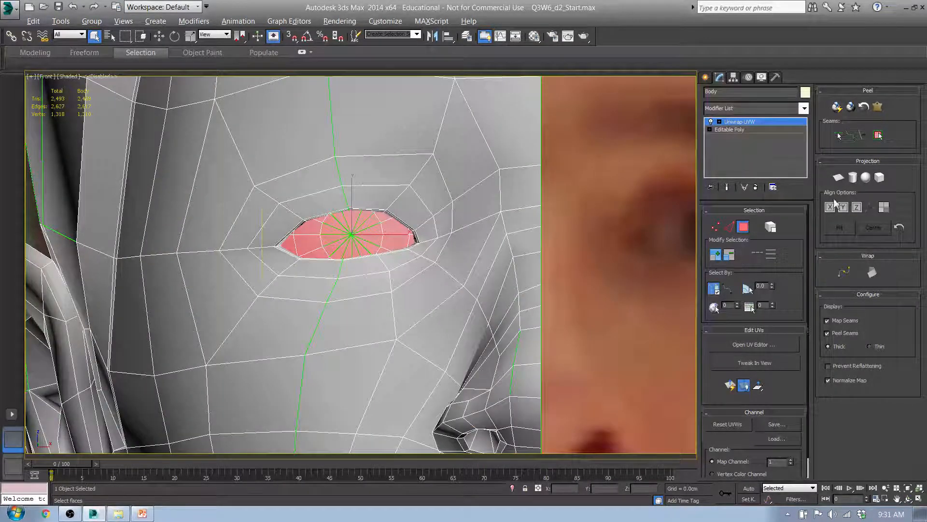
left_click(838, 179)
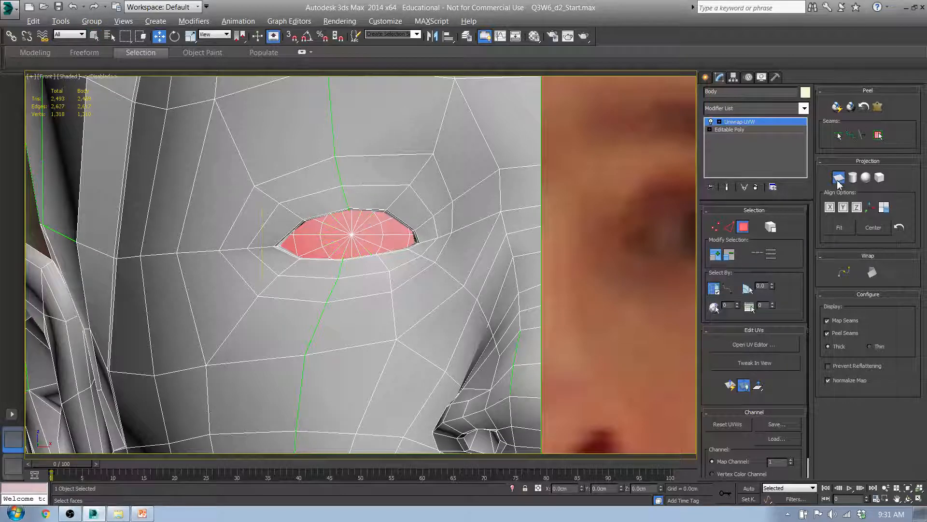
left_click(843, 208)
middle_click_drag(318, 234, 307, 195)
scroll(308, 198, "down", 5)
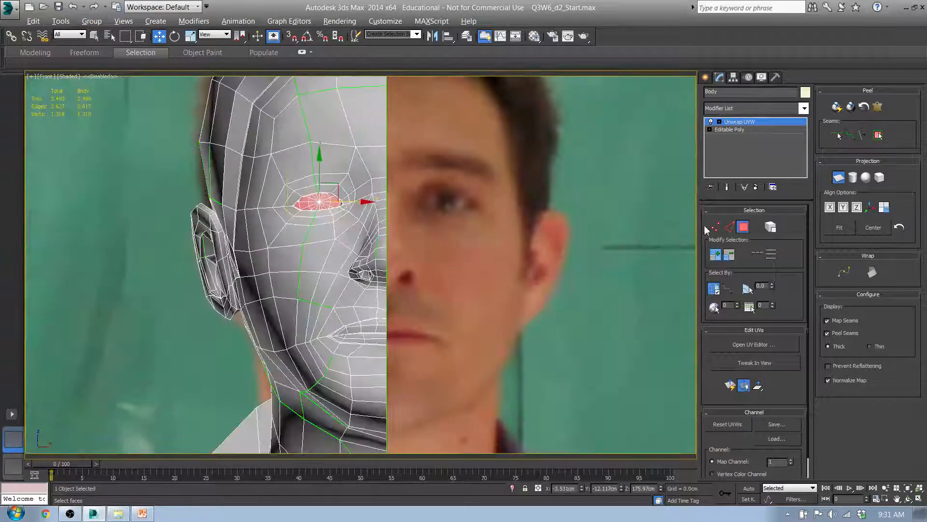
Step: Open the UV editor, move the eye's UV shell up and away from the overlapping body UVs, and minimize the editor
left_click(755, 345)
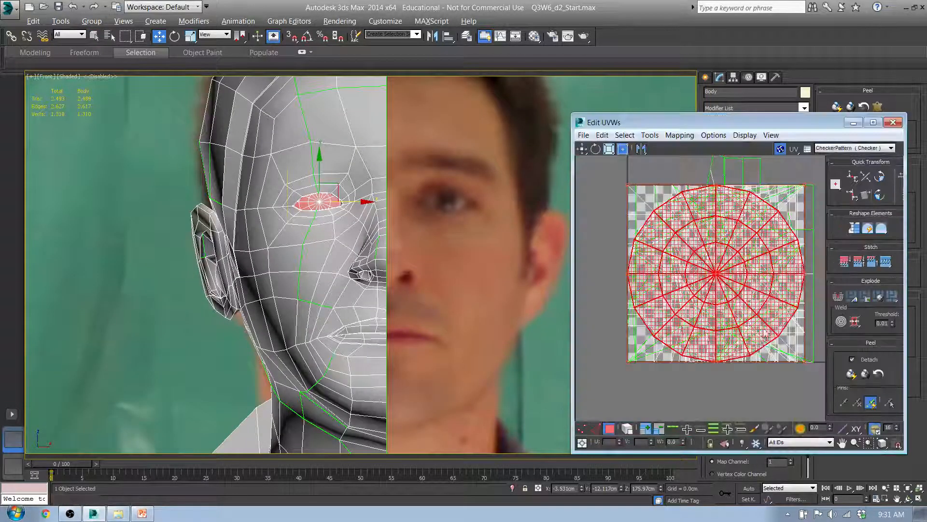
scroll(734, 228, "down", 3)
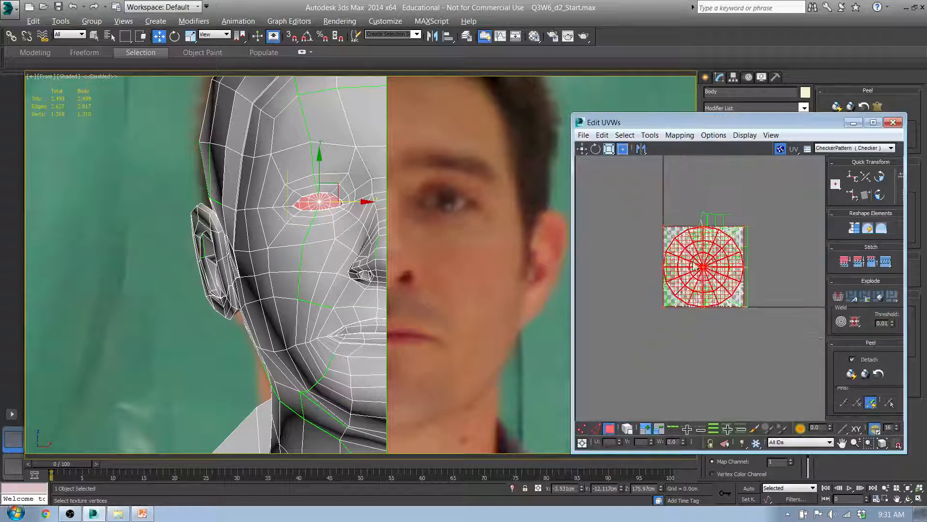
left_click(610, 430)
left_click_drag(718, 292, 760, 203)
scroll(629, 258, "down", 2)
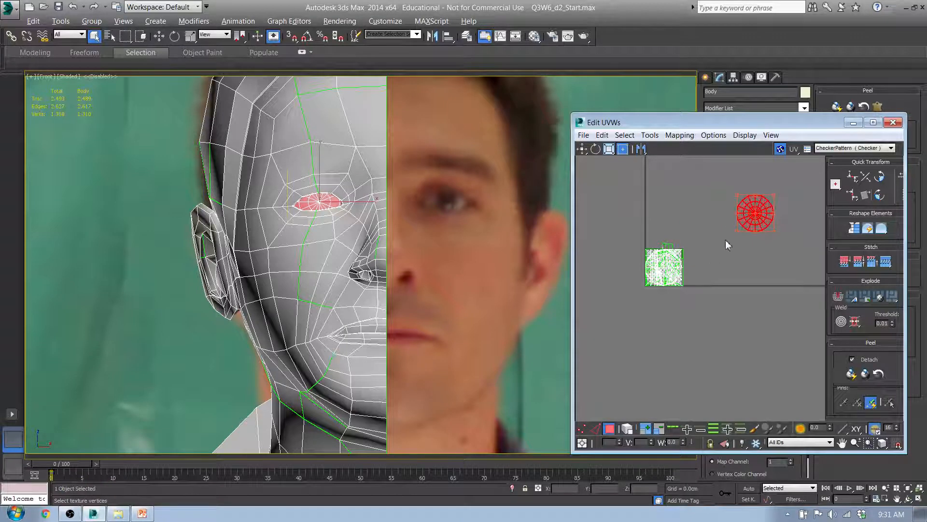
left_click(853, 124)
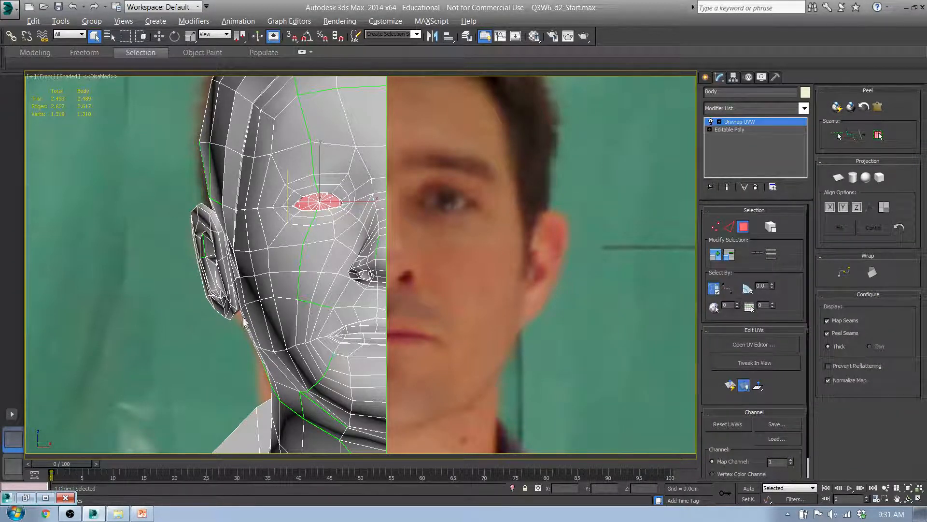
Step: Clear the eye selection, select faces inside the mouth cavity and grow the selection through it
middle_click_drag(334, 232, 382, 249, "alt")
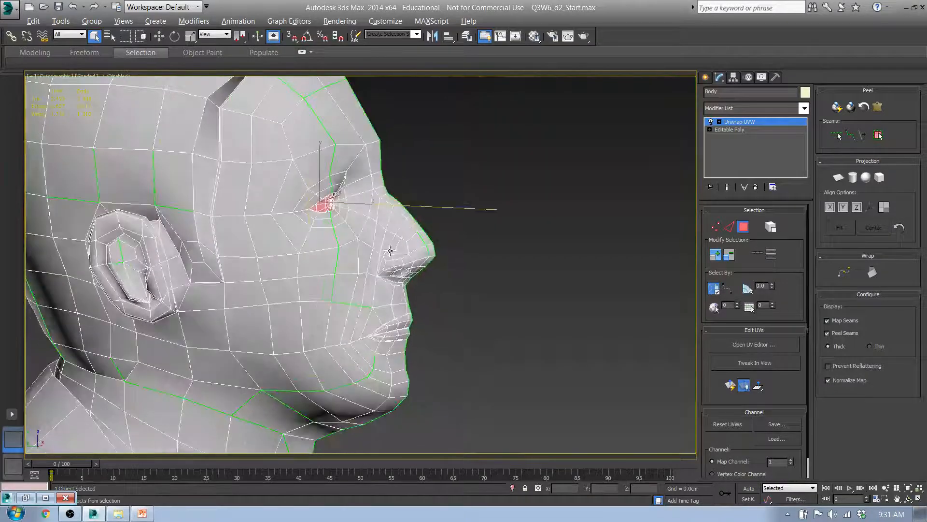
left_click_drag(483, 300, 424, 236)
middle_click_drag(508, 316, 259, 205, "alt")
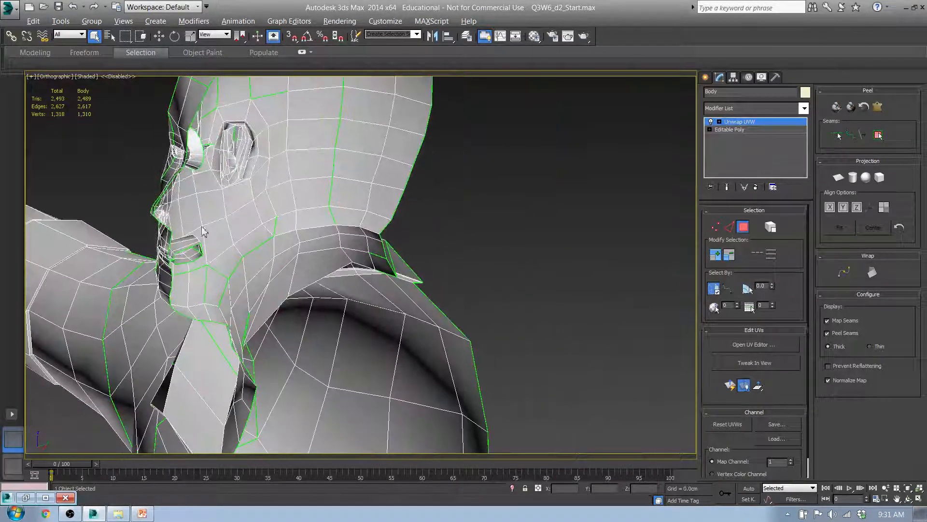
scroll(187, 238, "up", 4)
left_click(196, 260)
middle_click_drag(207, 287, 203, 241, "alt")
left_click(208, 243, "ctrl")
left_click(191, 228, "ctrl")
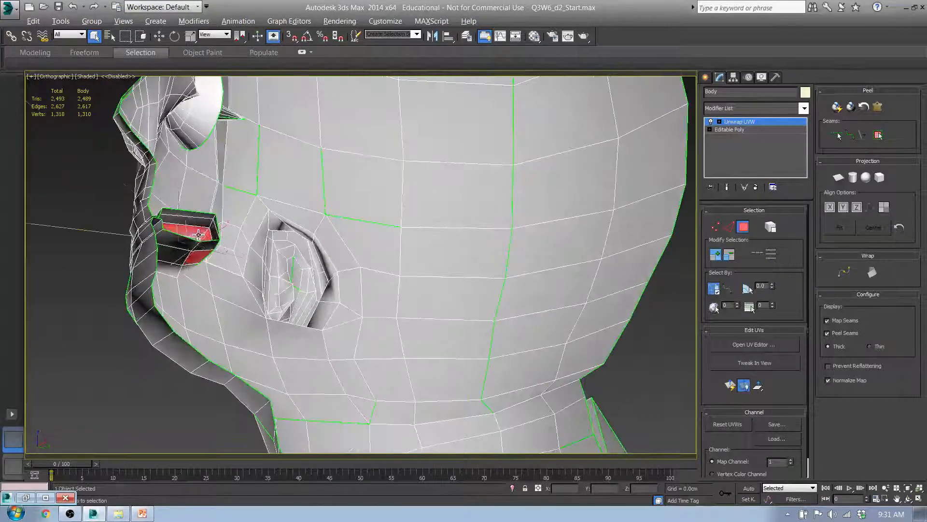
left_click(716, 256)
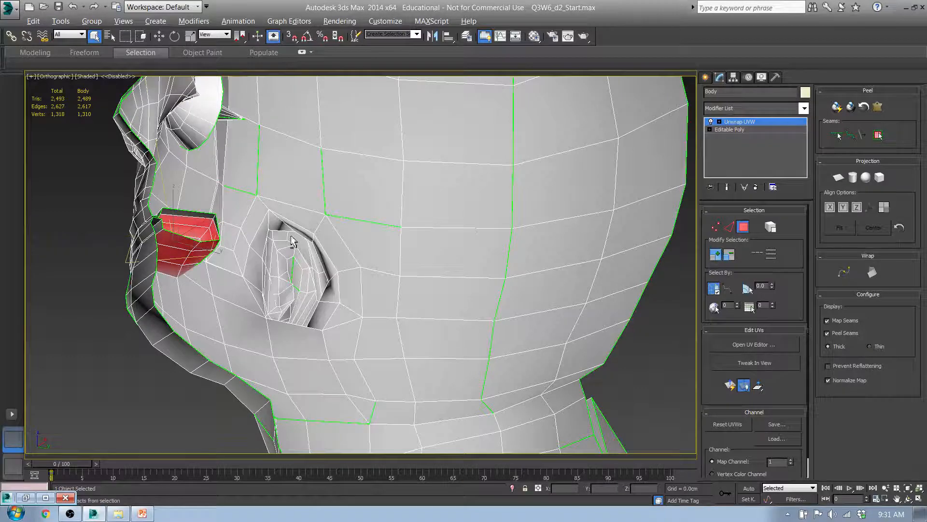
Step: Add the remaining inner mouth faces behind the lips to the mouth cavity selection
middle_click_drag(290, 236, 285, 207, "alt")
left_click(127, 230, "ctrl")
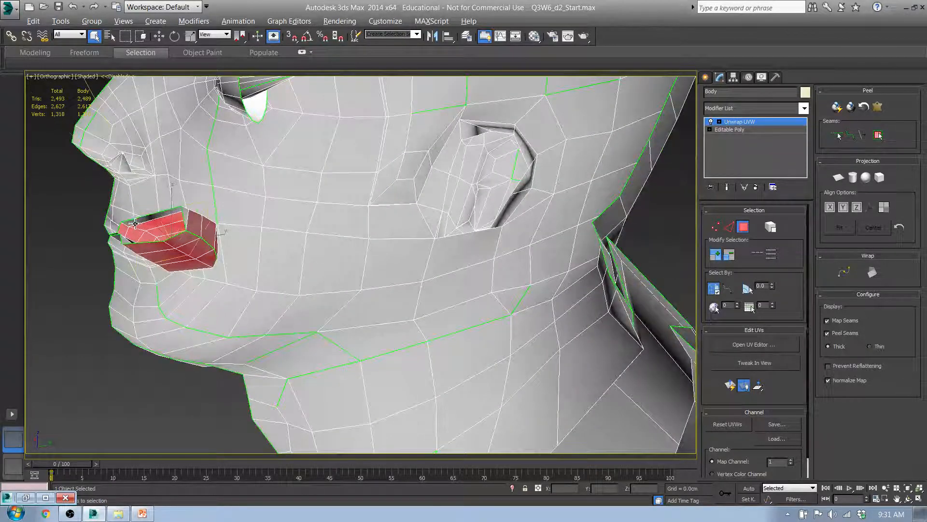
middle_click_drag(165, 222, 291, 265, "alt")
scroll(203, 225, "up", 4)
left_click(179, 266, "ctrl")
left_click(218, 262, "ctrl")
left_click(259, 266, "ctrl")
left_click(302, 265, "ctrl")
left_click(303, 236, "ctrl")
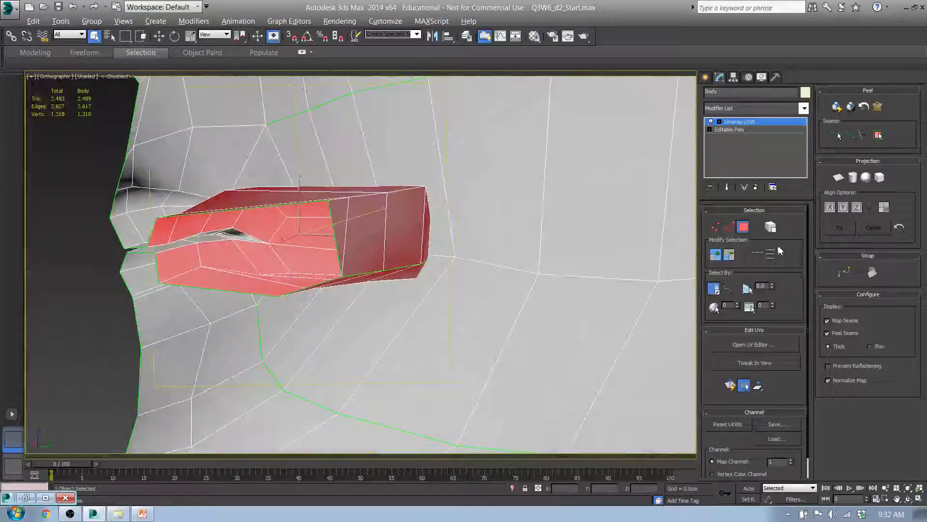
Step: Apply a planar projection aligned to the Y axis to the mouth cavity faces
middle_click_drag(408, 271, 416, 284, "alt")
key("f")
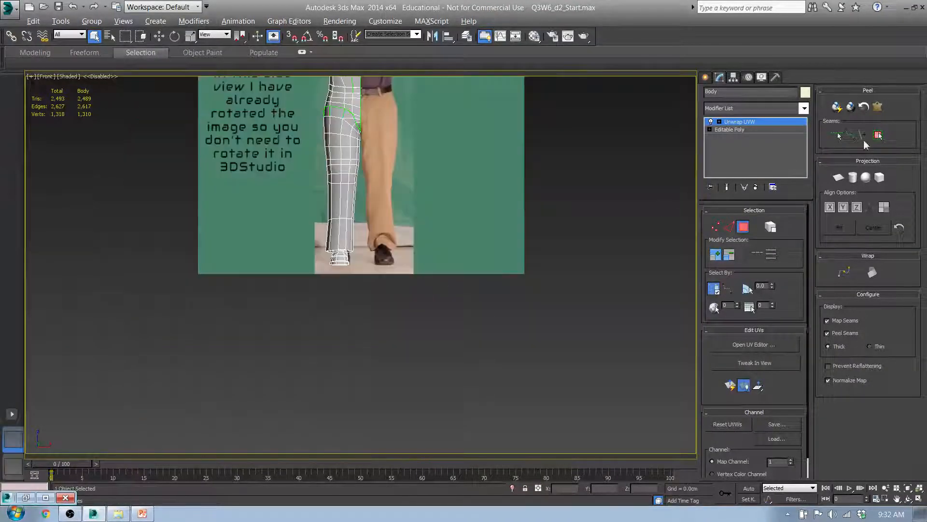
middle_click_drag(400, 123, 399, 391)
scroll(345, 238, "up", 10)
middle_click_drag(516, 350, 348, 308)
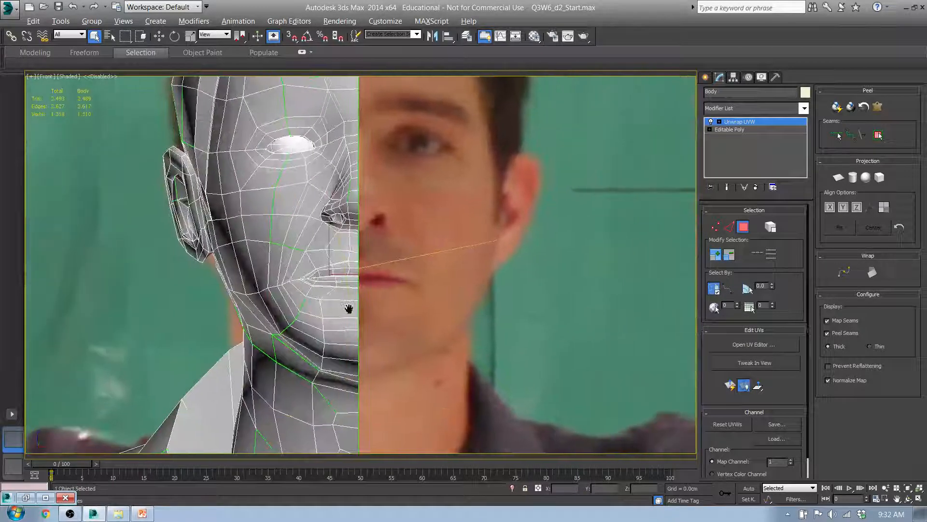
left_click(839, 178)
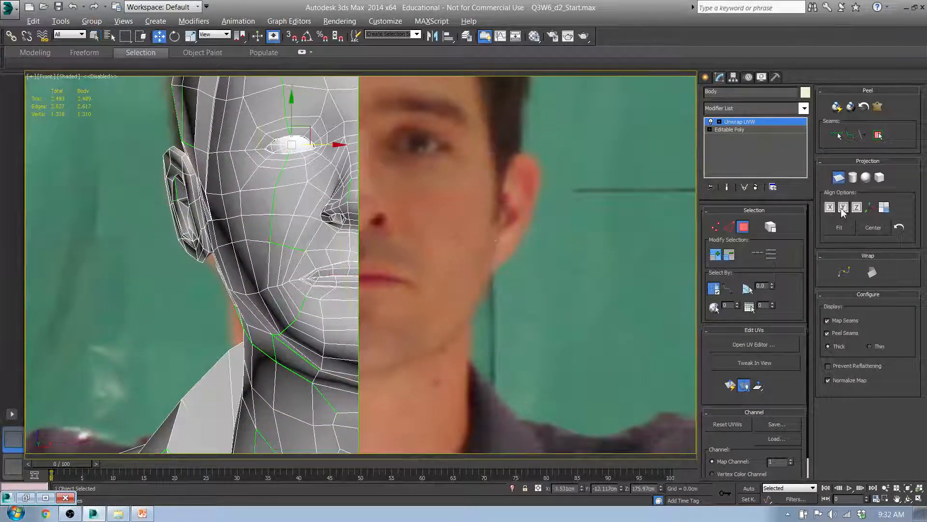
left_click(842, 209)
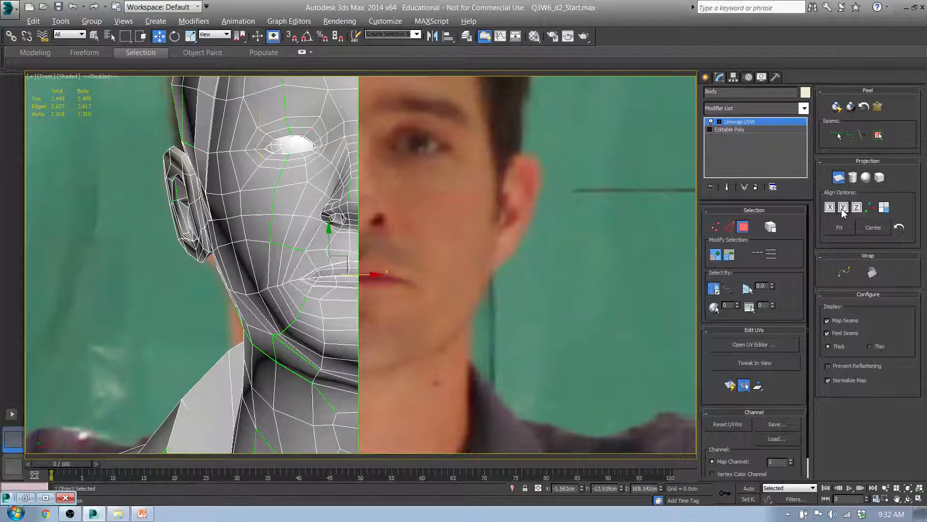
mouse_move(456, 310)
middle_mouse_down("alt")
mouse_move(505, 312)
mouse_move(457, 317)
middle_mouse_up("alt")
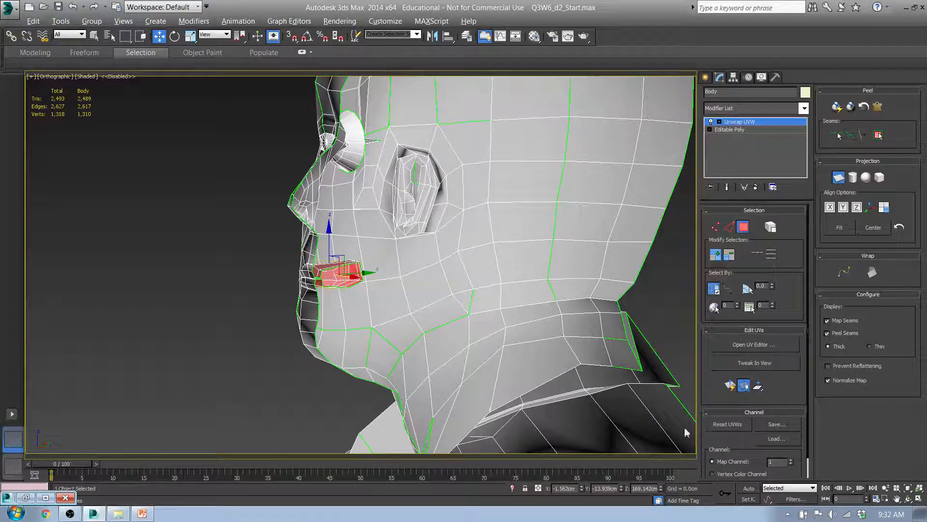
Step: Restore the UV editor, move the mouth cavity's UV shell beside the eye shell, and minimize the editor
left_click(50, 497)
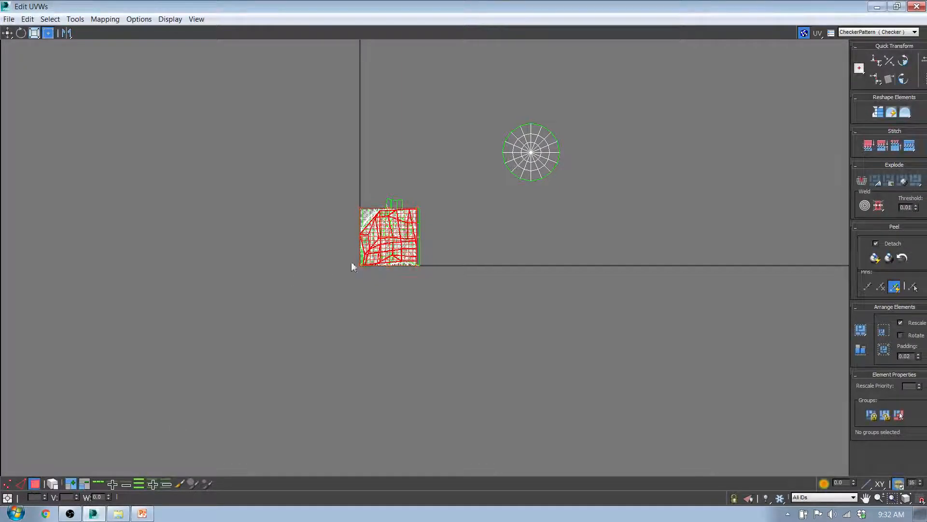
left_click_drag(404, 238, 621, 149)
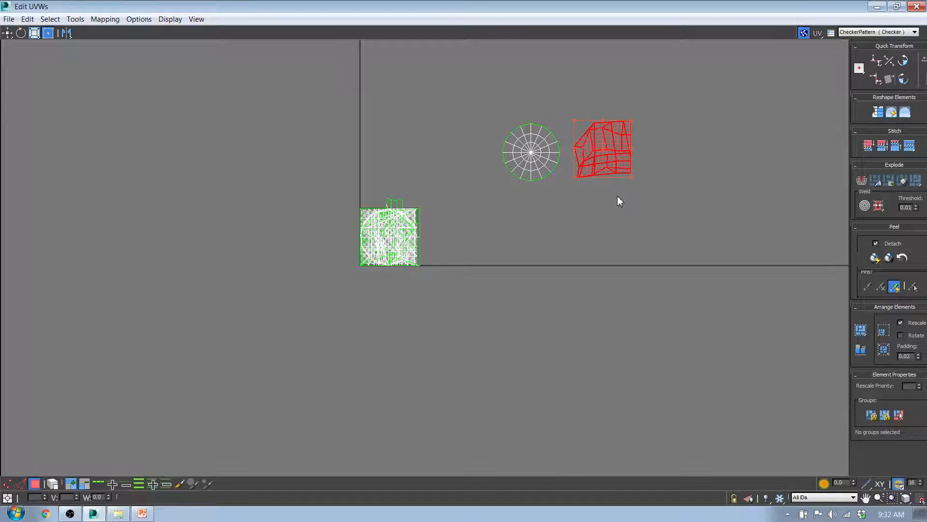
left_click(877, 6)
Step: Select faces in the middle of the ear and grow the selection twice toward its rim
middle_click_drag(407, 263, 482, 217, "alt")
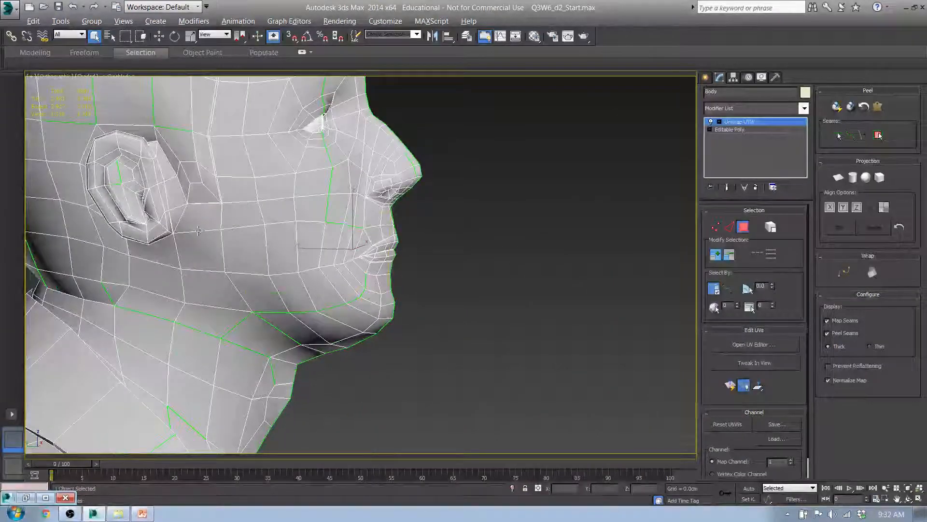
scroll(119, 185, "up", 5)
left_click(148, 195)
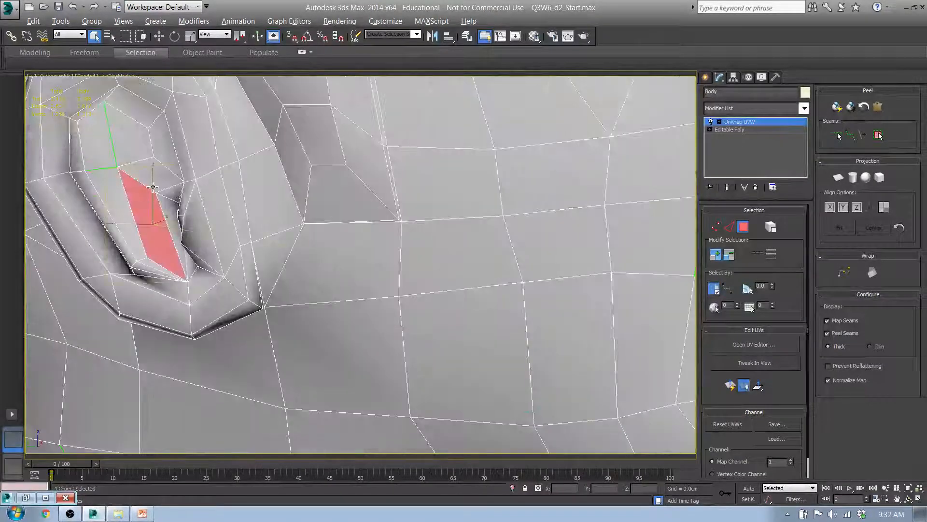
left_click(153, 186, "ctrl")
middle_click_drag(567, 260, 557, 248, "alt")
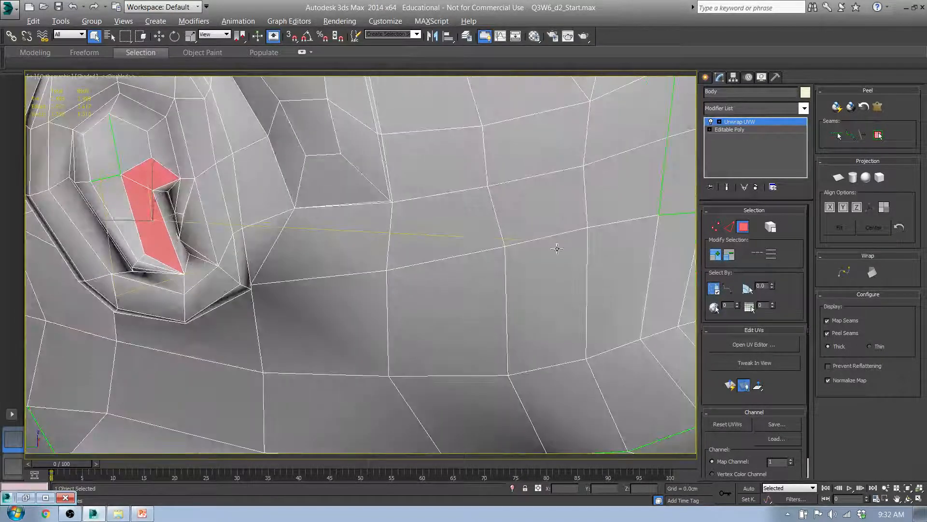
left_click(716, 256)
left_click(716, 256)
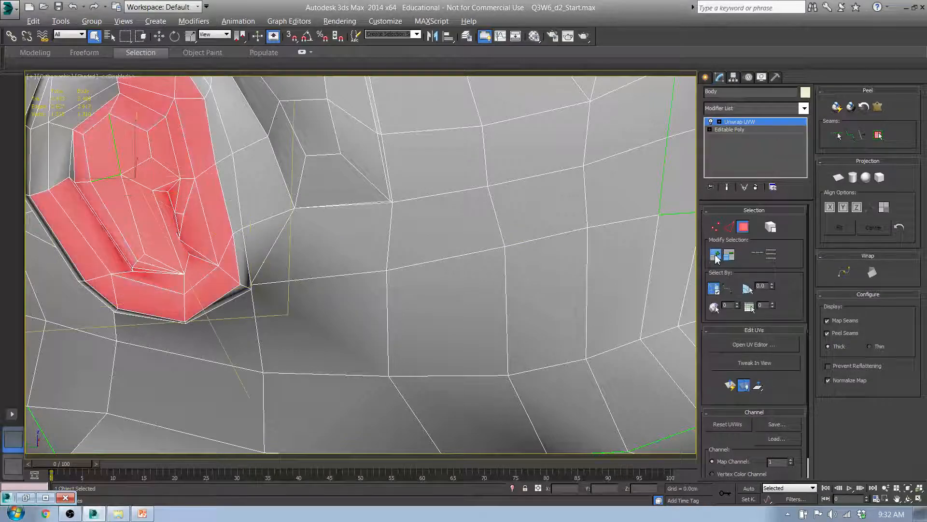
Step: Add the missing faces at the ear's upper back and grow the selection over the outer rim
middle_click_drag(259, 219, 242, 227, "alt")
middle_click_drag(160, 169, 362, 269)
left_click(254, 241, "ctrl")
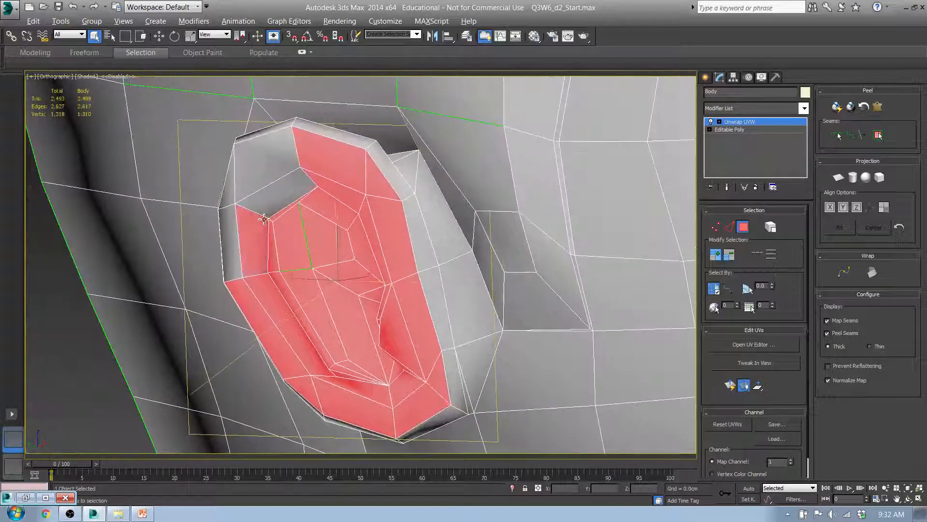
left_click(278, 199, "ctrl")
left_click(258, 176, "ctrl")
mouse_move(249, 236)
middle_mouse_down("alt")
mouse_move(238, 205)
mouse_move(260, 227)
middle_mouse_up("alt")
left_click(719, 260)
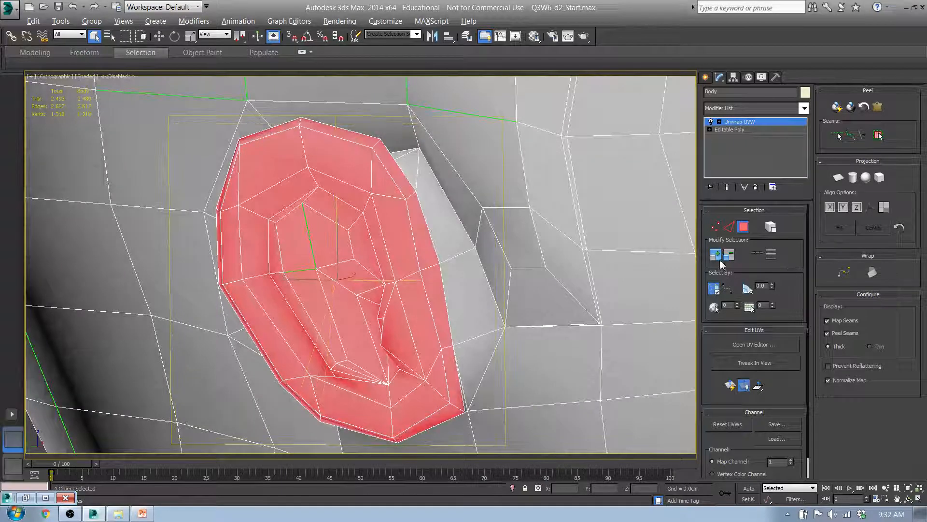
Step: Grow the ear selection once more and remove the faces joining the ear's front edge to the head
middle_click_drag(326, 261, 304, 237, "alt")
left_click(716, 255)
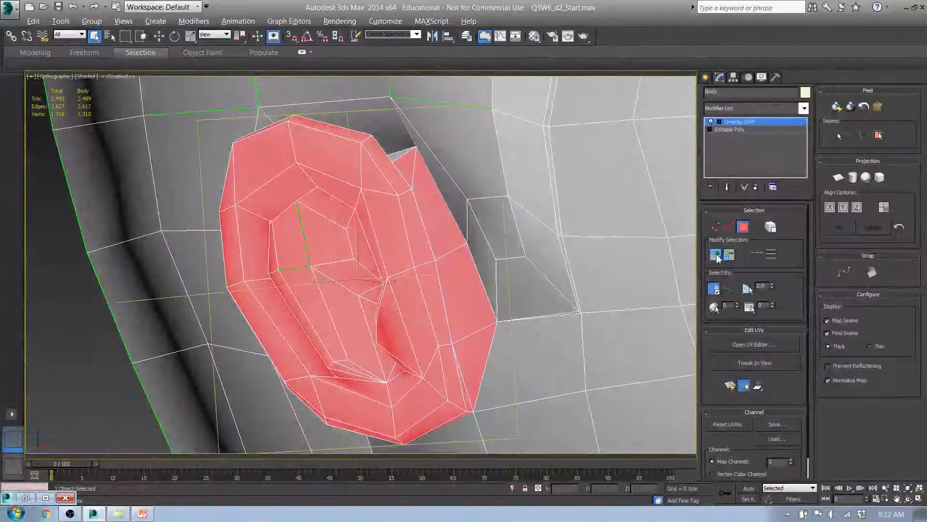
middle_click_drag(441, 269, 477, 343, "alt")
left_click(477, 343, "alt")
left_click(469, 294, "alt")
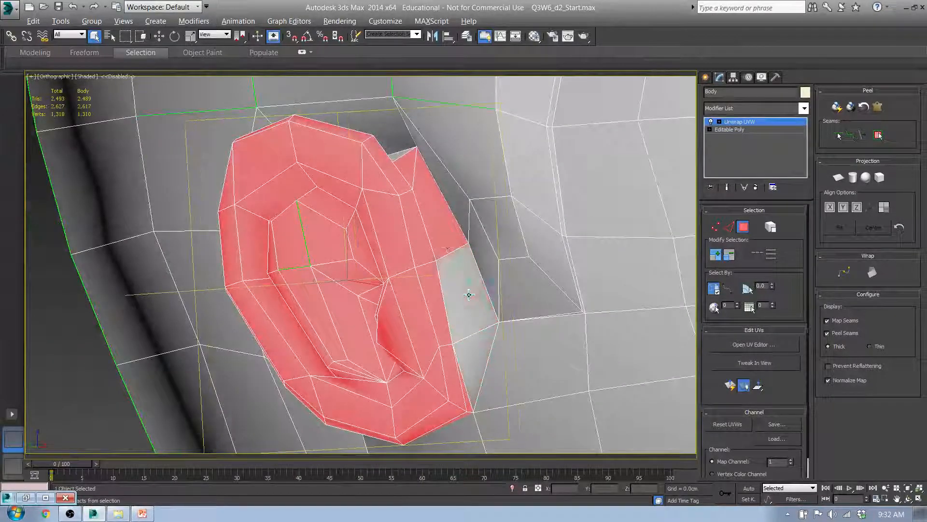
middle_click_drag(427, 324, 468, 213)
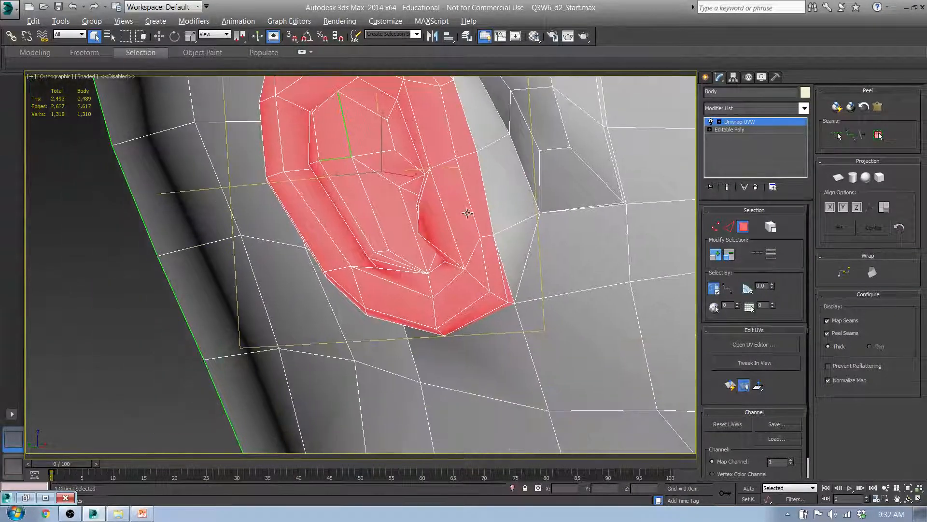
mouse_move(465, 278)
middle_mouse_down("alt")
mouse_move(454, 265)
mouse_move(412, 275)
mouse_move(493, 249)
mouse_move(559, 316)
mouse_move(572, 290)
mouse_move(534, 320)
mouse_move(551, 303)
mouse_move(545, 281)
mouse_move(561, 303)
mouse_move(538, 257)
mouse_move(558, 320)
mouse_move(549, 296)
mouse_move(419, 350)
mouse_move(508, 312)
mouse_move(437, 340)
middle_mouse_up("alt")
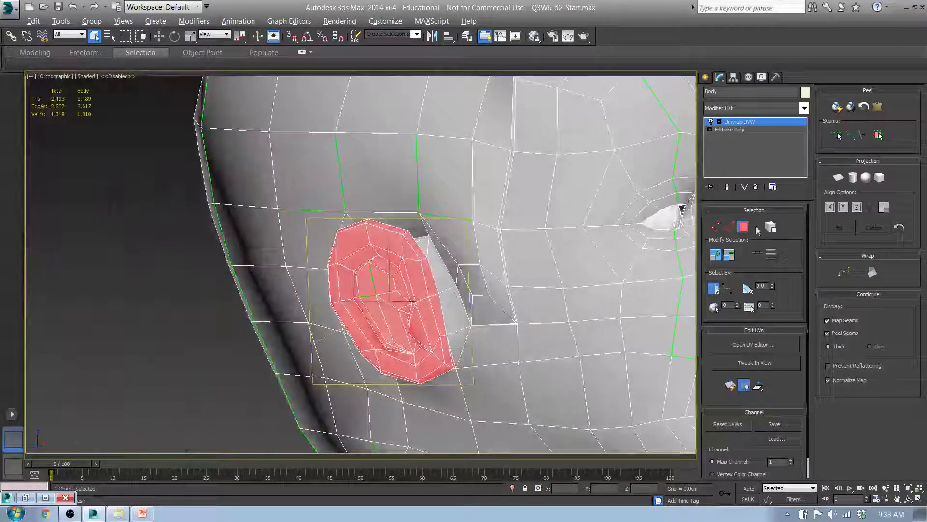
Step: Apply a planar projection aligned to the X axis to the selected ear faces
left_click(839, 178)
left_click(857, 207)
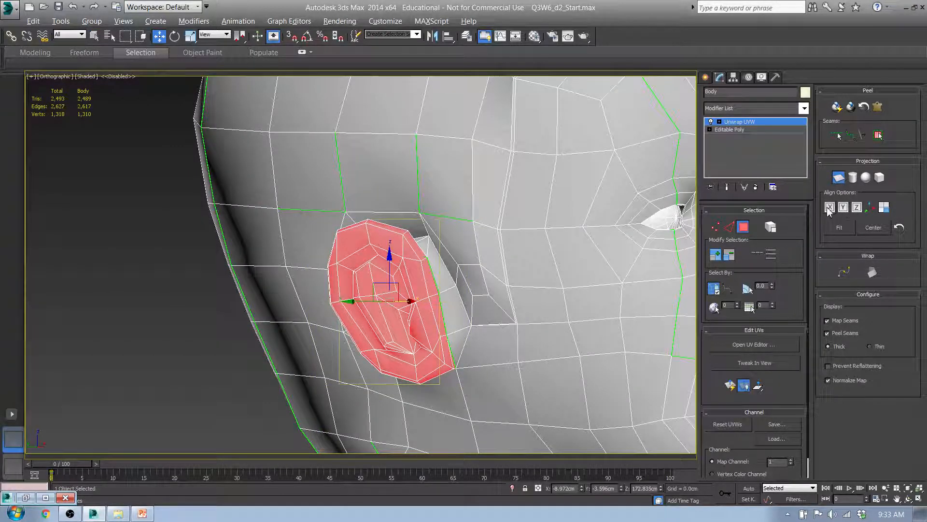
middle_click_drag(512, 232, 340, 216, "alt")
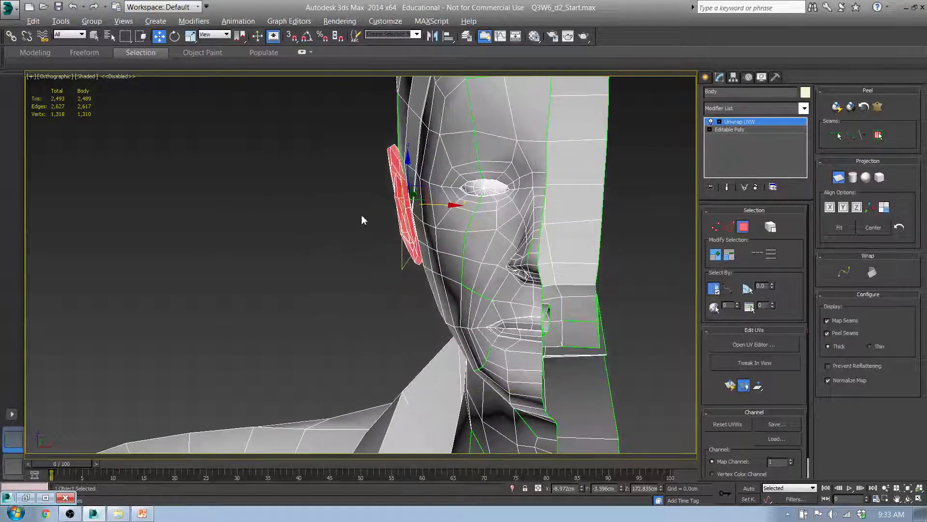
Step: Move the projected ear UVs out of the body's overlapping UVs, beside the eye and mouth cavity pieces in the UV editor
left_click(45, 498)
left_click(35, 484)
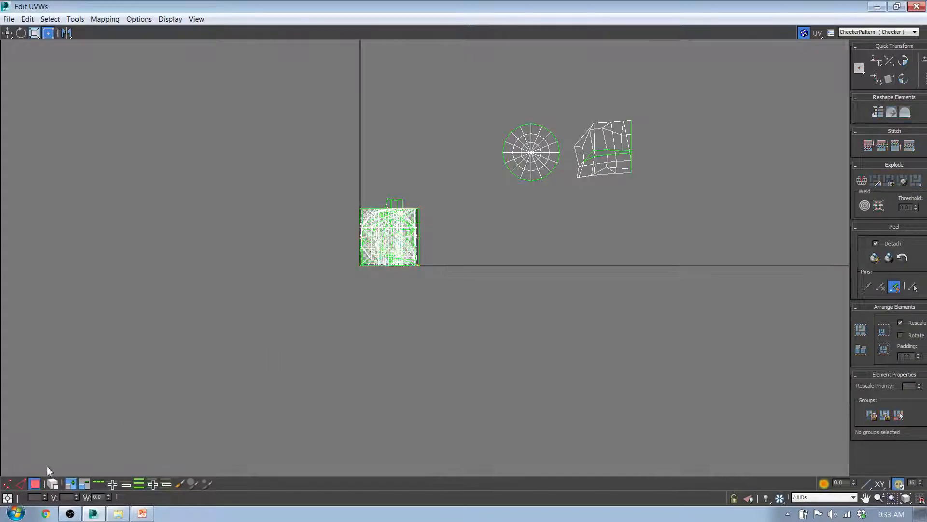
left_click(397, 223)
left_click_drag(397, 223, 565, 73)
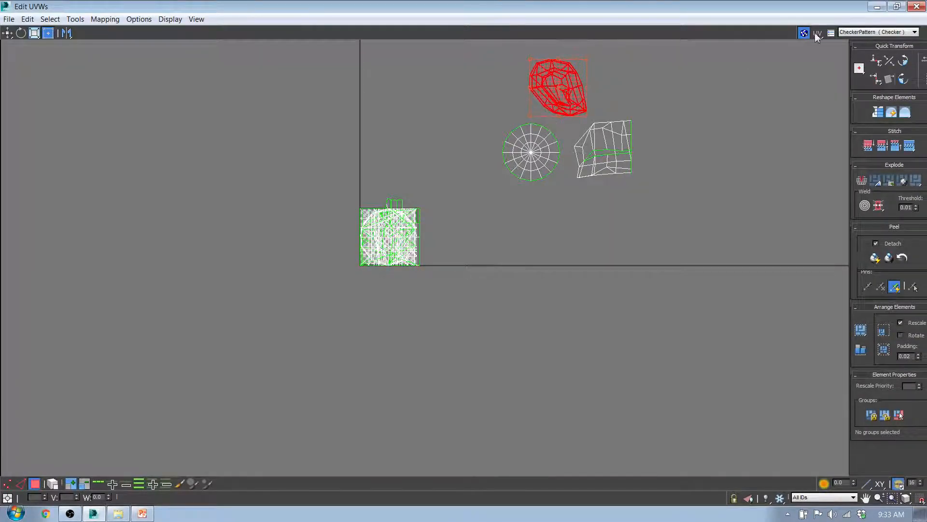
left_click_drag(858, 6, 259, 441)
Step: Select the faces of the front half of the face in side view, including the forehead up to the hairline
left_click(479, 241)
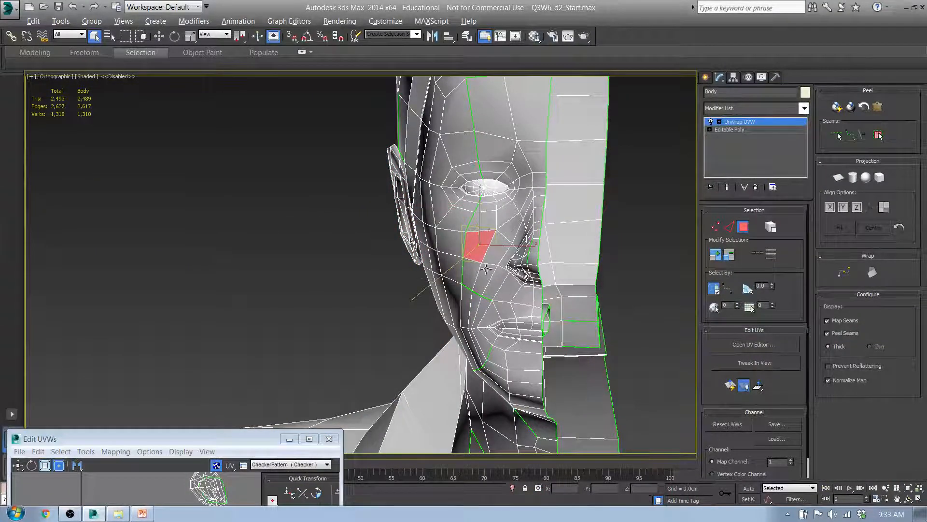
middle_click_drag(392, 270, 517, 275, "alt")
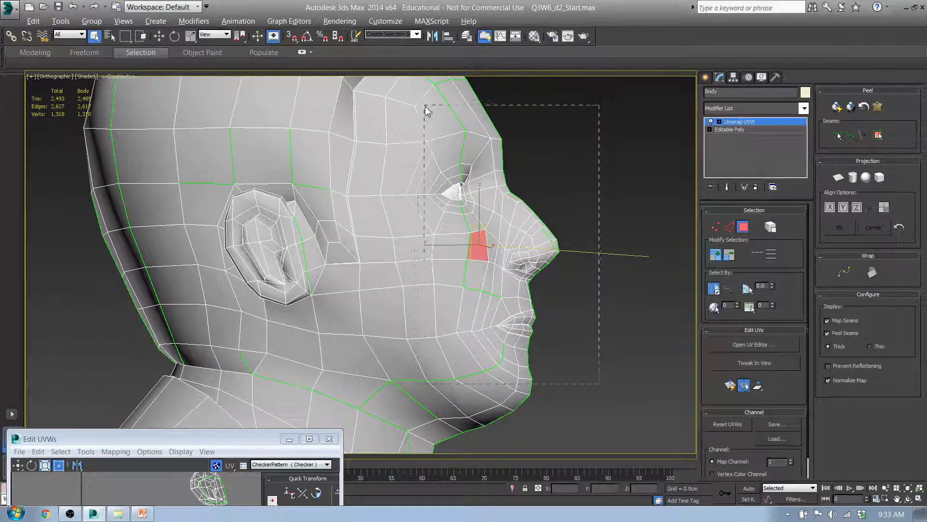
left_click_drag(427, 111, 389, 97)
middle_click_drag(579, 251, 635, 315, "alt")
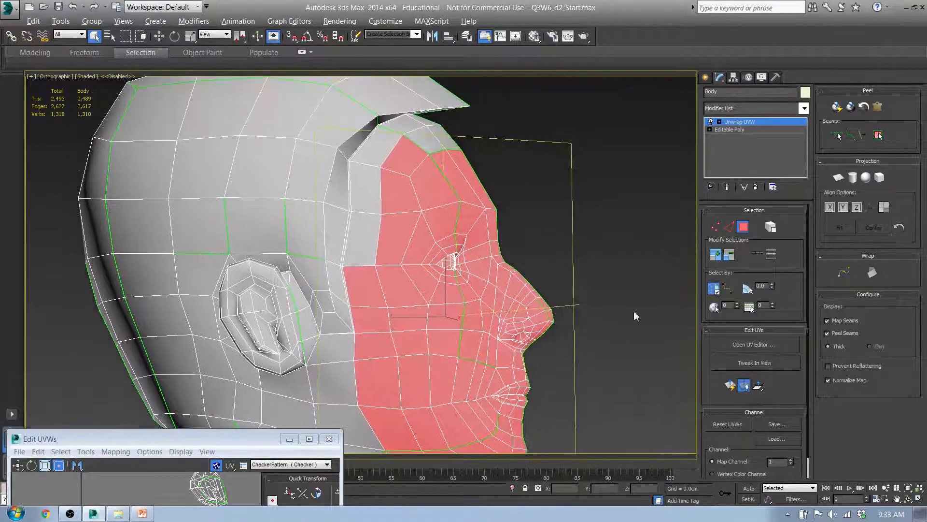
left_click_drag(621, 242, 411, 126)
left_click_drag(373, 155, 373, 155)
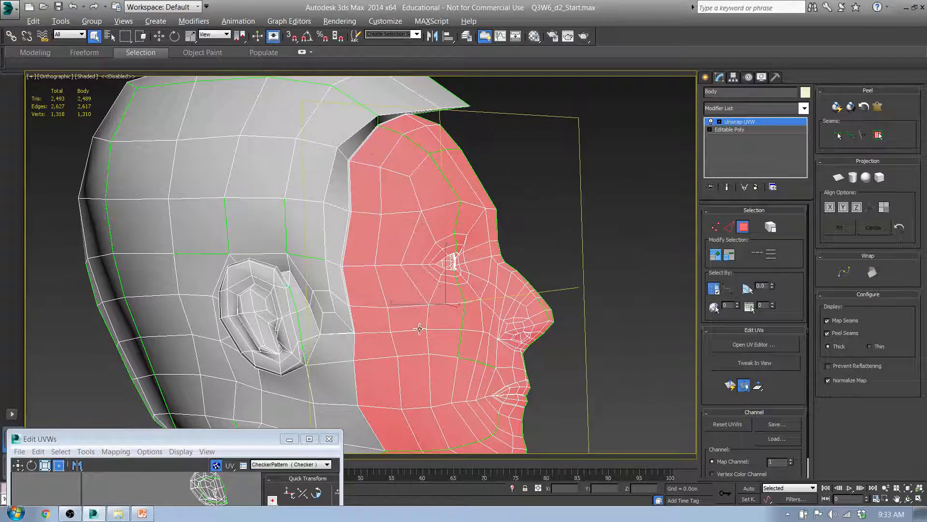
Step: Add the faces between cheek and ear, the strip along the ear's front edge, and the jaw faces below the ear
middle_click_drag(420, 329, 645, 247, "alt")
left_click_drag(424, 145, 400, 140)
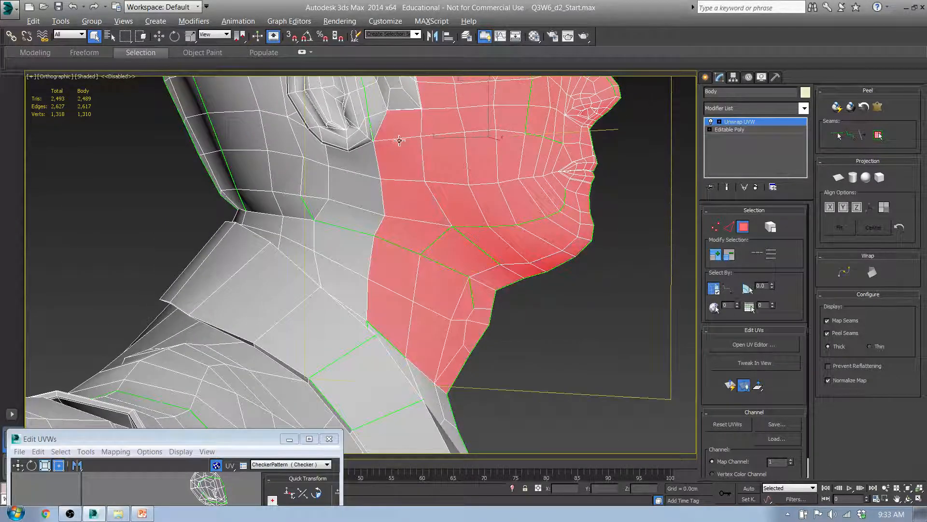
middle_click_drag(400, 140, 429, 250, "alt")
left_click(398, 221, "ctrl")
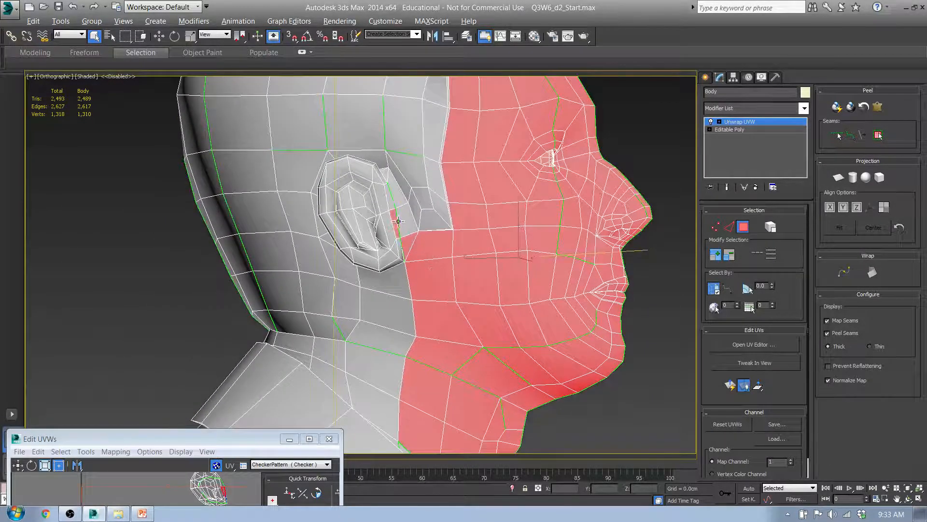
left_click(386, 178, "ctrl")
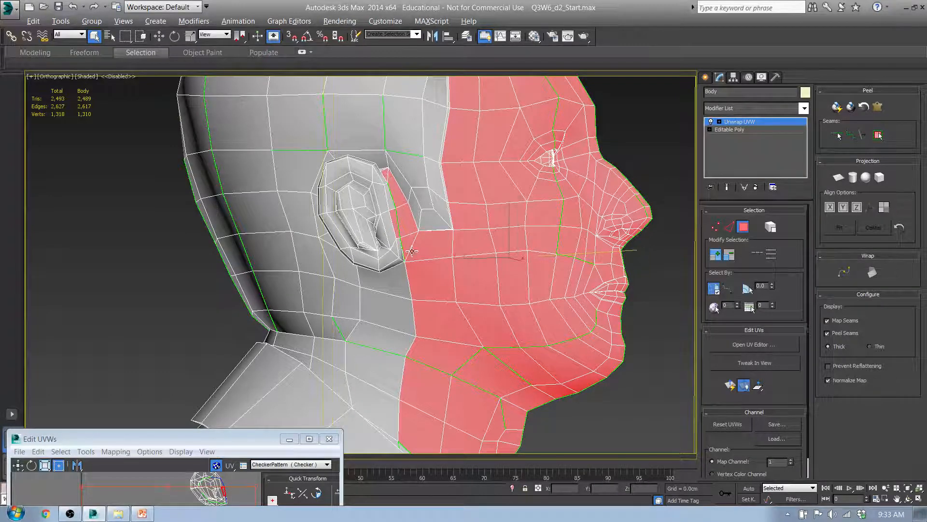
left_click(393, 283, "ctrl")
left_click(389, 312, "ctrl")
left_click(376, 338, "ctrl")
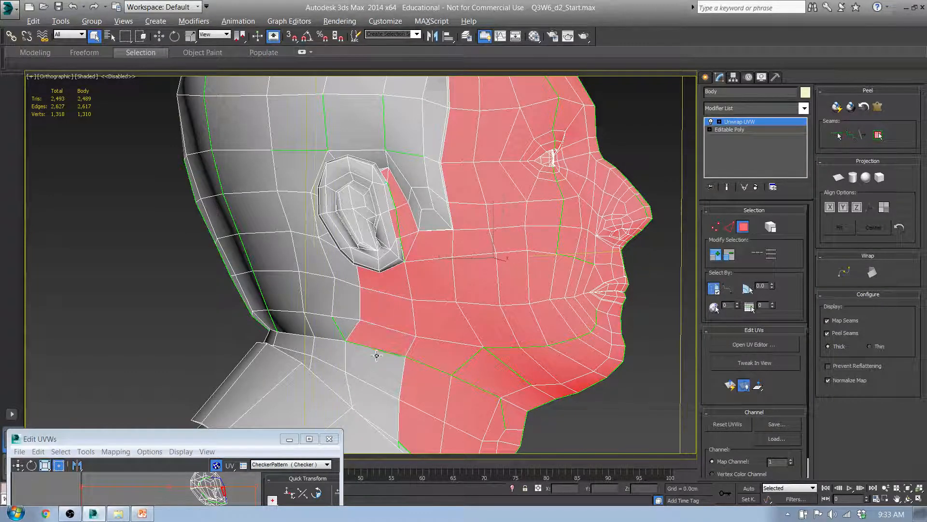
Step: Extend the selection with the strip of upper neck faces running from below the jaw to the nape
left_click(372, 360, "ctrl")
left_click(329, 357, "ctrl")
left_click(295, 349, "ctrl")
left_click(272, 341, "ctrl")
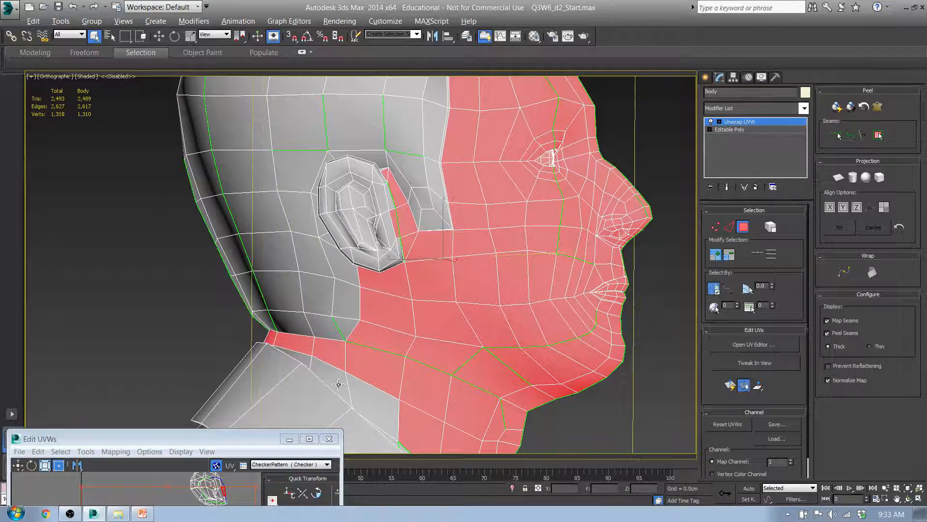
Step: Try adding the faces behind the ear and along the base of the skull to the selection
middle_click_drag(370, 338, 420, 272, "alt")
middle_click_drag(425, 303, 395, 304, "alt")
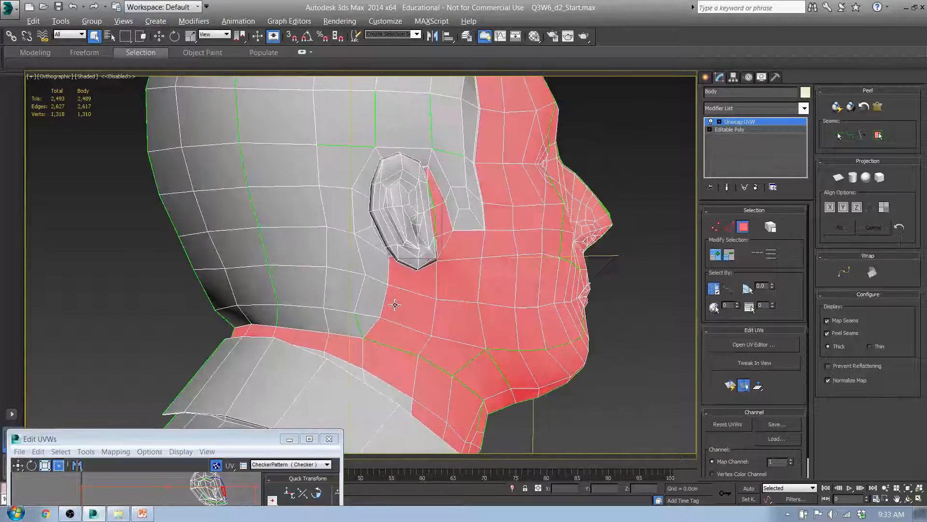
left_click(366, 326, "ctrl")
left_click(374, 294, "ctrl")
left_click(377, 274, "ctrl")
left_click(334, 320, "ctrl")
left_click(307, 321, "ctrl")
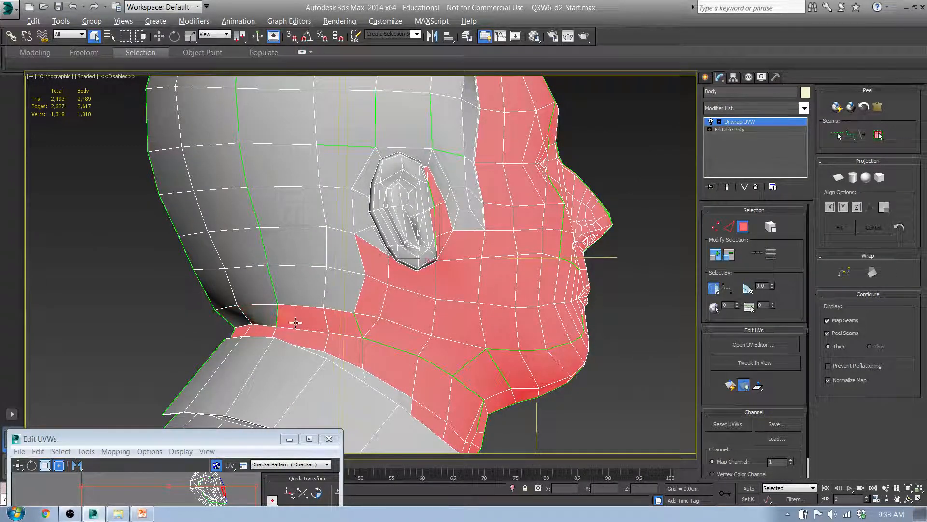
left_click(296, 323, "alt")
left_click(340, 323, "alt")
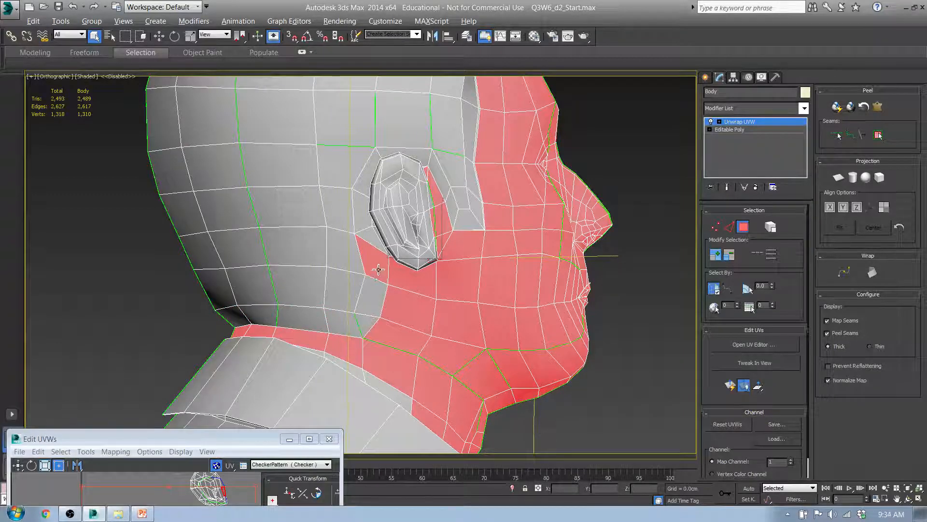
Step: Examine the selection border around the earlobe, along the jaw and down to the neck
middle_click_drag(440, 250, 462, 234, "alt")
scroll(476, 241, "up", 4)
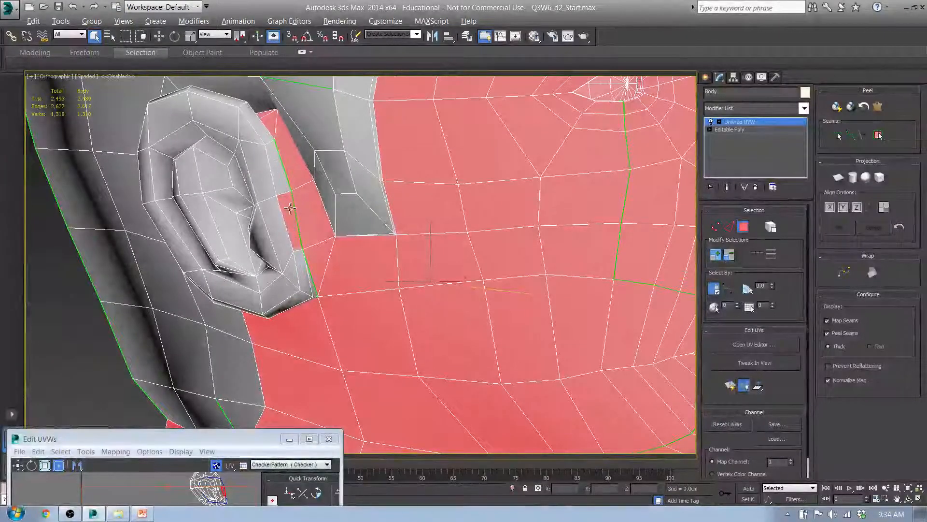
scroll(340, 308, "up", 2)
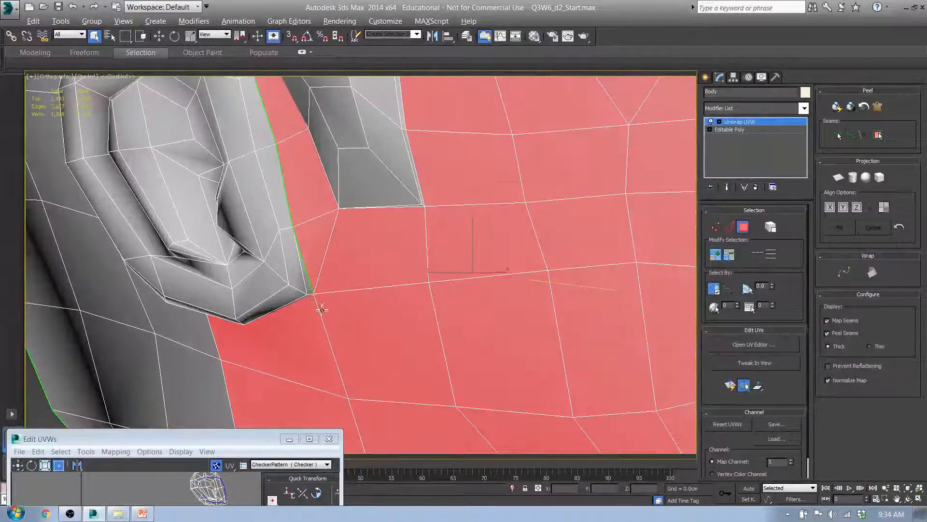
middle_click_drag(322, 309, 280, 267, "alt")
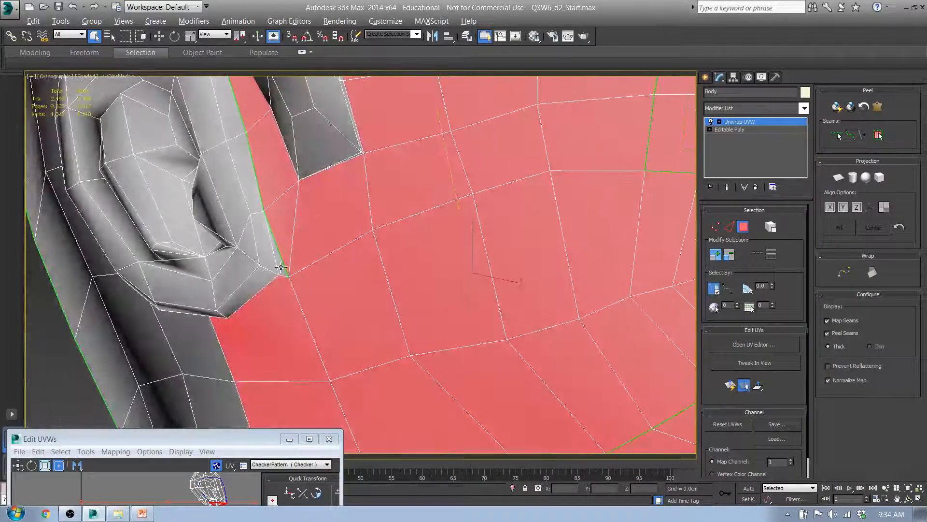
middle_click_drag(353, 272, 322, 243)
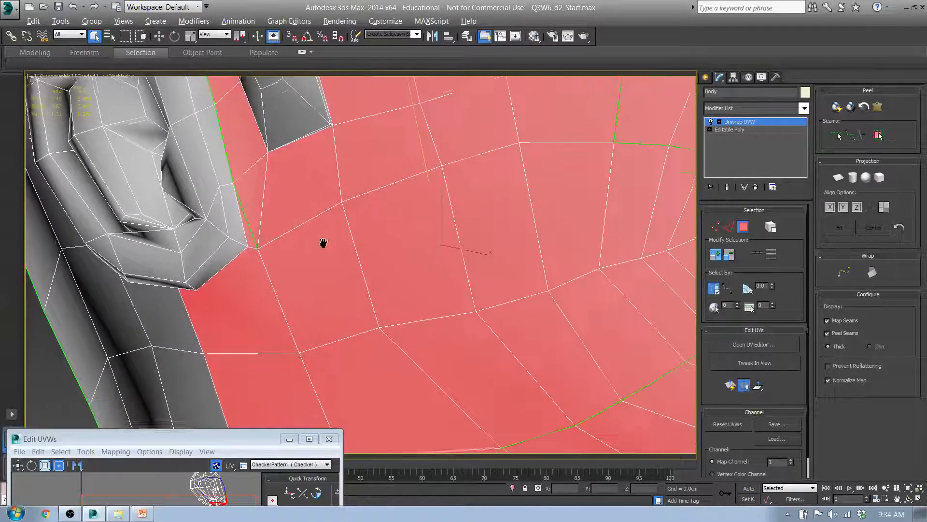
scroll(322, 243, "down", 3)
middle_click_drag(398, 265, 475, 137, "alt")
scroll(476, 136, "down", 3)
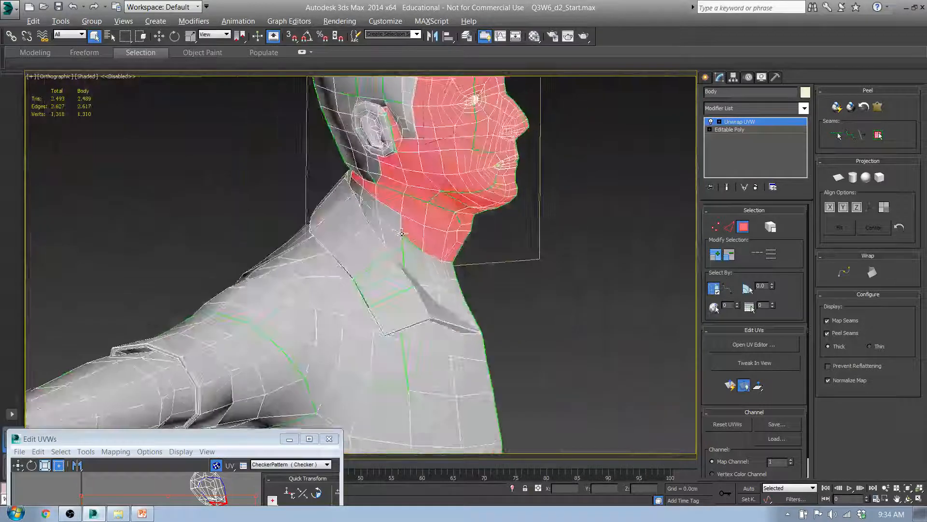
Step: Remove all neck faces below the jaw seam from the selection, from the nape to the throat
middle_click_drag(406, 241, 360, 196, "alt")
scroll(358, 192, "up", 5)
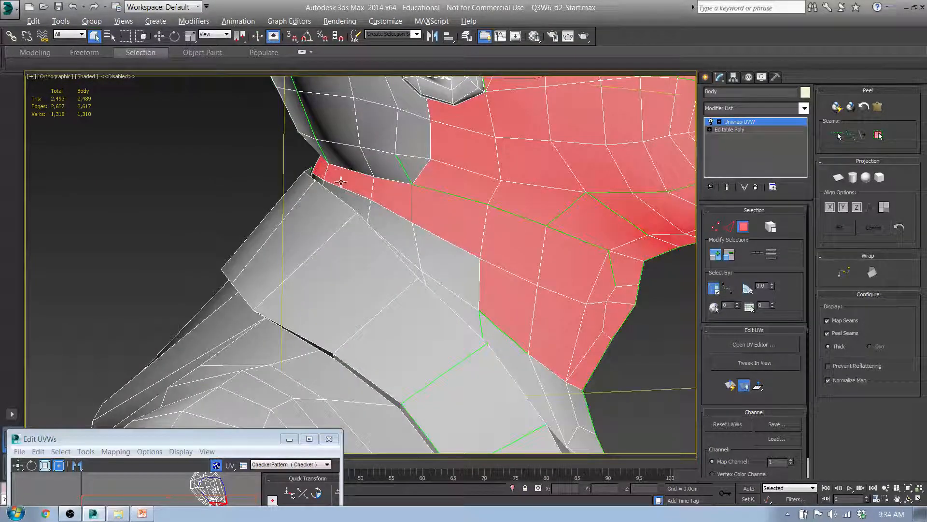
left_click(324, 172, "alt")
left_click(353, 186, "alt")
left_click(394, 201, "alt")
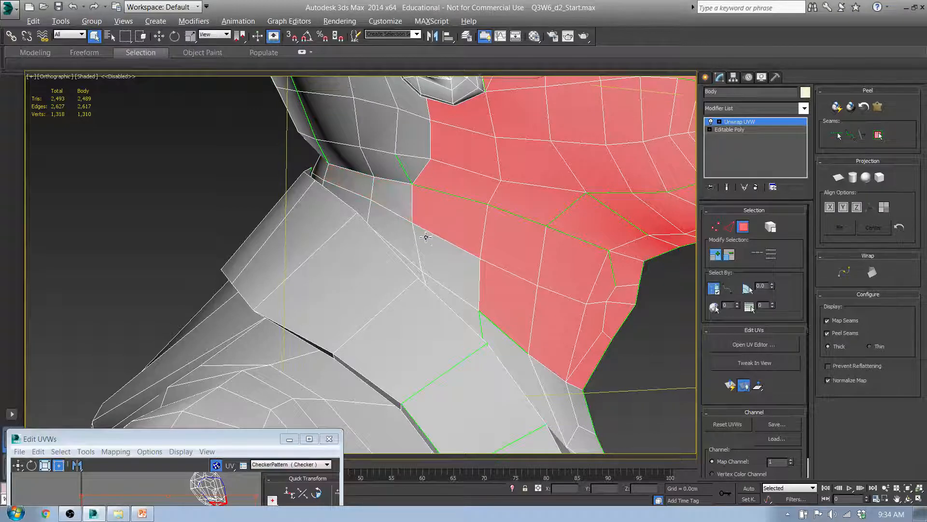
left_click(443, 233, "alt")
left_click(536, 259, "alt")
left_click(578, 263, "alt")
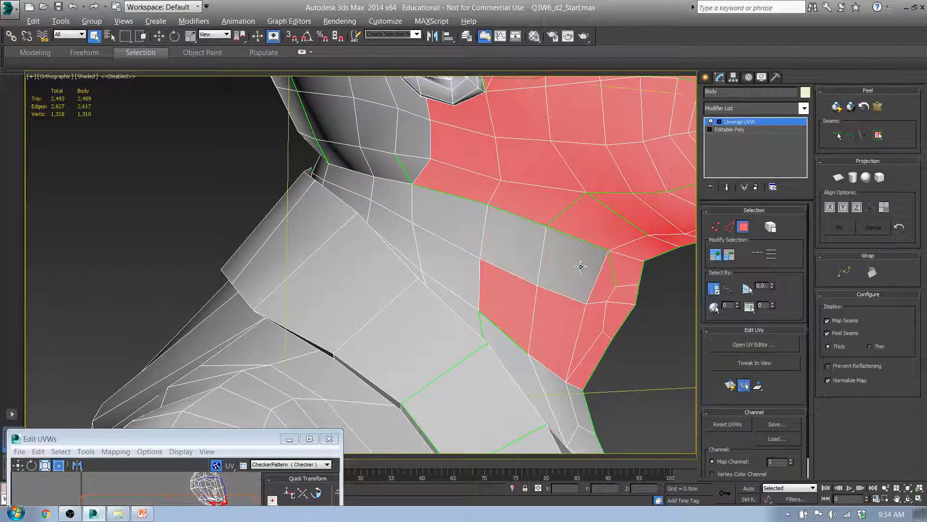
left_click(630, 283, "alt")
left_click_drag(570, 290, 566, 290, "alt")
left_click(513, 295, "alt")
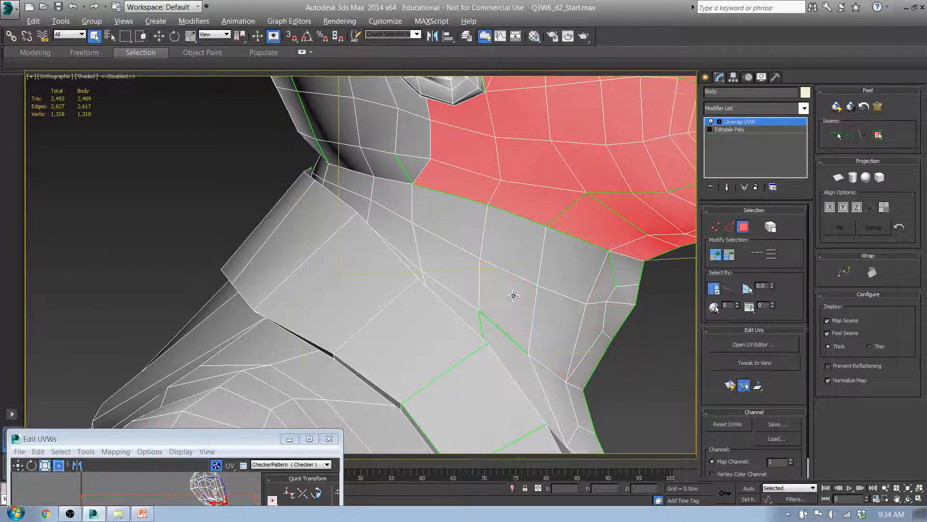
Step: Examine the face selection from the side, from behind and around the mouth opening and nostril for unwanted faces
middle_click_drag(626, 302, 491, 330, "alt")
middle_click_drag(500, 287, 433, 287)
scroll(409, 295, "down", 3)
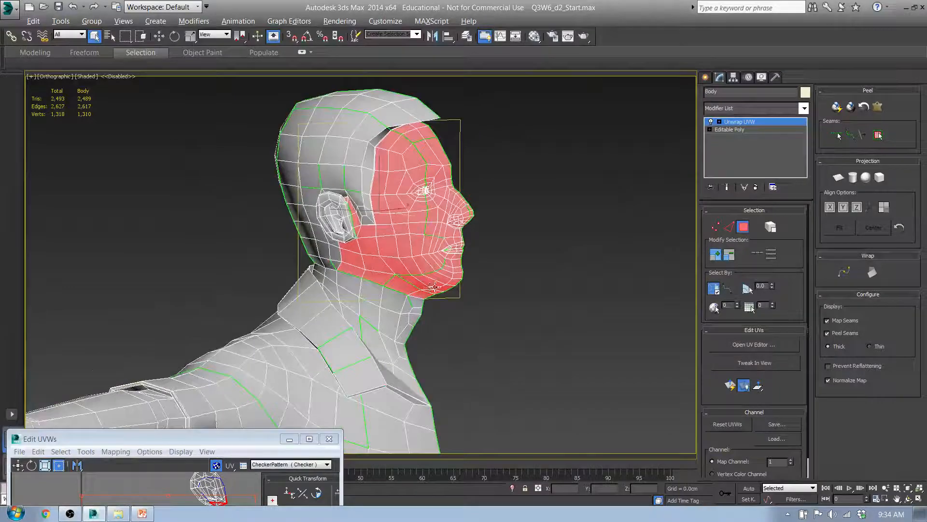
scroll(433, 287, "up", 6)
middle_click_drag(490, 234, 226, 236, "alt")
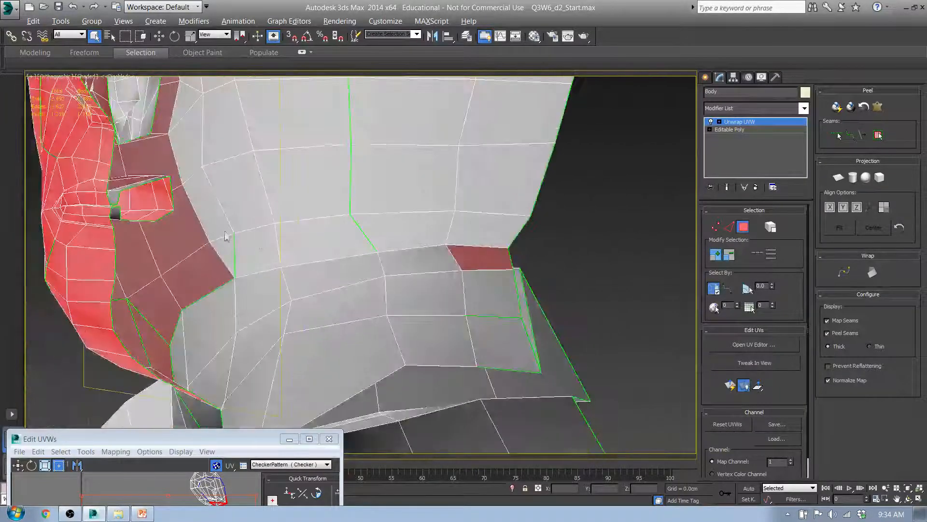
middle_click_drag(103, 188, 304, 235, "alt")
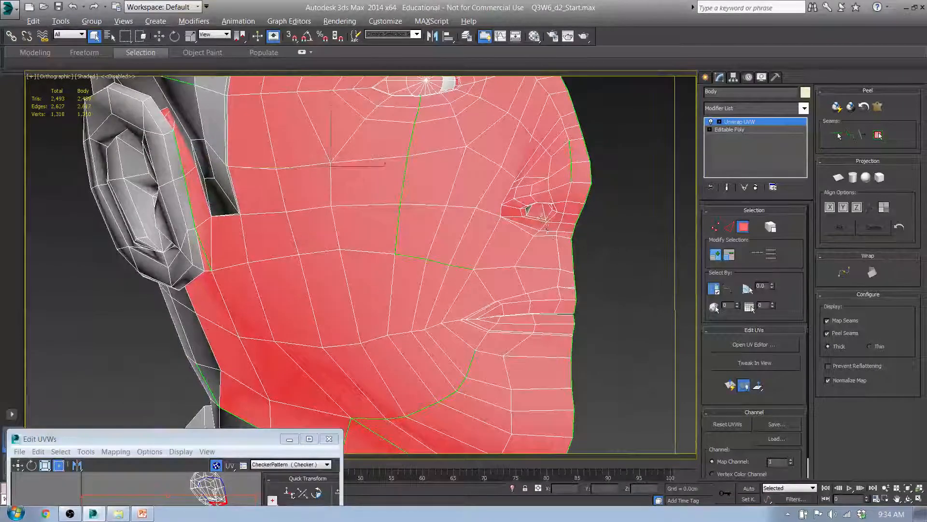
middle_click_drag(548, 230, 524, 228, "alt")
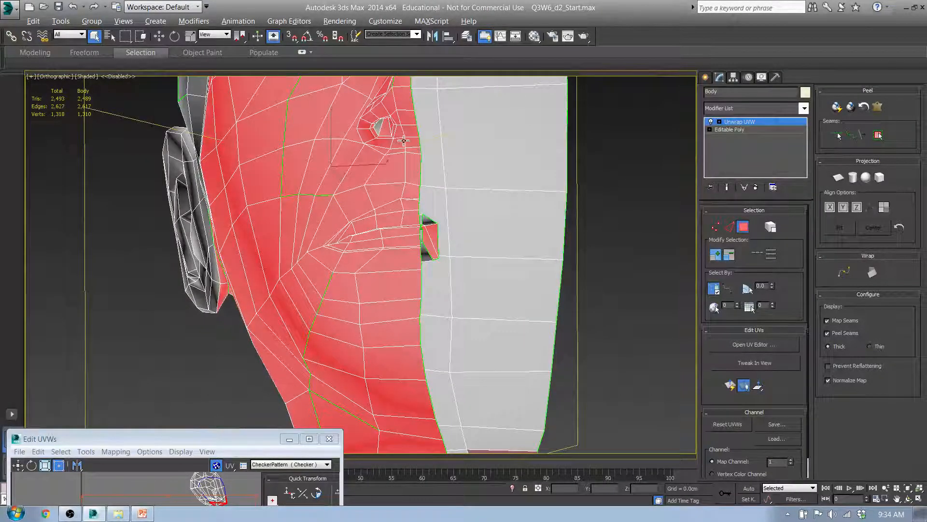
middle_click_drag(394, 138, 312, 270, "alt")
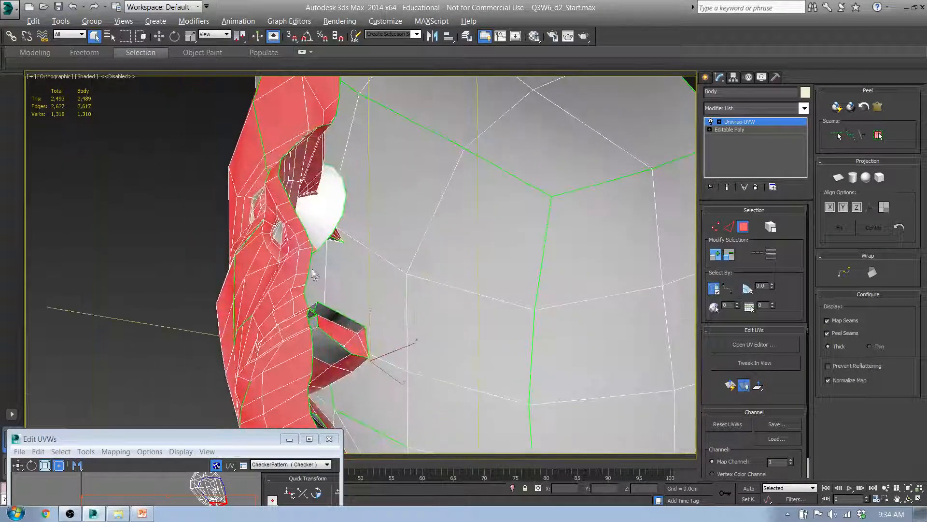
scroll(251, 194, "up", 3)
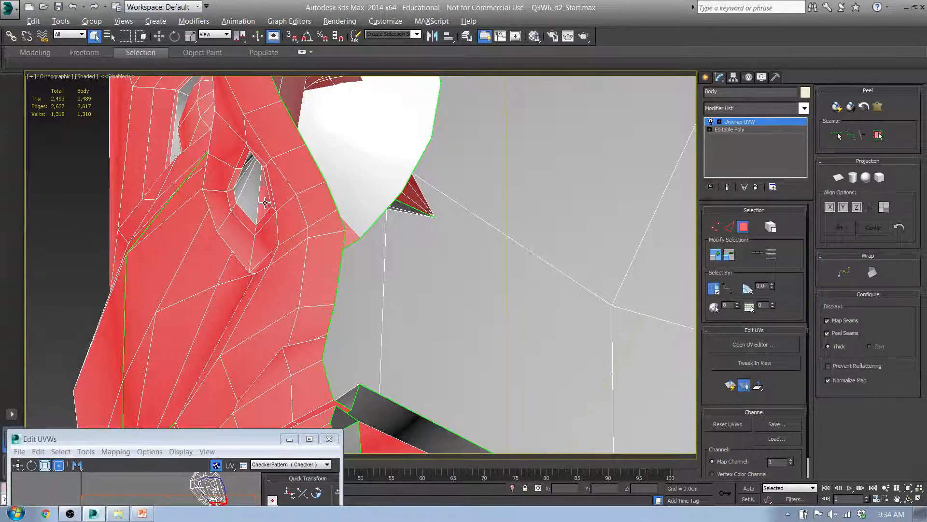
middle_click_drag(265, 203, 365, 204, "alt")
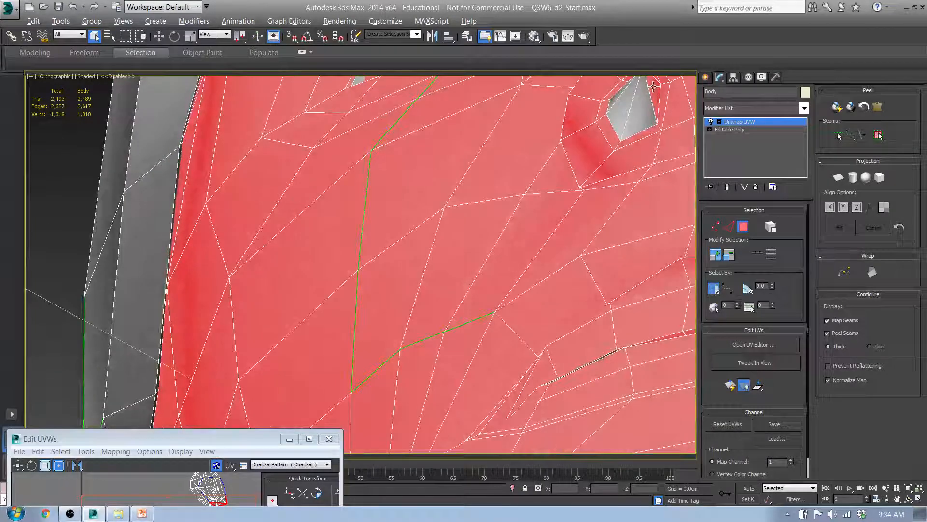
Step: Deselect the already separated ear, circular and side-of-head UV shells, keeping only the face polygons in the corner cluster selected
middle_click_drag(653, 112, 551, 376)
middle_click_drag(579, 164, 461, 248, "alt")
scroll(454, 249, "down", 5)
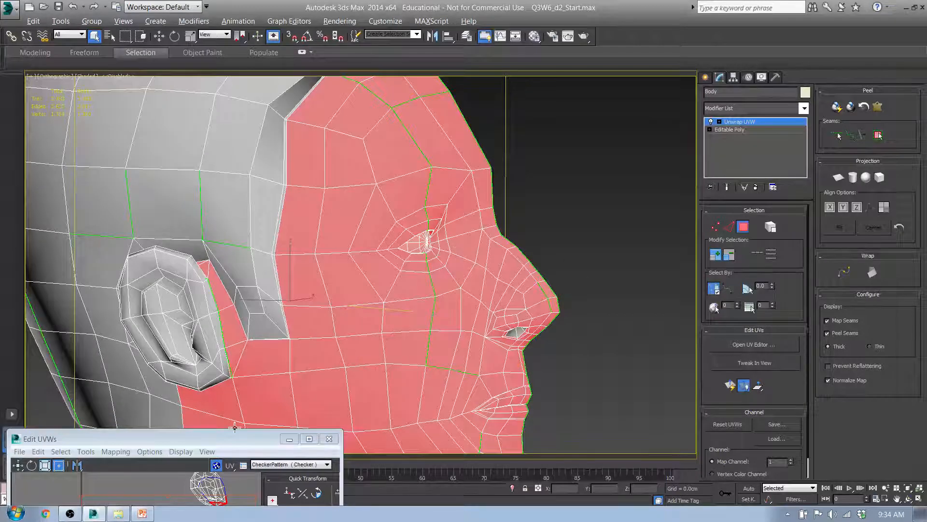
left_click_drag(236, 445, 358, 168)
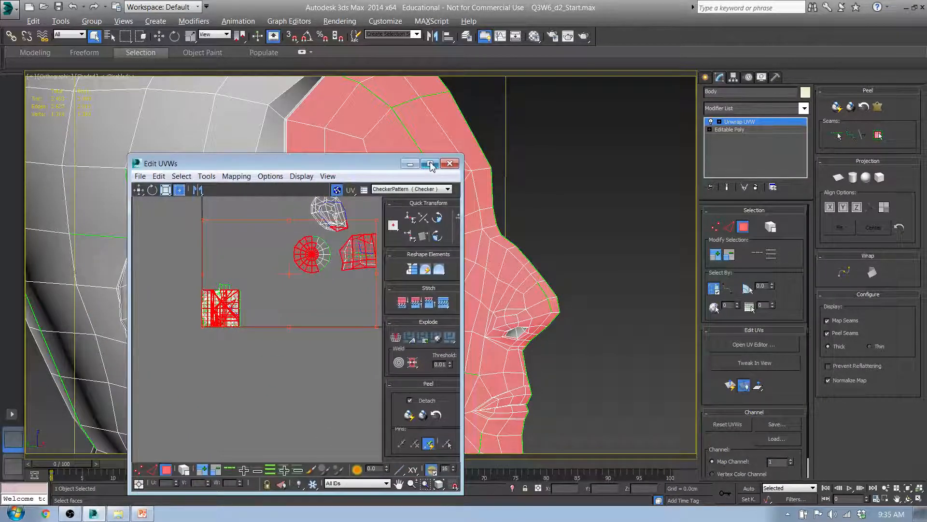
left_click(430, 163)
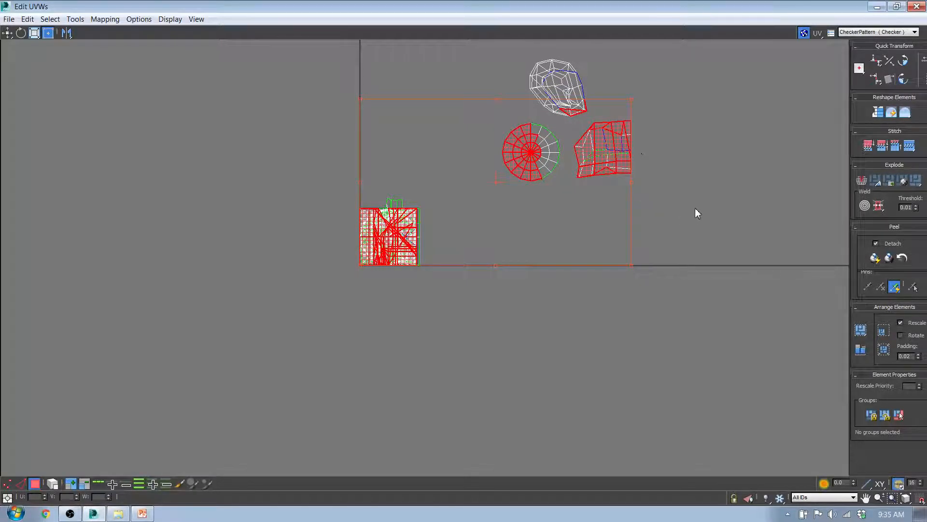
left_click_drag(511, 48, 500, 71, "alt")
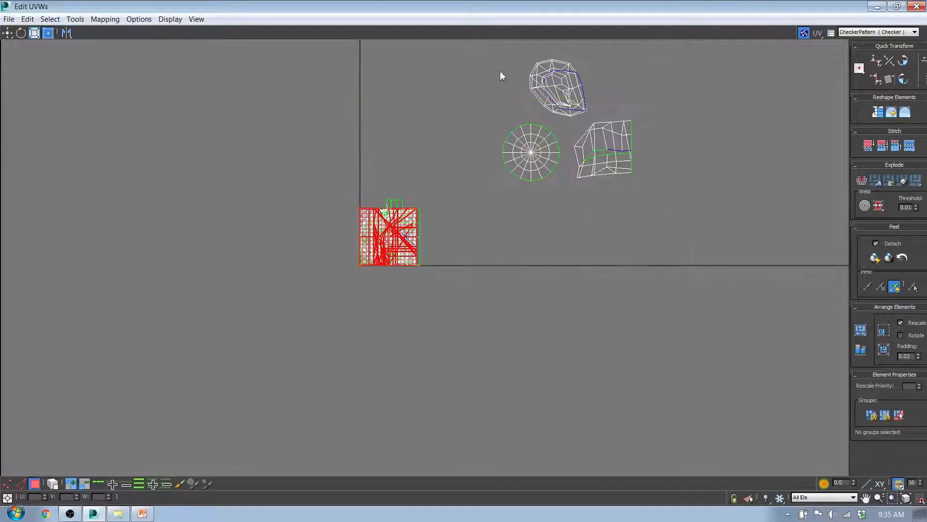
left_click_drag(772, 7, 493, 212)
left_click_drag(390, 211, 505, 120)
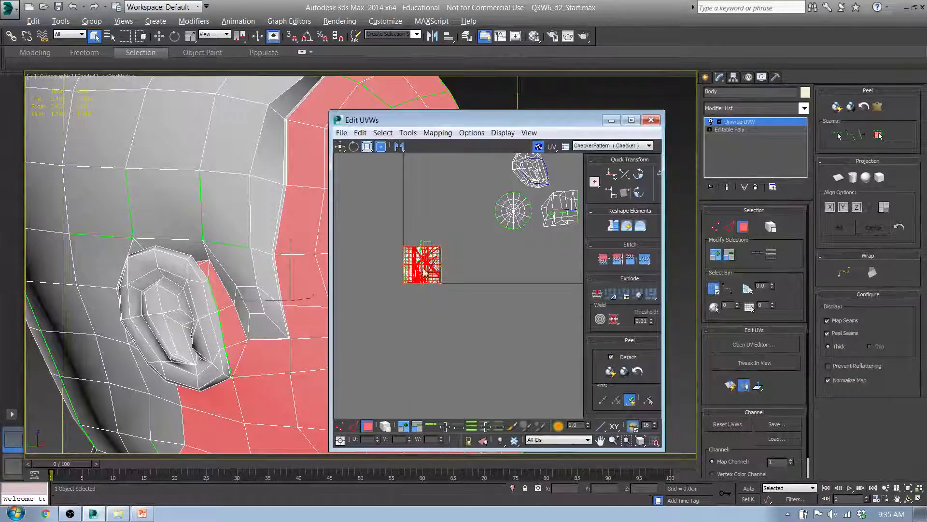
scroll(423, 261, "up", 5)
scroll(423, 262, "down", 4)
left_click_drag(431, 261, 362, 352)
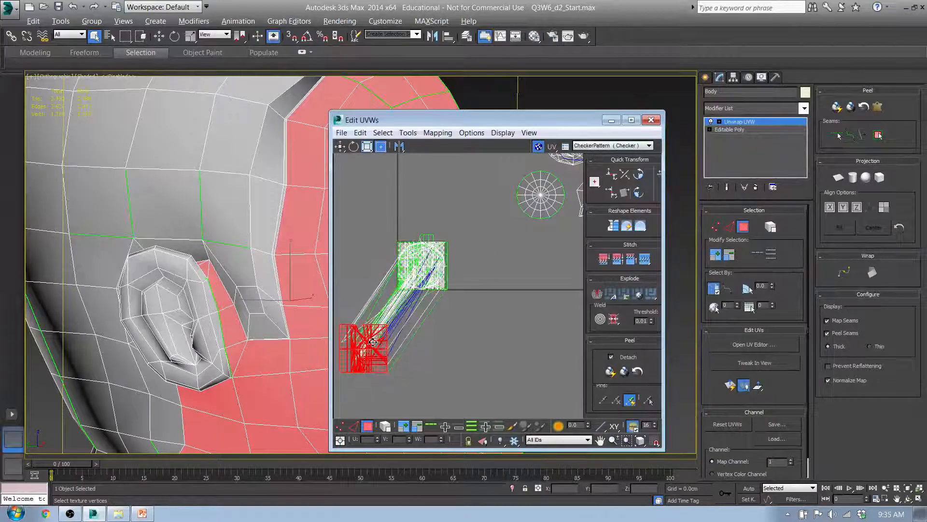
key("ctrl+z")
Step: Apply a planar projection with best alignment to the selected face polygons, and return to polygon editing in the UV editor
left_click(614, 123)
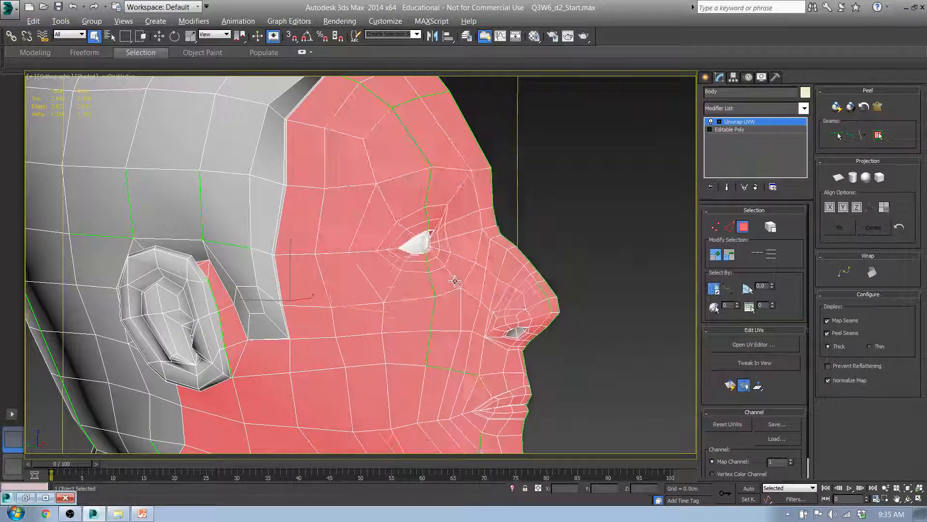
middle_click_drag(449, 284, 418, 196)
scroll(423, 172, "down", 3)
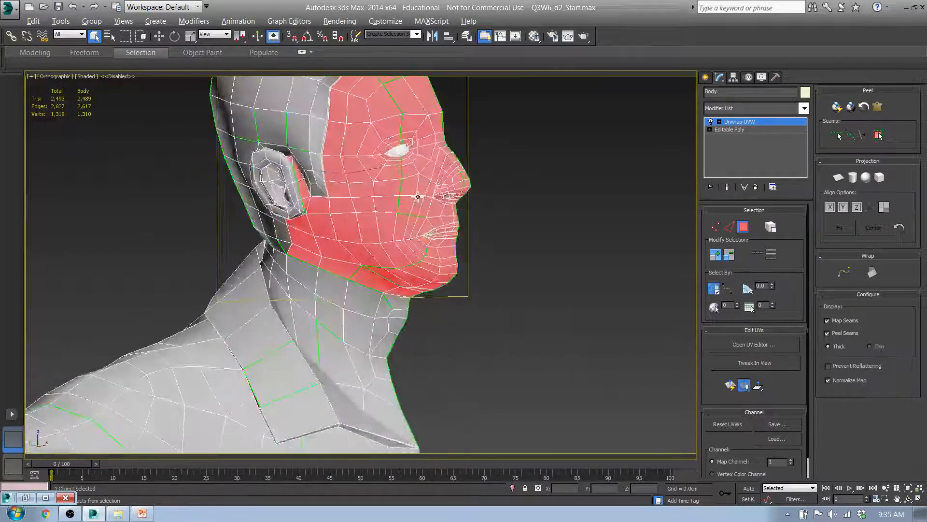
left_click(839, 178)
left_click(870, 209)
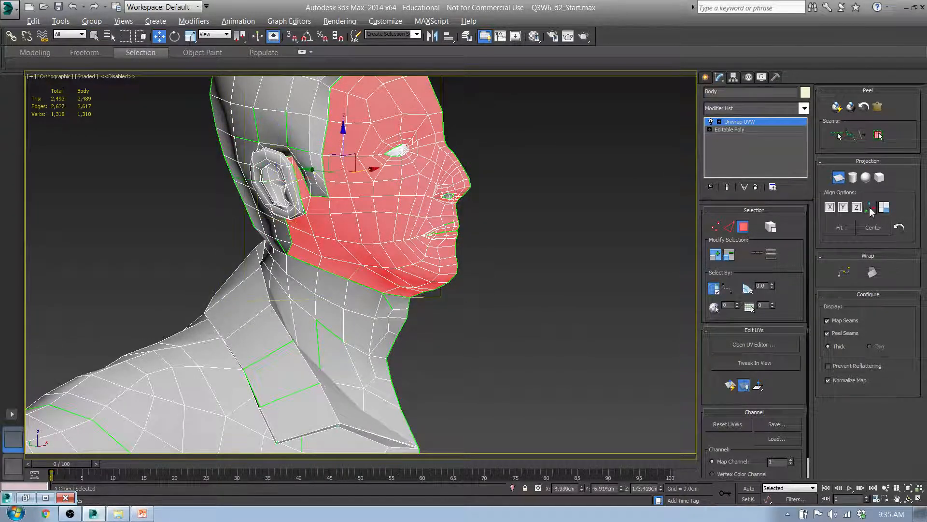
middle_click_drag(336, 250, 360, 226, "alt")
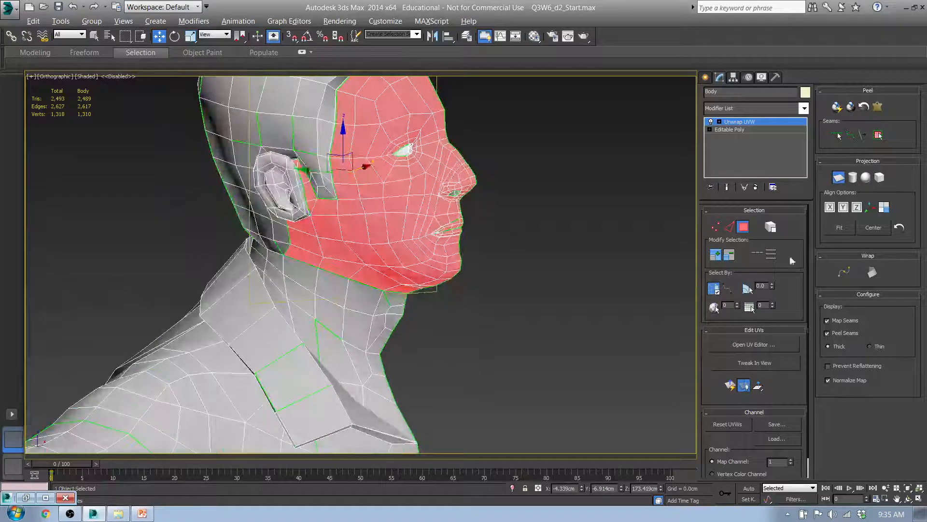
left_click(773, 345)
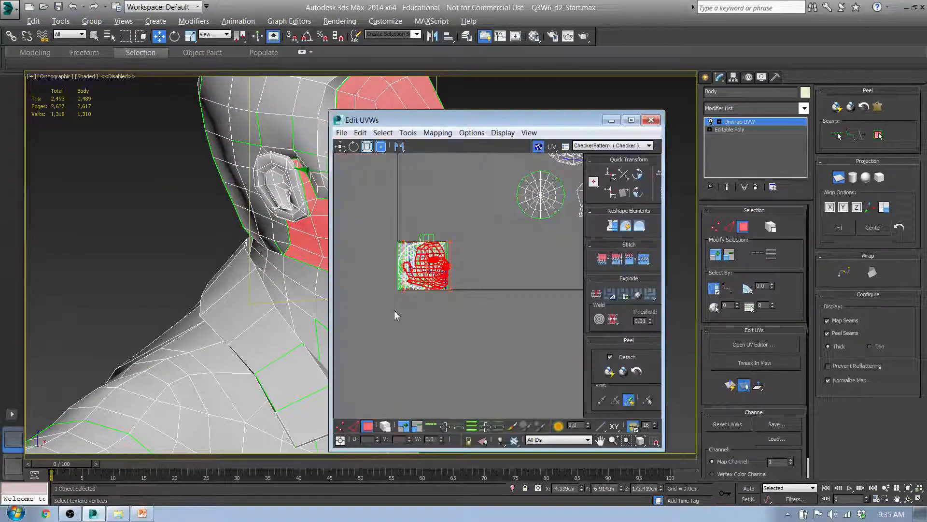
left_click(367, 427)
left_click(367, 427)
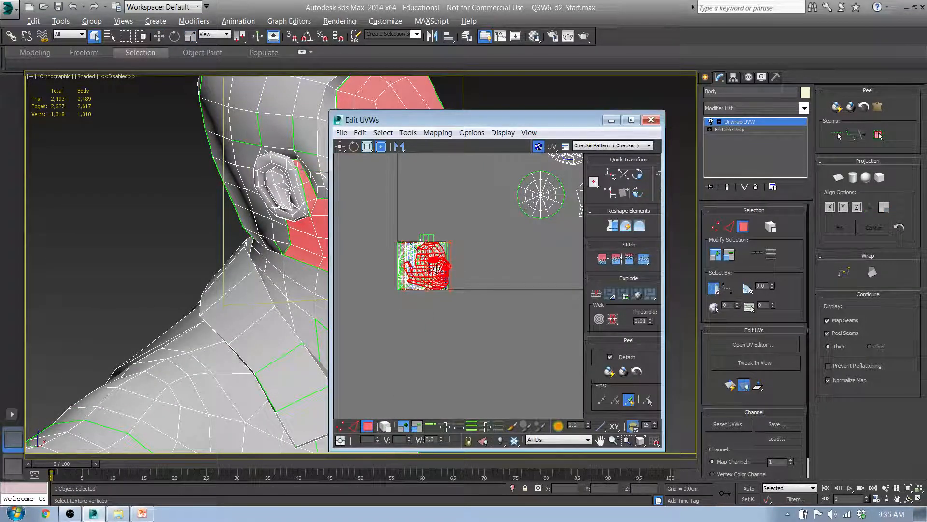
Step: Move the face's UV shell out of the corner cluster to a free spot beside the ear shell
left_click_drag(436, 269, 559, 264)
middle_click_drag(559, 264, 435, 359)
left_click_drag(435, 358, 496, 229)
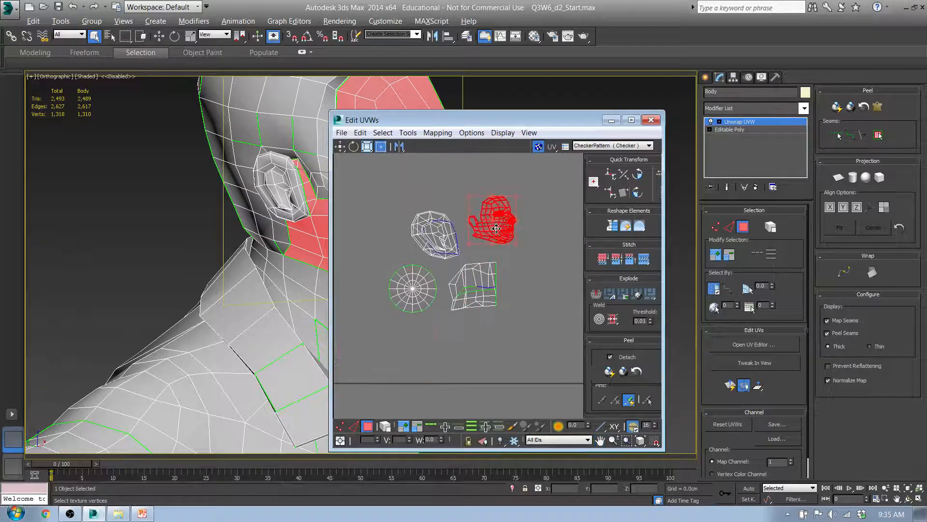
scroll(475, 274, "down", 5)
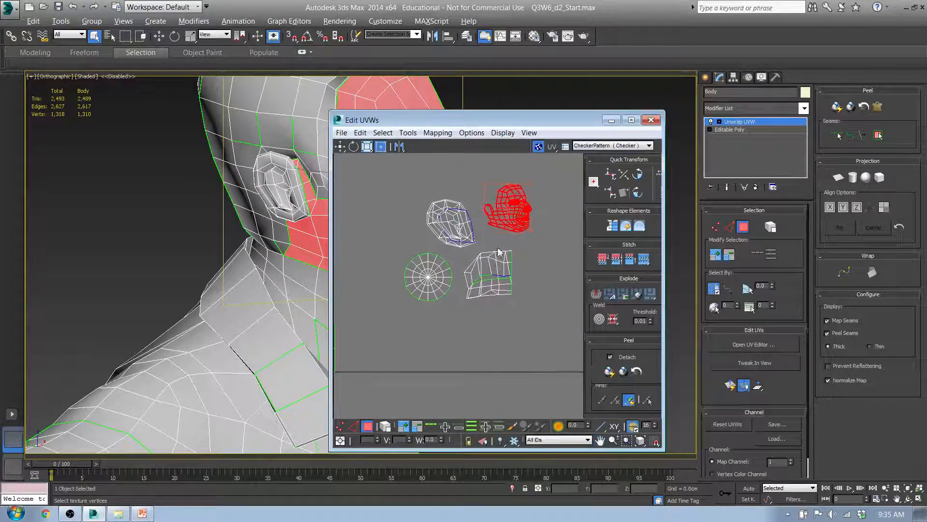
Step: Clear the face selection and select the band of polygons running around the middle of the neck
left_click_drag(568, 122, 0, 132)
middle_click_drag(152, 254, 244, 295, "alt")
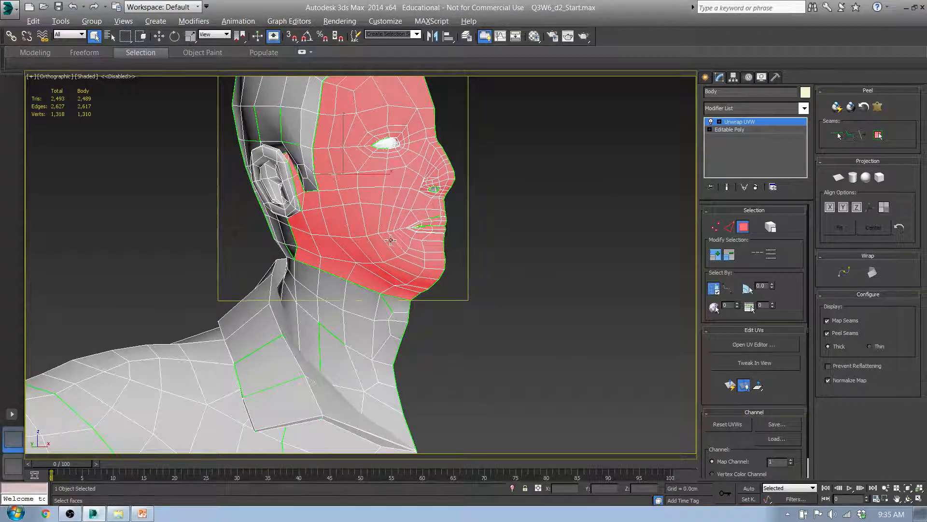
middle_click_drag(431, 247, 352, 236, "alt")
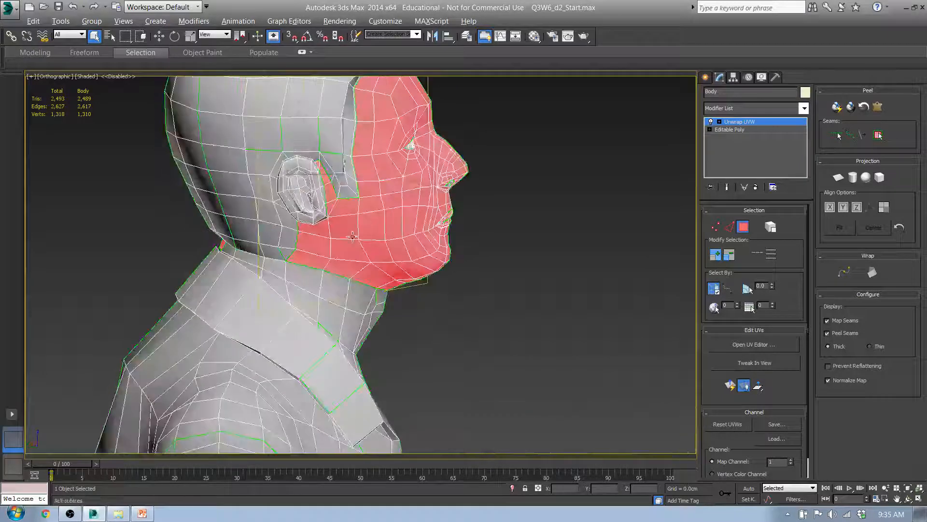
middle_click_drag(224, 253, 150, 242, "alt")
left_click(155, 247)
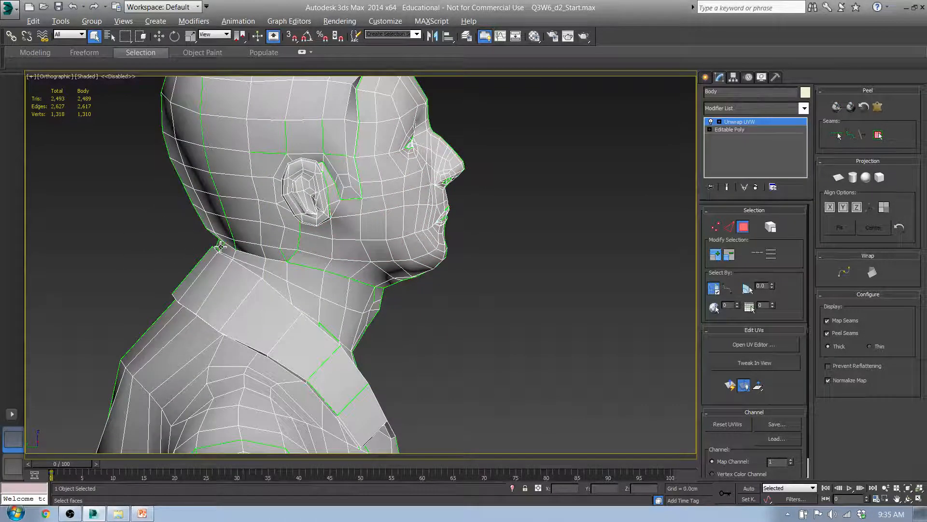
middle_click_drag(219, 246, 334, 341, "alt")
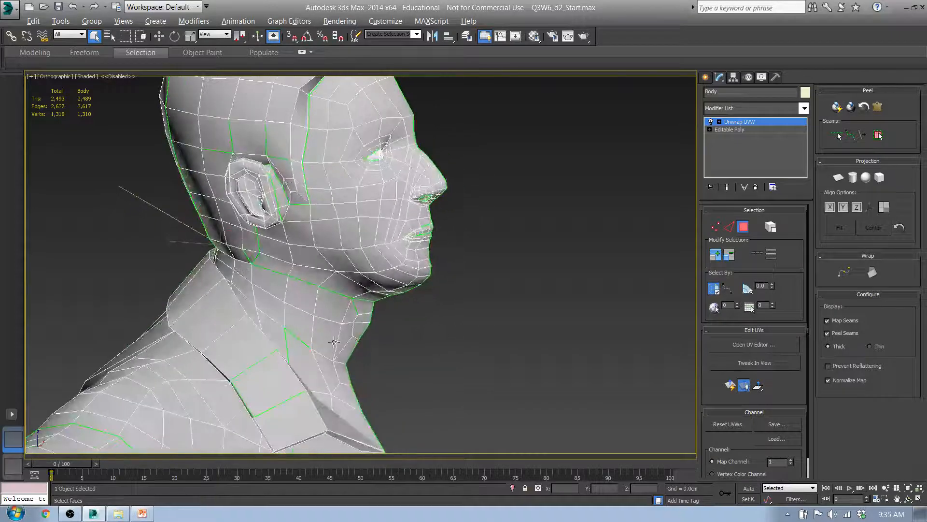
left_click(320, 331)
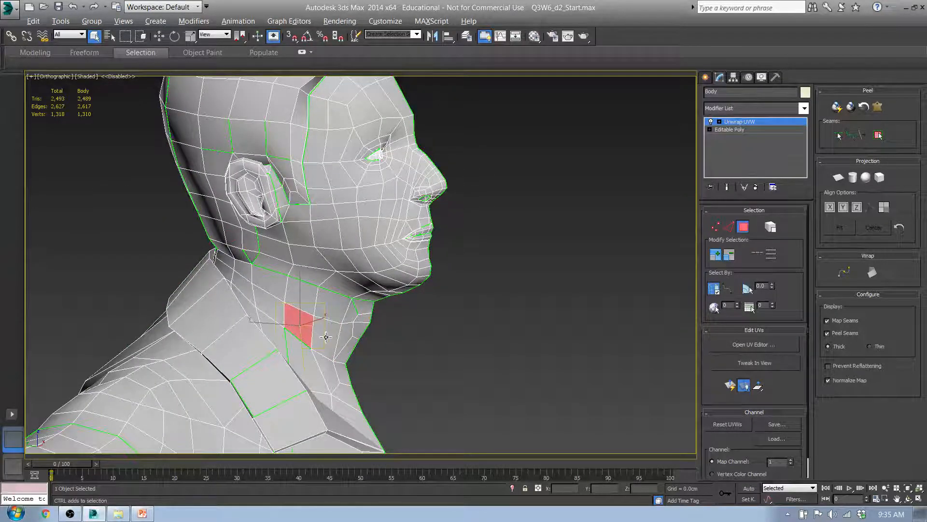
left_click_drag(345, 341, 326, 334, "ctrl")
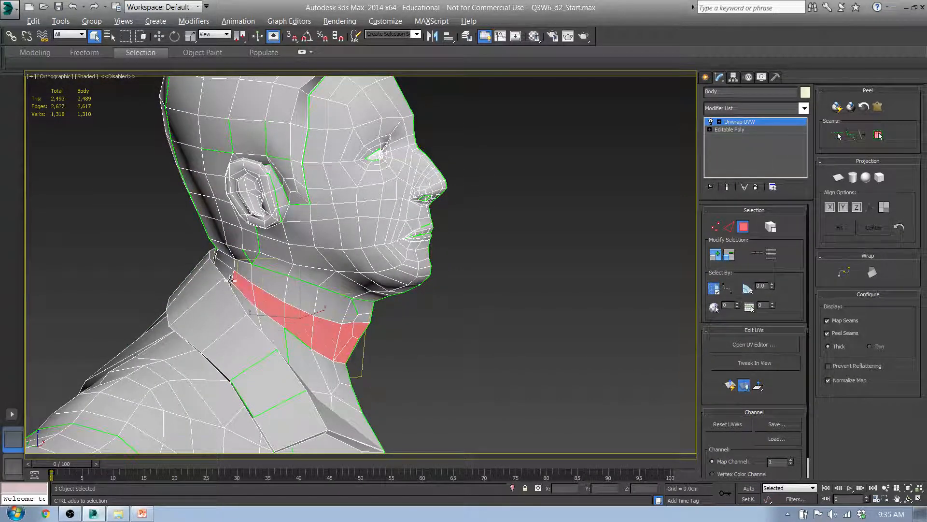
Step: Grow the neck band selection to cover the neck from the jaw seam down to the collar
middle_click_drag(338, 386, 410, 447, "alt")
scroll(237, 299, "up", 3)
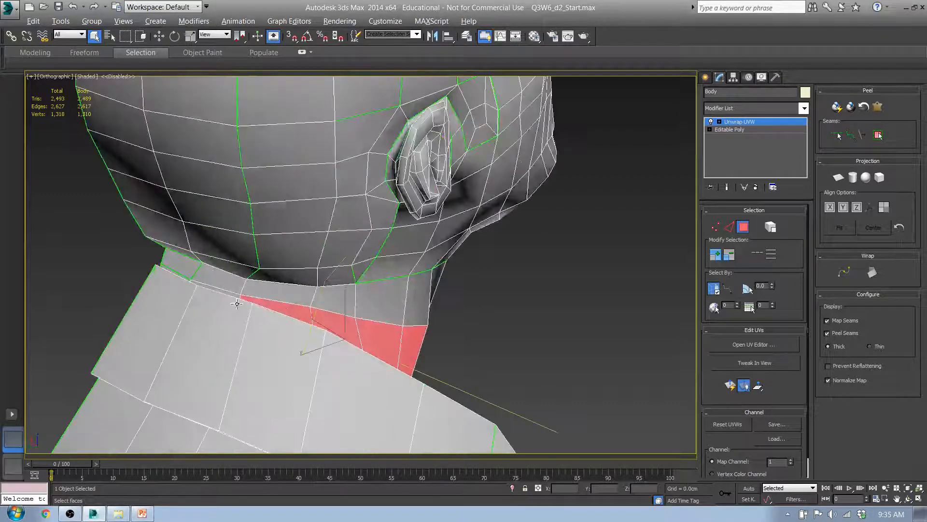
middle_click_drag(204, 286, 298, 277, "alt")
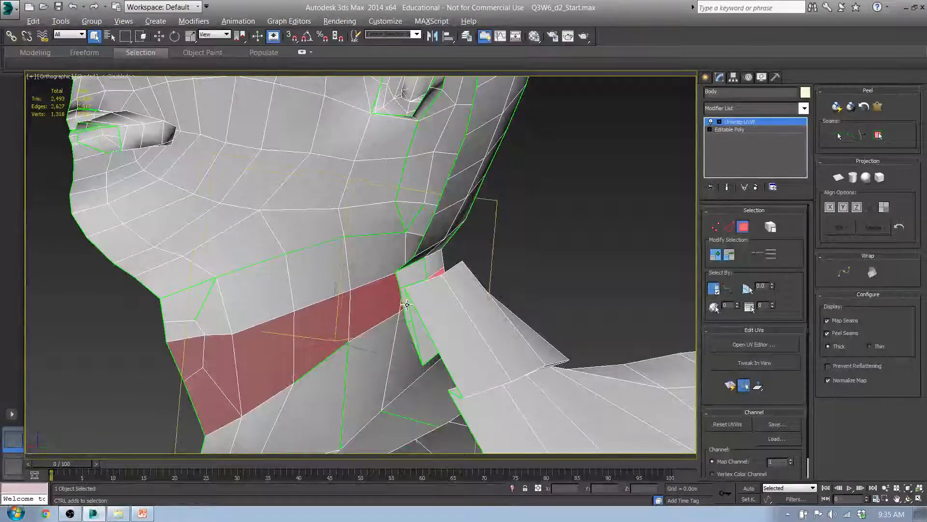
middle_click_drag(407, 304, 690, 249, "alt")
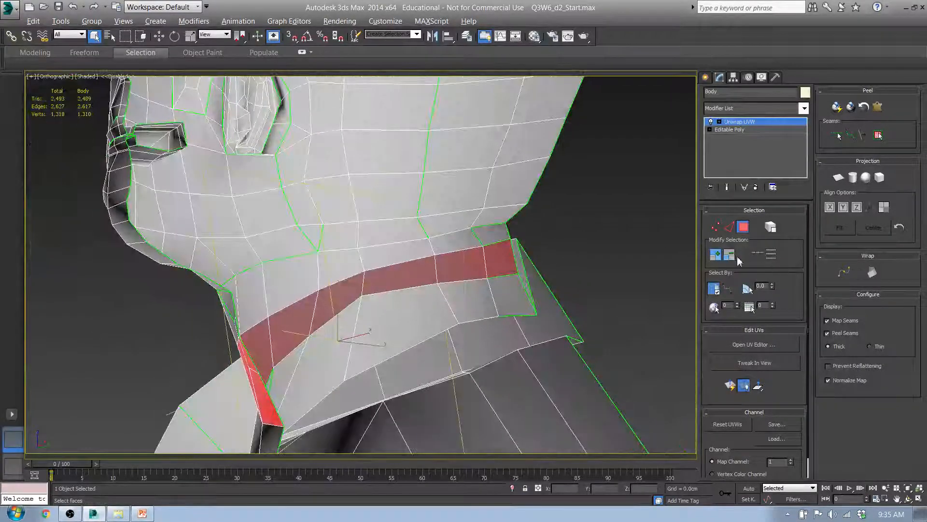
left_click(716, 256)
middle_click_drag(638, 262, 698, 258, "alt")
scroll(701, 261, "down", 4)
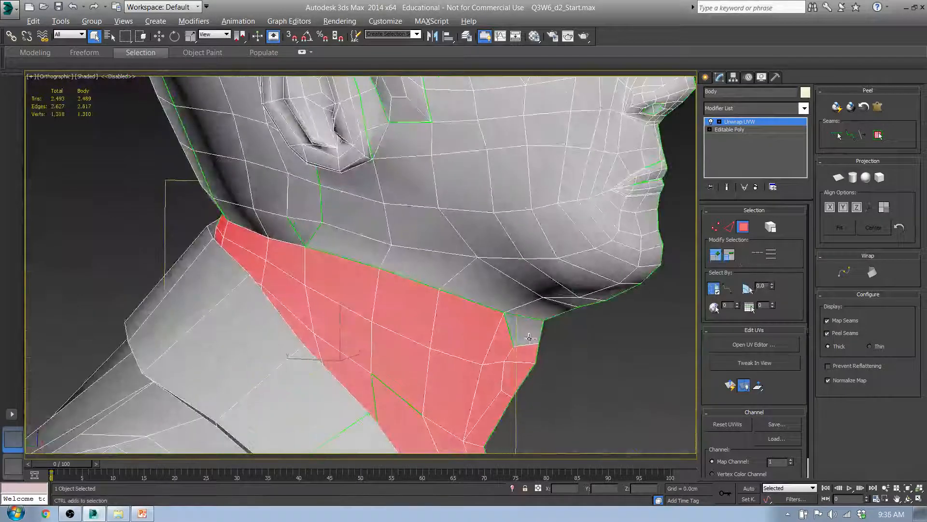
Step: Add the small polygon below the chin and the remaining front throat polygons, excluding the stray polygon under the jaw
left_click(527, 307, "ctrl")
left_click(540, 309, "alt")
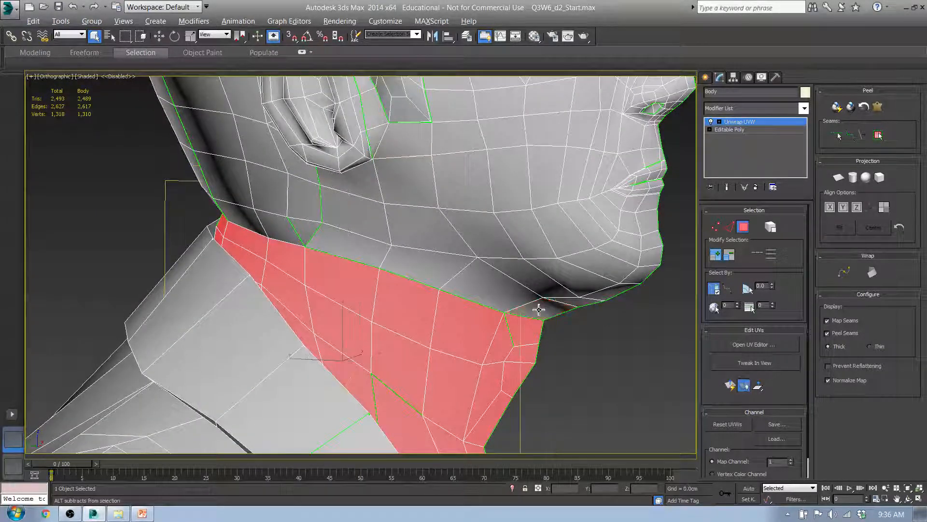
mouse_move(461, 314)
middle_mouse_down("alt")
mouse_move(491, 314)
mouse_move(427, 297)
mouse_move(515, 316)
mouse_move(234, 199)
mouse_move(254, 276)
middle_mouse_up("alt")
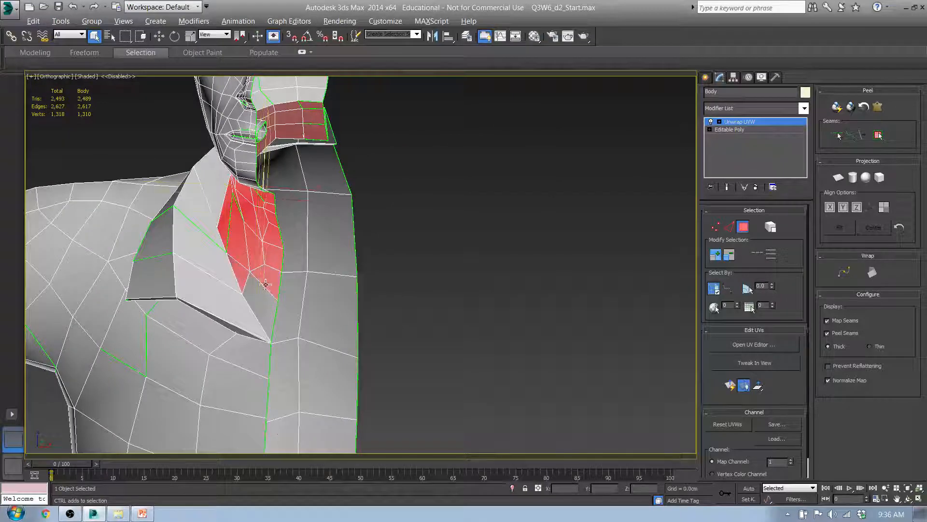
middle_click_drag(317, 335, 358, 280, "alt")
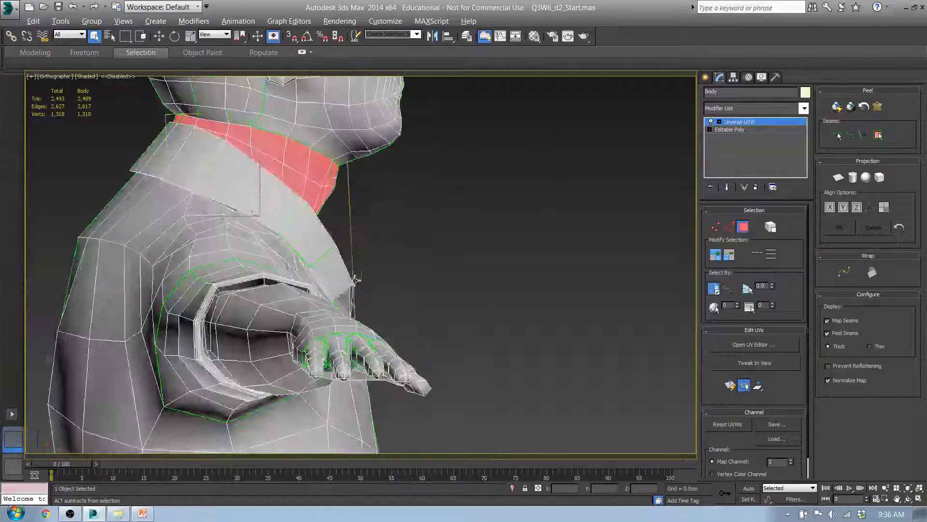
middle_click_drag(355, 243, 244, 237, "alt")
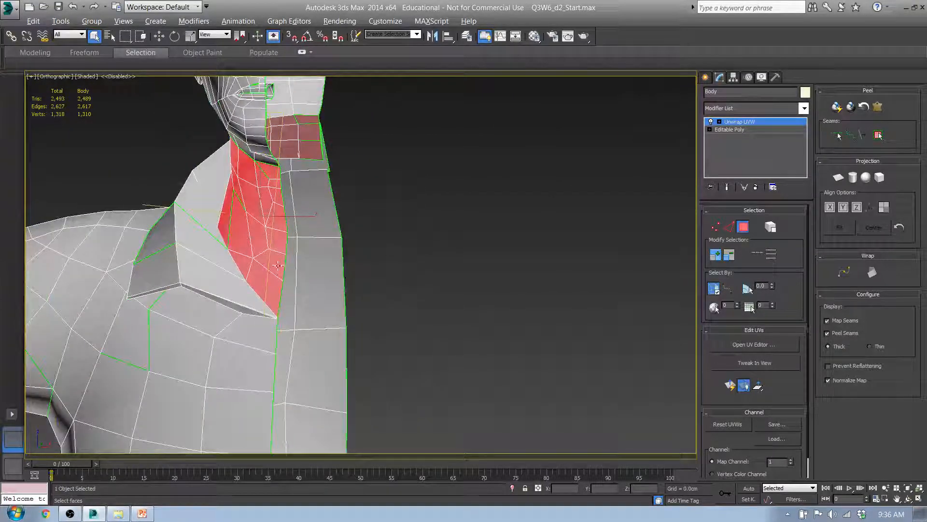
Step: Apply a planar projection to the neck polygons and move their UV shell out of the corner cluster beside the separated shells
left_click(840, 178)
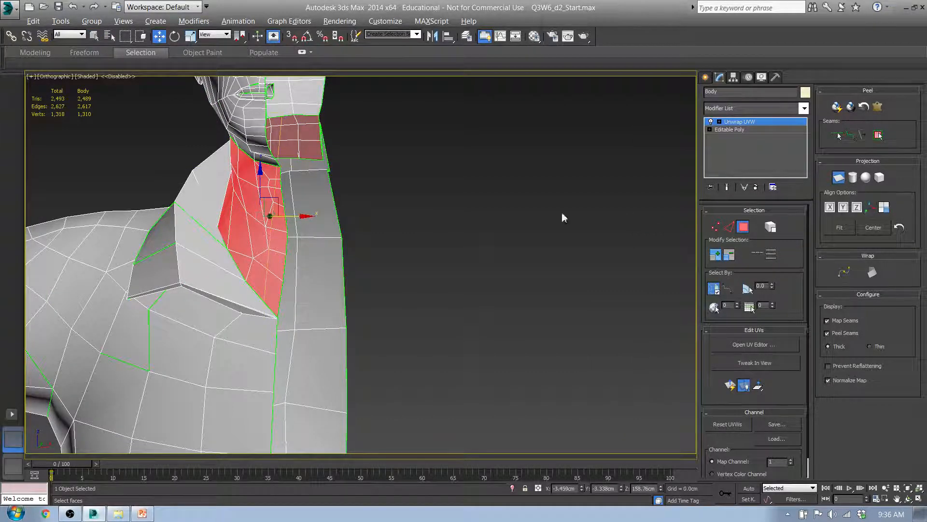
left_click(755, 345)
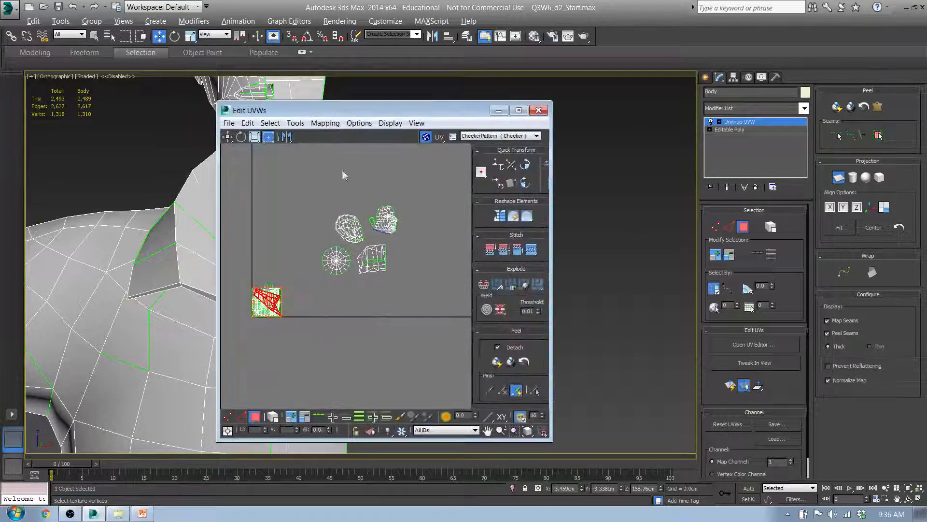
left_click(255, 416)
left_click(255, 417)
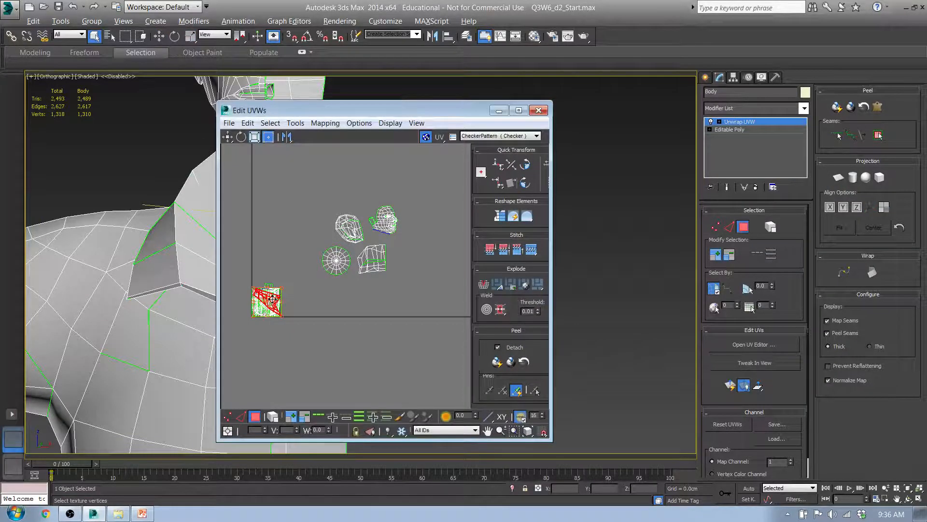
scroll(423, 255, "up", 4)
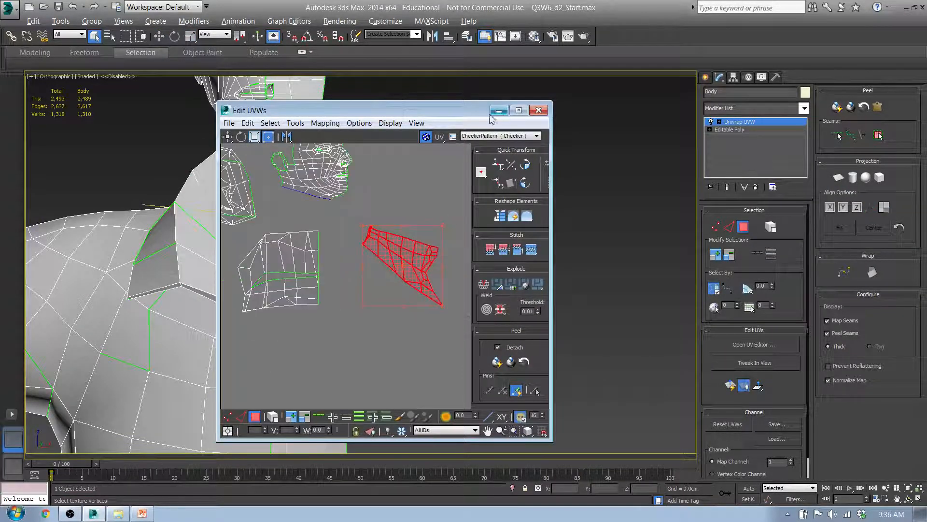
Step: Select the complete face shell and place it directly above the neck shell in the UV editor
left_click_drag(319, 150, 302, 133)
middle_click_drag(355, 212, 356, 277)
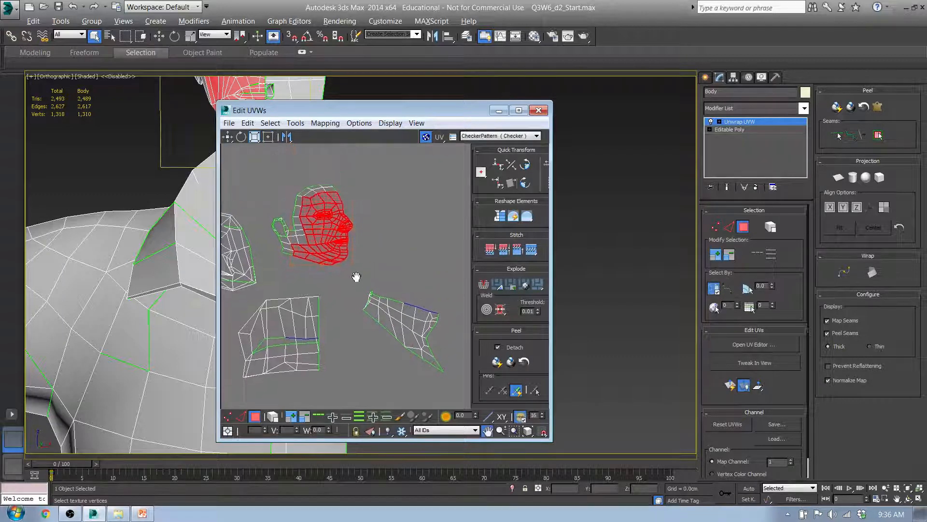
left_click_drag(261, 175, 372, 274)
left_click_drag(334, 221, 429, 261)
scroll(356, 201, "down", 4)
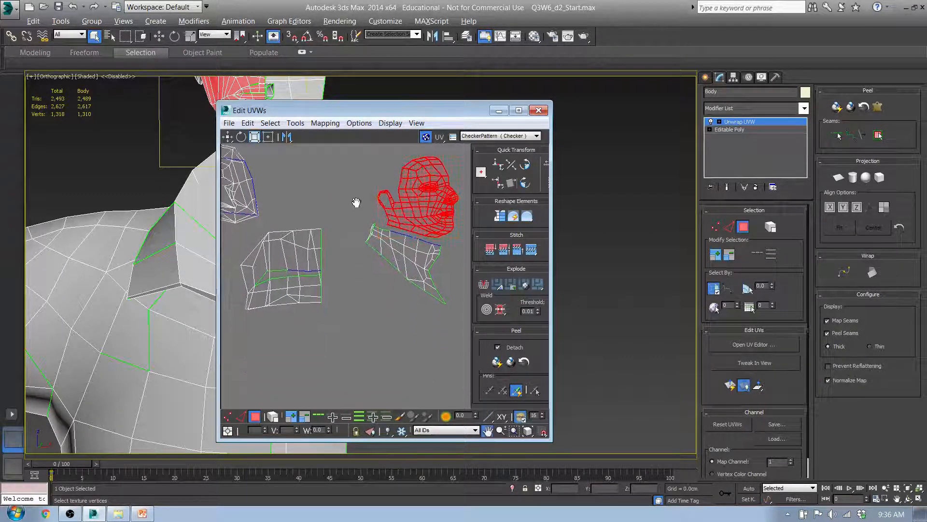
left_click_drag(270, 187, 379, 272)
middle_click_drag(293, 257, 415, 239)
scroll(412, 238, "down", 3)
Step: Select all the polygons inside the nostril opening, working from beneath the nose
left_click_drag(469, 110, 86, 220)
middle_click_drag(261, 171, 358, 323)
middle_click_drag(337, 195, 410, 180, "alt")
scroll(387, 161, "up", 4)
left_click(333, 128)
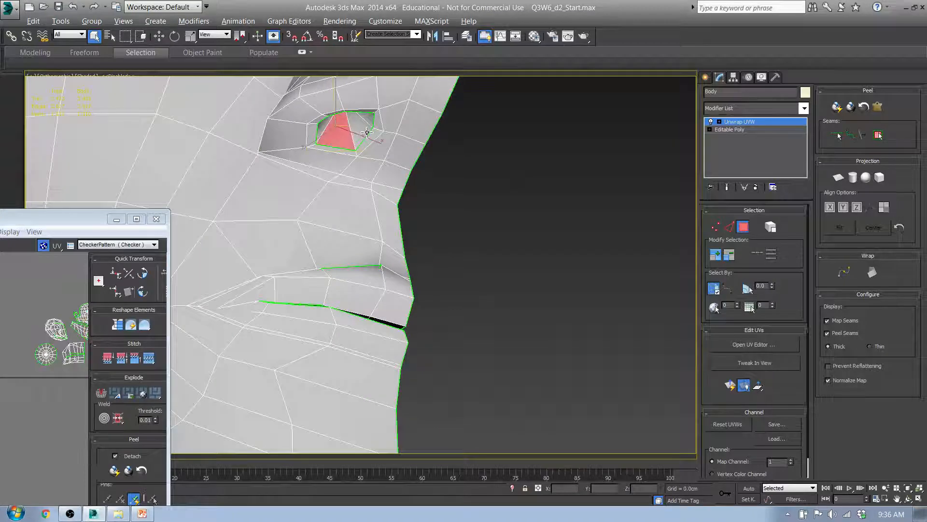
middle_click_drag(363, 149, 365, 101, "alt")
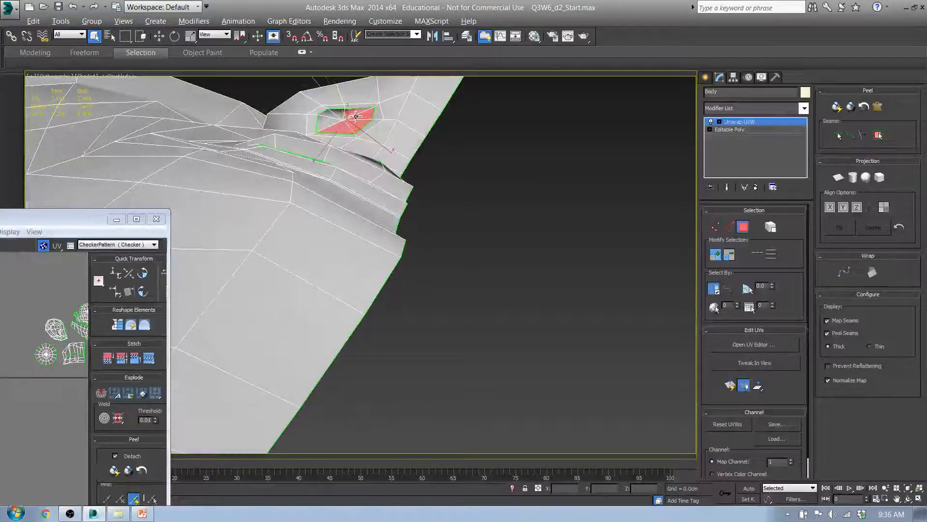
middle_click_drag(365, 101, 487, 213, "alt")
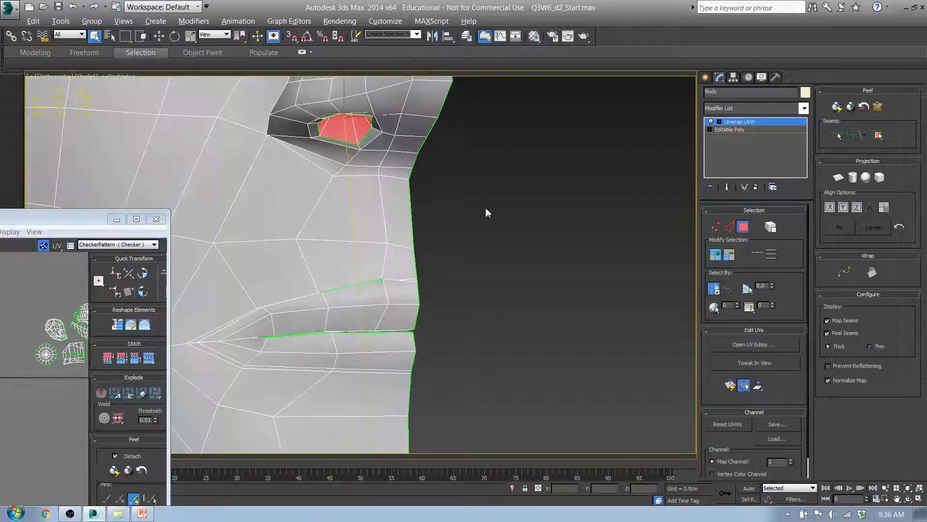
Step: Apply a planar projection to the nostril polygons and move their UV shell out of the corner cluster, above the separated shells
left_click(840, 178)
left_click_drag(86, 217, 411, 166)
left_click(196, 473)
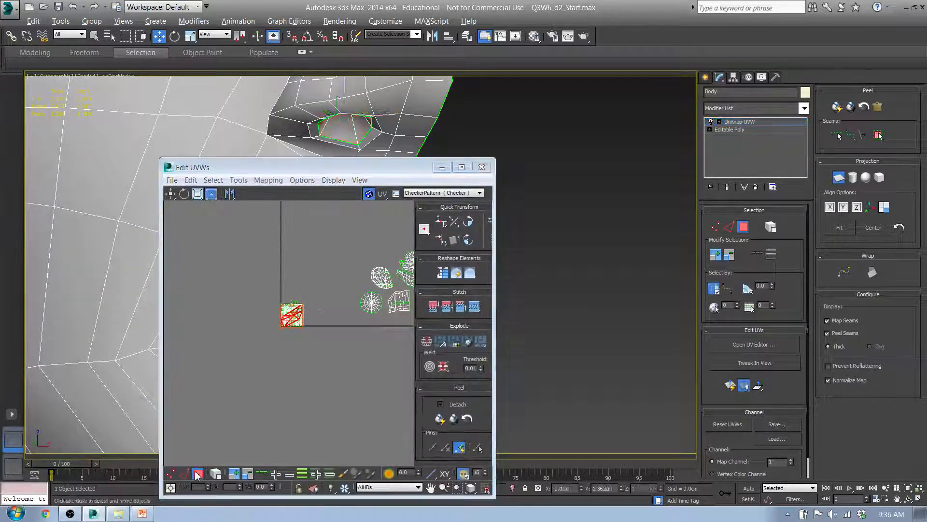
left_click(196, 473)
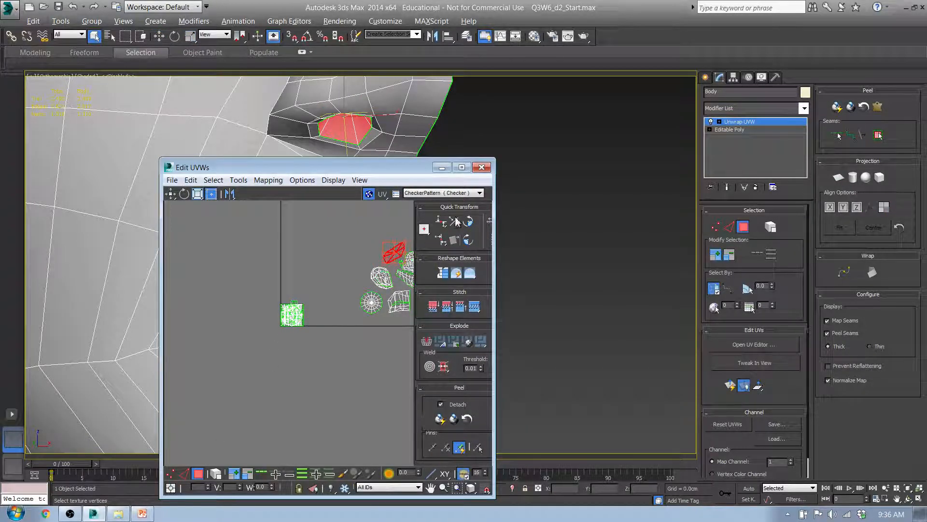
left_click(482, 167)
Step: Select all the separated shells in the UV editor and examine which parts of the head they cover for missed polygons
scroll(441, 309, "down", 8)
middle_click_drag(431, 269, 274, 271, "alt")
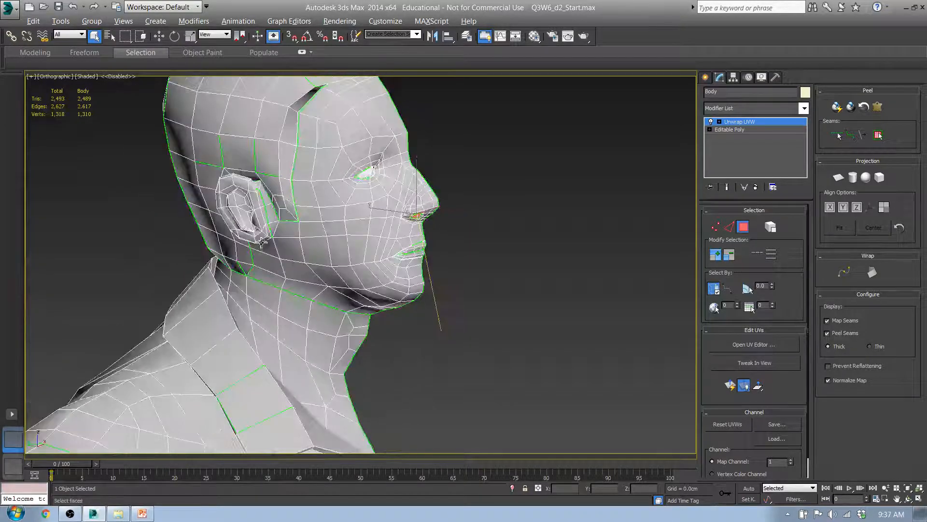
scroll(278, 237, "up", 10)
scroll(258, 242, "down", 6)
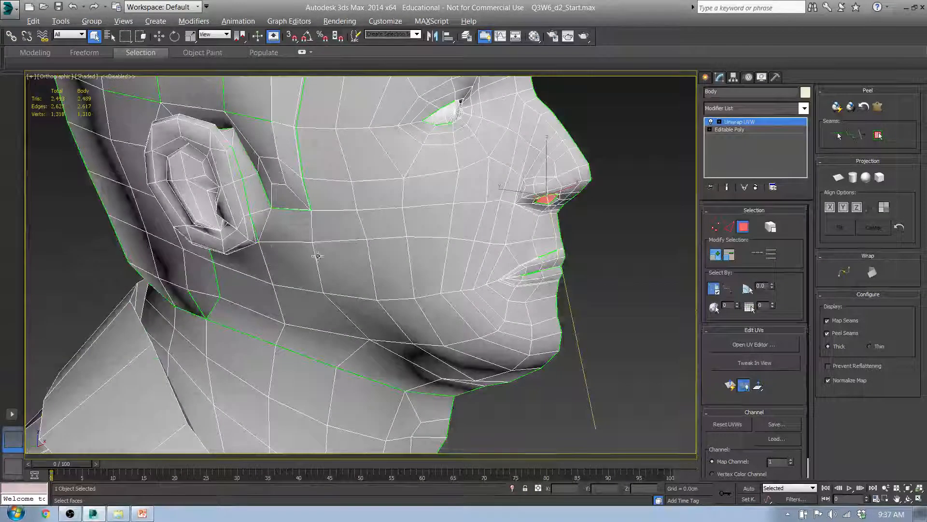
left_click(760, 347)
left_click_drag(357, 169, 393, 163)
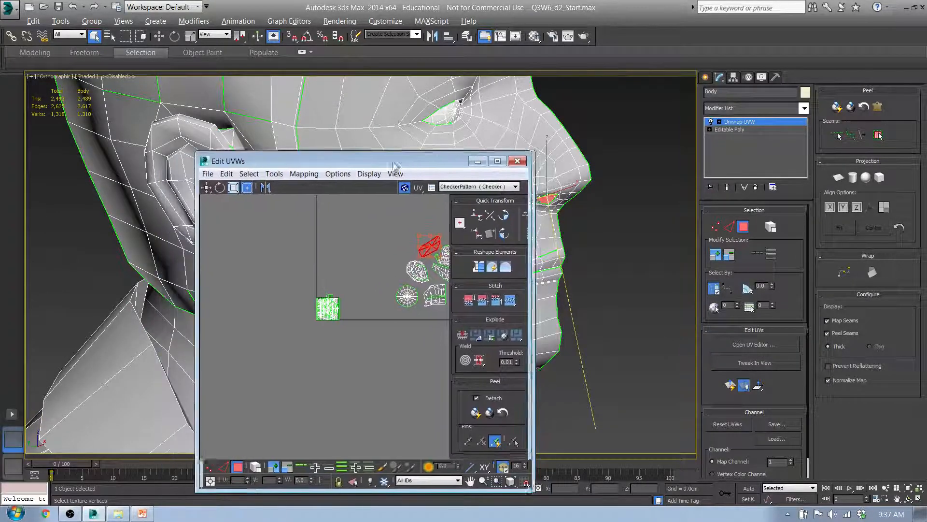
left_click(350, 242)
middle_click_drag(390, 246, 301, 246)
left_click_drag(283, 214, 329, 283)
key("ctrl+a")
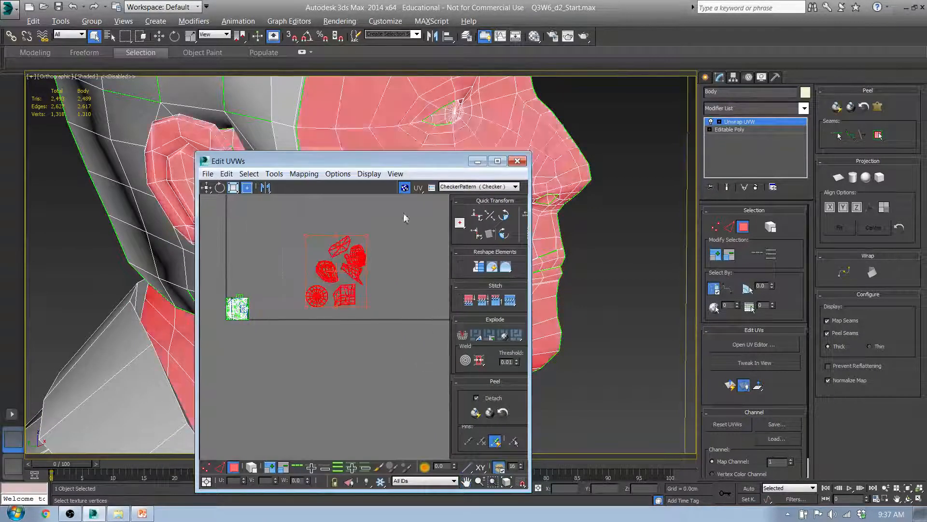
left_click_drag(334, 161, 711, 188)
middle_click_drag(359, 234, 214, 192, "alt")
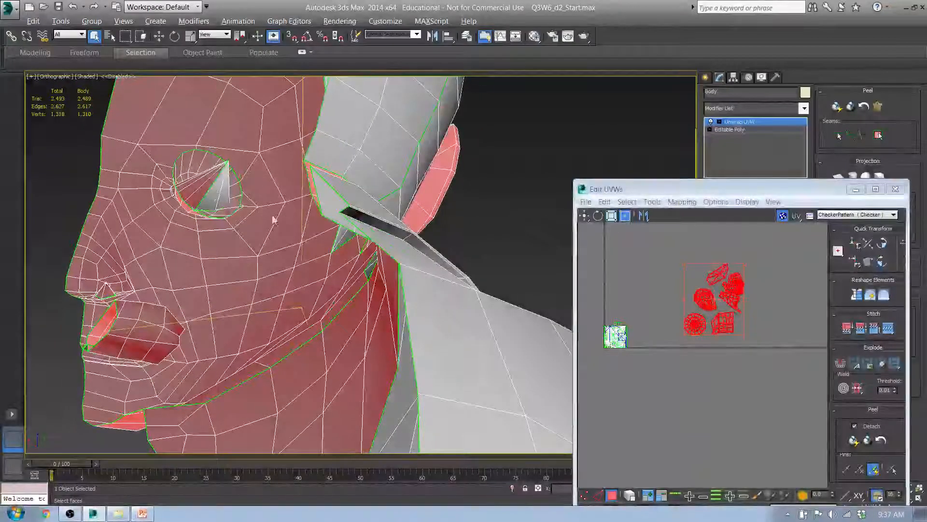
Step: Select the entire face shell as one element in the UV editor
middle_click_drag(750, 297, 690, 295)
scroll(690, 293, "up", 4)
left_click(748, 305)
left_click(647, 275)
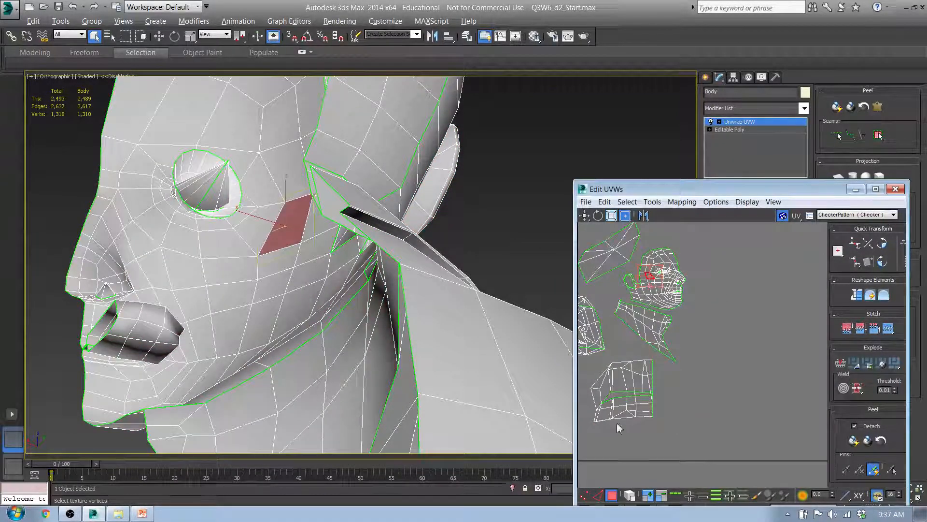
left_click(630, 495)
left_click(658, 291)
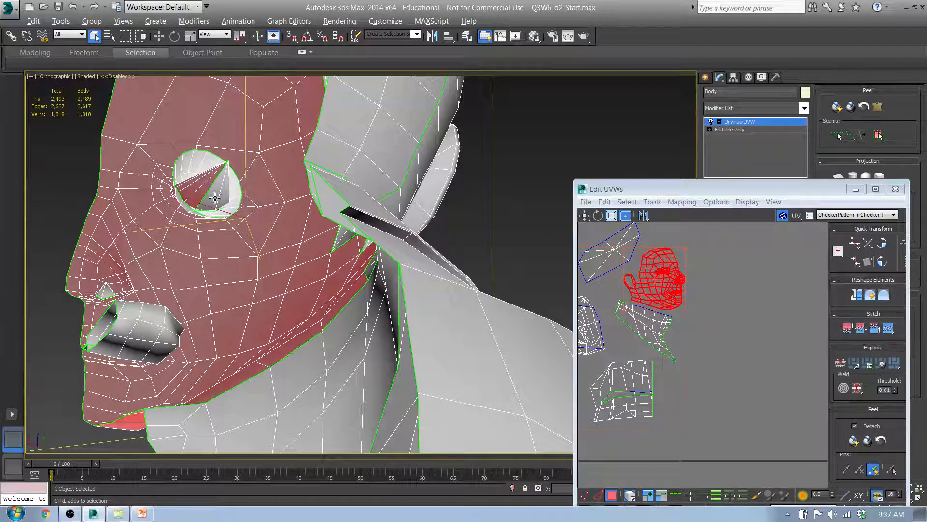
Step: Add the missed eyelid rim polygons around the eye opening to the face selection
middle_click_drag(215, 198, 230, 180, "alt")
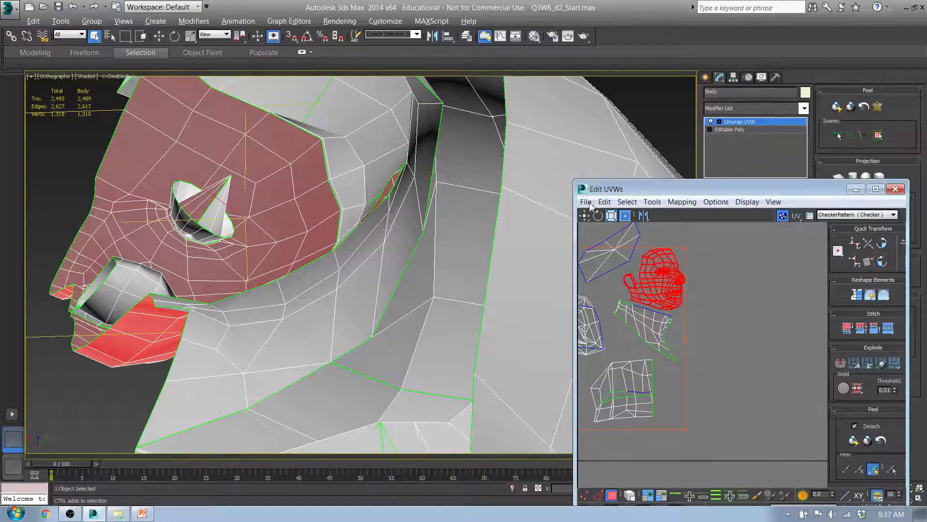
left_click_drag(792, 188, 559, 330)
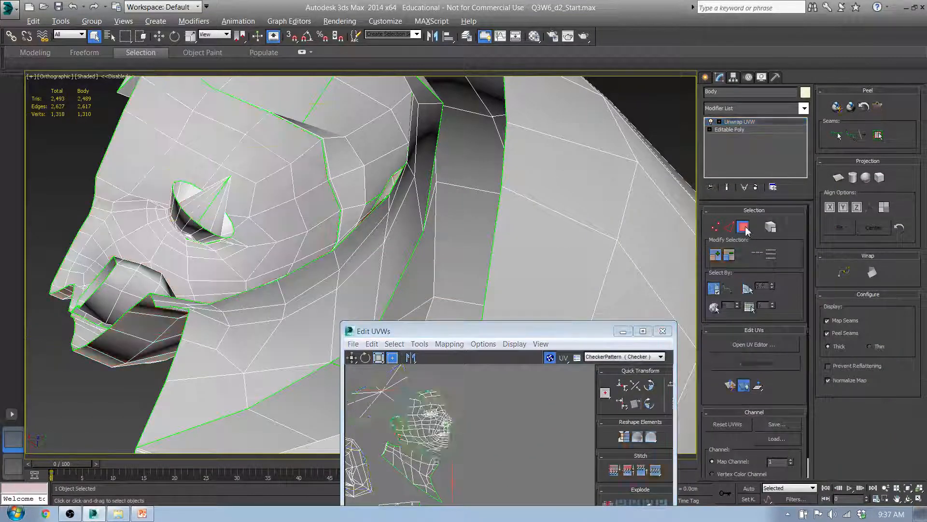
middle_click_drag(238, 207, 342, 293, "alt")
scroll(220, 211, "up", 5)
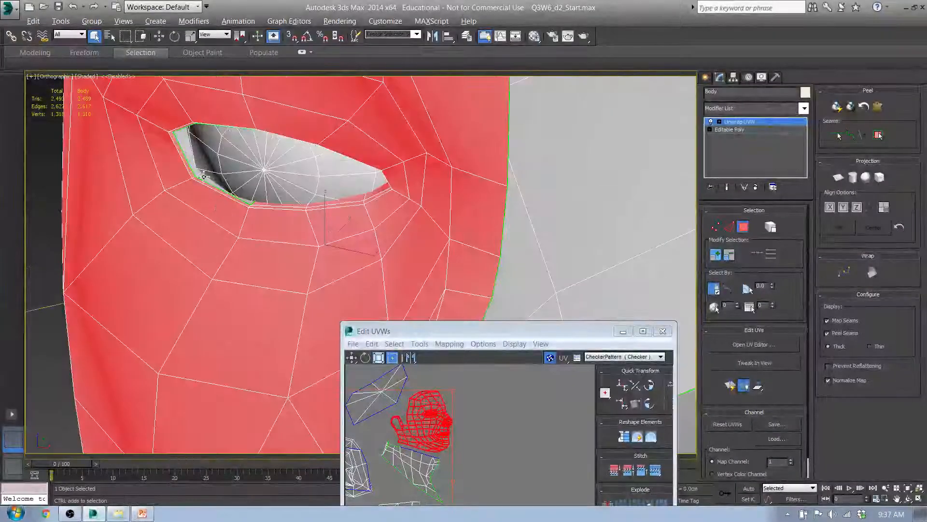
middle_click_drag(189, 156, 276, 203, "alt")
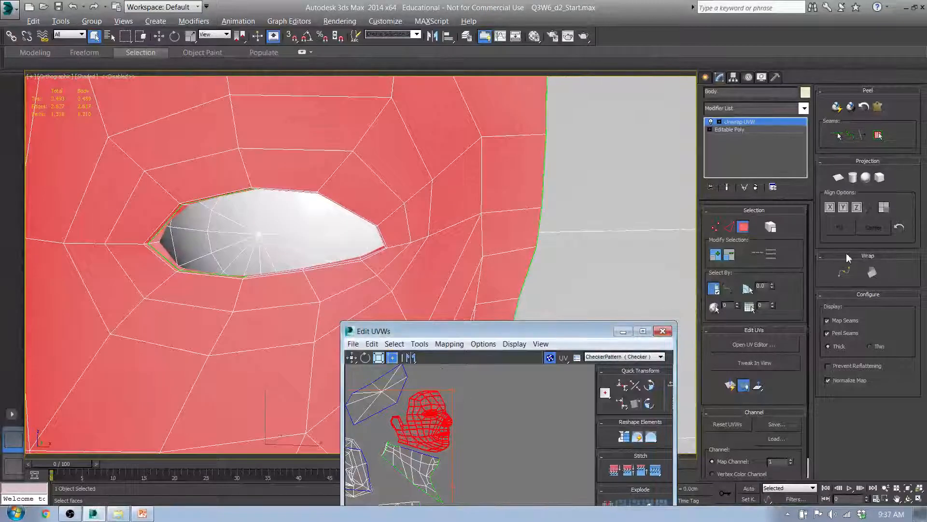
Step: Reapply a planar projection to the completed face selection and place its UV shell above the neck shell
left_click(839, 177)
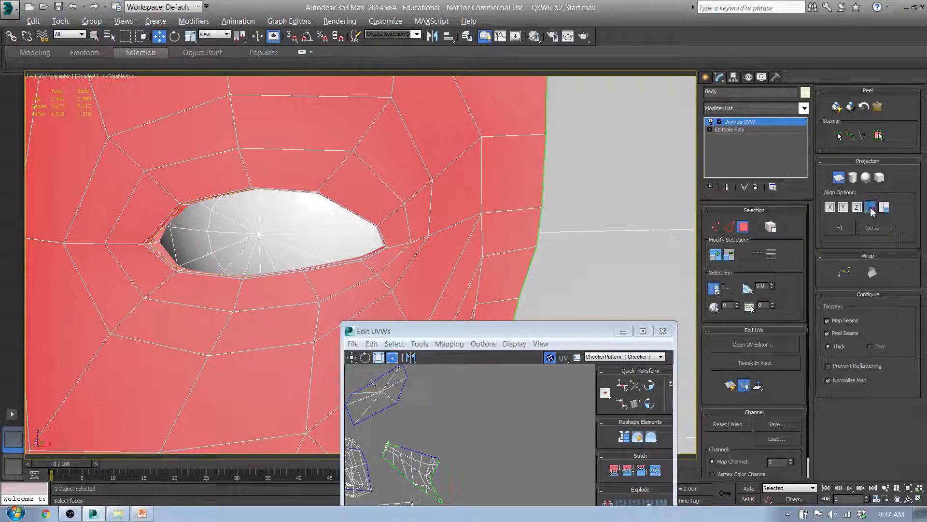
scroll(561, 397, "down", 5)
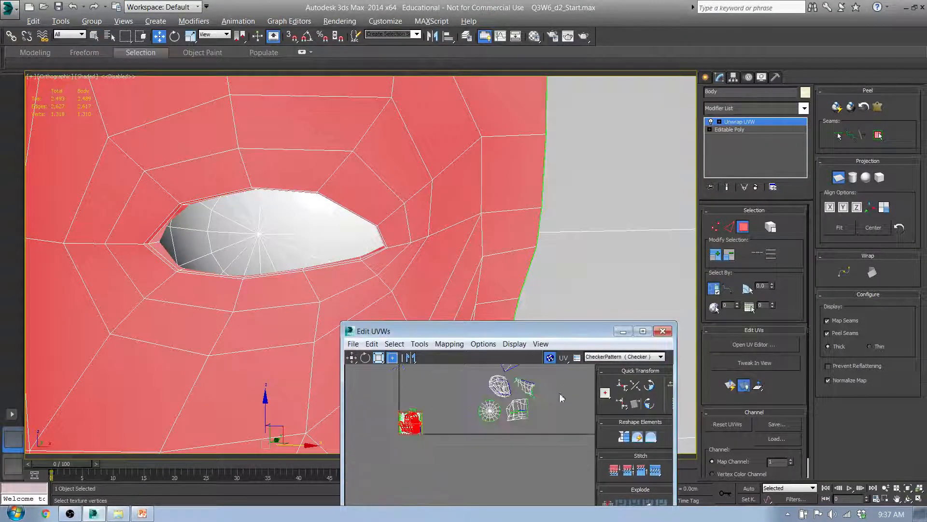
scroll(430, 417, "up", 4)
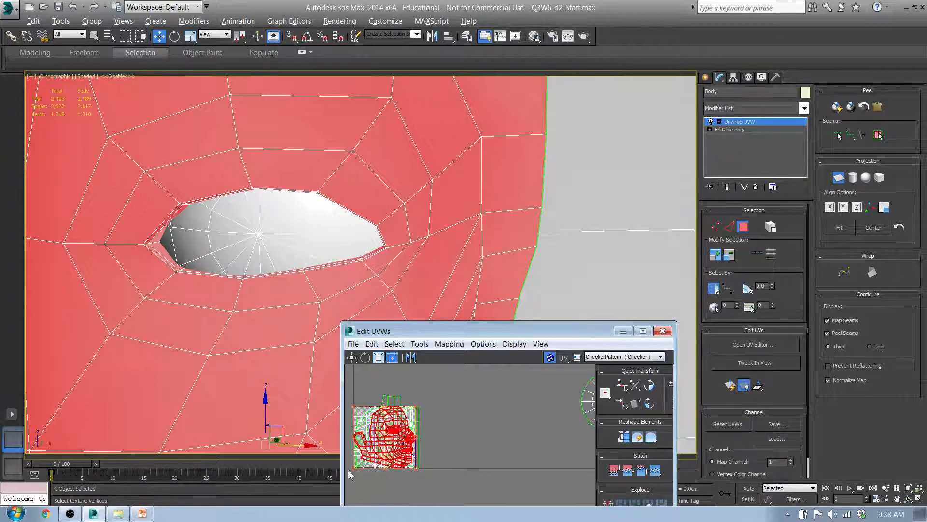
left_click_drag(494, 324, 608, 142)
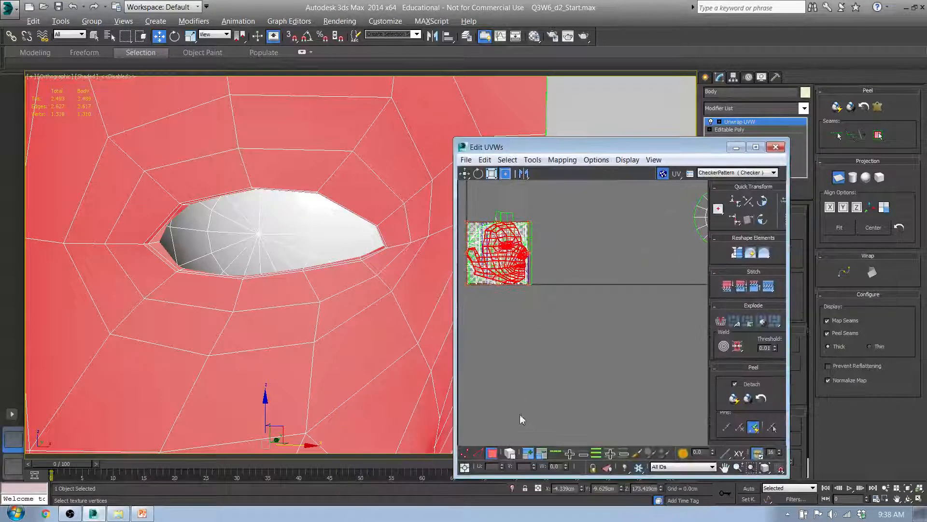
double_click(492, 455)
left_click_drag(513, 255, 647, 215)
middle_click_drag(625, 252, 434, 389)
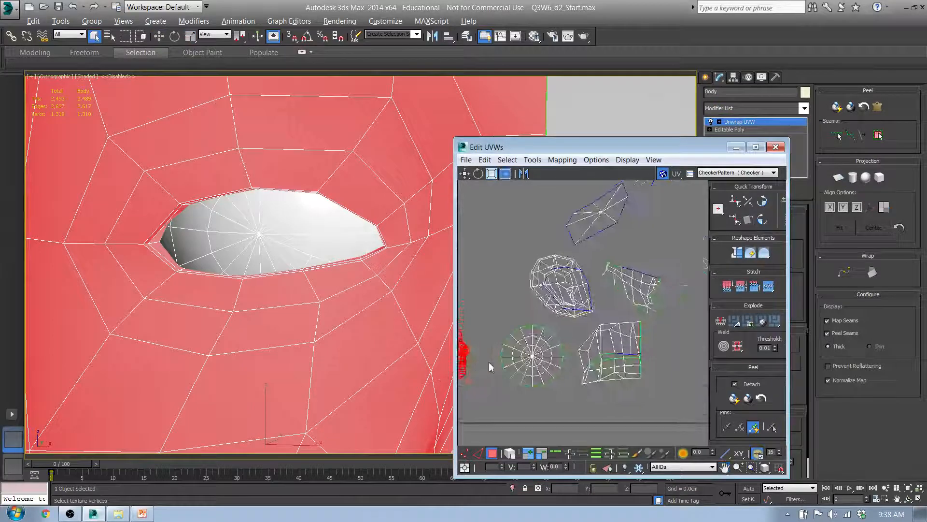
scroll(489, 367, "down", 2)
left_click_drag(469, 352, 626, 267)
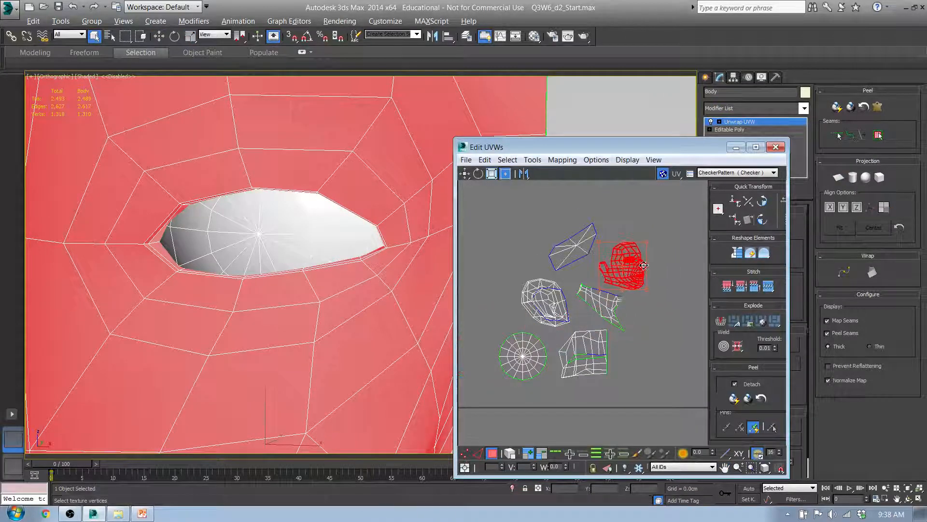
left_click(776, 147)
Step: Select the strip of shirt collar polygons that runs along the front of the neck opening
scroll(545, 228, "down", 5)
scroll(458, 227, "down", 3)
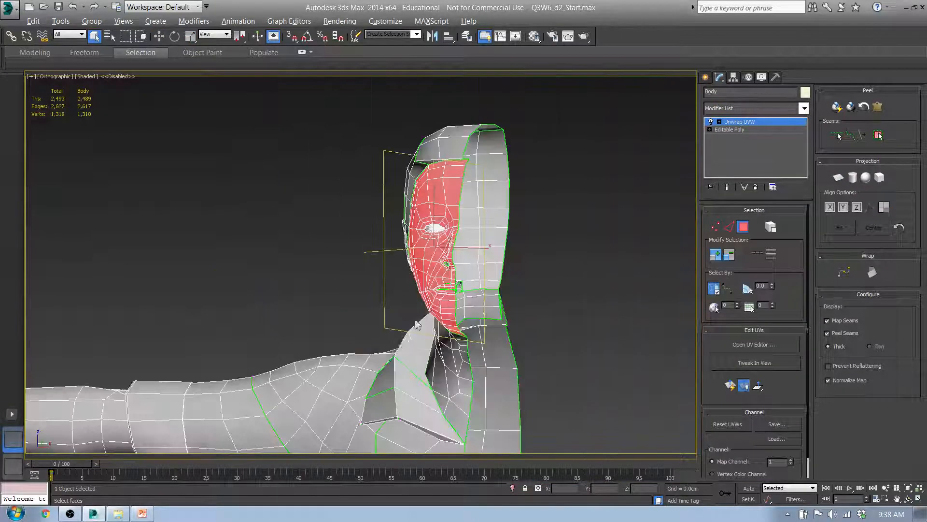
scroll(444, 227, "up", 3)
middle_click_drag(431, 403, 418, 178)
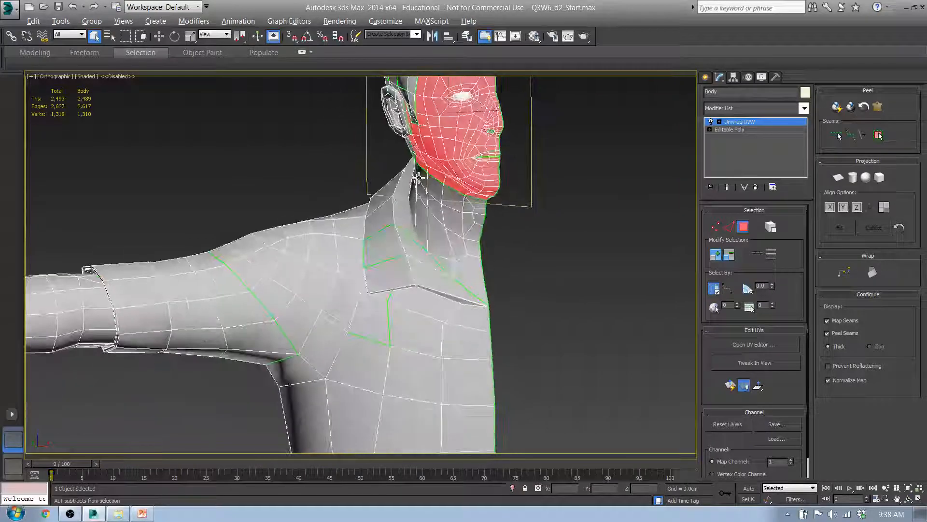
scroll(311, 272, "down", 5)
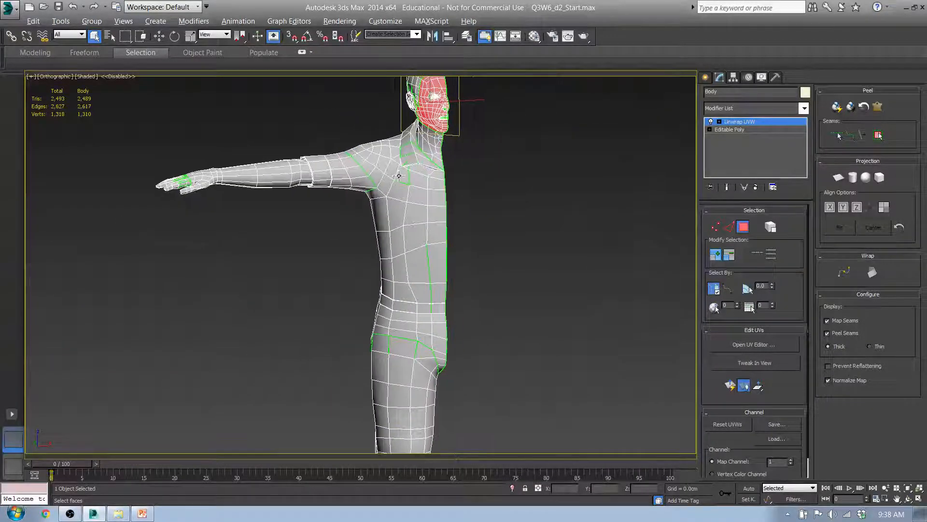
scroll(407, 150, "up", 5)
scroll(406, 150, "up", 2)
middle_click_drag(483, 205, 424, 250, "alt")
left_click(422, 249)
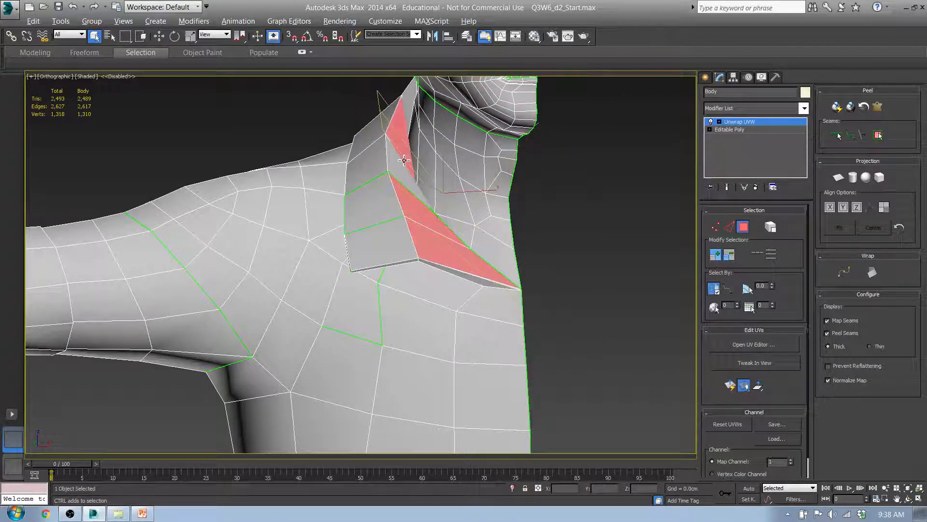
middle_click_drag(386, 170, 387, 221, "alt")
left_click(397, 207, "ctrl")
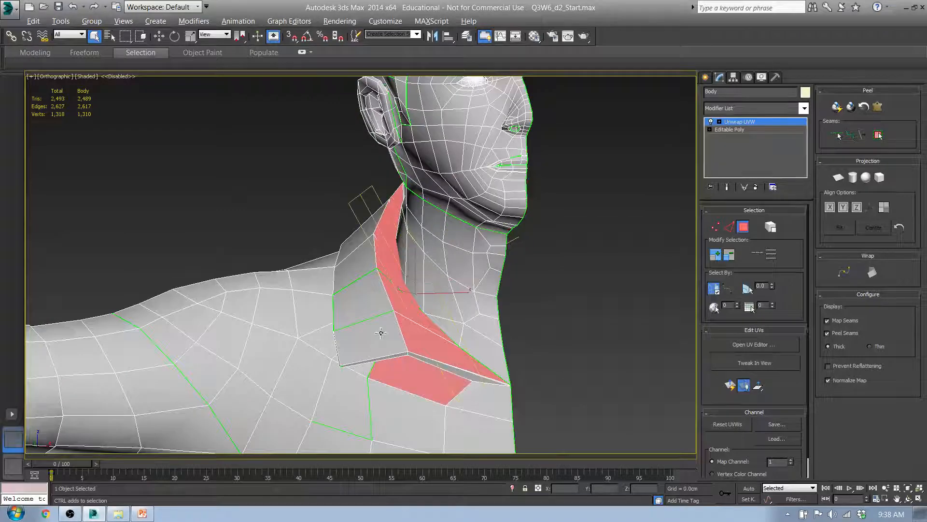
Step: Add the collar's outer and back polygons to the selection, leaving out the chest polygons beneath it
middle_click_drag(370, 260, 410, 301, "alt")
middle_click_drag(309, 270, 170, 210, "alt")
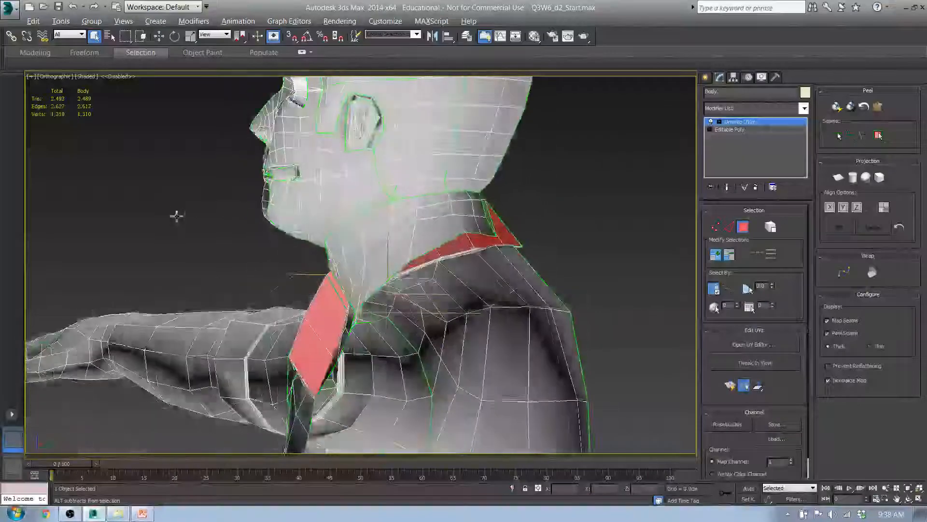
scroll(511, 206, "up", 5)
middle_click_drag(496, 209, 300, 288, "alt")
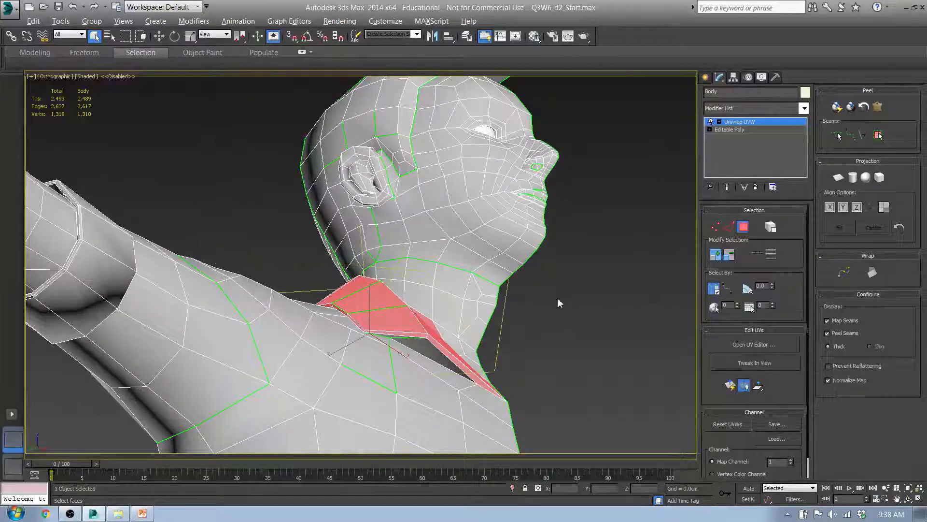
Step: Add the collar's underside and the strip of shirt polygons hidden beneath it to the collar selection
middle_click_drag(559, 303, 468, 352, "alt")
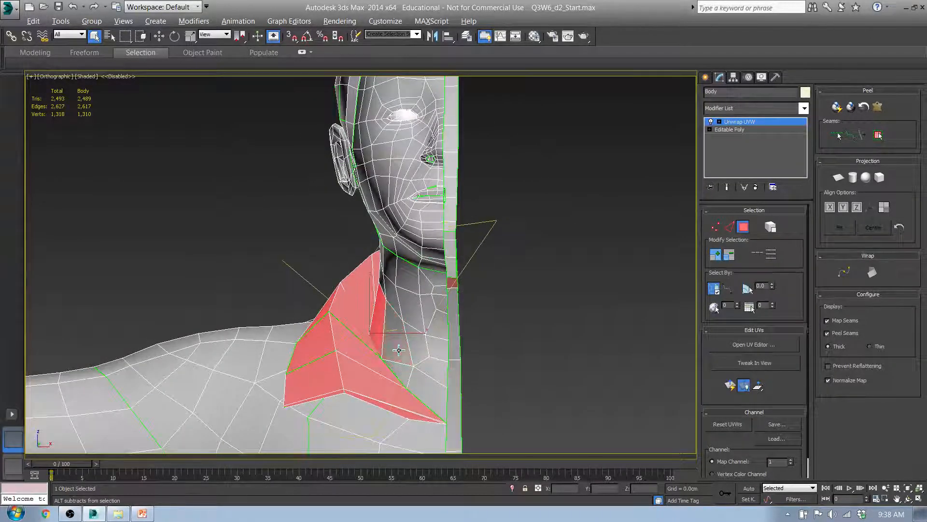
middle_click_drag(369, 322, 320, 242, "alt")
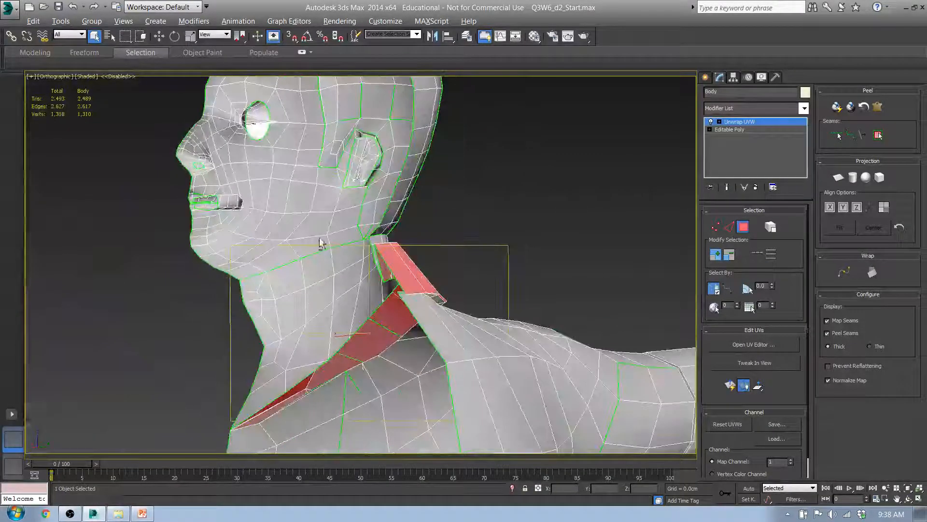
mouse_move(385, 281)
middle_mouse_down("alt")
mouse_move(415, 285)
mouse_move(387, 285)
mouse_move(408, 242)
mouse_move(406, 260)
mouse_move(339, 269)
mouse_move(297, 305)
mouse_move(367, 286)
mouse_move(384, 265)
mouse_move(451, 264)
mouse_move(541, 285)
mouse_move(641, 278)
mouse_move(642, 253)
mouse_move(526, 276)
mouse_move(520, 224)
mouse_move(537, 247)
middle_mouse_up("alt")
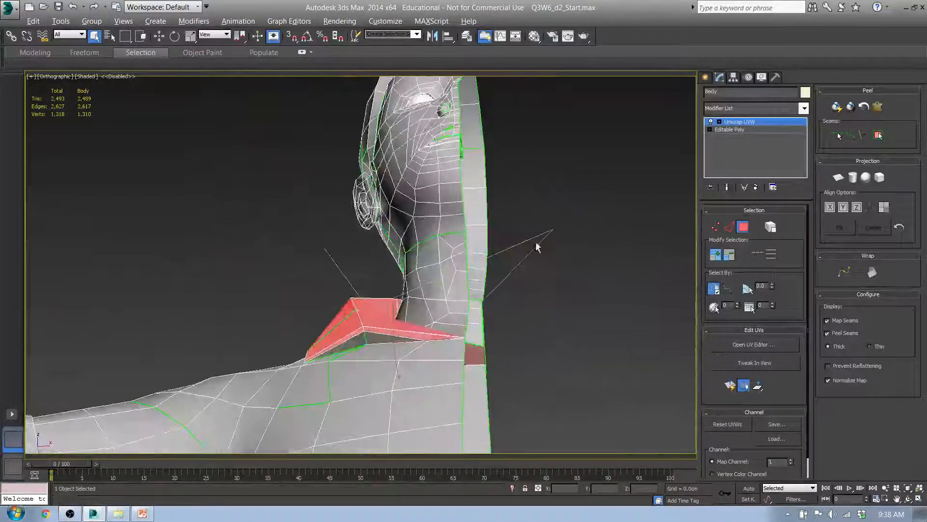
middle_click_drag(487, 340, 439, 361, "alt")
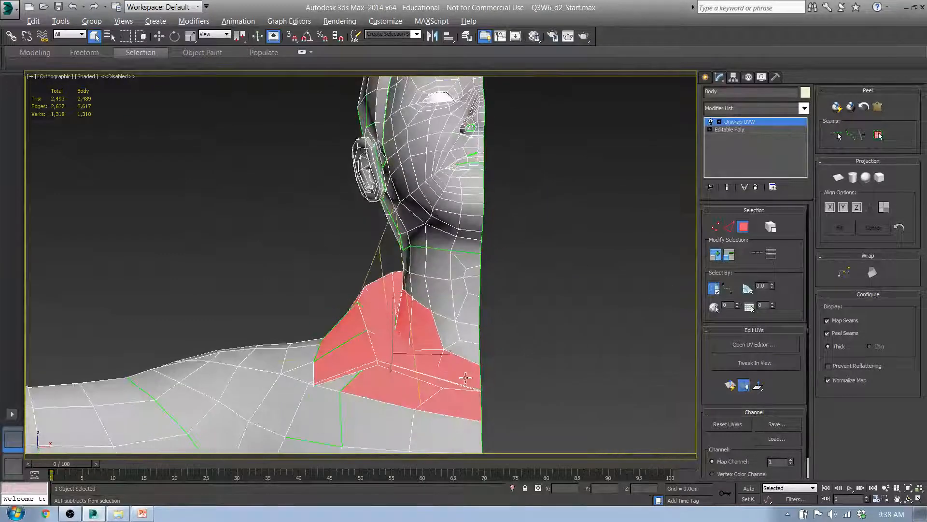
middle_click_drag(398, 318, 493, 268, "alt")
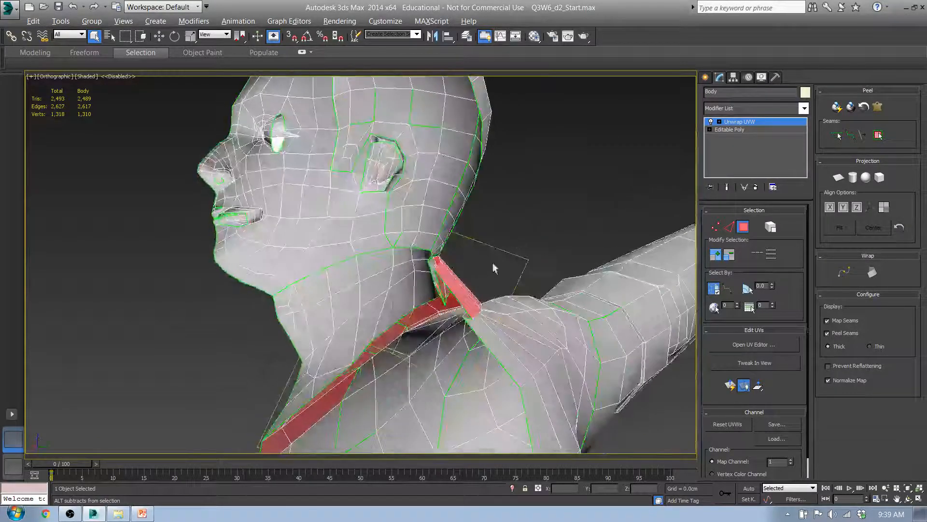
middle_click_drag(438, 289, 490, 279, "alt")
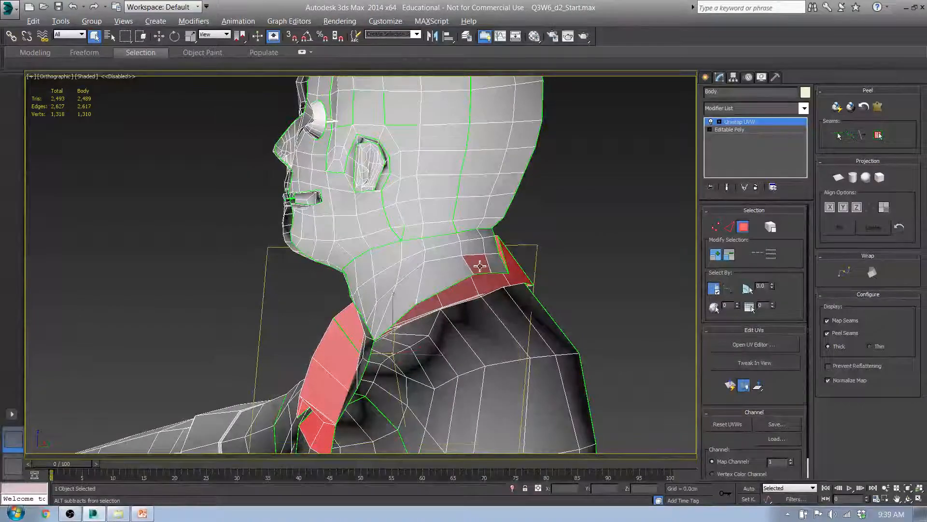
Step: Add the missed inner collar polygon at the back of the neck and turn off Ignore Backfacing
middle_click_drag(479, 265, 413, 270, "alt")
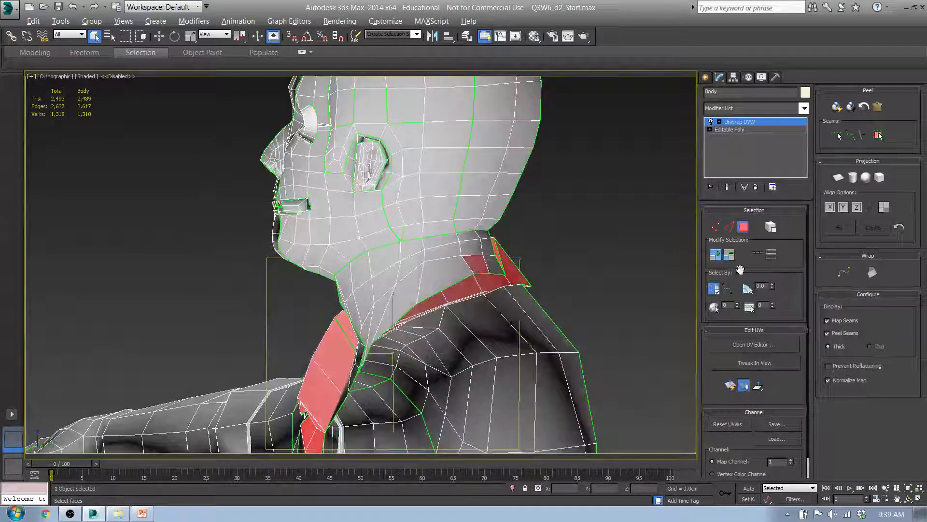
left_click(714, 288)
middle_click_drag(512, 280, 468, 278, "alt")
middle_click_drag(437, 233, 247, 222, "alt")
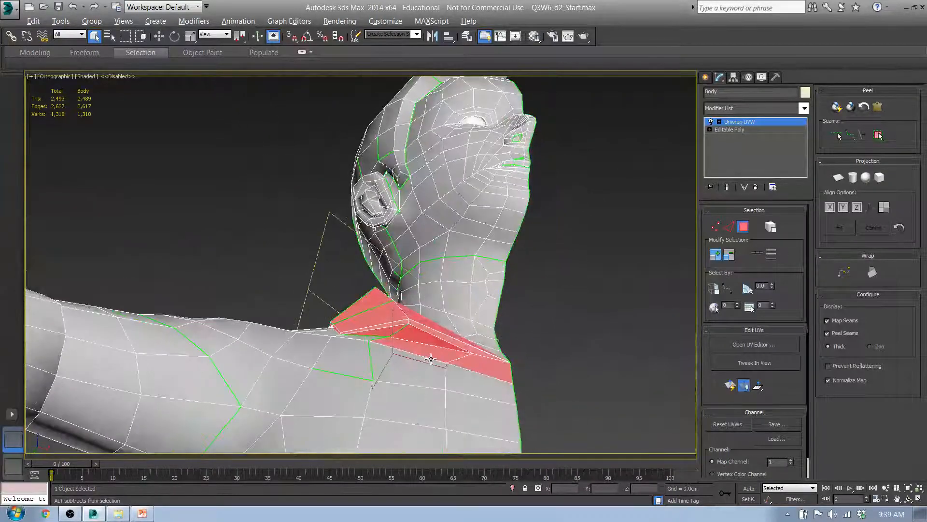
middle_click_drag(441, 356, 691, 351, "alt")
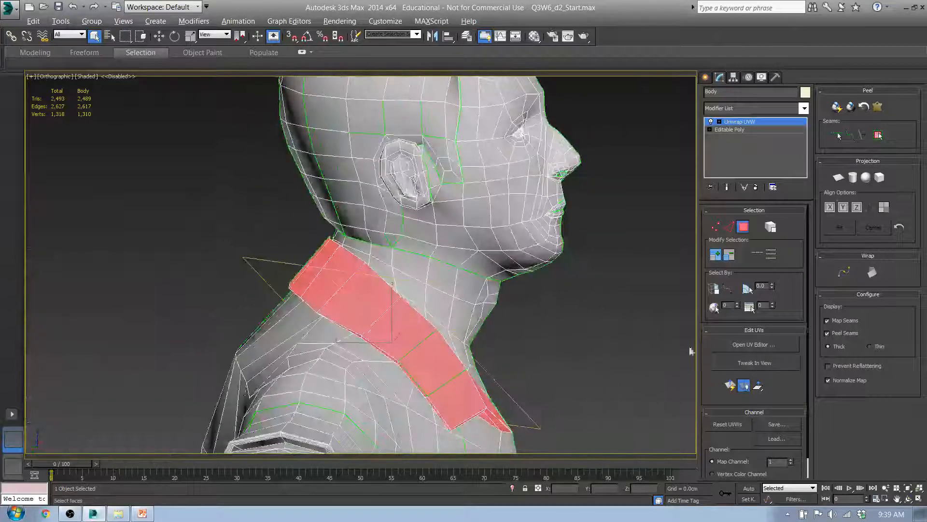
Step: Apply a planar projection aligned to the Z axis to the selected collar polygons and open the UV editor
left_click(840, 178)
left_click(858, 207)
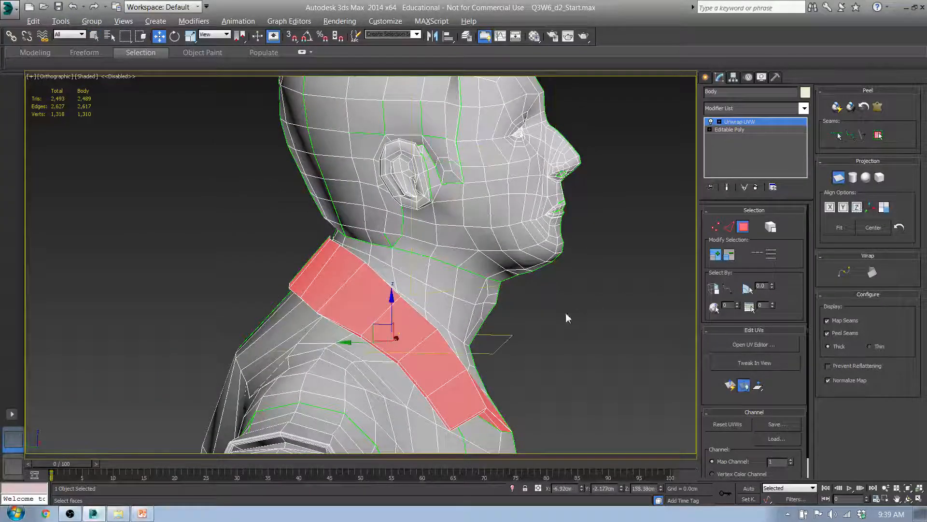
left_click(771, 345)
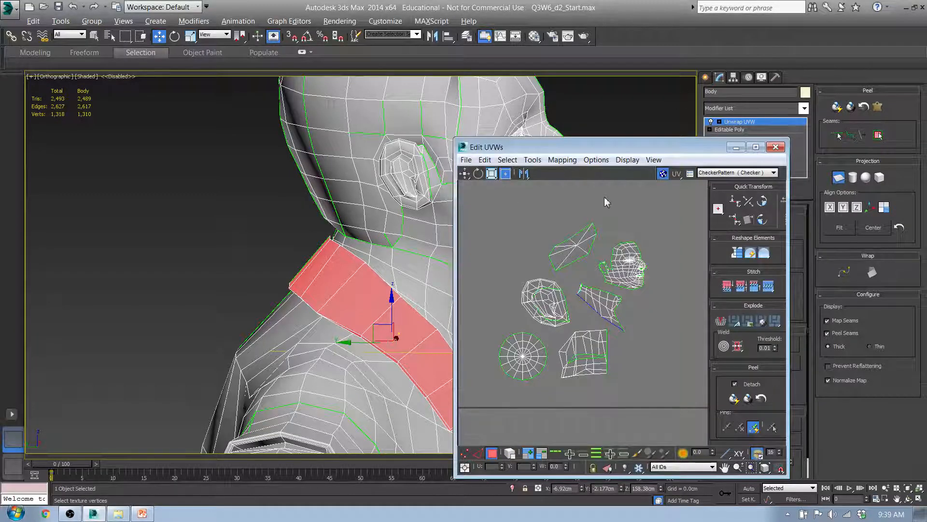
Step: Place the collar's UV shell in the empty area below the UV tile and move the editor window clear of the model
middle_click_drag(507, 252, 547, 215)
scroll(555, 213, "down", 5)
scroll(516, 281, "up", 5)
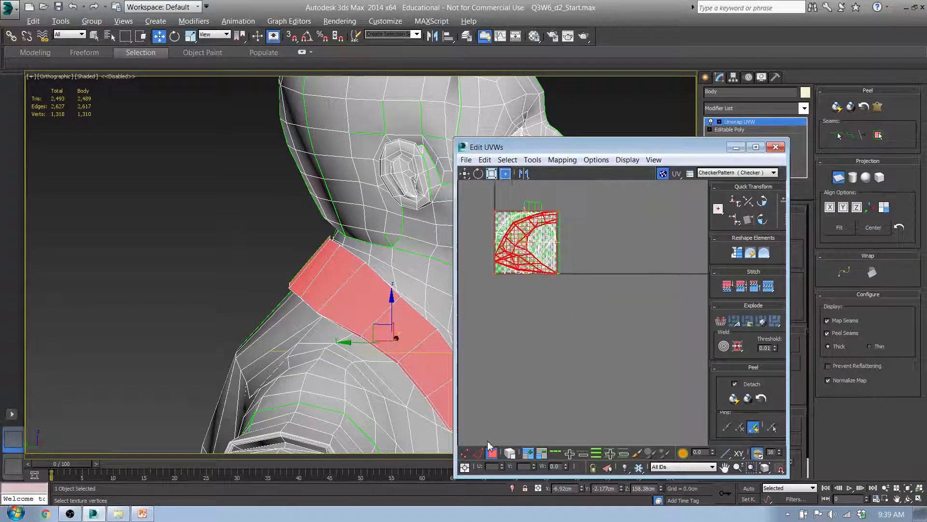
left_click(480, 454)
left_click(491, 453)
scroll(555, 318, "down", 4)
middle_click_drag(556, 317, 608, 282)
scroll(607, 282, "up", 2)
left_click(505, 173)
left_click_drag(556, 252, 604, 386)
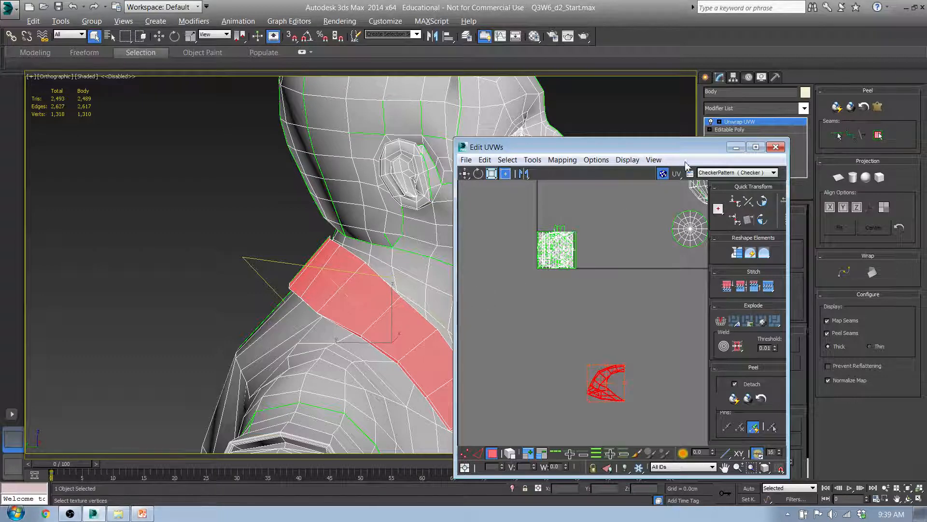
left_click_drag(702, 153, 218, 421)
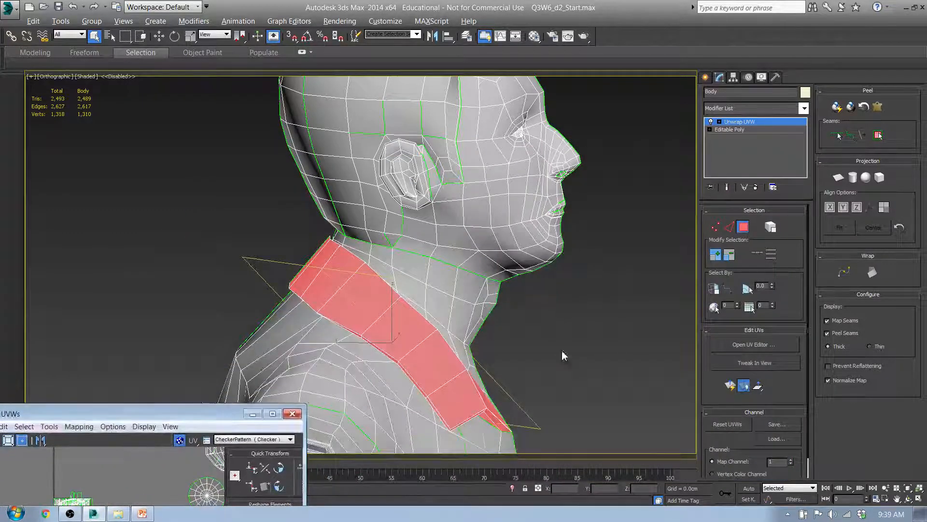
scroll(580, 243, "down", 3)
middle_click_drag(580, 243, 520, 279, "alt")
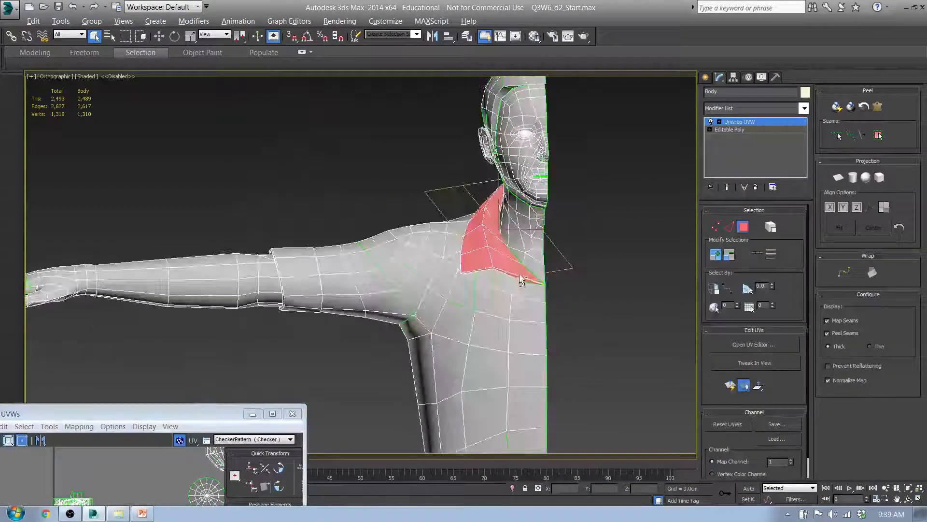
left_click(476, 309)
left_click_drag(383, 182, 436, 252)
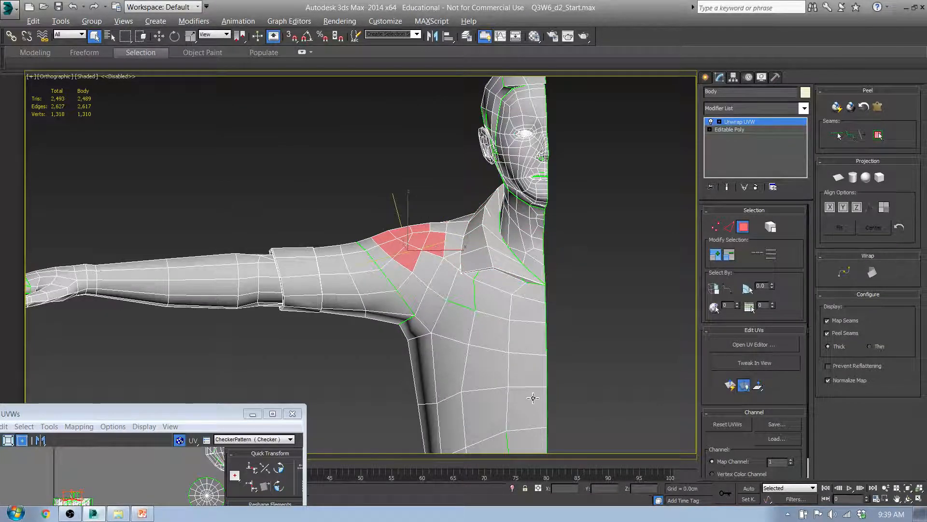
middle_click_drag(532, 398, 529, 253)
left_click_drag(625, 314, 389, 176, "ctrl")
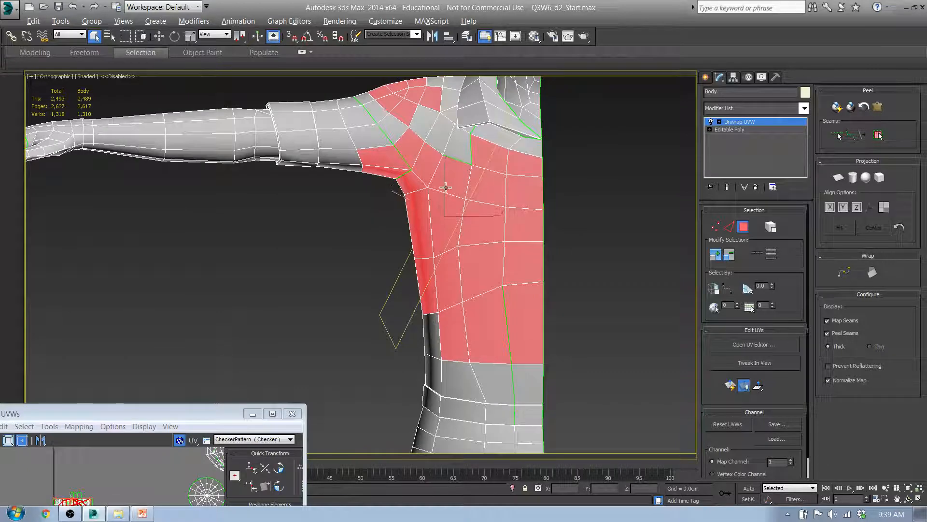
left_click(456, 150, "ctrl")
left_click(426, 131, "ctrl")
left_click(442, 139, "ctrl")
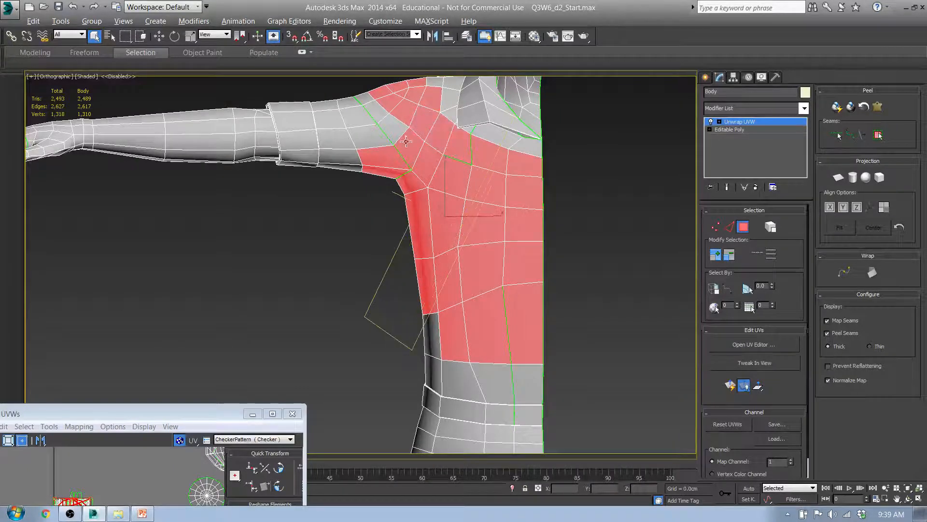
left_click_drag(406, 198, 406, 198, "ctrl")
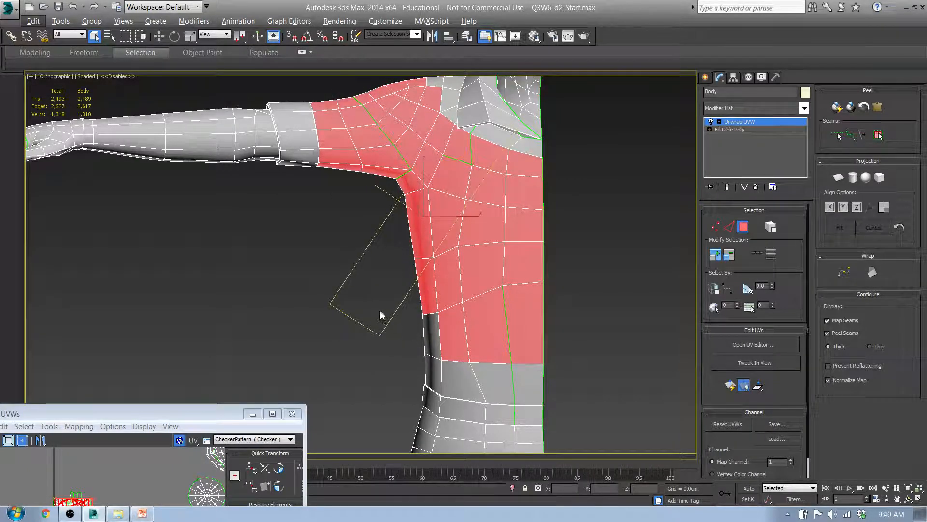
left_click_drag(398, 302, 564, 367, "ctrl")
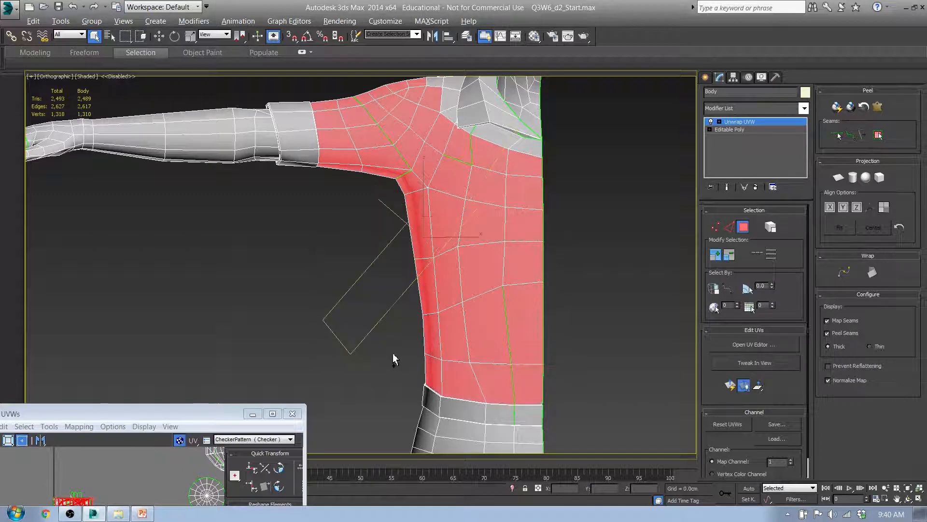
middle_click_drag(393, 353, 476, 374, "alt")
middle_click_drag(379, 411, 382, 342, "alt")
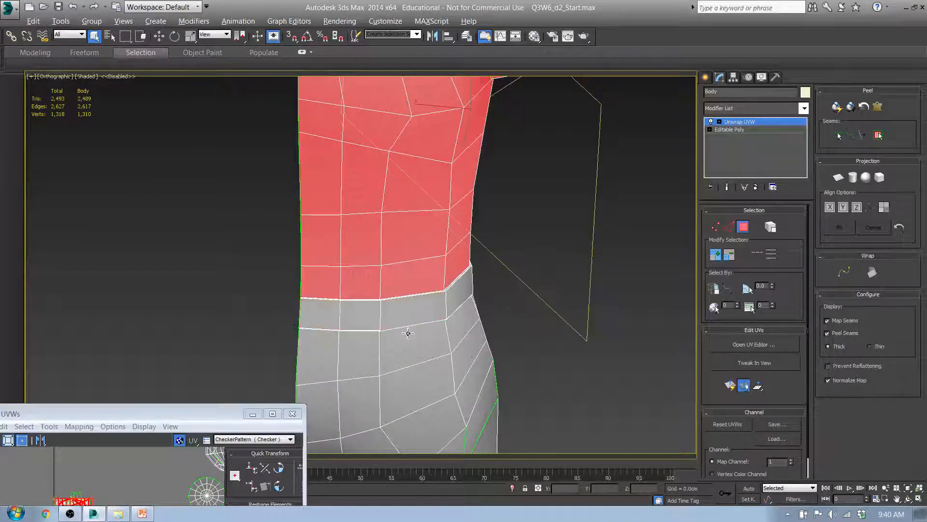
scroll(409, 333, "up", 8)
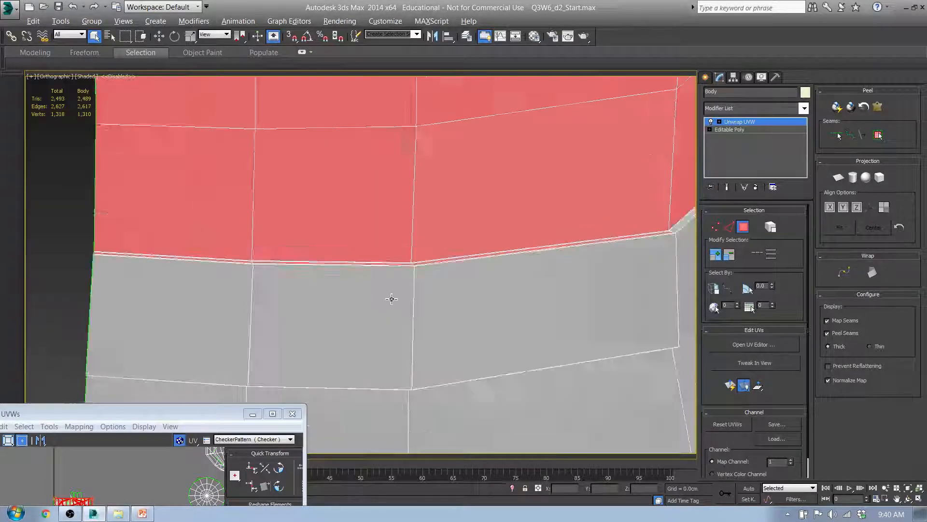
scroll(391, 299, "down", 4)
middle_click_drag(513, 331, 515, 294, "alt")
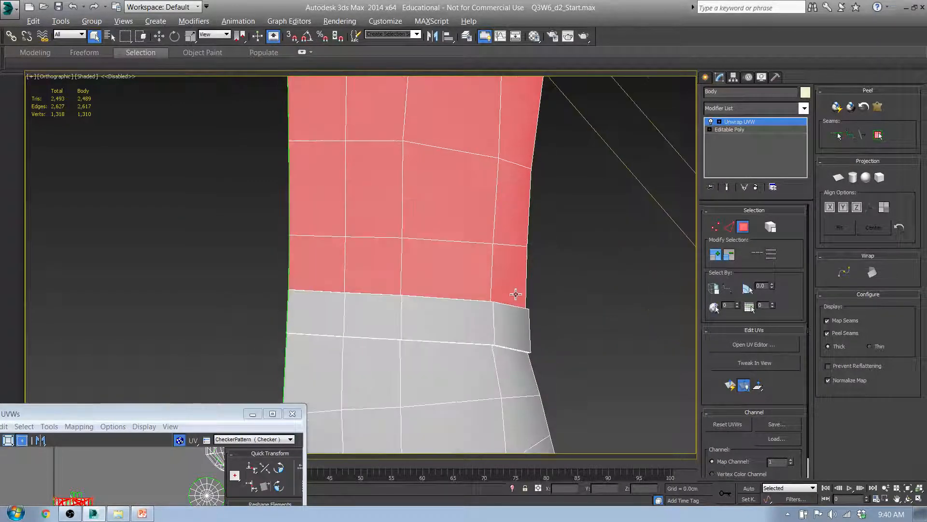
key("ctrl+d")
Step: Select the shirt's torso polygons from just above the waistband up the back, and grow the selection once
left_click_drag(486, 248, 569, 261)
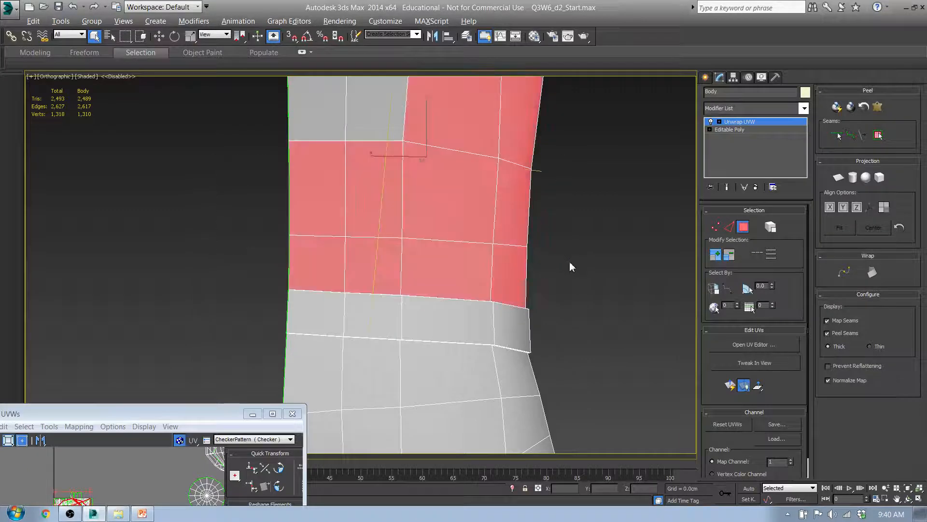
middle_click_drag(628, 254, 582, 366)
left_click_drag(570, 255, 334, 165, "ctrl")
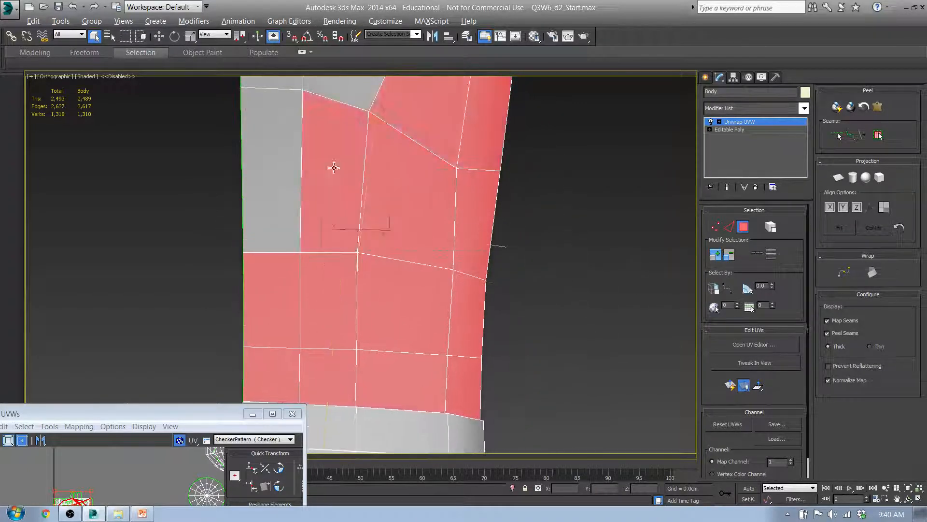
left_click_drag(615, 283, 281, 98, "ctrl")
middle_click_drag(422, 358, 356, 328)
scroll(356, 327, "up", 5)
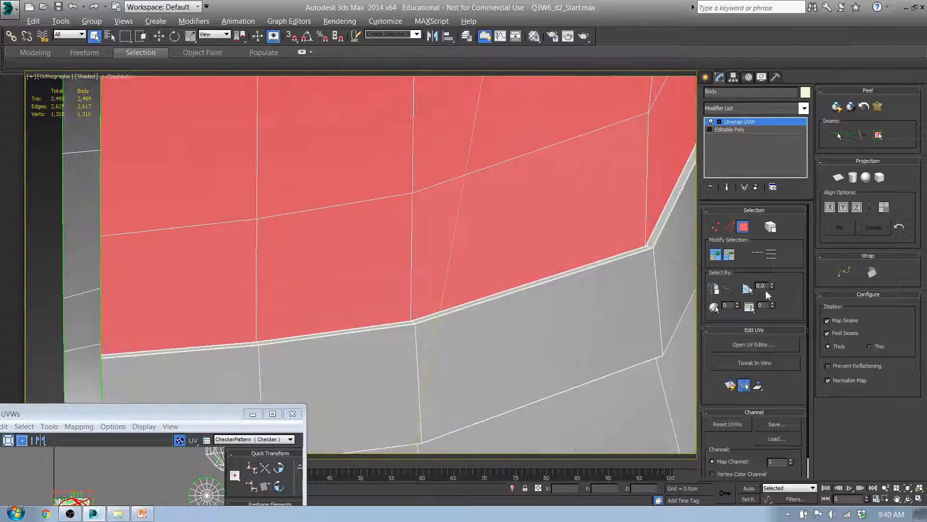
left_click(716, 257)
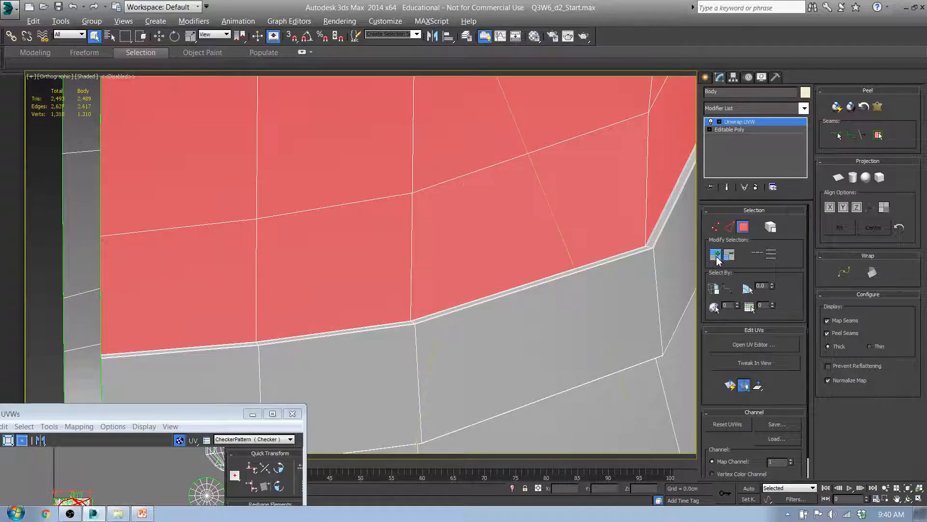
scroll(600, 265, "down", 8)
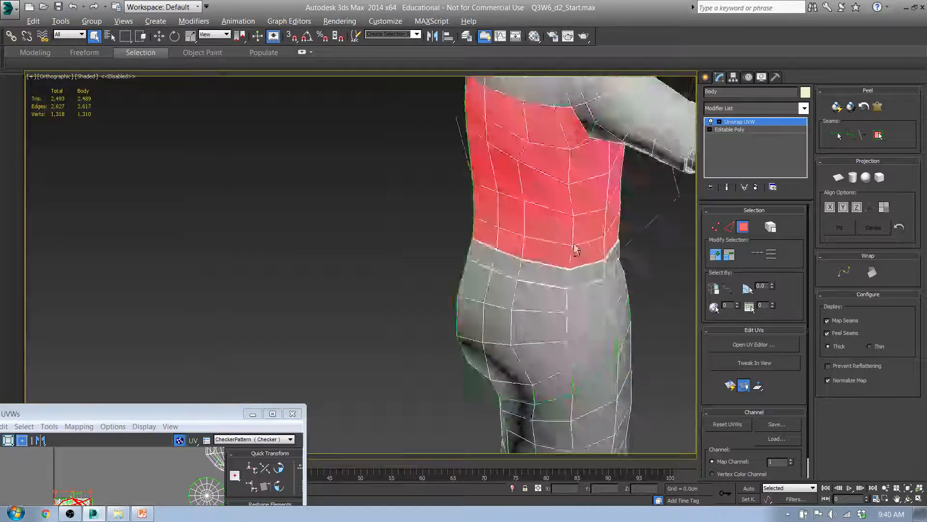
Step: Add the upper chest and front shoulder polygons, including those under the collar tip, to the shirt selection
middle_click_drag(575, 249, 501, 387, "alt")
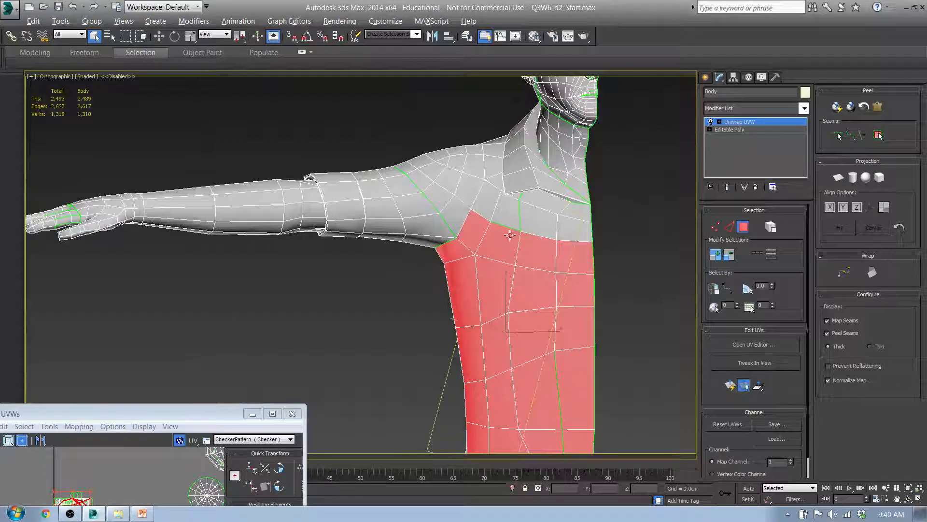
left_click_drag(659, 294, 532, 219, "ctrl")
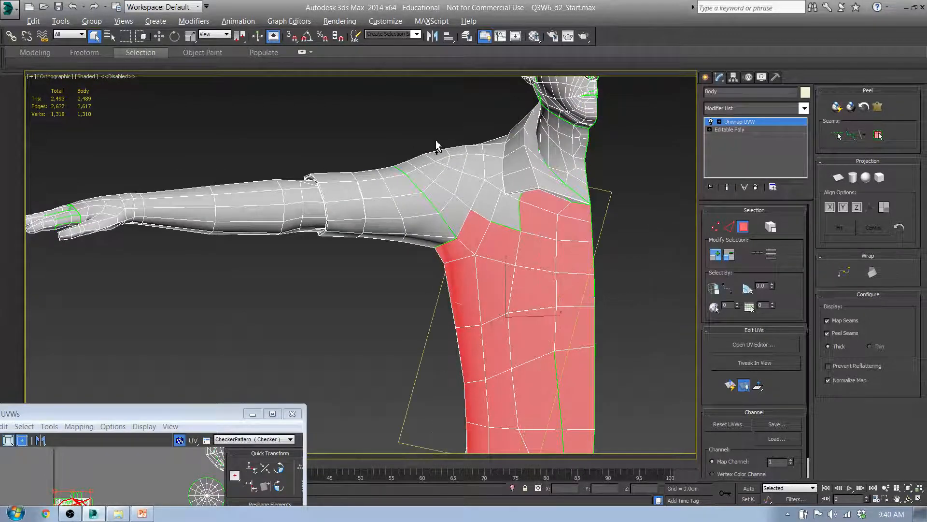
left_click_drag(485, 298, 485, 298, "ctrl")
scroll(526, 205, "up", 5)
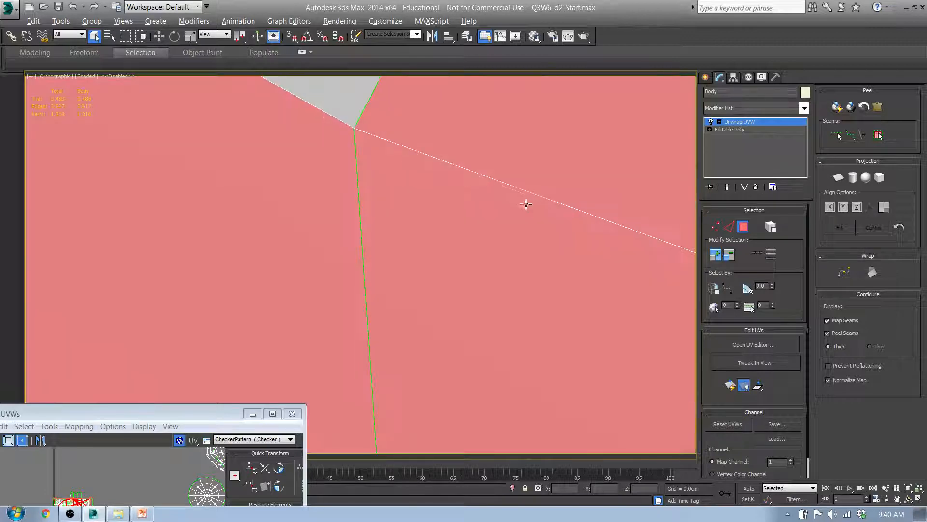
left_click(360, 114, "ctrl")
middle_click_drag(408, 169, 530, 388)
left_click(271, 180, "ctrl")
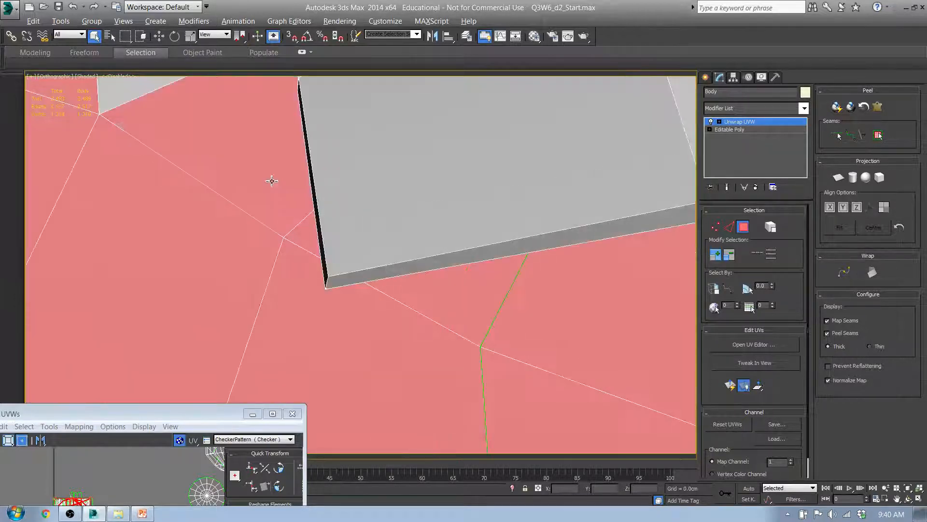
scroll(304, 238, "down", 5)
scroll(306, 242, "down", 2)
left_click(290, 170, "ctrl")
Step: Add the missed upper back polygons and the back of the shoulder near the sleeve to the shirt selection
middle_click_drag(184, 195, 315, 209, "alt")
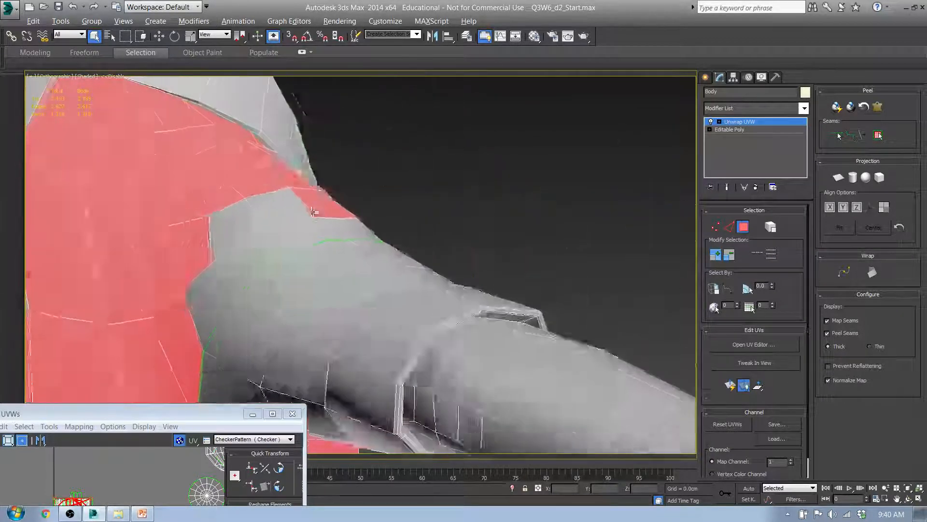
middle_click_drag(256, 261, 536, 255)
left_click(234, 216, "ctrl")
left_click(196, 193, "ctrl")
left_click(222, 115, "ctrl")
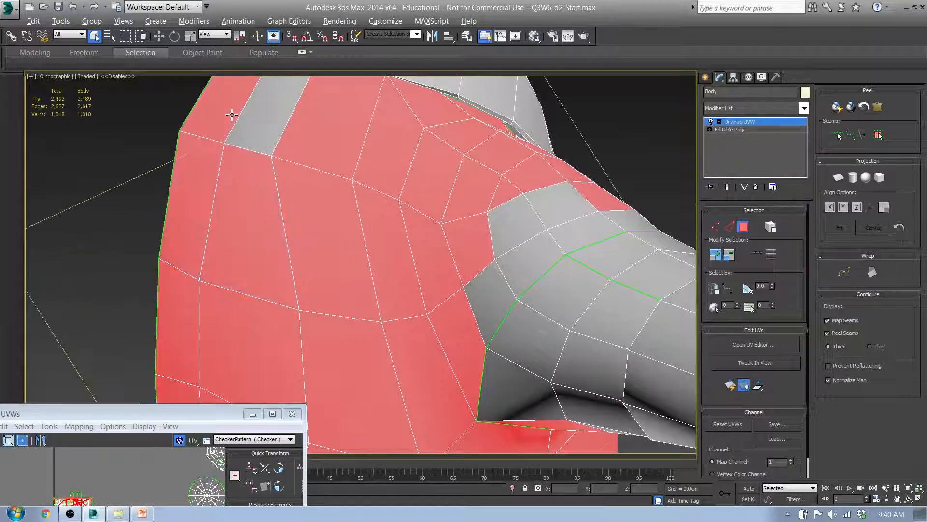
left_click(265, 120, "ctrl")
left_click(511, 229, "ctrl")
left_click(553, 226, "ctrl")
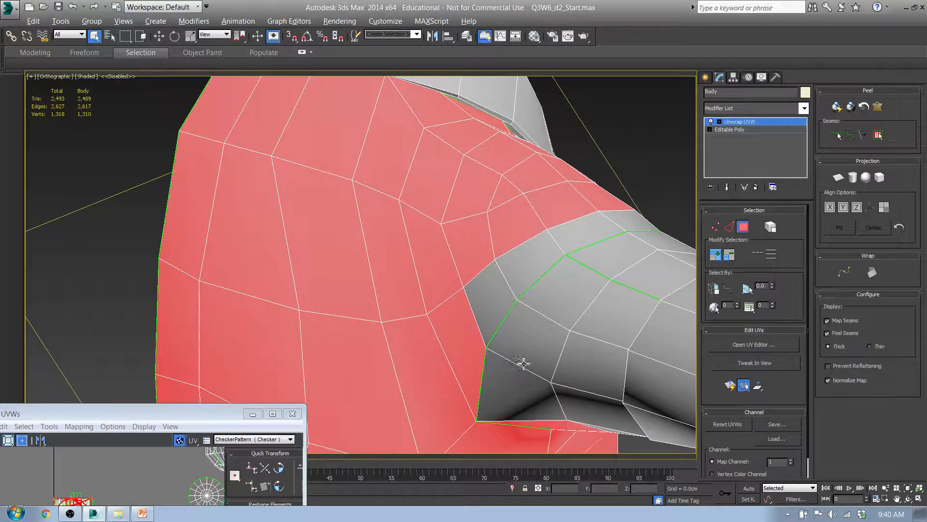
Step: Add the short sleeve's remaining polygons, from the shoulder out to the sleeve hem, to the shirt selection
middle_click_drag(523, 363, 416, 296, "alt")
scroll(416, 296, "down", 2)
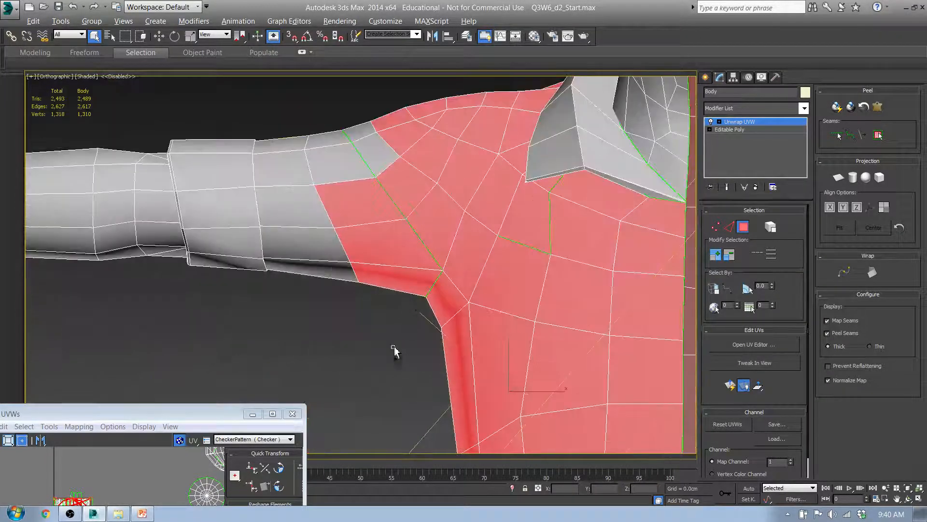
left_click_drag(394, 351, 266, 159, "ctrl")
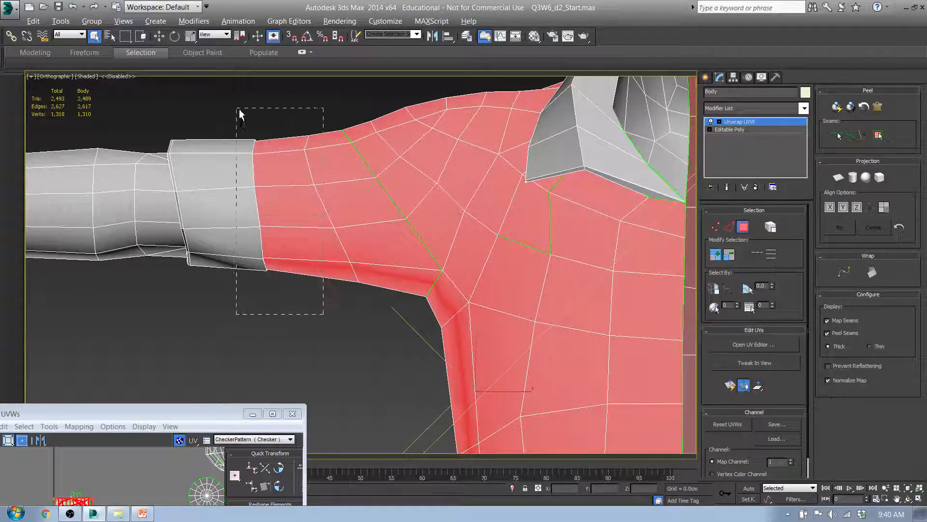
left_click_drag(240, 114, 237, 110, "ctrl")
middle_click_drag(269, 261, 385, 356, "alt")
left_click_drag(342, 307, 621, 379, "alt")
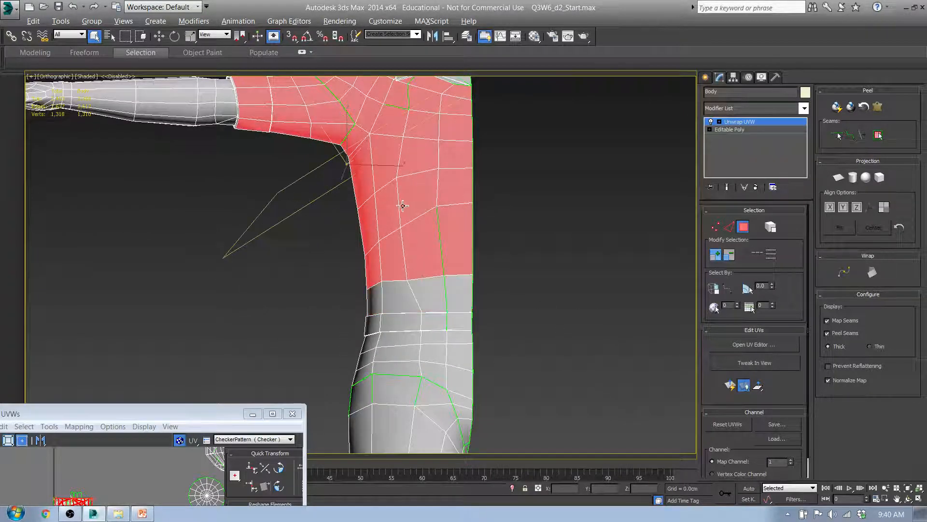
Step: Grow the shirt polygon selection once to include the sleeve opening's rim and the lower hem above the waistband
middle_click_drag(403, 206, 292, 229)
scroll(309, 221, "up", 5)
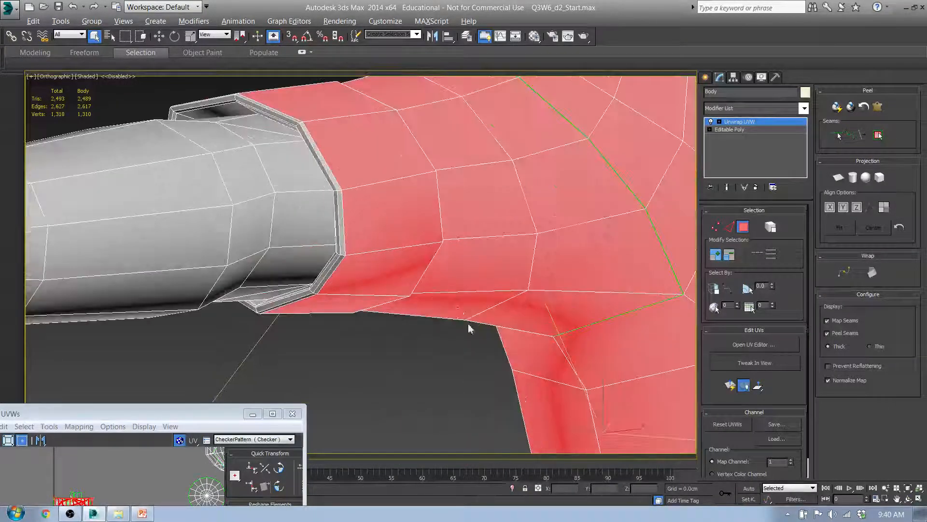
middle_click_drag(468, 328, 416, 279)
left_click(717, 255)
middle_click_drag(558, 260, 453, 73)
scroll(453, 77, "down", 2)
middle_click_drag(563, 376, 443, 201)
middle_click_drag(515, 372, 492, 300)
middle_click_drag(136, 256, 81, 242, "alt")
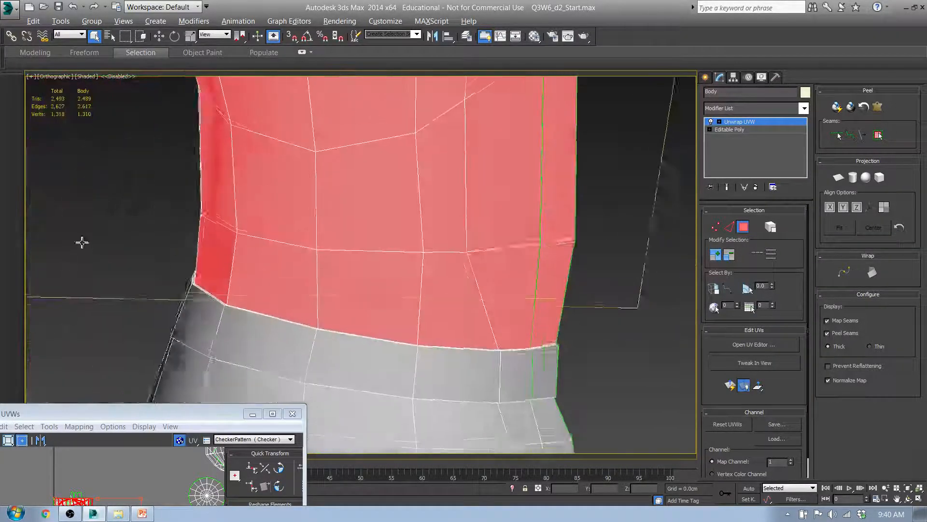
scroll(480, 275, "down", 6)
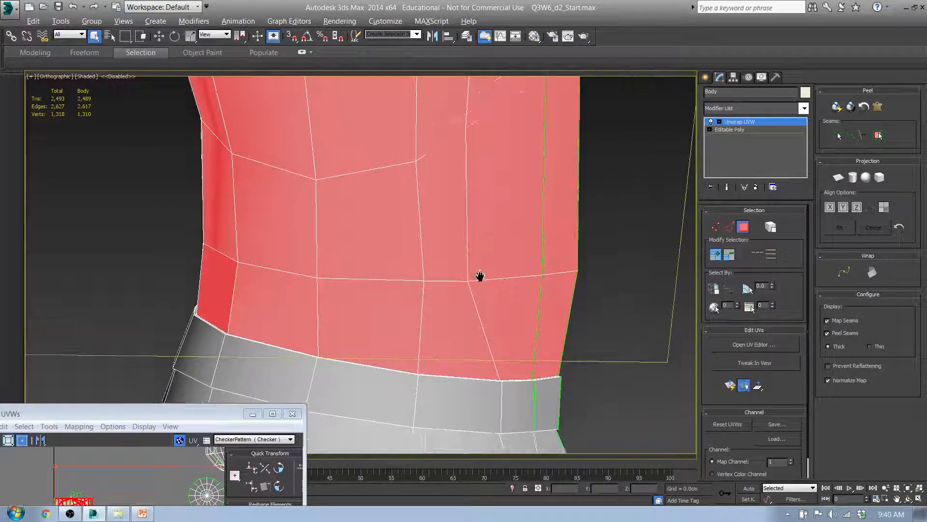
scroll(410, 190, "up", 5)
scroll(410, 190, "up", 3)
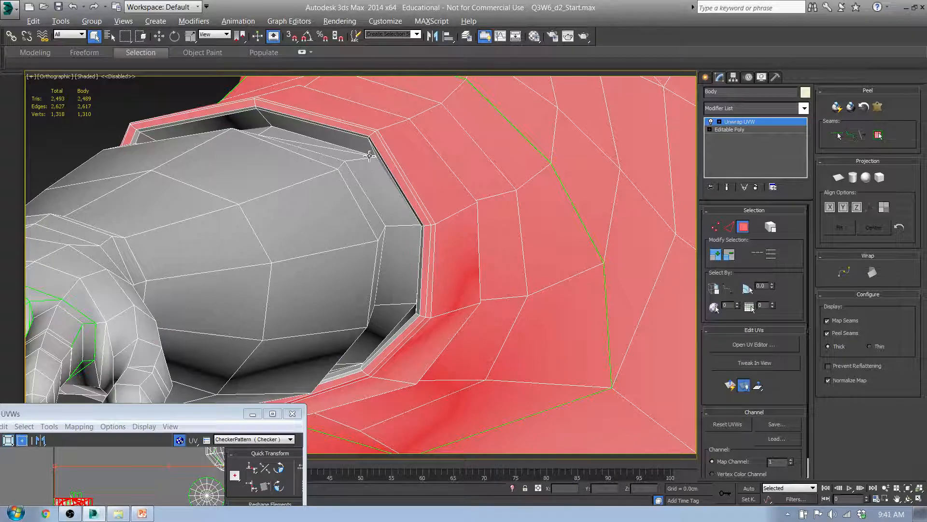
Step: Bring the UV editor over the model and remove the collar shell's polygons from the shirt selection
scroll(579, 260, "down", 5)
scroll(410, 293, "up", 3)
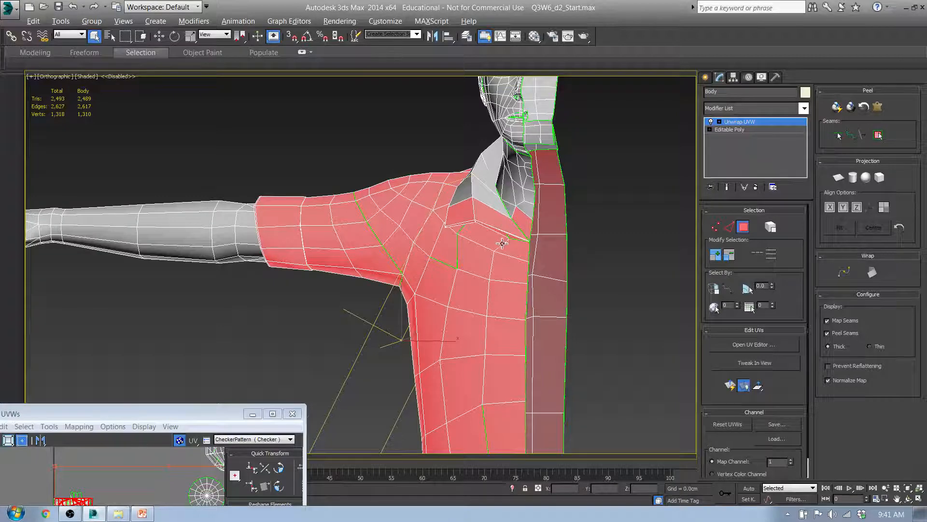
mouse_move(504, 227)
middle_mouse_down("alt")
mouse_move(558, 222)
mouse_move(517, 245)
mouse_move(514, 217)
middle_mouse_up("alt")
scroll(506, 211, "up", 4)
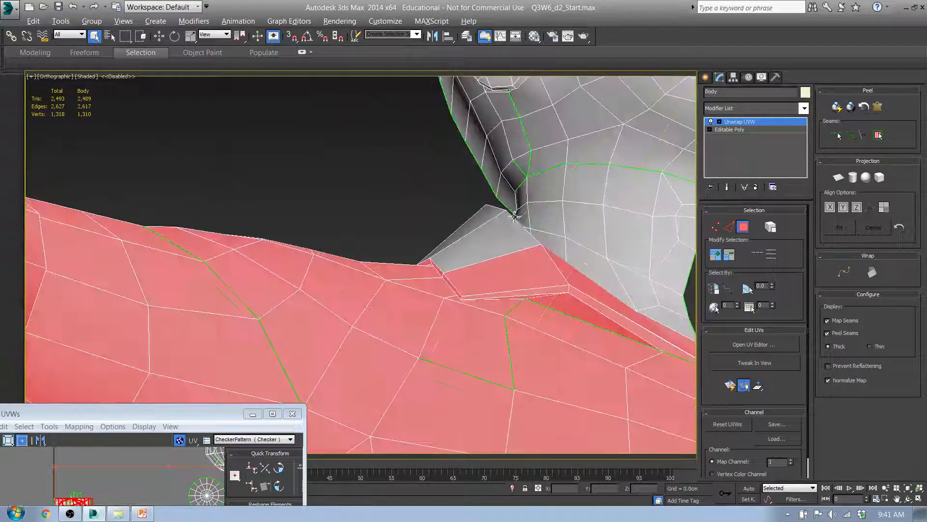
left_click(760, 344)
left_click_drag(217, 419, 442, 165)
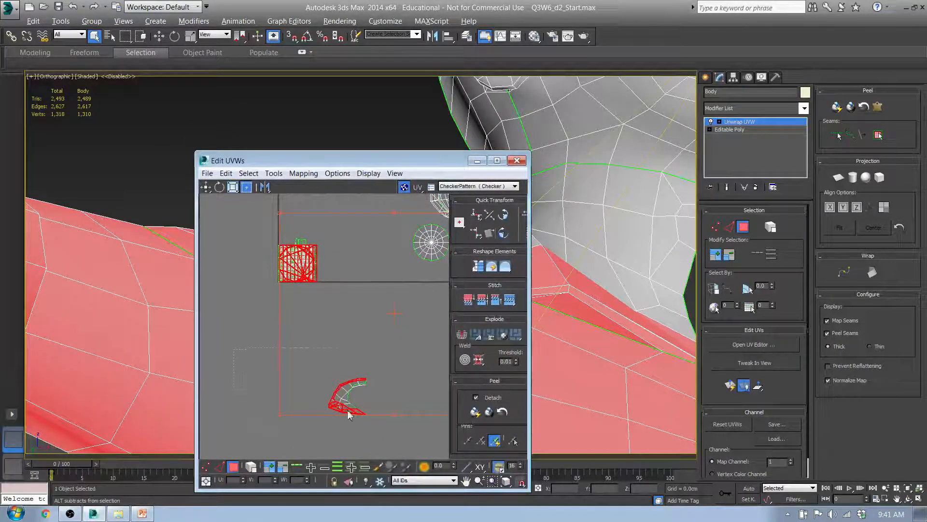
left_click(392, 434)
middle_click_drag(386, 336, 407, 305)
scroll(296, 331, "down", 3)
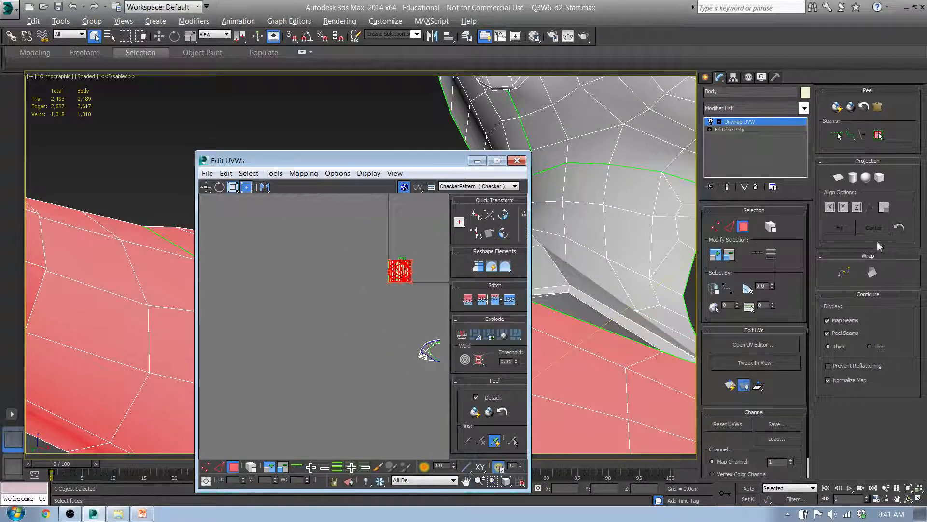
Step: Planar-map the selected shirt polygons from the front along Y and move their UV shell into empty space outside the tile
left_click(841, 180)
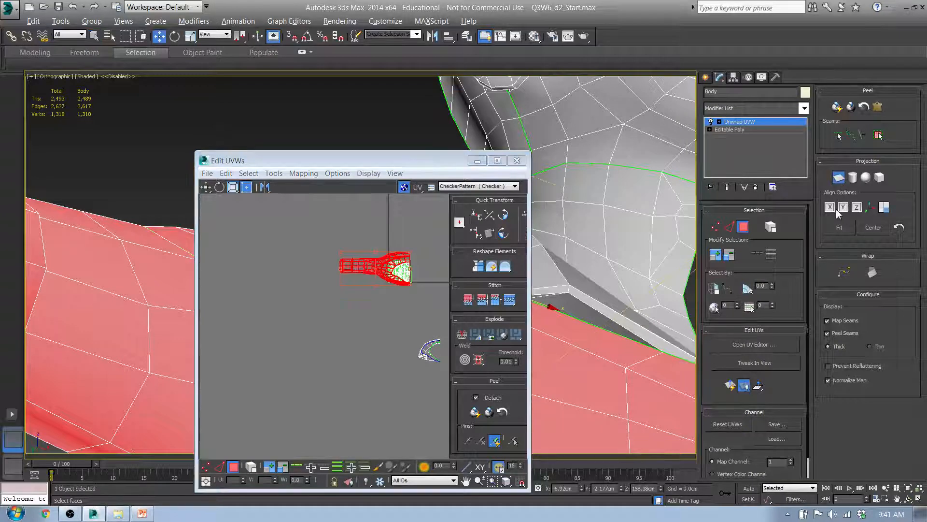
double_click(232, 470)
left_click_drag(403, 270, 257, 313)
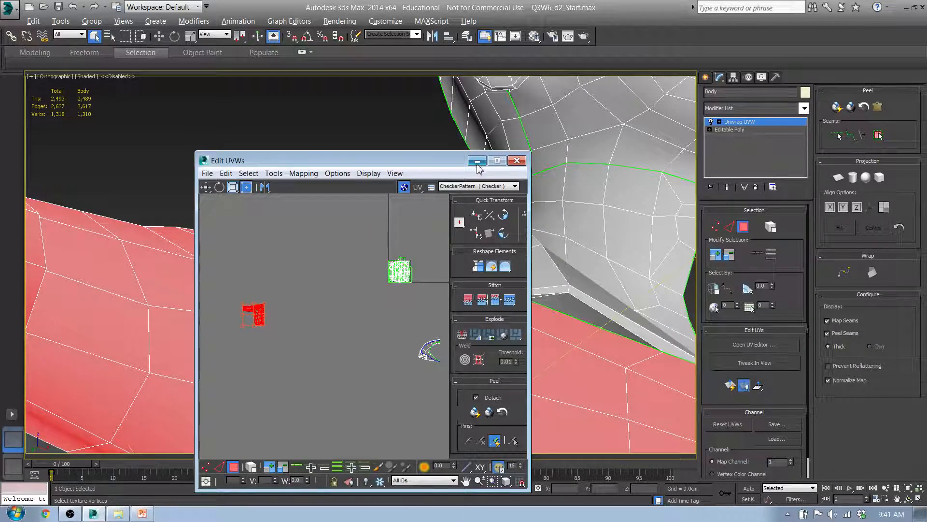
Step: Move the UV editor clear of the model and select the shirt's vertical side edges from the waistband up to the armpit
left_click_drag(457, 162, 543, 428)
middle_click_drag(412, 286, 361, 256)
scroll(372, 216, "down", 5)
left_click(742, 223)
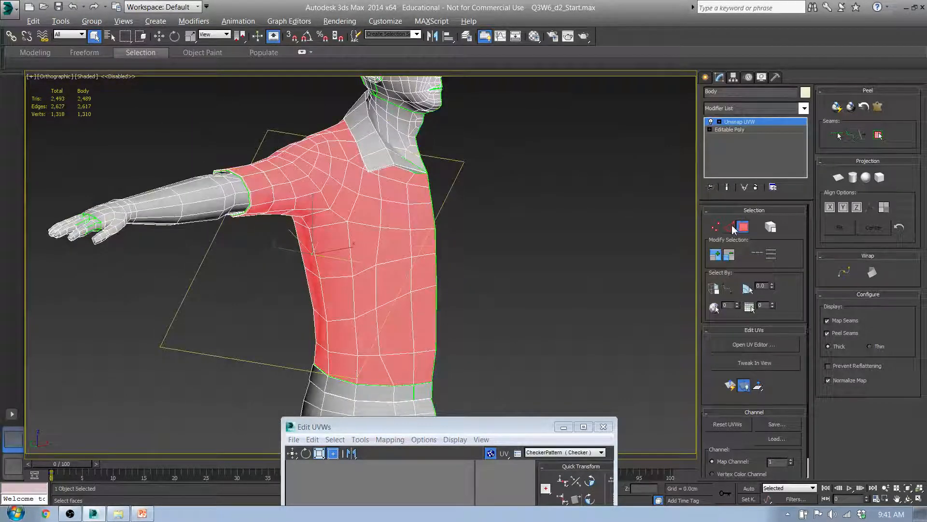
middle_click_drag(255, 184, 267, 206, "alt")
mouse_move(283, 256)
middle_mouse_down("alt")
mouse_move(319, 265)
mouse_move(279, 248)
middle_mouse_up("alt")
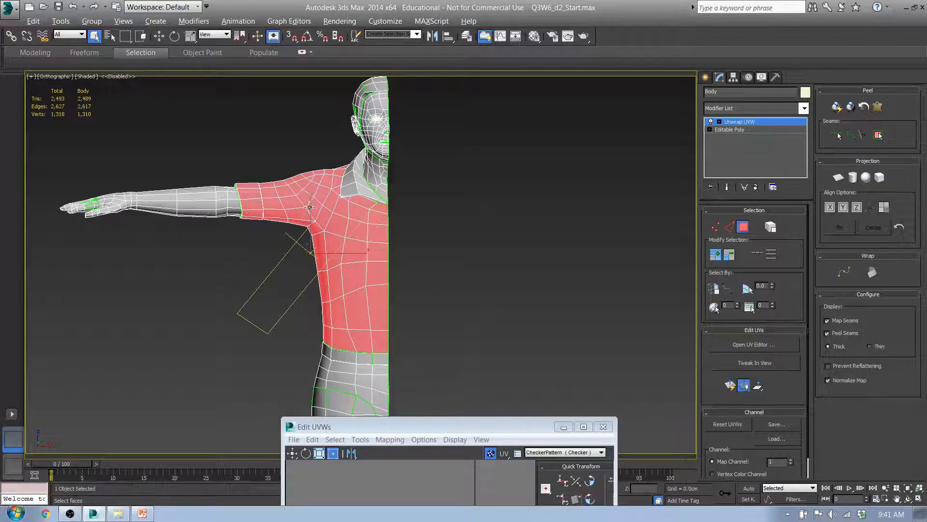
middle_click_drag(315, 238, 409, 277, "alt")
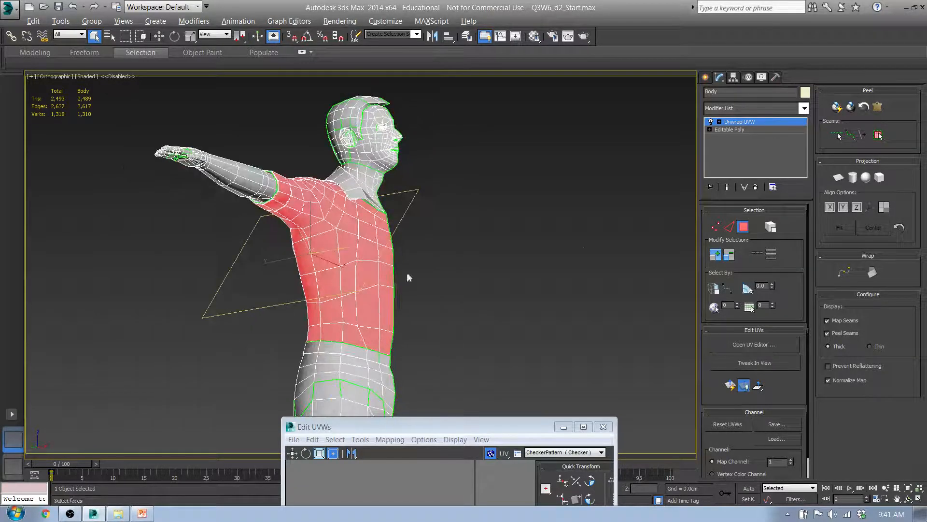
left_click(730, 228)
left_click(321, 316)
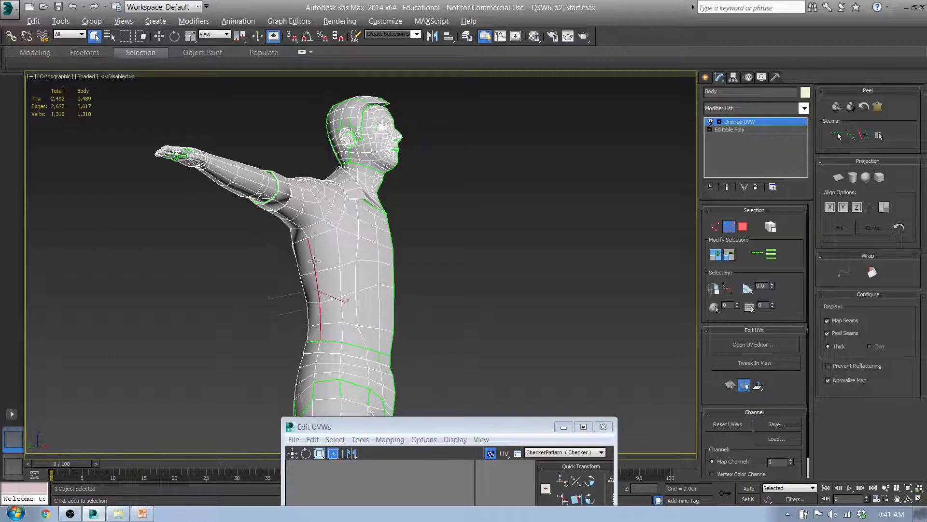
scroll(305, 237, "up", 5)
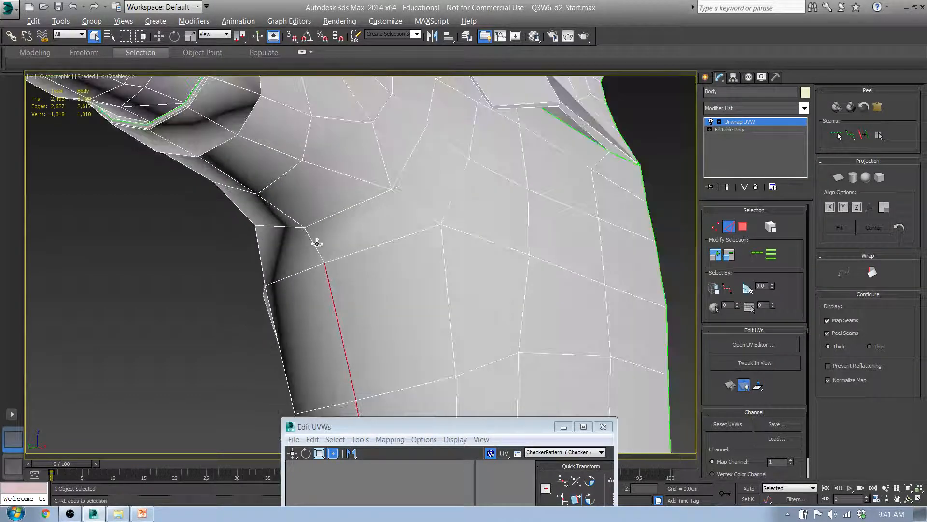
left_click(314, 245, "ctrl")
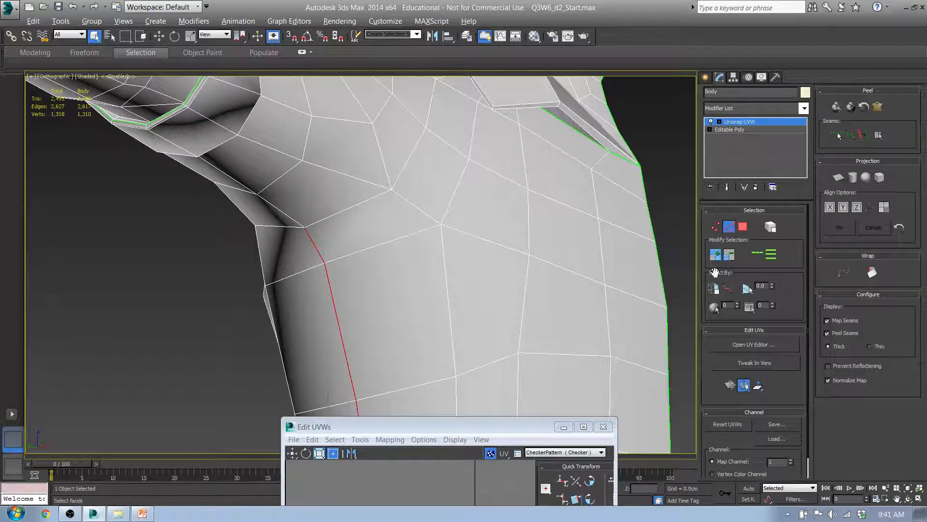
Step: Add the edges running around the armhole, over the shoulder and down the back to the armpit, to the seam selection
middle_click_drag(304, 285, 420, 304, "alt")
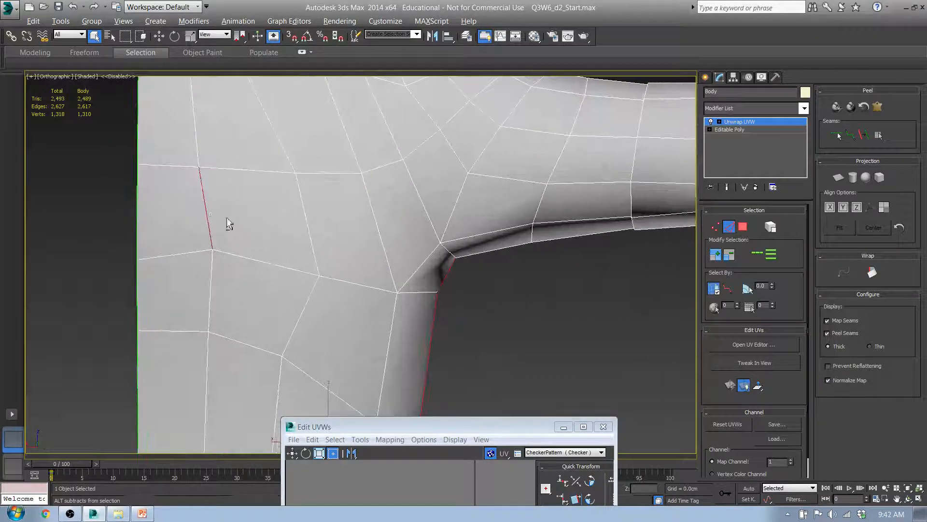
middle_click_drag(514, 258, 415, 265, "alt")
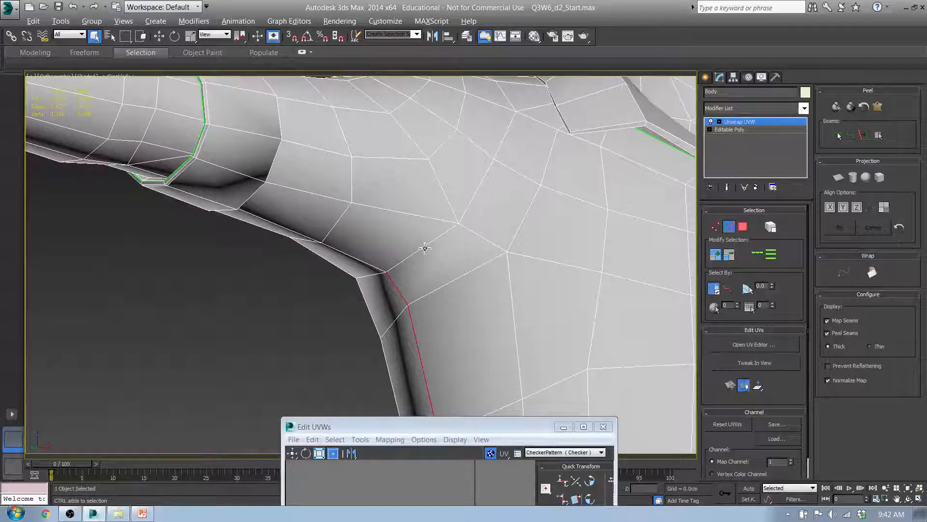
left_click(443, 194, "ctrl")
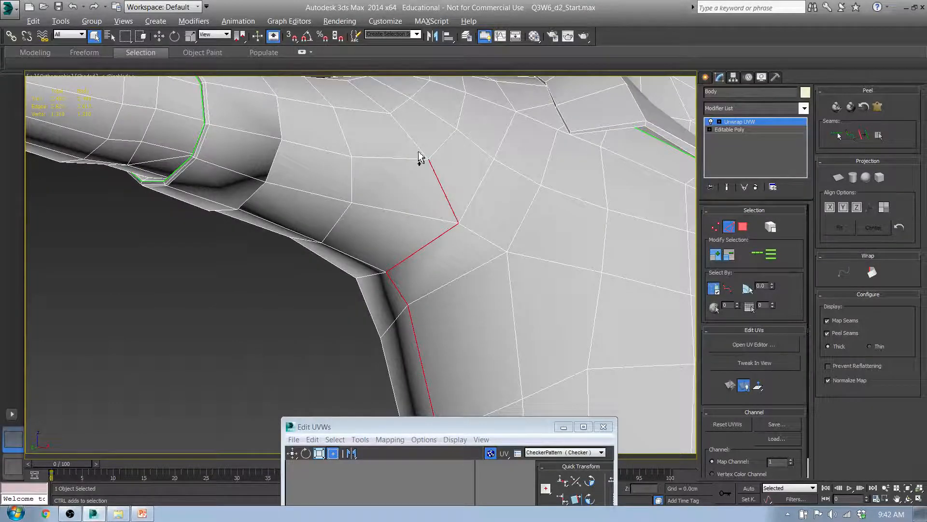
left_click(414, 143, "ctrl")
middle_click_drag(414, 143, 385, 168, "alt")
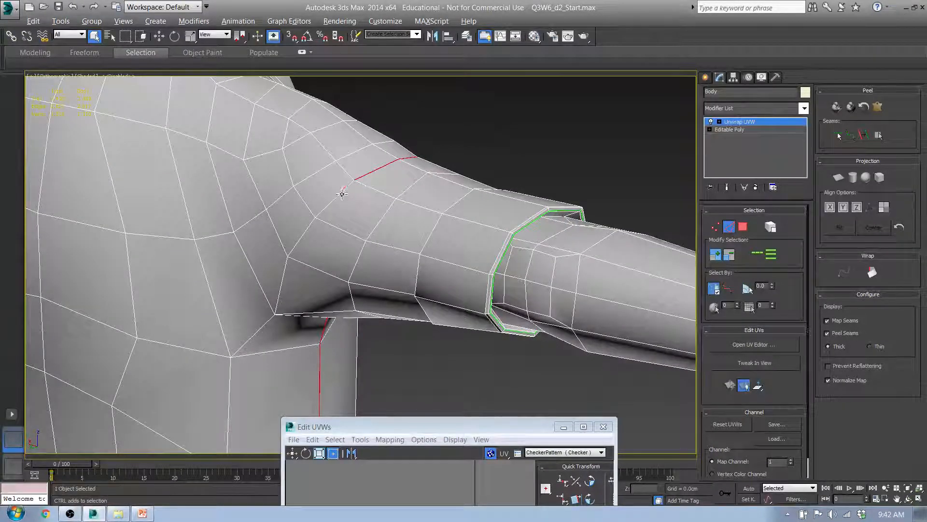
left_click(302, 236, "ctrl")
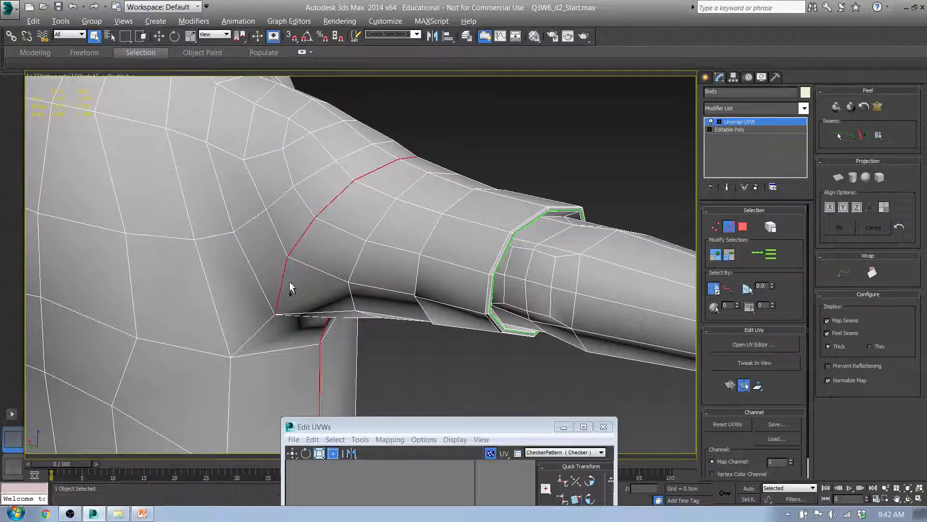
middle_click_drag(290, 295, 298, 318, "alt")
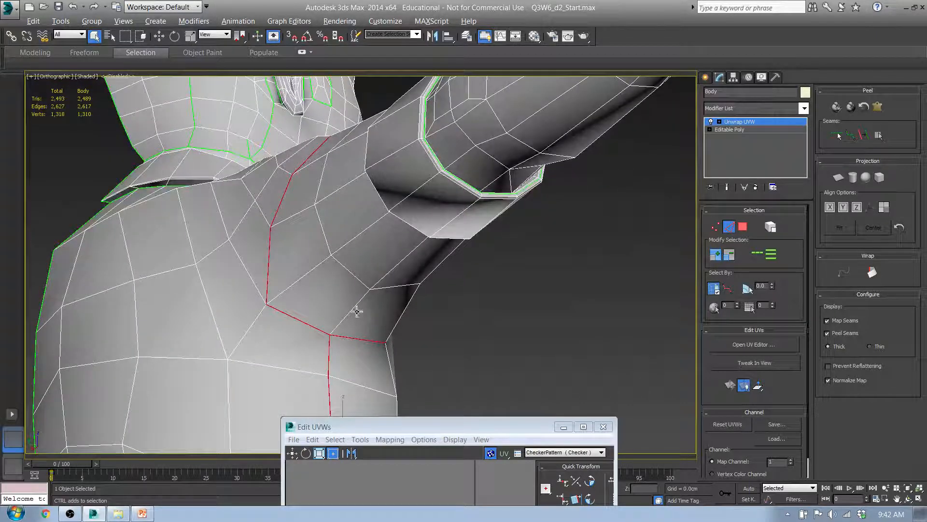
middle_click_drag(404, 265, 478, 298, "alt")
Step: Add the edges along the sleeve's underside, from the armpit through the hem rim, to the seam selection
scroll(478, 298, "up", 4)
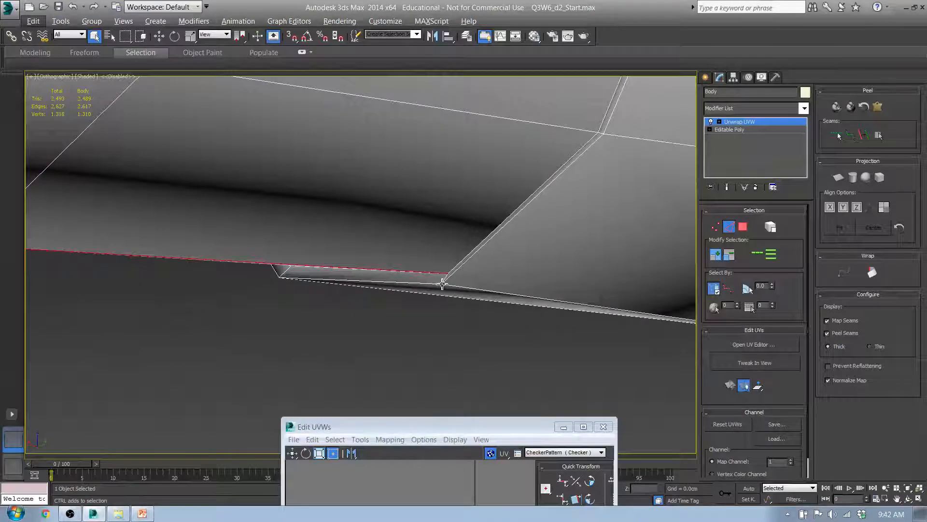
left_click(444, 283)
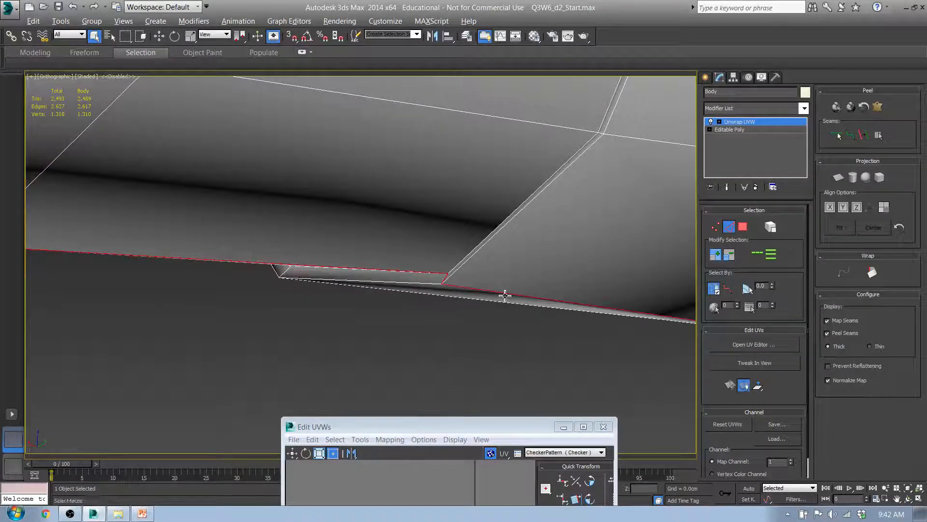
scroll(497, 296, "down", 6)
middle_click_drag(490, 282, 501, 267, "alt")
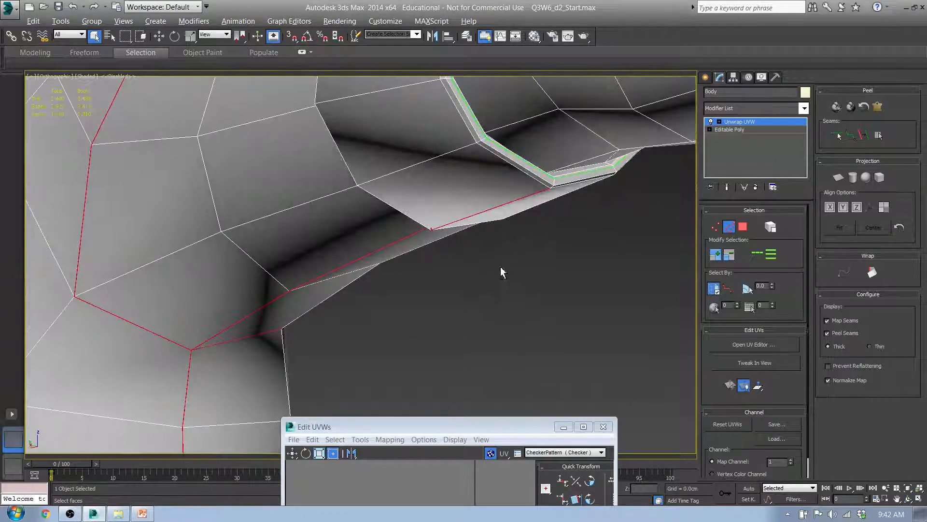
scroll(555, 197, "up", 3)
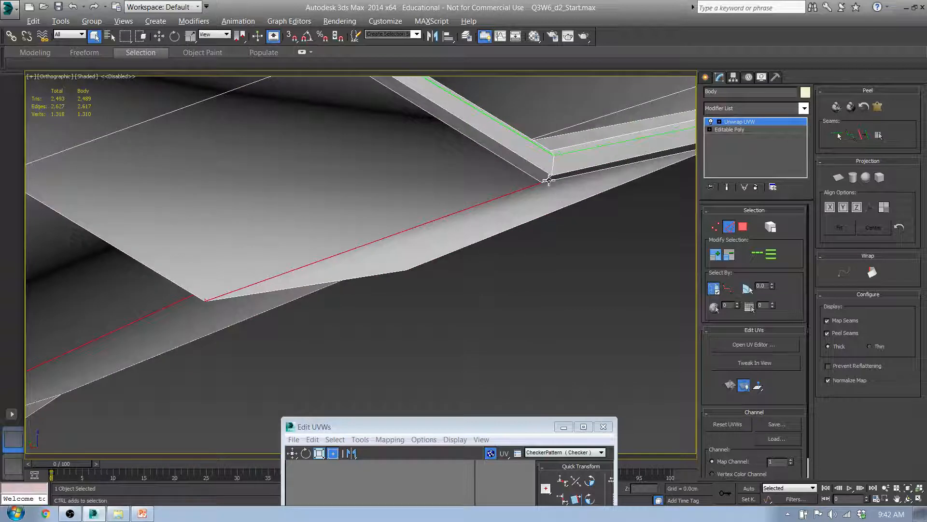
Step: Add the edges along the top of the shoulder, from under the collar to the armhole seam, to the seam selection
scroll(555, 170, "down", 10)
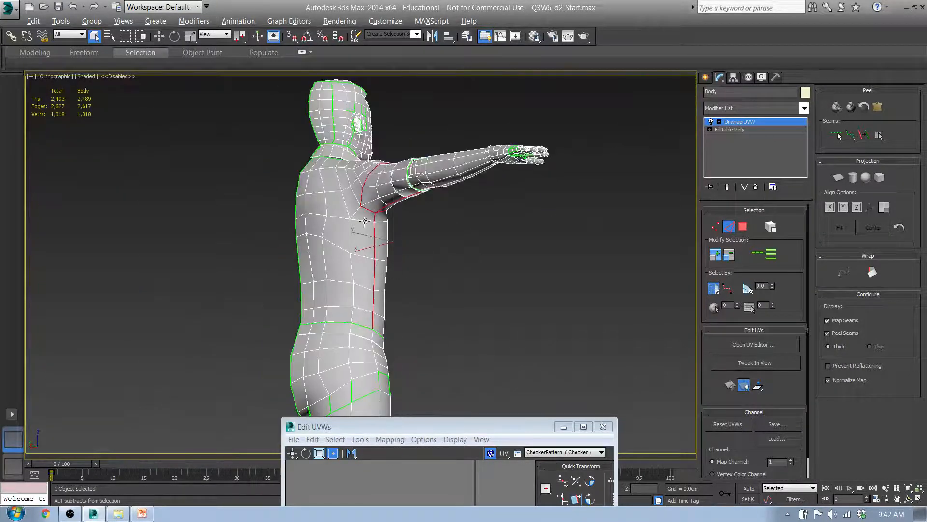
middle_click_drag(364, 221, 332, 262, "alt")
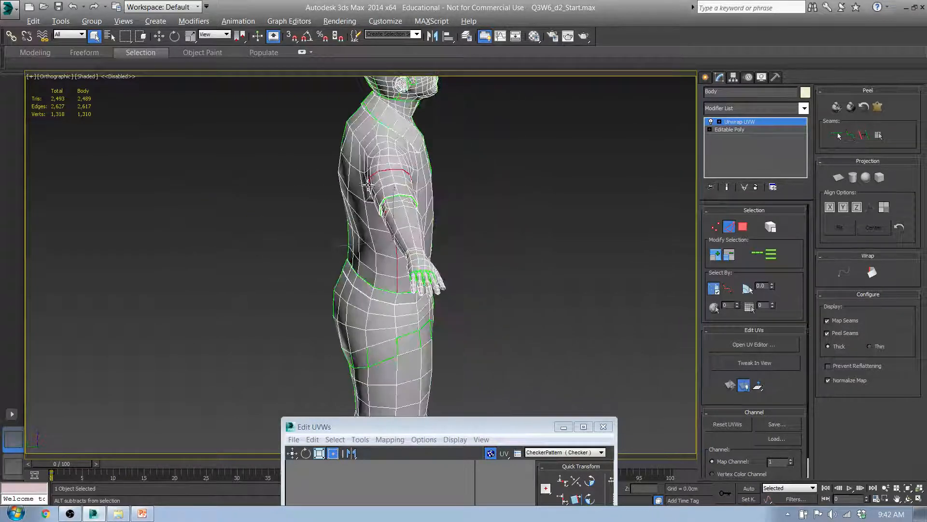
middle_click_drag(368, 185, 405, 211, "alt")
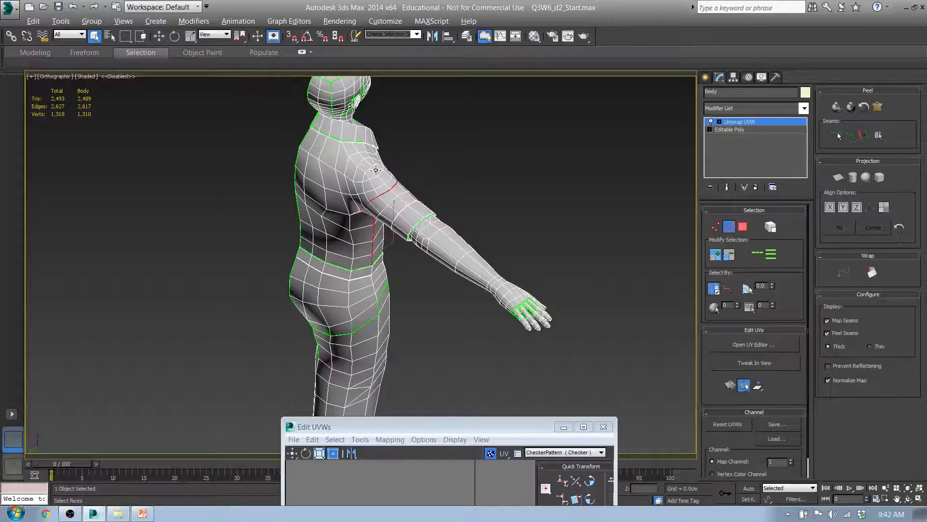
middle_click_drag(376, 170, 343, 172, "alt")
scroll(383, 151, "up", 5)
middle_click_drag(451, 159, 431, 228, "alt")
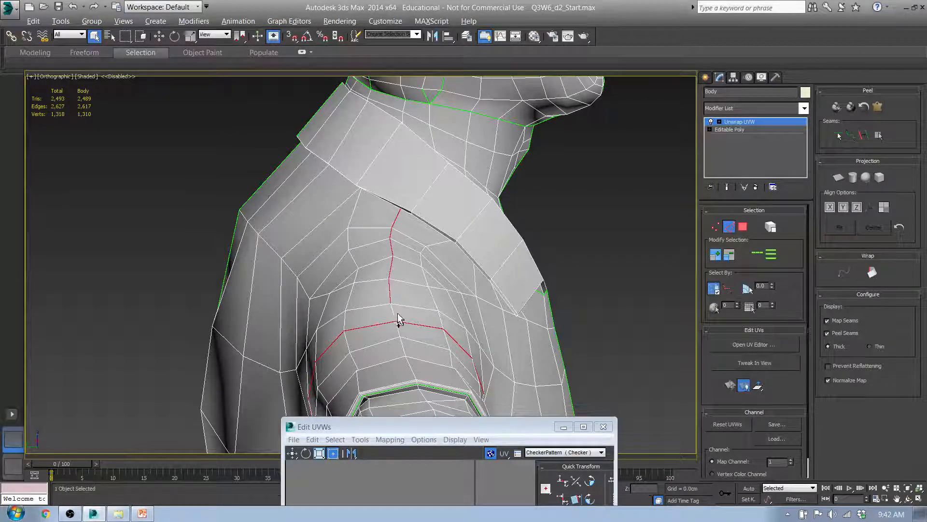
middle_click_drag(401, 320, 436, 334, "alt")
scroll(437, 333, "down", 2)
middle_click_drag(516, 380, 389, 247)
middle_click_drag(302, 269, 306, 315, "alt")
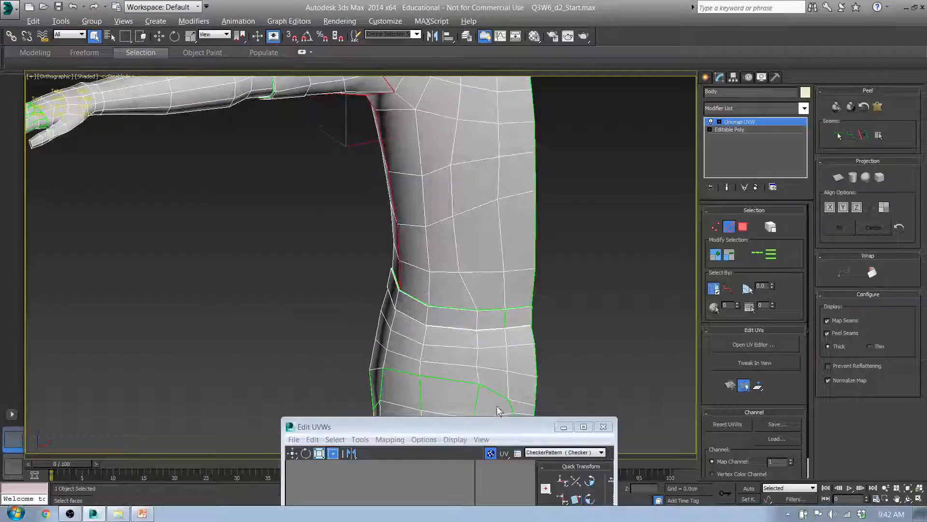
Step: Break the shirt's UVs along the selected seam edges and set the UV editor to select whole elements of faces
left_click_drag(507, 426, 504, 130)
scroll(332, 302, "up", 8)
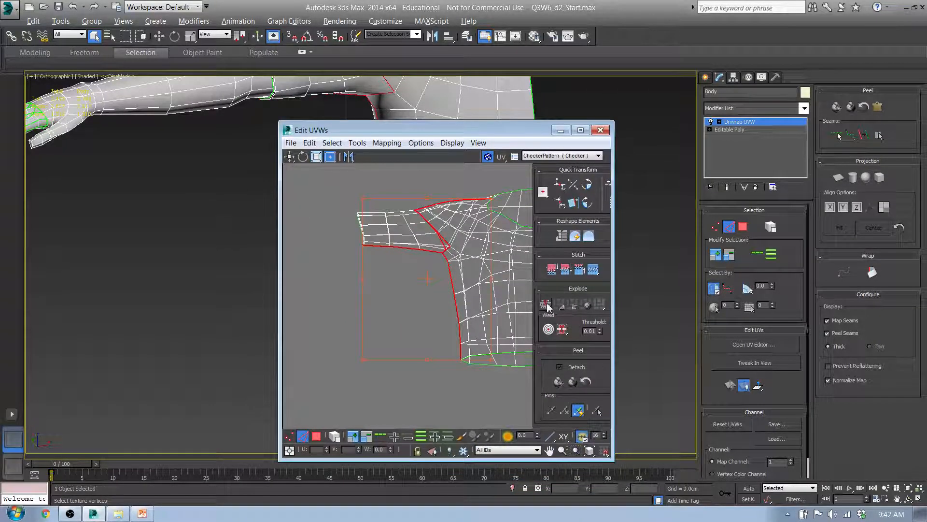
left_click(317, 437)
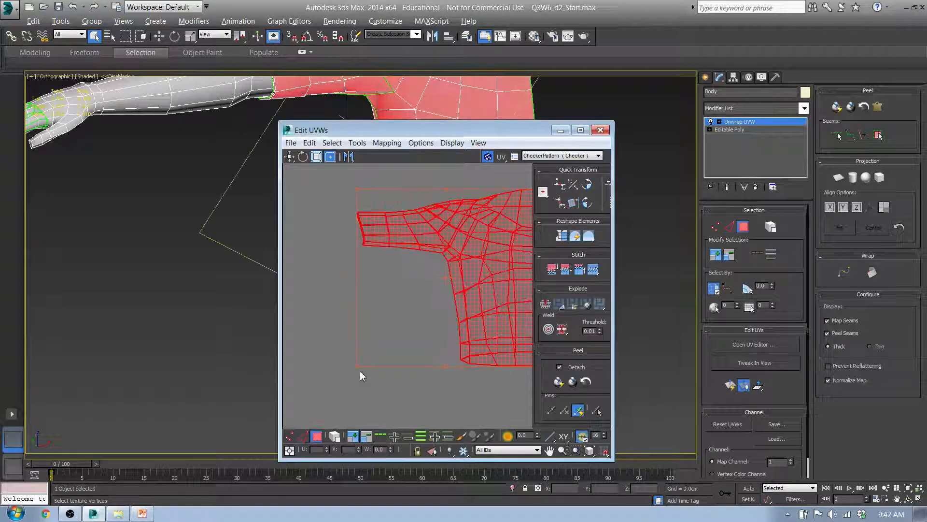
middle_click_drag(360, 372, 330, 349)
left_click(334, 437)
left_click(414, 360)
Step: Move the torso and sleeve UV pieces apart so that there is a clear gap between them
left_click(456, 294)
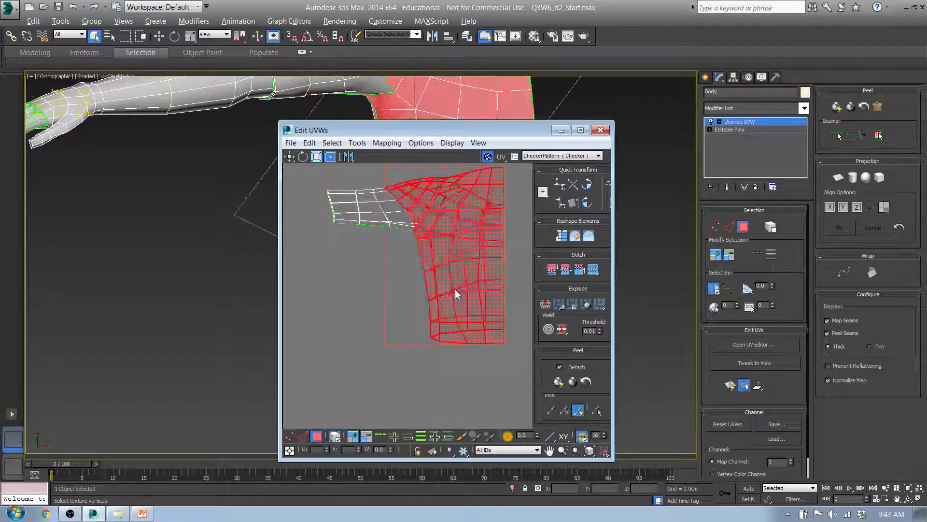
left_click_drag(456, 294, 478, 232)
left_click_drag(381, 216, 316, 218)
middle_click_drag(457, 239, 392, 298)
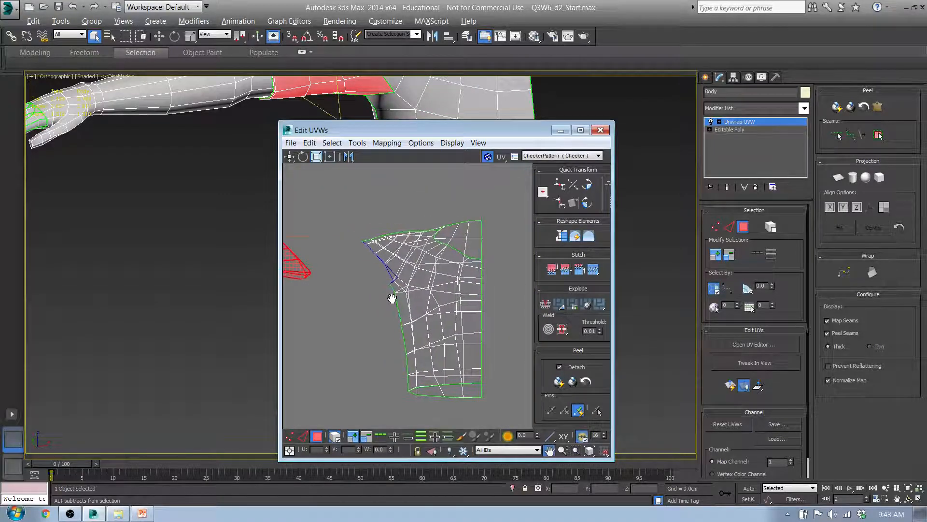
Step: Put the UV editor away and examine the edges under the collar and at the shoulder for a gap in the shirt's seams
left_click(557, 131)
middle_click_drag(402, 147, 368, 364)
middle_click_drag(369, 365, 333, 174, "alt")
middle_click_drag(274, 166, 273, 245)
scroll(249, 241, "up", 10)
scroll(251, 192, "down", 8)
scroll(272, 246, "down", 5)
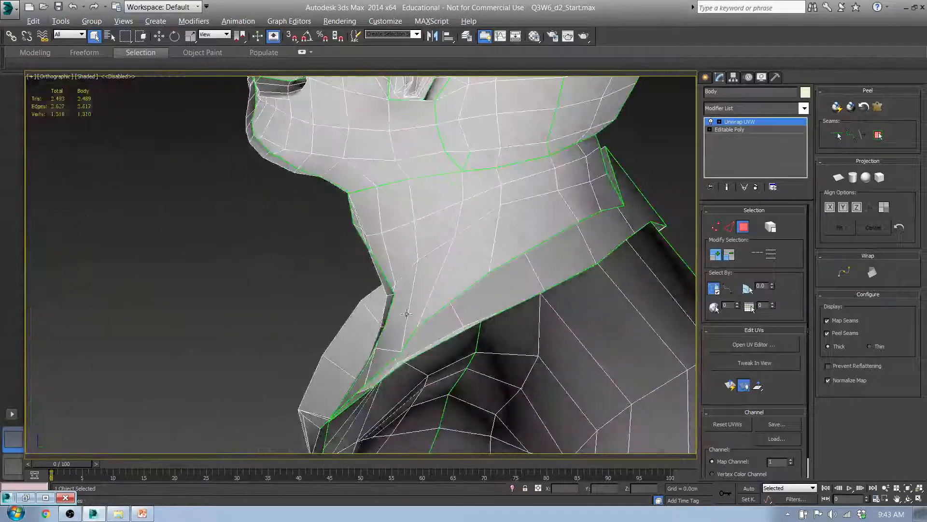
scroll(391, 295, "up", 10)
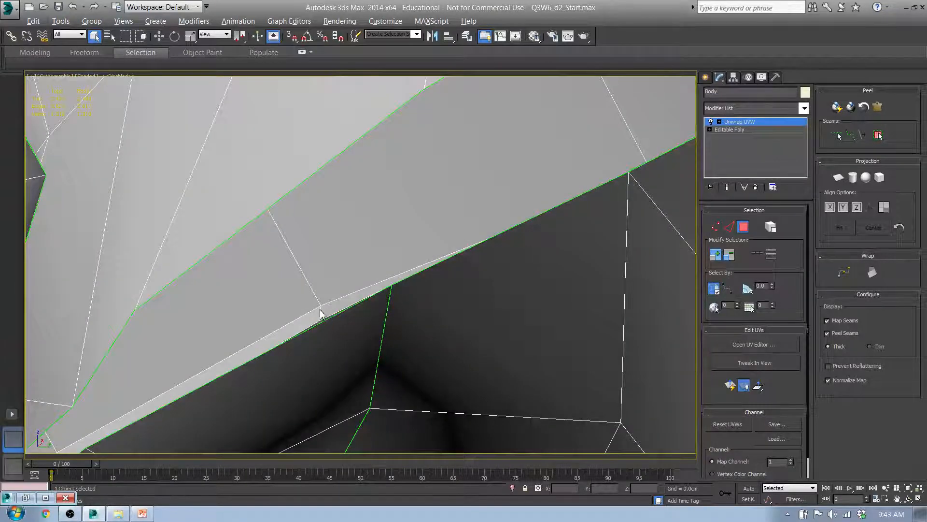
key("2")
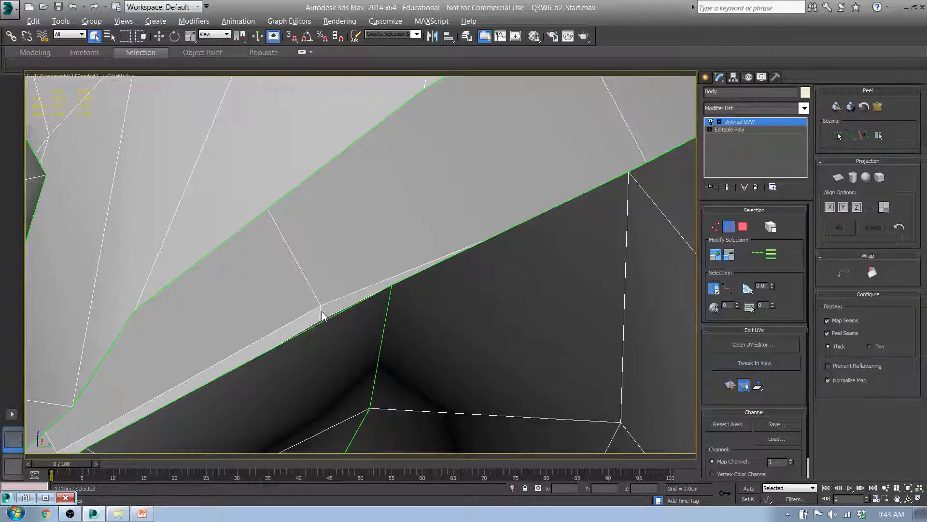
left_click(734, 229)
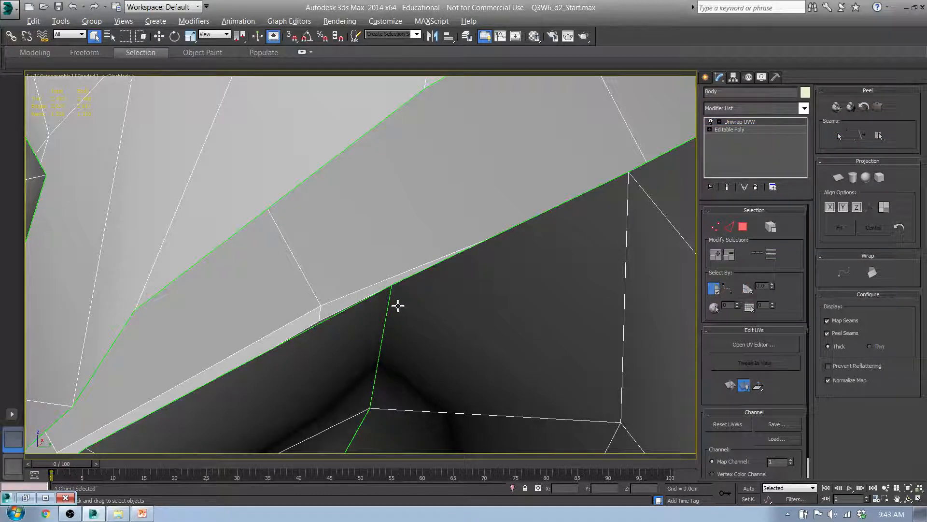
key("2")
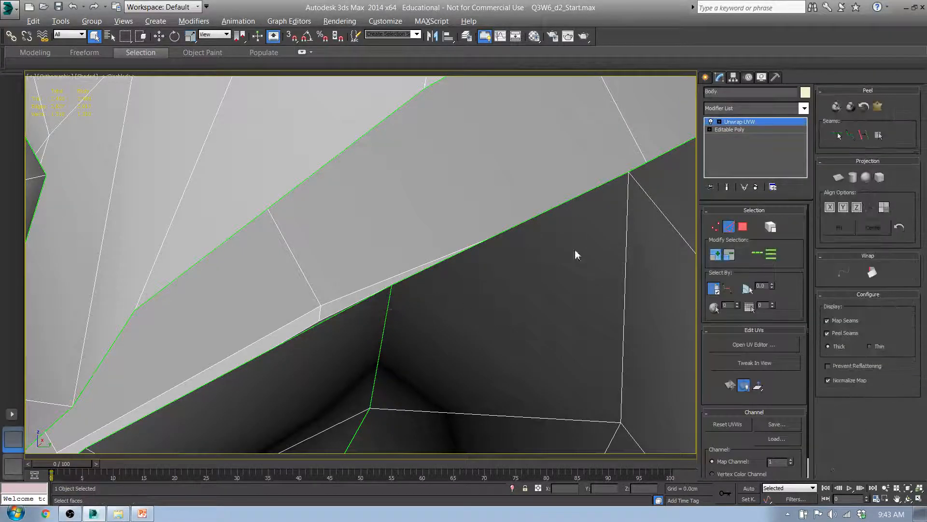
middle_click_drag(378, 293, 135, 323, "alt")
scroll(144, 331, "down", 6)
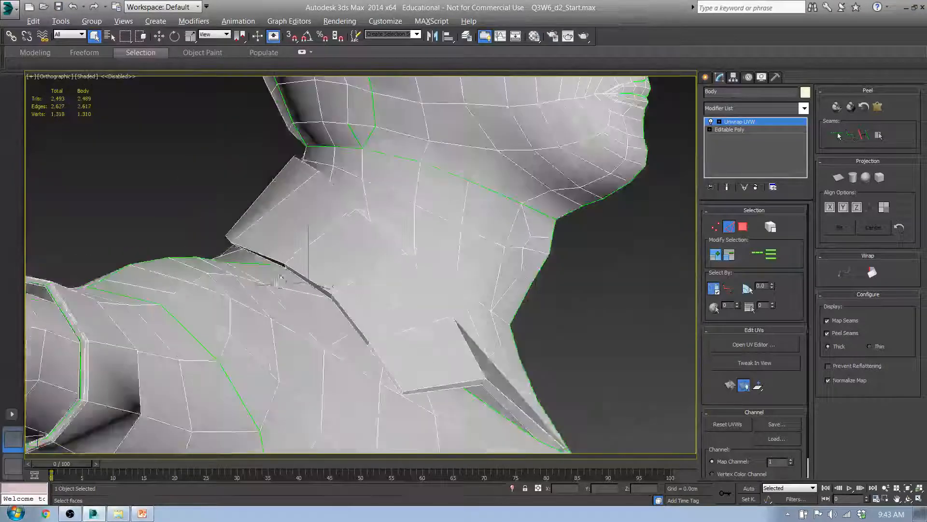
Step: Select the short edge across the shirt's hem rim at the base of the side seam and break the UVs there
middle_click_drag(193, 319, 255, 285, "alt")
scroll(263, 255, "down", 5)
middle_click_drag(263, 381, 263, 316)
middle_click_drag(263, 316, 285, 344, "alt")
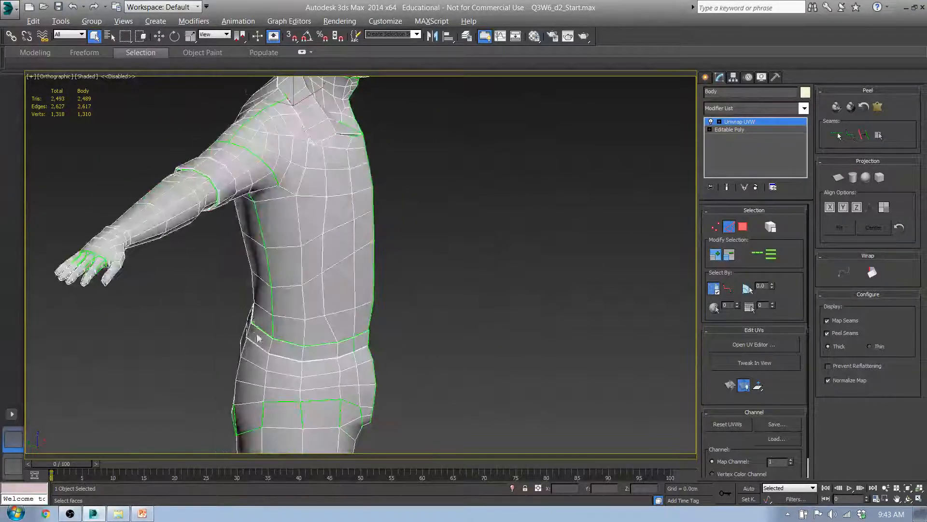
scroll(273, 348, "up", 10)
scroll(214, 330, "up", 2)
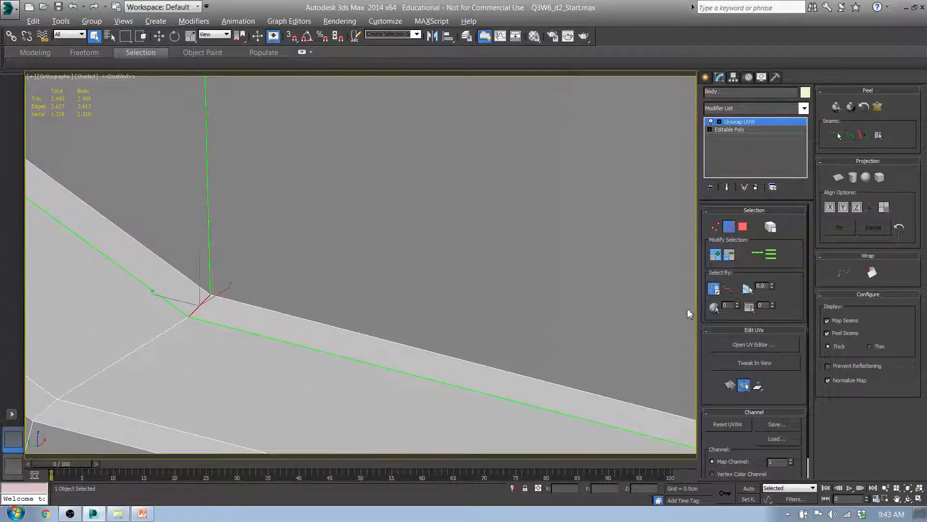
left_click(764, 344)
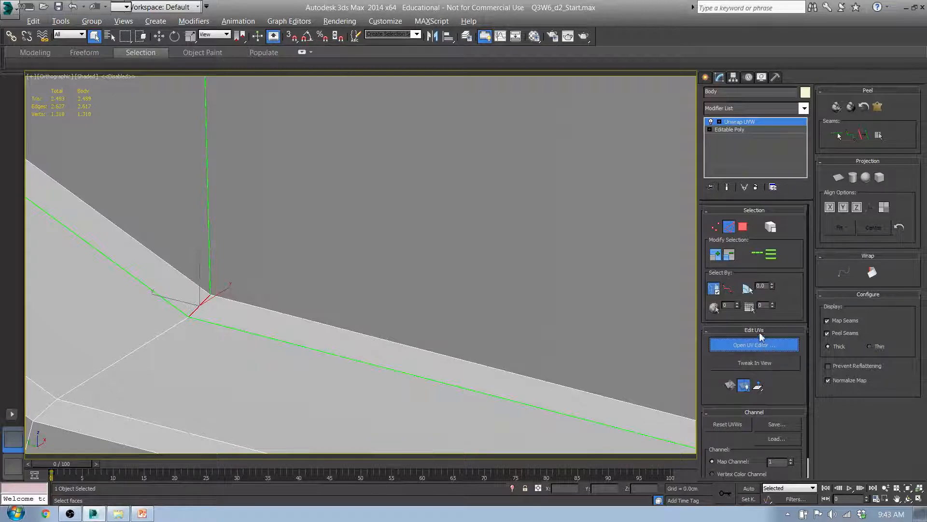
left_click(544, 309)
Step: Select the shirt's front torso piece as a face element and move it below and away from the back piece
middle_click_drag(448, 359, 457, 284)
left_click(316, 437)
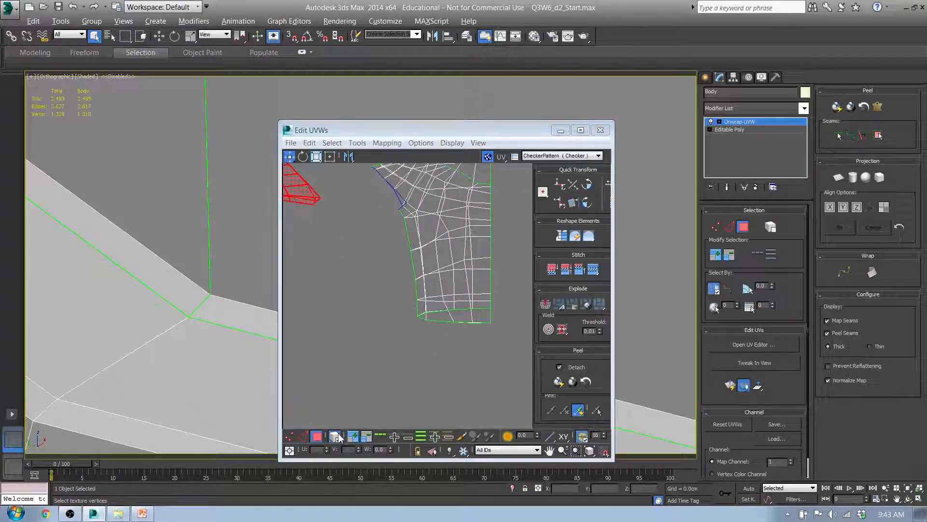
left_click(434, 290)
scroll(423, 262, "down", 3)
left_click_drag(423, 262, 368, 318)
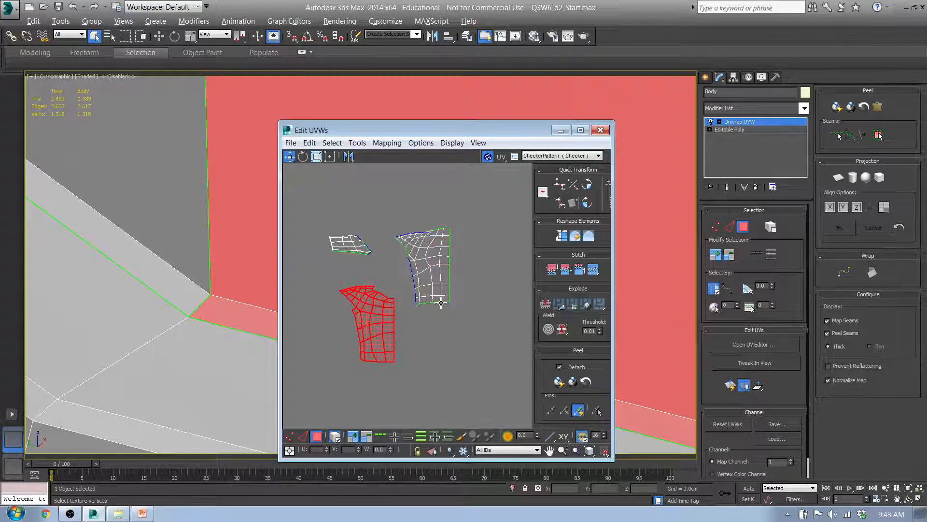
Step: Move the UV editor off the torso and select the back, front and sleeve pieces in turn to check each on the model
scroll(450, 316, "down", 3)
left_click(446, 288)
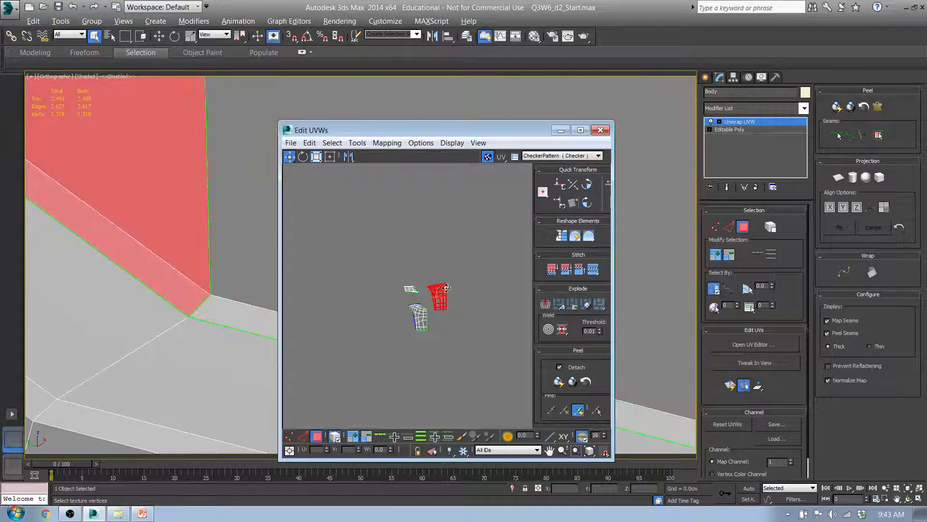
left_click_drag(532, 130, 260, 122)
scroll(459, 253, "down", 8)
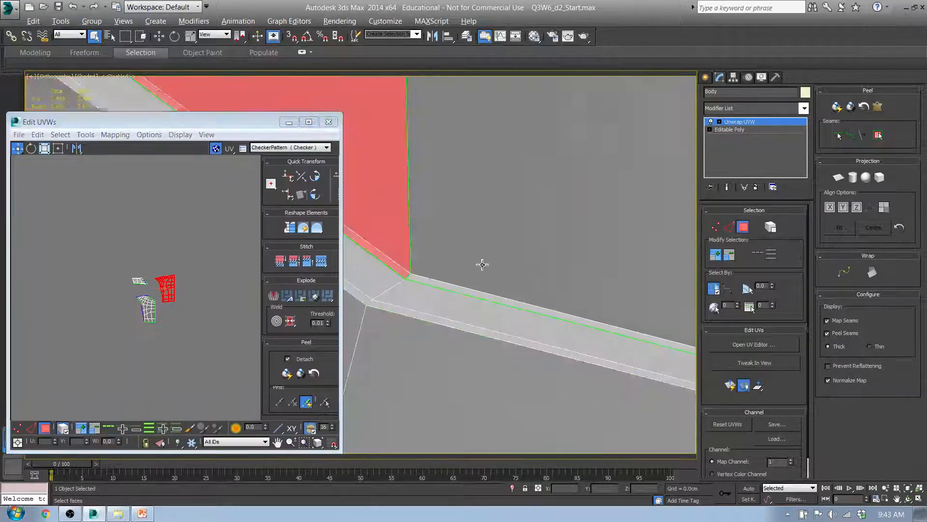
scroll(527, 256, "down", 5)
middle_click_drag(527, 256, 606, 221, "alt")
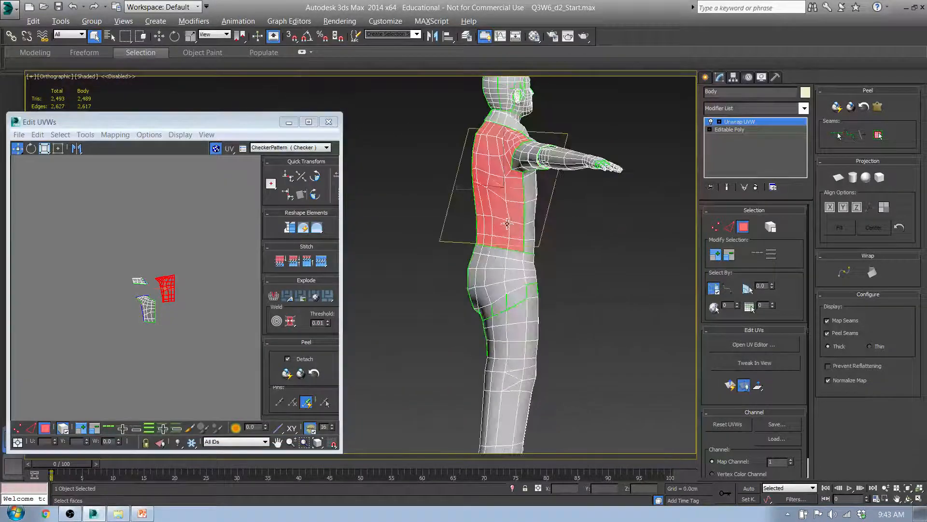
left_click(151, 315)
middle_click_drag(503, 313, 325, 306, "alt")
scroll(133, 275, "up", 5)
left_click_drag(134, 279, 166, 313)
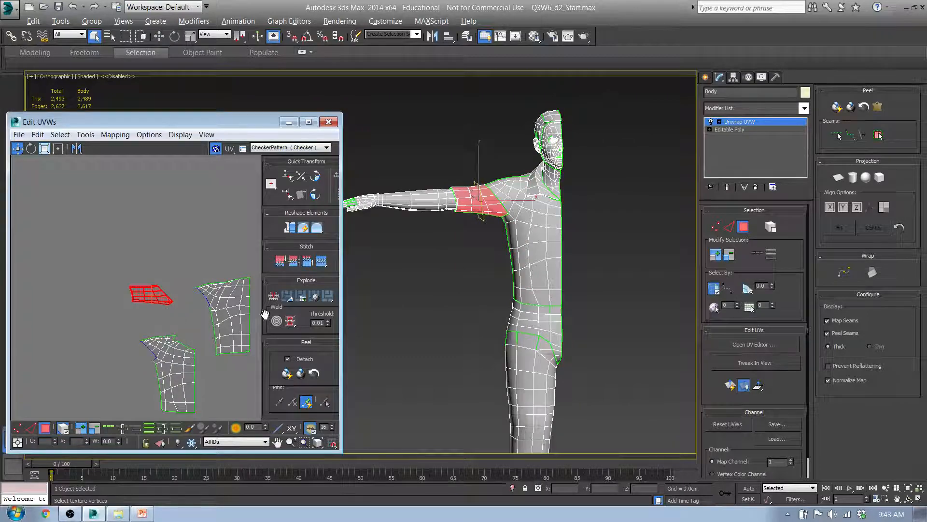
middle_click_drag(469, 312, 536, 232, "alt")
scroll(480, 197, "up", 7)
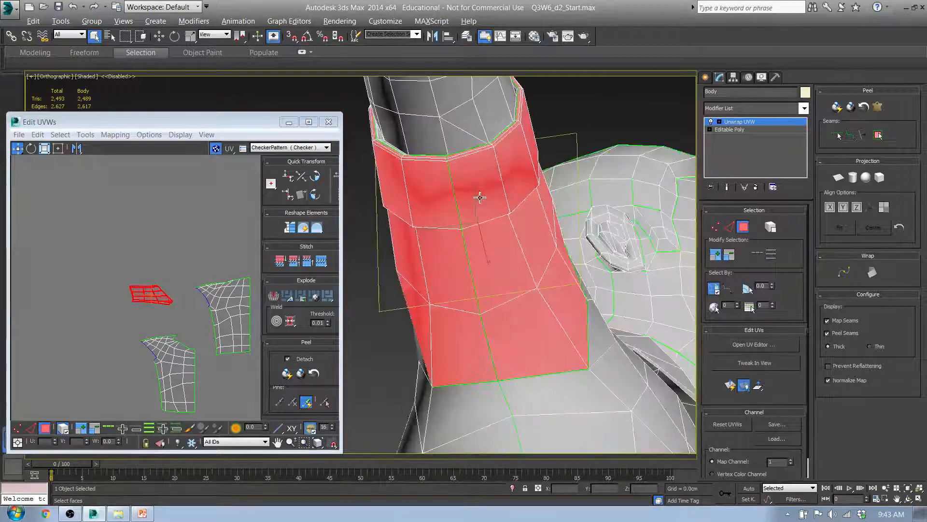
middle_click_drag(472, 315, 502, 272, "alt")
scroll(510, 333, "down", 4)
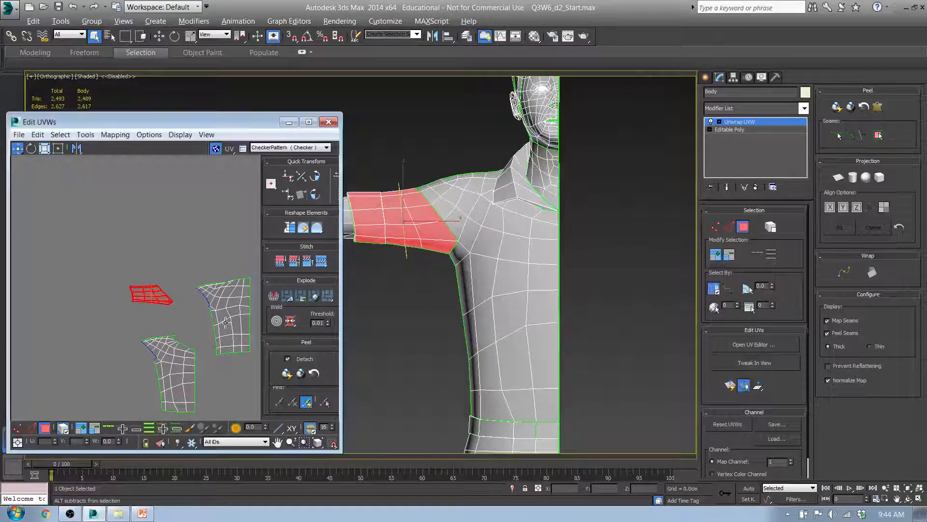
Step: Select all the separated shirt pieces together in the UV editor
middle_click_drag(190, 321, 193, 276)
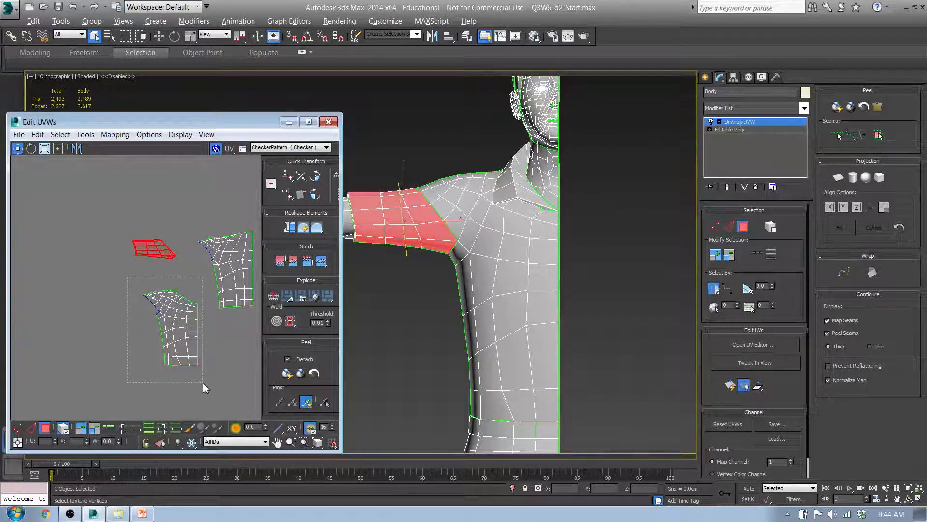
left_click_drag(127, 277, 201, 389)
left_click_drag(180, 333, 165, 296)
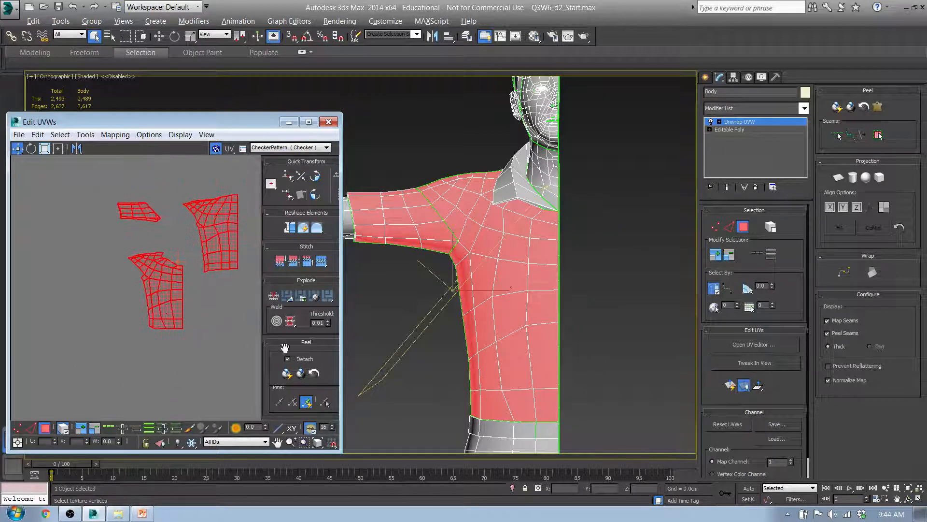
Step: Try to select the hand and forearm faces from the fingertips up to the sleeve hem
scroll(502, 313, "down", 6)
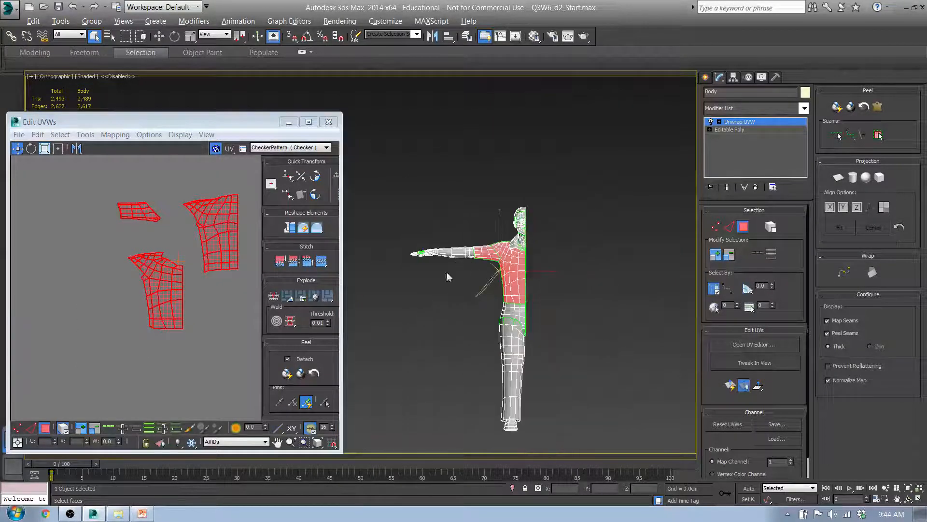
scroll(445, 269, "up", 8)
scroll(441, 259, "up", 2)
middle_click_drag(442, 258, 607, 330)
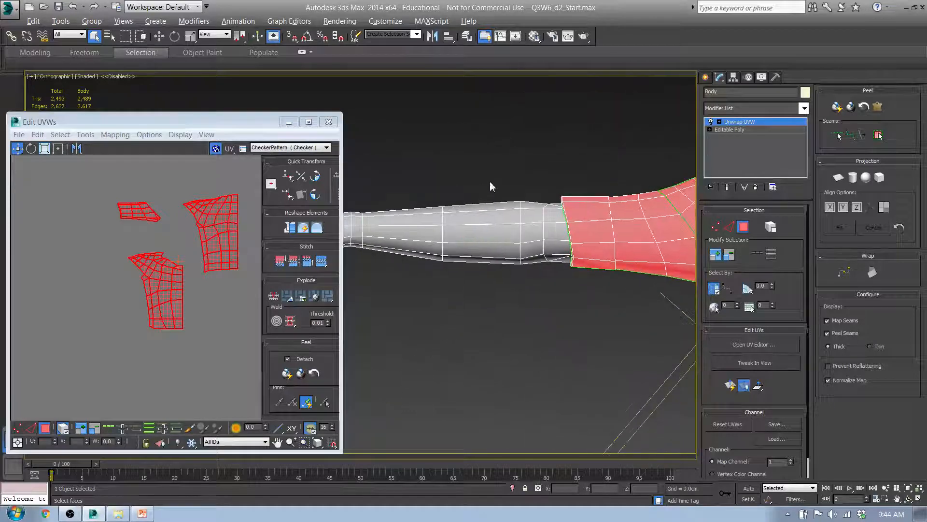
middle_click_drag(418, 198, 523, 224)
scroll(545, 222, "down", 2)
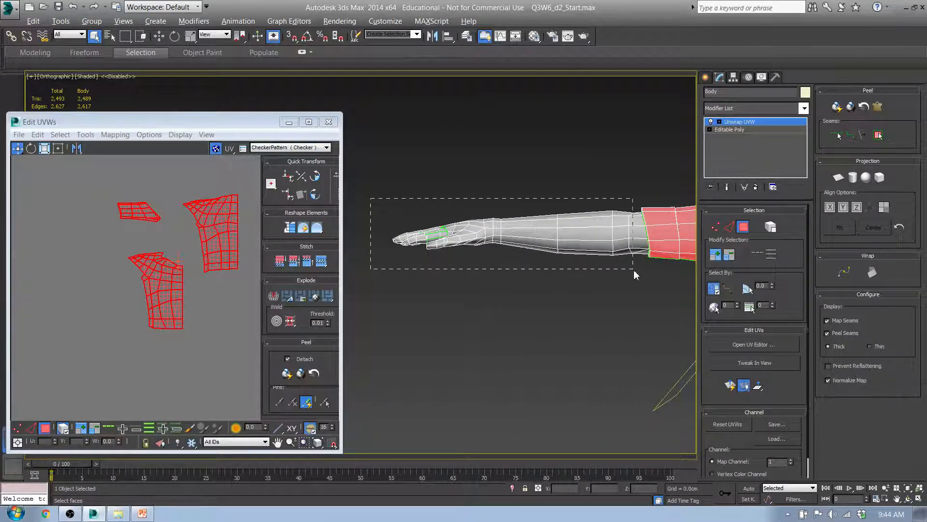
left_click_drag(634, 273, 635, 275)
Step: Turn off Ignore Backfacing and add the faces on the far side of the hand and forearm to the selection
middle_click_drag(592, 288, 652, 316, "alt")
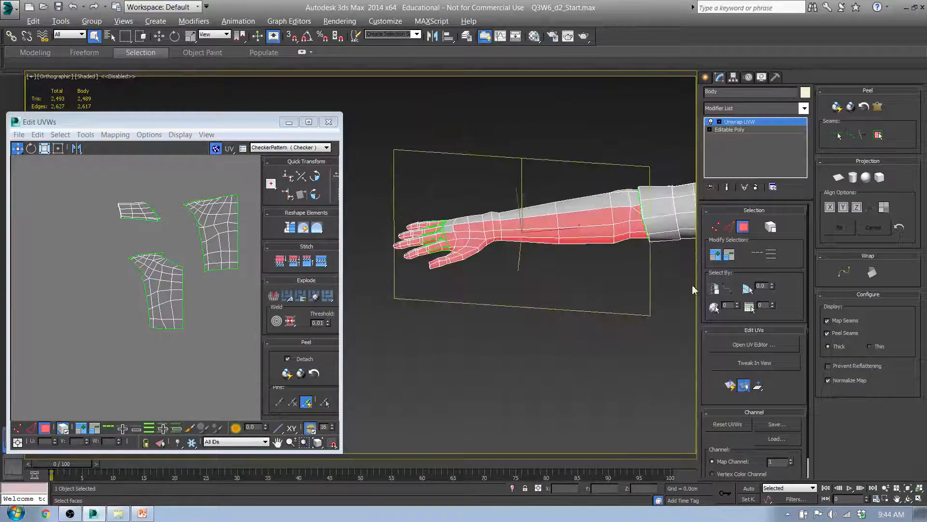
middle_click_drag(694, 289, 480, 251, "alt")
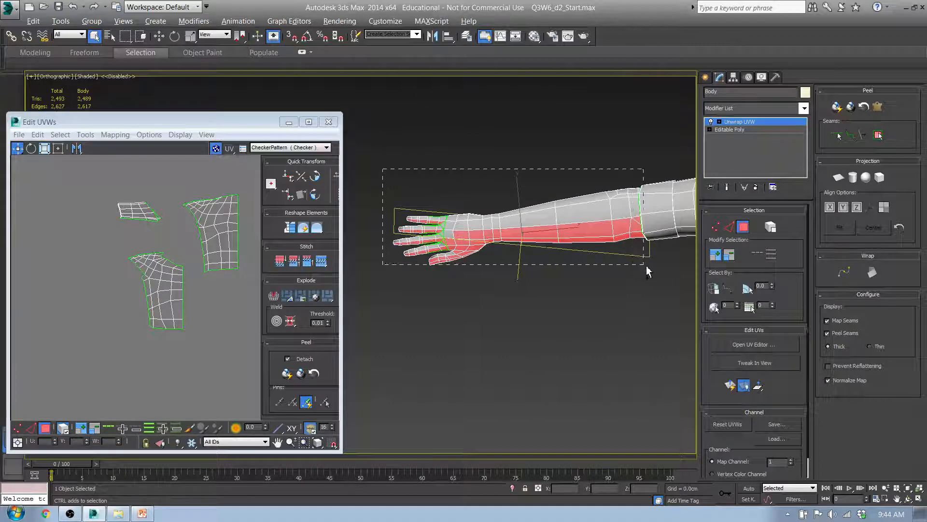
left_click_drag(639, 273, 639, 278)
middle_click_drag(639, 282, 589, 215, "alt")
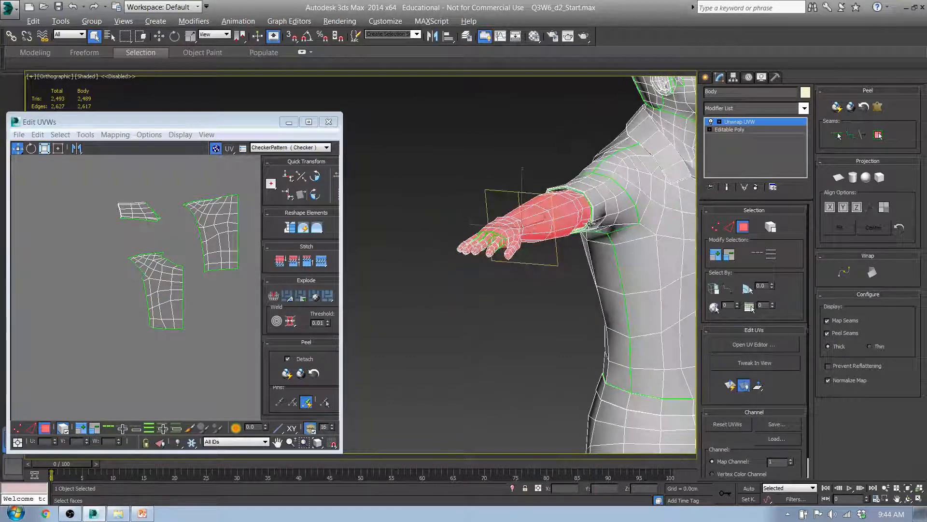
Step: Start a new selection with the arm faces just inside the sleeve opening, adding neighbouring faces around the arm
scroll(586, 210, "up", 5)
scroll(586, 209, "down", 10)
middle_click_drag(515, 230, 517, 332, "alt")
left_click(601, 320)
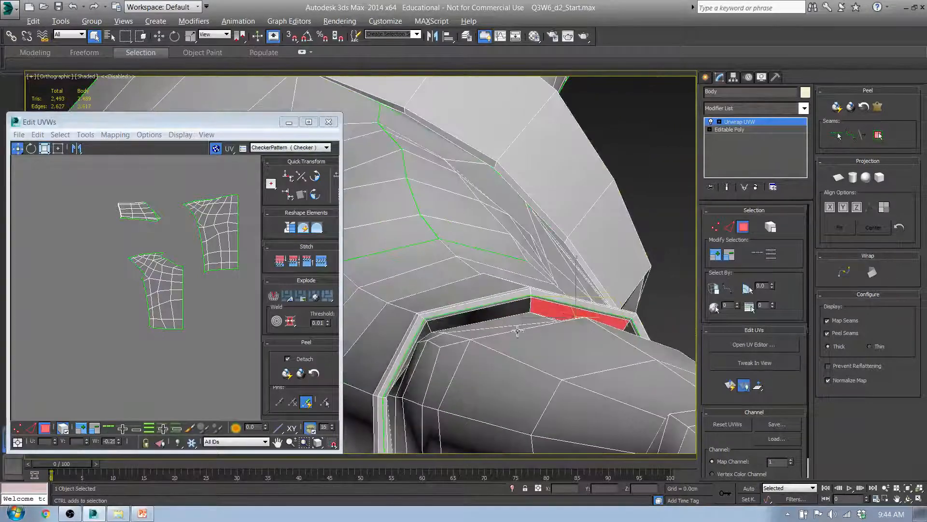
left_click(487, 322, "ctrl")
mouse_move(435, 338)
middle_mouse_down("alt")
mouse_move(426, 314)
mouse_move(410, 314)
mouse_move(449, 343)
mouse_move(442, 350)
middle_mouse_up("alt")
left_click(445, 394, "ctrl")
middle_click_drag(445, 394, 670, 371, "alt")
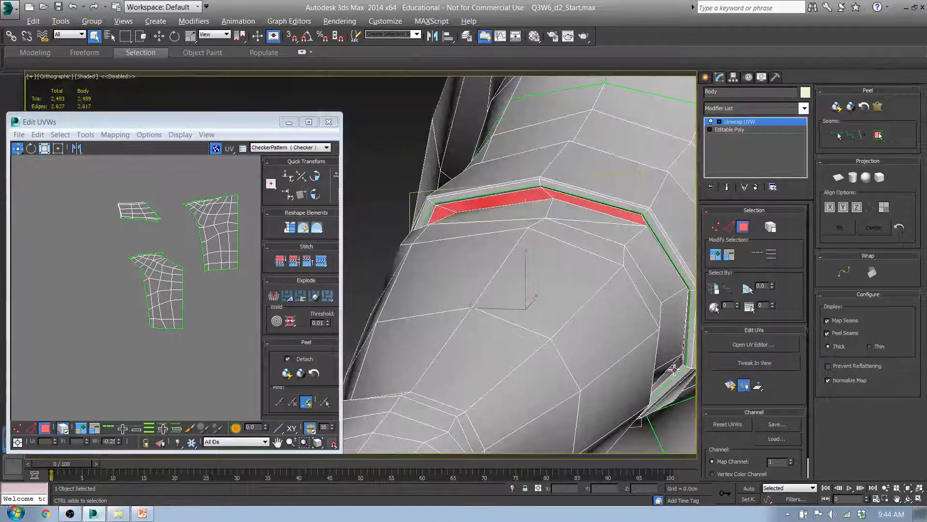
Step: Complete the selected ring of faces inside the sleeve opening, growing it around the arm and removing the exposed forearm faces
middle_click_drag(539, 285, 477, 302, "alt")
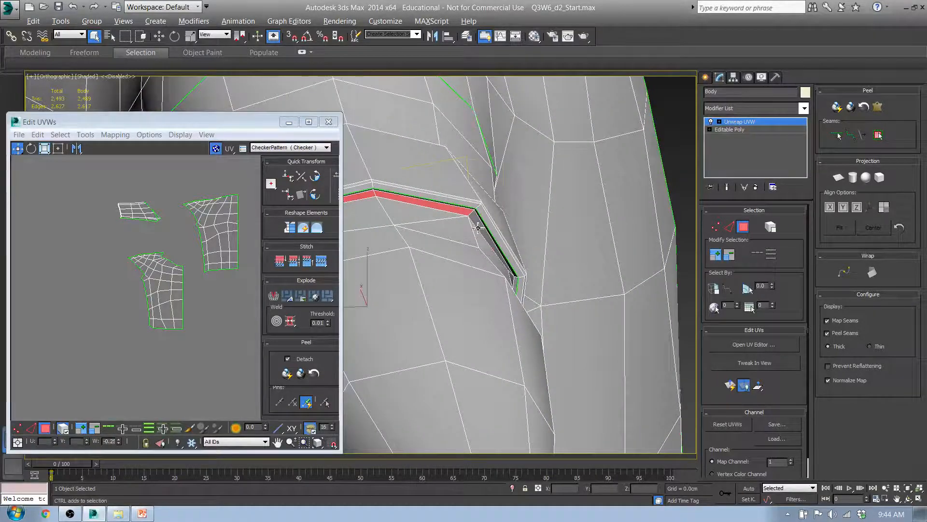
mouse_move(506, 259)
middle_mouse_down("alt")
mouse_move(534, 293)
mouse_move(501, 267)
middle_mouse_up("alt")
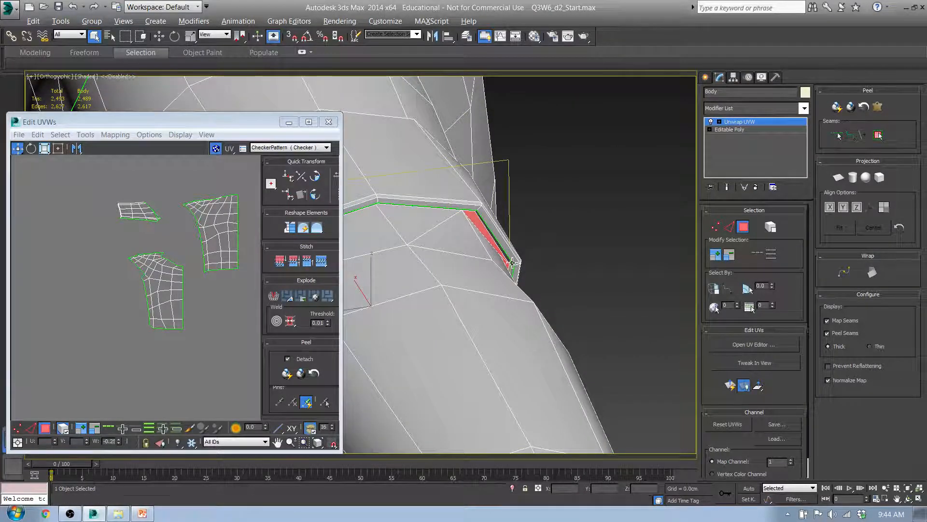
middle_click_drag(516, 268, 523, 270, "alt")
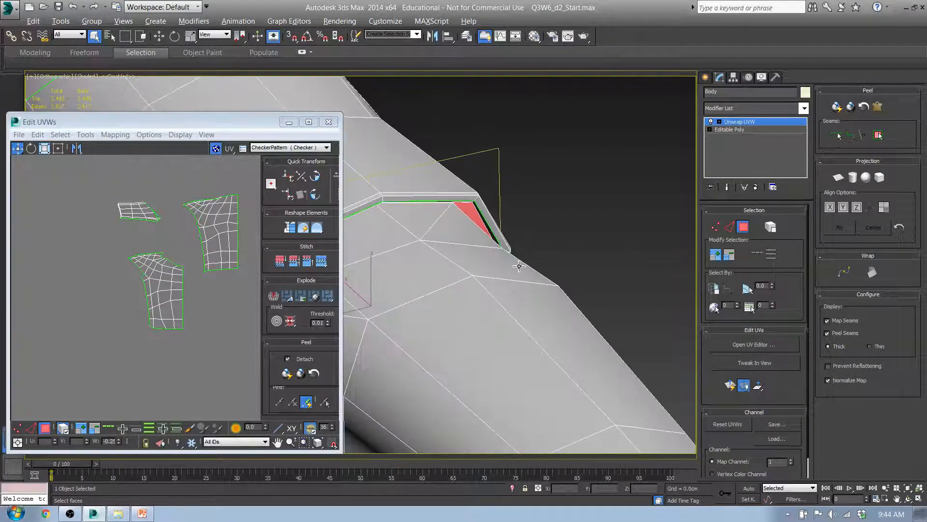
left_click(719, 257)
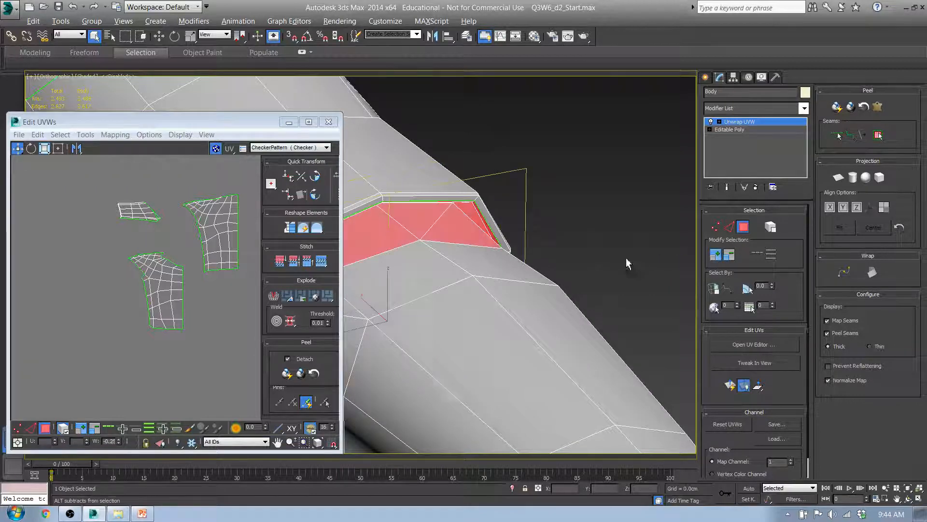
middle_click_drag(626, 262, 454, 141, "alt")
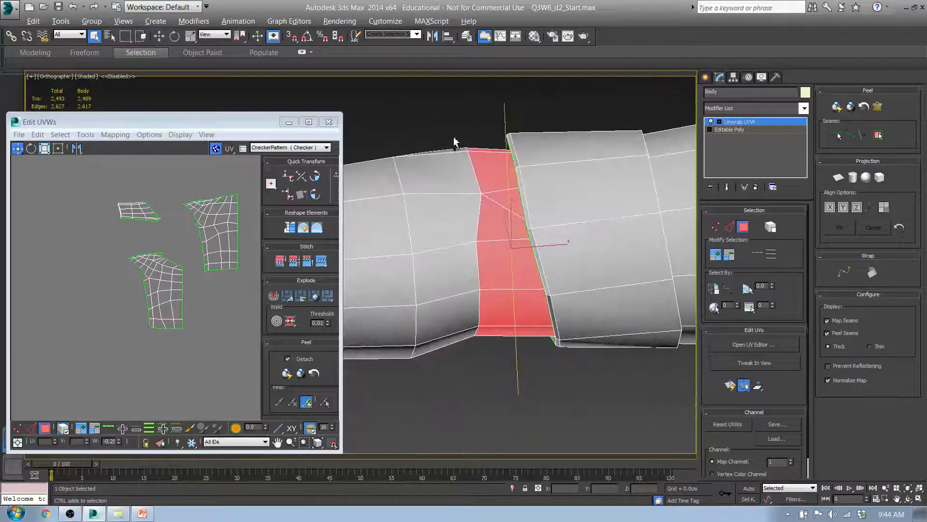
left_click_drag(469, 368, 468, 366, "ctrl")
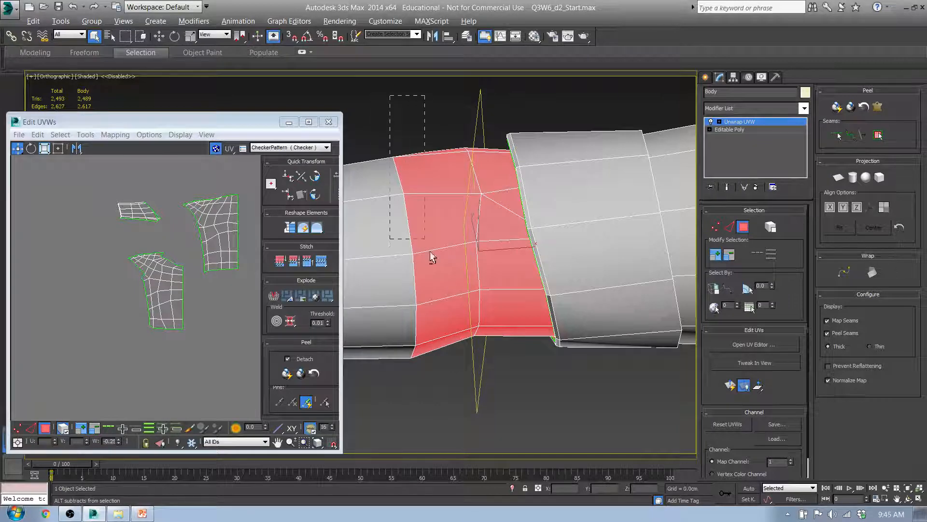
middle_click_drag(491, 362, 531, 340, "alt")
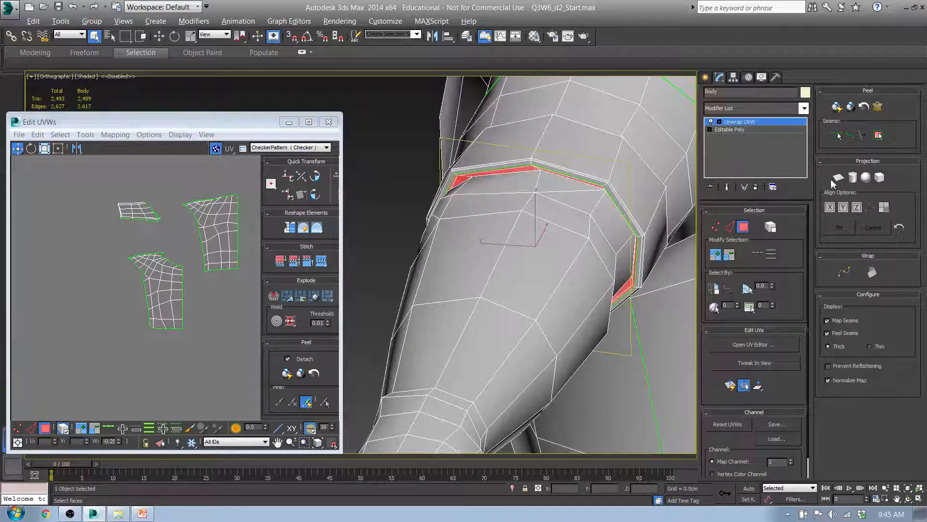
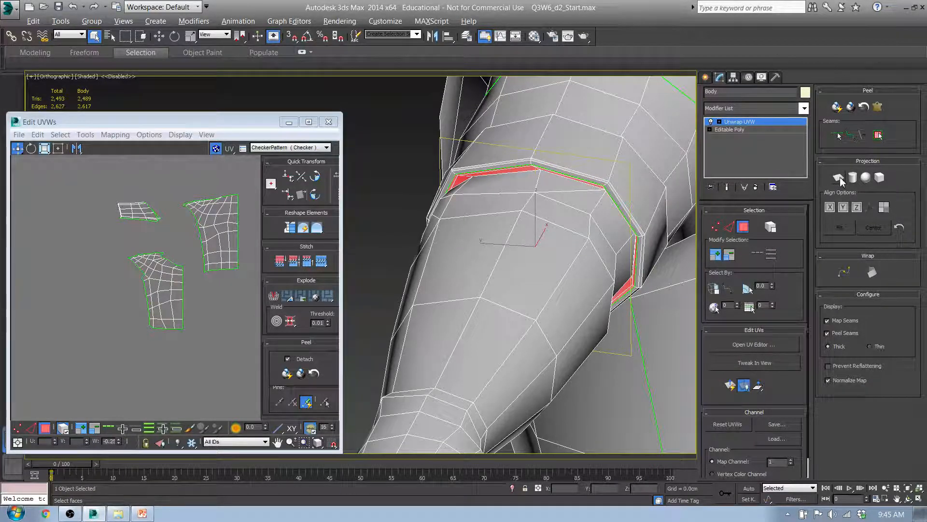
Step: Apply a planar map to the selected ring of faces inside the sleeve opening, aligned with Best Align
left_click(840, 178)
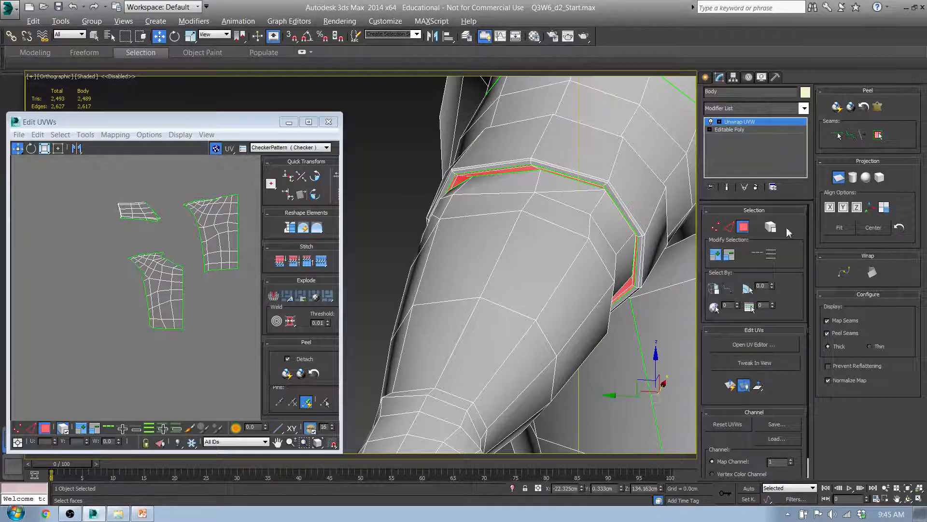
left_click(870, 209)
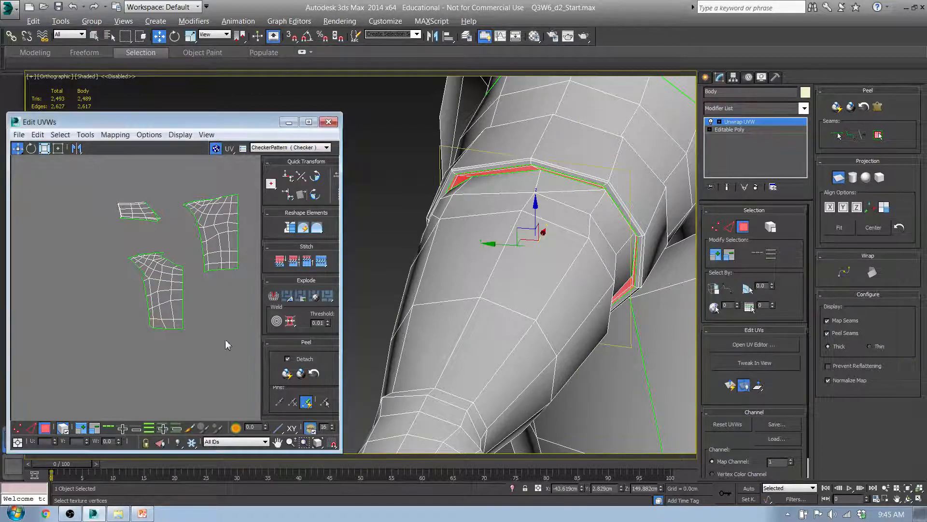
scroll(153, 289, "down", 4)
scroll(225, 276, "up", 5)
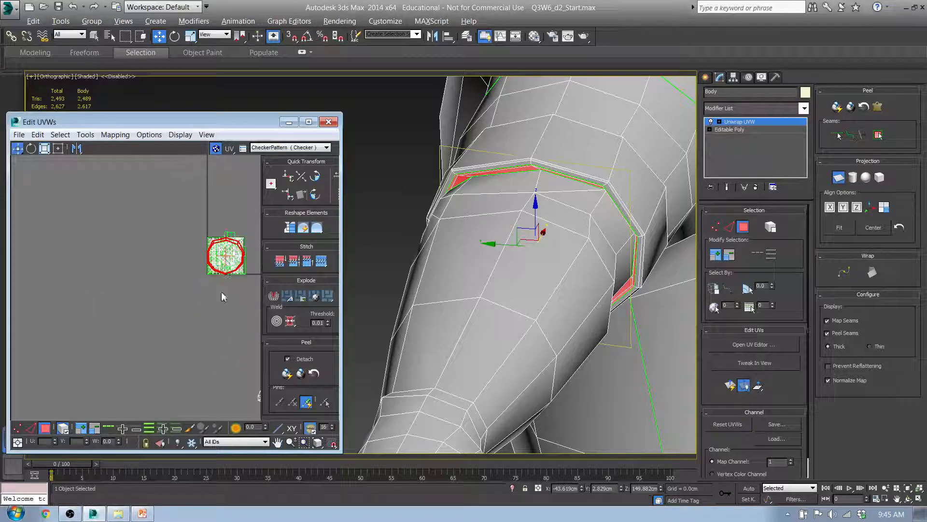
Step: Finish the planar mapping and move the ring-shaped UV piece well outside the texture tile into empty space
left_click(60, 423)
scroll(128, 306, "down", 3)
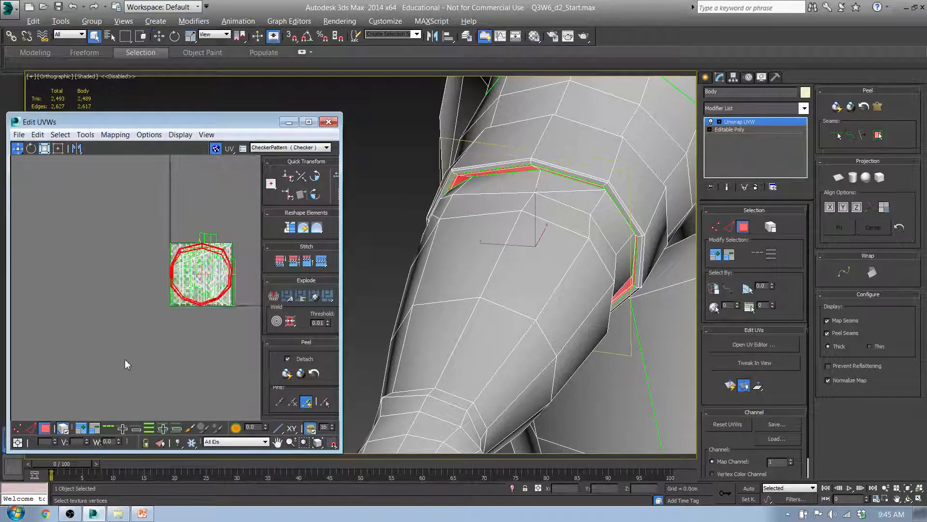
left_click_drag(197, 276, 54, 283)
middle_click_drag(67, 301, 207, 292)
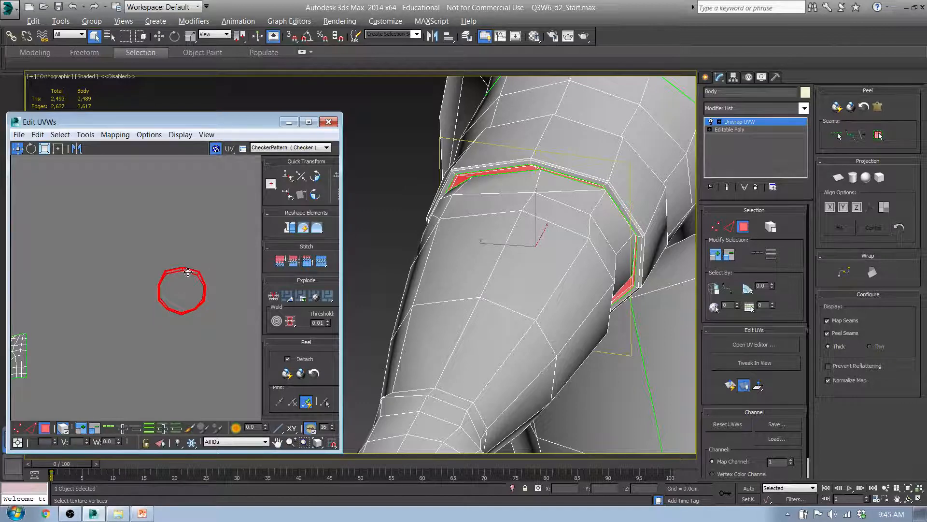
left_click_drag(188, 271, 67, 268)
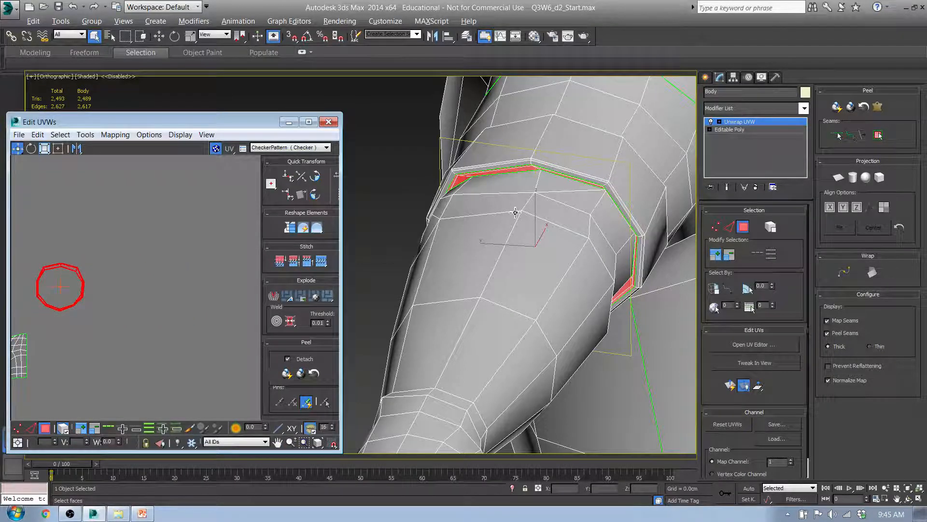
Step: Select the hand and forearm faces and grow the selection twice to reach the arm faces inside the sleeve
scroll(485, 222, "down", 4)
middle_click_drag(488, 296, 461, 260)
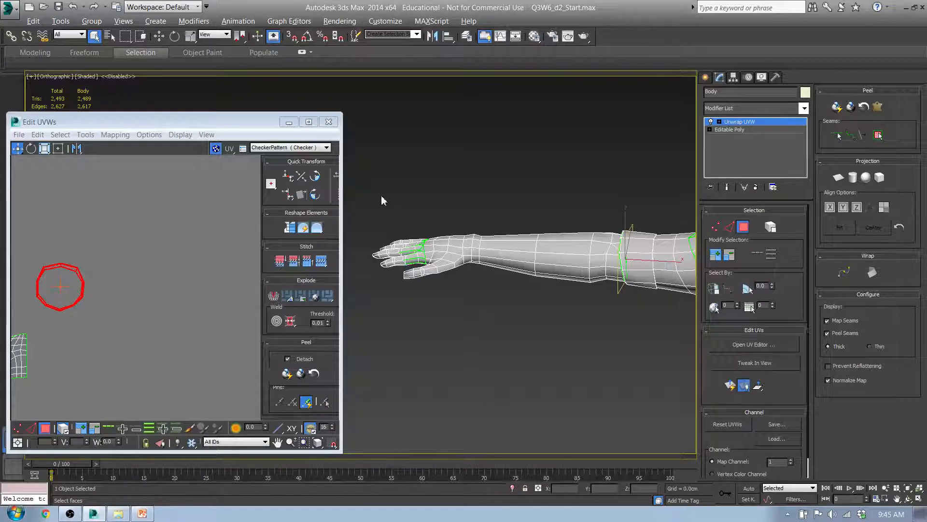
left_click_drag(576, 338, 574, 337)
middle_click_drag(553, 342, 562, 262, "alt")
left_click(719, 257)
left_click(719, 257)
scroll(562, 262, "up", 5)
scroll(562, 262, "down", 10)
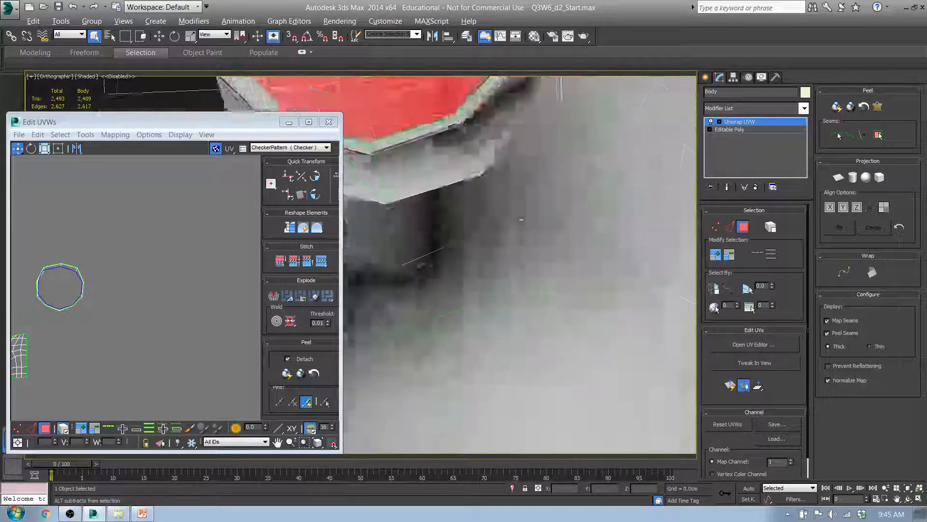
middle_click_drag(524, 224, 491, 230, "alt")
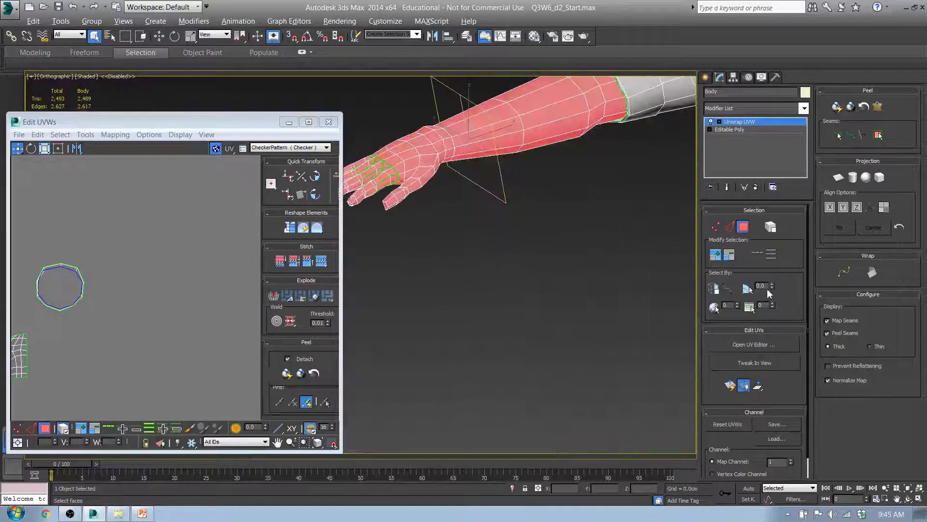
Step: Try a cylindrical map on the arm and hand, aligned to X and with Best Align, rotating the gizmo to shift the seam
left_click(853, 182)
middle_click_drag(595, 210, 603, 306)
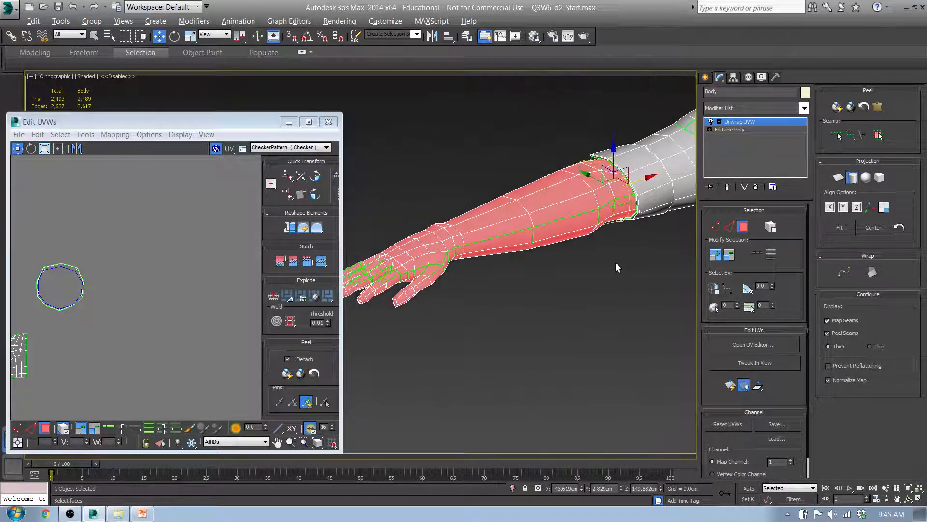
left_click(831, 210)
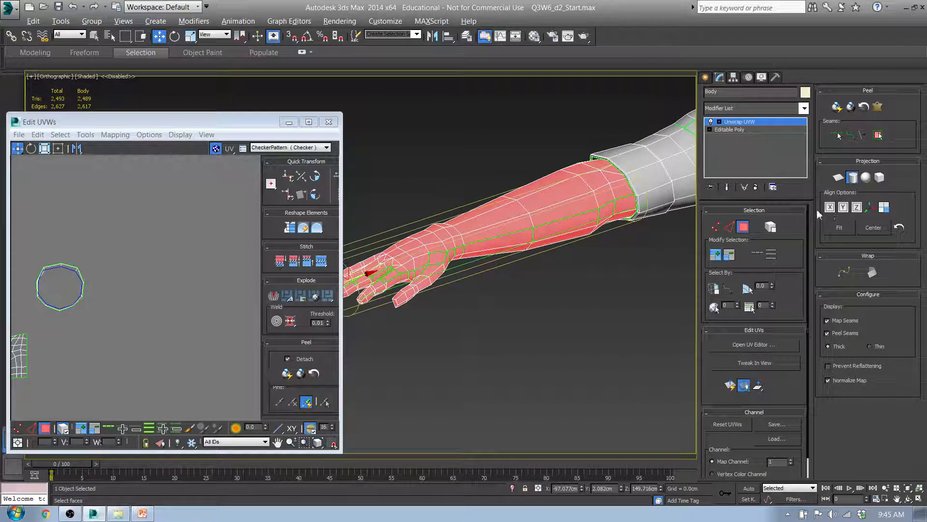
left_click(870, 210)
middle_click_drag(598, 256, 500, 238, "alt")
key("e")
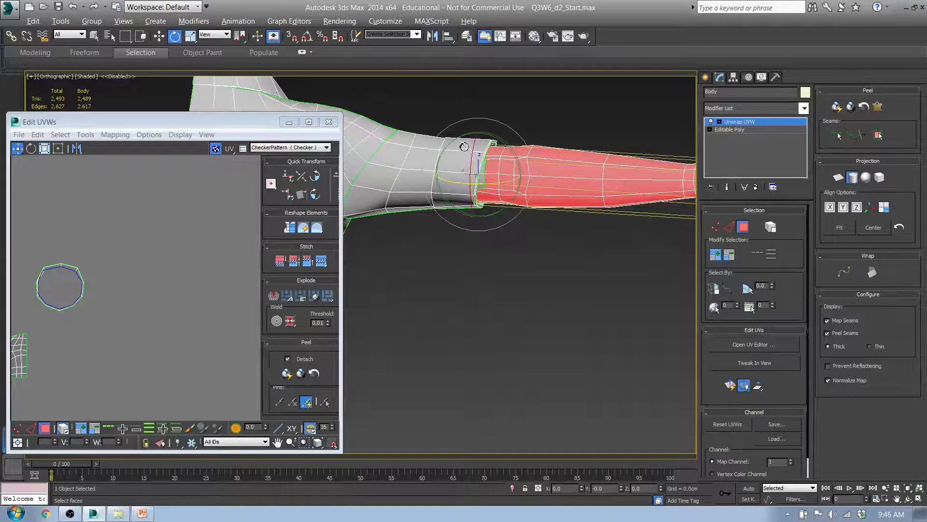
left_click_drag(475, 149, 453, 300)
middle_click_drag(452, 301, 595, 268, "alt")
middle_click_drag(454, 177, 528, 243, "alt")
left_click_drag(370, 144, 390, 169)
scroll(382, 172, "up", 6)
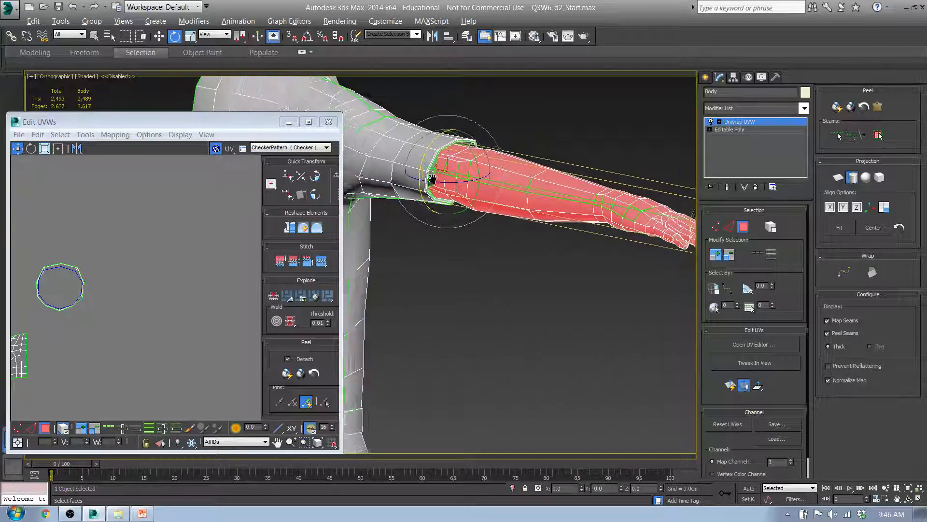
left_click(744, 231)
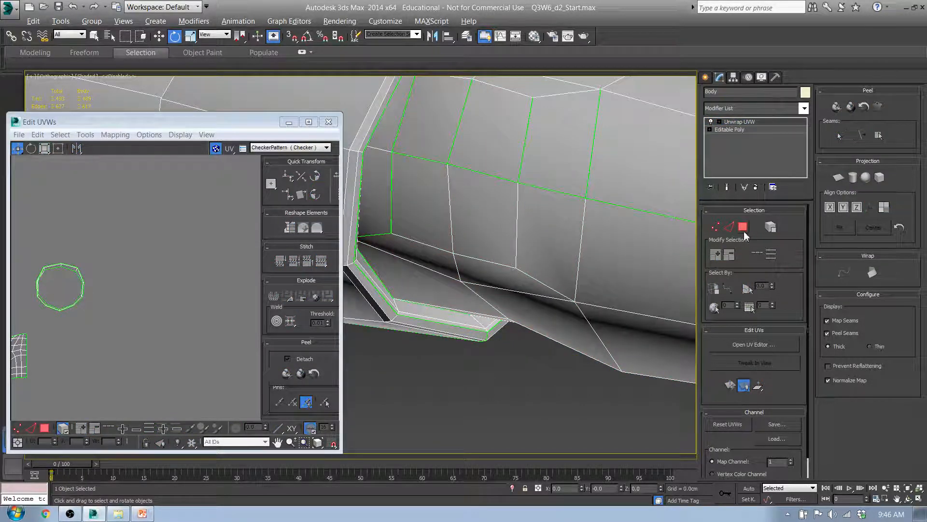
Step: Return to face selection and add the missed faces at the sleeve opening to the arm selection
left_click(742, 227)
left_click(391, 126, "ctrl")
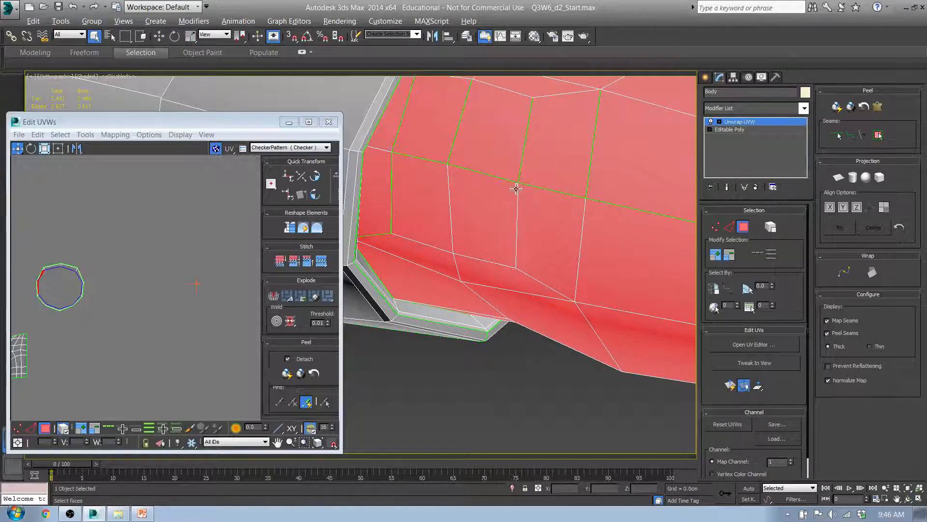
middle_click_drag(517, 187, 510, 287)
scroll(503, 298, "down", 4)
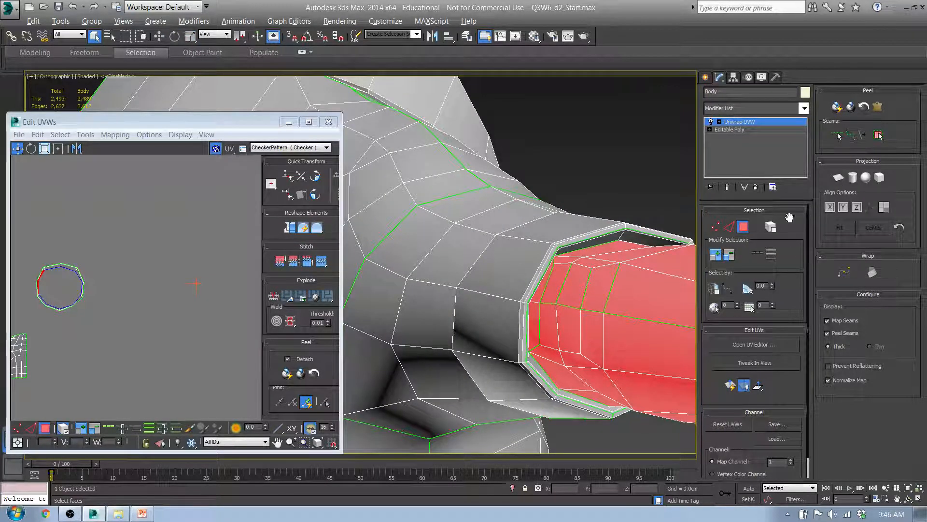
Step: Apply a cylindrical map with Best Align to the arm and hand, rotating the gizmo so the seam runs along the arm's lower side
left_click(865, 179)
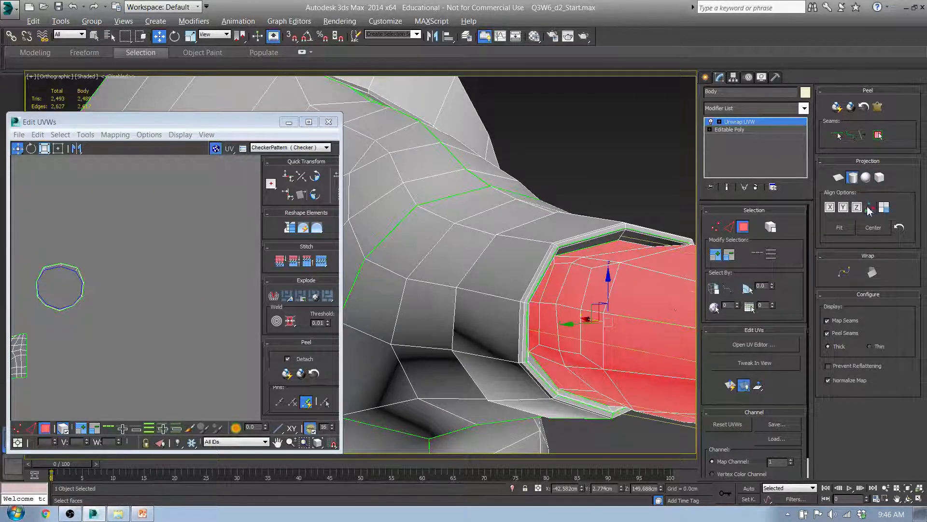
middle_click_drag(640, 263, 516, 280, "alt")
key("e")
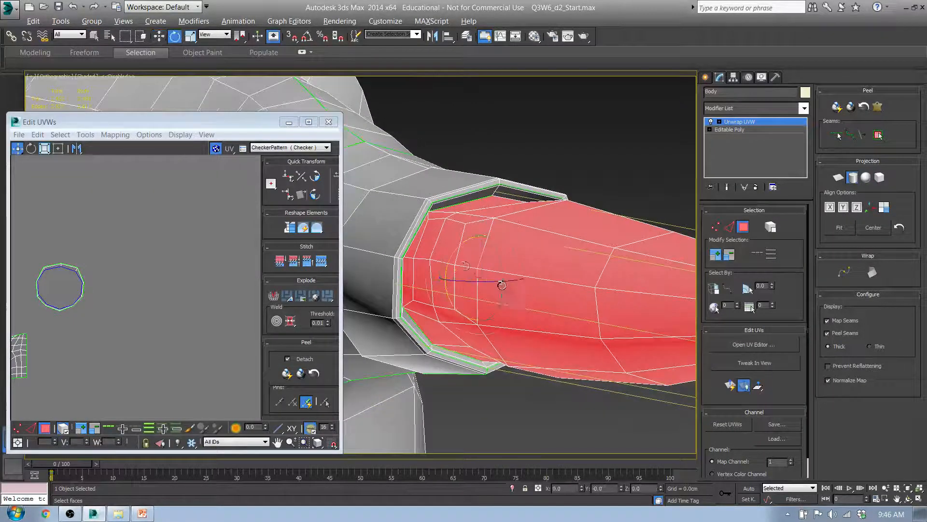
left_click_drag(455, 269, 460, 469)
middle_click_drag(499, 406, 420, 353)
scroll(420, 353, "down", 2)
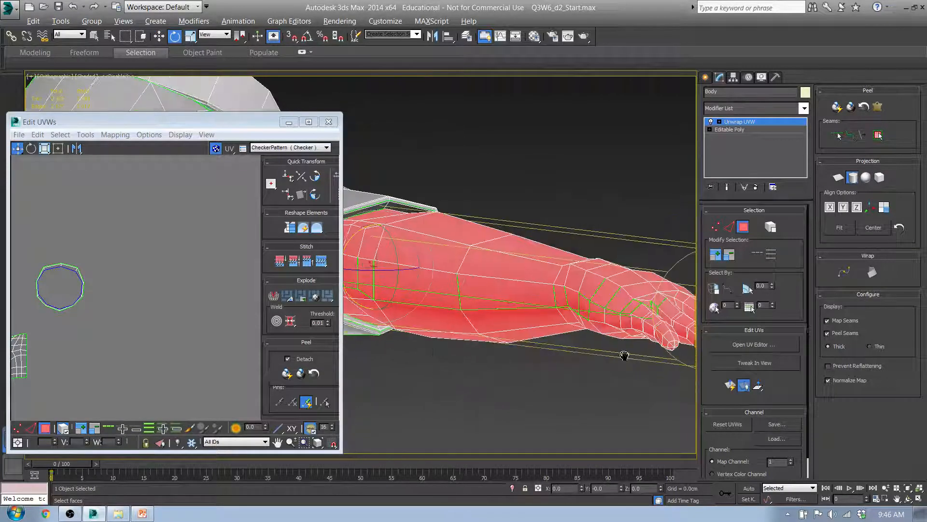
middle_click_drag(625, 354, 544, 338)
Step: Finish the cylindrical mapping and move the arm and hand UV piece straight up, clear of the texture tile
middle_click_drag(155, 305, 102, 183)
scroll(104, 183, "down", 4)
middle_click_drag(203, 201, 158, 300)
scroll(158, 300, "up", 6)
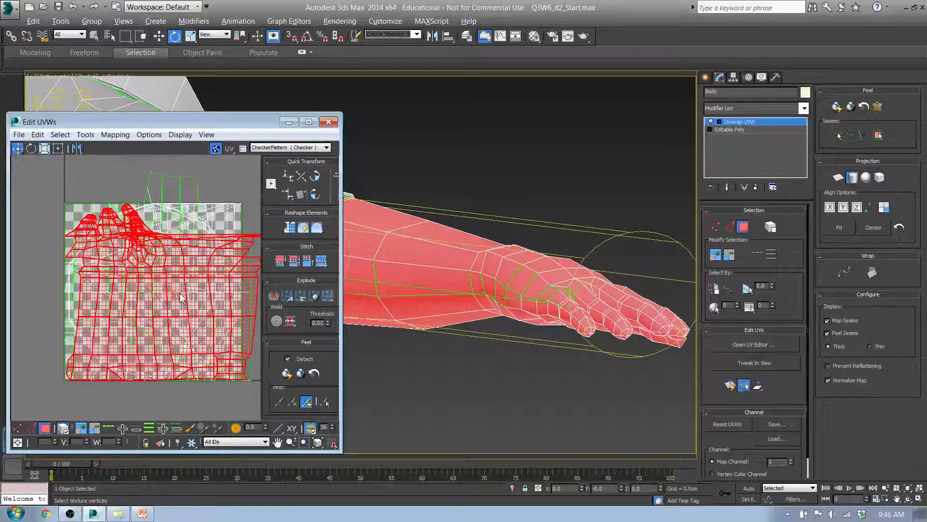
left_click(46, 431)
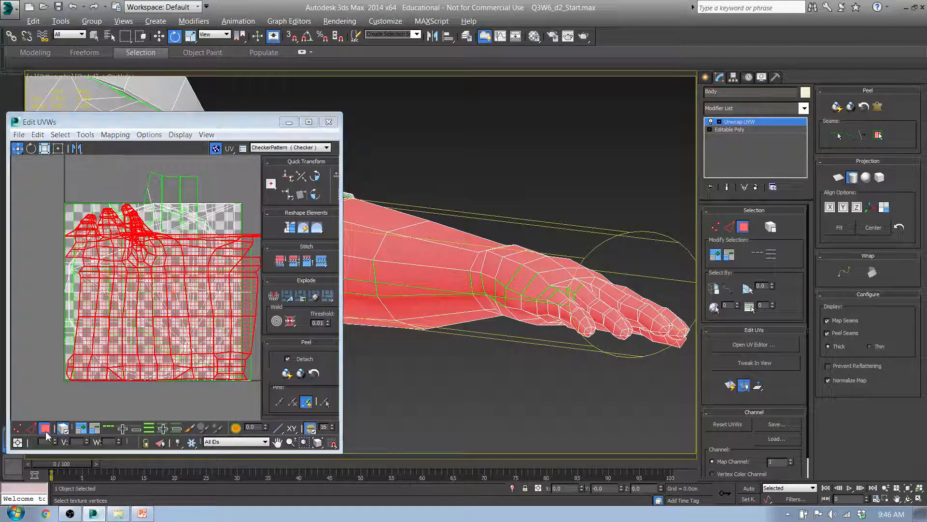
scroll(126, 352, "down", 4)
left_click_drag(171, 312, 176, 168)
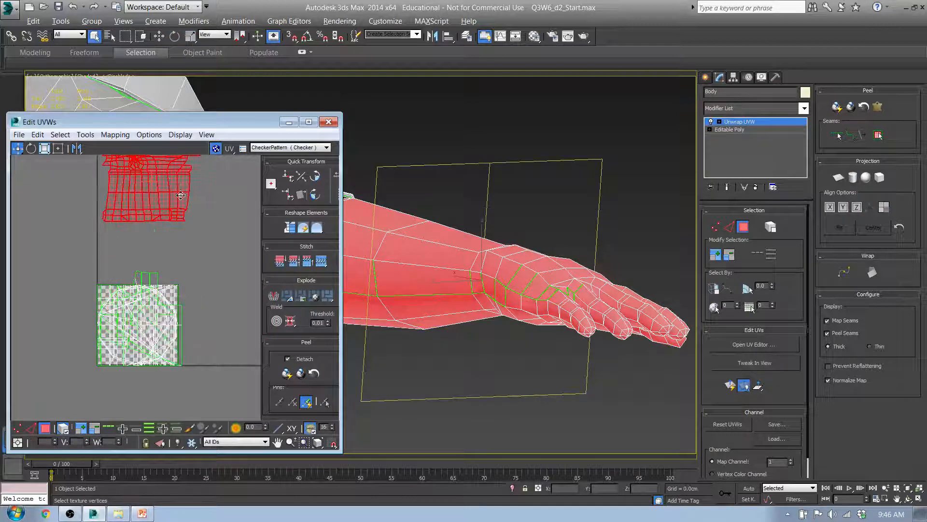
Step: Clear the arm selection, select the faces along the back of the hand in the front view, and grow the selection
middle_click_drag(486, 292, 534, 305, "alt")
middle_click_drag(622, 357, 574, 353)
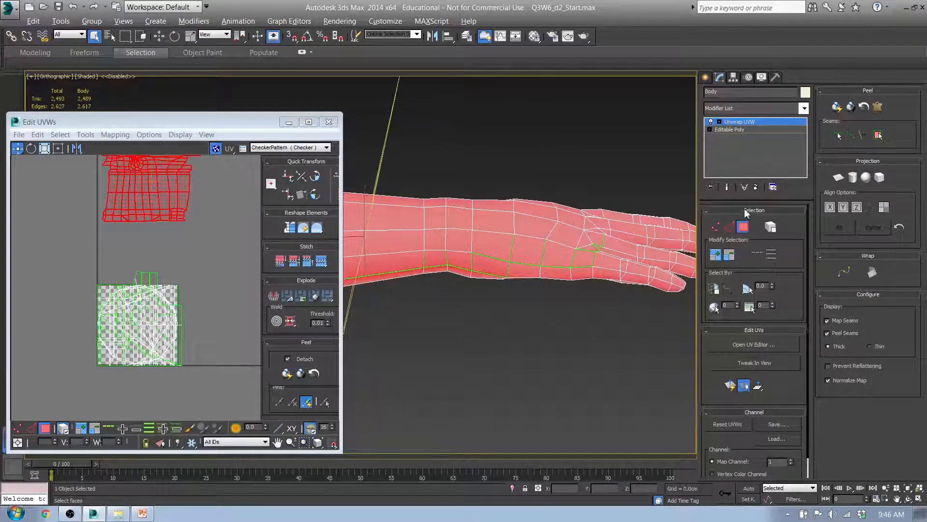
middle_click_drag(441, 269, 557, 255, "alt")
left_click(603, 156)
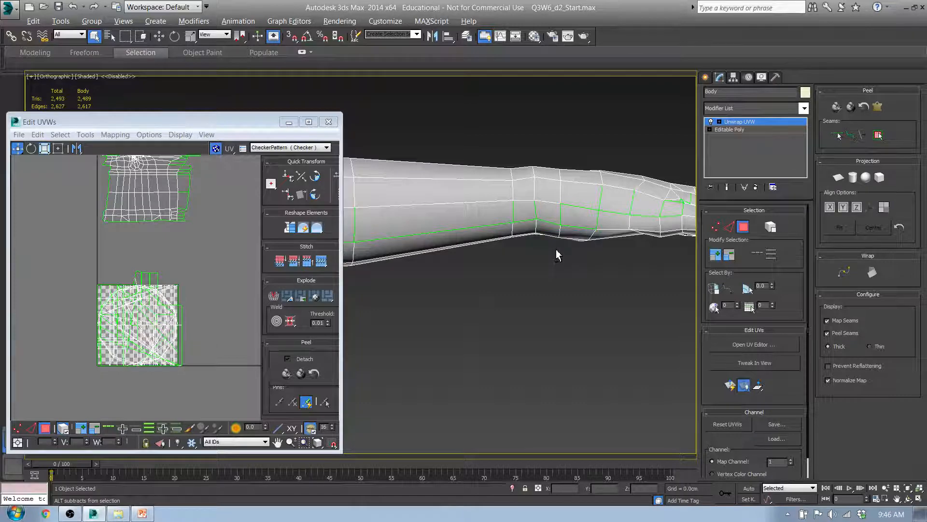
key("f")
scroll(502, 220, "up", 2)
middle_click_drag(502, 220, 636, 390)
middle_click_drag(468, 191, 644, 266)
middle_click_drag(406, 184, 456, 189)
scroll(456, 189, "up", 2)
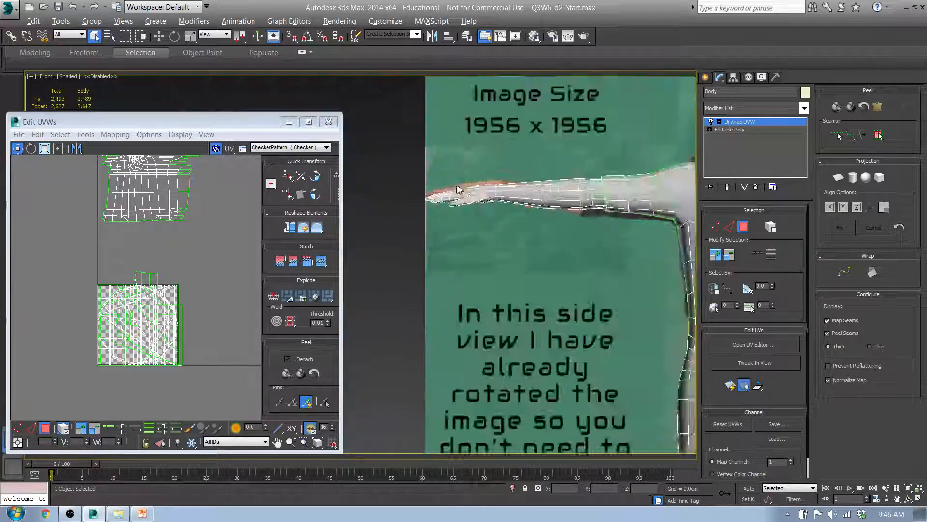
scroll(458, 189, "up", 3)
left_click_drag(376, 126, 558, 175)
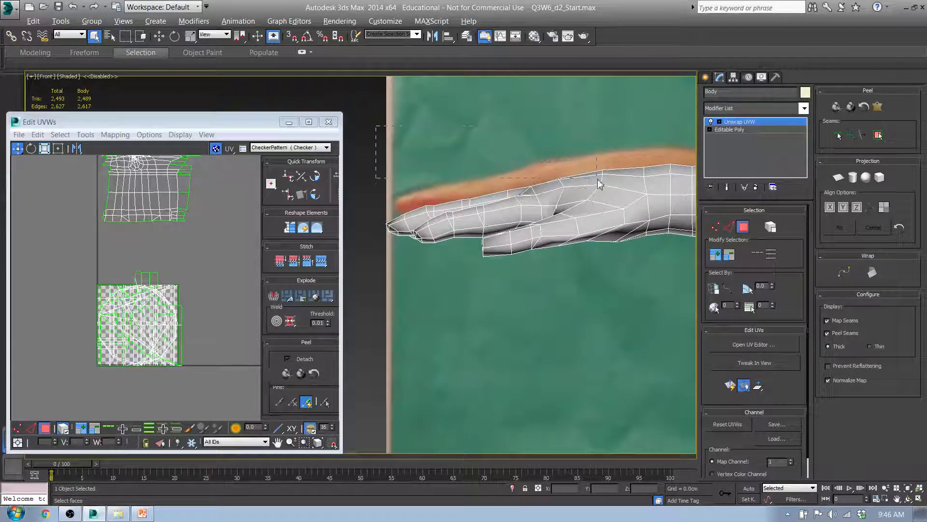
left_click_drag(601, 202, 600, 201)
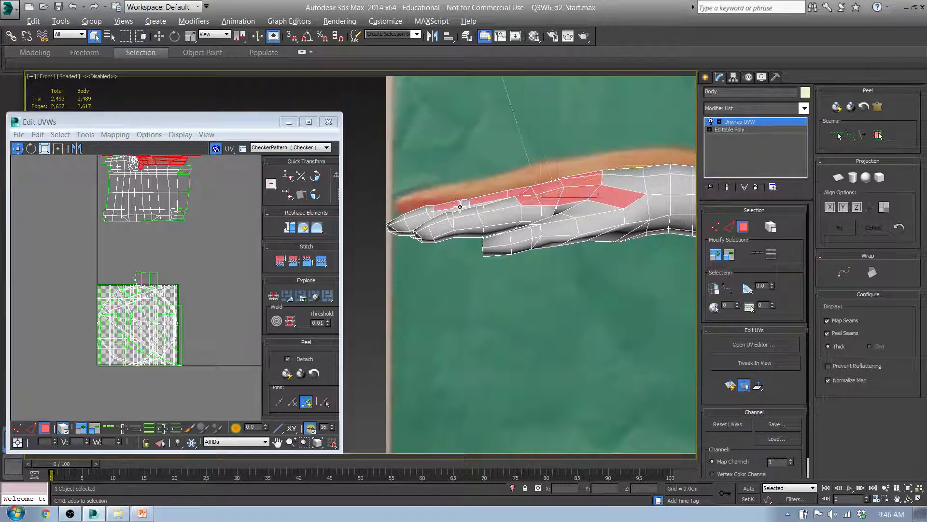
left_click(716, 255)
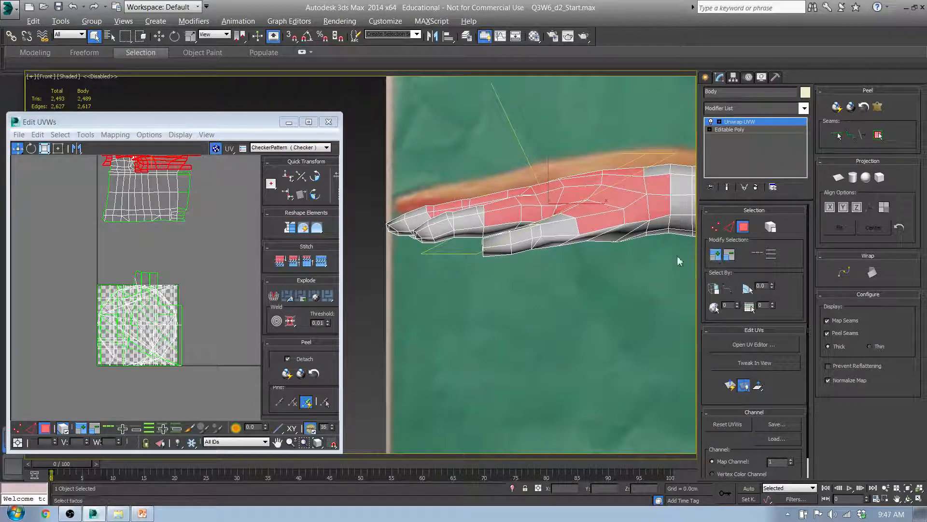
Step: Add the missed upper faces of the thumb, out to its tip, to the face selection
middle_click_drag(642, 180, 554, 173)
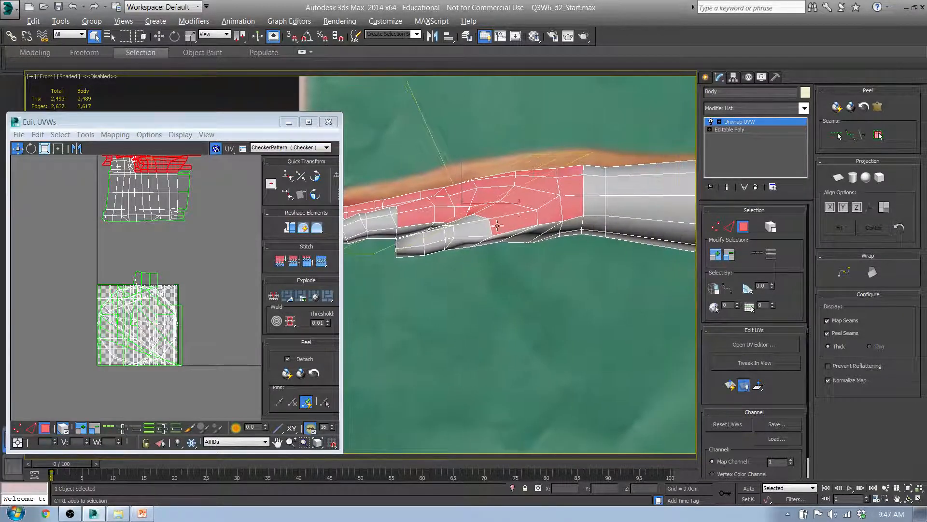
middle_click_drag(462, 221, 597, 233)
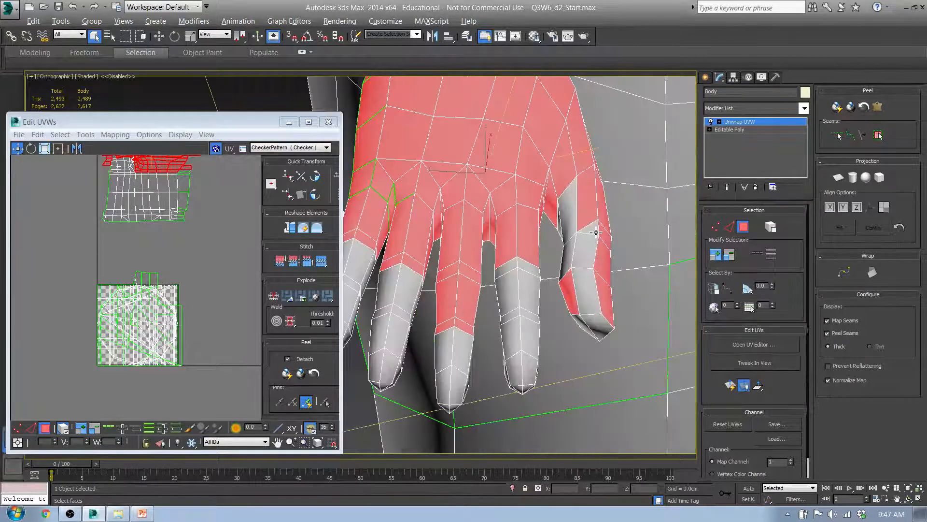
scroll(596, 232, "up", 2)
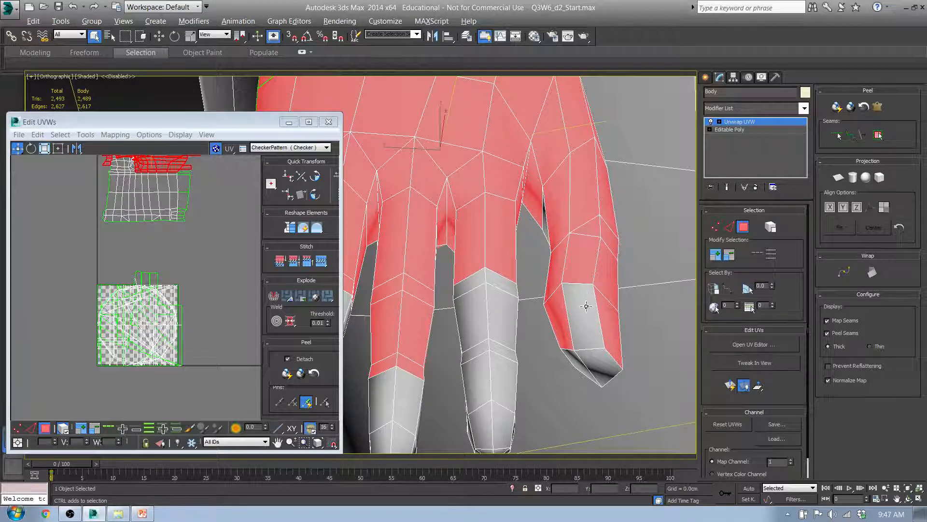
left_click(586, 306, "ctrl")
middle_click_drag(633, 343, 541, 362, "alt")
left_click(503, 368, "ctrl")
Step: Add upper faces along the index finger, from its base to the fingertip, to the selection
middle_click_drag(470, 317, 614, 312)
left_click(518, 329, "ctrl")
left_click(491, 331, "ctrl")
left_click(524, 277, "ctrl")
left_click(547, 275, "ctrl")
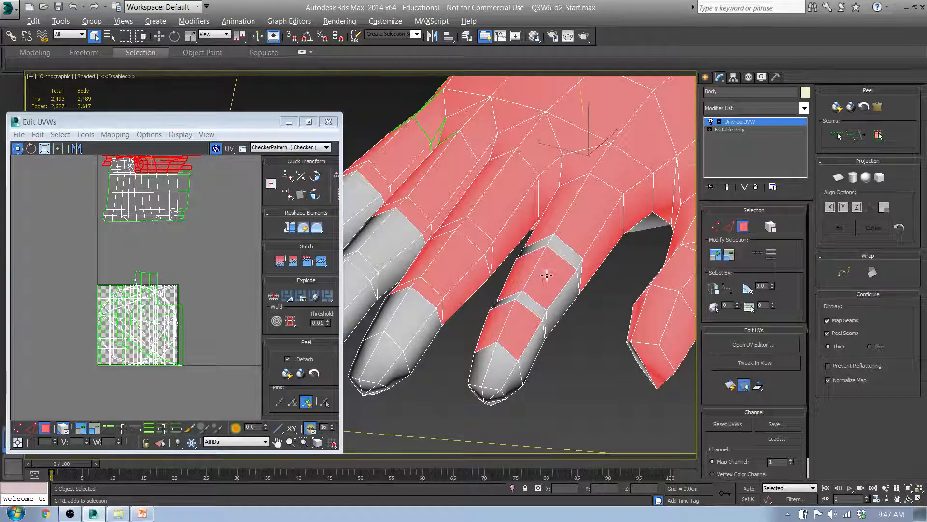
left_click(504, 375, "ctrl")
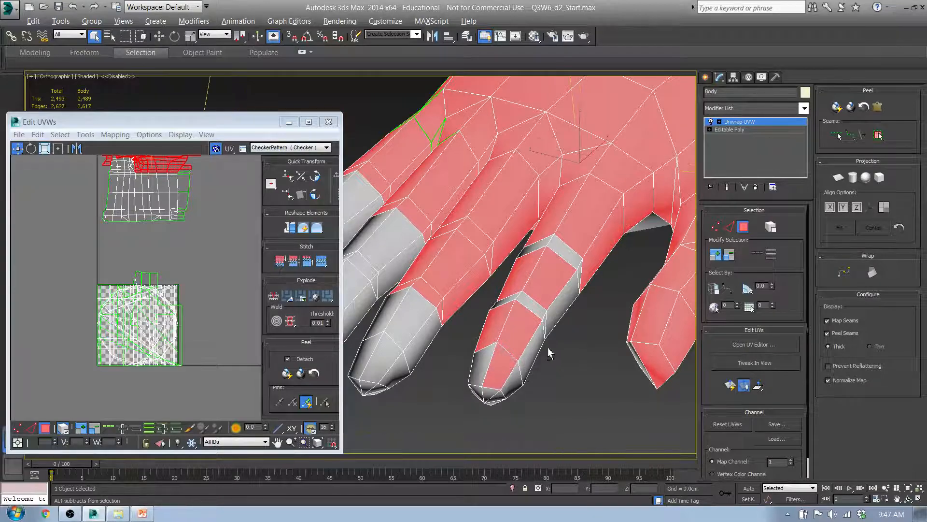
Step: Add the upper and side faces of the middle fingertip to the selection
middle_click_drag(549, 353, 580, 323, "alt")
left_click(527, 275, "ctrl")
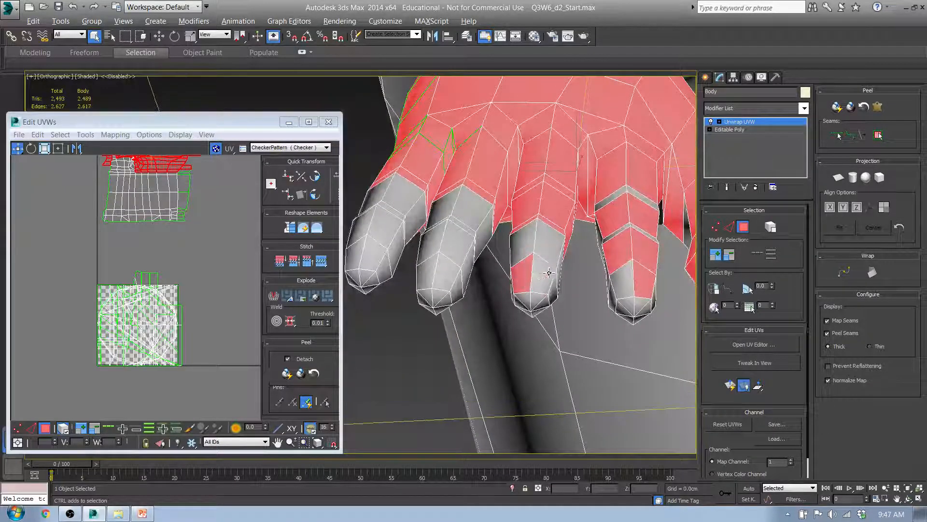
left_click(547, 273, "ctrl")
middle_click_drag(599, 280, 601, 231, "alt")
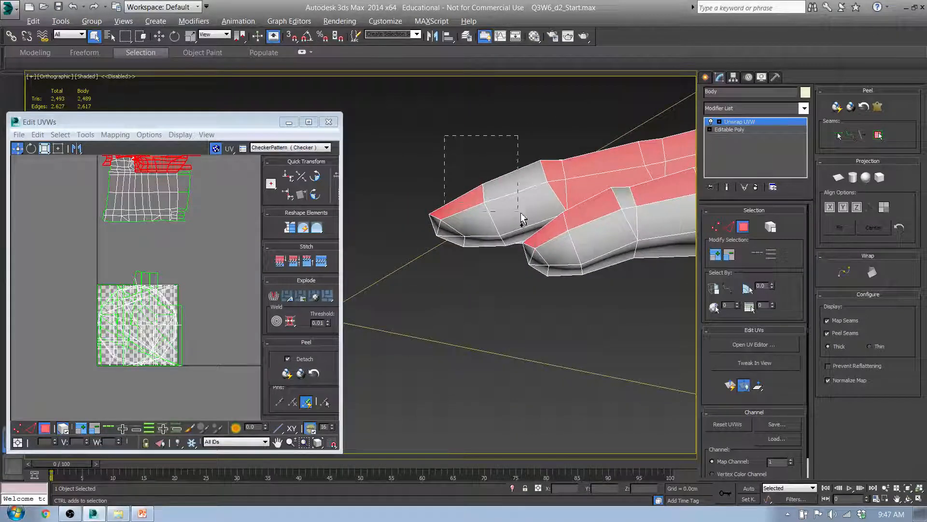
left_click_drag(520, 213, 530, 213, "ctrl")
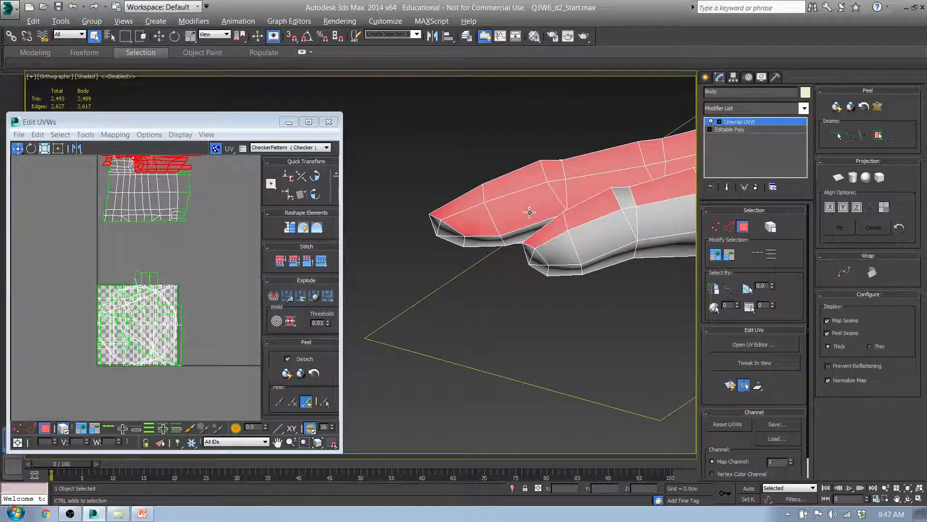
Step: Add the thumb-side faces of the index finger and the missed faces around its knuckles to the selection
left_click(566, 250, "ctrl")
left_click(606, 238, "ctrl")
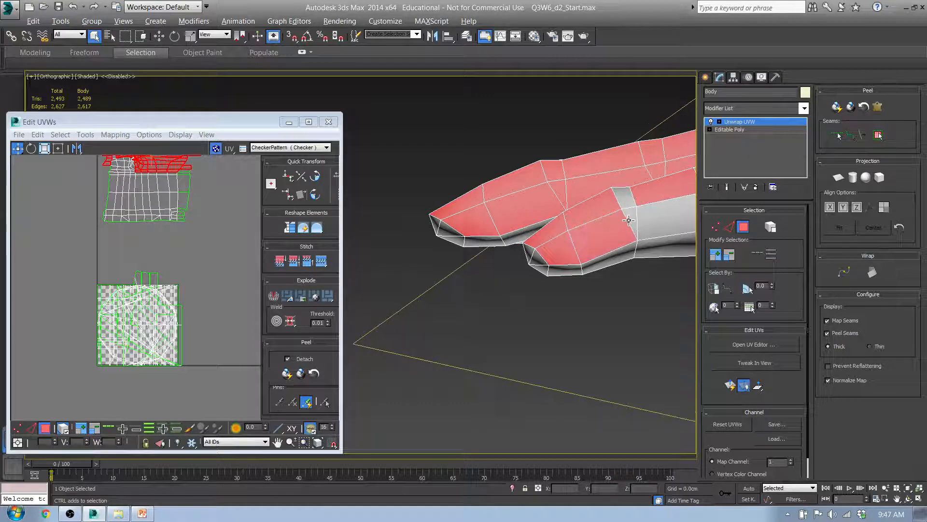
left_click(631, 217, "ctrl")
left_click(627, 200, "ctrl")
left_click(652, 216, "ctrl")
Step: Add the unselected upper and outer faces of the little and ring fingers to the selection
mouse_move(652, 217)
middle_mouse_down("alt")
mouse_move(532, 208)
mouse_move(513, 217)
mouse_move(578, 225)
mouse_move(583, 235)
mouse_move(594, 231)
mouse_move(549, 238)
mouse_move(547, 220)
mouse_move(603, 202)
middle_mouse_up("alt")
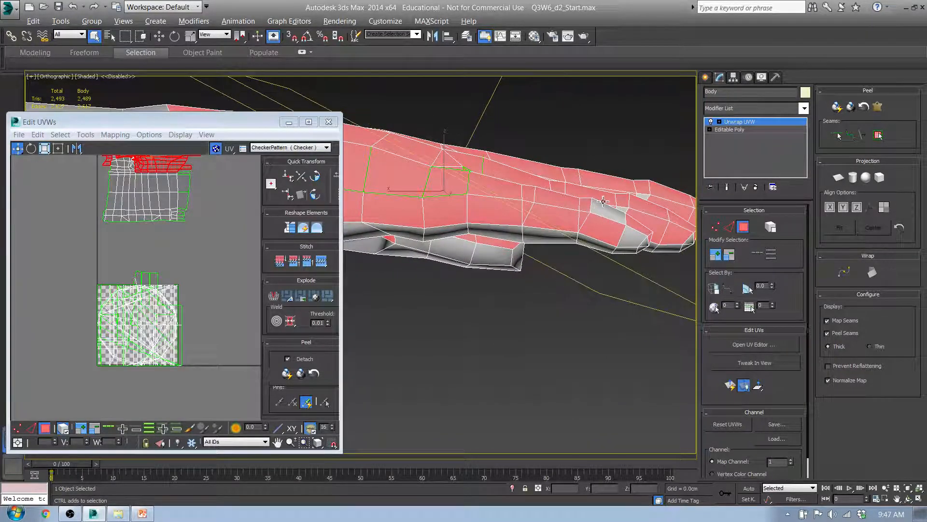
mouse_move(652, 241)
middle_mouse_down("alt")
mouse_move(649, 249)
mouse_move(657, 244)
middle_mouse_up("alt")
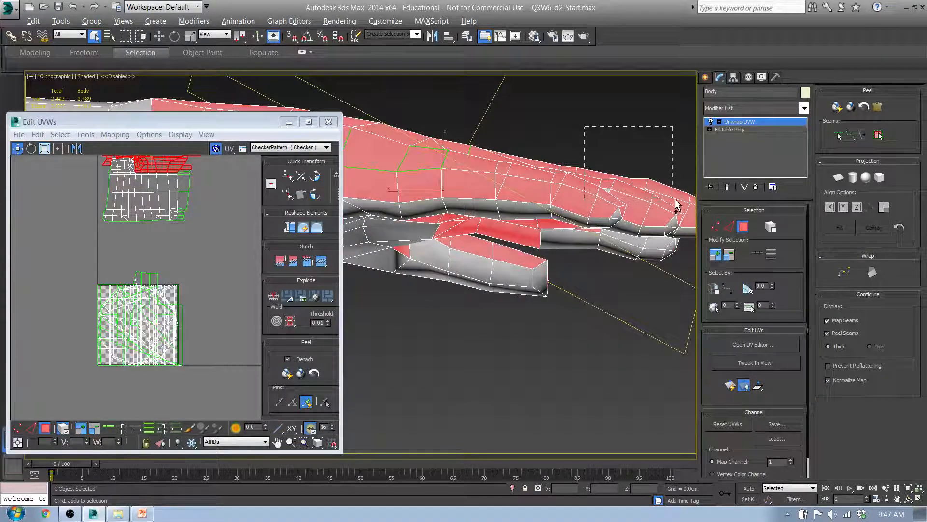
left_click_drag(676, 205, 676, 205)
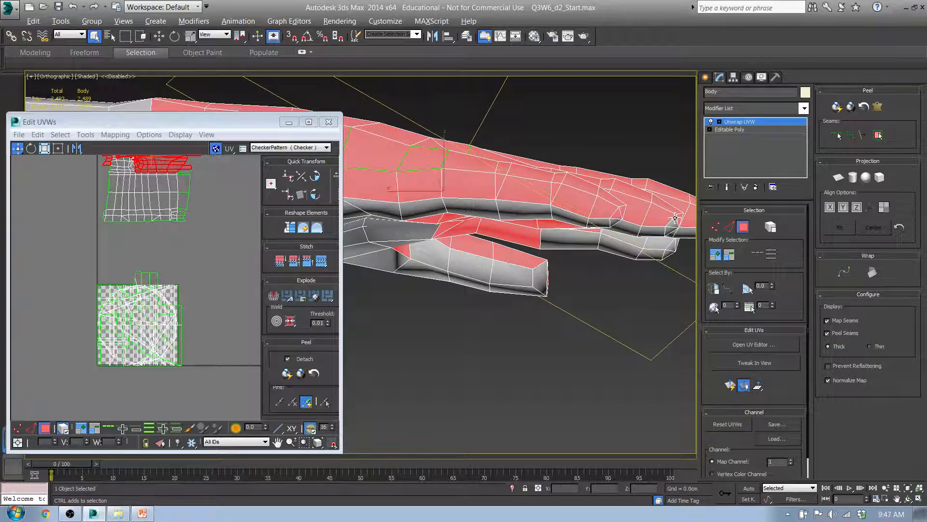
Step: Add the missed faces on the index finger's inner side and tip, next to the middle finger
middle_click_drag(675, 222, 411, 281, "alt")
scroll(408, 225, "up", 8)
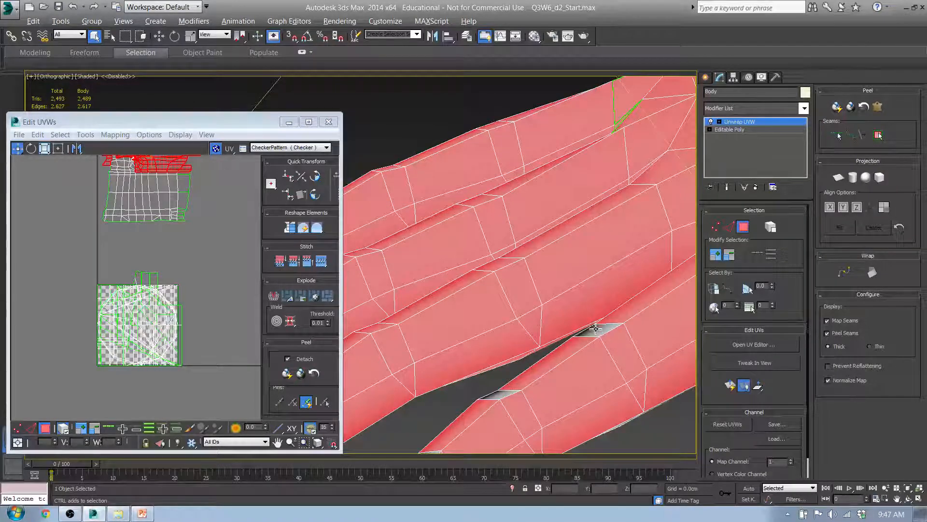
left_click(505, 392, "ctrl")
middle_click_drag(504, 392, 607, 259)
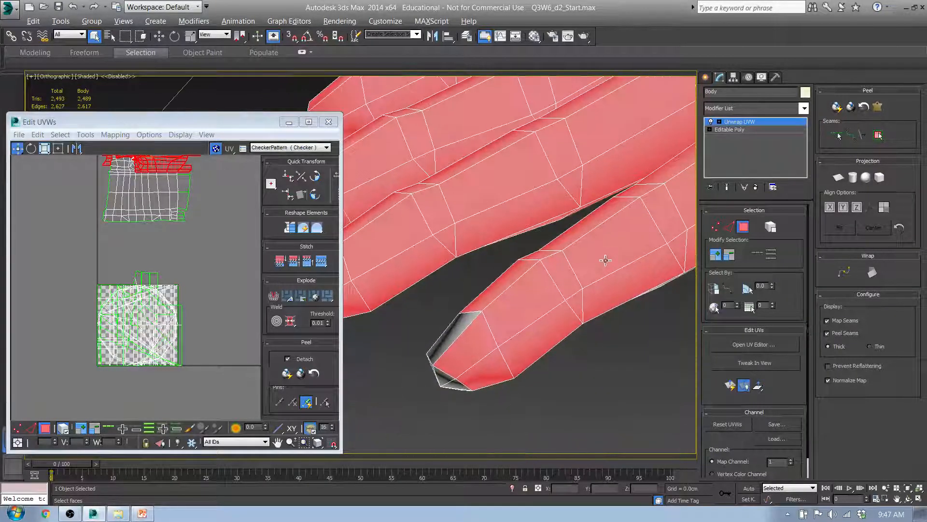
middle_click_drag(494, 342, 537, 331, "alt")
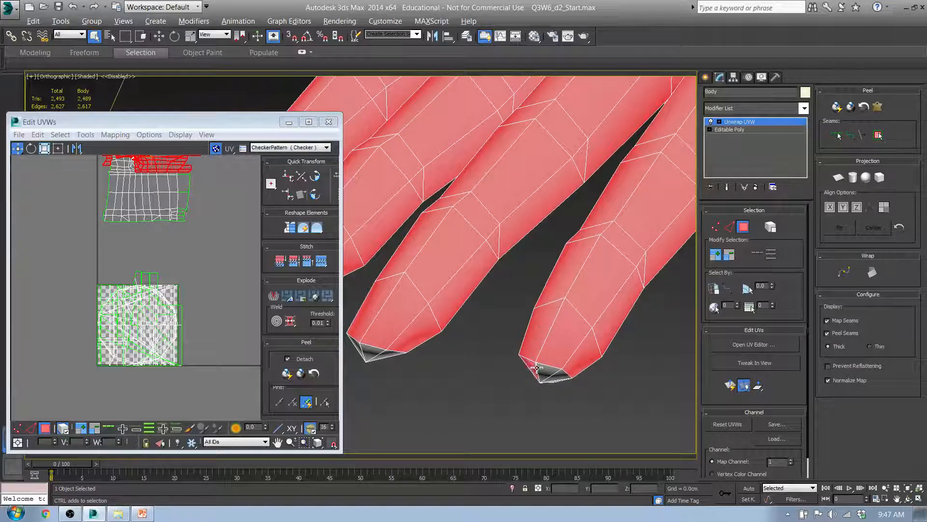
middle_click_drag(550, 379, 452, 259, "alt")
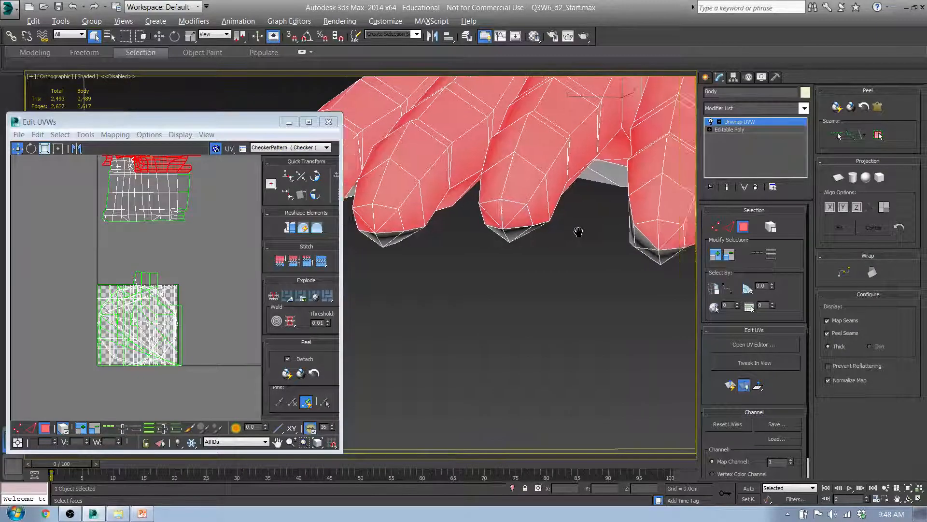
Step: Remove the wrongly selected palm-side faces at the bases of the fingers from the selection
middle_click_drag(579, 232, 505, 184, "alt")
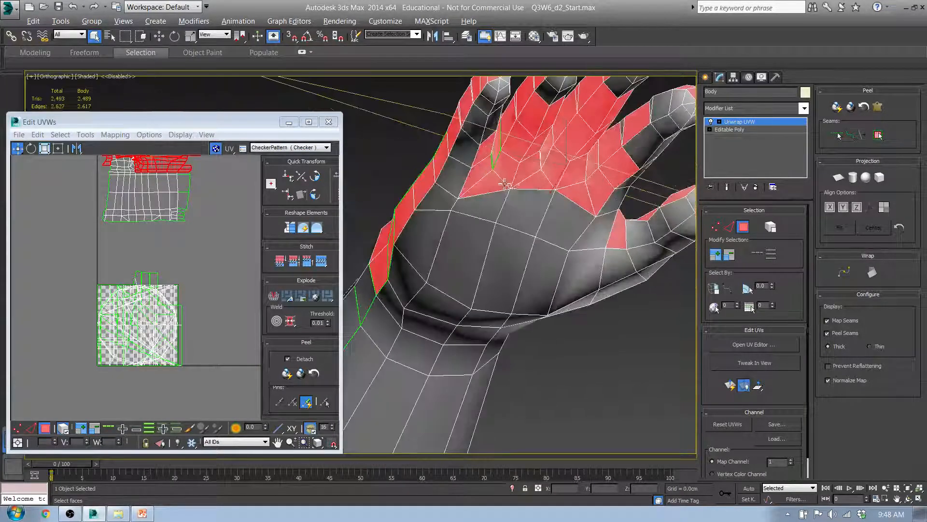
left_click(484, 152, "alt")
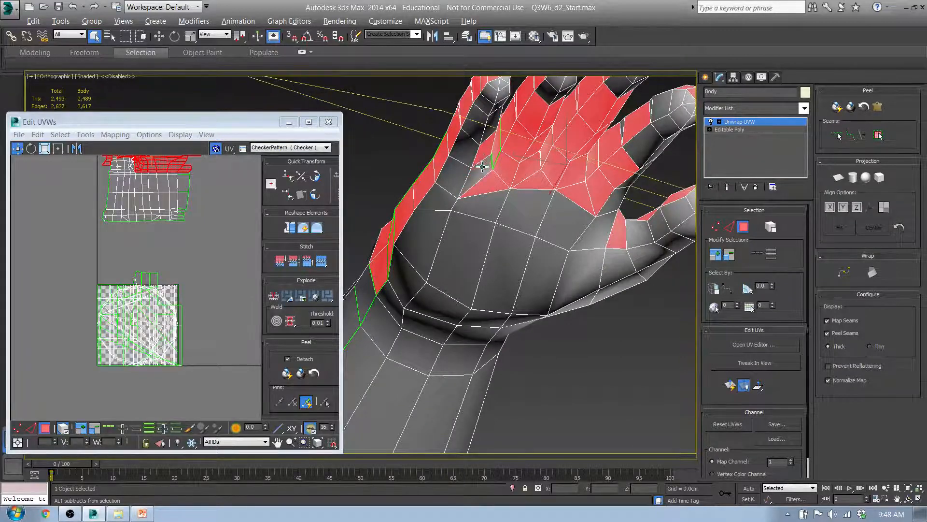
left_click(485, 163, "alt")
left_click(489, 185, "alt")
left_click(505, 172, "alt")
left_click(523, 169, "alt")
left_click(518, 143, "alt")
left_click(531, 117, "alt")
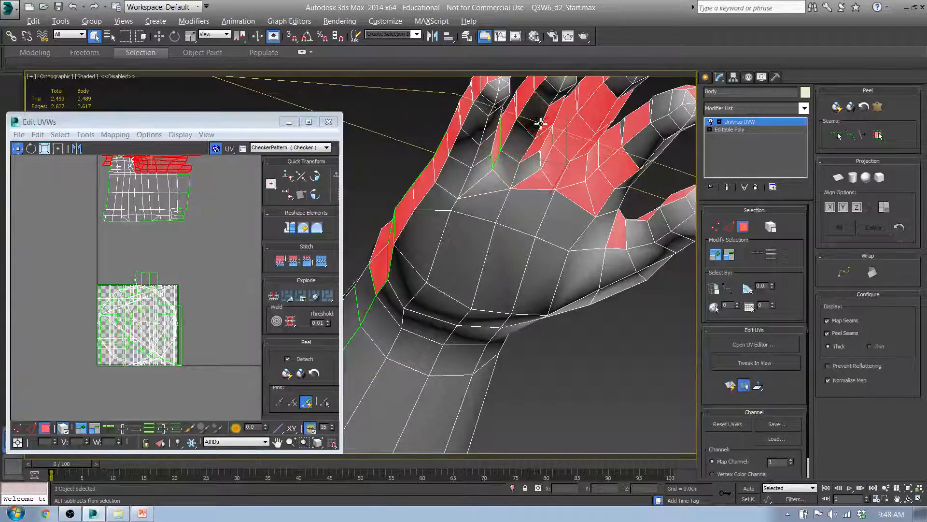
left_click(546, 121, "alt")
left_click(534, 150, "alt")
left_click(533, 180, "alt")
left_click(557, 174, "alt")
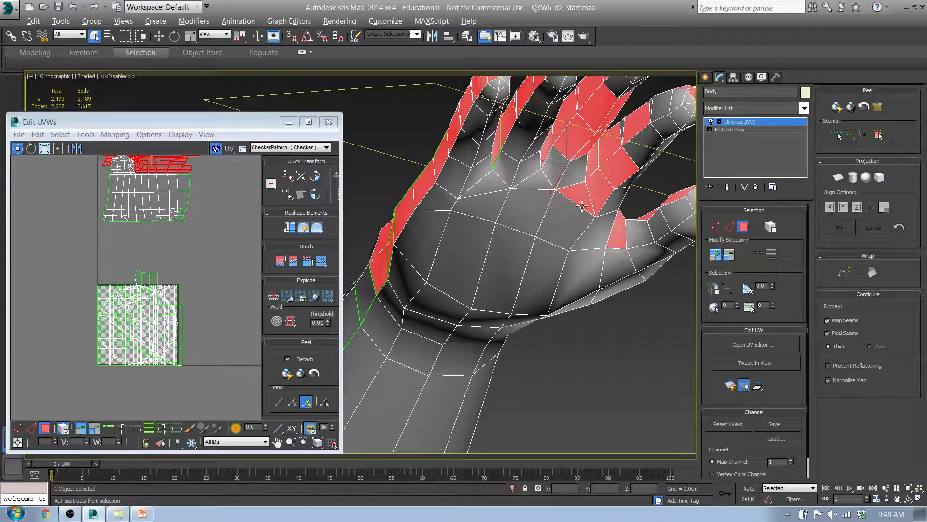
left_click(590, 166, "alt")
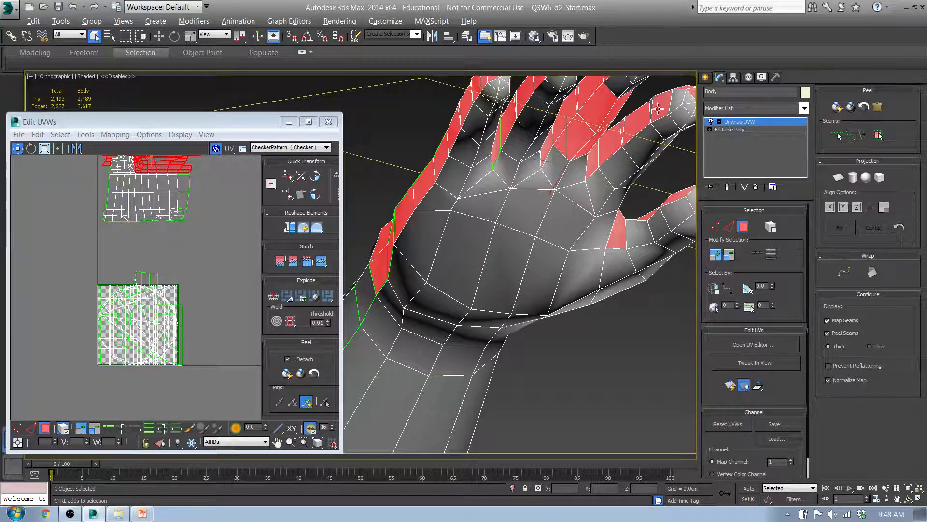
Step: Add the remaining upper faces at the tip of the index finger to the selection
left_click(678, 107, "ctrl")
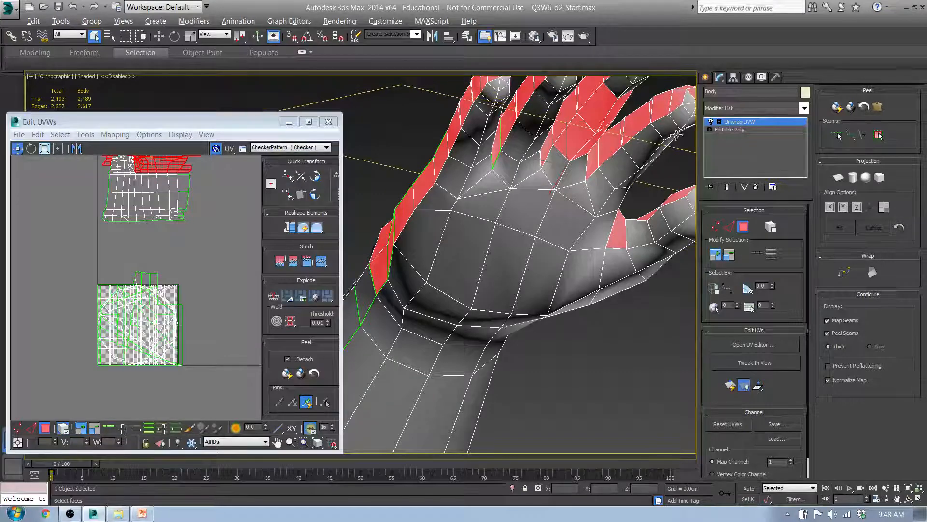
middle_click_drag(654, 104, 538, 173)
scroll(539, 172, "up", 3)
left_click(609, 170, "ctrl")
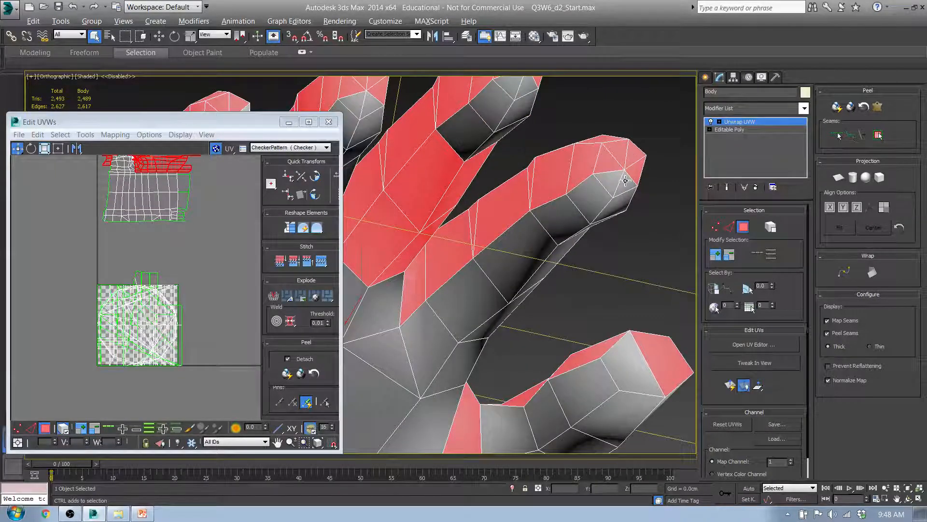
Step: Remove the palm-side faces of the middle finger and the web beside the index finger from the selection
left_click(440, 178, "alt")
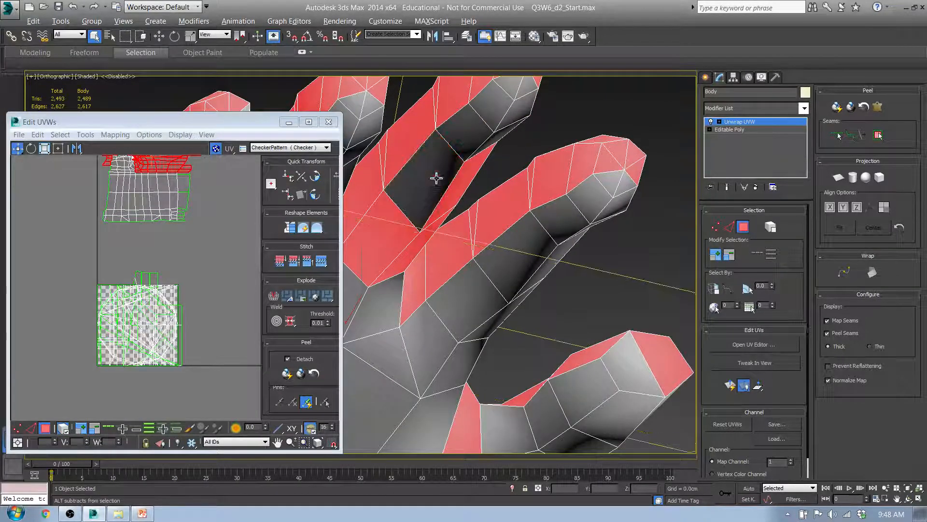
left_click(384, 238, "alt")
left_click(449, 205, "alt")
left_click(425, 236, "alt")
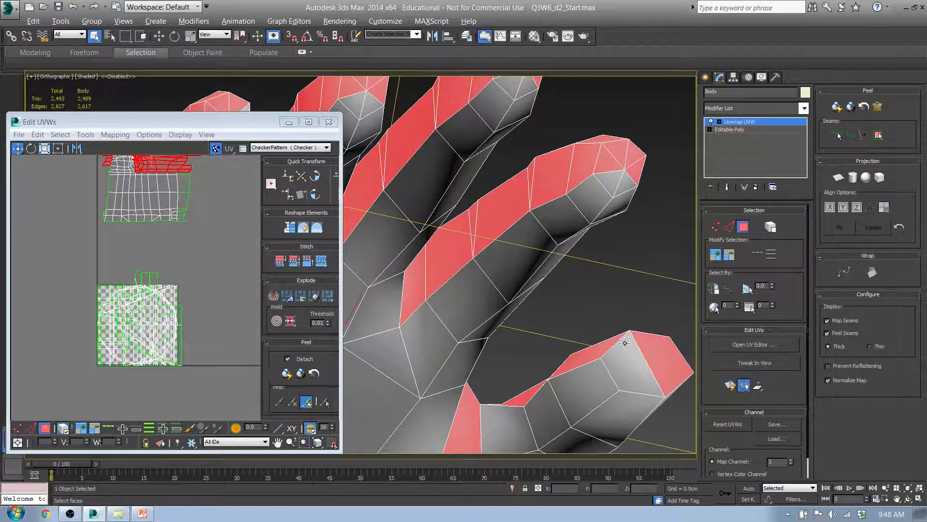
Step: Remove the stray palm-side faces at the thumb's base and the web beside the index finger from the selection
middle_click_drag(597, 366, 600, 253)
scroll(599, 252, "down", 2)
middle_click_drag(560, 291, 532, 249, "alt")
left_click(530, 265, "alt")
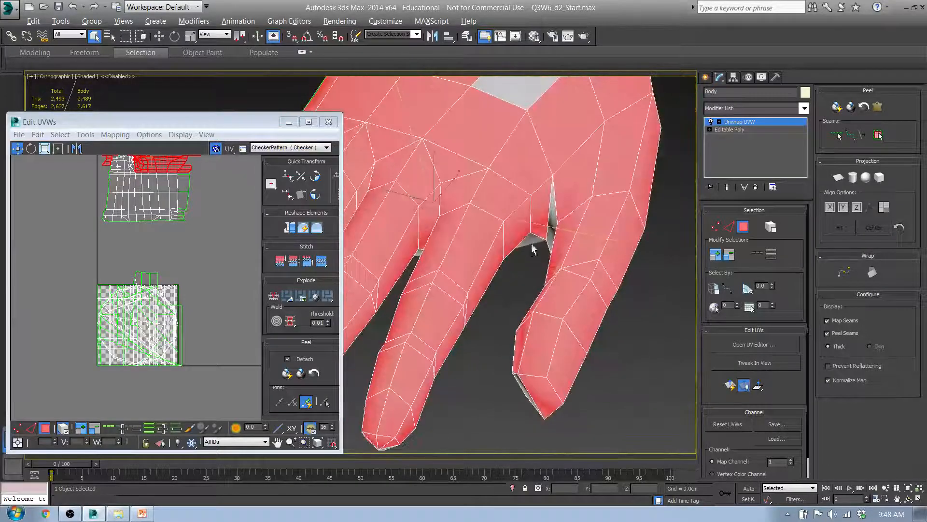
middle_click_drag(567, 279, 605, 272, "alt")
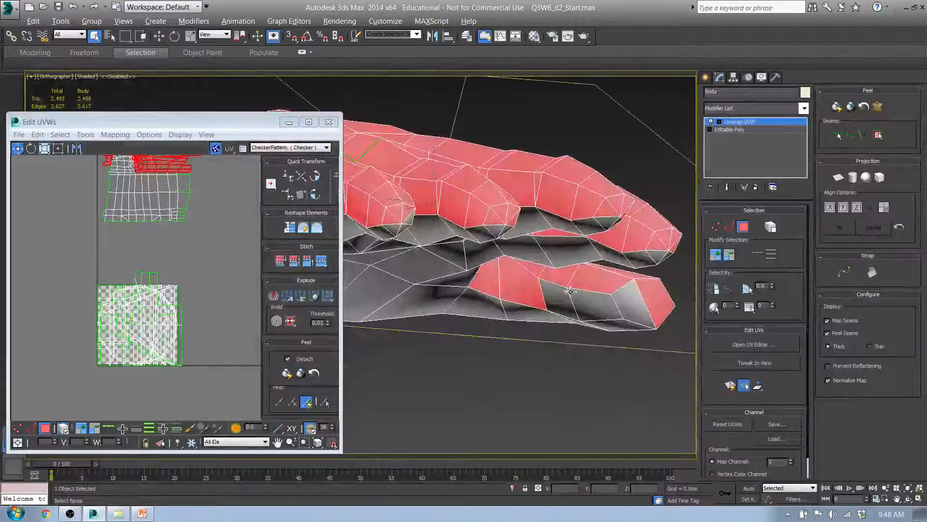
mouse_move(549, 291)
middle_mouse_down("alt")
mouse_move(540, 286)
mouse_move(546, 273)
middle_mouse_up("alt")
left_click(531, 286, "alt")
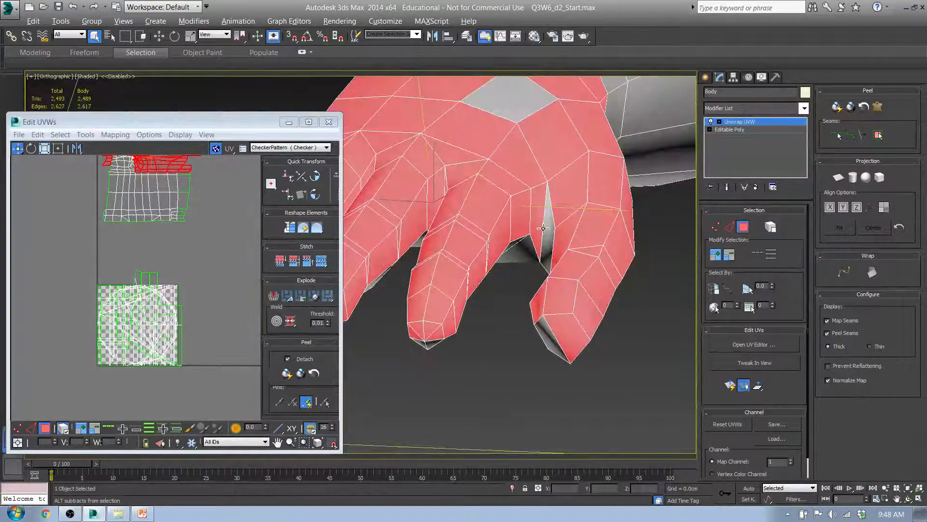
middle_click_drag(542, 232, 633, 232, "alt")
middle_click_drag(492, 231, 573, 223, "alt")
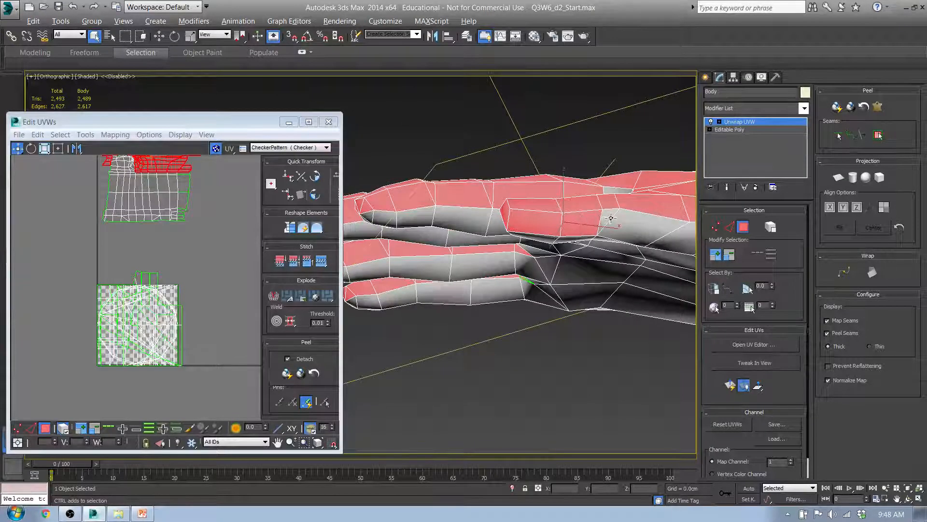
Step: Apply a planar map aligned to the Z axis to the selected back-of-hand faces
middle_click_drag(632, 236, 602, 245, "alt")
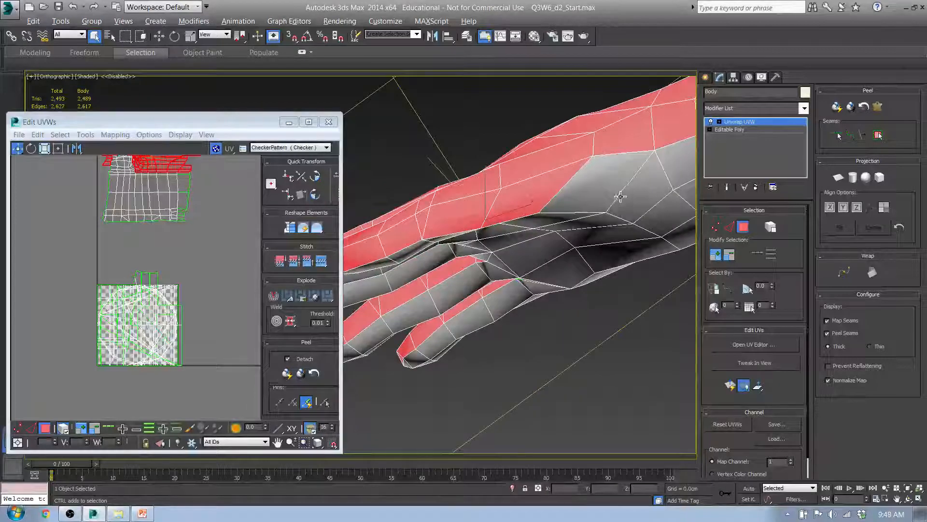
middle_click_drag(621, 198, 598, 279, "alt")
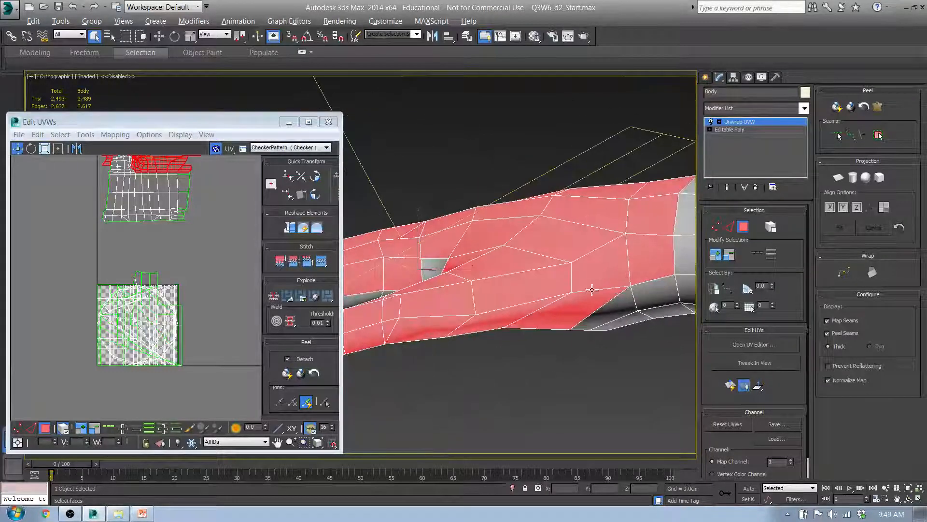
middle_click_drag(568, 330, 526, 356, "alt")
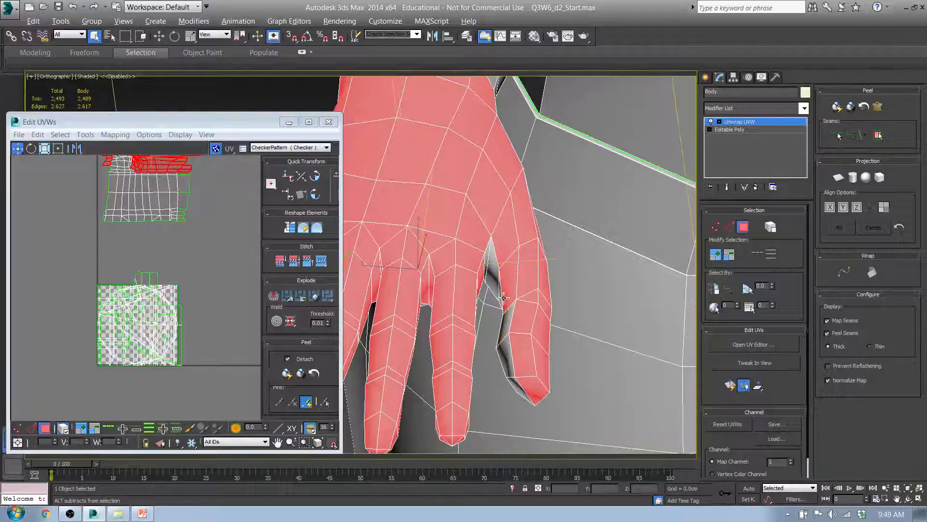
middle_click_drag(503, 251, 499, 273, "alt")
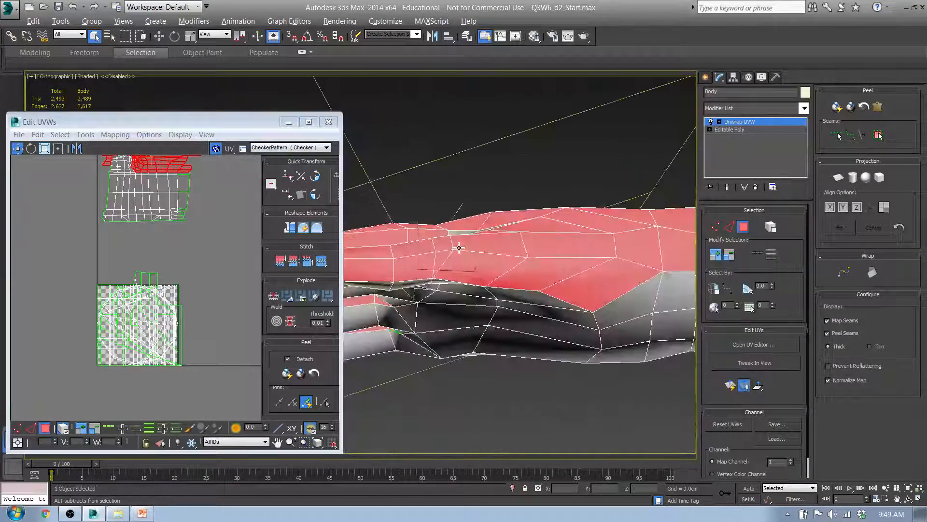
middle_click_drag(459, 248, 594, 382, "alt")
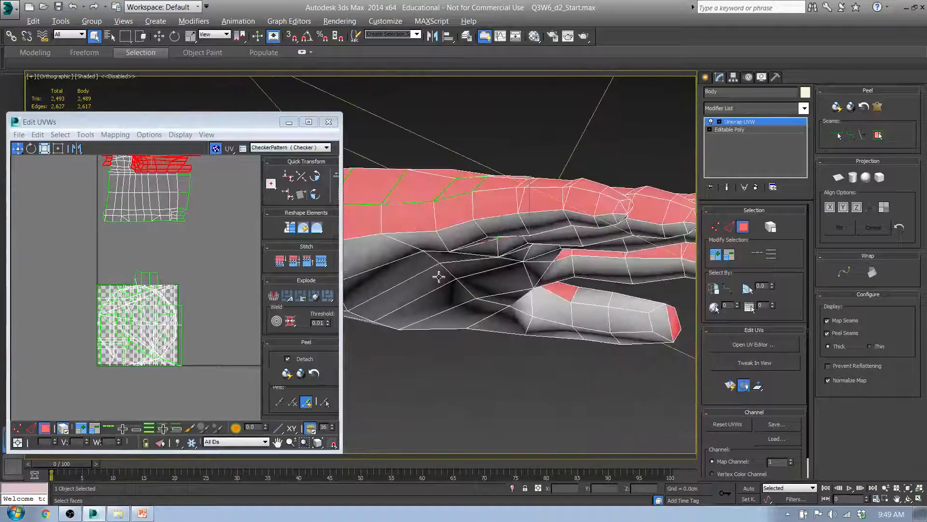
middle_click_drag(438, 276, 425, 263, "alt")
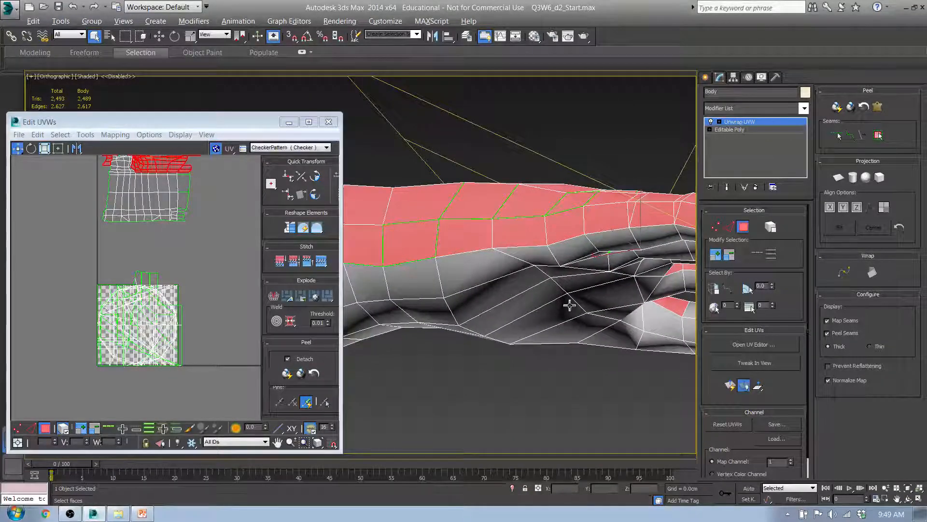
left_click(838, 177)
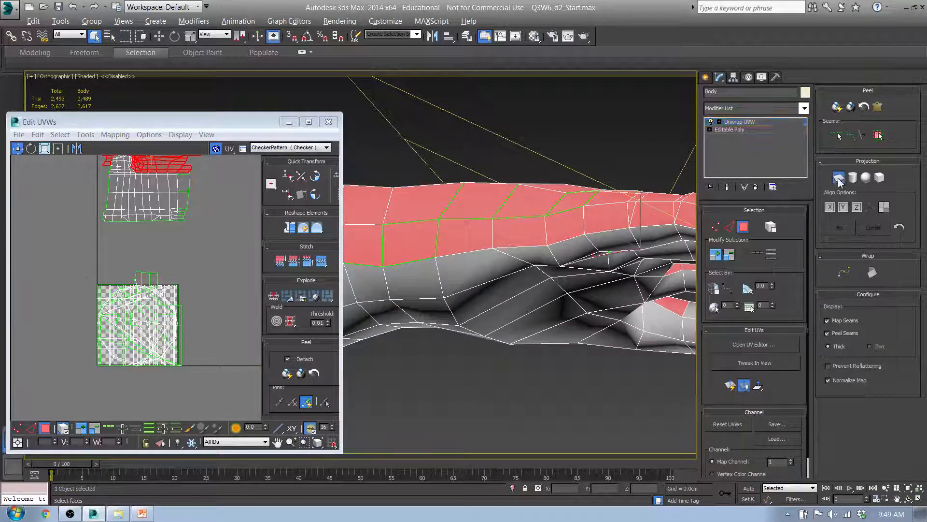
left_click(856, 207)
middle_click_drag(485, 362, 460, 301, "alt")
scroll(460, 299, "down", 4)
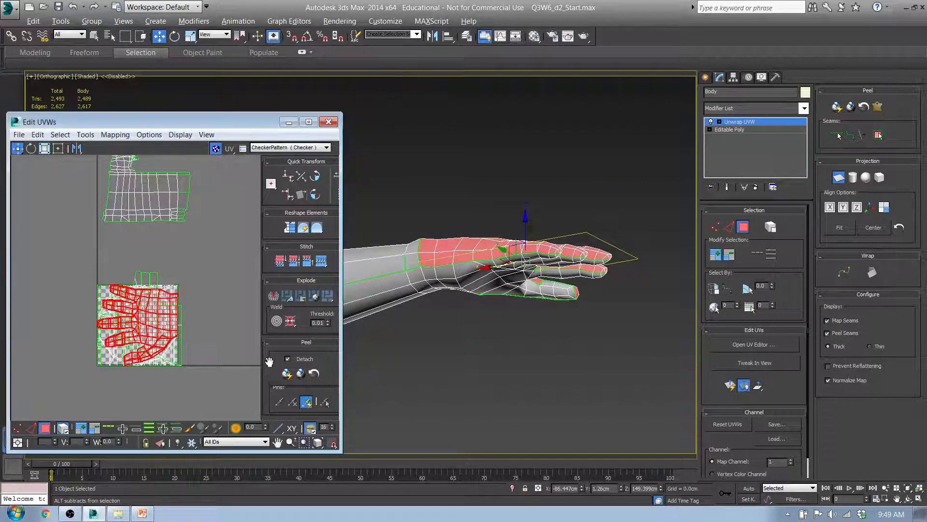
Step: Move the back-of-hand shell out of the texture square into the empty area beside the forearm and palm shell
middle_click_drag(237, 352, 240, 329)
left_click(46, 428)
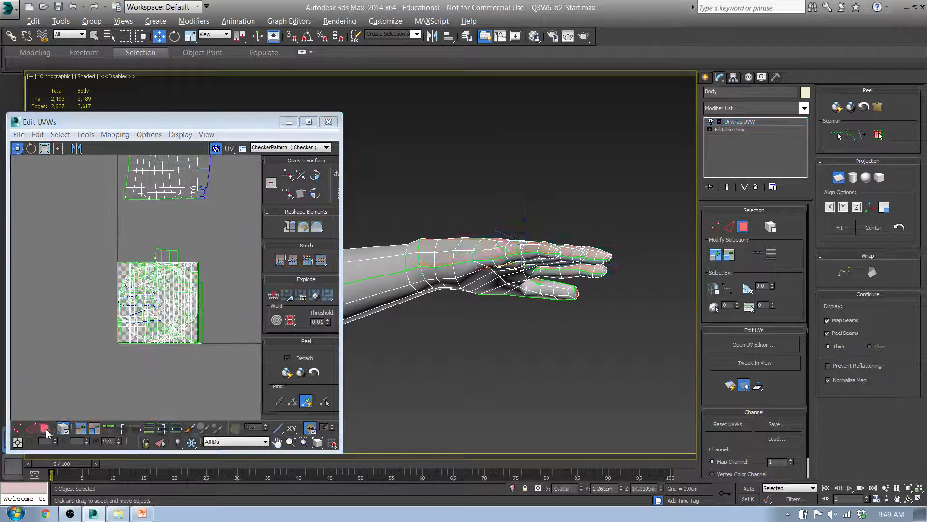
left_click(45, 428)
scroll(154, 326, "down", 3)
left_click_drag(156, 308, 101, 214)
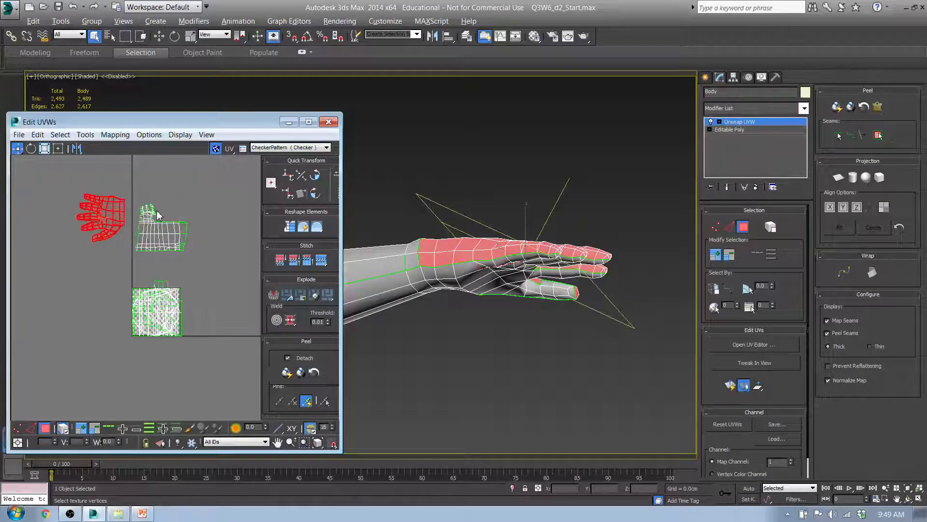
Step: Select only the palm-side hand faces in the UV layout, leaving out the attached forearm faces
scroll(189, 233, "up", 4)
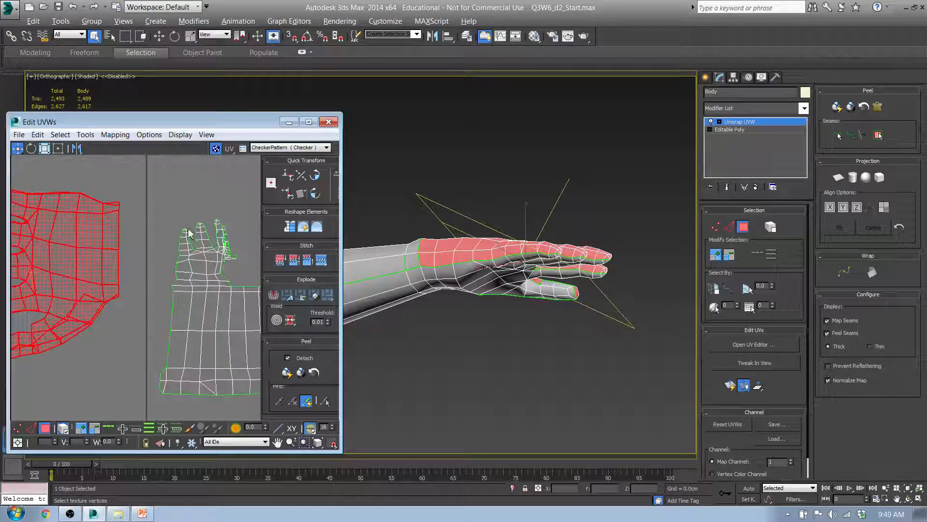
left_click(241, 278)
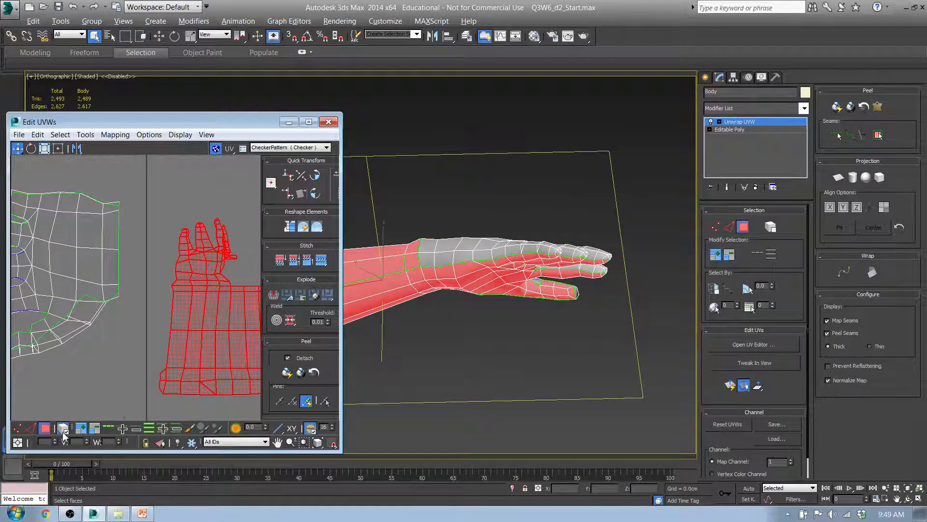
left_click(140, 187)
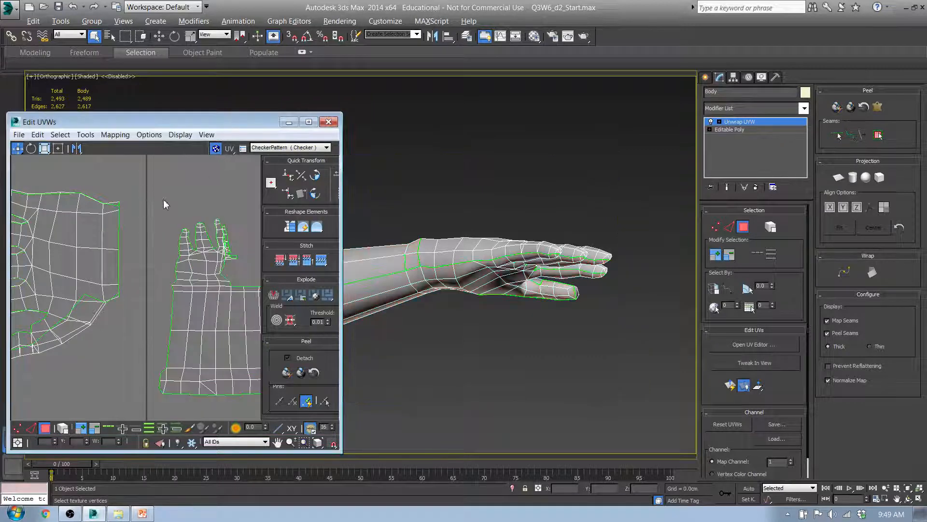
left_click(239, 288)
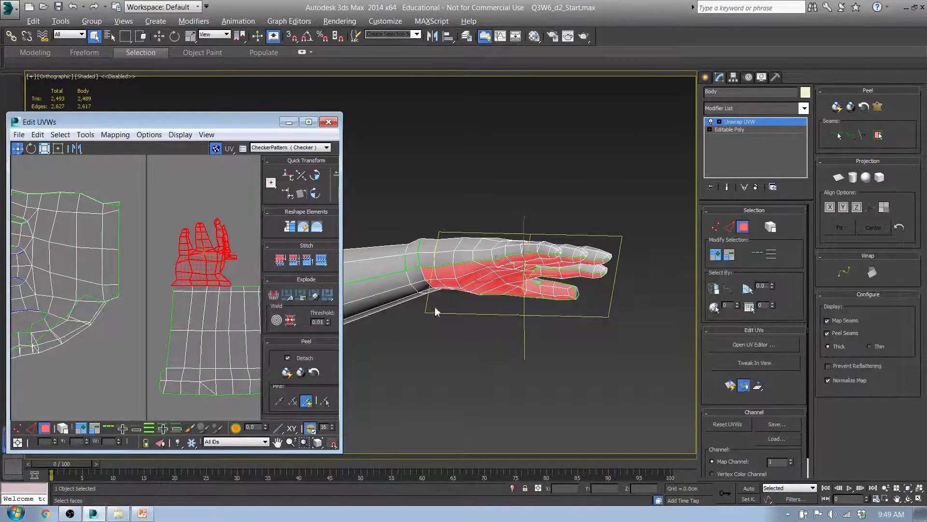
Step: Apply a planar map to the palm-side hand faces and move their shell out of the texture square, above the forearm shell
middle_click_drag(535, 344, 512, 297, "alt")
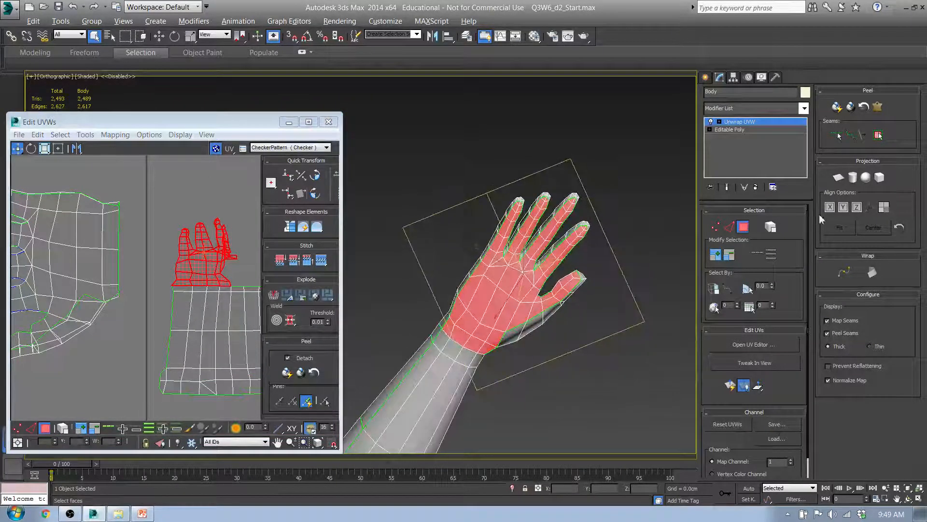
left_click(839, 178)
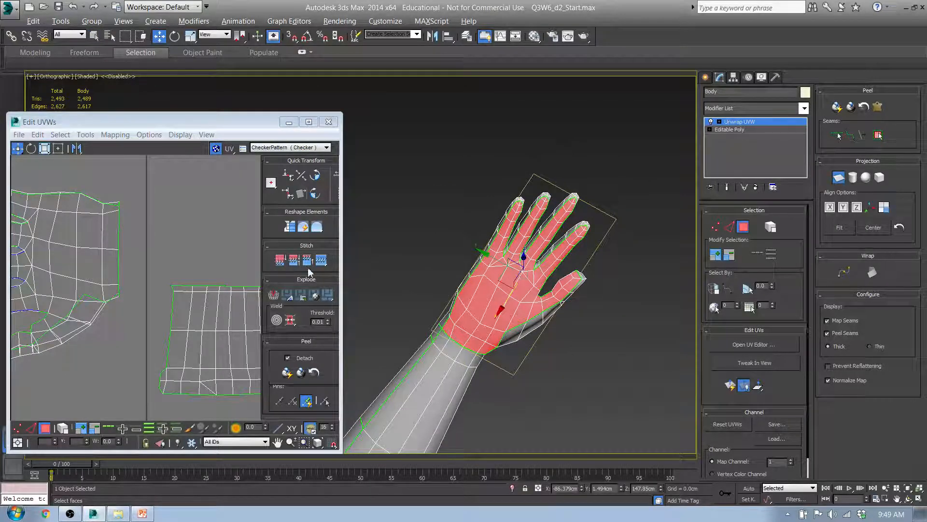
scroll(208, 313, "down", 3)
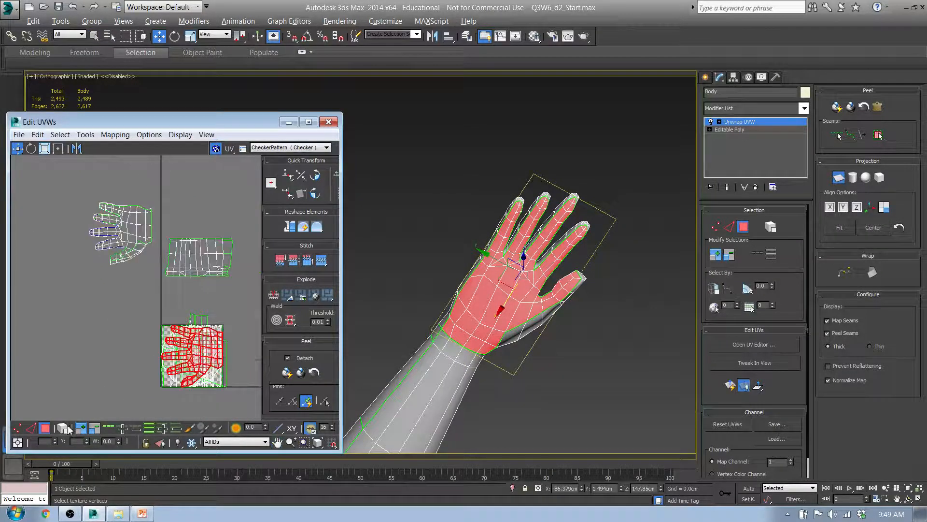
left_click(44, 429)
left_click_drag(201, 359, 220, 197)
scroll(182, 252, "up", 3)
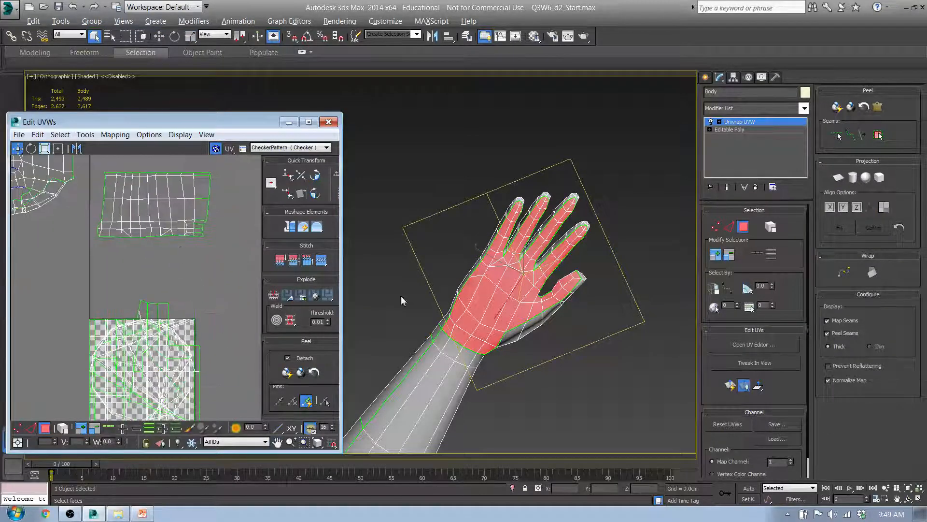
Step: Select the ring of belt faces around the character's waist, from front to back
middle_click_drag(500, 333, 423, 453, "alt")
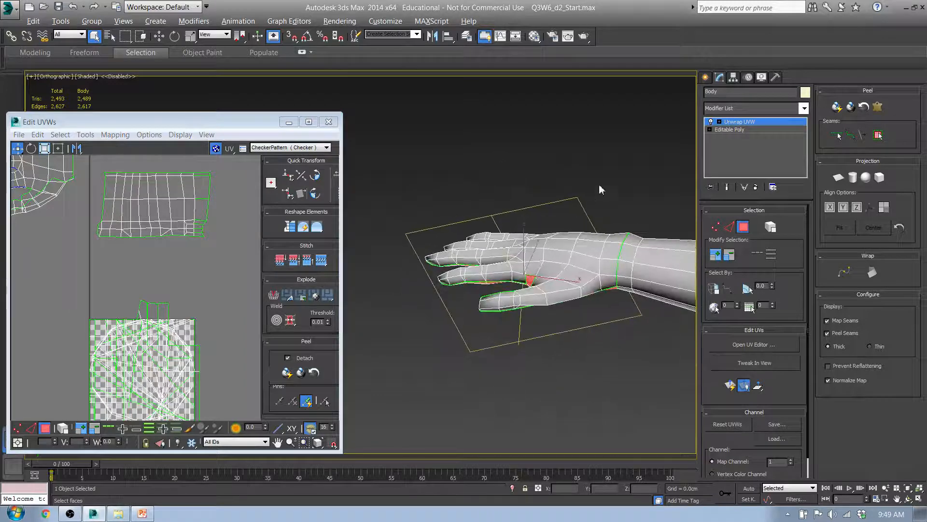
middle_click_drag(600, 188, 525, 164)
scroll(525, 164, "down", 4)
scroll(504, 218, "down", 3)
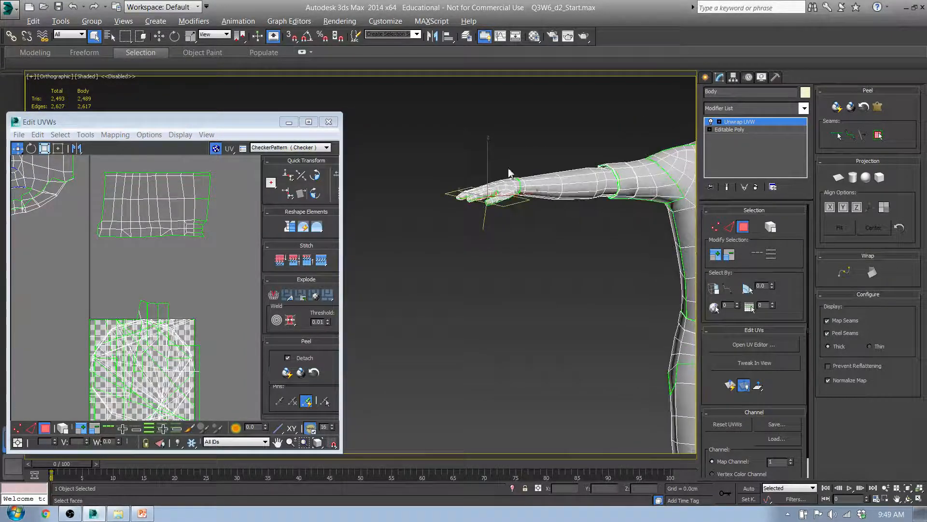
scroll(493, 269, "down", 2)
middle_click_drag(588, 290, 549, 266, "alt")
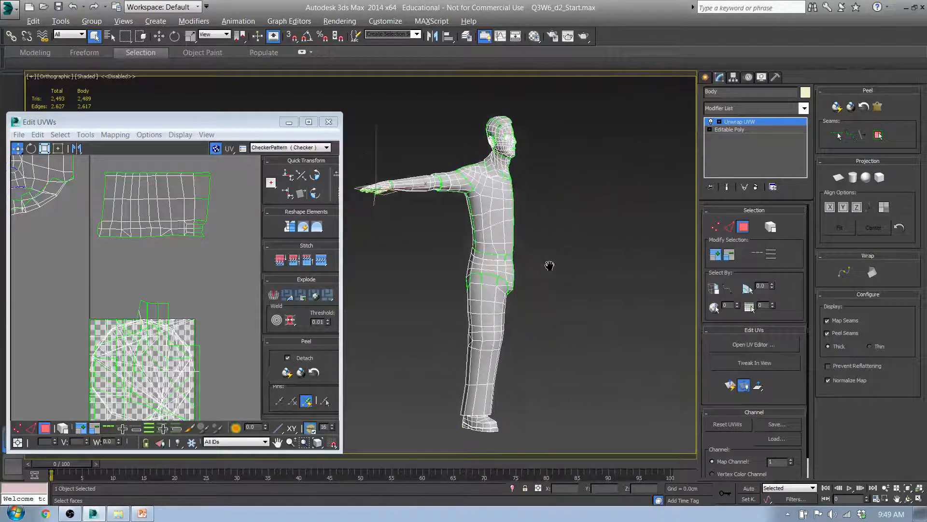
scroll(493, 252, "up", 6)
mouse_move(491, 271)
middle_mouse_down("alt")
mouse_move(463, 257)
mouse_move(479, 263)
middle_mouse_up("alt")
left_click(606, 307)
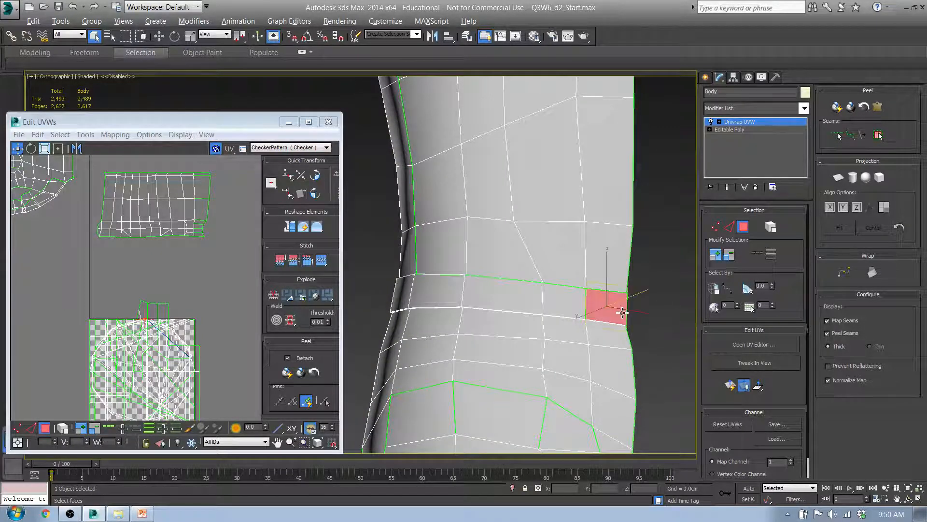
left_click(563, 301)
left_click(595, 308, "ctrl")
left_click(498, 299, "ctrl")
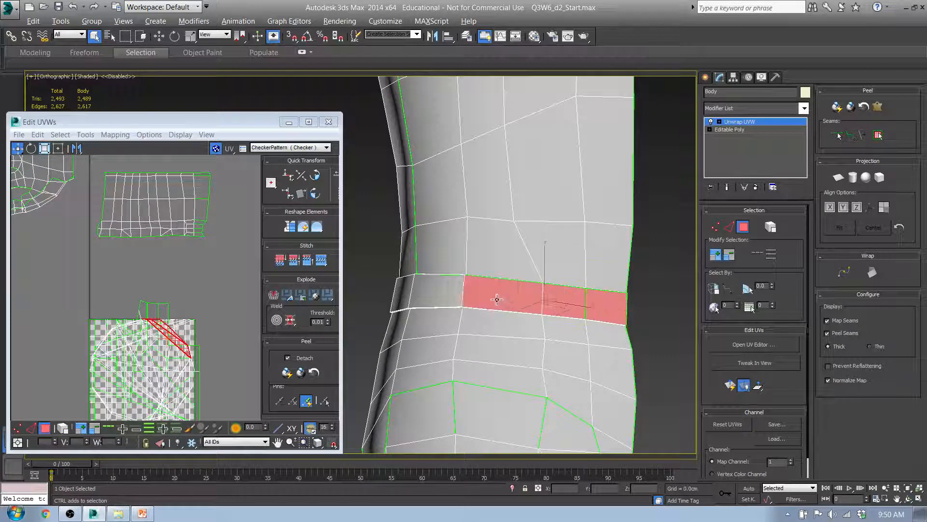
left_click(440, 294, "ctrl")
left_click(401, 295, "ctrl")
middle_click_drag(387, 309, 434, 283, "alt")
left_click(487, 288, "ctrl")
left_click(571, 299, "ctrl")
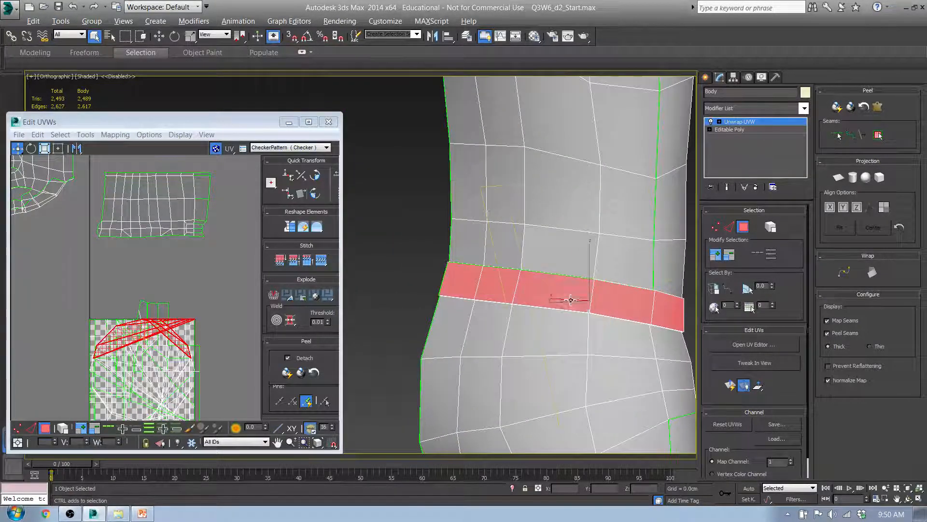
Step: Apply a cylindrical map aligned to the Z axis to the selected belt faces
middle_click_drag(659, 337, 522, 319, "alt")
scroll(559, 309, "up", 8)
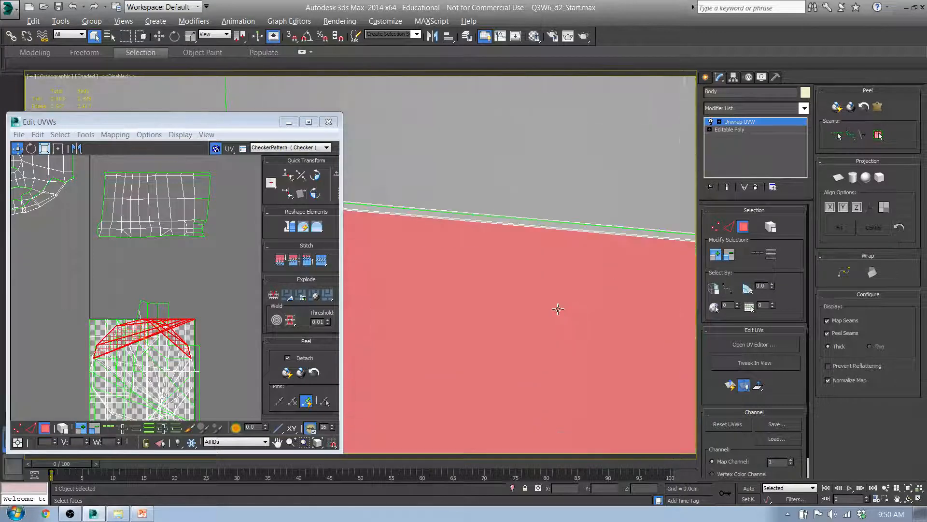
middle_click_drag(625, 268, 592, 356, "alt")
middle_click_drag(572, 426, 571, 244)
left_click(714, 259)
scroll(572, 244, "down", 8)
middle_click_drag(563, 329, 576, 254, "alt")
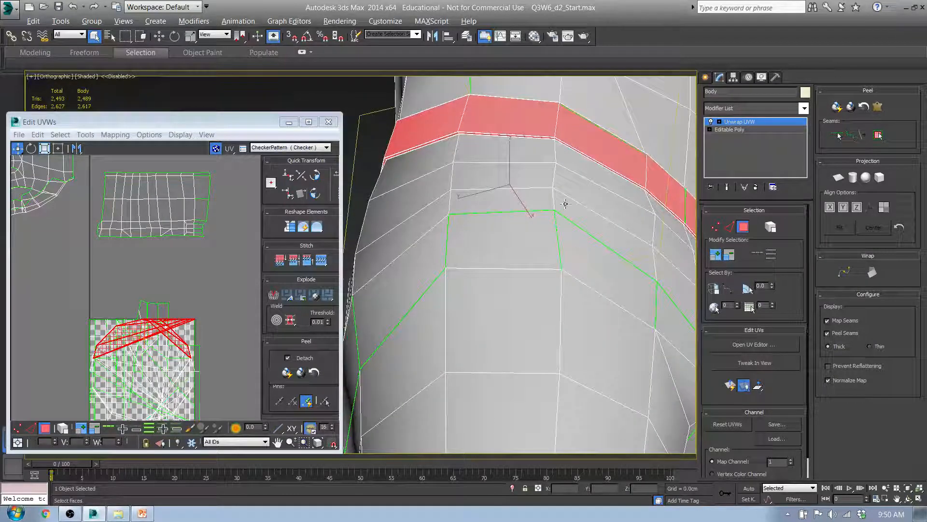
scroll(597, 149, "down", 2)
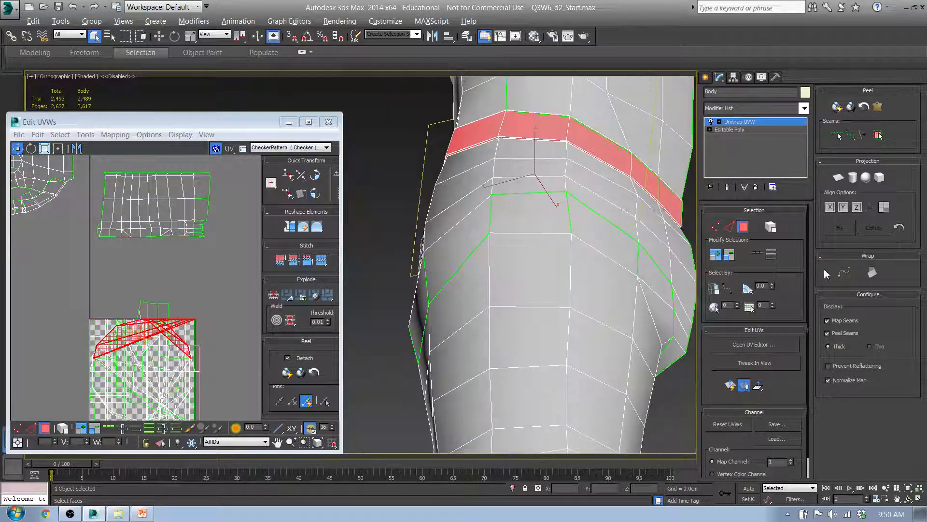
left_click(853, 178)
left_click(857, 208)
scroll(518, 246, "down", 5)
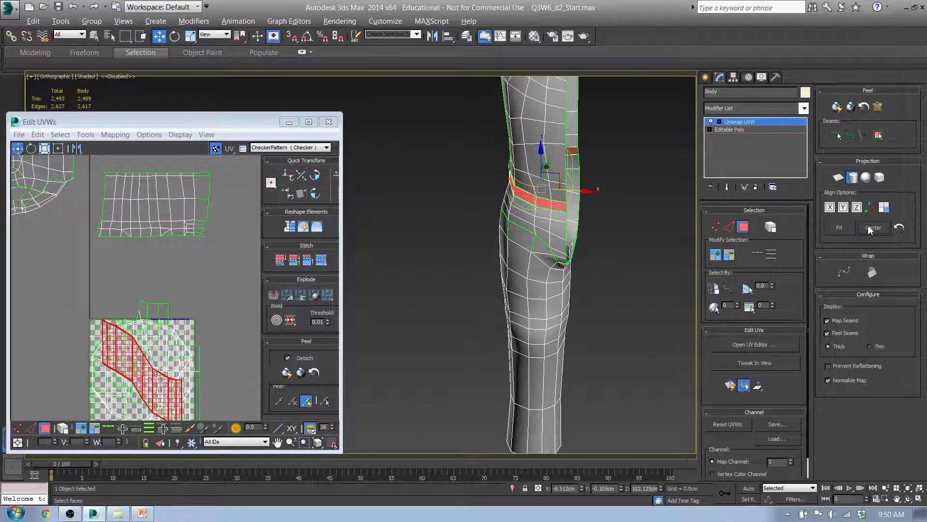
Step: Move the whole belt shell out of the texture square into the empty area below the back-of-hand shell
middle_click_drag(234, 325, 275, 252)
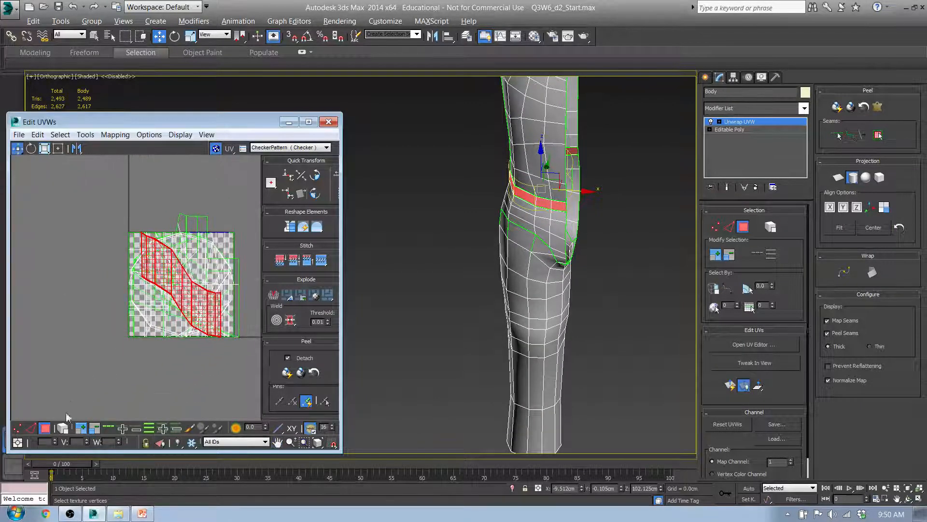
scroll(166, 313, "down", 3)
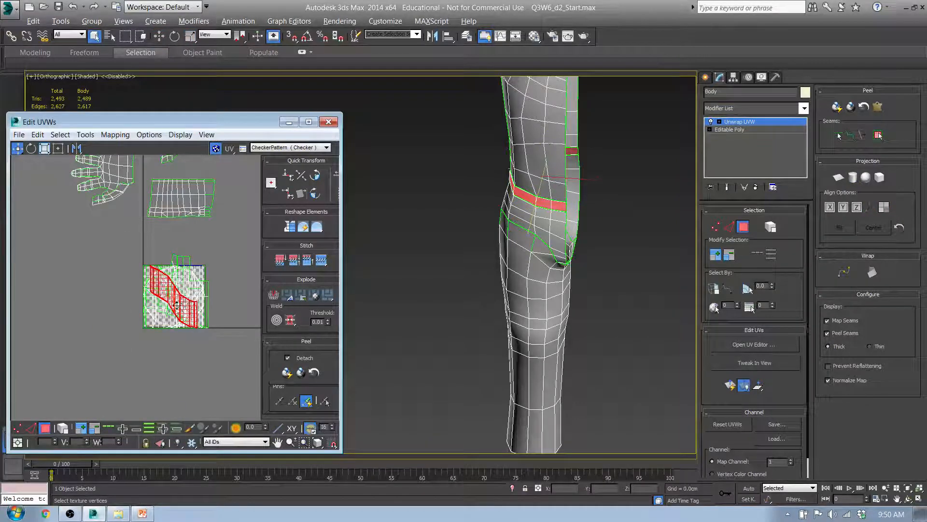
left_click_drag(177, 305, 64, 289)
middle_click_drag(64, 288, 127, 342)
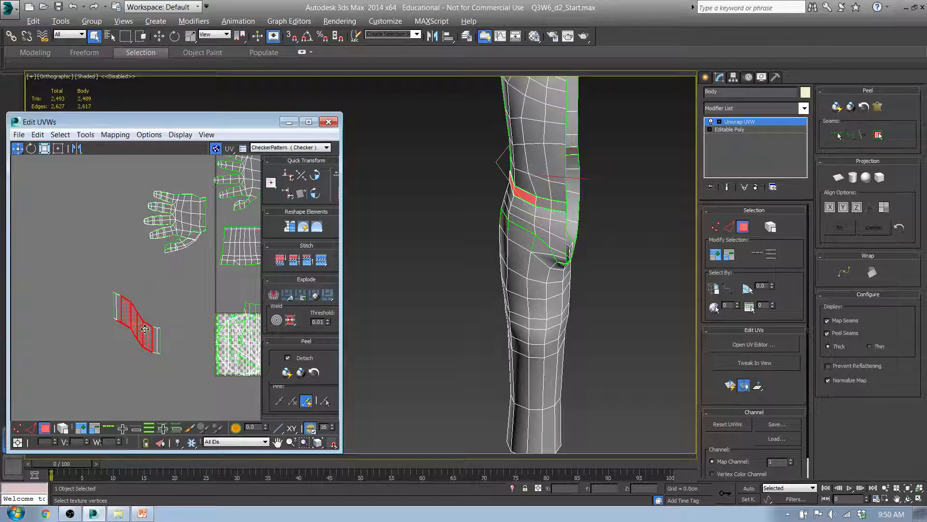
middle_click_drag(161, 357, 189, 295)
left_click_drag(163, 274, 121, 413)
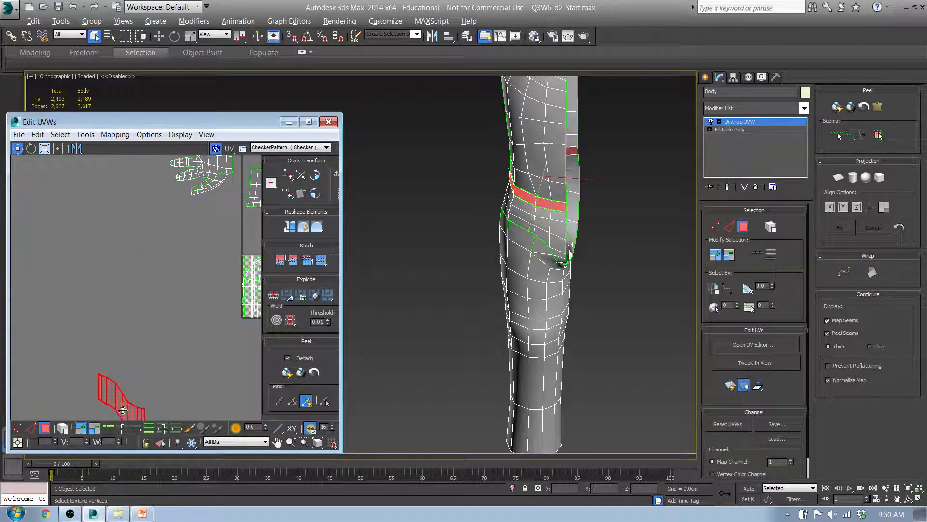
Step: Select the lower-body faces from just below the belt downwards with a selection box
middle_click_drag(535, 289, 642, 286, "alt")
middle_click_drag(599, 377, 541, 253)
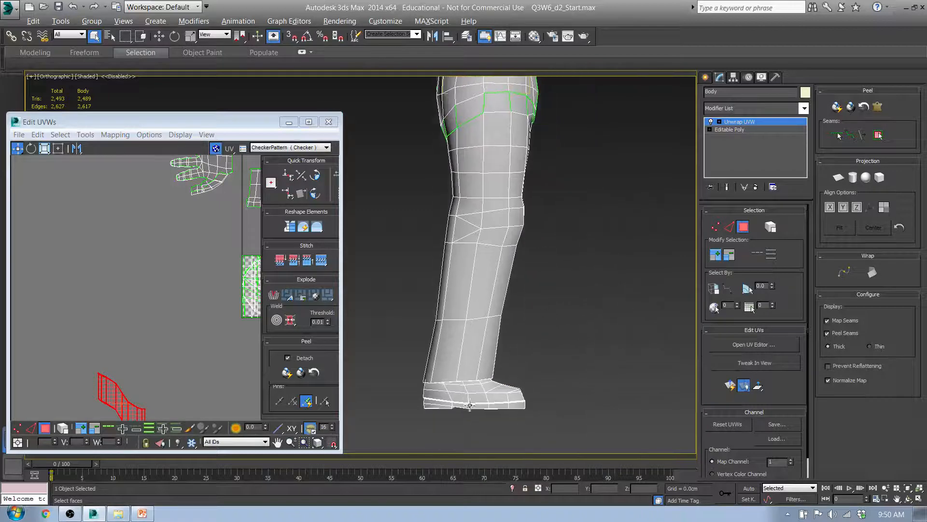
middle_click_drag(493, 202, 516, 223)
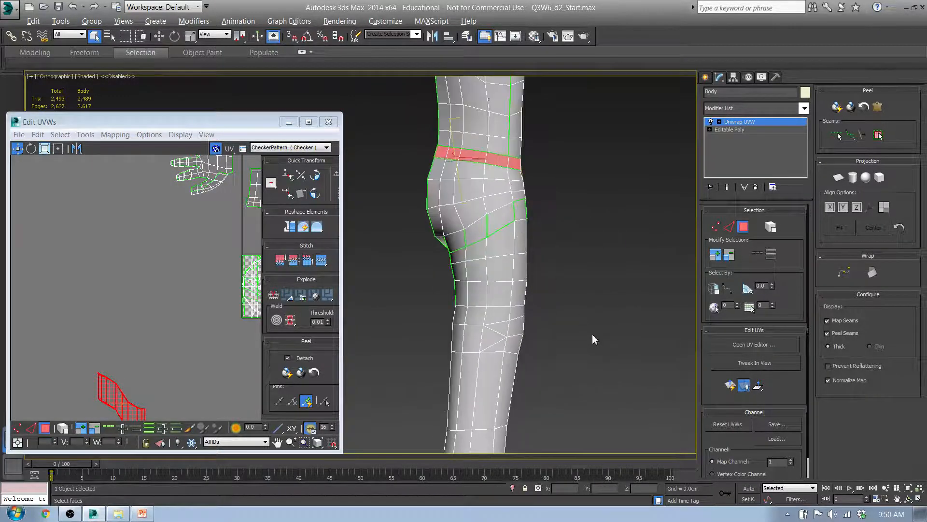
left_click_drag(412, 179, 411, 177)
middle_click_drag(570, 218, 451, 209, "alt")
scroll(529, 188, "up", 5)
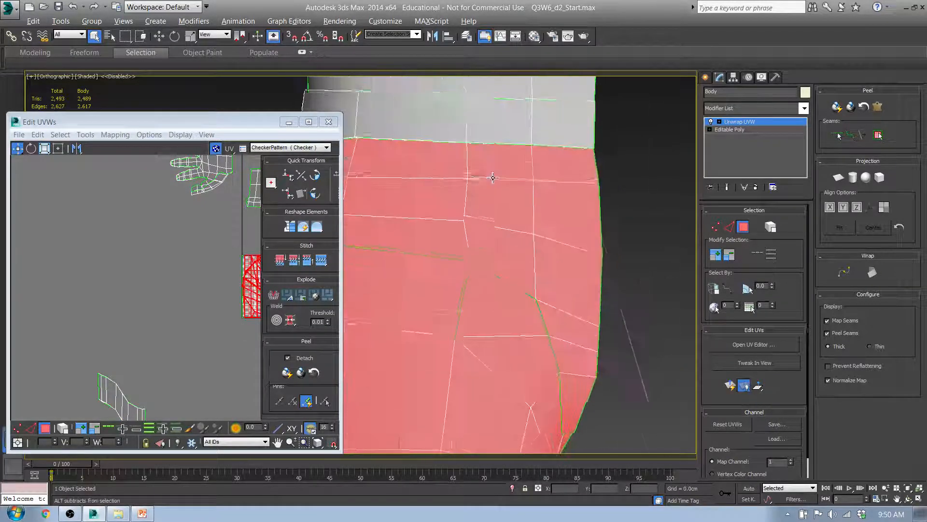
Step: Clear the face selection and, in wireframe display, box-select the hip faces starting directly below the belt
middle_click_drag(482, 203, 566, 269, "alt")
key("F3")
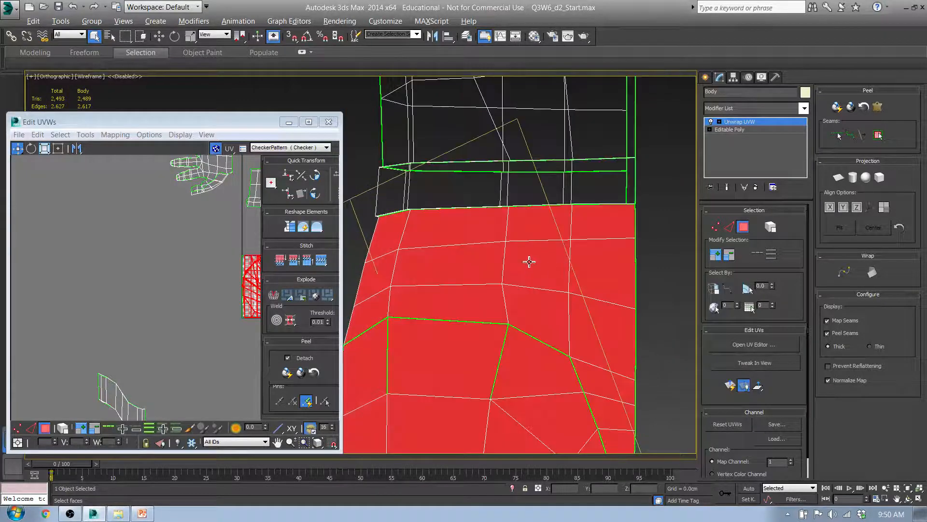
middle_click_drag(488, 265, 490, 289, "alt")
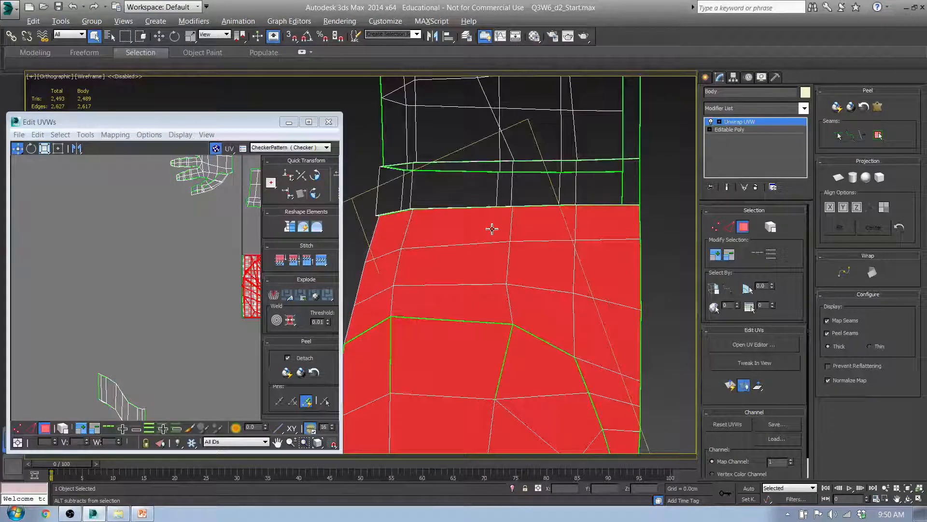
middle_click_drag(492, 228, 493, 232, "alt")
left_click(666, 337)
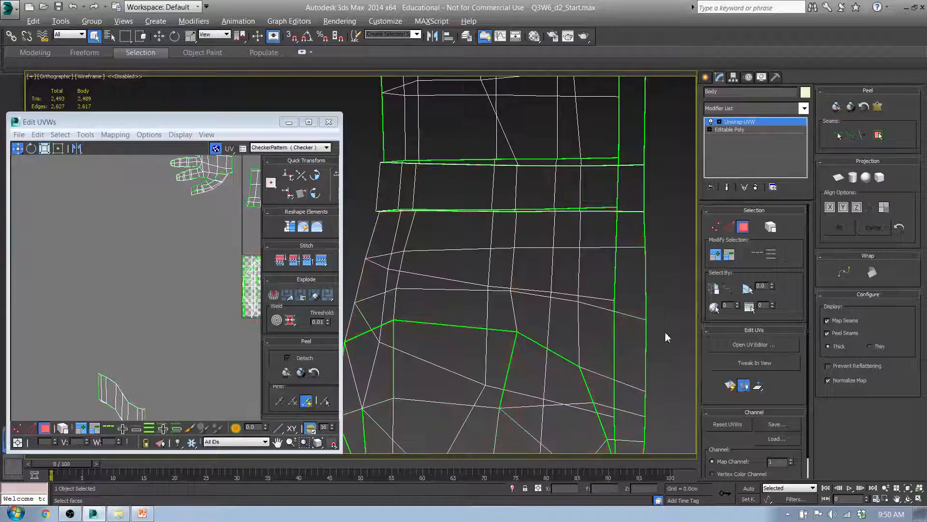
left_click_drag(356, 236, 362, 238)
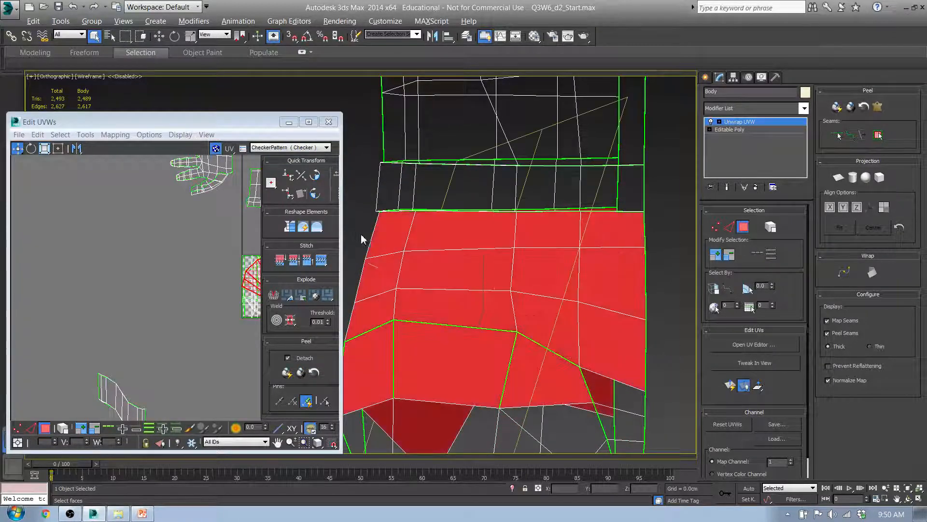
Step: Restore shaded display and add the remaining leg faces to the selection, from the hips down to the trouser hem
key("F3")
scroll(487, 319, "down", 1)
middle_click_drag(488, 315, 497, 263)
scroll(498, 265, "down", 4)
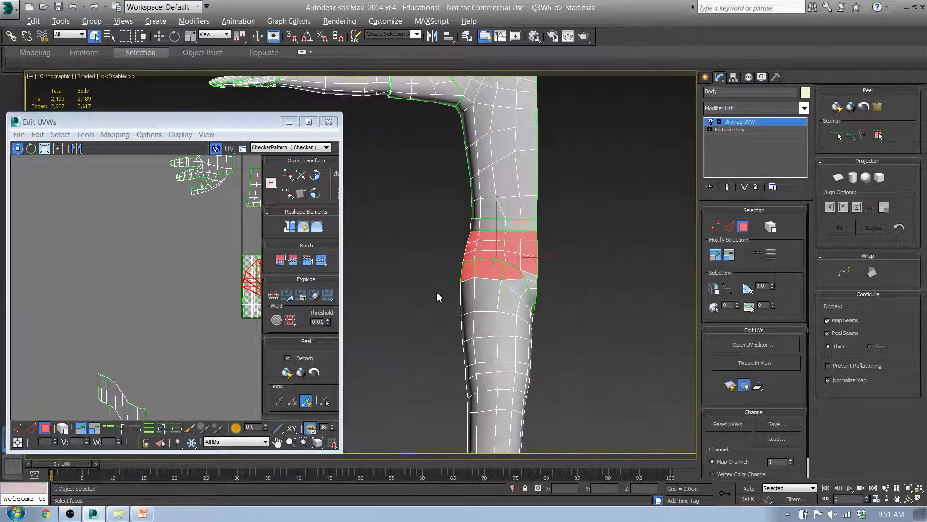
middle_click_drag(466, 331, 473, 229)
left_click_drag(600, 372, 599, 378, "ctrl")
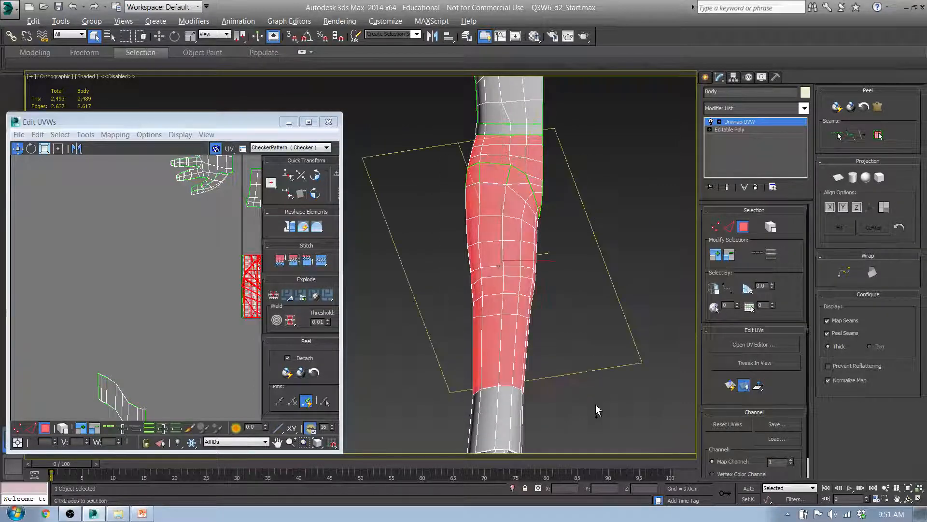
middle_click_drag(596, 404, 516, 279)
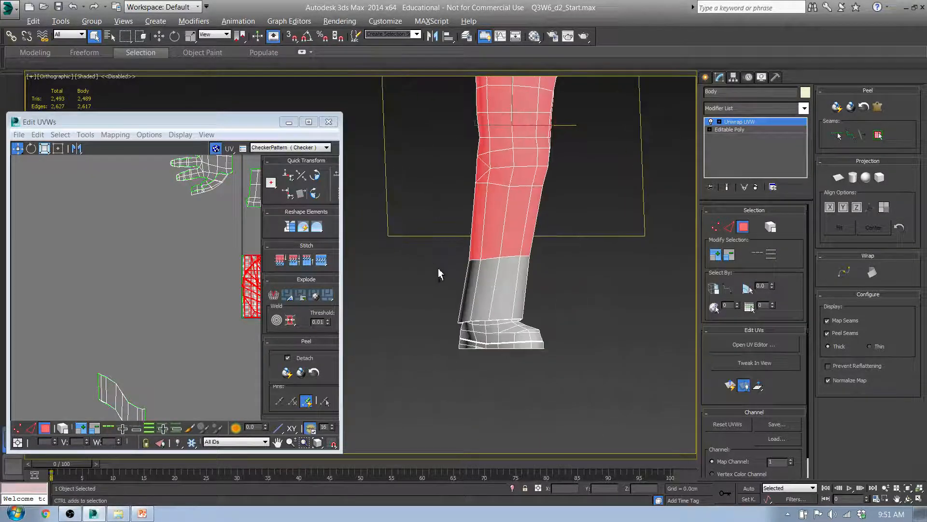
left_click_drag(583, 252, 583, 253, "ctrl")
middle_click_drag(582, 331, 531, 325, "alt")
scroll(477, 266, "up", 6)
scroll(493, 250, "down", 2)
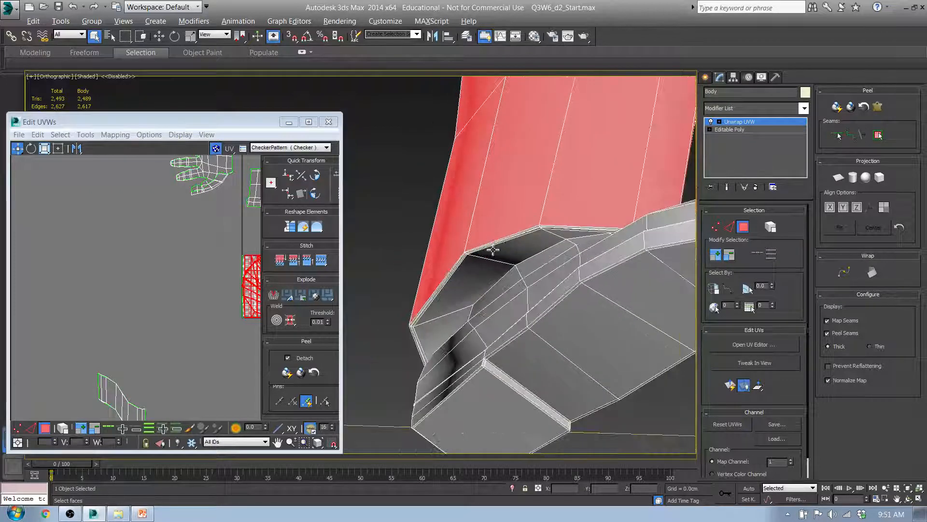
scroll(485, 256, "up", 5)
scroll(592, 236, "down", 6)
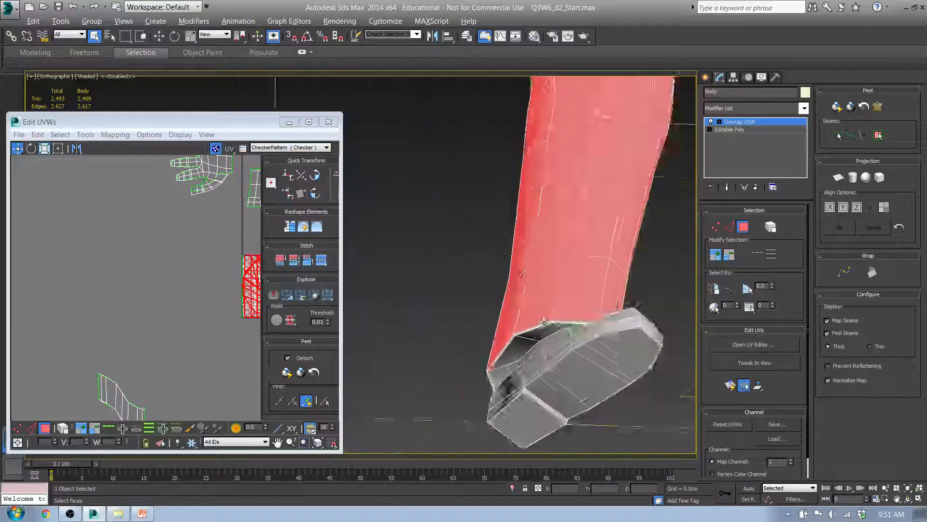
Step: Subtract any belt and shirt faces from the trouser selection with a box around the waist
middle_click_drag(562, 168, 434, 338)
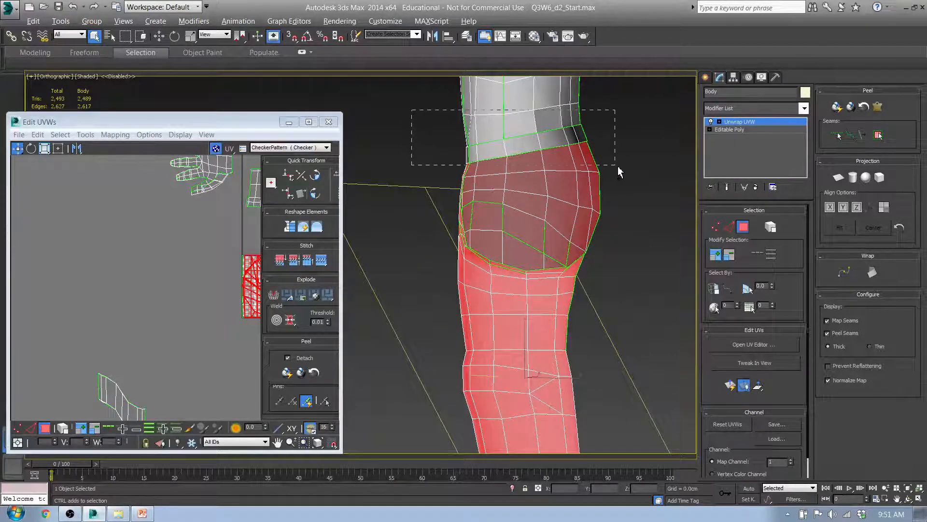
left_click_drag(618, 166, 619, 165)
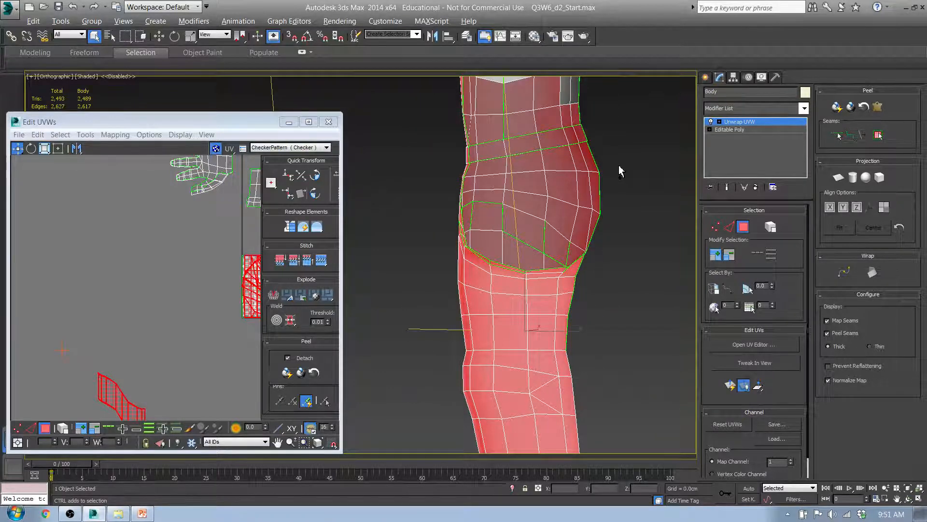
left_click(538, 146, "alt")
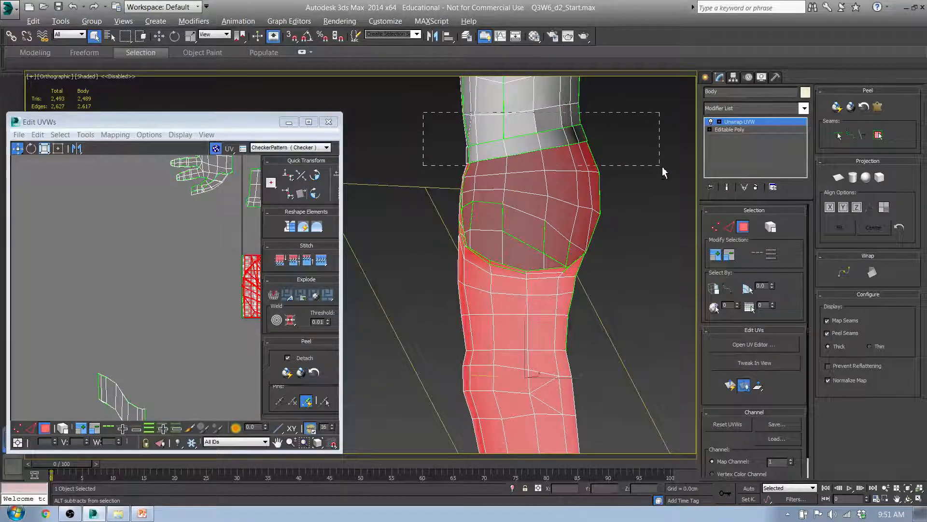
left_click_drag(663, 168, 662, 169, "alt")
Step: Grow the trouser face selection twice to take in the thin rim faces at the hem
middle_click_drag(623, 203, 617, 279, "alt")
middle_click_drag(563, 300, 563, 213)
scroll(562, 214, "down", 4)
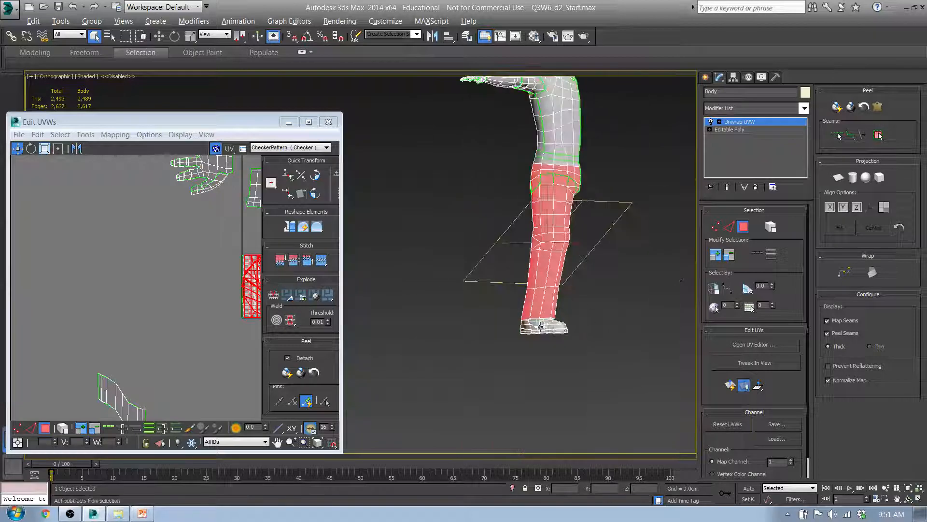
middle_click_drag(541, 327, 572, 347, "alt")
scroll(550, 314, "up", 4)
middle_click_drag(595, 237, 587, 375)
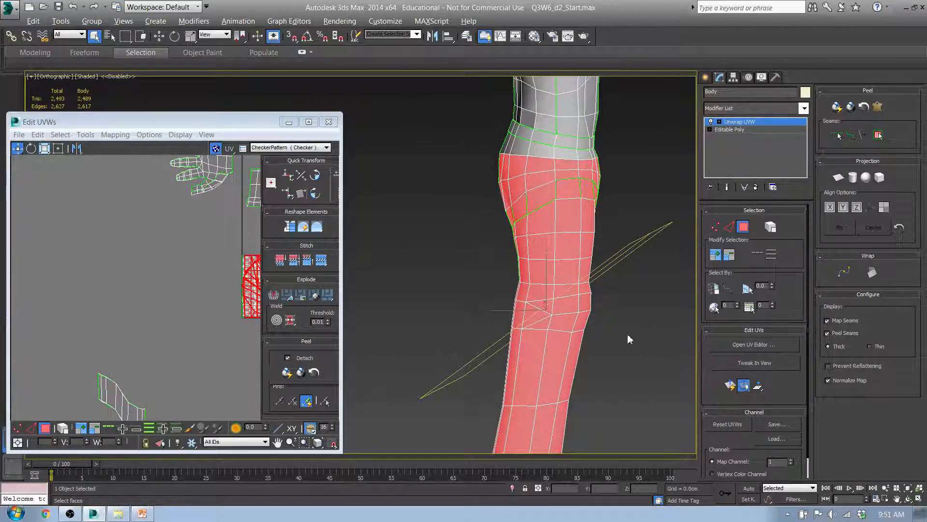
middle_click_drag(629, 340, 663, 321, "alt")
scroll(663, 321, "up", 6)
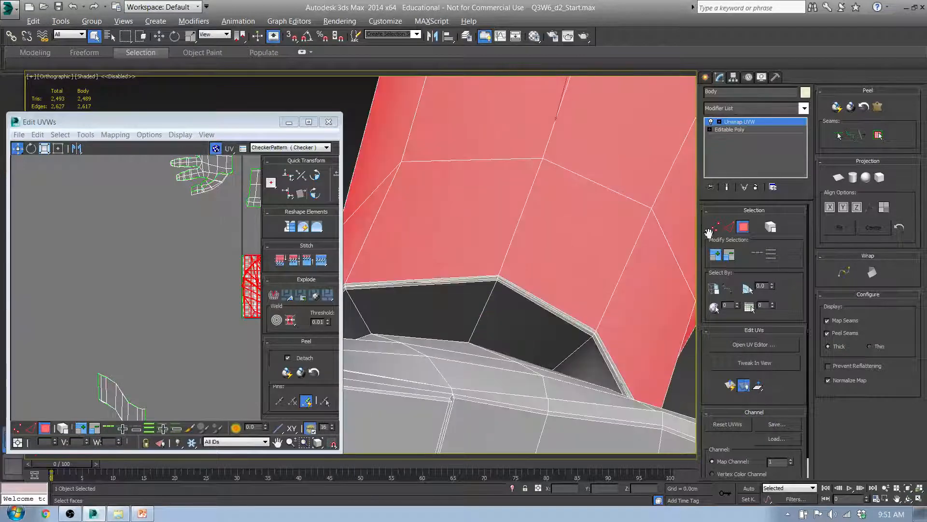
scroll(554, 308, "up", 3)
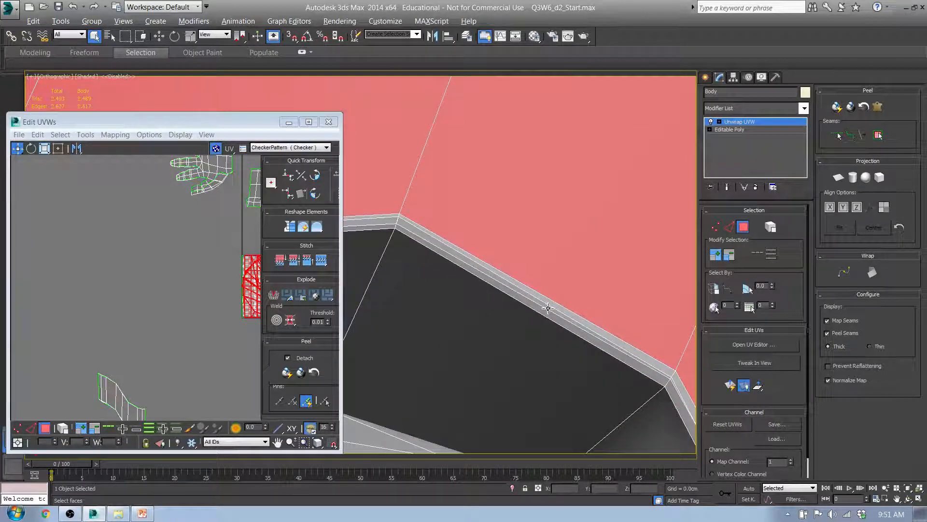
left_click(716, 256)
left_click(716, 256)
Step: Examine the upper boundary of the trouser selection where it meets the belt
scroll(542, 269, "down", 6)
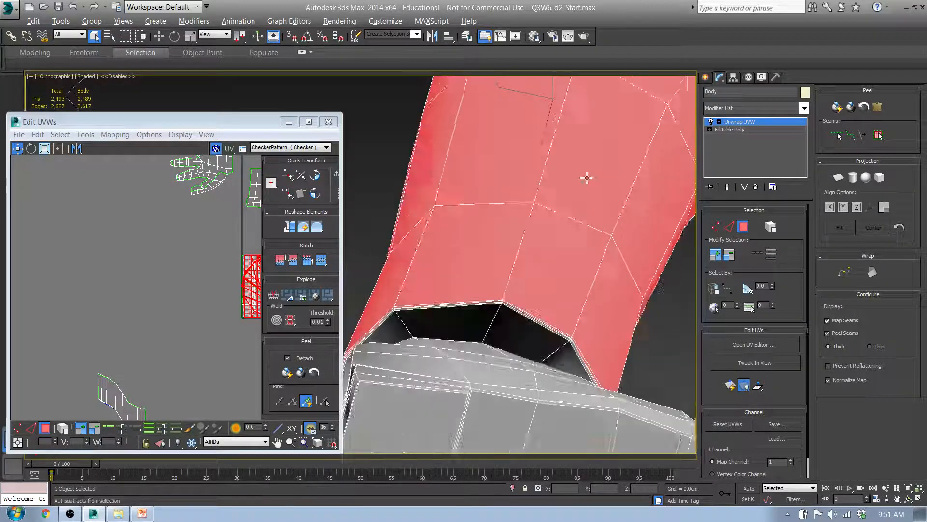
middle_click_drag(586, 178, 549, 389)
scroll(548, 389, "down", 5)
scroll(515, 257, "up", 6)
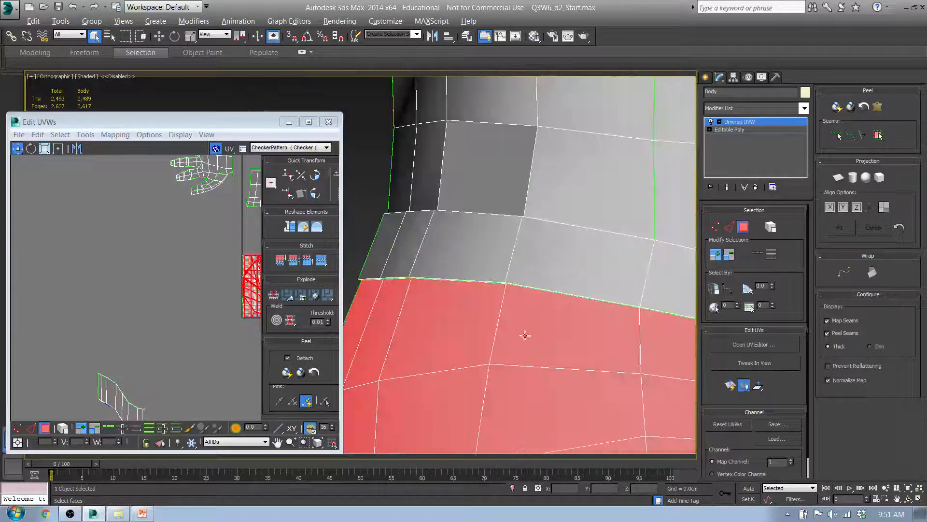
scroll(526, 336, "up", 10)
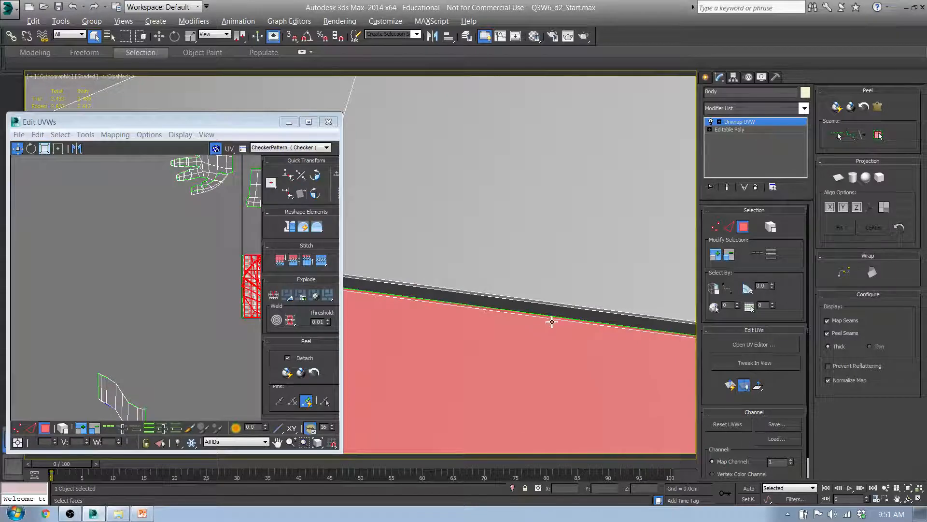
scroll(551, 322, "up", 4)
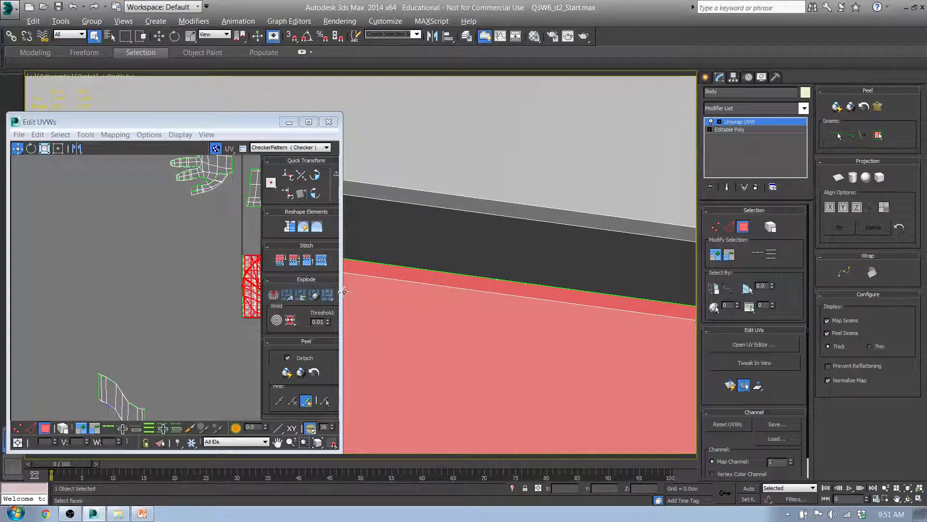
scroll(218, 326, "down", 4)
middle_click_drag(540, 415, 540, 259)
scroll(549, 291, "down", 12)
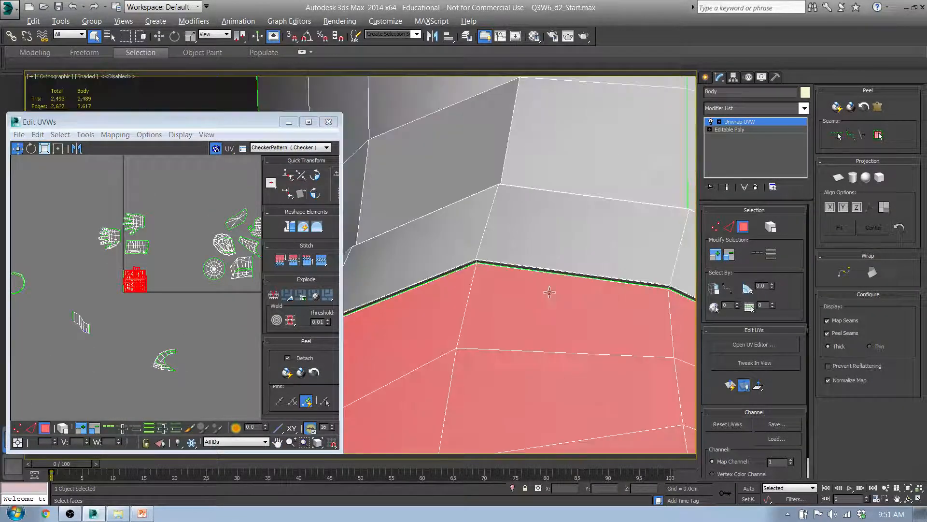
middle_click_drag(550, 367, 550, 207)
Step: Apply a cylindrical map to the trouser faces, aligned to the Z axis, and fit its direction with Best Align
scroll(551, 208, "down", 5)
middle_click_drag(524, 377, 572, 351, "alt")
left_click(853, 178)
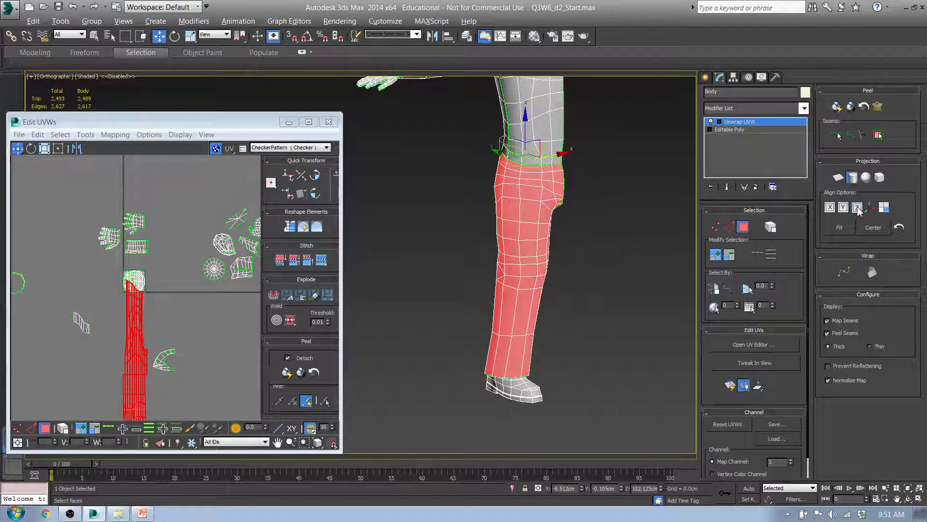
left_click(857, 208)
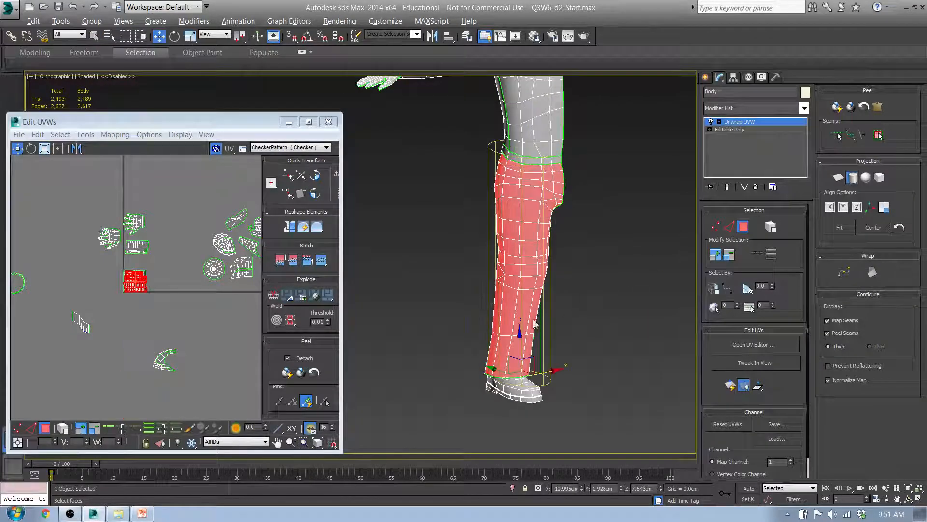
left_click(870, 211)
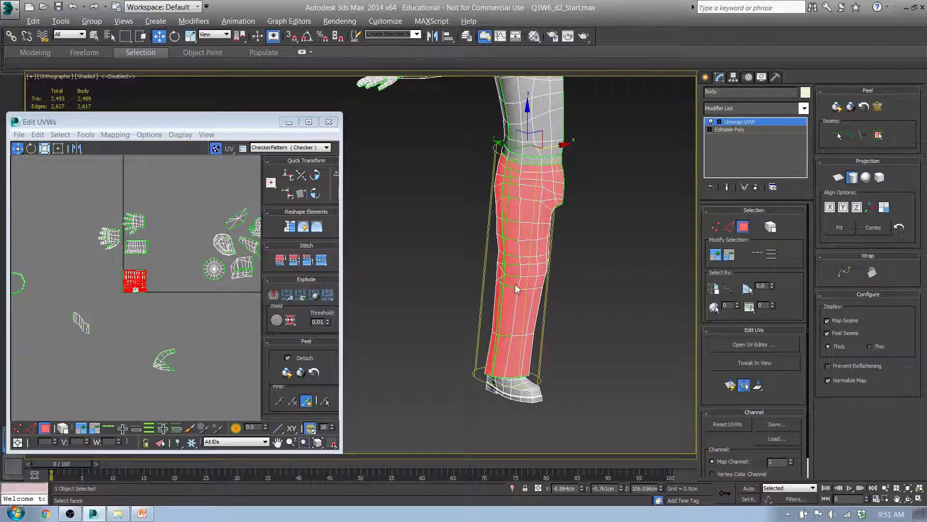
Step: Finish the cylindrical map and move the trouser shell off the shells stacked in the texture square's corner
scroll(145, 290, "up", 6)
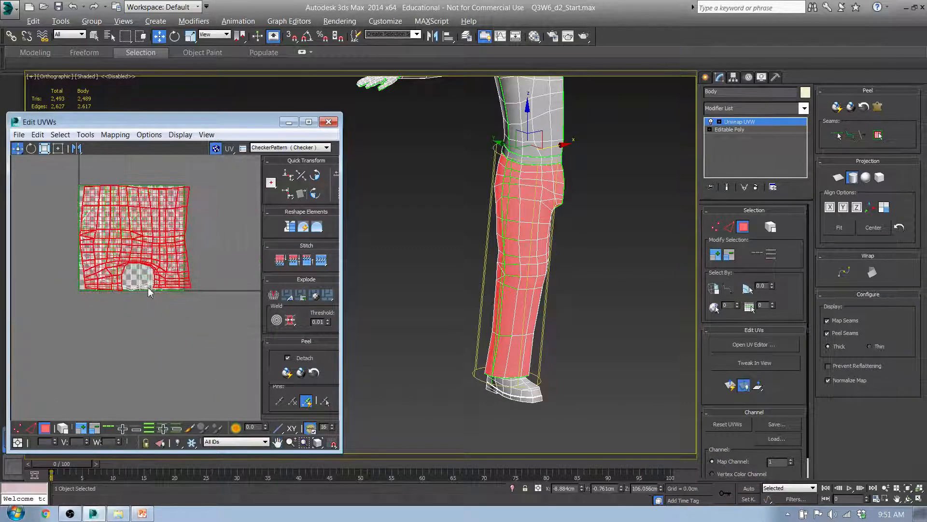
scroll(149, 291, "up", 5)
scroll(128, 345, "down", 5)
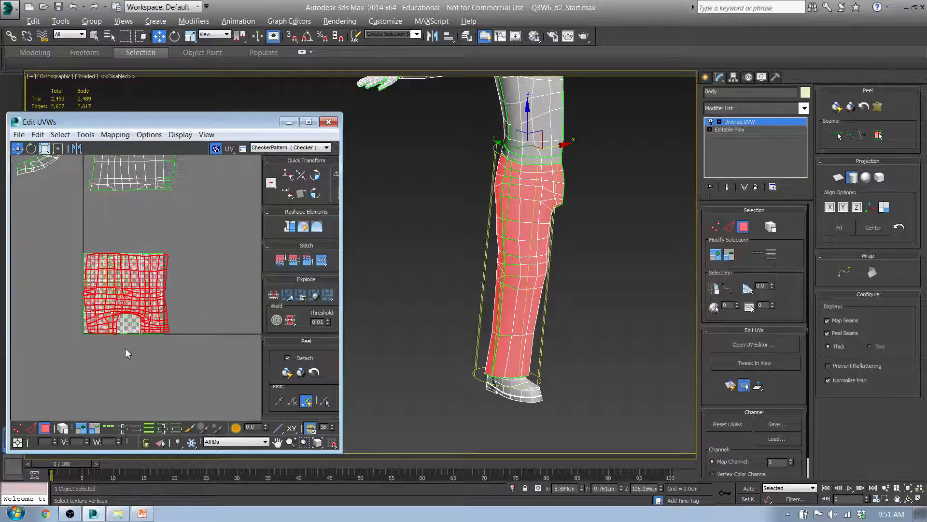
left_click(44, 431)
left_click(43, 431)
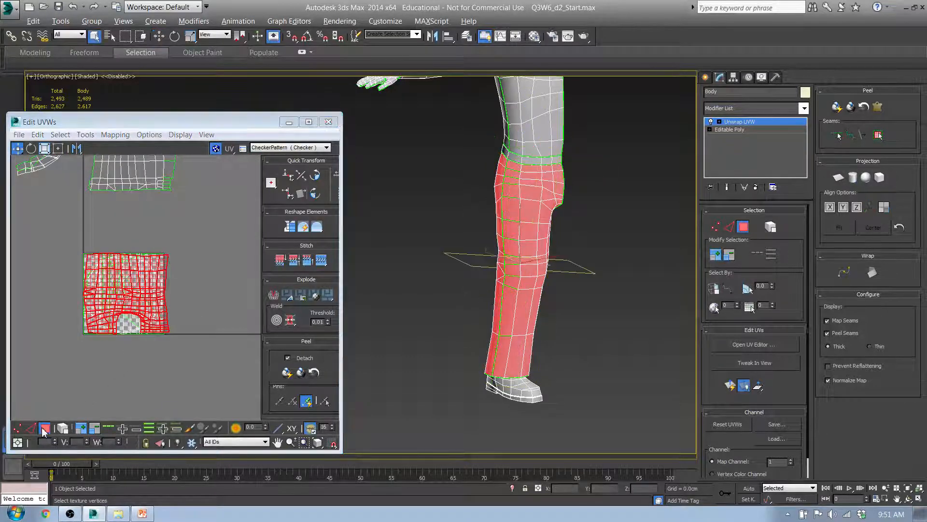
left_click_drag(140, 282, 242, 252)
middle_click_drag(209, 277, 138, 325)
Step: Select the whole trouser shell and move it out of the texture square, beside the belt shell
left_click_drag(158, 253, 206, 288)
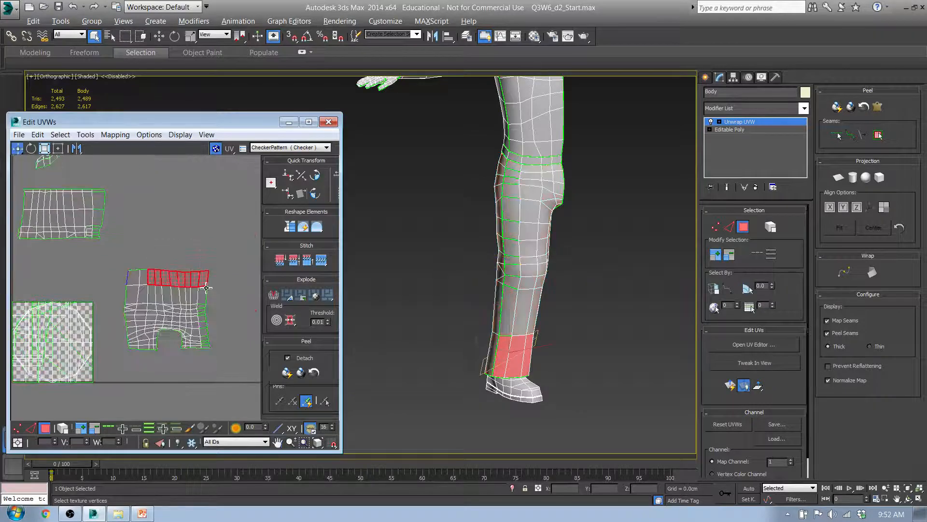
left_click_drag(233, 383, 233, 383)
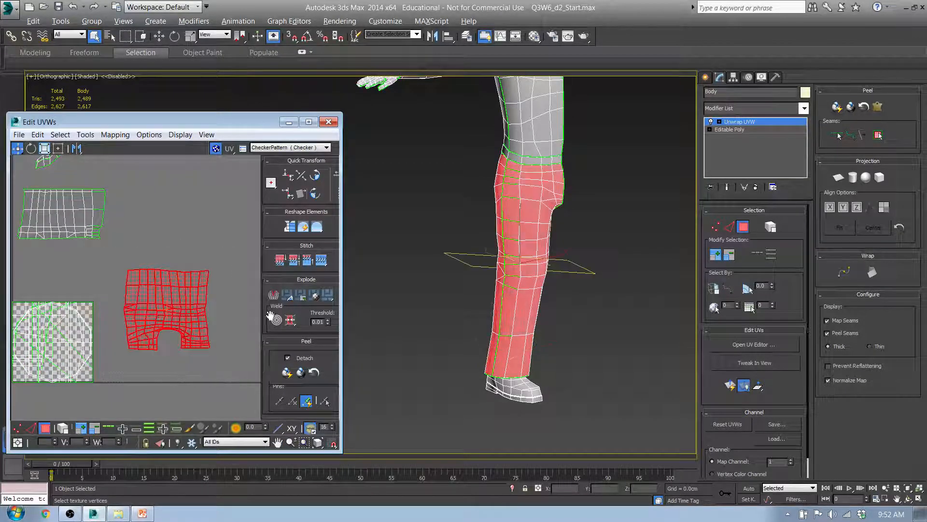
scroll(164, 287, "down", 5)
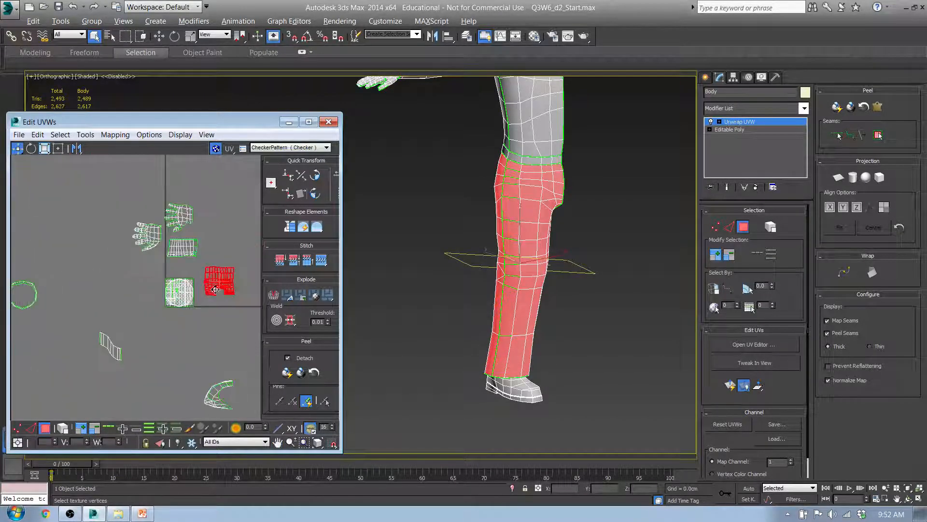
left_click_drag(216, 289, 167, 371)
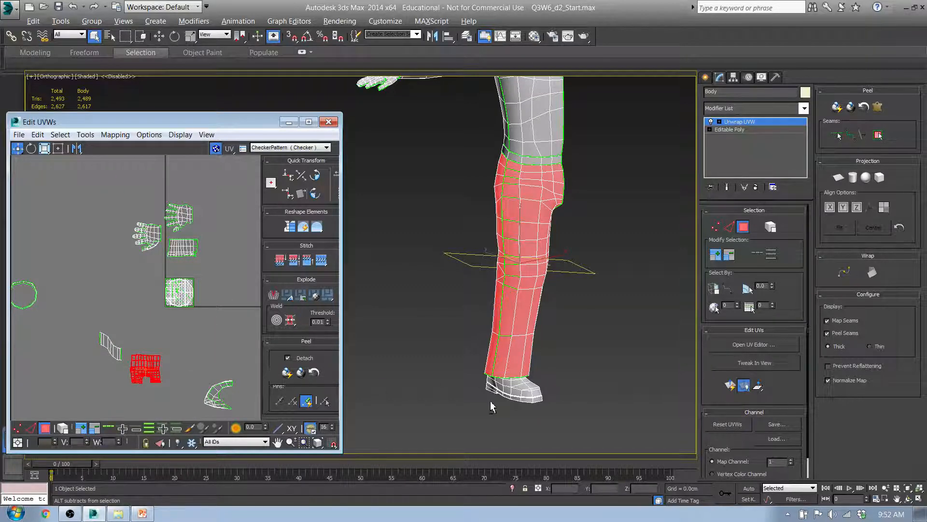
Step: Start a new cylindrical map on the trouser faces and prepare its gizmo for rotation
middle_click_drag(491, 407, 517, 403, "alt")
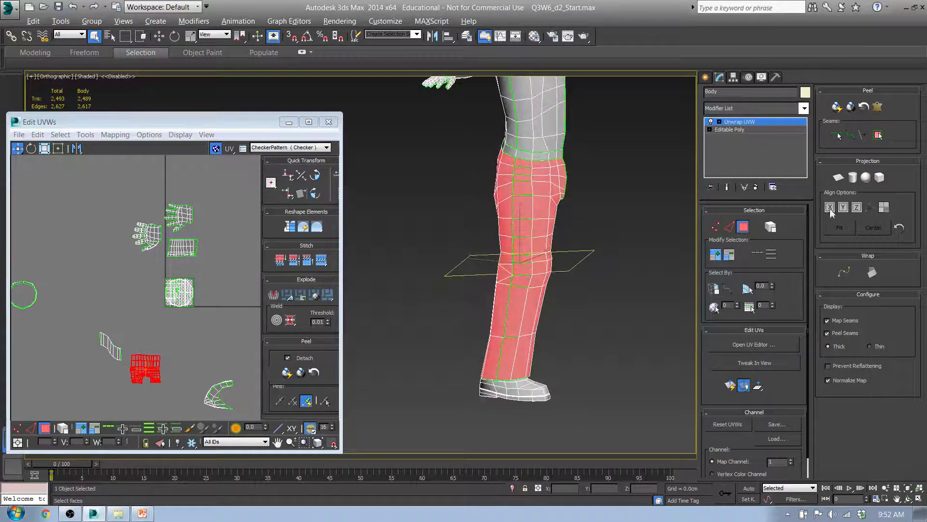
left_click(853, 179)
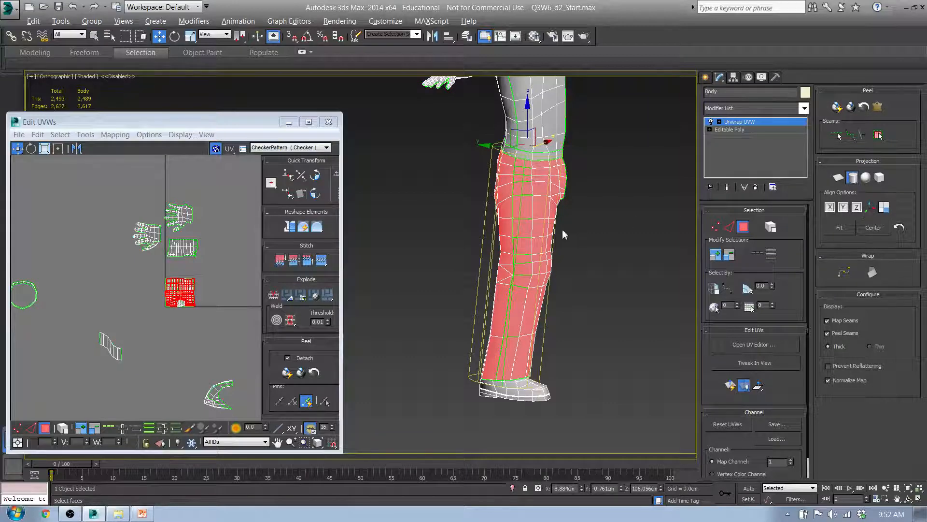
key("e")
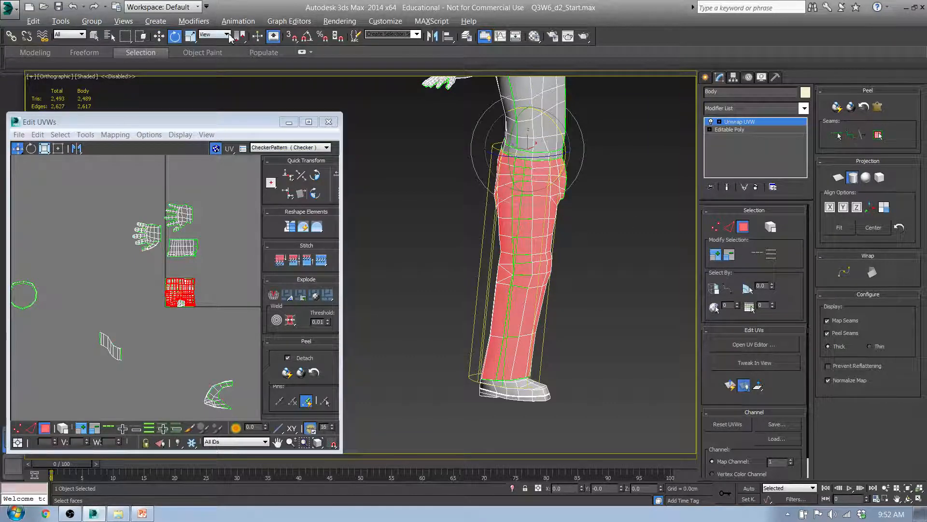
Step: Try to rotate the trousers' cylindrical gizmo in World coordinates to reposition the seam
left_click(227, 35)
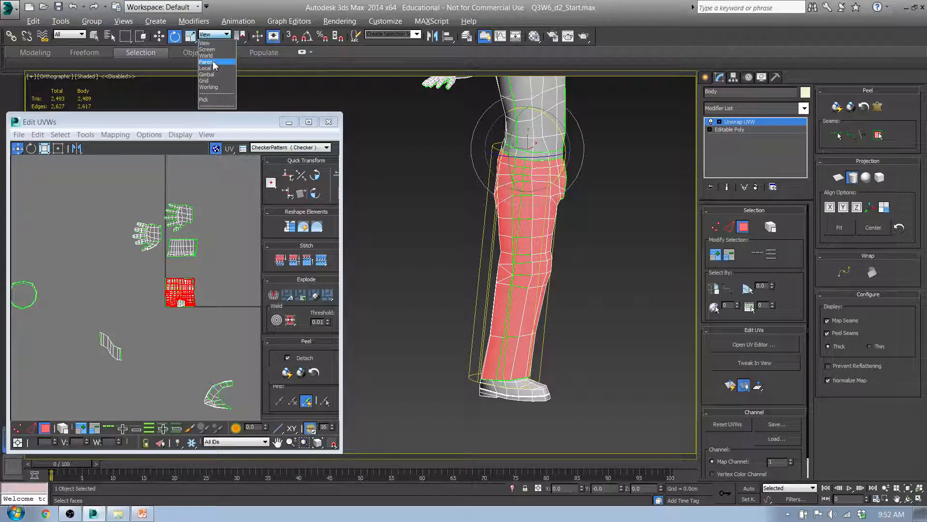
left_click(206, 55)
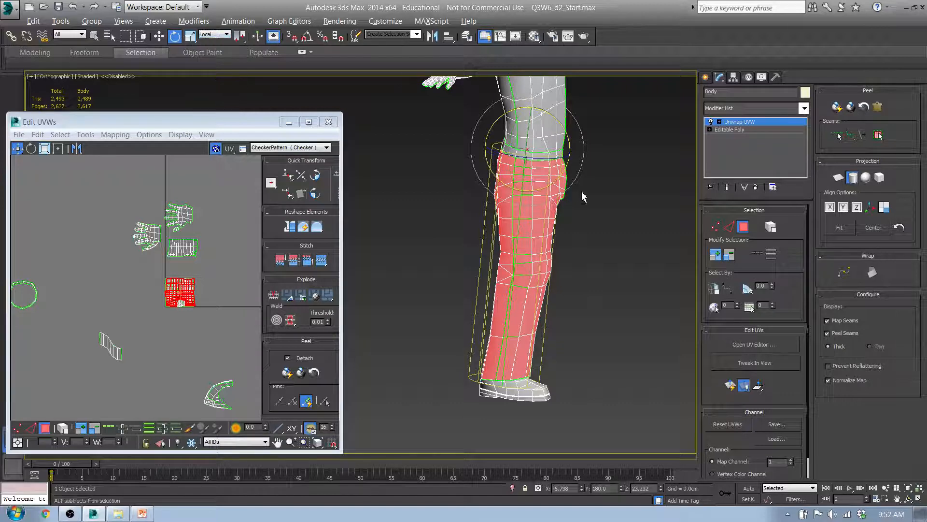
left_click_drag(582, 196, 382, 164)
mouse_move(534, 249)
middle_mouse_down("alt")
mouse_move(465, 252)
mouse_move(549, 253)
middle_mouse_up("alt")
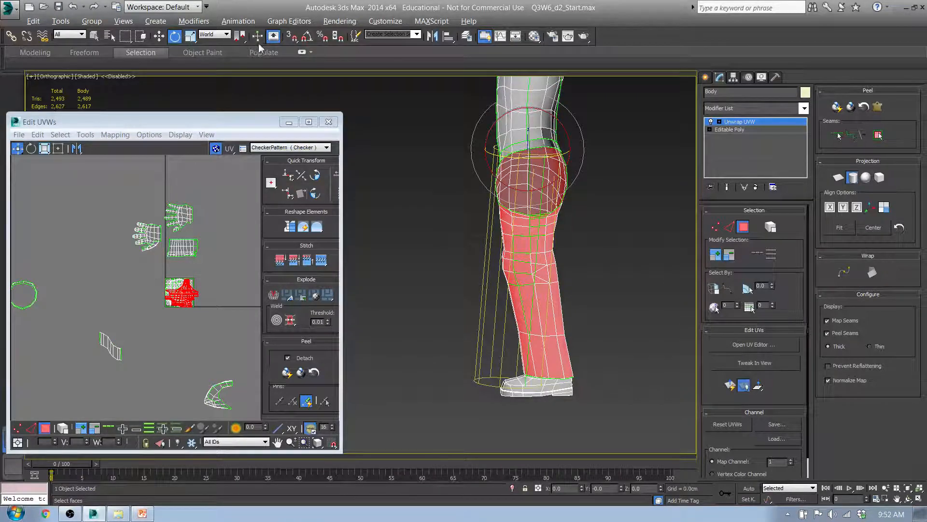
Step: Refit the cylindrical map with Best Align and rotate its gizmo in Local coordinates to put the seam on the inner leg
left_click(870, 209)
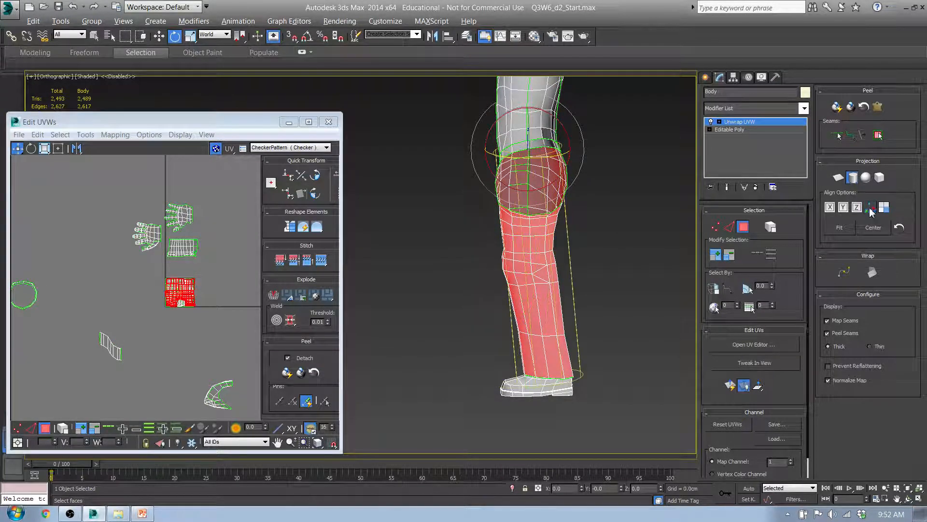
left_click(223, 35)
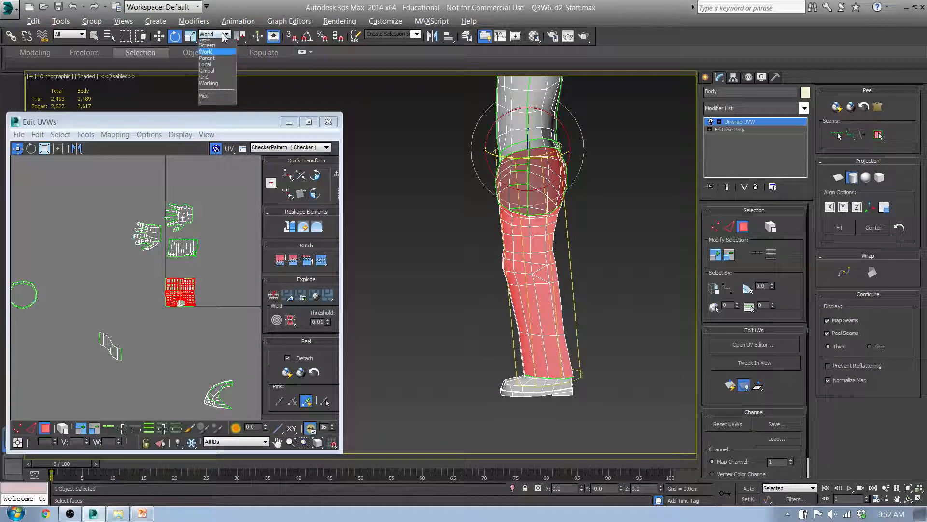
left_click(208, 68)
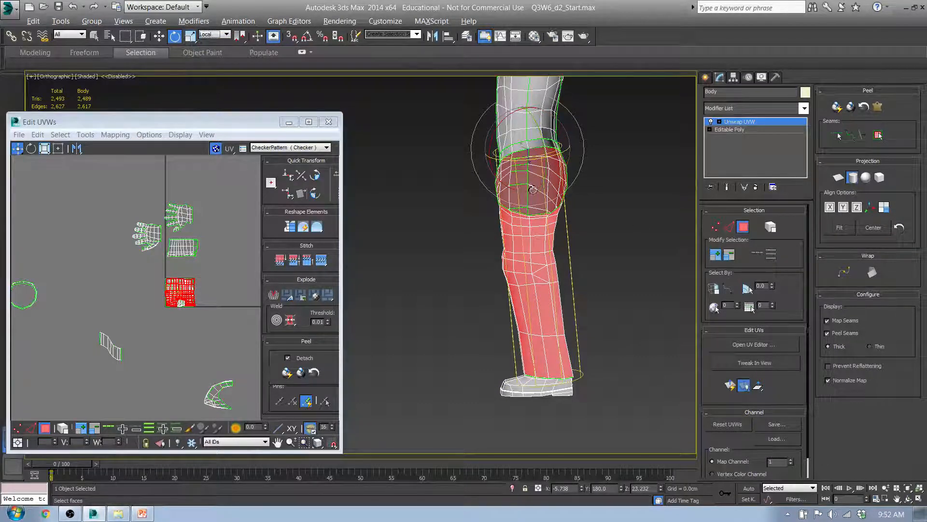
left_click_drag(564, 157, 350, 174)
middle_click_drag(372, 187, 563, 249, "alt")
scroll(542, 271, "up", 5)
scroll(563, 249, "down", 4)
mouse_move(498, 279)
middle_mouse_down("alt")
mouse_move(598, 278)
mouse_move(488, 279)
middle_mouse_up("alt")
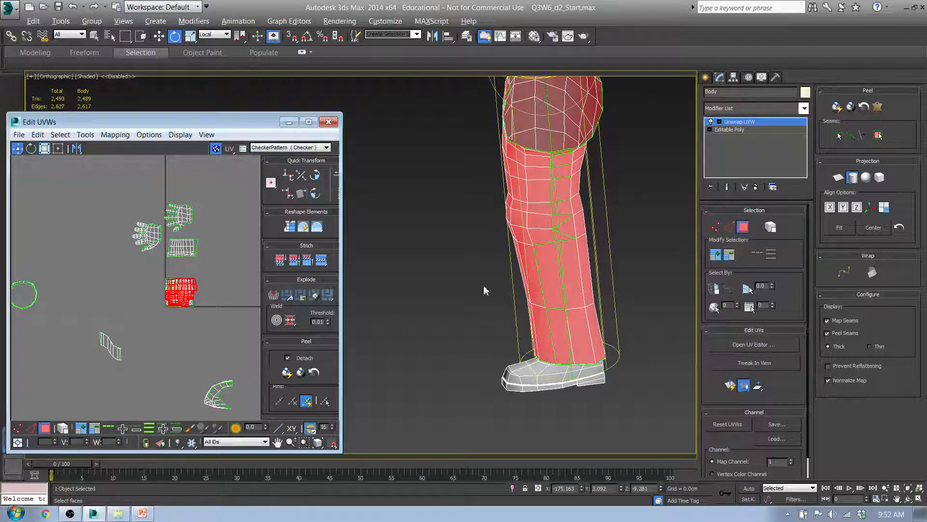
middle_click_drag(592, 173, 598, 244, "alt")
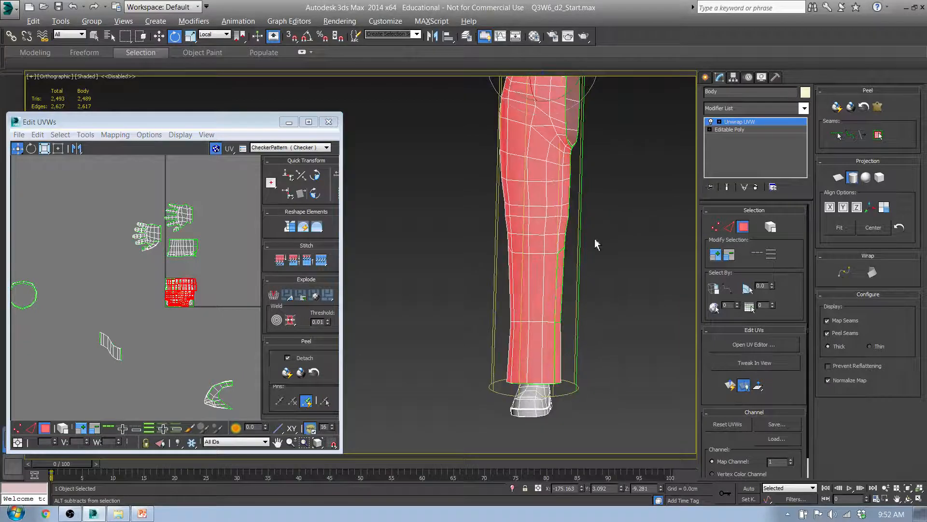
Step: Finish the cylindrical map and move the trouser shell out of the texture square, beside the belt shell
left_click(45, 428)
left_click_drag(185, 296, 94, 366)
middle_click_drag(138, 377, 169, 306)
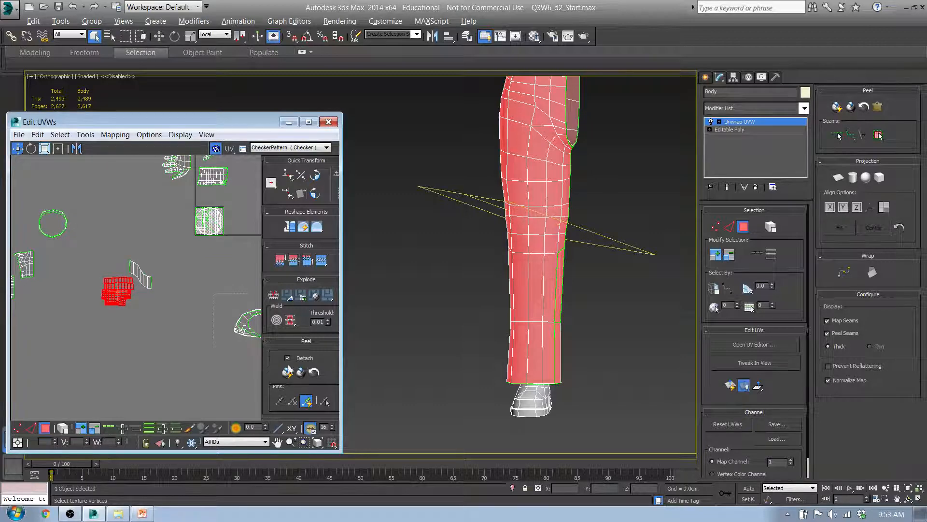
Step: Move the curved shell and the ring-shaped shell over to the other loose shells far outside the texture square
left_click(248, 321)
left_click_drag(248, 320, 50, 237)
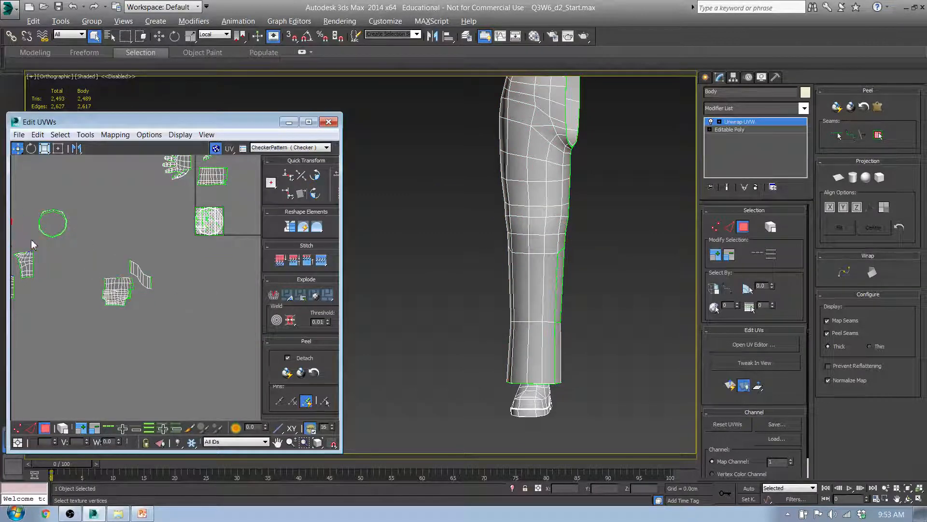
middle_click_drag(52, 245, 137, 251)
left_click_drag(110, 201, 166, 242)
left_click(145, 227)
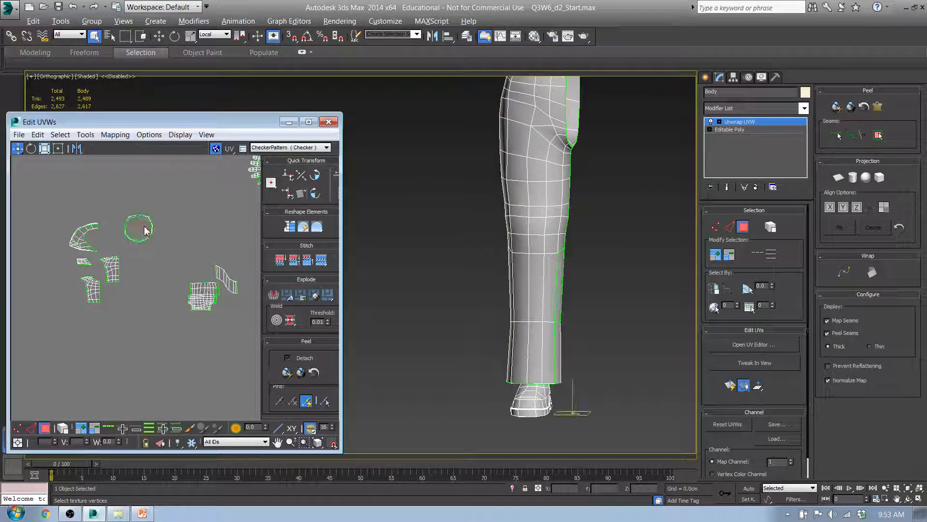
left_click_drag(122, 218, 165, 249)
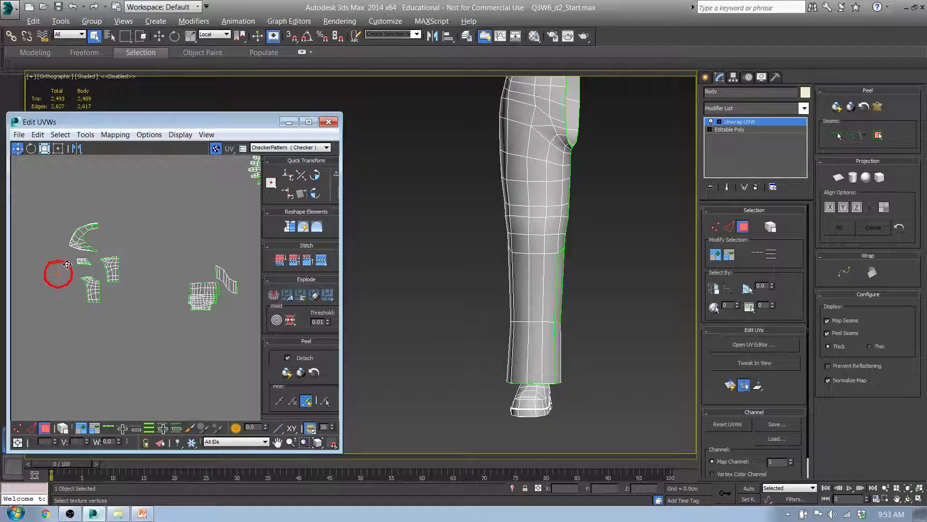
Step: Select the trouser and belt shells together and move them just below the corner of the texture square
middle_click_drag(209, 274, 96, 304)
left_click_drag(137, 363, 138, 363)
left_click_drag(118, 317, 190, 321)
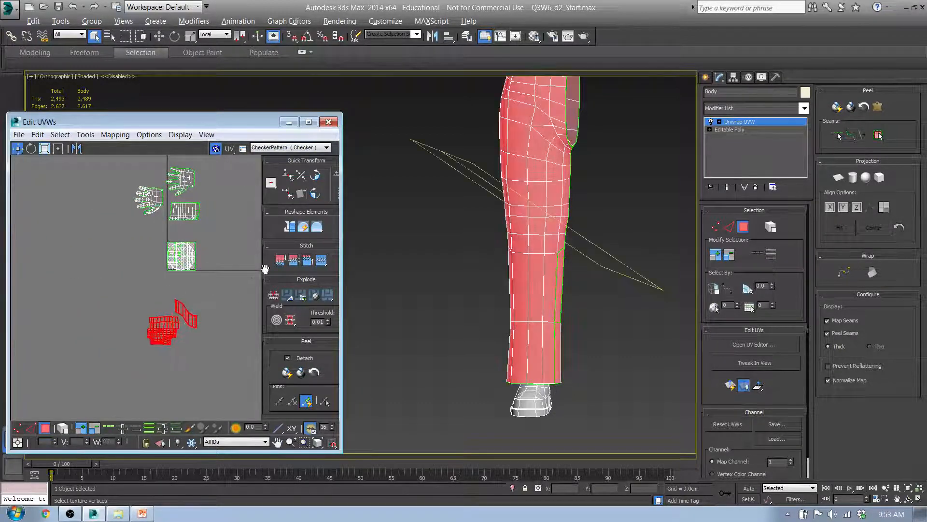
Step: Select the underside faces of the trouser cuff along one side of the shoe
middle_click_drag(503, 365, 467, 337)
scroll(515, 354, "up", 6)
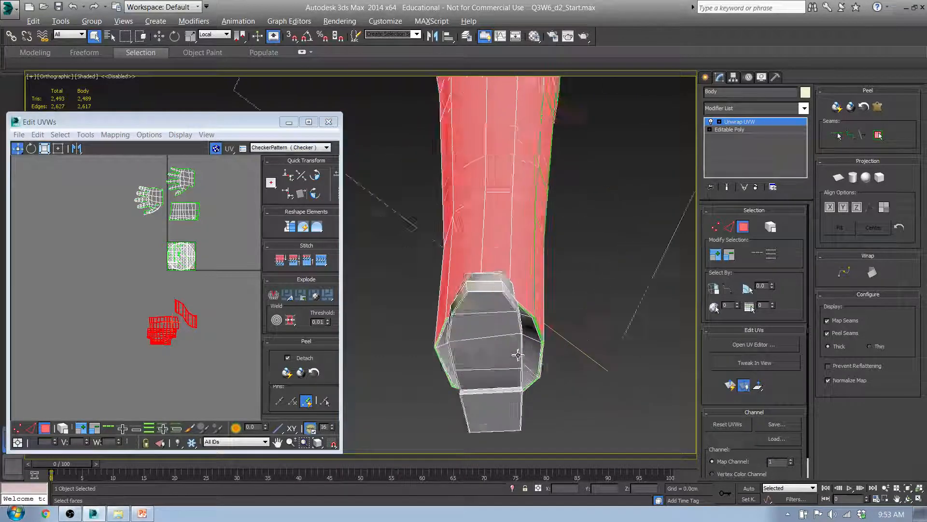
middle_click_drag(545, 361, 568, 316, "alt")
scroll(591, 310, "up", 6)
left_click(453, 210)
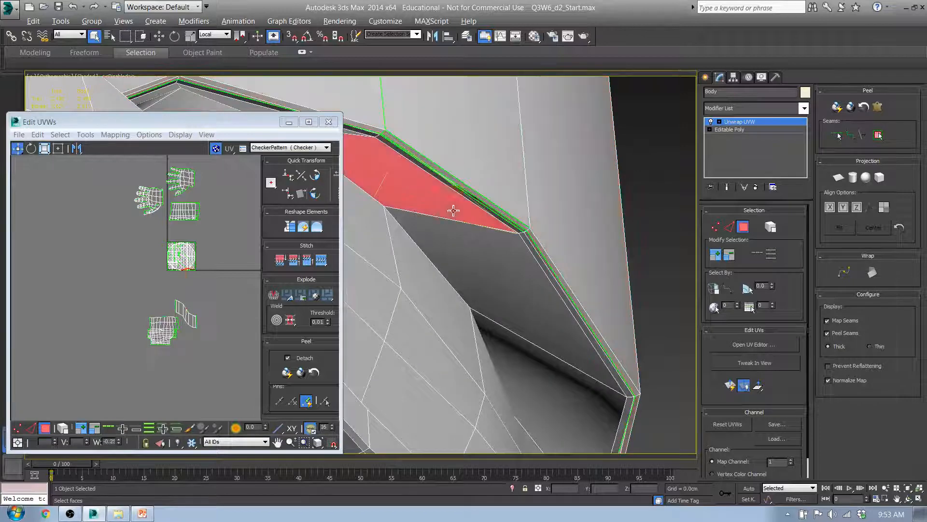
left_click(510, 293, "ctrl")
left_click(520, 373, "ctrl")
Step: Add the cuff's underside faces on the other side of the shoe to the selection
middle_click_drag(465, 350, 512, 337, "alt")
scroll(561, 337, "down", 5)
left_click(448, 288, "ctrl")
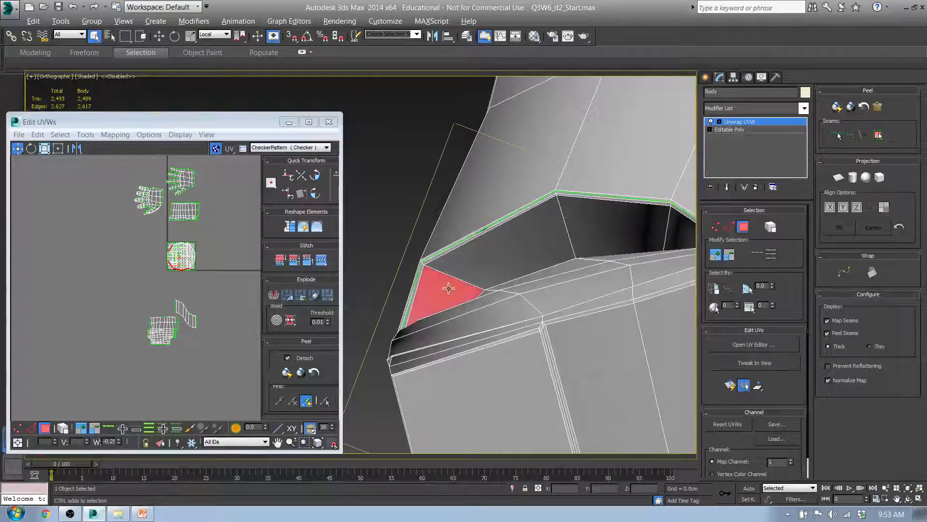
left_click(512, 258, "ctrl")
left_click(611, 234, "ctrl")
left_click(683, 245, "ctrl")
Step: Add the remaining hidden underside faces around the shoe to complete the ring inside the trouser cuff
middle_click_drag(451, 310, 537, 301, "alt")
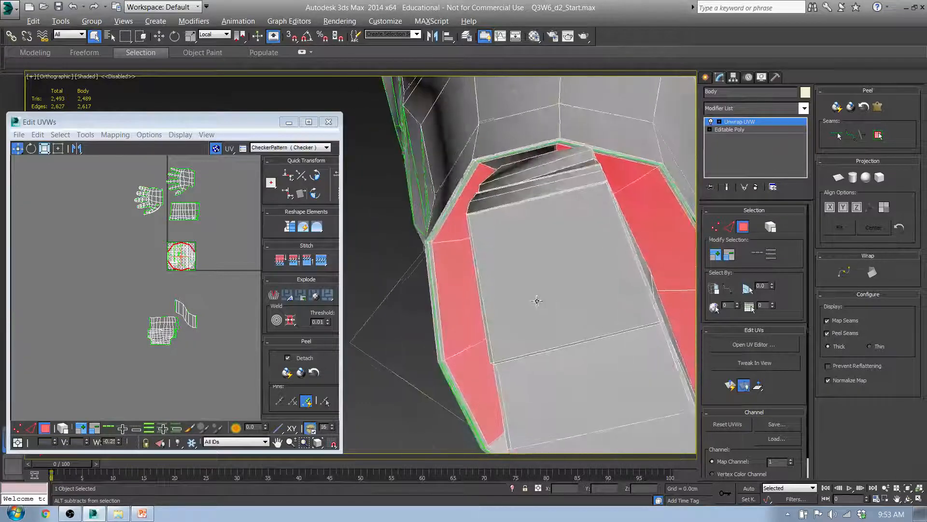
left_click(501, 170, "ctrl")
middle_click_drag(501, 170, 536, 269, "alt")
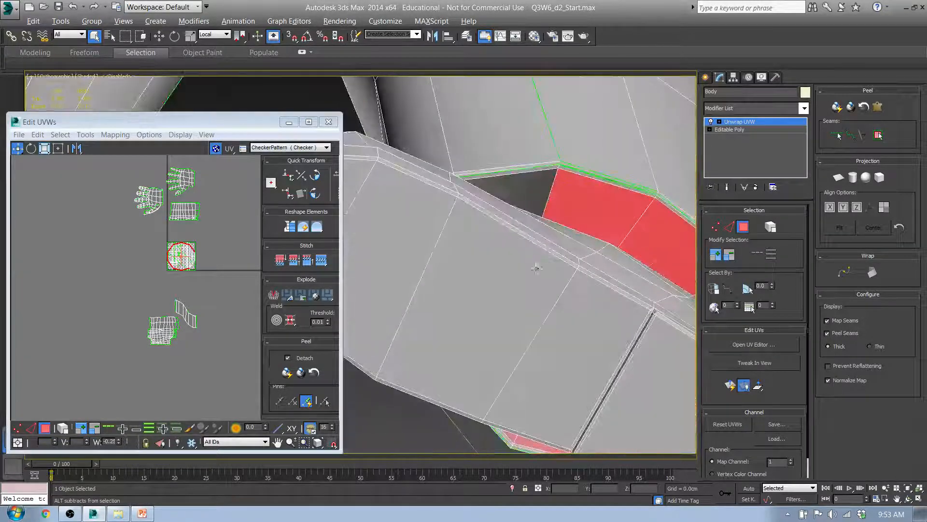
left_click(519, 200, "ctrl")
middle_click_drag(513, 198, 556, 268, "alt")
left_click(411, 299, "ctrl")
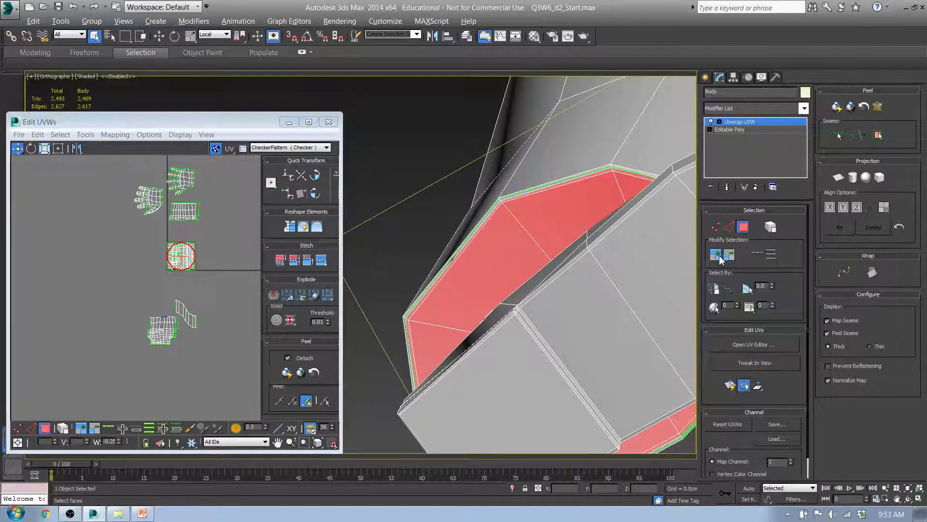
Step: Grow the cuff selection by one ring and deselect the shoe faces it picked up along the first side
left_click(717, 257)
middle_click_drag(582, 256, 442, 276, "alt")
left_click(516, 313, "alt")
left_click(560, 310, "alt")
left_click(551, 284, "alt")
left_click(502, 281, "alt")
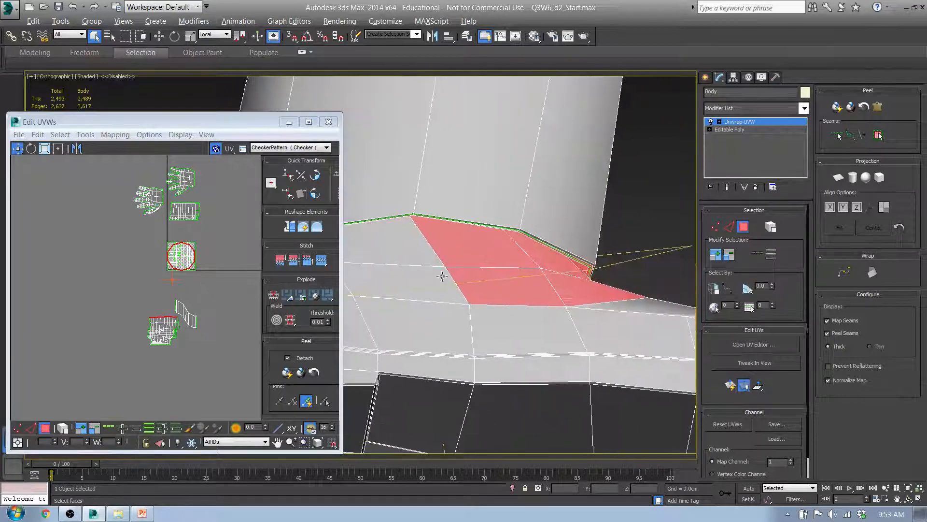
left_click(503, 290, "alt")
left_click(503, 260, "alt")
left_click(546, 257, "alt")
left_click(587, 291, "alt")
Step: Deselect the remaining shoe faces around the ankle and heel, keeping only the trouser cuff faces
middle_click_drag(613, 299, 457, 307, "alt")
left_click(447, 293, "alt")
left_click(483, 280, "alt")
left_click(489, 312, "alt")
left_click(459, 268, "alt")
left_click(508, 264, "alt")
left_click(510, 284, "alt")
left_click(466, 294, "alt")
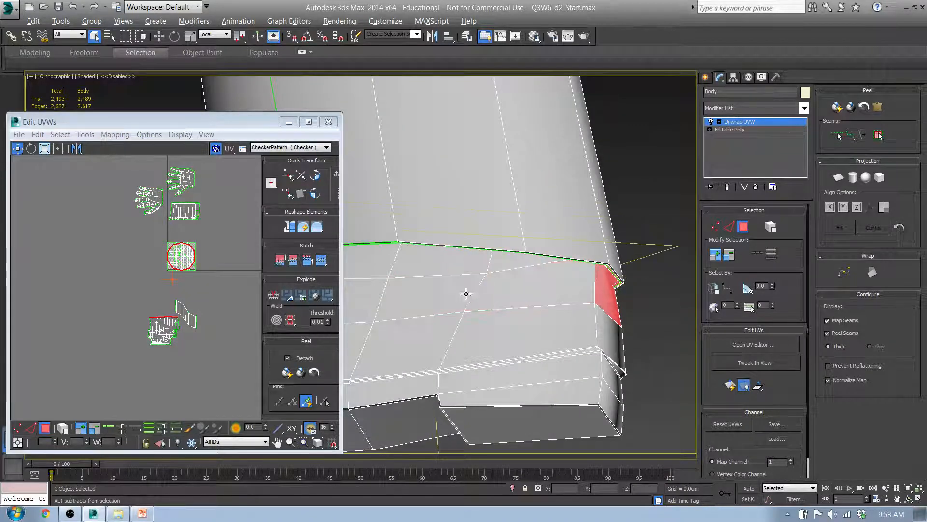
left_click(613, 302, "alt")
Step: Planar-map the cuff underside faces along the Z axis and move their shell below the trouser shell
middle_click_drag(634, 316, 618, 293, "alt")
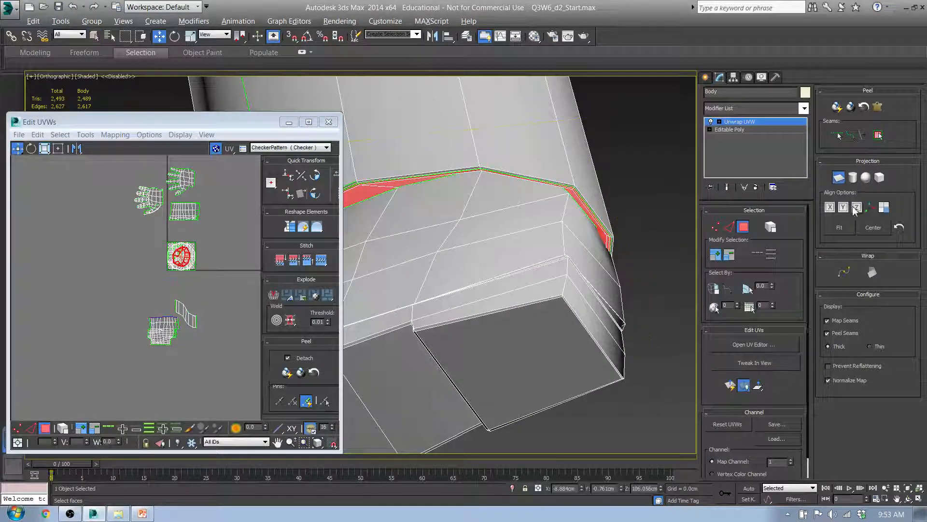
left_click(839, 178)
left_click(45, 428)
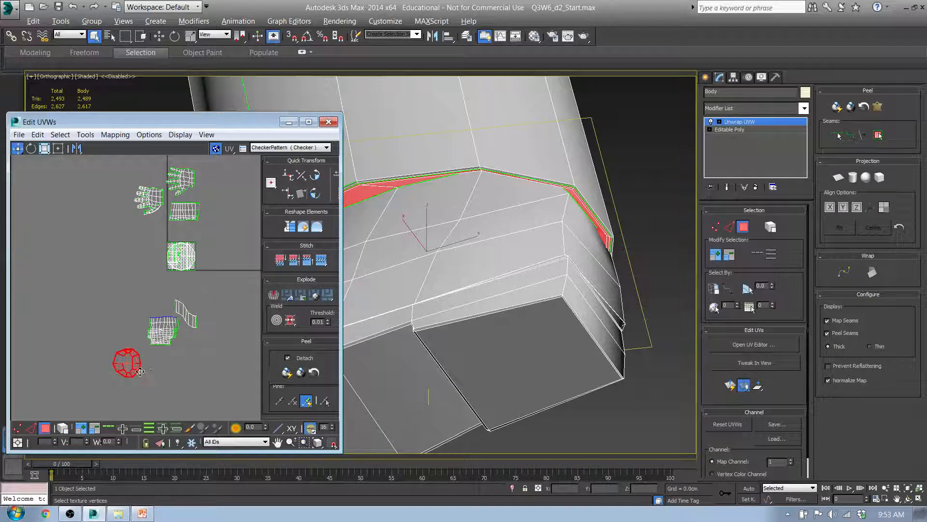
scroll(121, 366, "up", 5)
Step: Add the missed cuff face, planar-map the completed cuff selection and place its shell below the trouser shell
middle_click_drag(518, 286, 513, 164, "alt")
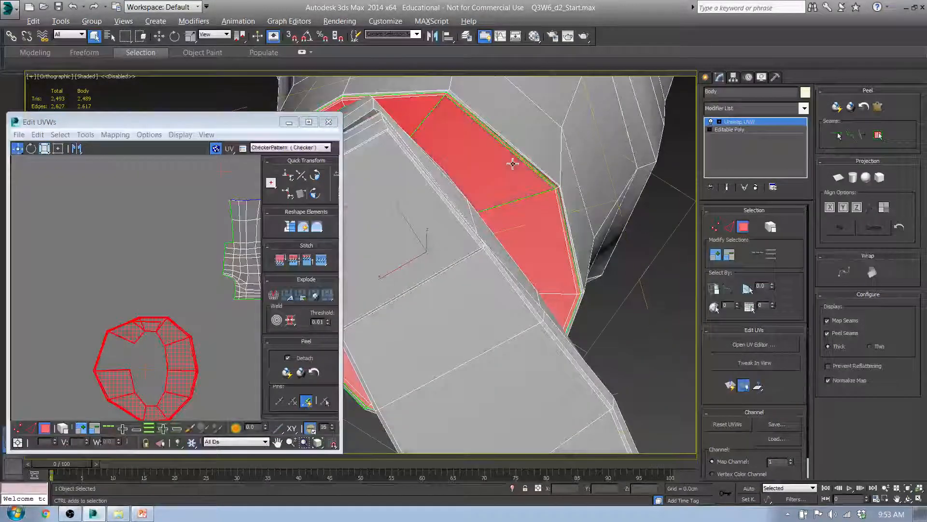
left_click(839, 179)
scroll(160, 280, "down", 8)
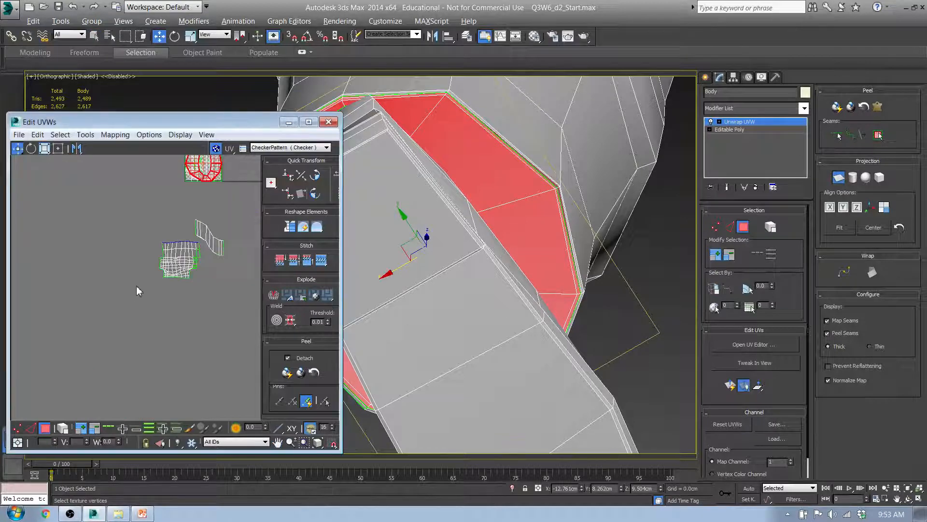
left_click(43, 428)
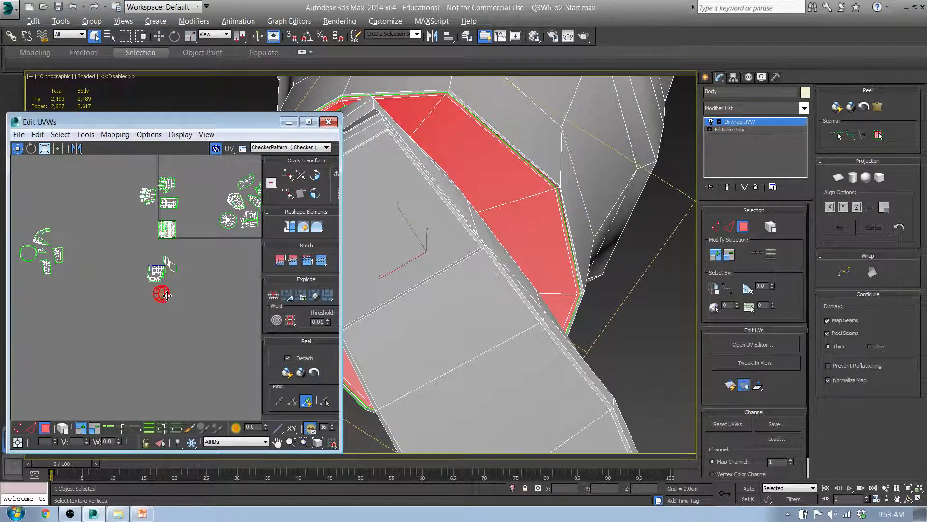
Step: Select all the faces of the shoe's upper, leaving out the sole
scroll(530, 230, "down", 4)
middle_click_drag(509, 234, 599, 282, "alt")
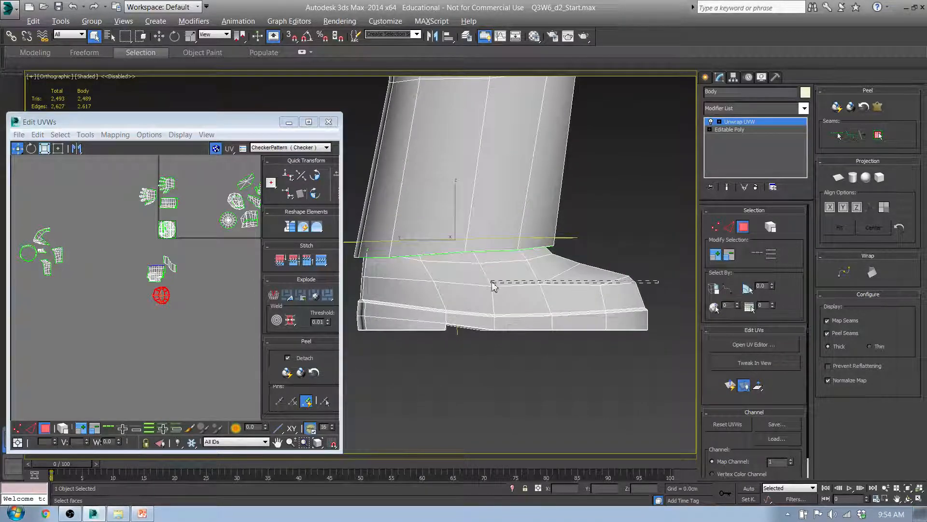
left_click_drag(341, 279, 347, 277)
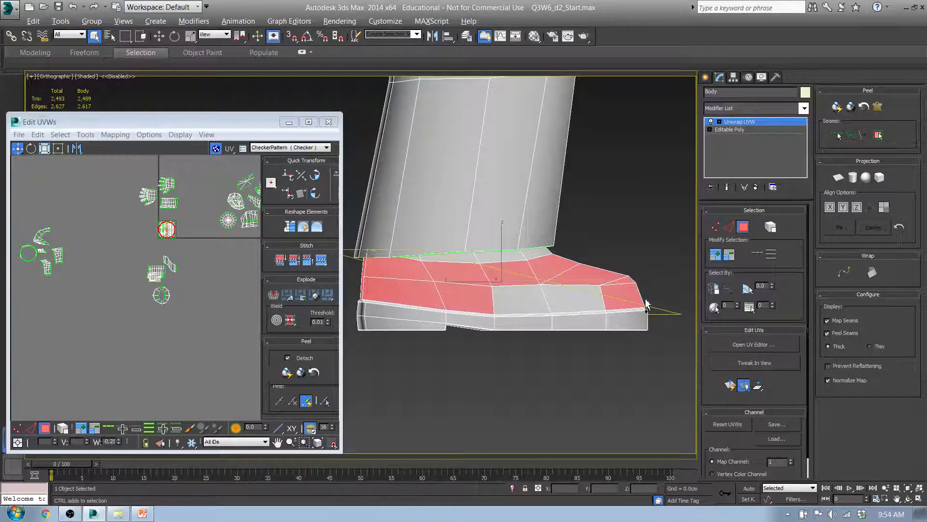
mouse_move(513, 289)
middle_mouse_down("alt")
mouse_move(497, 289)
mouse_move(519, 293)
middle_mouse_up("alt")
left_click(493, 259, "ctrl")
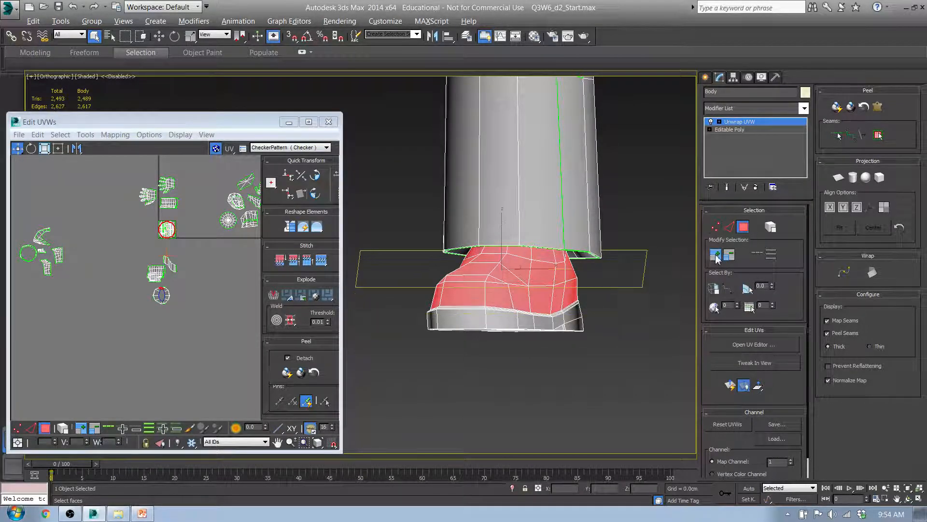
middle_click_drag(502, 241, 668, 228, "alt")
Step: Apply a planar map to the shoe's upper faces, aligned to the Z axis, and finish the mapping
left_click(839, 178)
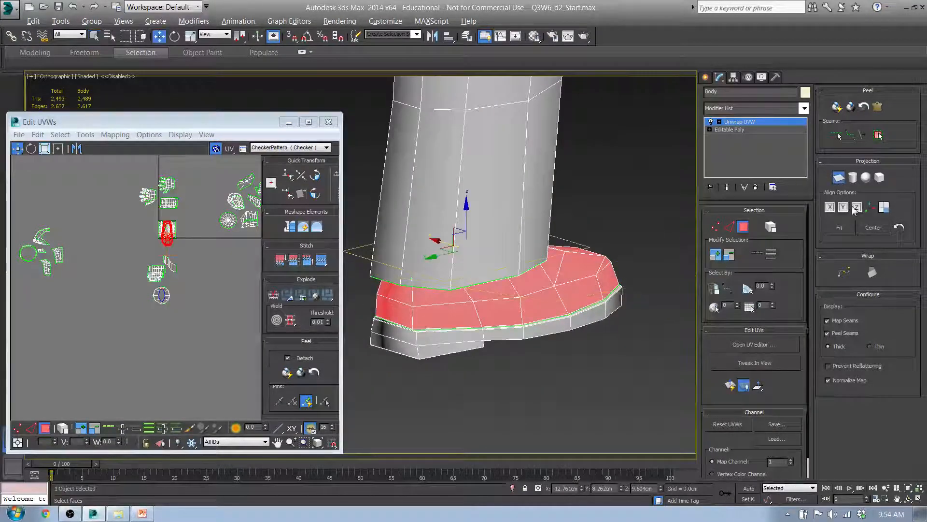
middle_click_drag(180, 235, 175, 281)
scroll(167, 277, "up", 6)
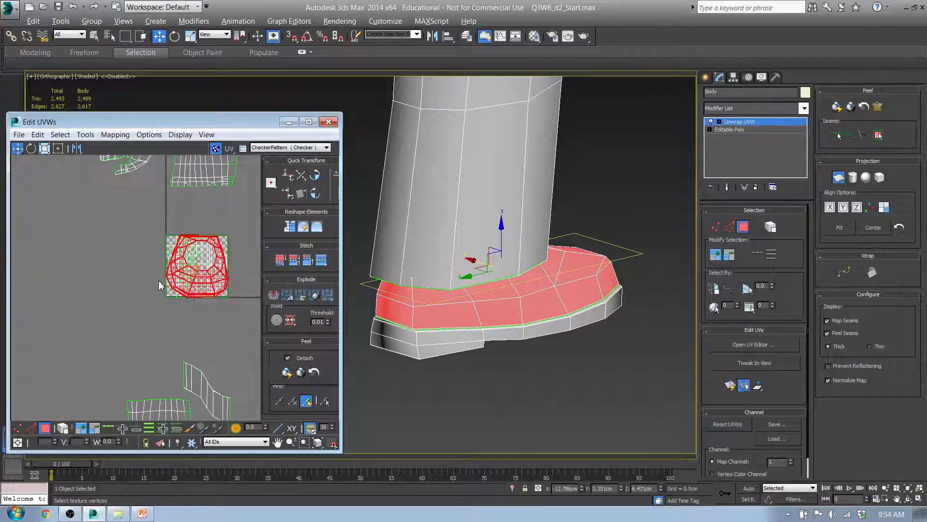
left_click(44, 428)
left_click(45, 430)
scroll(139, 323, "down", 3)
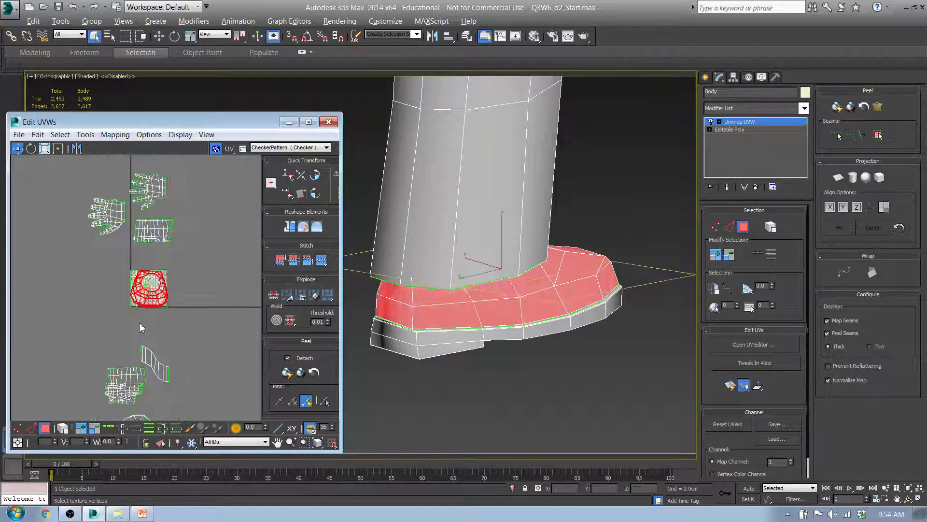
Step: Move the shoe upper's shell below the cuff underside shell in the UV layout
middle_click_drag(141, 327, 186, 242)
left_click_drag(189, 220, 176, 412)
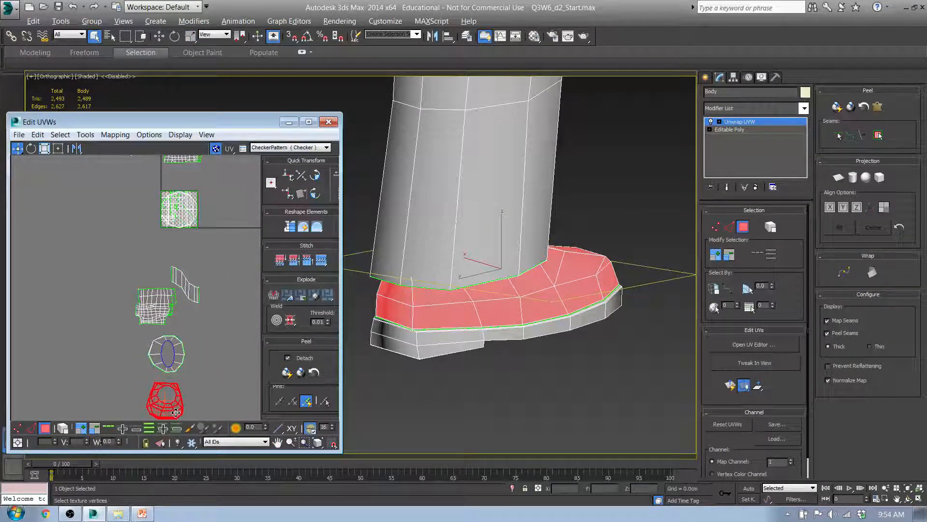
Step: Select all the faces on the underside of the shoe's sole, including the step in front of the heel
middle_click_drag(517, 364, 623, 300, "alt")
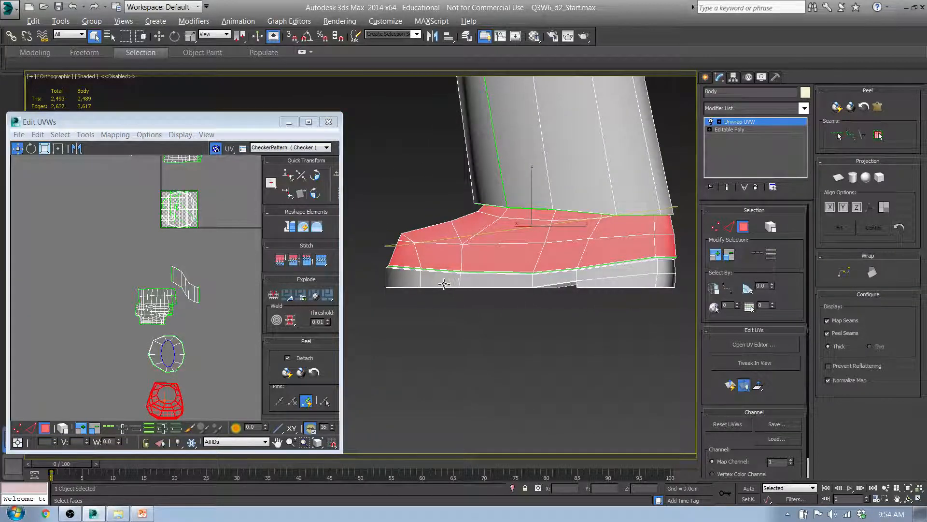
middle_click_drag(422, 300, 465, 302)
middle_click_drag(526, 310, 556, 253, "alt")
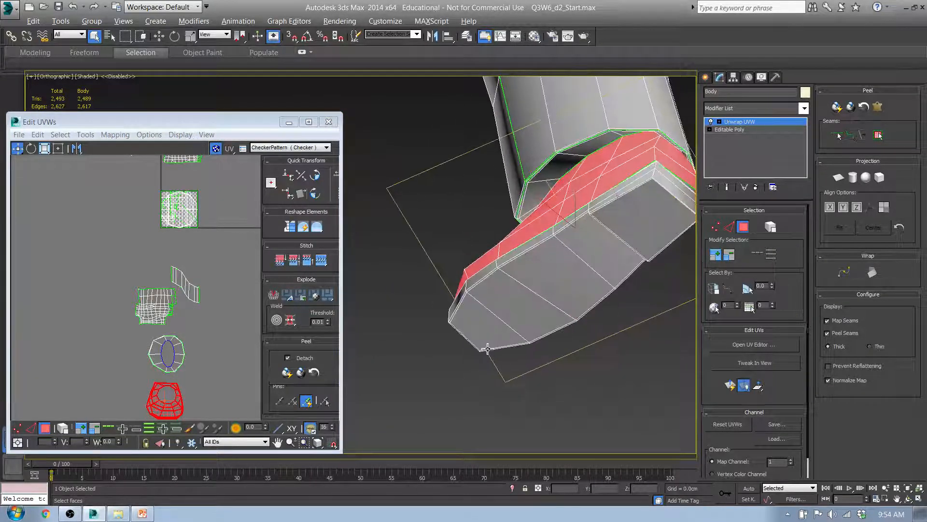
left_click(485, 341)
left_click(519, 305, "ctrl")
left_click(558, 274, "ctrl")
left_click(606, 247, "ctrl")
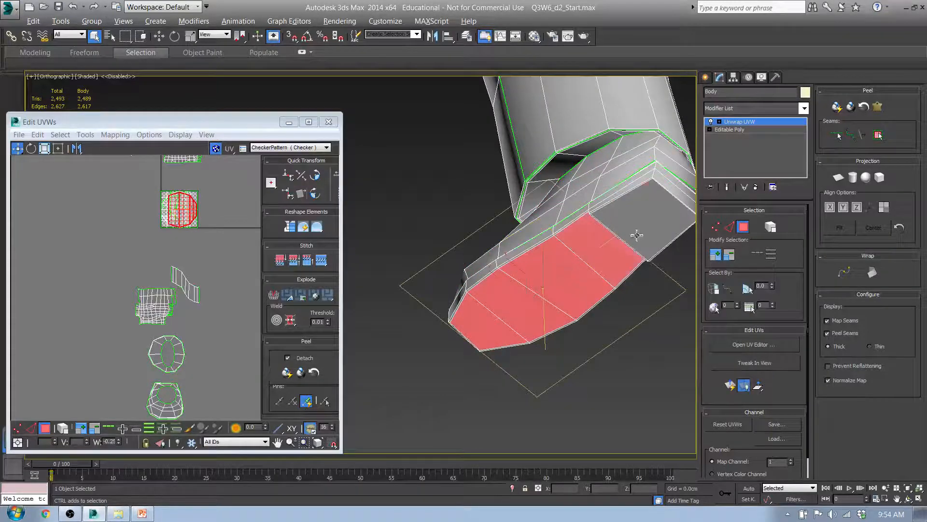
left_click(640, 258, "ctrl")
middle_click_drag(640, 257, 798, 207, "alt")
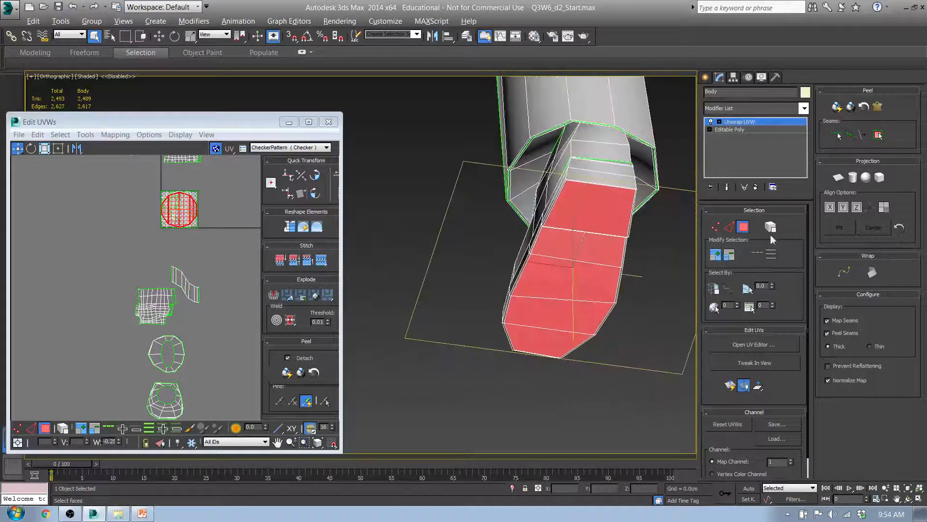
middle_click_drag(540, 263, 494, 306, "alt")
scroll(513, 265, "up", 6)
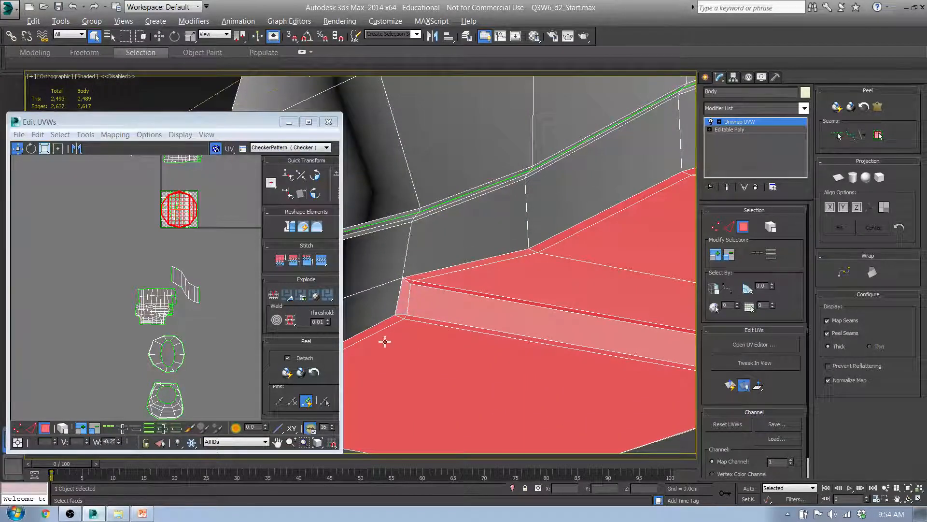
middle_click_drag(385, 341, 347, 384, "alt")
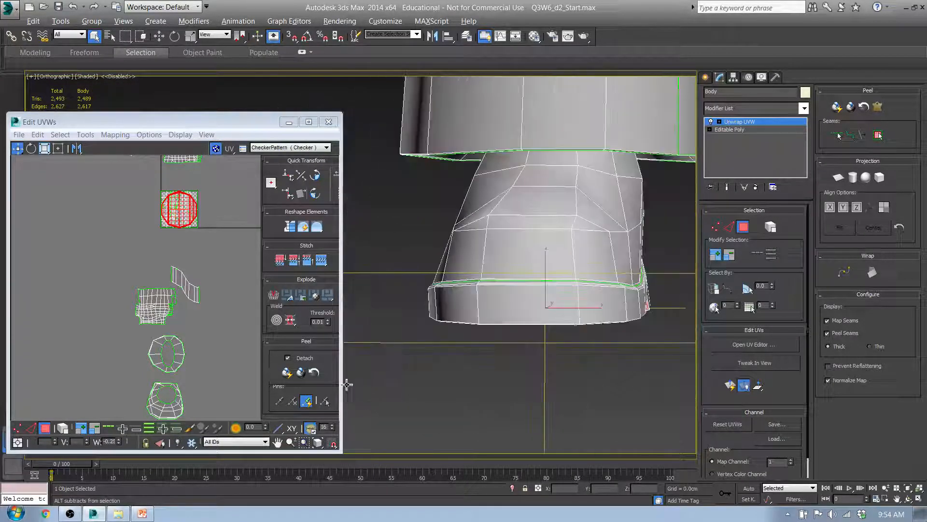
middle_click_drag(581, 360, 766, 338, "alt")
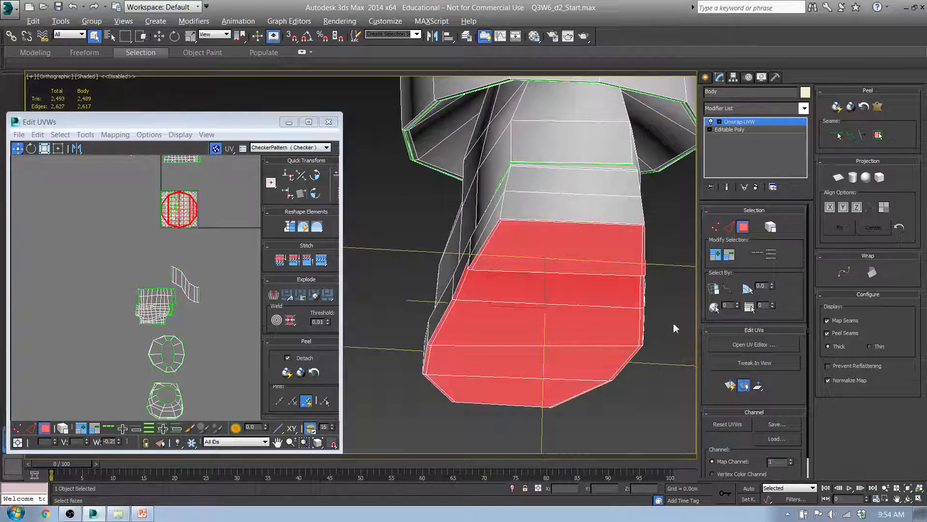
Step: Planar-map the selected sole underside faces and place their shell beside the shoe upper's shell
left_click(838, 178)
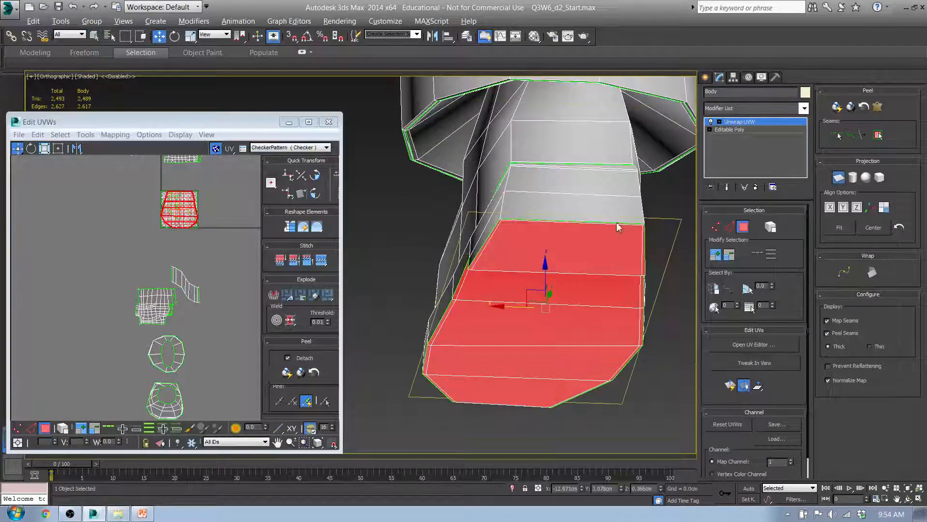
left_click(43, 427)
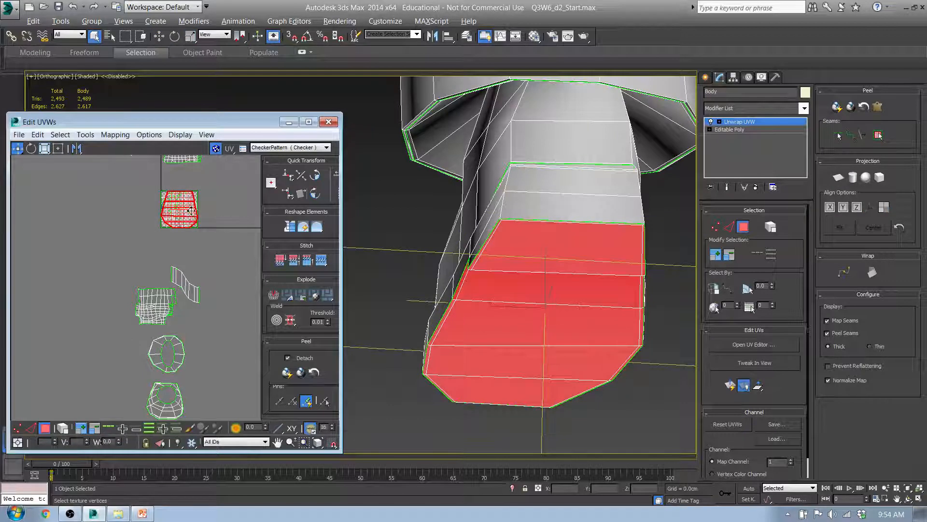
left_click_drag(191, 211, 208, 406)
middle_click_drag(227, 395, 219, 307)
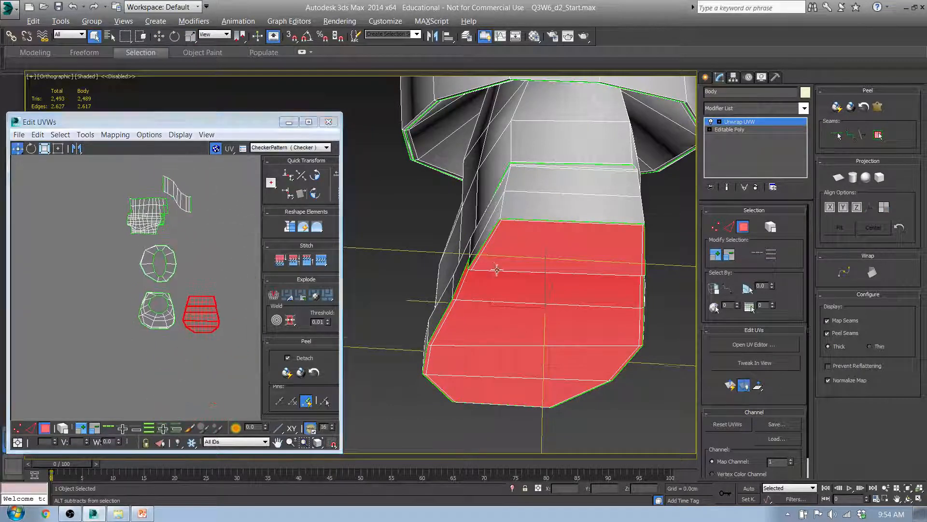
Step: Select the leftover unmapped faces stacked in the corner of the UV square
scroll(545, 289, "up", 6)
middle_click_drag(231, 255, 150, 340)
scroll(149, 340, "down", 3)
left_click(110, 255)
scroll(550, 264, "down", 6)
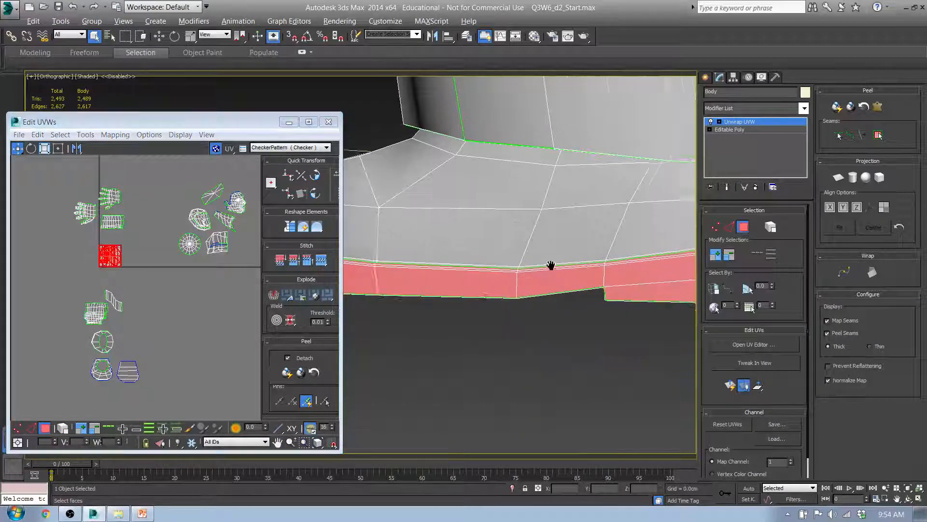
middle_click_drag(493, 248, 513, 249, "alt")
scroll(503, 263, "down", 2)
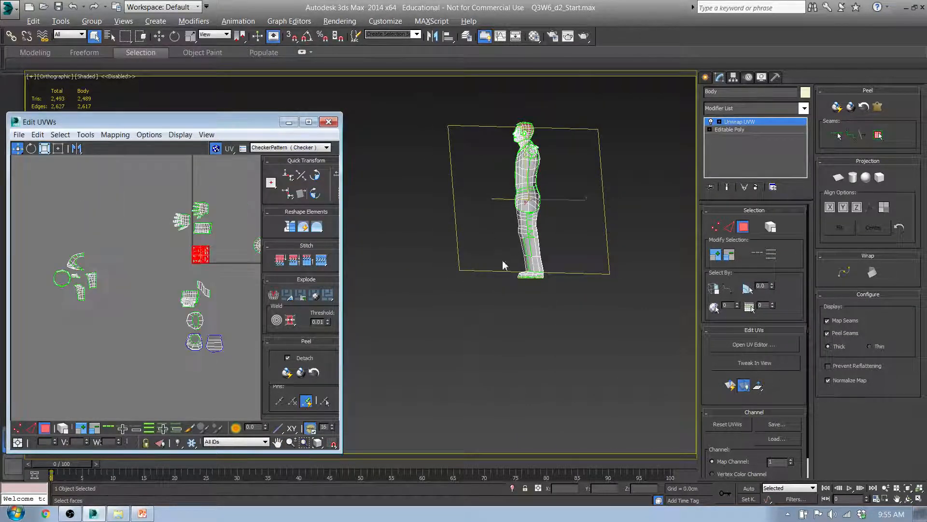
Step: Remove the shoe sole's side faces from the selection, keeping the hair faces, and check the hair selection around the ear
middle_click_drag(522, 204, 484, 285)
scroll(484, 286, "up", 6)
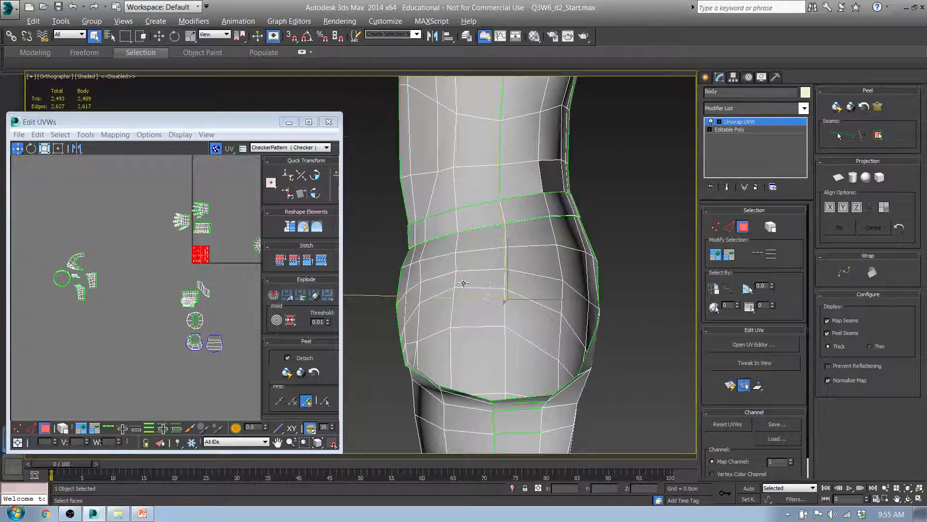
scroll(464, 282, "down", 6)
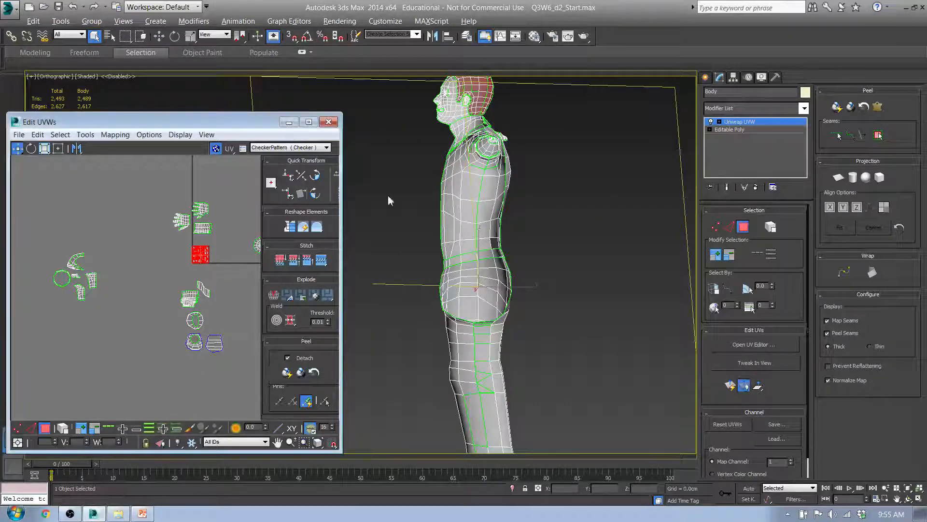
middle_click_drag(408, 420, 433, 246)
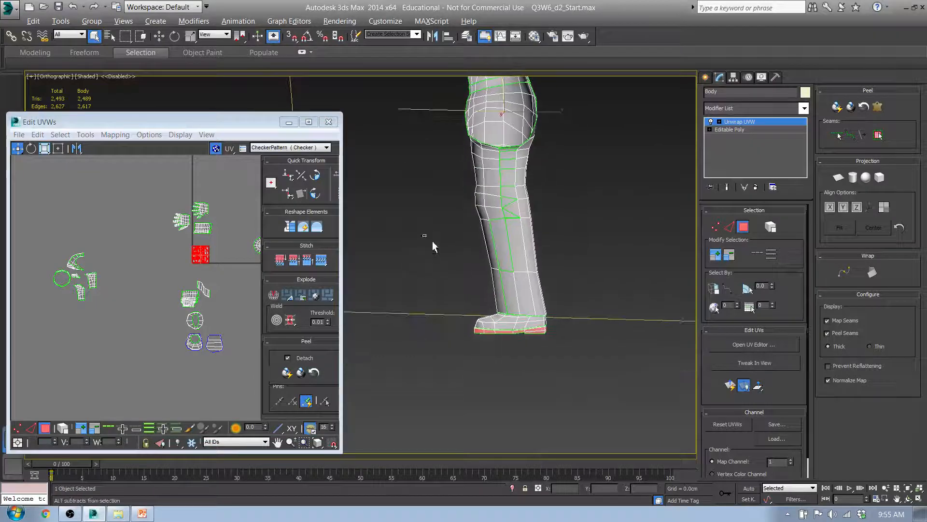
middle_click_drag(573, 217, 579, 431)
middle_click_drag(535, 144, 299, 145, "alt")
middle_click_drag(540, 168, 545, 223)
scroll(491, 229, "up", 7)
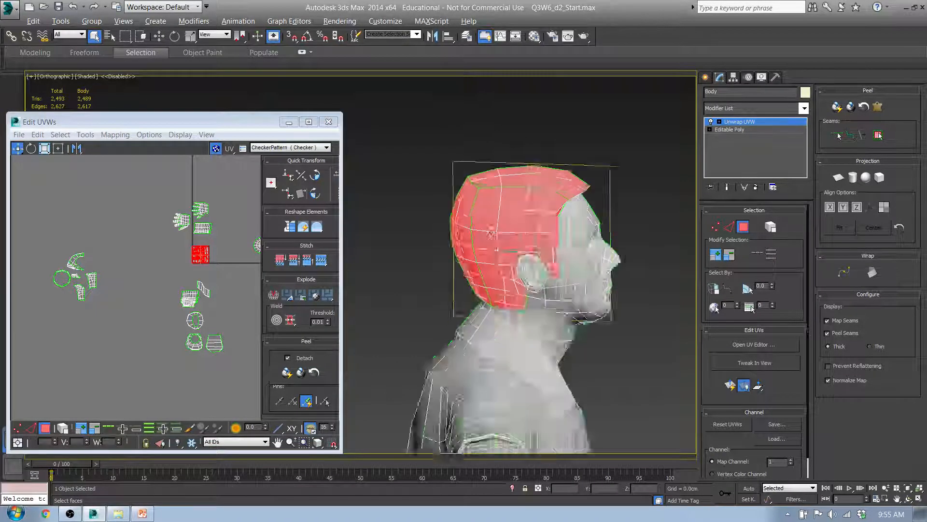
middle_click_drag(503, 286, 449, 270, "alt")
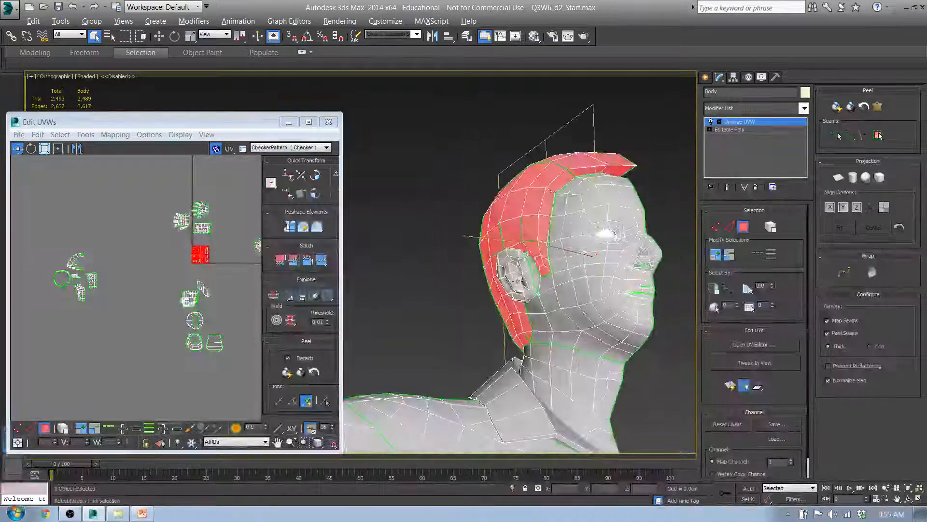
scroll(570, 218, "up", 8)
scroll(478, 223, "down", 5)
middle_click_drag(467, 213, 556, 270, "alt")
middle_click_drag(439, 363, 517, 242)
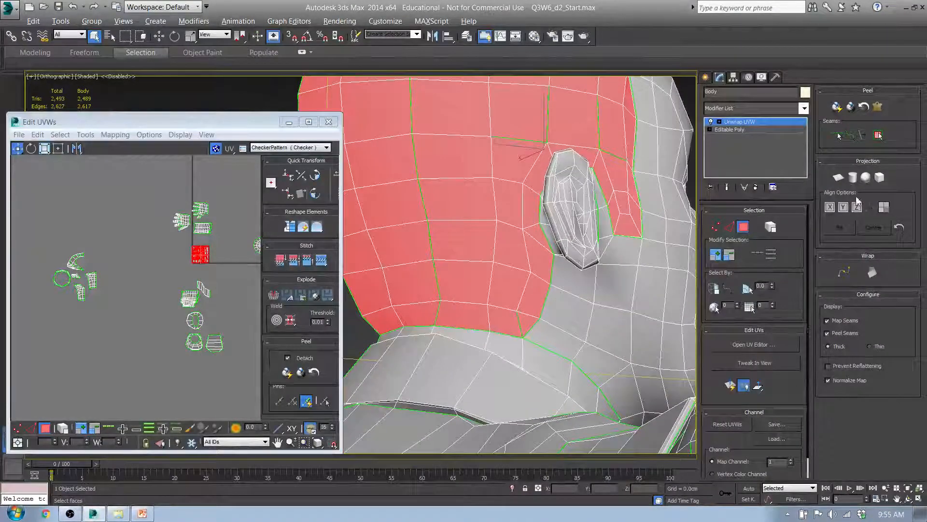
Step: Planar-map the selected hair faces and move their shell up next to the other head shells
left_click(843, 181)
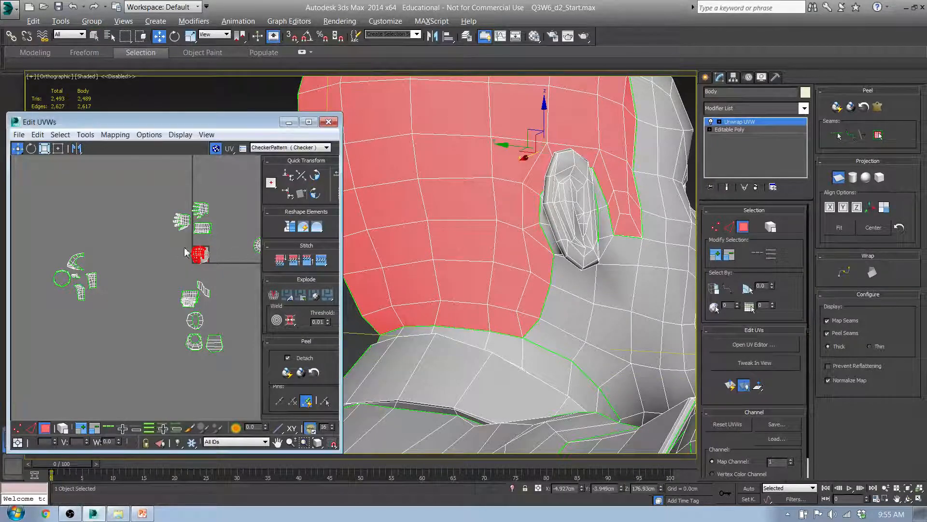
middle_click_drag(196, 257, 146, 287)
scroll(200, 272, "up", 5)
scroll(145, 287, "down", 3)
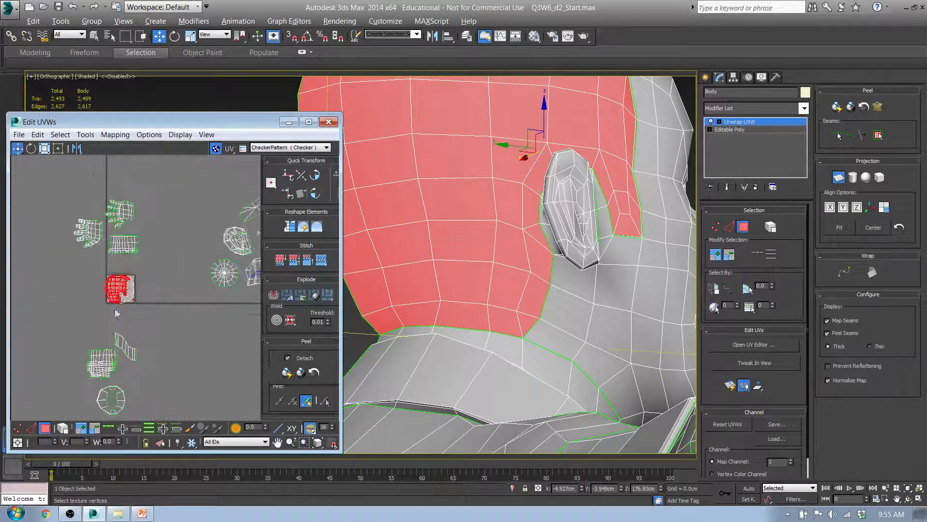
left_click(43, 427)
left_click(44, 428)
left_click_drag(115, 290, 213, 196)
middle_click_drag(216, 227, 139, 256)
scroll(160, 232, "up", 6)
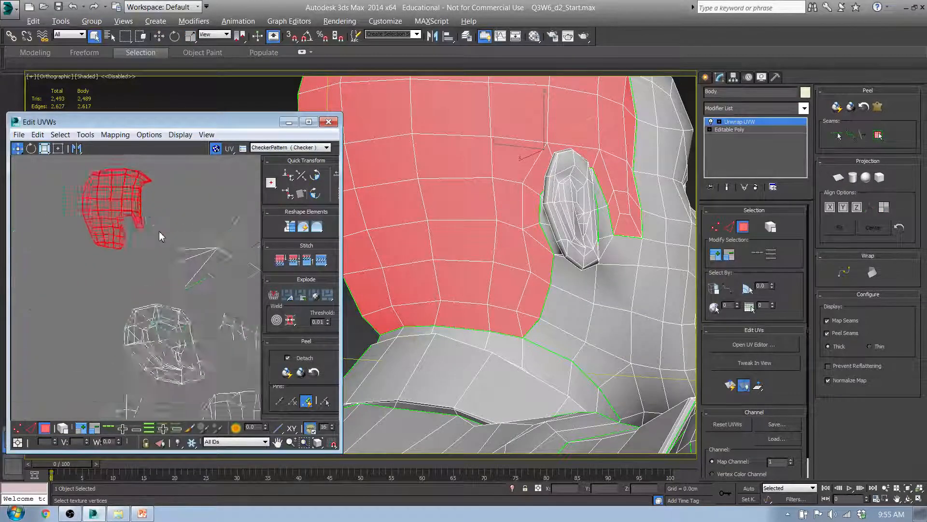
Step: Select the tiny stray shell near the hair shell and locate its faces on the head
left_click(176, 270)
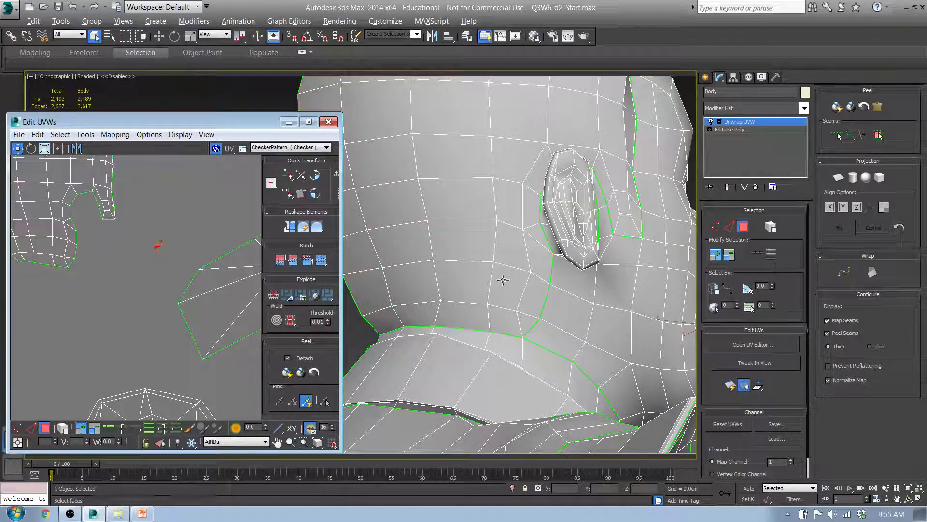
middle_click_drag(503, 280, 582, 321, "alt")
middle_click_drag(178, 256, 175, 234)
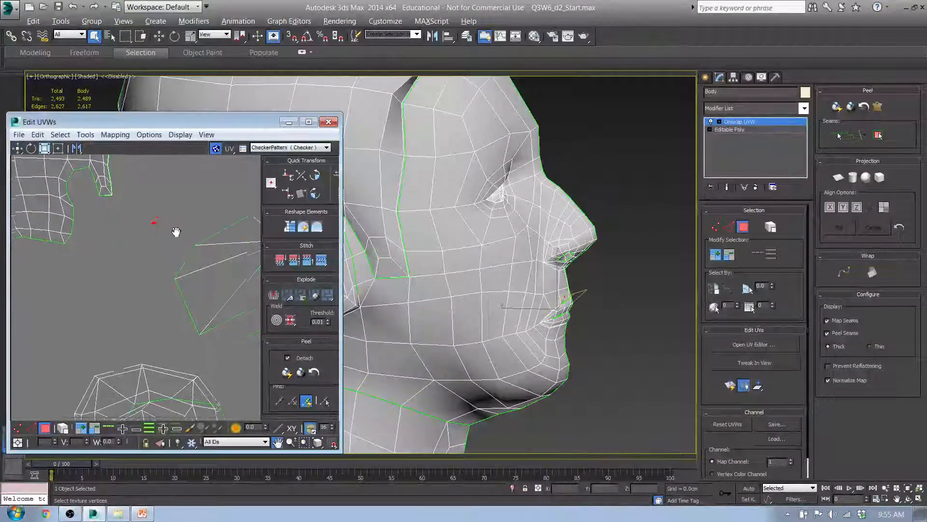
scroll(177, 236, "down", 6)
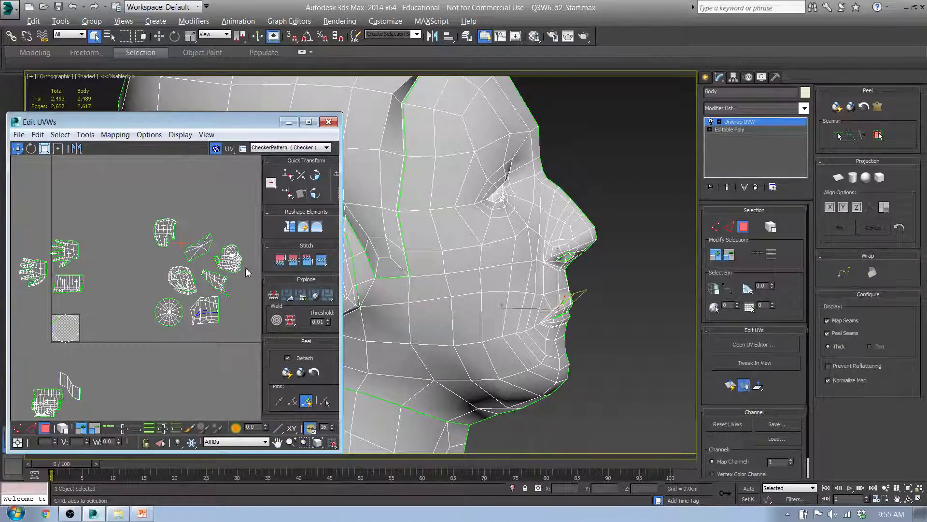
Step: Select the whole face shell together with the tiny mouth shell, planar-map them as one, and place the result back beside the head shells
left_click(63, 428)
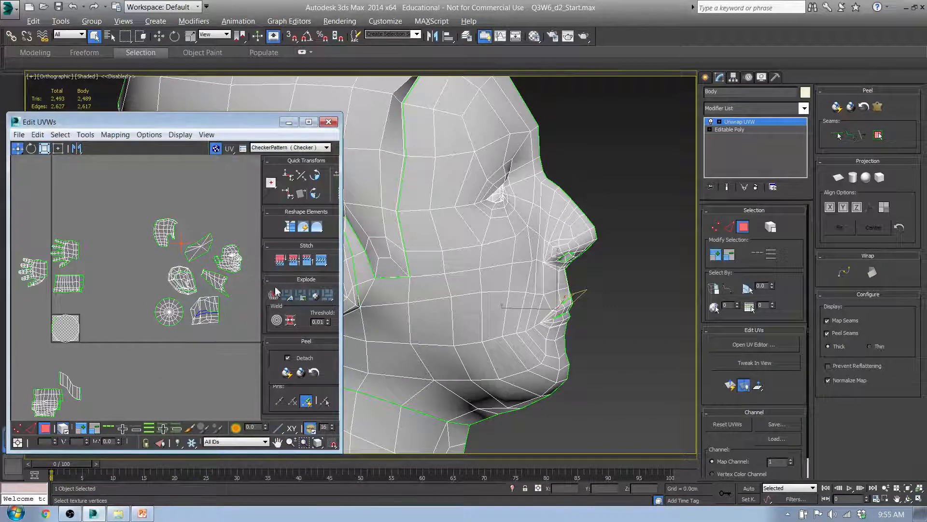
left_click(229, 264)
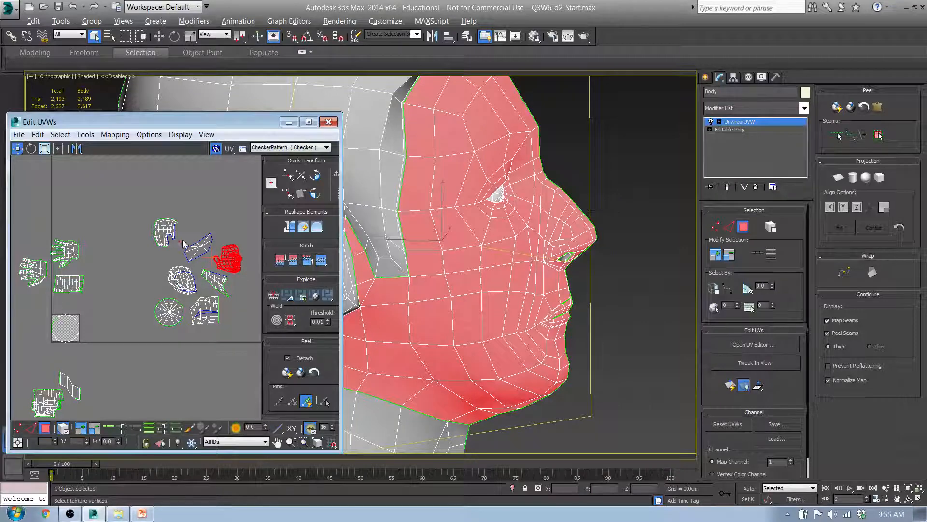
left_click(840, 177)
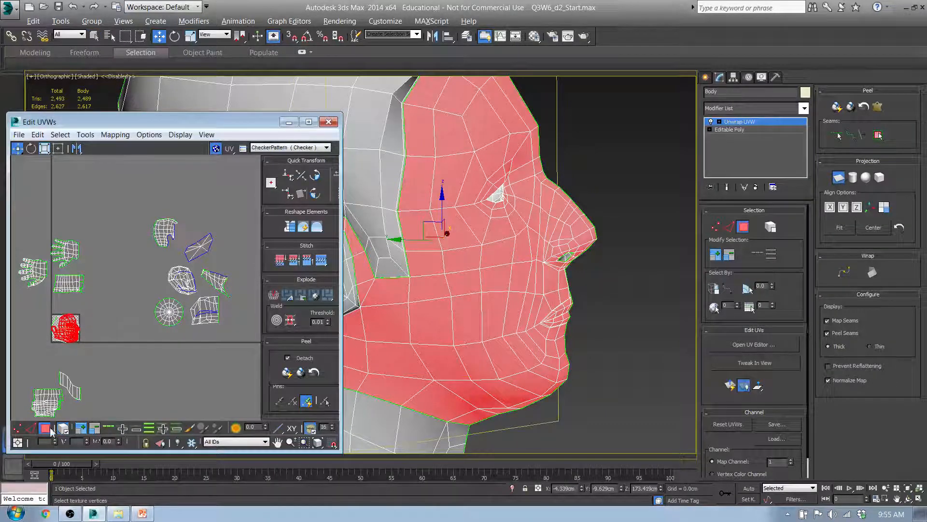
left_click_drag(66, 328, 234, 263)
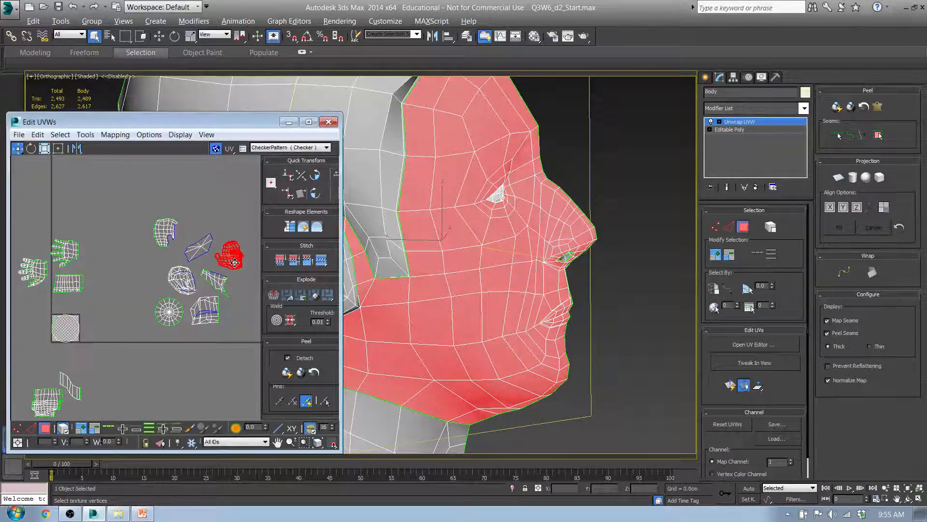
scroll(234, 263, "up", 10)
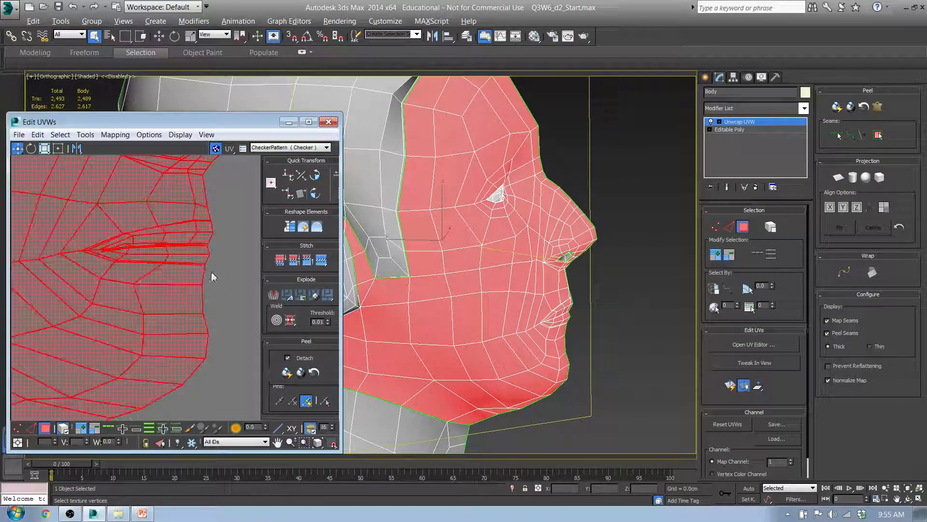
Step: Select the remaining unmapped faces in the corner of the UV square and locate them around the shoe sole's sides
scroll(597, 309, "down", 8)
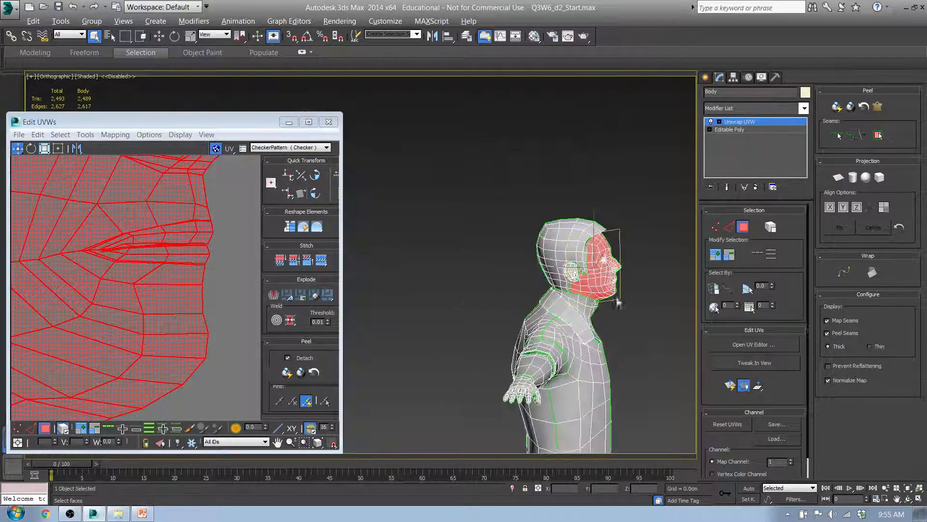
scroll(606, 318, "up", 4)
middle_click_drag(611, 342, 540, 254)
scroll(540, 253, "down", 5)
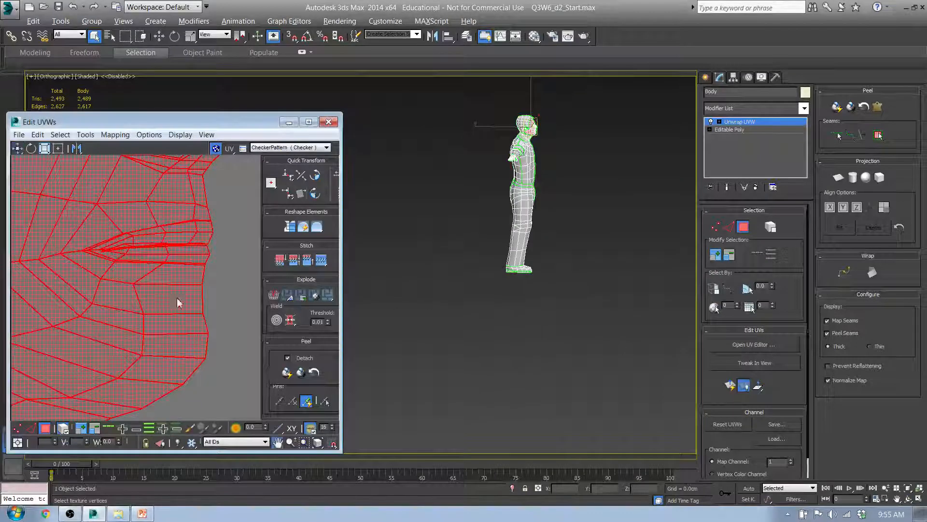
scroll(199, 255, "down", 8)
middle_click_drag(135, 324, 217, 267)
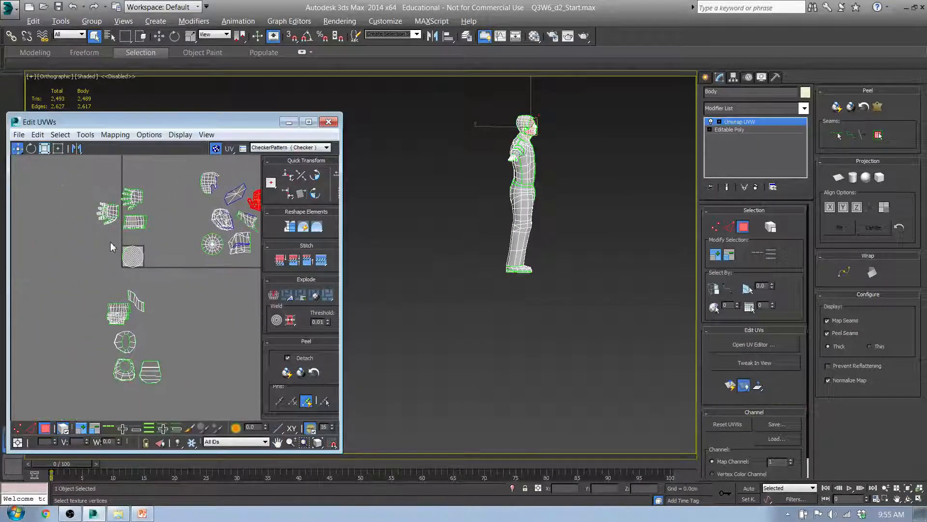
left_click_drag(110, 243, 180, 281)
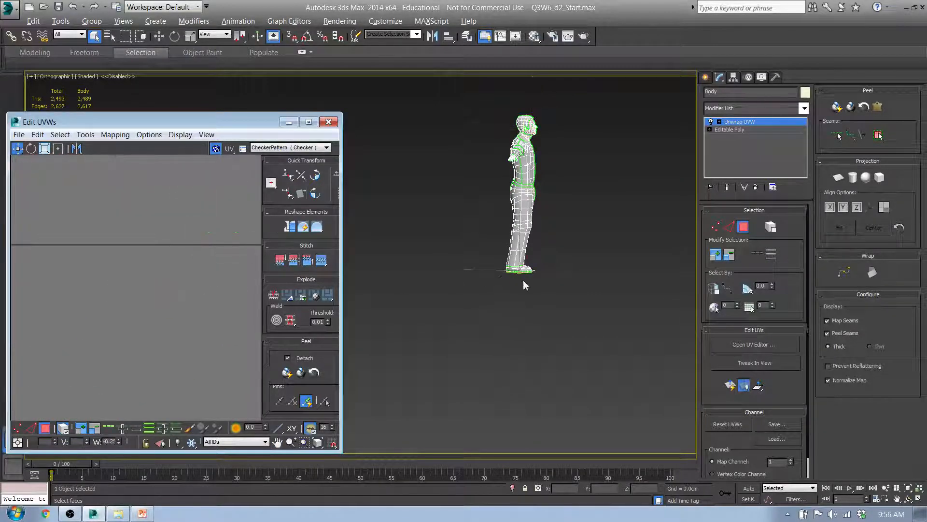
middle_click_drag(533, 271, 503, 338)
scroll(502, 339, "up", 10)
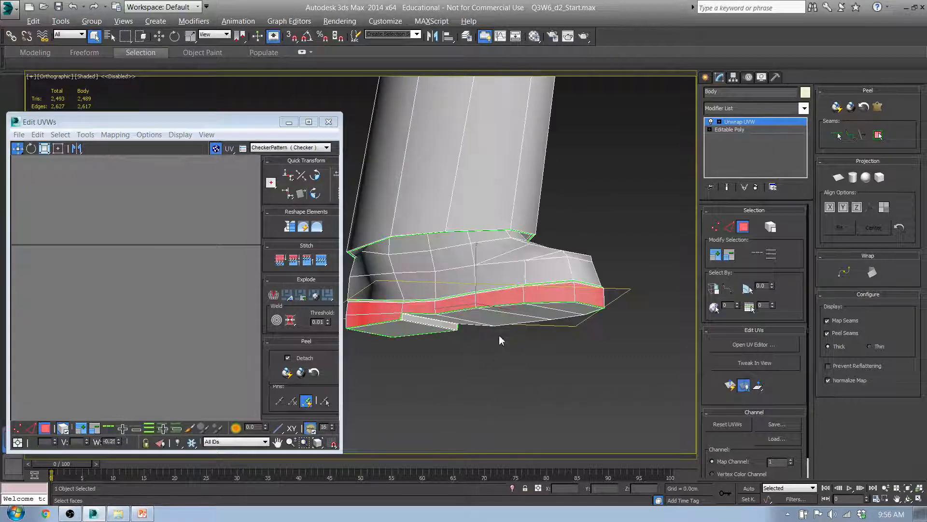
Step: Map the selected sole side faces with a cylindrical projection aligned to the Z axis
middle_click_drag(457, 317, 533, 335, "alt")
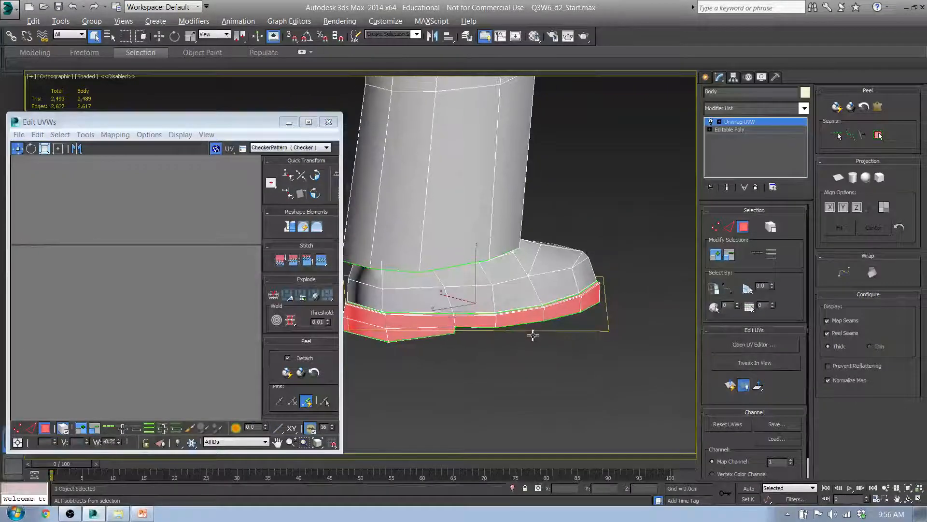
left_click(853, 177)
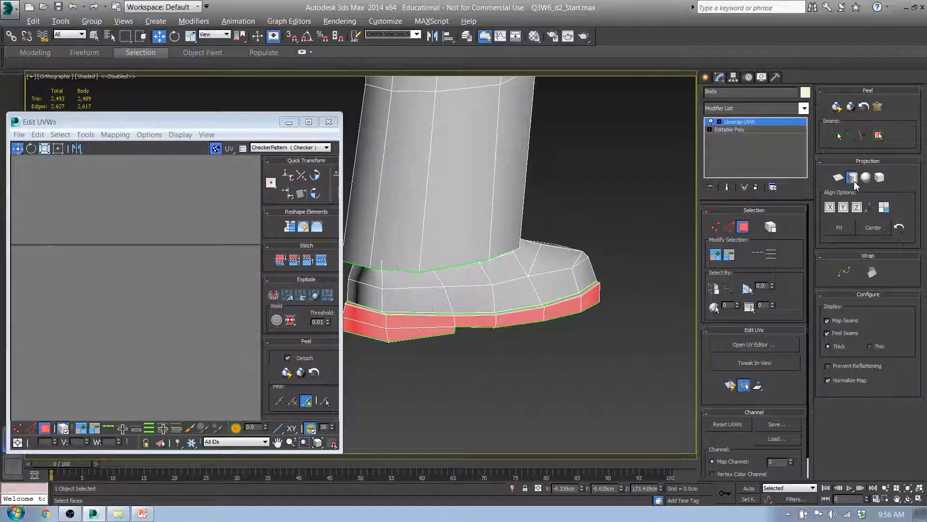
left_click(856, 207)
middle_click_drag(532, 283, 476, 264, "alt")
middle_click_drag(228, 276, 234, 274)
scroll(142, 257, "down", 5)
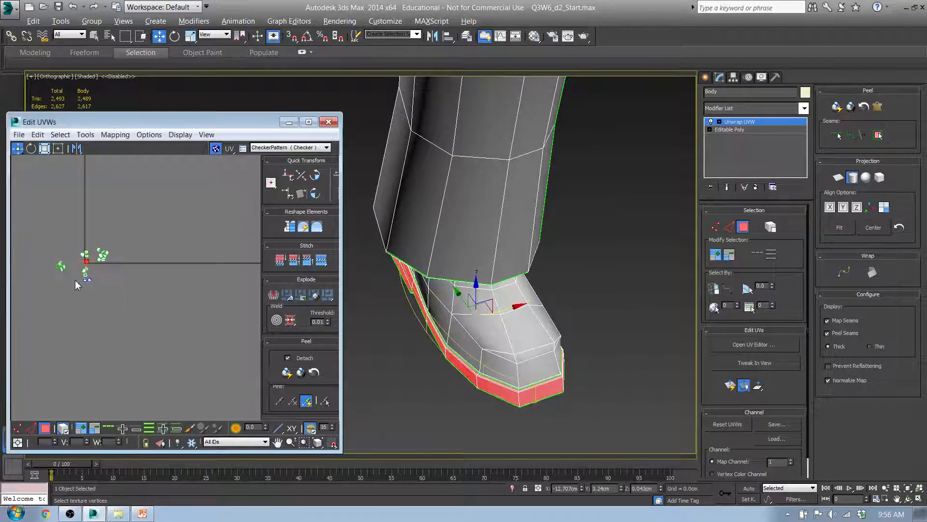
Step: Move the sole side shell out of the UV square to below the other shoe shells and deselect it
middle_click_drag(77, 276, 109, 247)
scroll(111, 248, "up", 8)
middle_click_drag(133, 314, 142, 213)
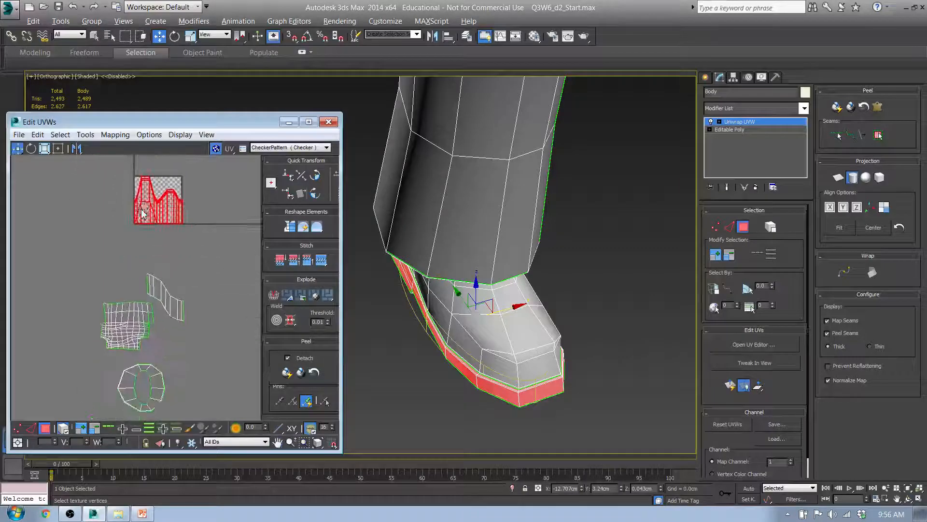
scroll(142, 215, "up", 2)
scroll(142, 217, "down", 4)
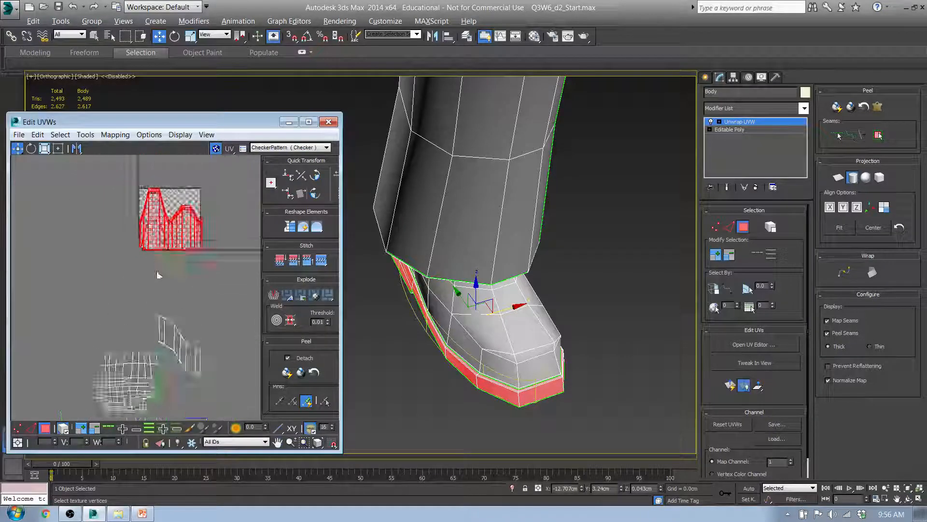
left_click(45, 430)
left_click_drag(167, 258, 197, 384)
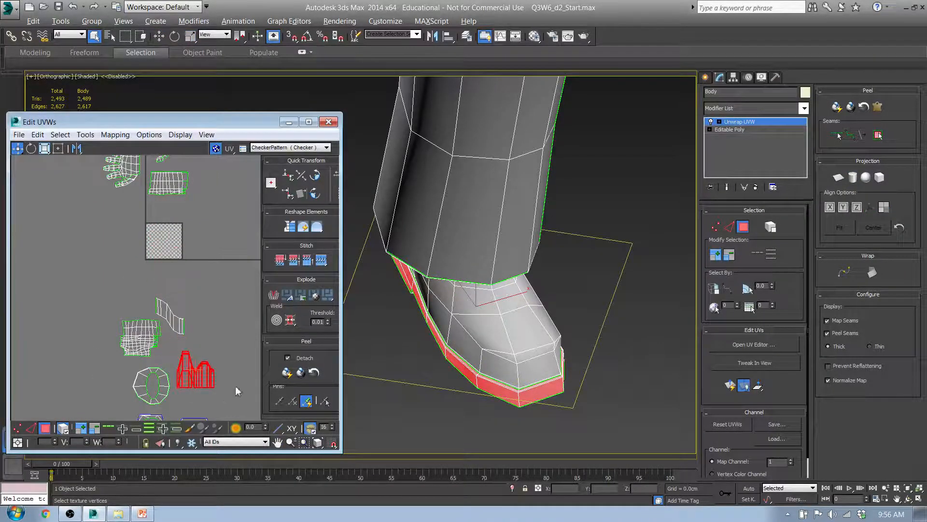
middle_click_drag(224, 385, 227, 206)
left_click_drag(192, 190, 163, 314)
left_click(240, 218)
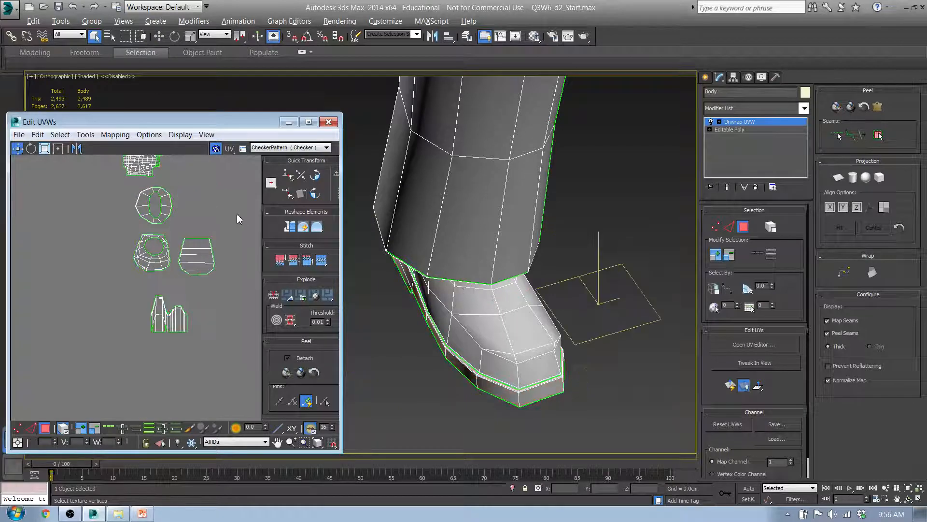
Step: Examine the whole character and the complete UV layout to check that every part is mapped
middle_click_drag(204, 180, 179, 380)
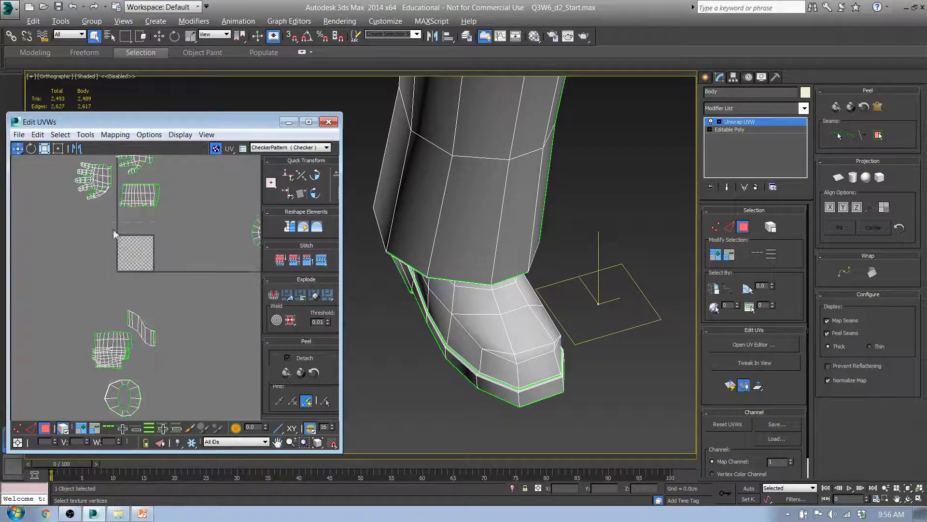
scroll(536, 325, "down", 10)
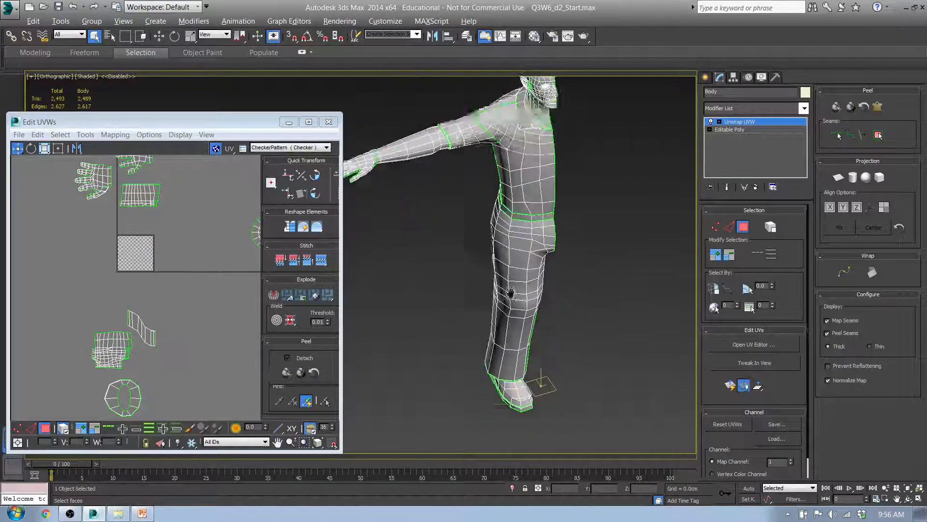
middle_click_drag(510, 327, 514, 306, "alt")
mouse_move(623, 241)
middle_mouse_down()
mouse_move(615, 304)
mouse_move(611, 251)
middle_mouse_up()
middle_click_drag(220, 271, 208, 320)
scroll(208, 319, "down", 2)
scroll(103, 234, "down", 3)
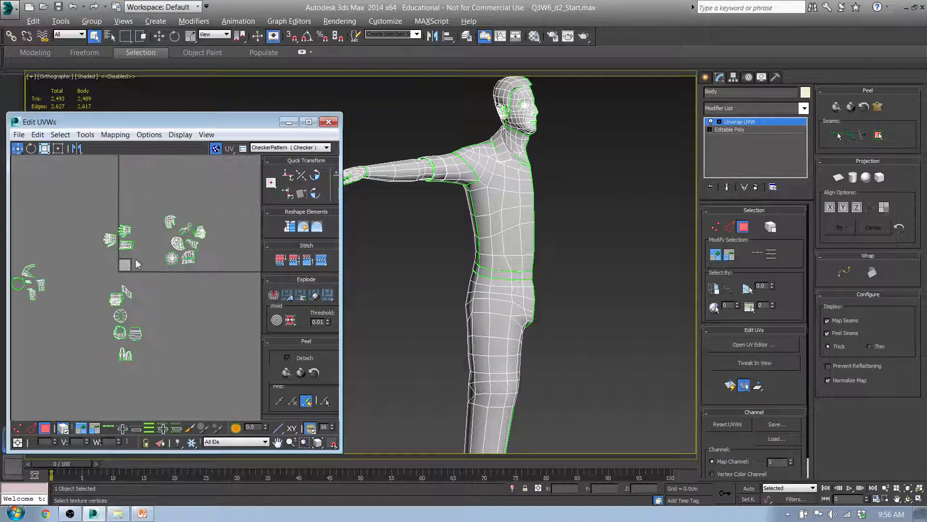
middle_click_drag(126, 253, 150, 244)
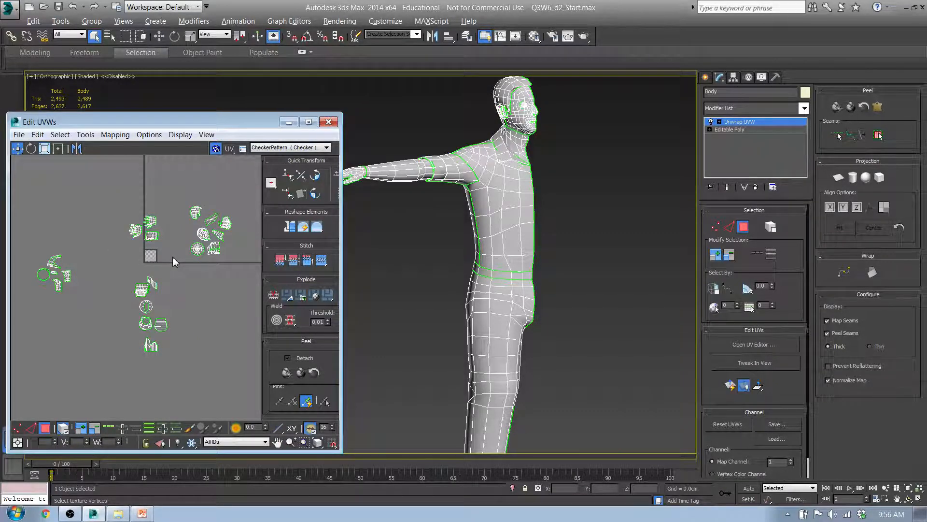
Step: Select the whole group of head shells and check their faces on the character's head and neck
left_click_drag(224, 125, 250, 112)
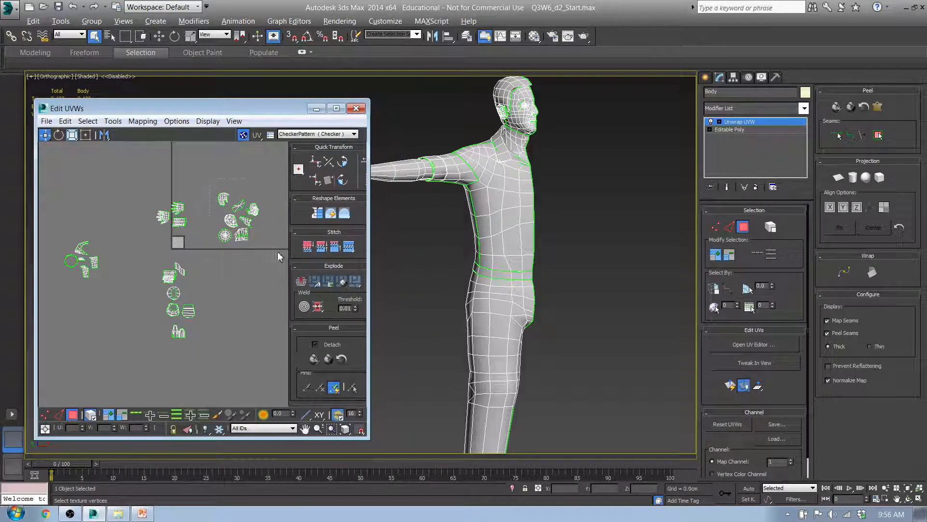
left_click_drag(277, 251, 279, 253)
scroll(255, 222, "up", 2)
scroll(251, 213, "down", 1)
mouse_move(225, 241)
middle_mouse_down()
mouse_move(242, 252)
mouse_move(235, 248)
middle_mouse_up()
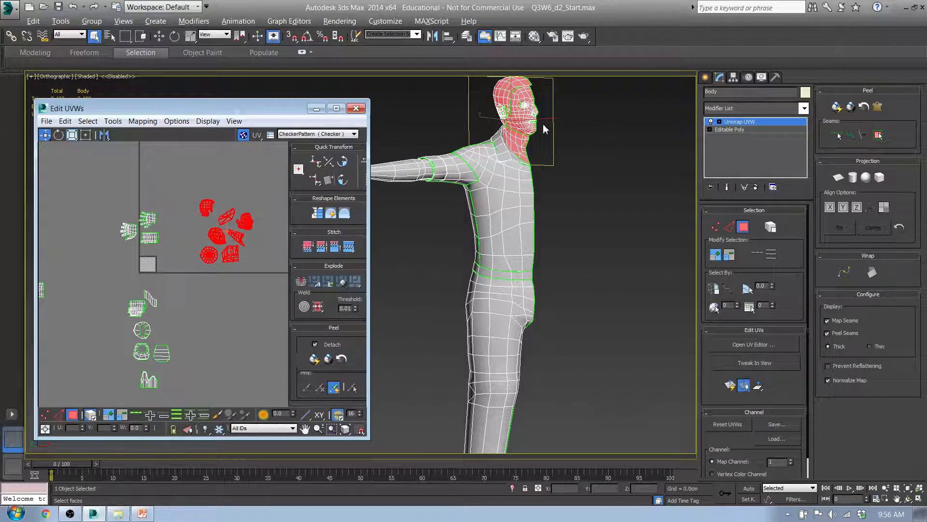
middle_click_drag(541, 123, 539, 192)
scroll(522, 191, "up", 7)
scroll(522, 192, "down", 4)
scroll(237, 222, "up", 4)
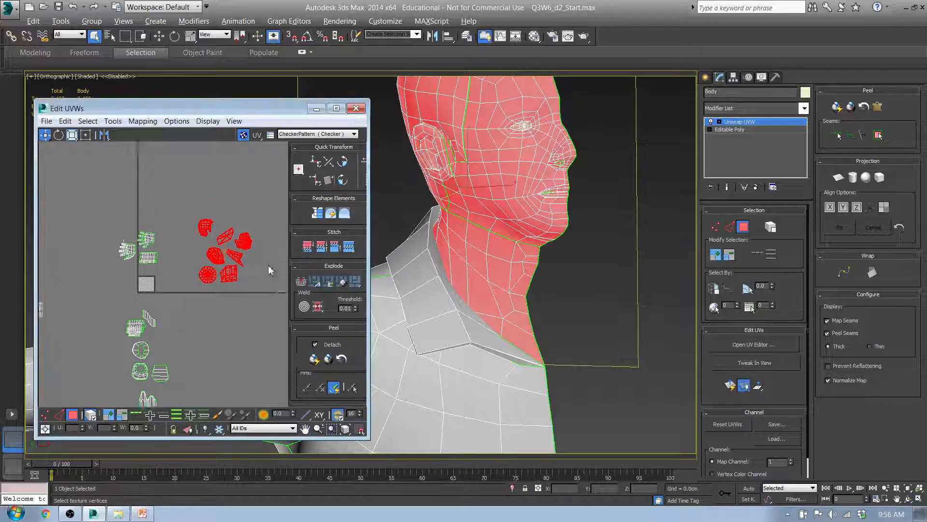
Step: Select the individual head shells in turn, from the face to the hair, to check which faces each covers
left_click(149, 333)
left_click(252, 230)
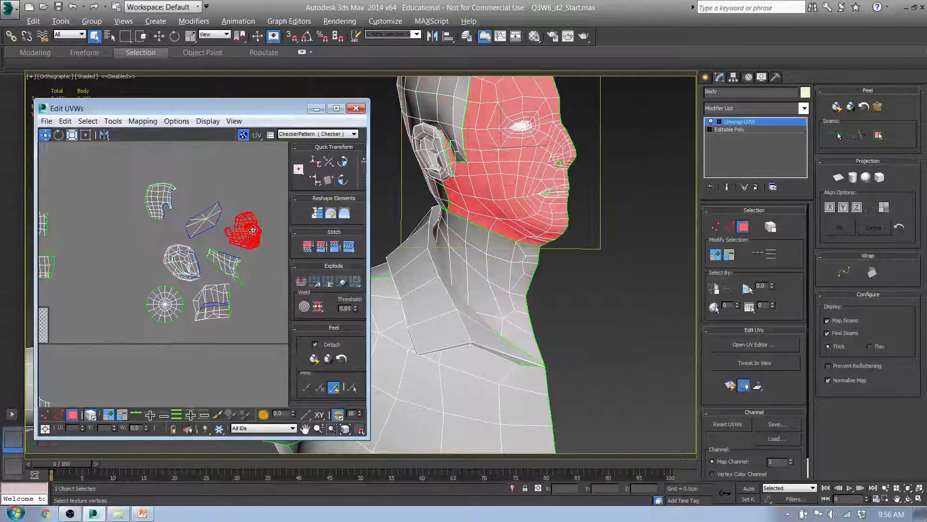
left_click(238, 266)
left_click(209, 305)
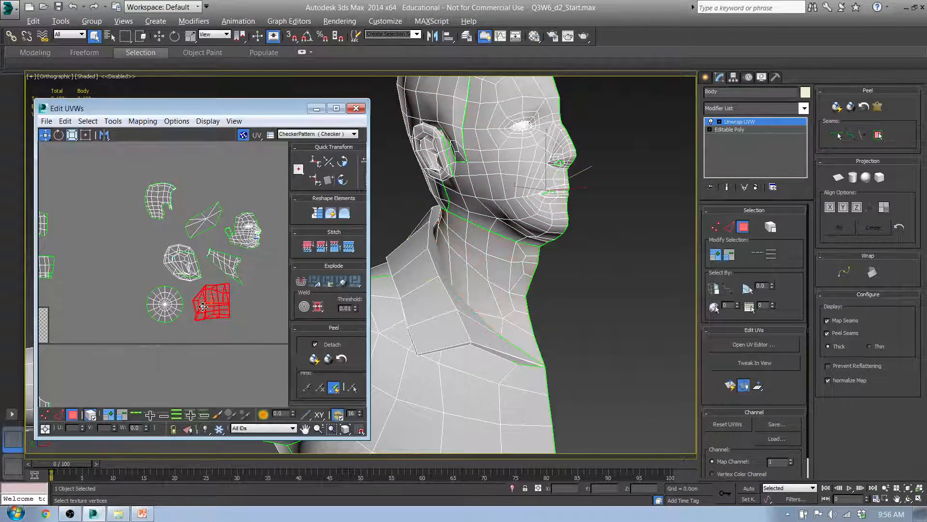
left_click(164, 303)
left_click(181, 261)
left_click(161, 199)
Step: Select the two hand shells and the forearm shell and move them together beside the head shells
middle_click_drag(134, 267, 252, 281)
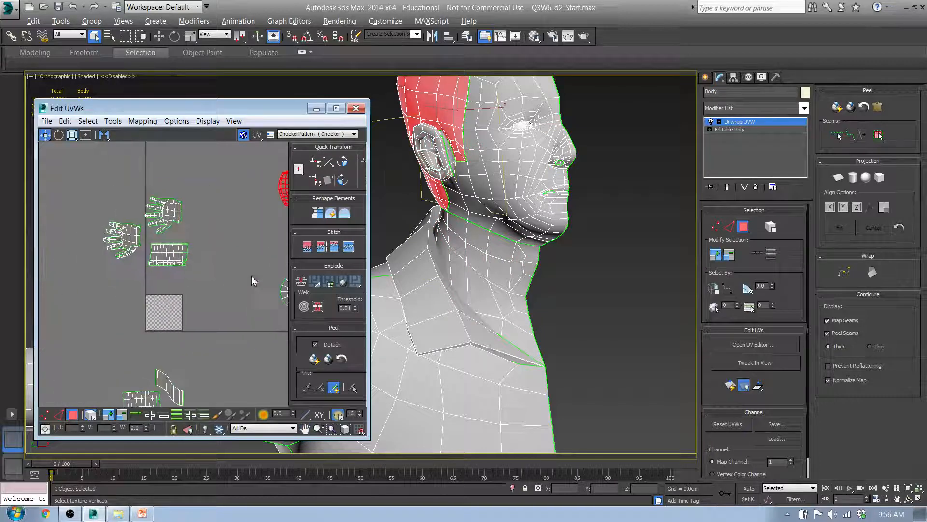
left_click_drag(214, 297, 214, 298)
middle_click_drag(408, 365, 656, 259)
scroll(656, 259, "down", 5)
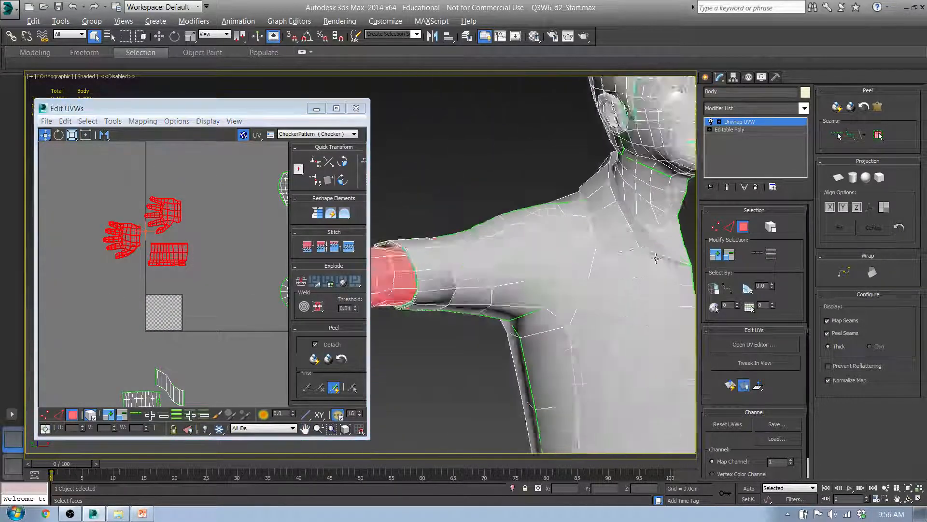
mouse_move(506, 305)
middle_mouse_down("alt")
mouse_move(527, 261)
mouse_move(506, 296)
middle_mouse_up("alt")
middle_click_drag(179, 201, 136, 212)
scroll(136, 212, "down", 2)
left_click_drag(67, 207, 159, 269)
left_click_drag(130, 223, 185, 228)
Step: Select the trouser shell and the ring-shaped shell below it in turn to locate their faces on the legs
middle_click_drag(615, 288, 589, 150)
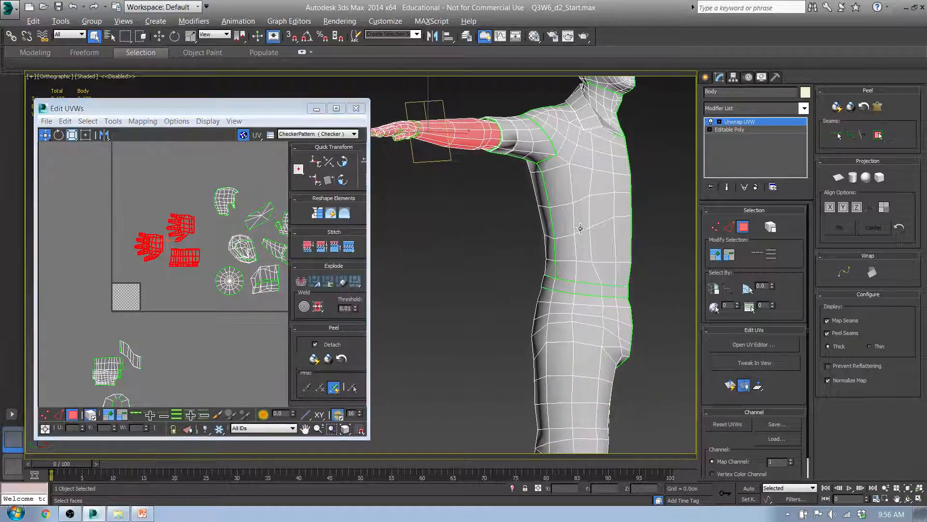
middle_click_drag(161, 351, 227, 192)
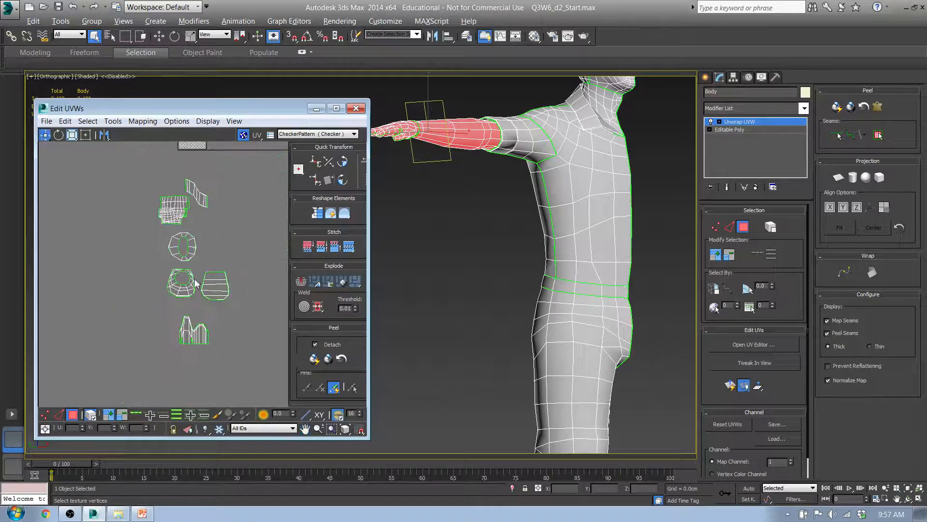
middle_click_drag(252, 325, 204, 371)
left_click(137, 275)
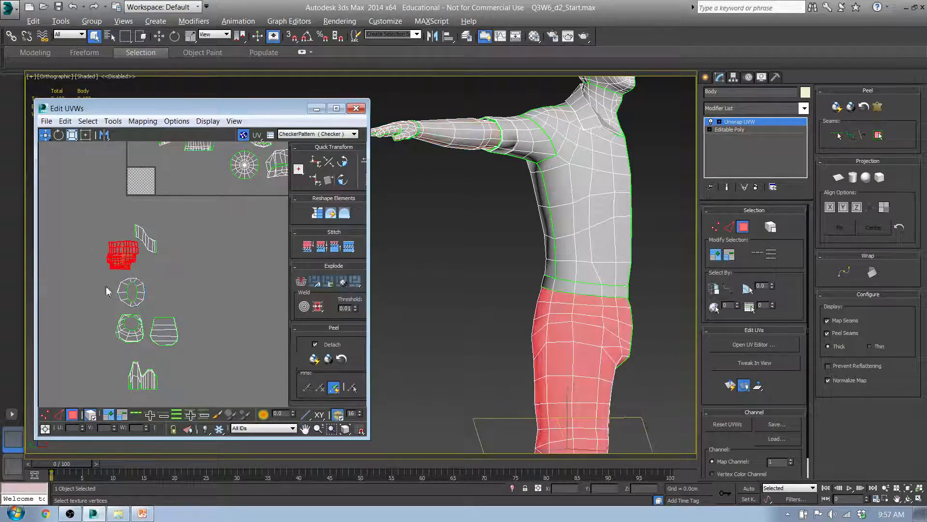
left_click_drag(154, 311, 156, 313)
middle_click_drag(557, 354, 541, 157)
middle_click_drag(174, 323, 193, 255)
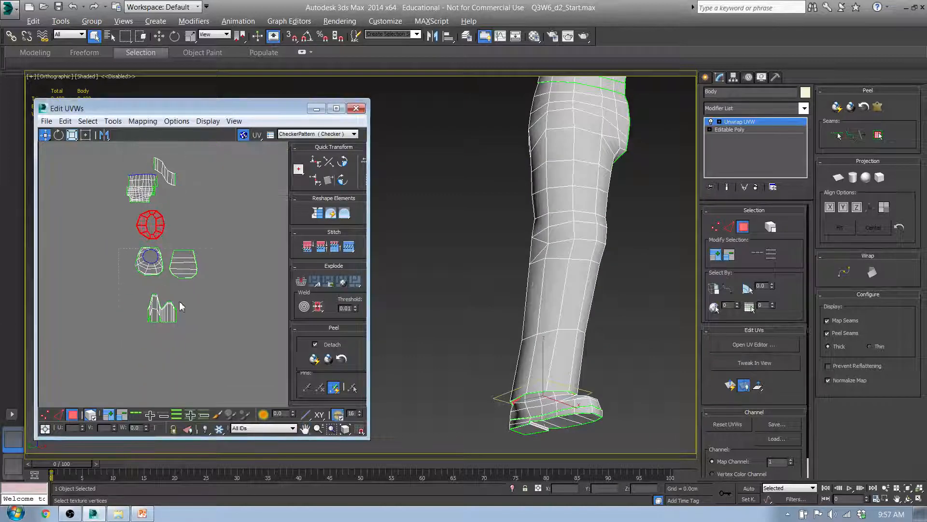
Step: Move the three shoe shells together away from the trouser shells and place the belt shell just above them
left_click_drag(180, 306, 230, 339)
left_click_drag(185, 266, 294, 240)
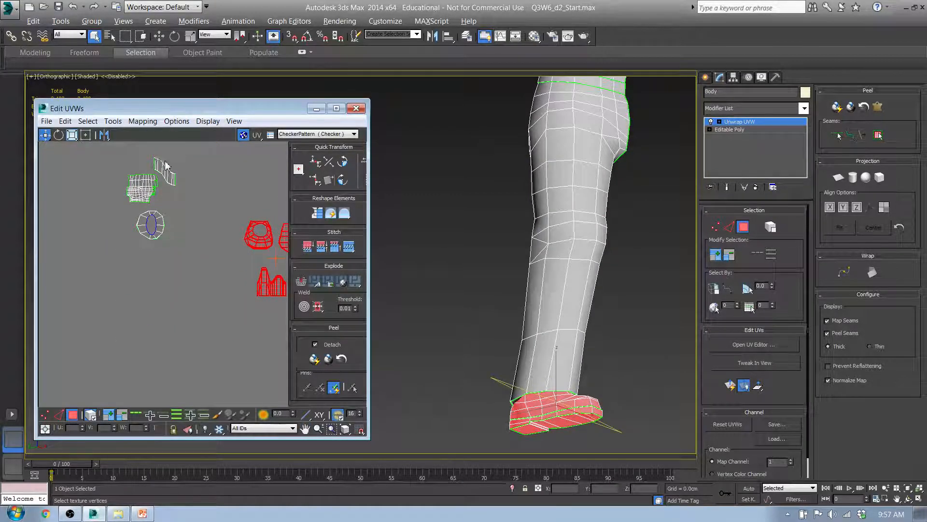
left_click_drag(165, 162, 182, 182)
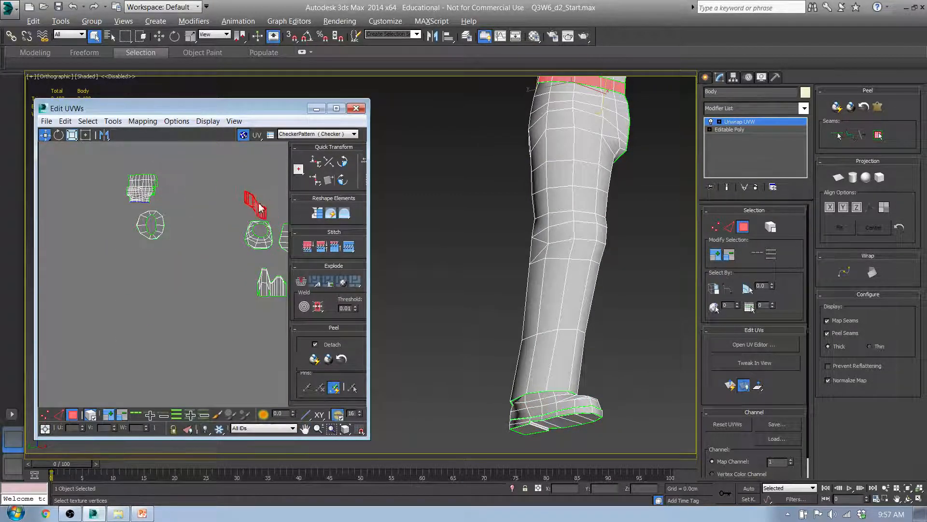
Step: Select the group of shirt shells outside the UV square and check their faces on the torso and sleeves
middle_click_drag(253, 204, 169, 273)
scroll(147, 267, "down", 2)
middle_click_drag(109, 225, 225, 252)
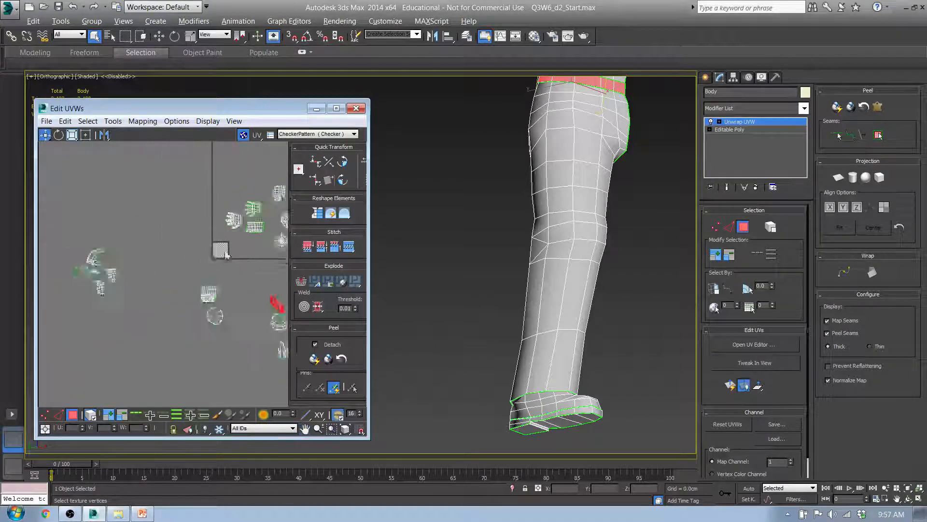
scroll(200, 243, "down", 2)
left_click_drag(109, 234, 159, 290)
middle_click_drag(577, 159, 495, 354)
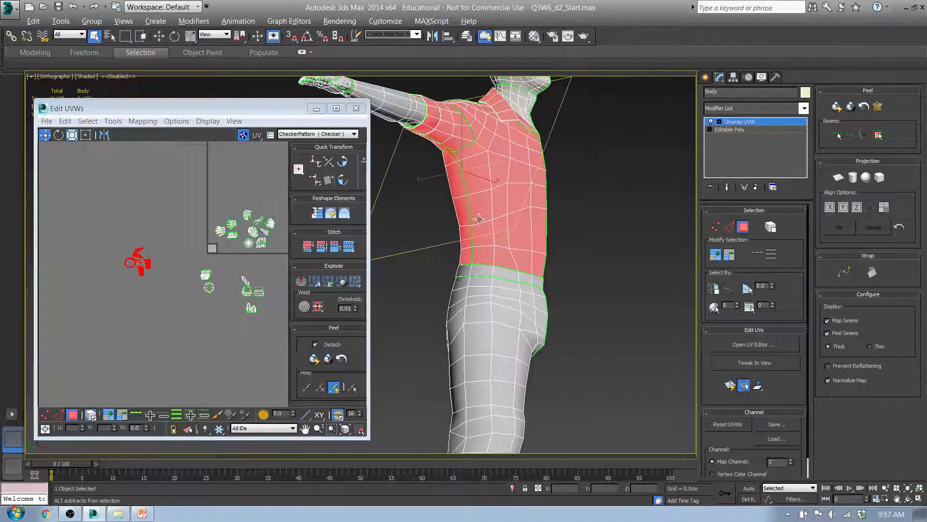
middle_click_drag(480, 218, 553, 195, "alt")
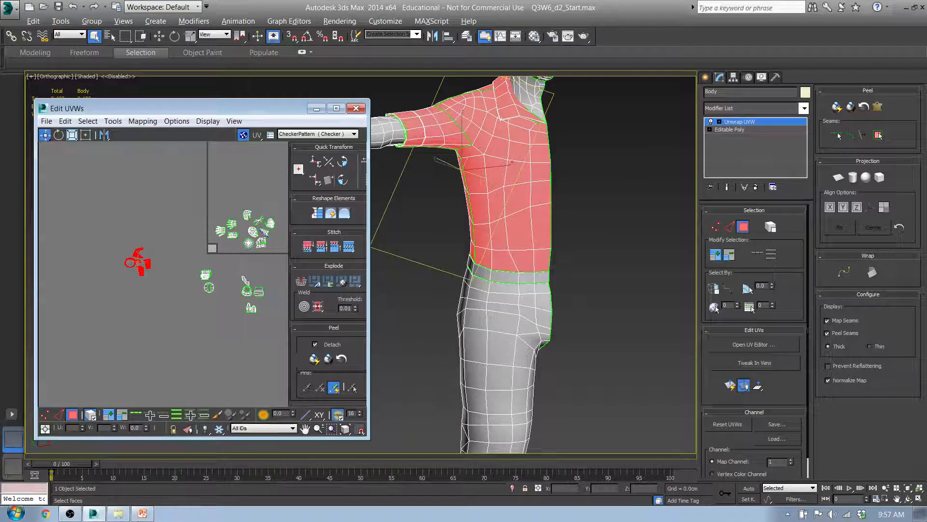
Step: Switch to the Q3W6_d2 presentation in PowerPoint to review the slide on slicing up the UVs
left_click(142, 513)
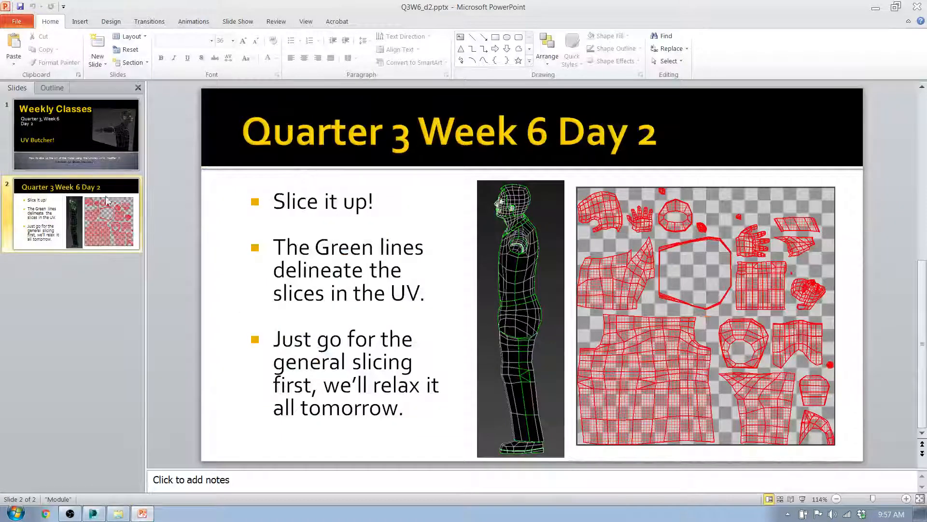